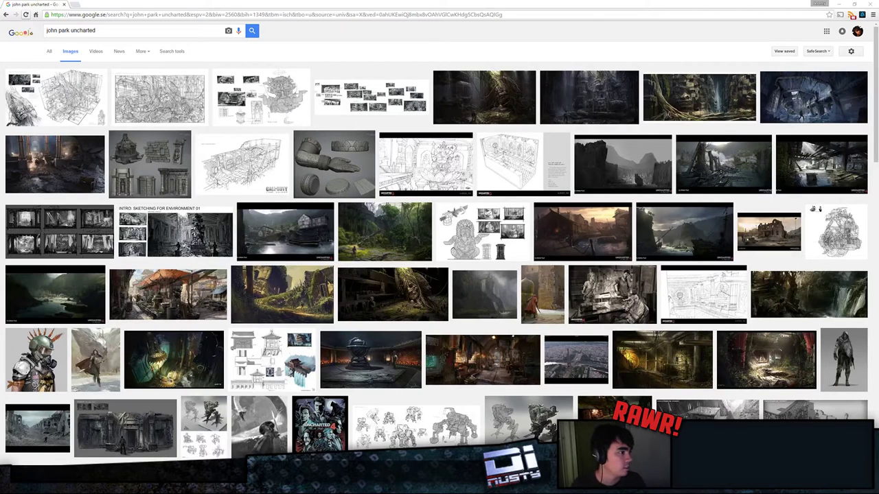
Step: Preview the overgrown temple concept painting and the interior line-drawing sheet in the image results
click(593, 2)
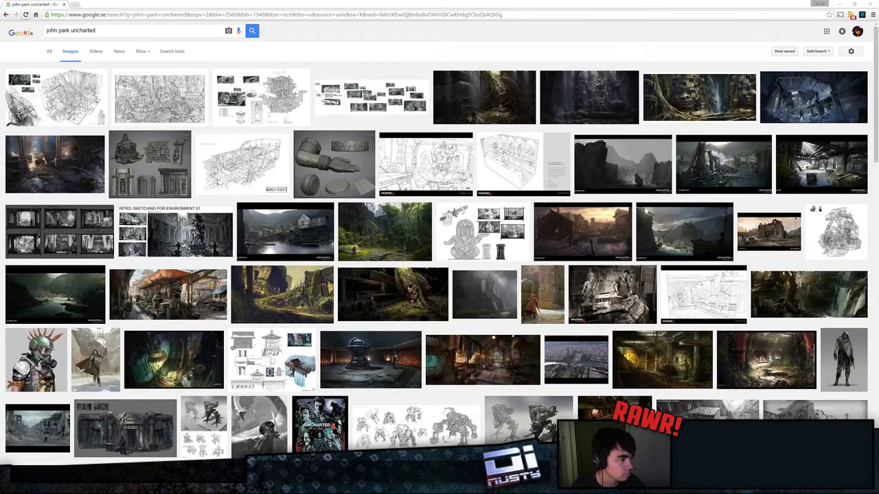
drag(878, 196, 878, 154)
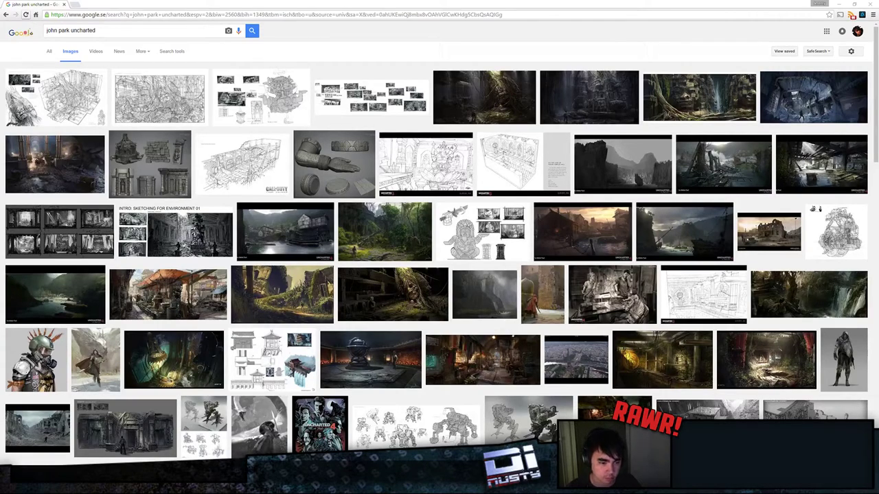
click(424, 302)
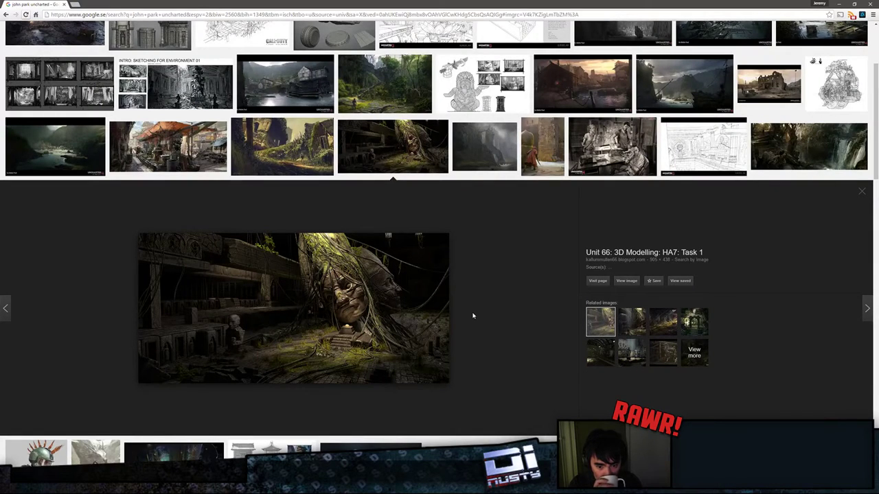
scroll(473, 316, up, 4)
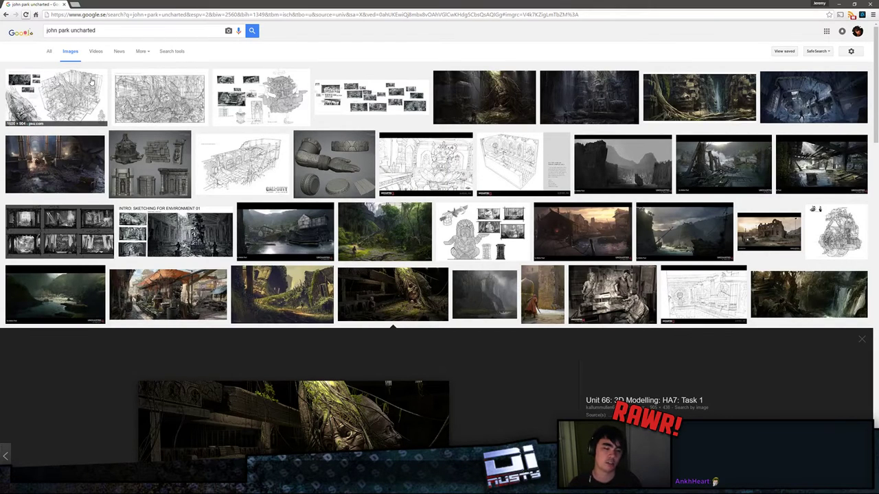
click(69, 85)
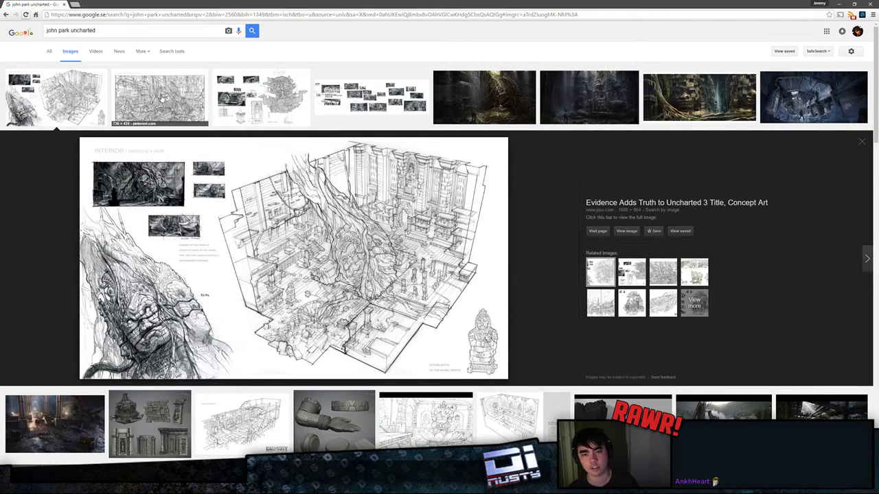
Step: Run a reverse image search on the sunlit stone-face temple painting and filter its visually similar images to Large size
click(458, 107)
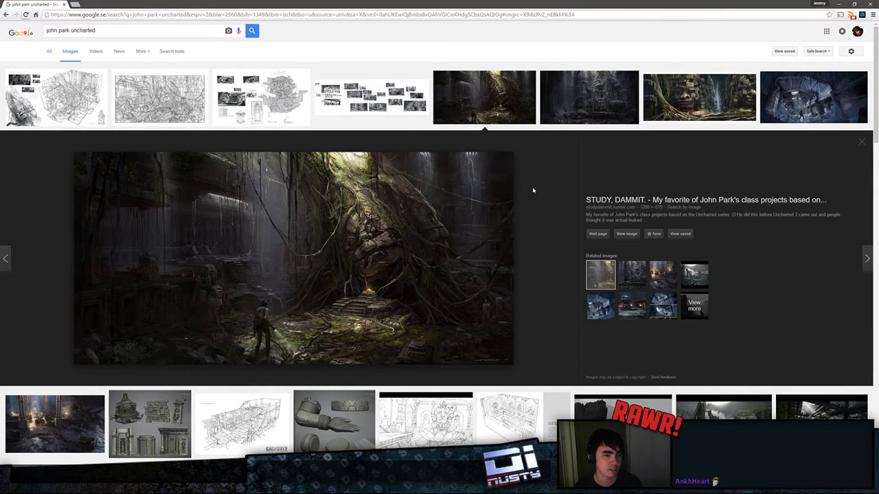
drag(608, 270, 151, 67)
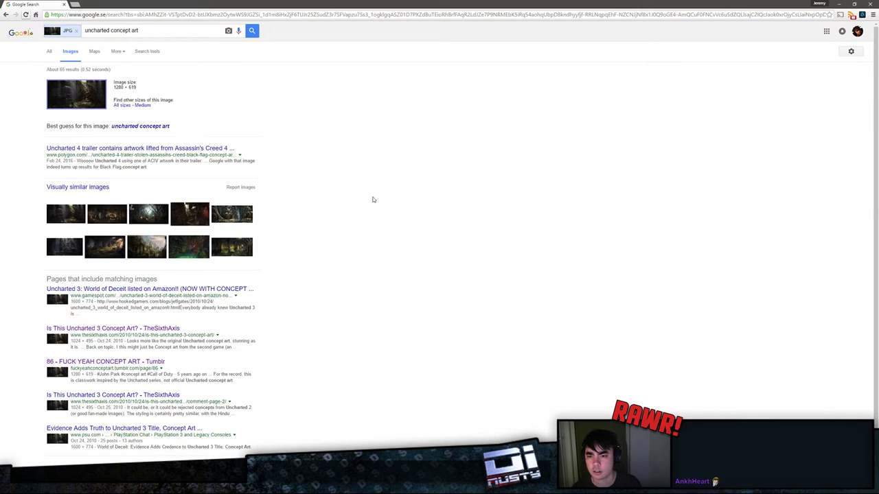
click(77, 186)
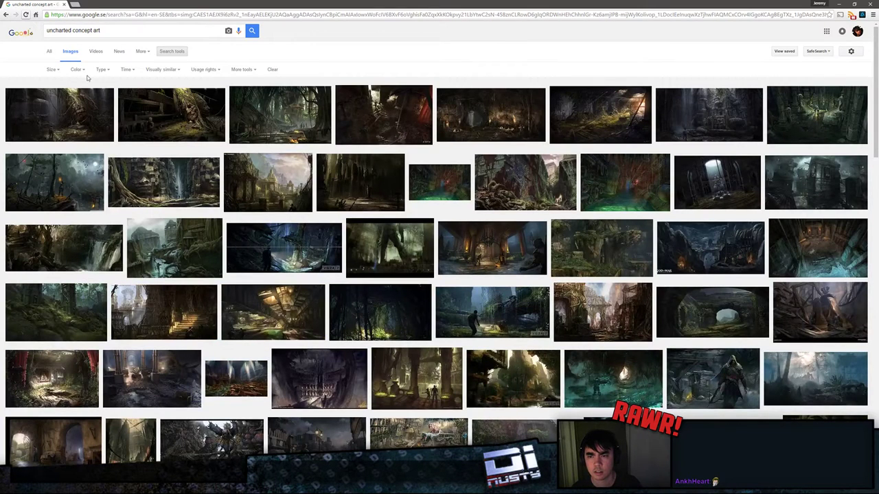
click(54, 70)
click(55, 90)
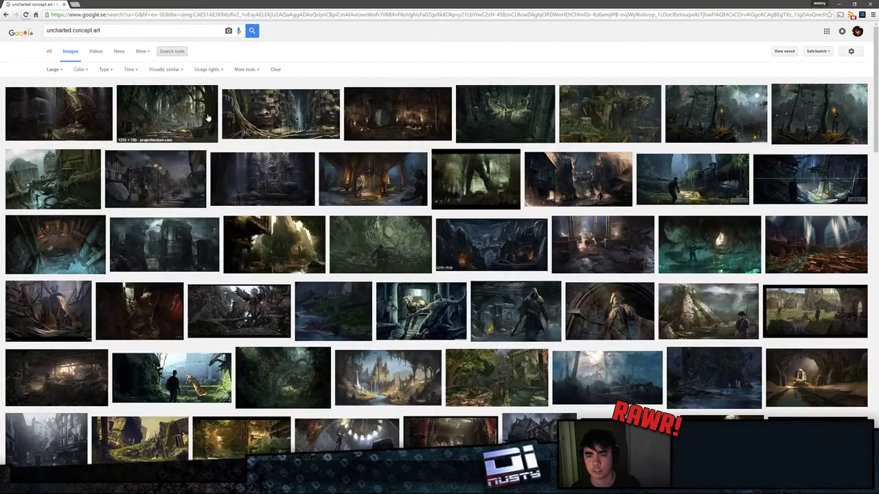
Step: Open the stone-face temple painting as a full image in its own tab and set the page zoom to 175%
click(51, 122)
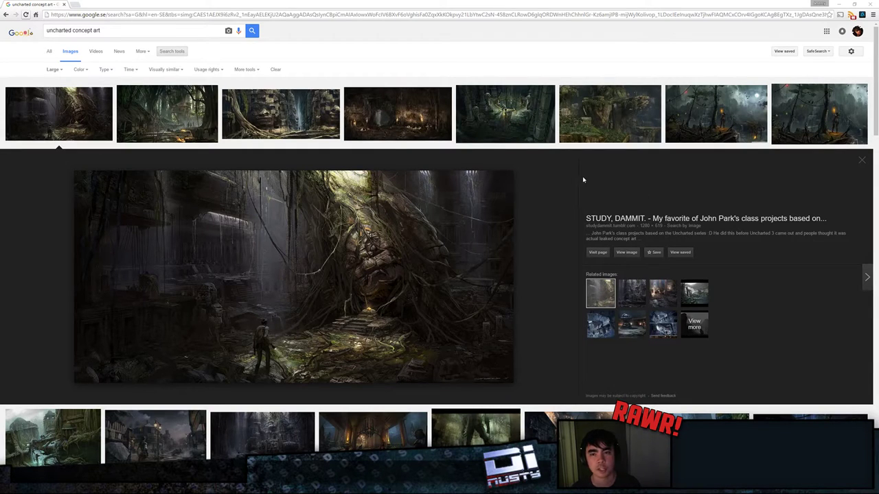
click(136, 27)
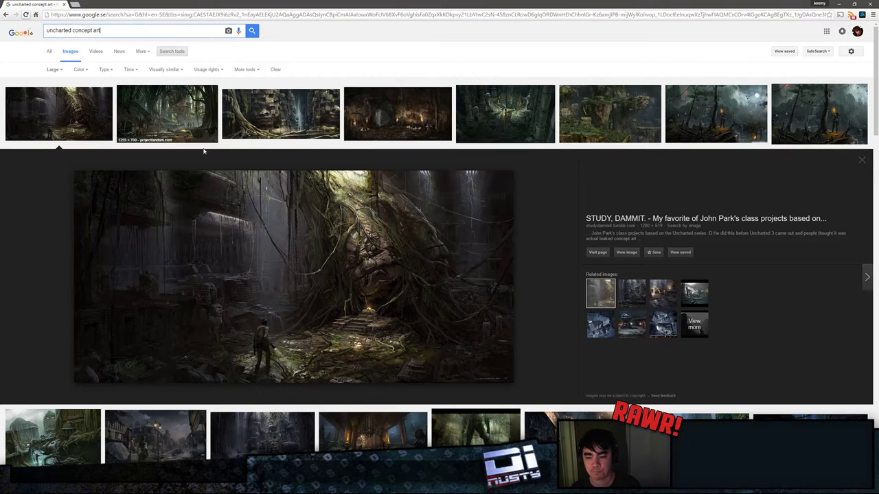
click(626, 252)
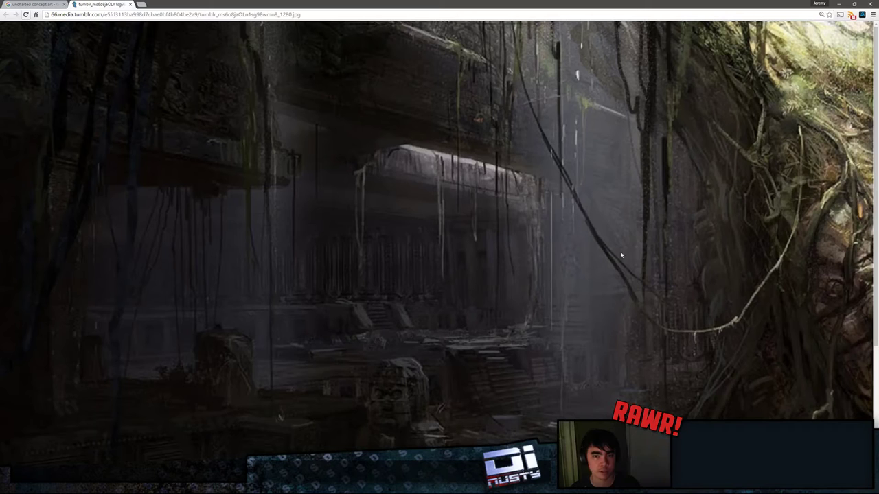
key(ctrl+0)
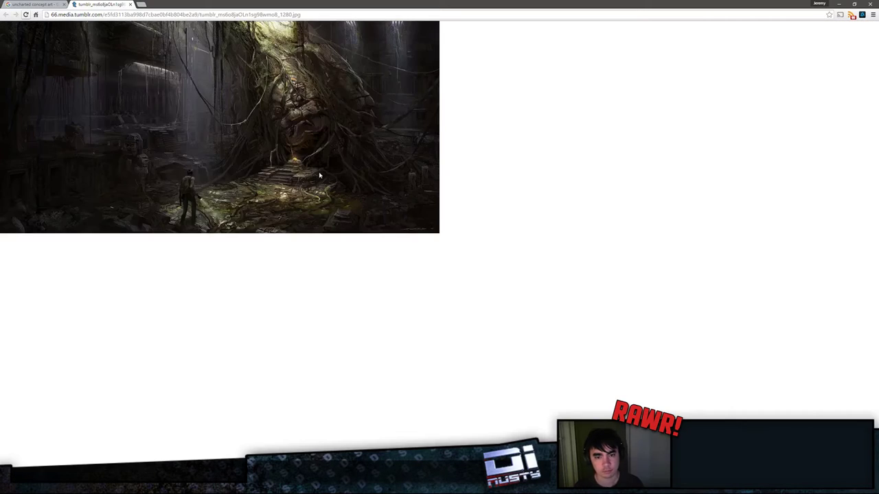
ctrl+scroll(403, 236, up, 8)
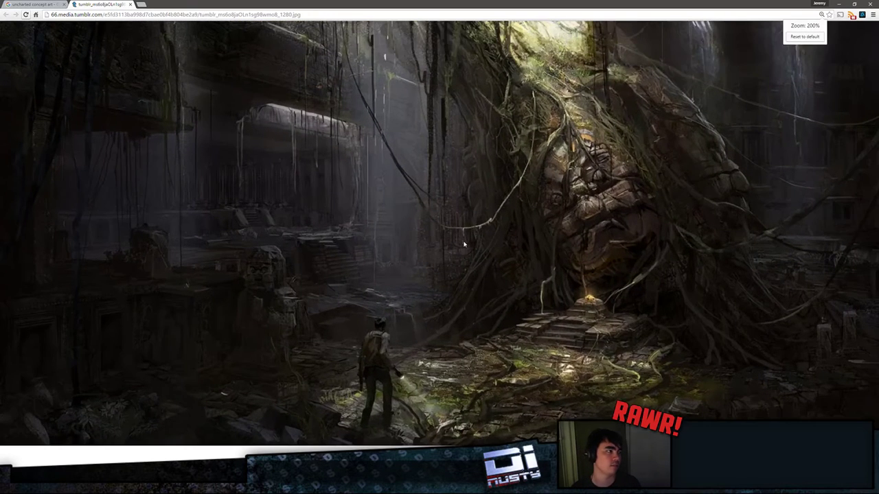
ctrl+scroll(463, 245, down, 1)
right_click(434, 233)
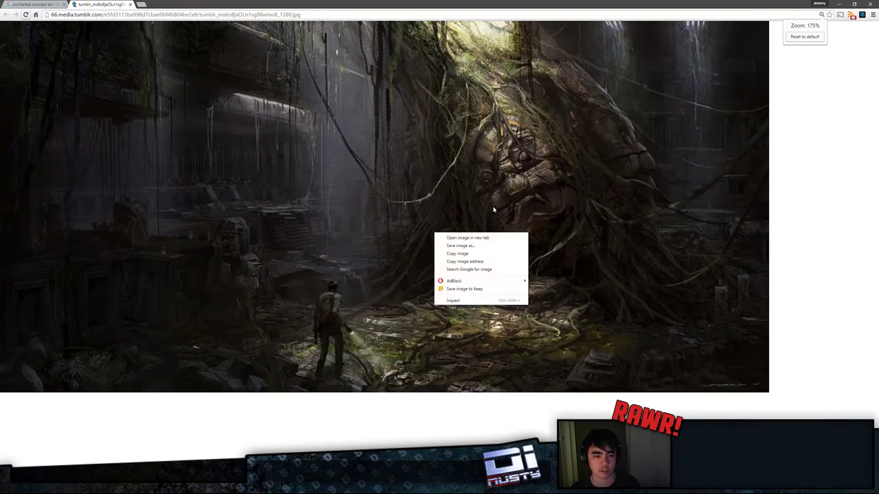
click(493, 208)
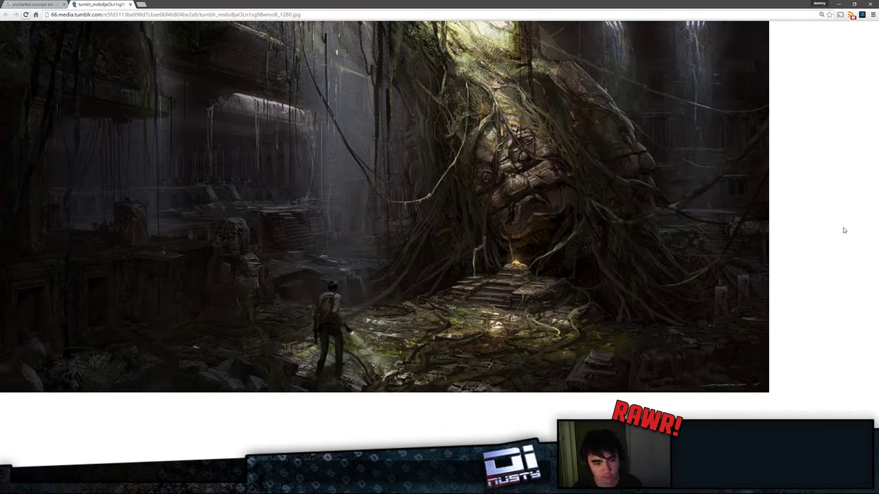
Step: Capture the whole painting as a screenshot region into the Greenshot image editor, and capture the picture again from there
key(Print)
drag(767, 392, 3, 26)
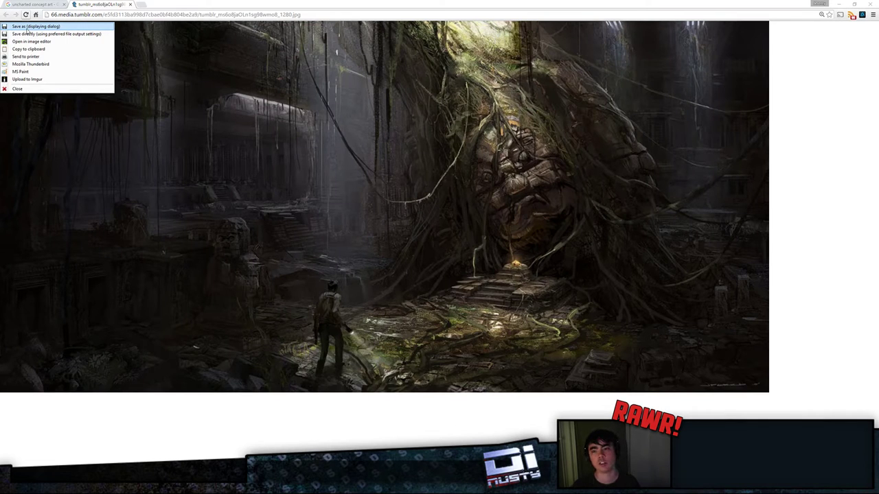
click(71, 42)
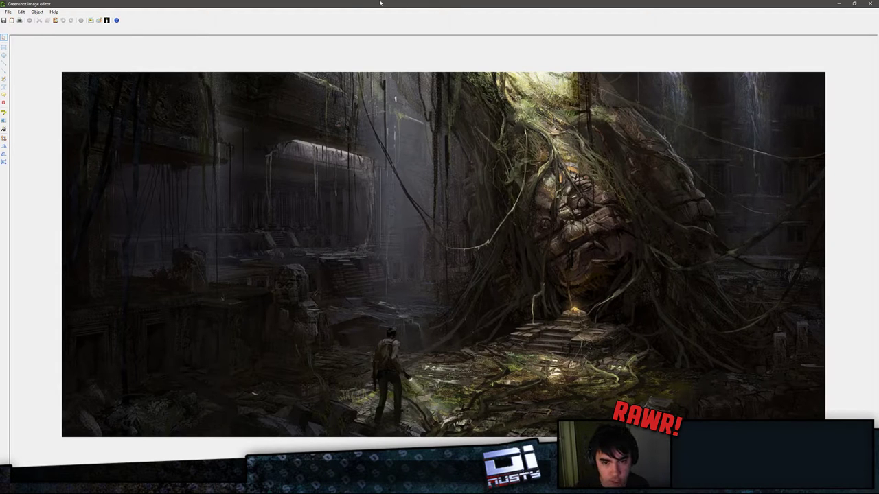
key(Print)
drag(63, 73, 824, 436)
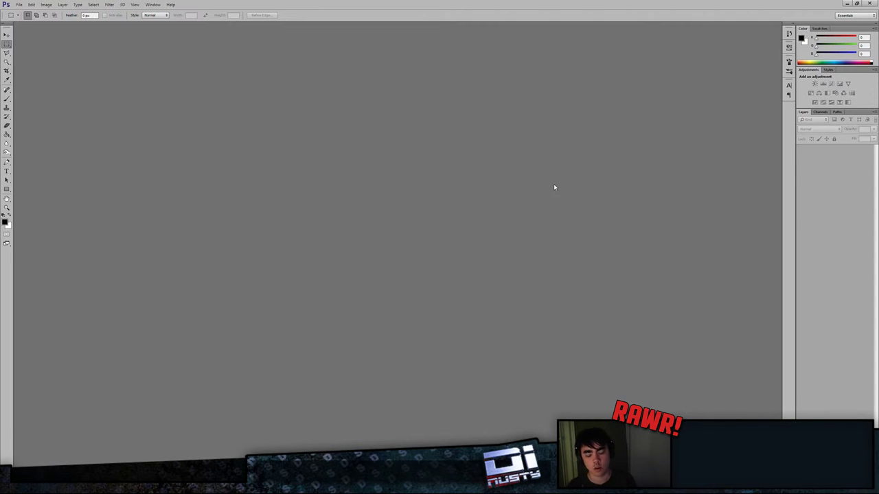
Step: Switch to Photoshop, create a new document and paste the captured painting into it
key(ctrl+n)
key(Return)
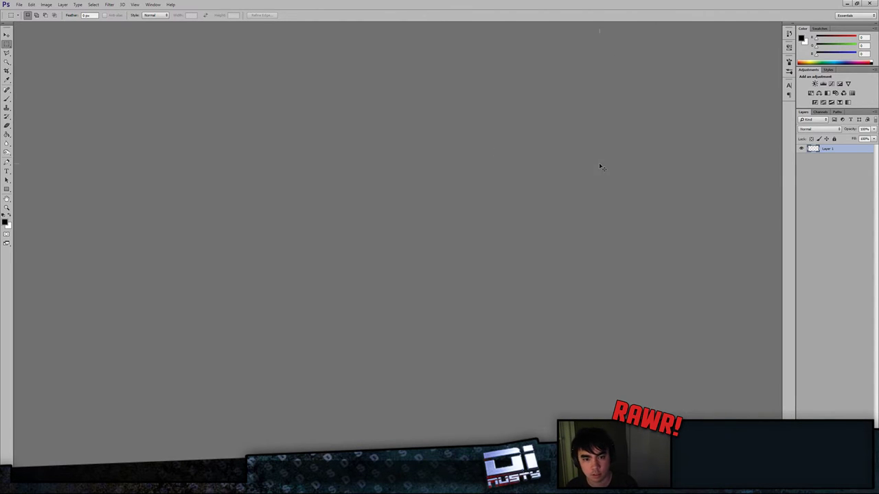
key(ctrl+v)
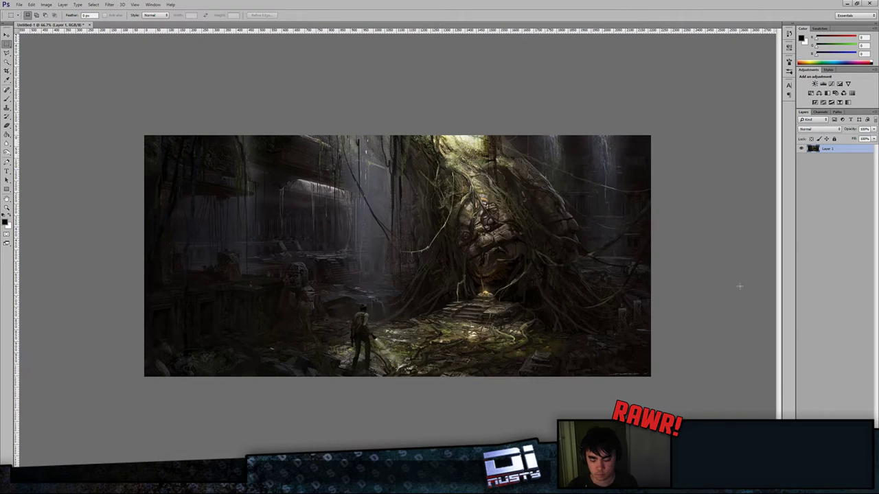
Step: Hide the rulers and display the painting in full-screen mode on a black background with the panels shown
key(ctrl+shift+r)
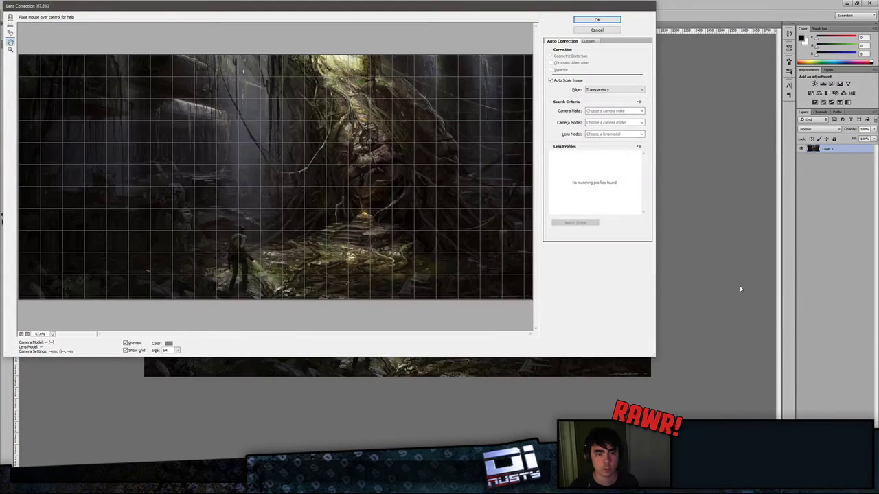
key(Escape)
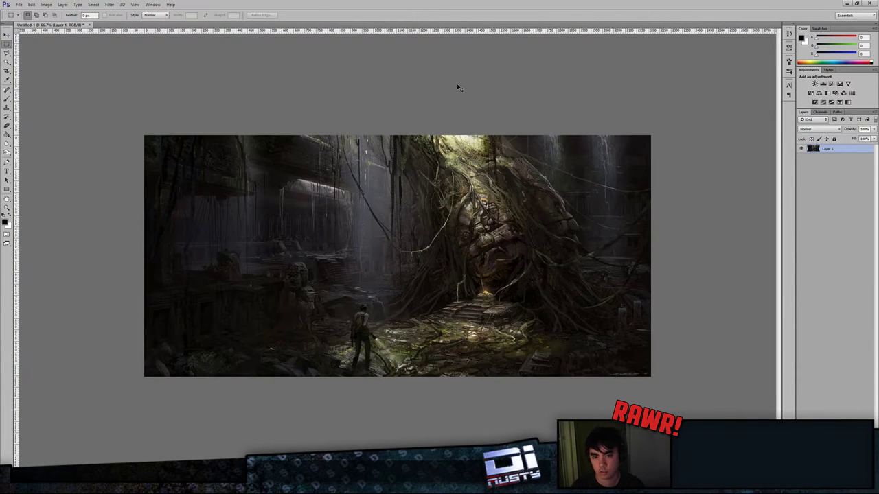
key(ctrl+r)
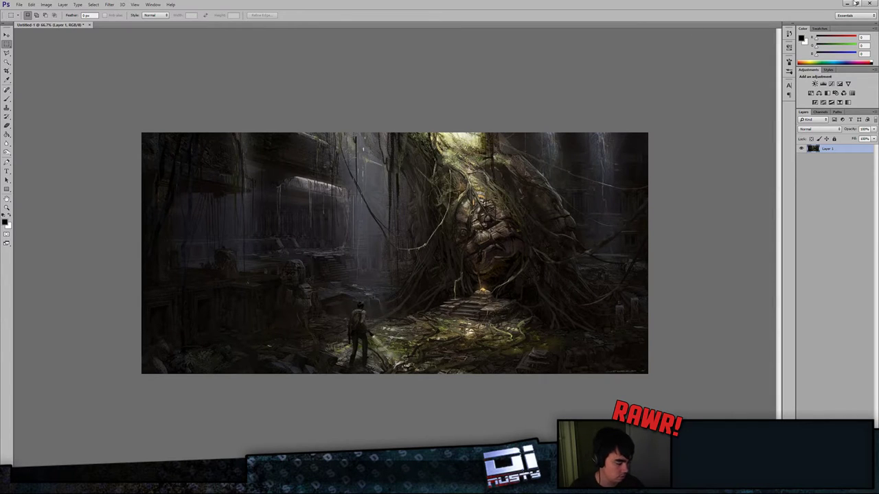
key(f)
drag(562, 250, 534, 271)
key(f)
key(Tab)
key(ctrl+plus)
alt+scroll(549, 254, down, 1)
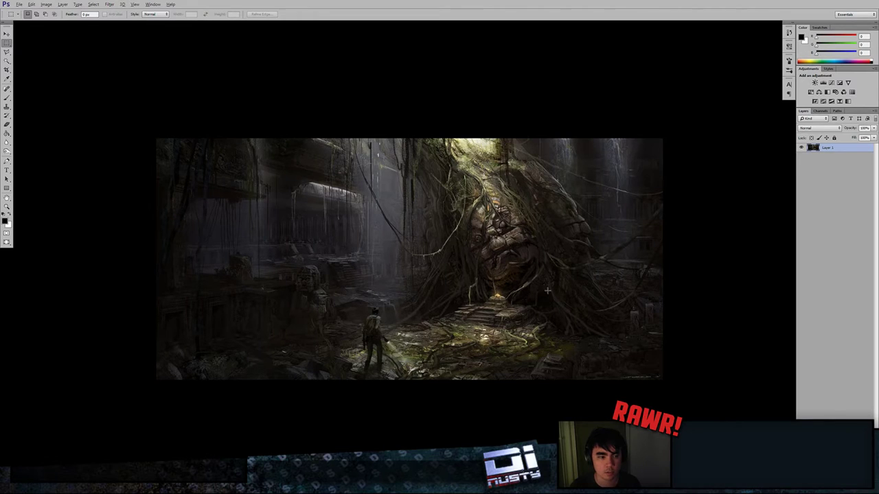
key(alt)
key(alt)
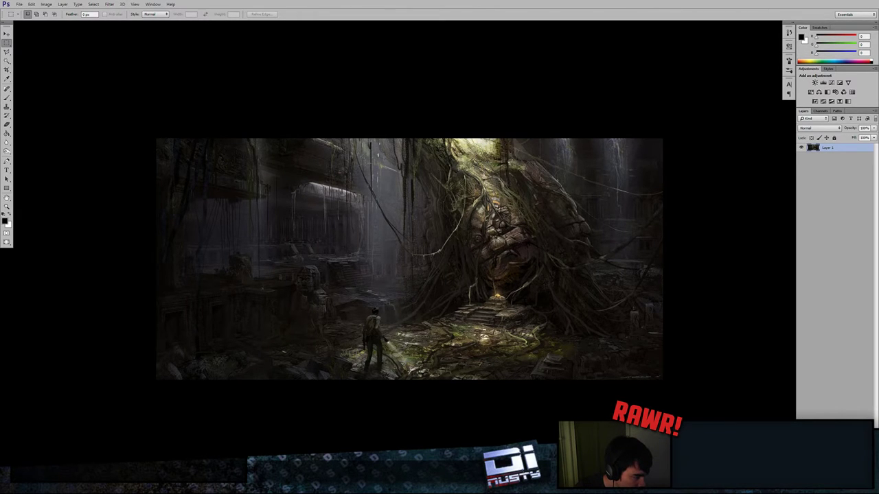
Step: Return to the browser and go back to the "john park uncharted" image results
key(alt+Tab)
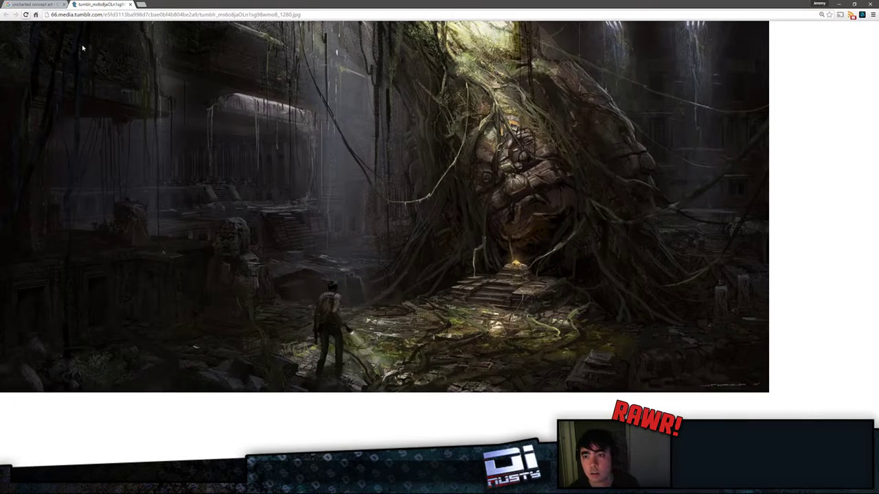
click(41, 5)
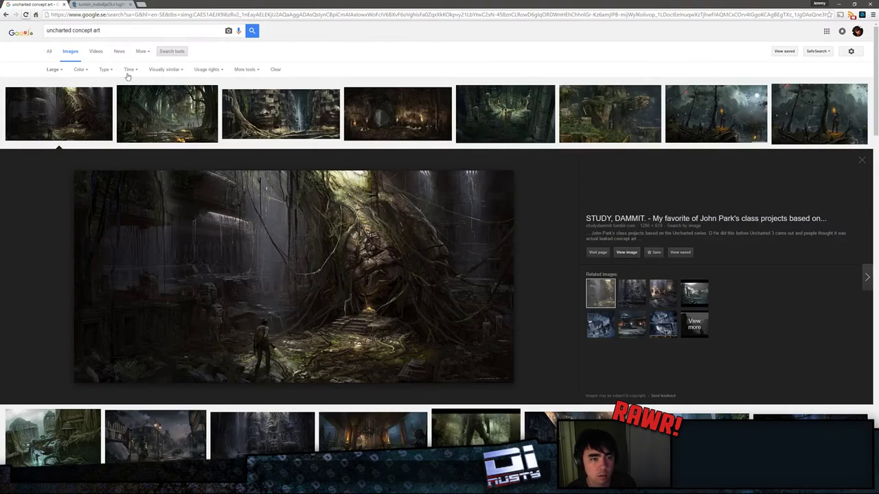
click(6, 13)
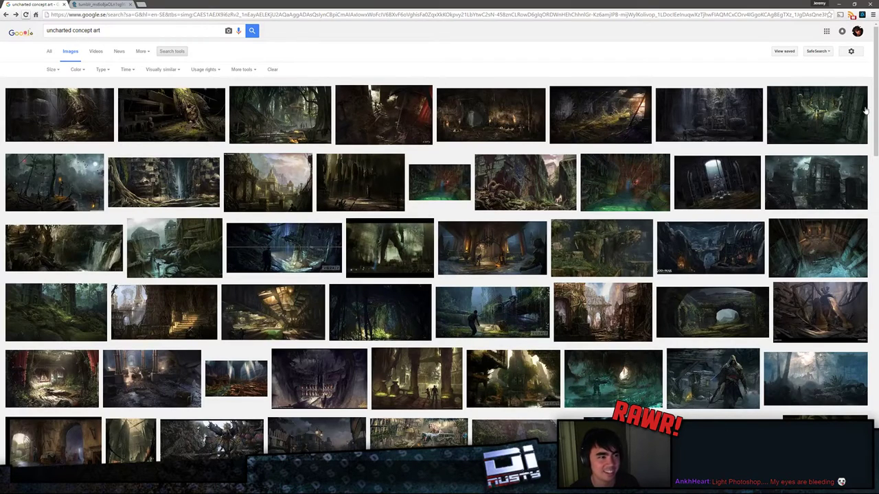
mouse_move(875, 83)
mouse_down()
mouse_move(876, 96)
mouse_move(877, 86)
mouse_up()
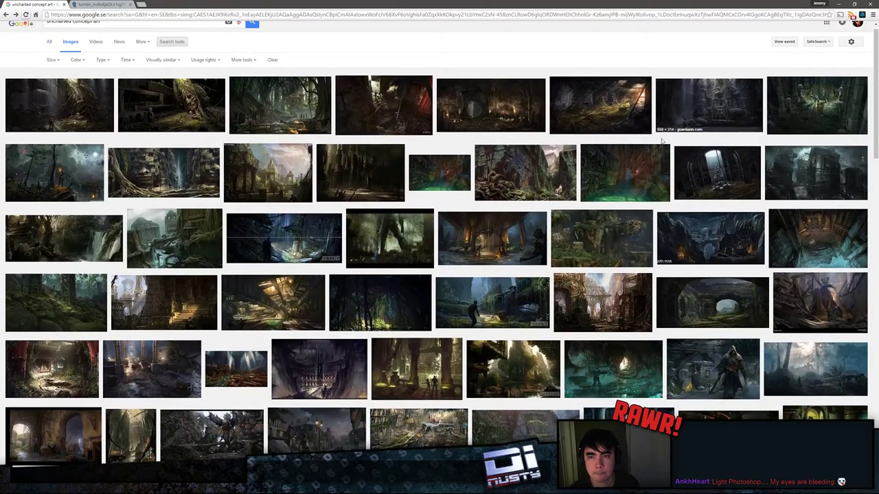
click(6, 14)
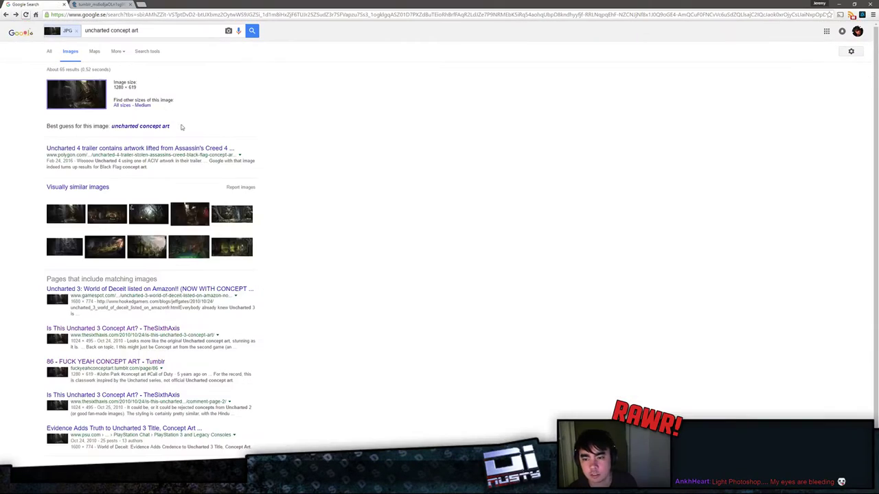
click(6, 14)
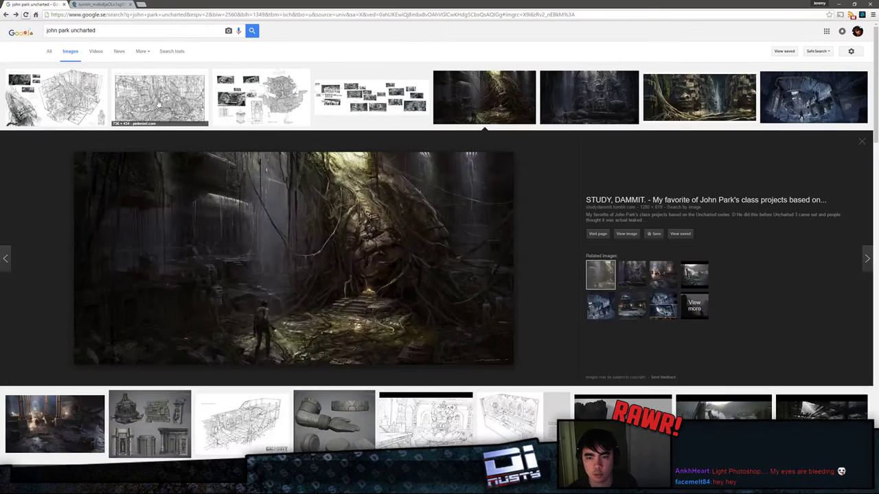
Step: Open the temple interior line drawing from the Pinterest result as a full image and copy it
click(173, 102)
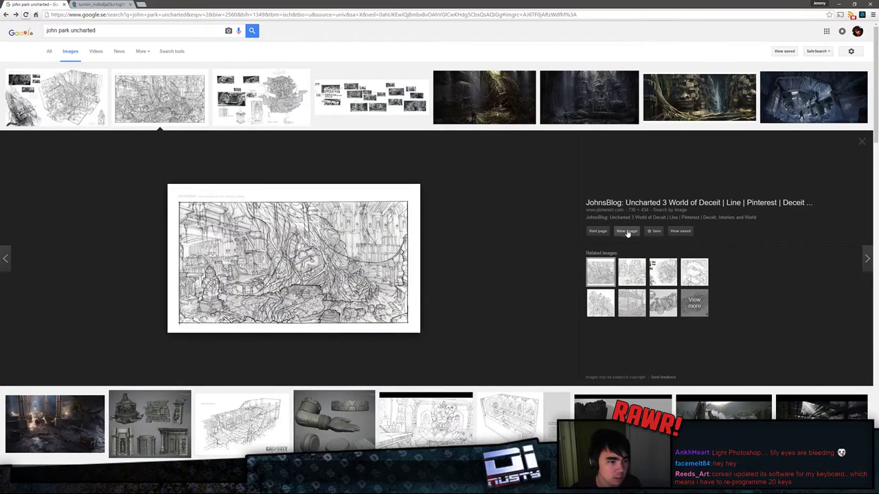
click(629, 232)
right_click(152, 129)
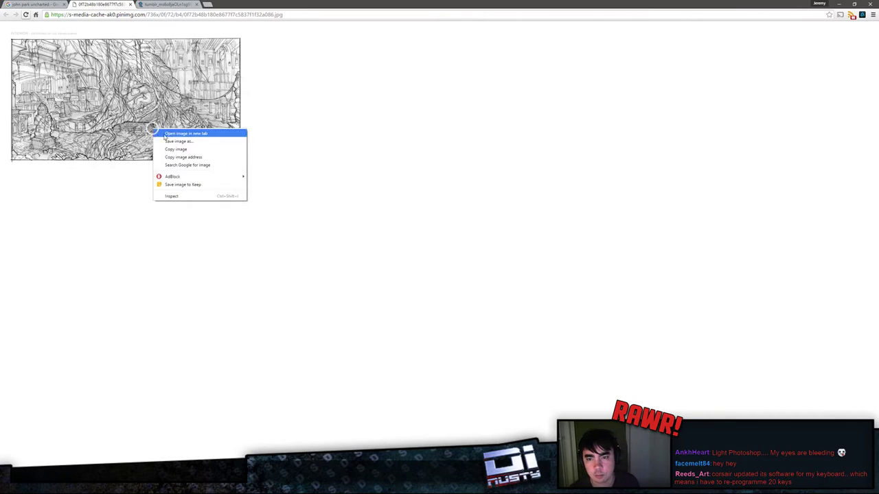
click(198, 150)
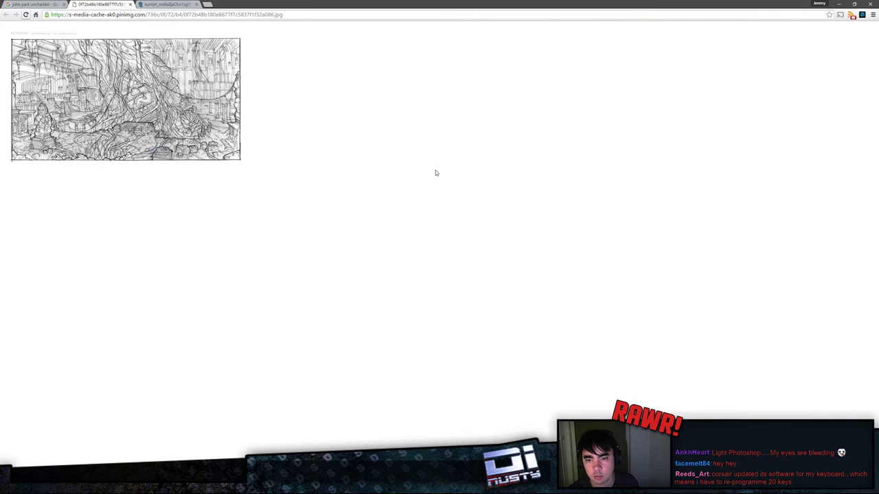
Step: Switch to Photoshop and paste the copied temple line drawing as a new layer over the painting
key(alt+Tab)
key(alt+Tab)
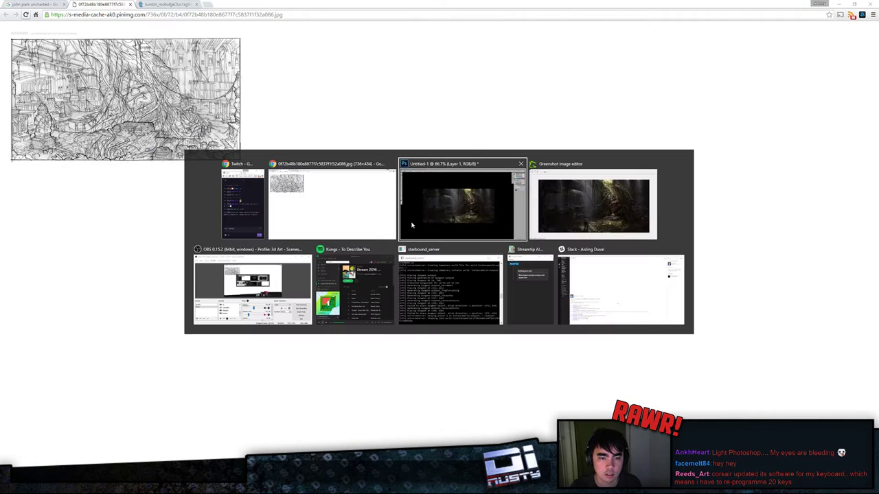
key(ctrl+v)
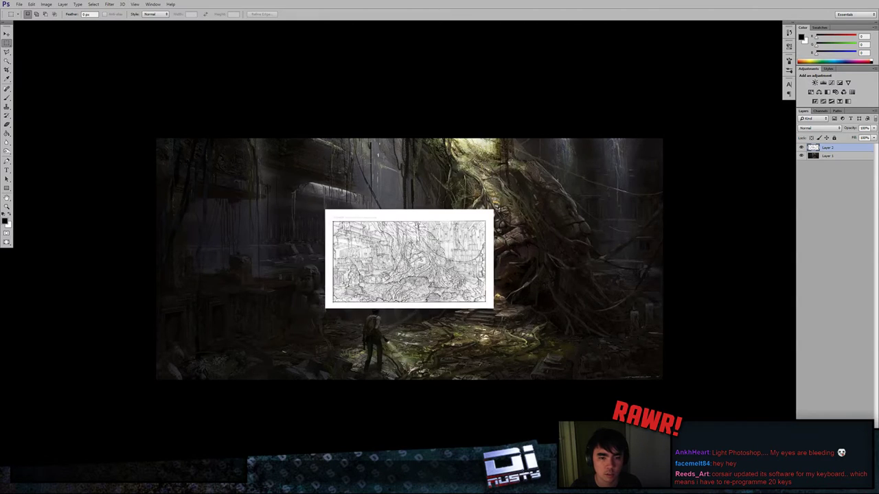
Step: Return to the browser, close the line drawing's tab, open the interior 3/4 view concept sheet as a full image and copy it
key(alt+Tab)
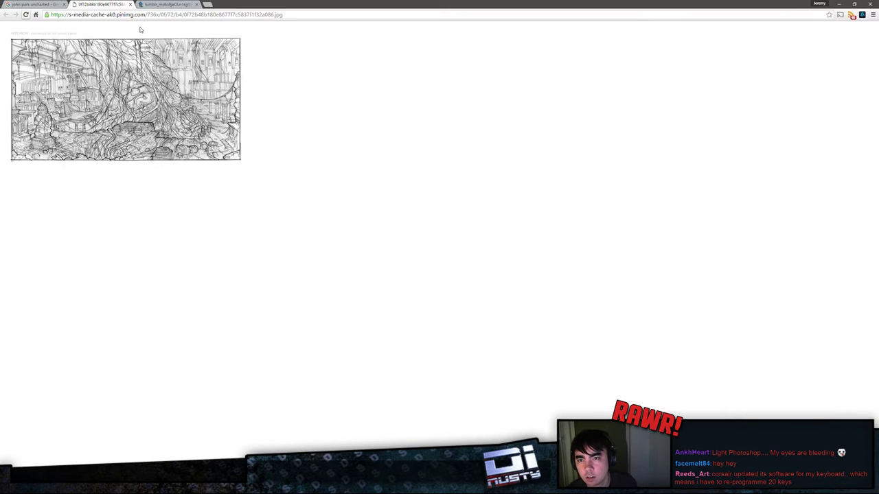
click(130, 4)
click(49, 97)
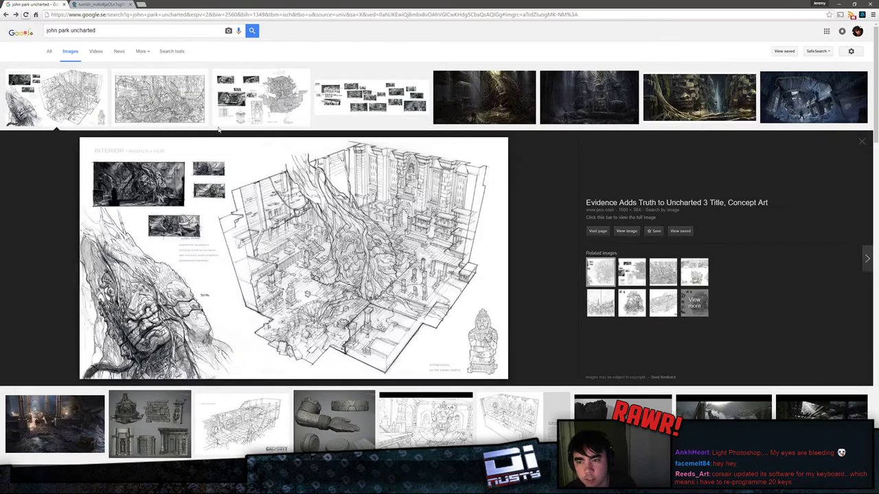
click(628, 231)
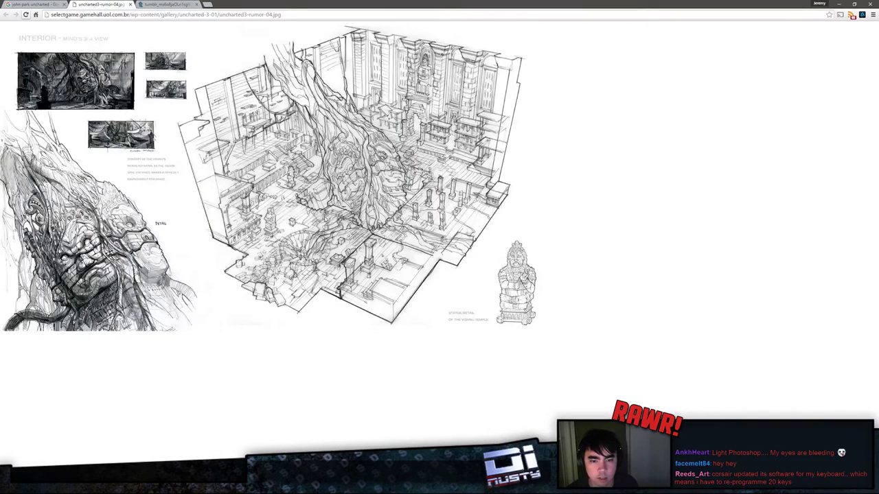
right_click(324, 213)
click(332, 231)
Step: Switch back to Photoshop and paste the interior concept sheet as a new layer above the line drawing
key(alt+Tab)
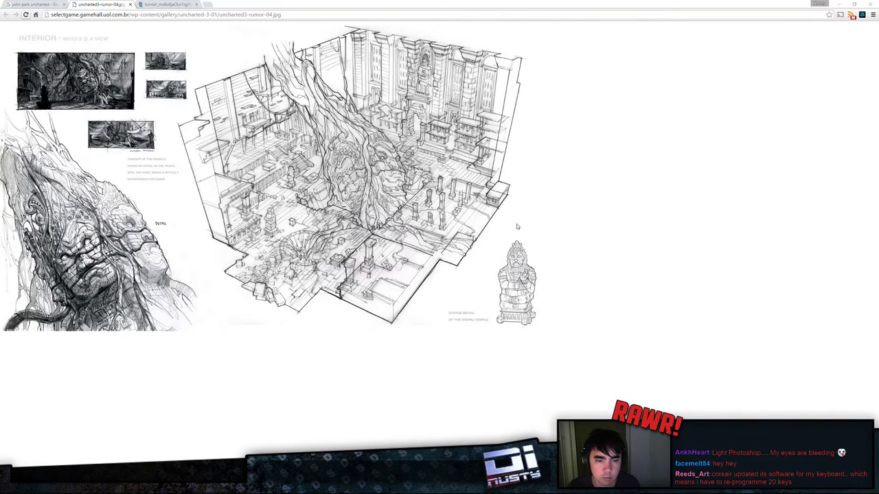
key(alt+Tab)
key(alt+Tab)
key(ctrl+v)
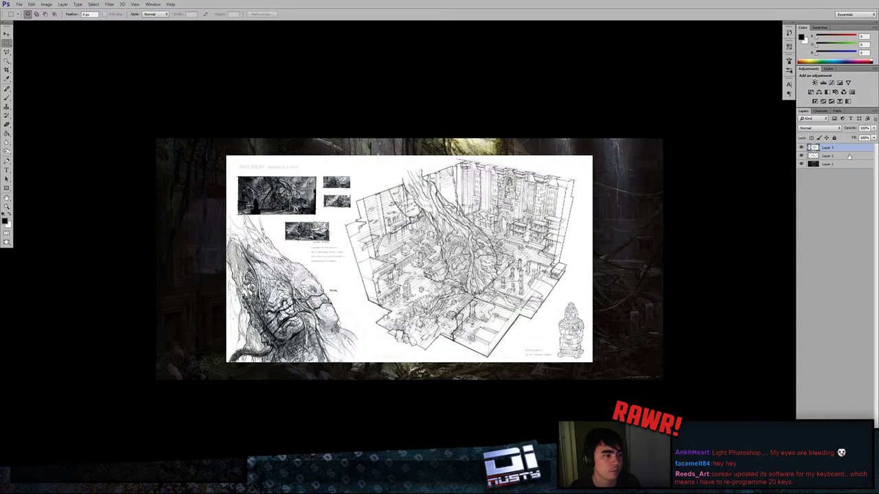
Step: Hide the two drawing layers and move them beneath the painting, placing the painting layer in its own group
click(801, 148)
shift+click(845, 157)
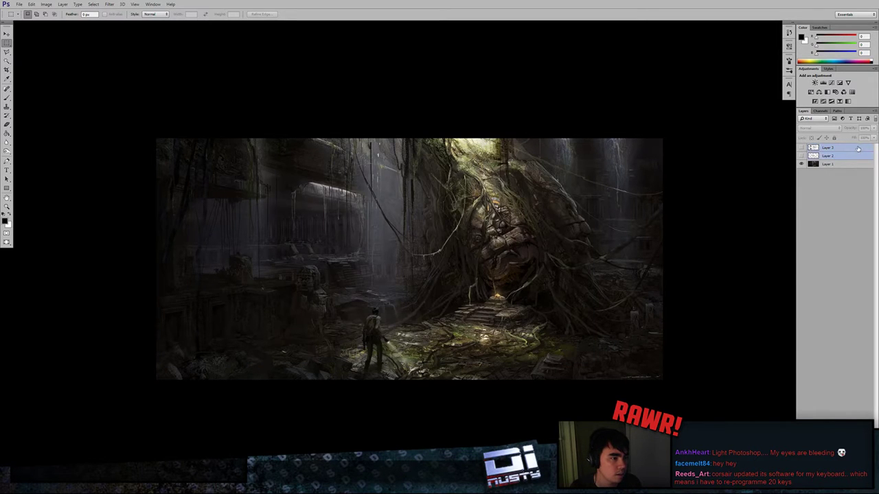
drag(851, 157, 852, 167)
click(849, 150)
key(ctrl+g)
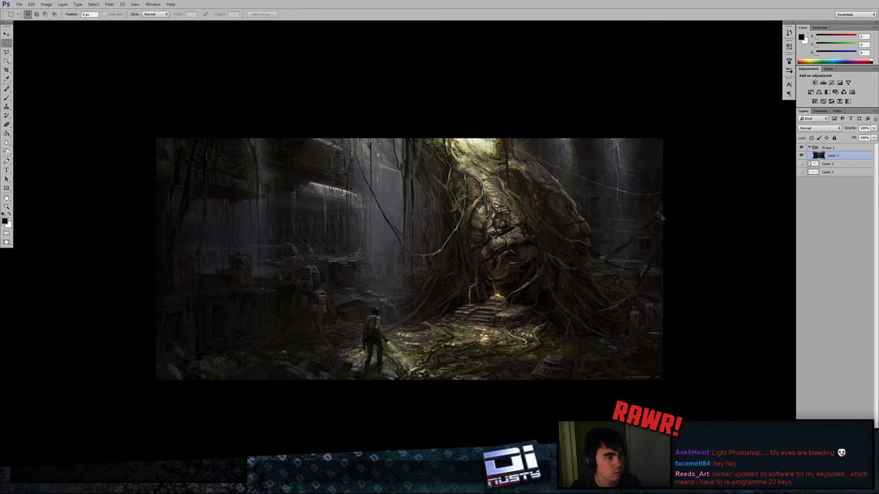
Step: Examine the temple painting at different magnifications, comparing the root-covered stone face with the steps, figure and background
key(ctrl+plus)
drag(608, 243, 546, 248)
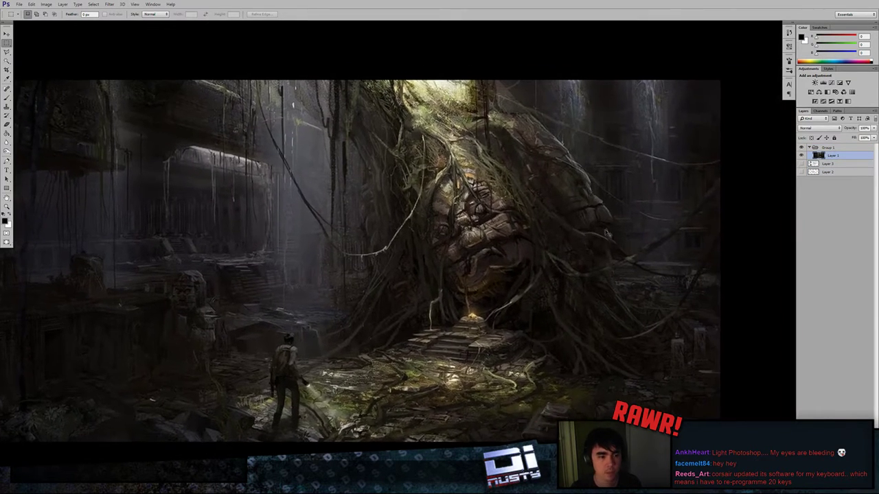
key(ctrl+minus)
key(ctrl+plus)
drag(632, 225, 669, 218)
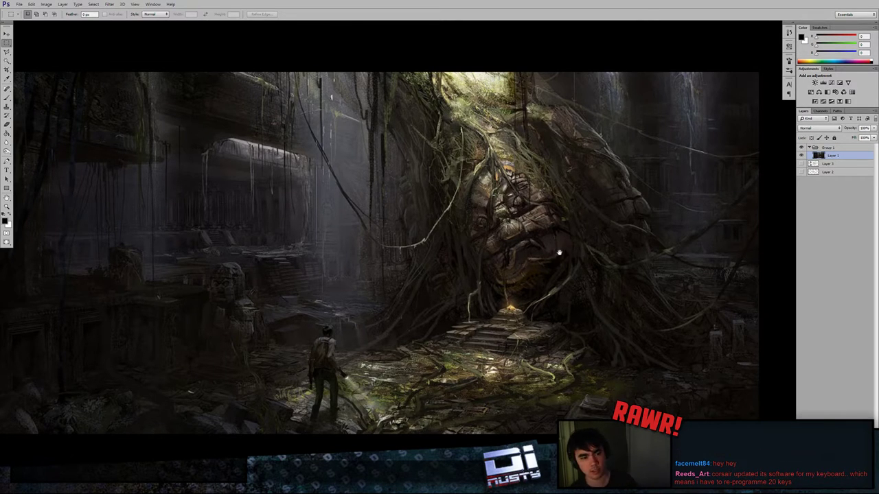
drag(559, 252, 567, 247)
key(ctrl+minus)
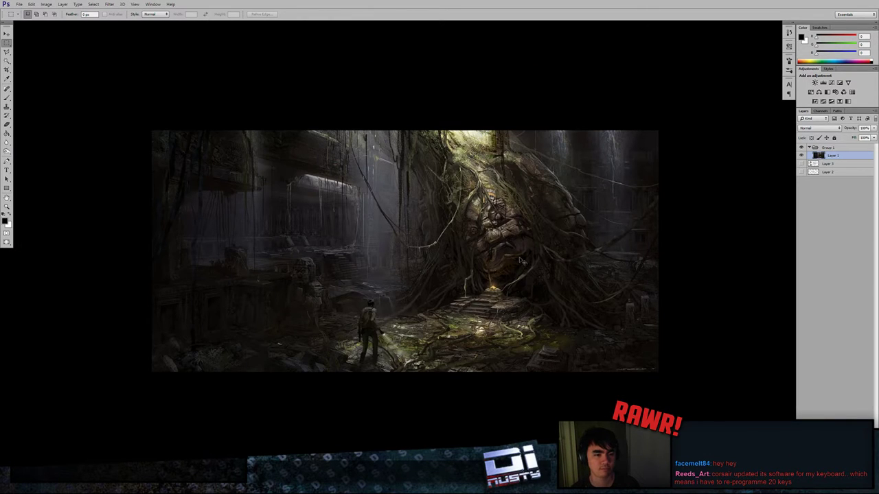
key(ctrl+plus)
drag(559, 271, 582, 252)
key(ctrl+minus)
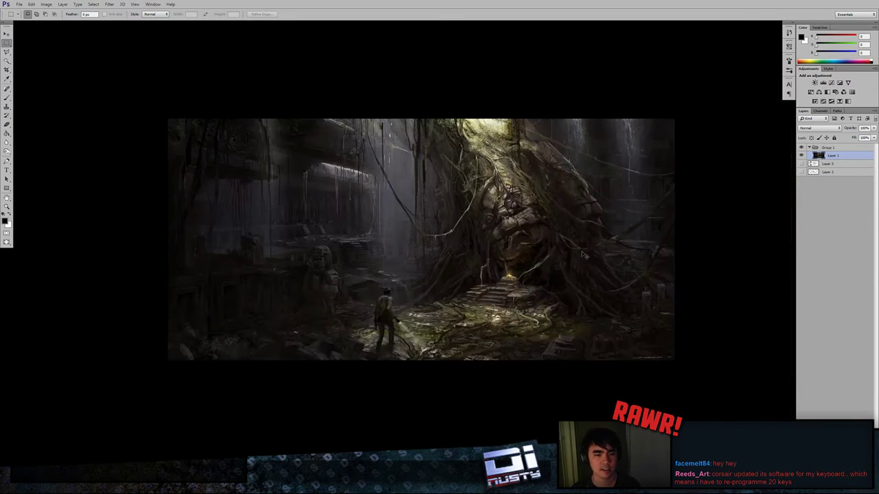
alt+scroll(584, 254, up, 2)
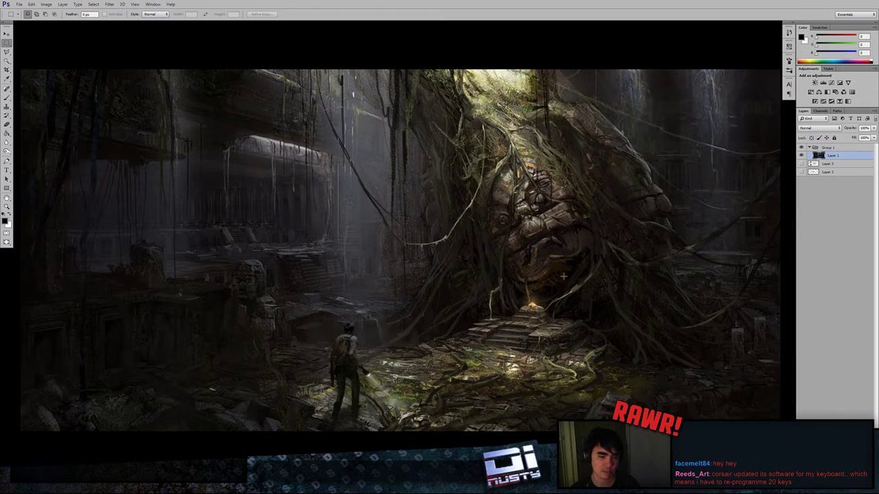
drag(594, 259, 558, 281)
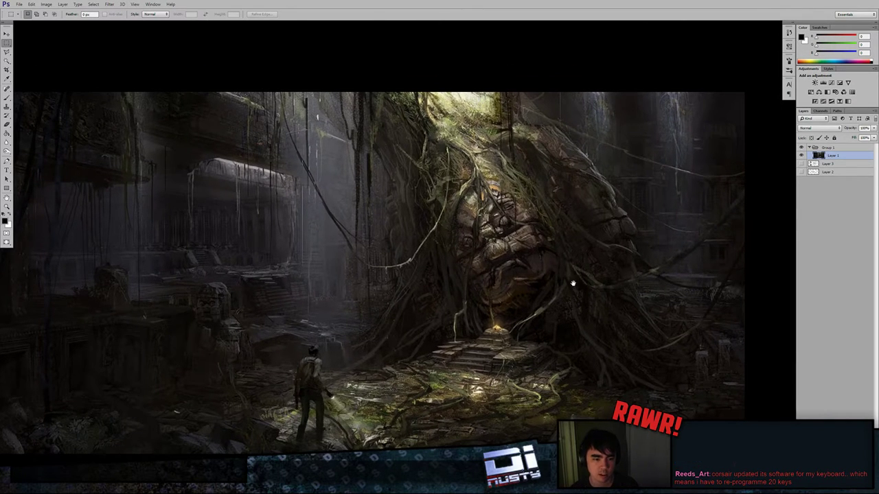
drag(493, 253, 507, 236)
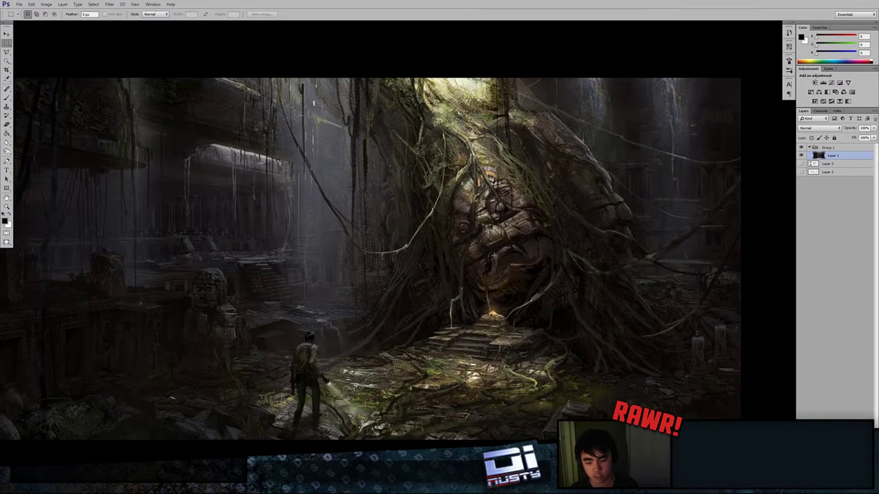
Step: Activate the Brush tool and reduce its diameter to 1 px
key(b)
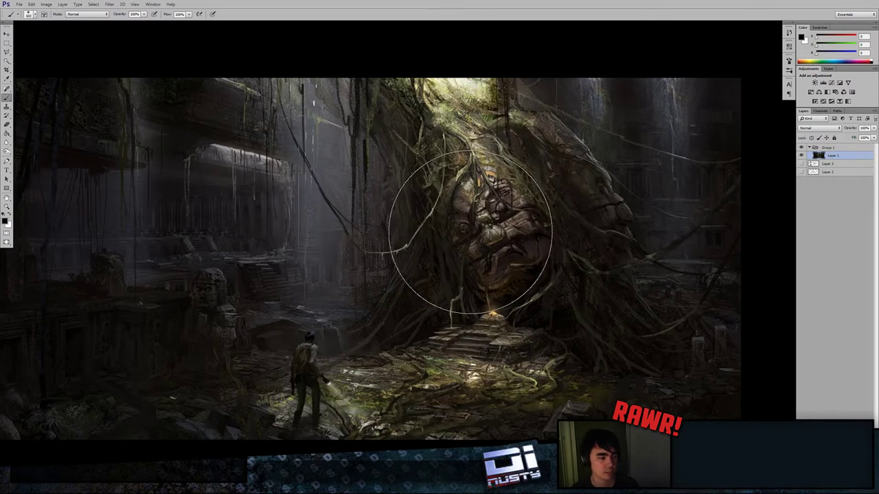
key(ctrl+minus)
key(ctrl+plus)
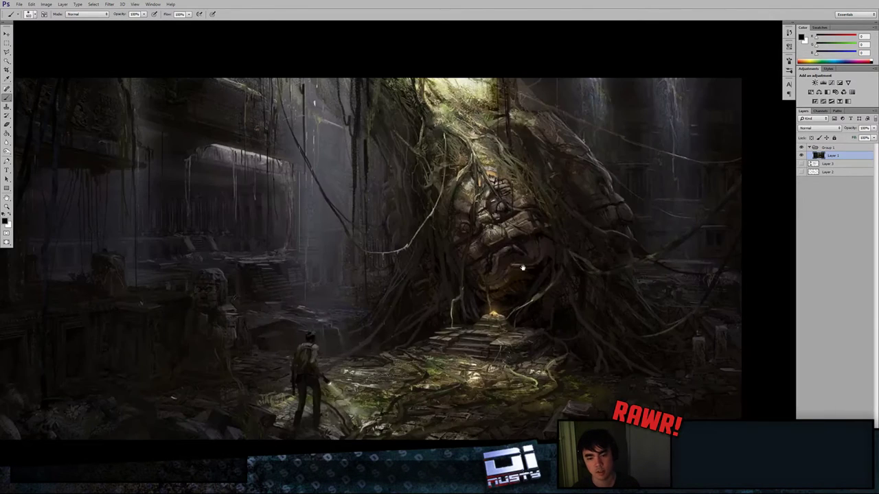
drag(524, 268, 472, 291)
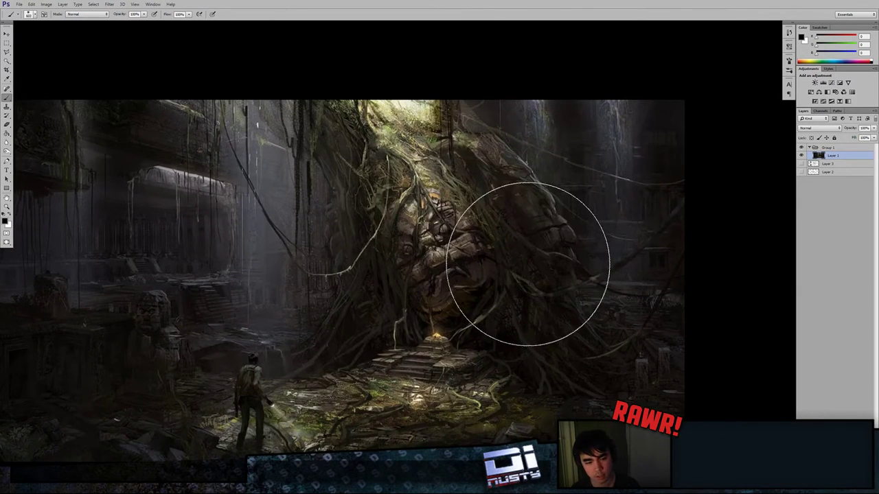
key(m)
key(b)
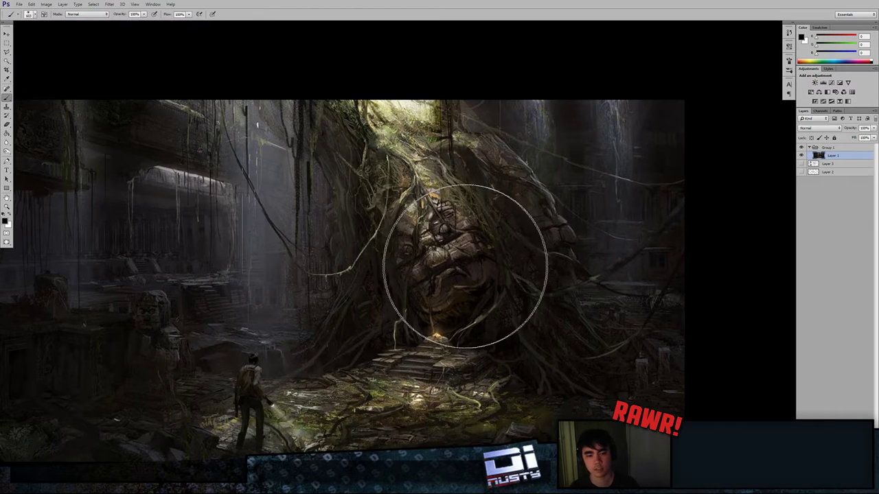
alt+right_drag(473, 257, 359, 271)
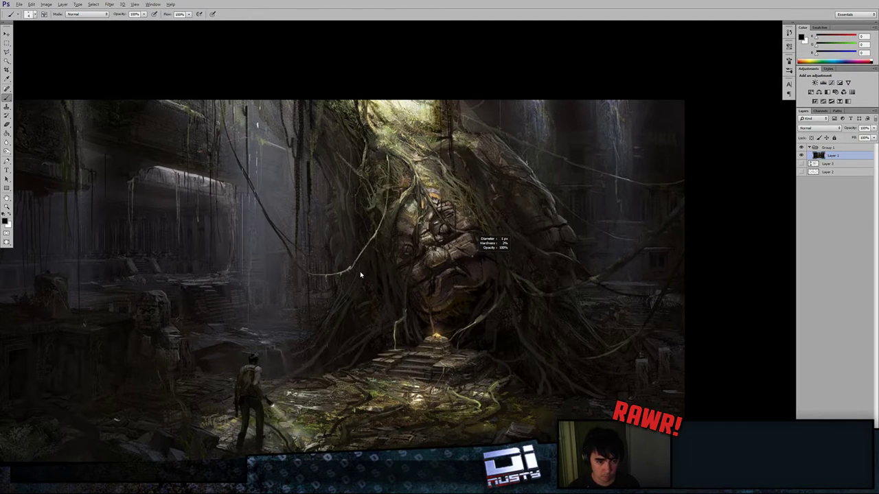
Step: Set the foreground colour to a bright green (RGB 43, 215, 96)
key(x)
key(x)
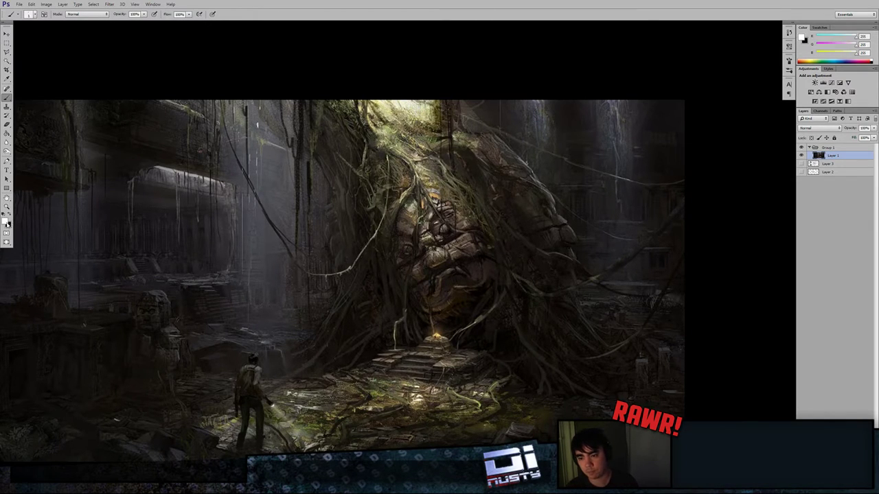
click(7, 223)
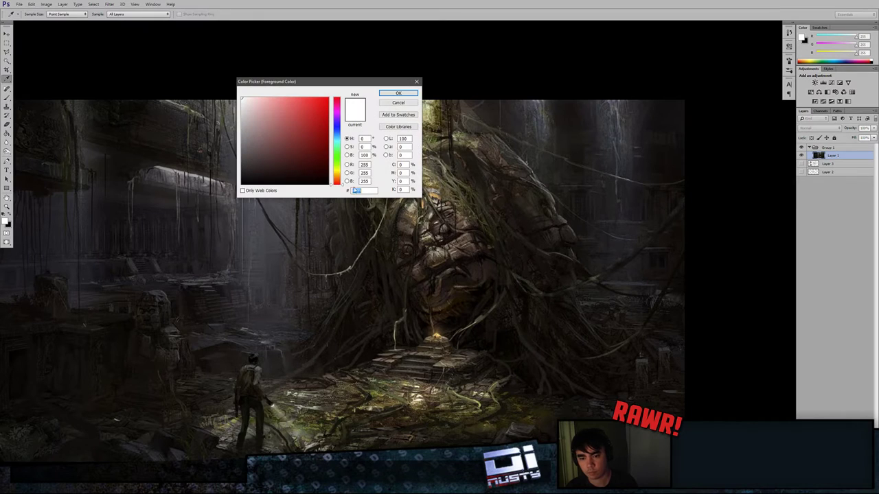
click(335, 151)
drag(303, 115, 311, 111)
key(Return)
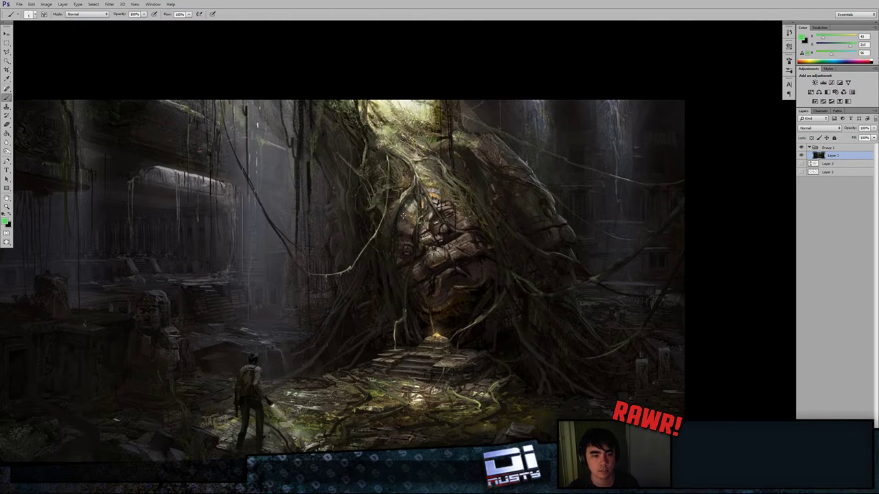
Step: Enlarge the brush by two increments, test it with a green stroke beside the stone face and undo the stroke
key(bracketright)
key(bracketright)
mouse_move(413, 231)
mouse_down()
mouse_move(357, 263)
mouse_move(366, 266)
mouse_up()
key(ctrl+z)
Step: Set the foreground colour to red, ea2a2a
key(x)
key(x)
click(6, 222)
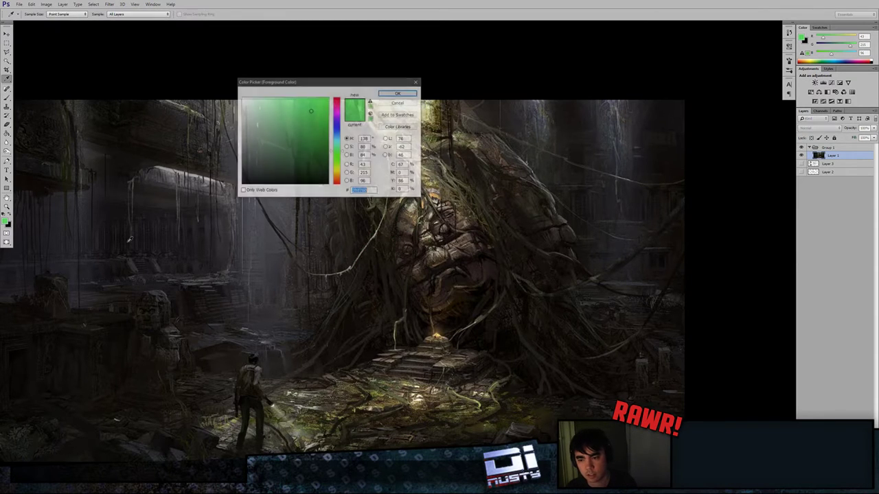
mouse_move(337, 159)
mouse_down()
mouse_move(342, 176)
mouse_move(341, 98)
mouse_move(313, 104)
mouse_up()
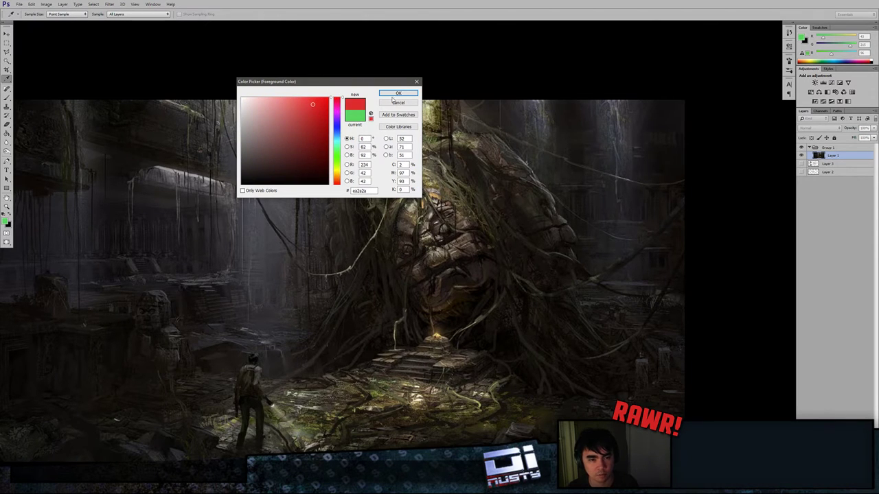
click(405, 94)
Step: Try a red brush stroke over the stone face on the painting layer and undo it
mouse_move(379, 163)
mouse_down()
mouse_move(280, 272)
mouse_move(425, 246)
mouse_move(445, 259)
mouse_up()
key(ctrl+z)
key(ctrl+z)
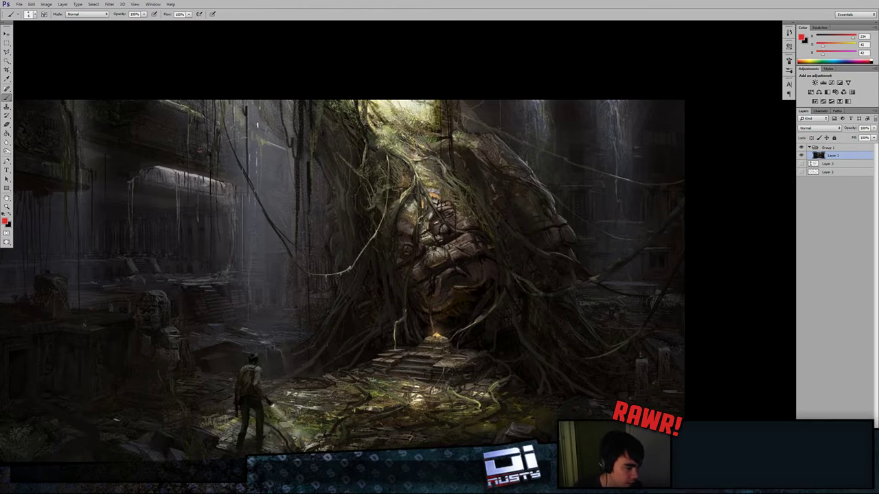
Step: Add a new layer above the painting in the group, try red strokes around the stone face on it and undo them
key(ctrl+shift+alt+n)
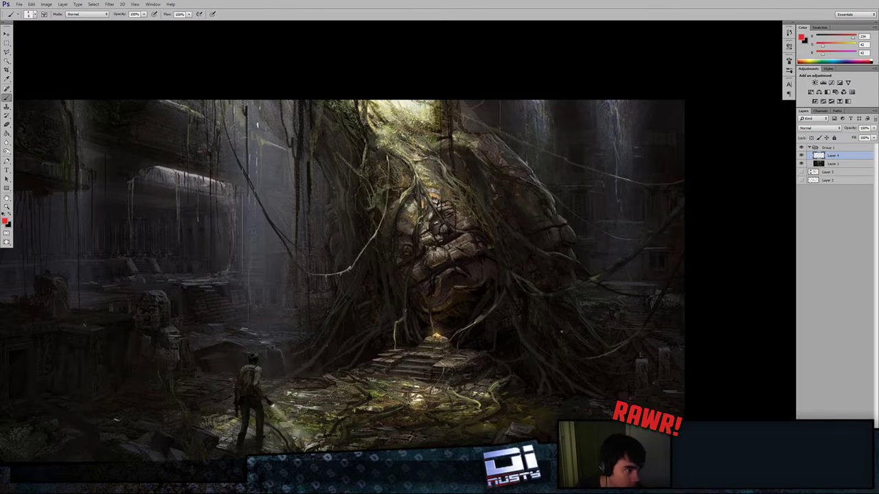
mouse_move(438, 271)
mouse_down()
mouse_move(506, 298)
mouse_move(421, 285)
mouse_move(439, 314)
mouse_up()
key(ctrl+z)
drag(555, 309, 507, 291)
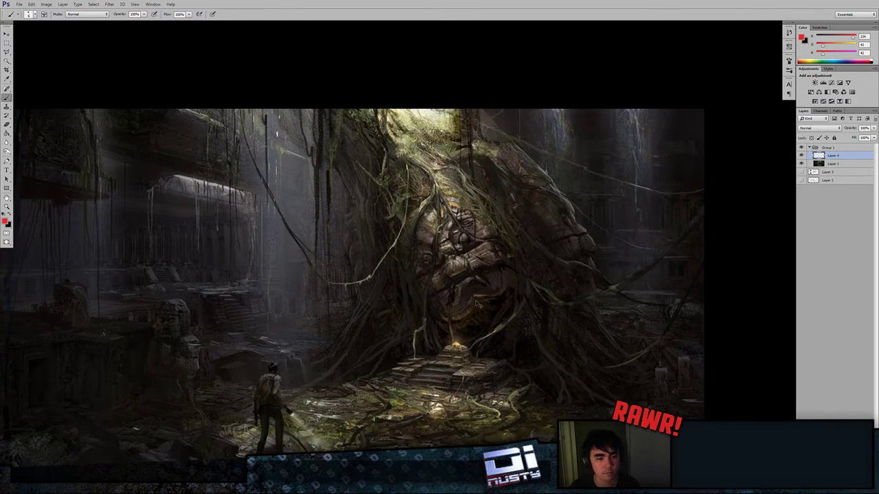
mouse_move(424, 258)
mouse_down()
mouse_move(388, 332)
mouse_move(468, 307)
mouse_up()
mouse_move(492, 326)
ctrl+mouse_down()
mouse_move(515, 289)
mouse_move(498, 293)
ctrl+mouse_up()
key(ctrl+z)
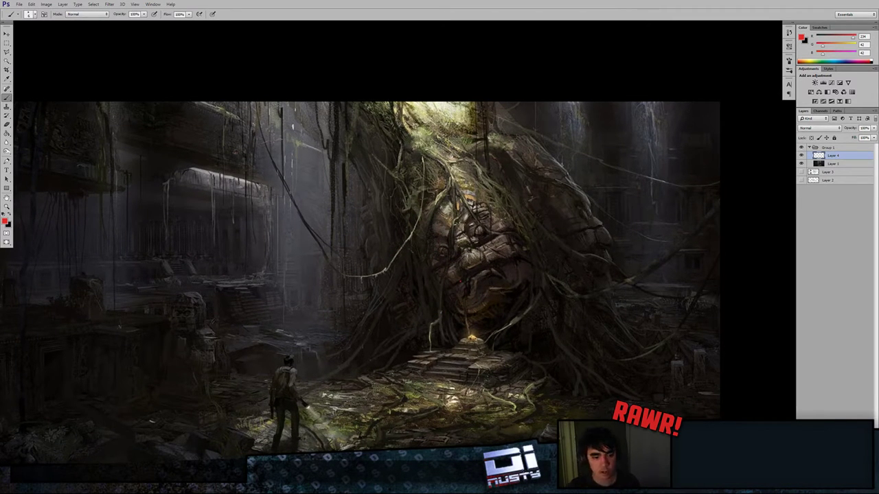
Step: Sketch a red outline around the whole root-covered stone head and its steps, and undo the outline
drag(611, 277, 653, 263)
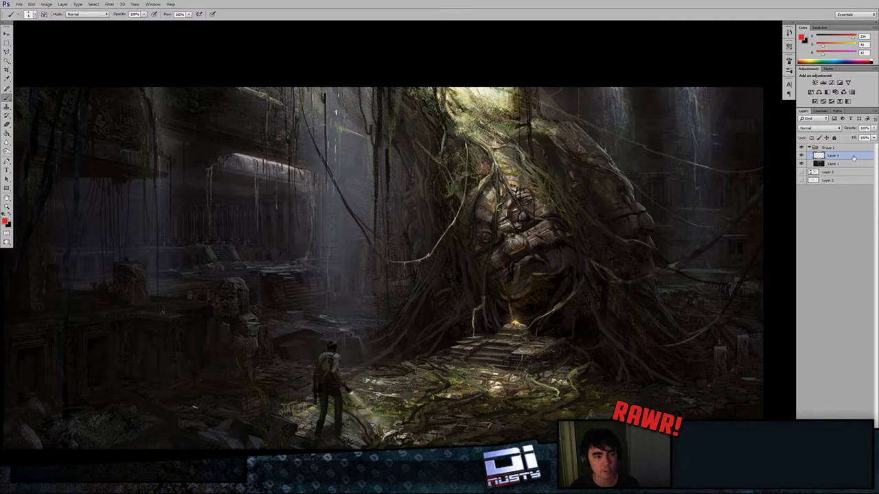
mouse_move(722, 315)
mouse_down()
mouse_move(712, 320)
mouse_move(734, 317)
mouse_up()
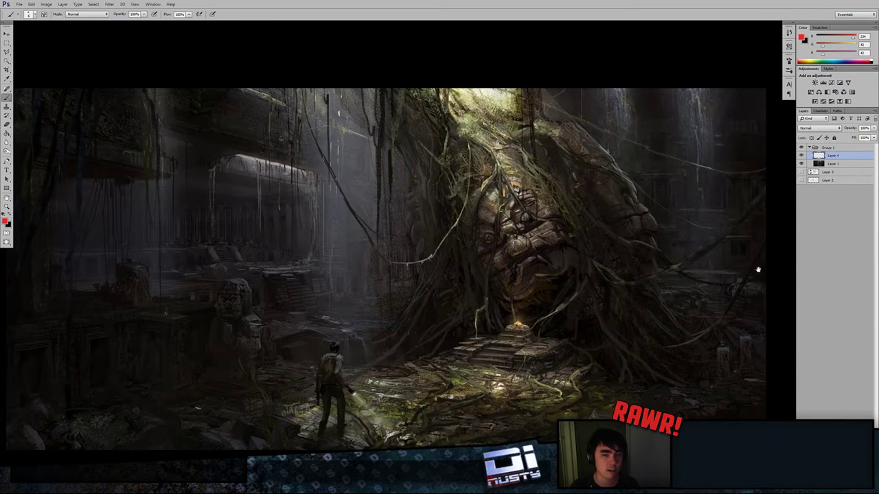
drag(713, 263, 666, 281)
key(ctrl+minus)
key(ctrl+plus)
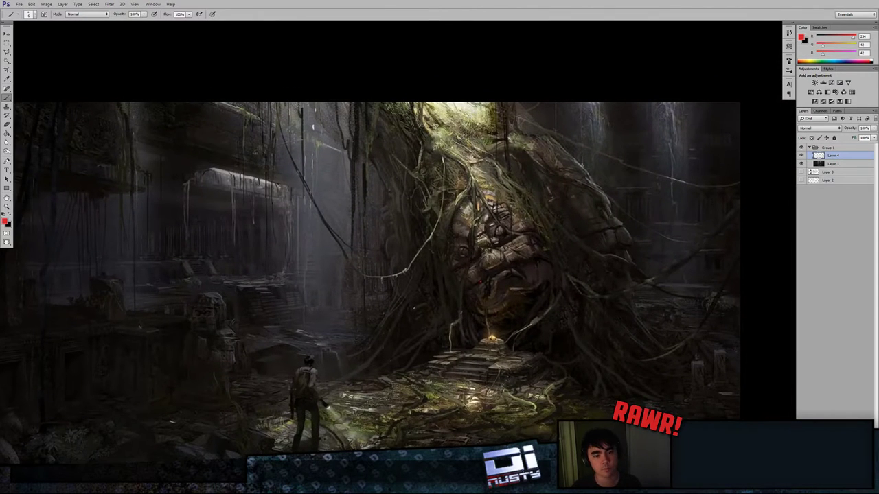
mouse_move(451, 285)
mouse_down()
mouse_move(461, 280)
mouse_move(461, 288)
mouse_up()
mouse_move(362, 132)
mouse_down()
mouse_move(374, 267)
mouse_move(682, 302)
mouse_move(515, 107)
mouse_up()
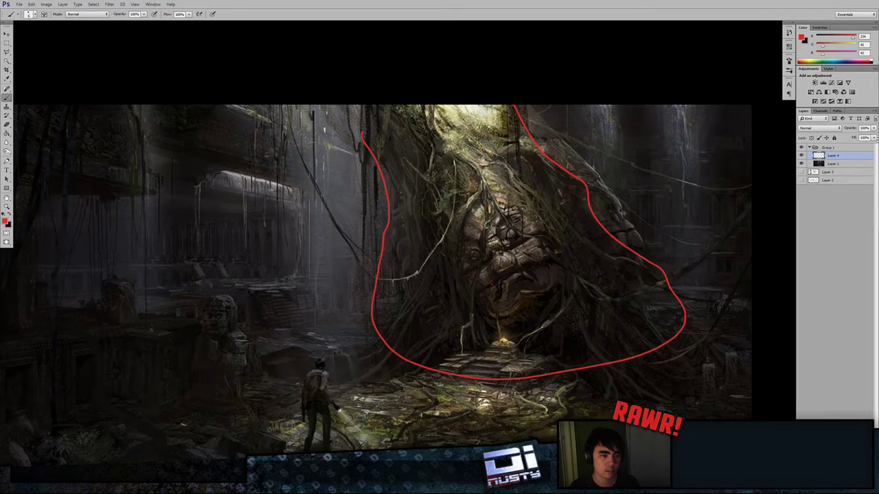
key(ctrl+z)
drag(602, 193, 609, 166)
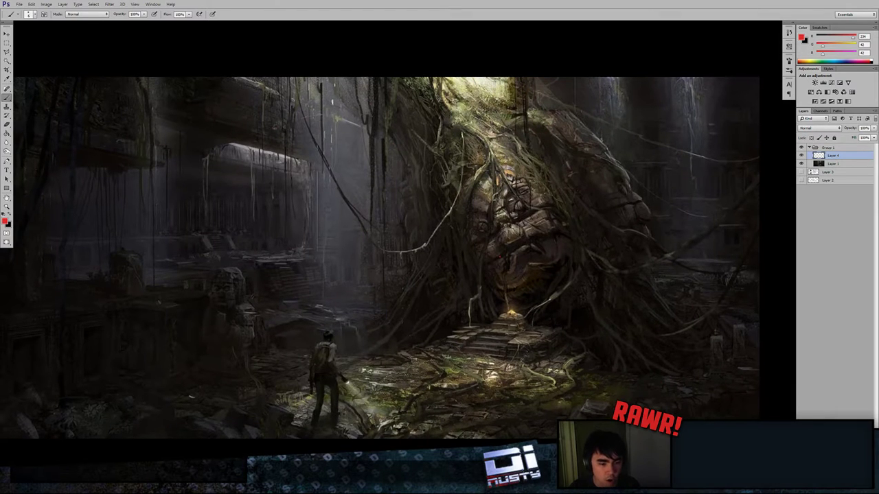
Step: Sketch red strokes on the floor and around the stone statue behind the explorer, and undo them
mouse_move(423, 348)
mouse_down()
mouse_move(422, 401)
mouse_move(393, 423)
mouse_move(493, 370)
mouse_up()
key(ctrl+z)
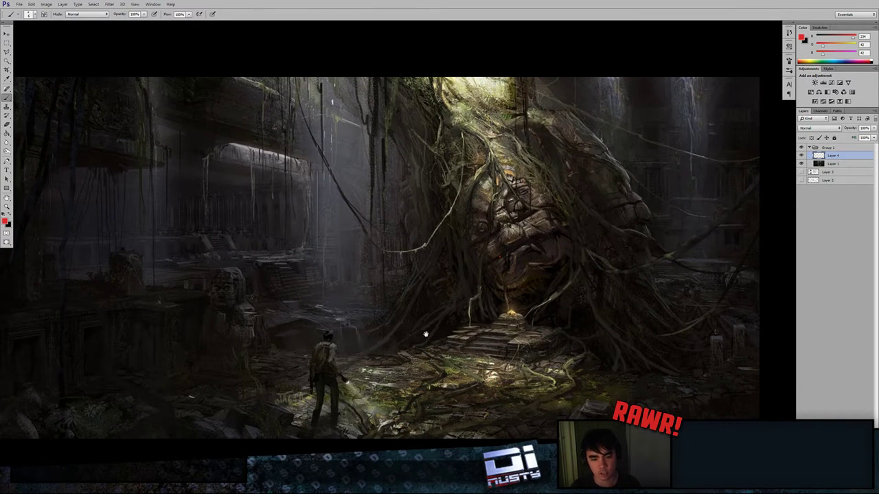
drag(426, 335, 458, 330)
drag(272, 267, 275, 289)
drag(279, 333, 282, 361)
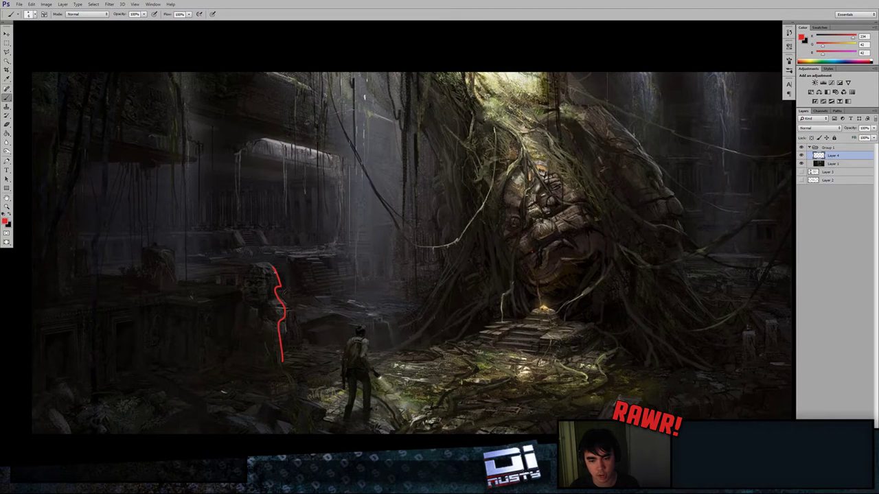
mouse_move(274, 268)
mouse_down()
mouse_move(239, 289)
mouse_move(215, 352)
mouse_up()
key(ctrl+z)
key(ctrl+alt+z)
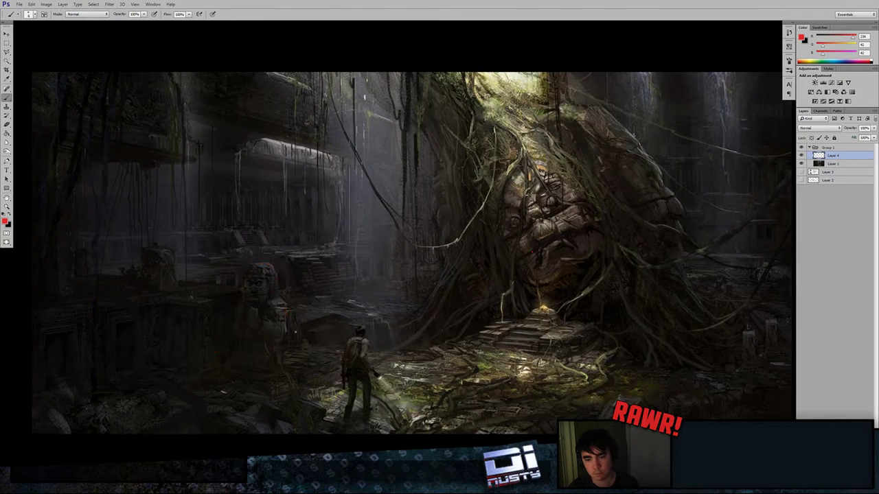
Step: Duplicate the painting layer and brighten the copy with Levels, setting the white input level to 112
drag(298, 329, 399, 355)
key(ctrl+l)
key(Escape)
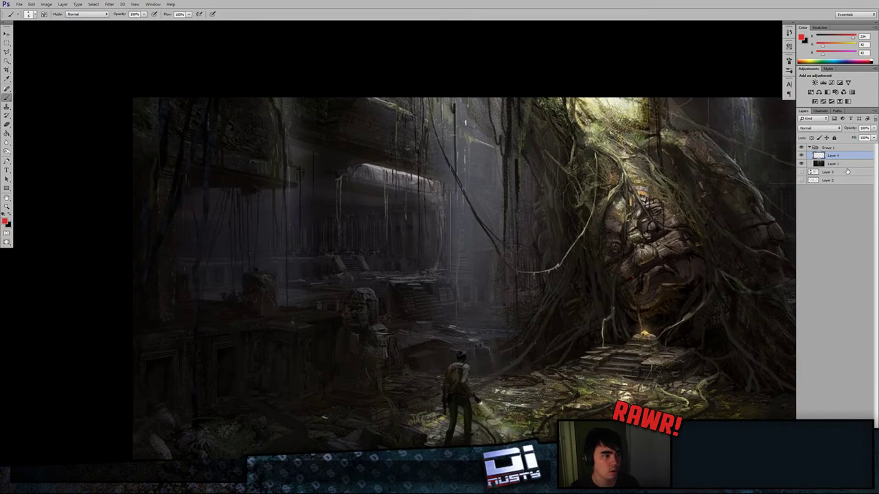
click(852, 165)
alt+drag(855, 165, 865, 159)
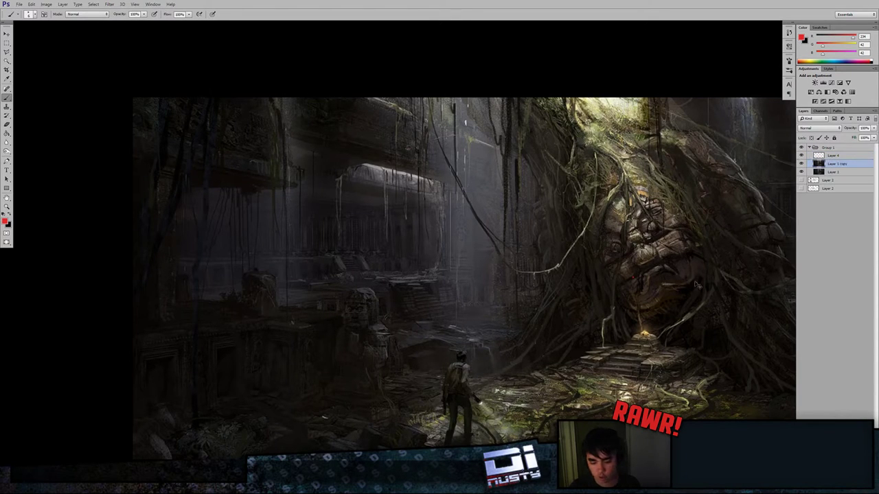
key(ctrl+l)
drag(275, 276, 227, 278)
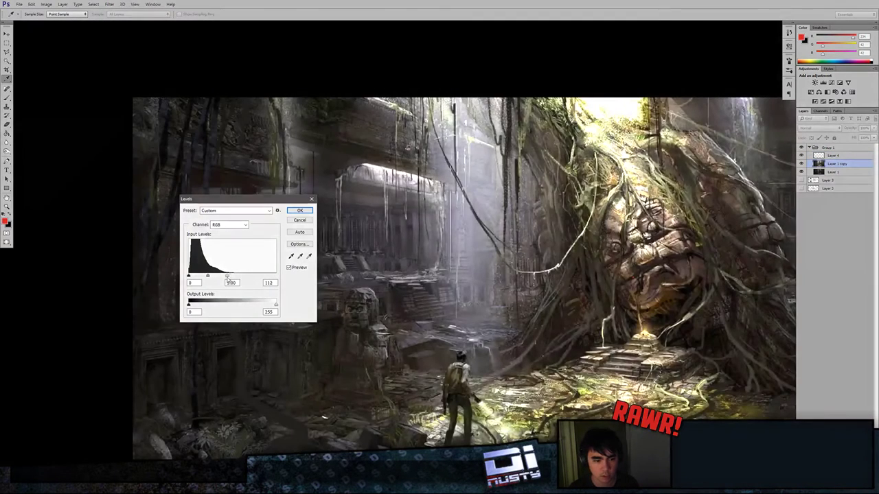
key(Return)
Step: Lower the opacity of the brightened painting copy to 33%
key(ctrl+minus)
key(ctrl+plus)
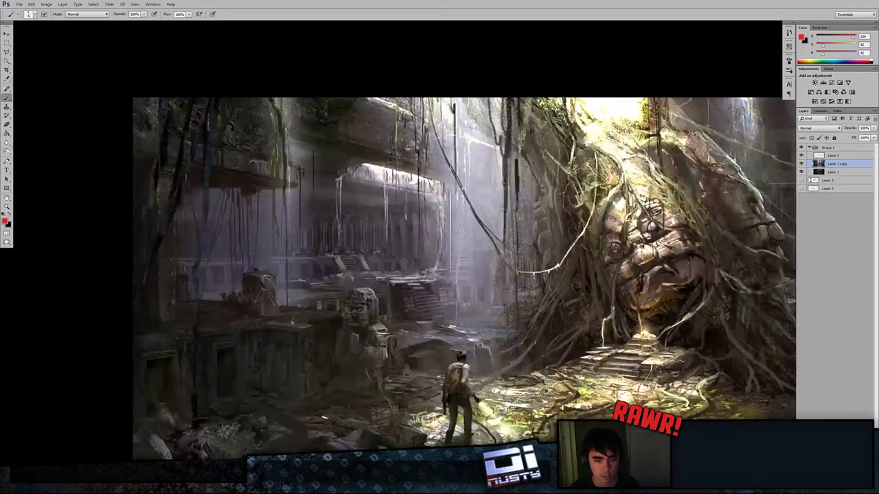
drag(292, 322, 290, 318)
drag(596, 343, 481, 342)
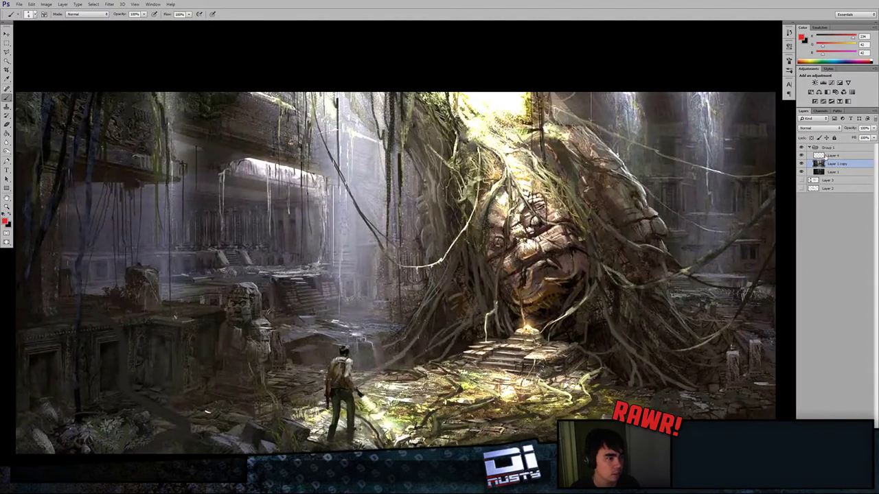
click(851, 129)
mouse_move(844, 132)
mouse_down()
mouse_move(826, 134)
mouse_move(836, 134)
mouse_up()
Step: On the empty annotation layer, outline the low foreground wall with straight red lines along its upper, end and lower edges
drag(491, 293, 579, 300)
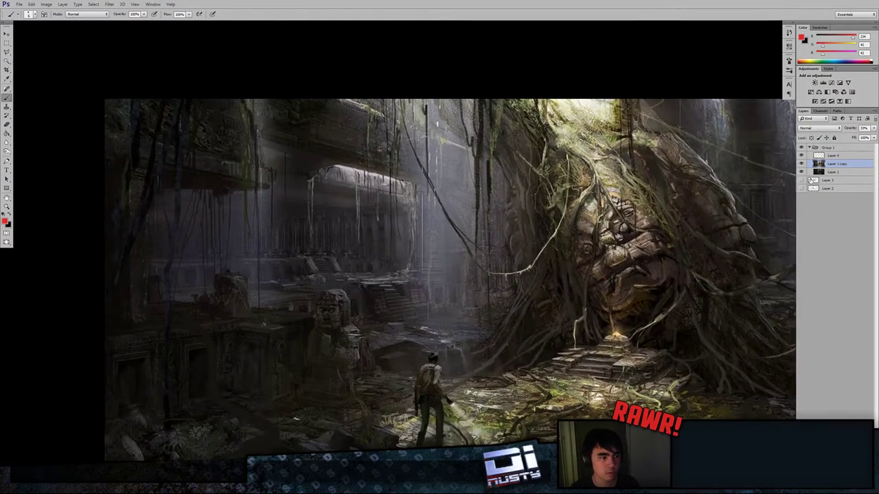
click(837, 158)
drag(493, 264, 537, 245)
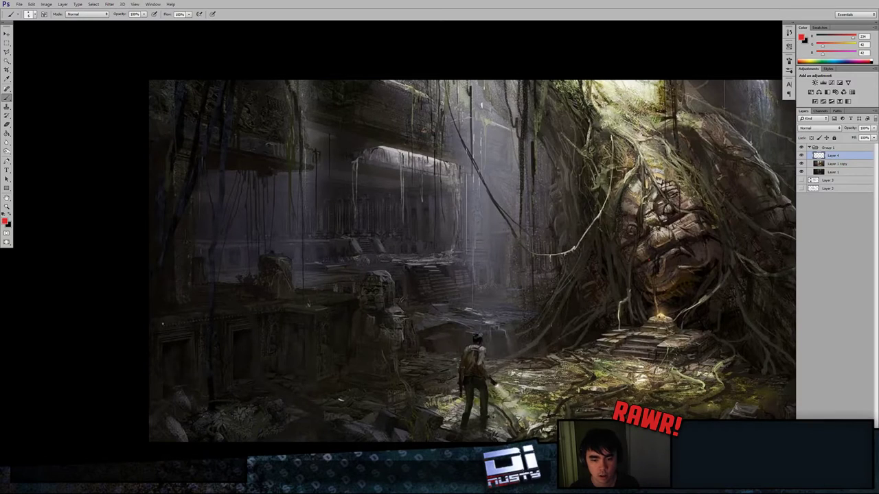
shift+click(350, 295)
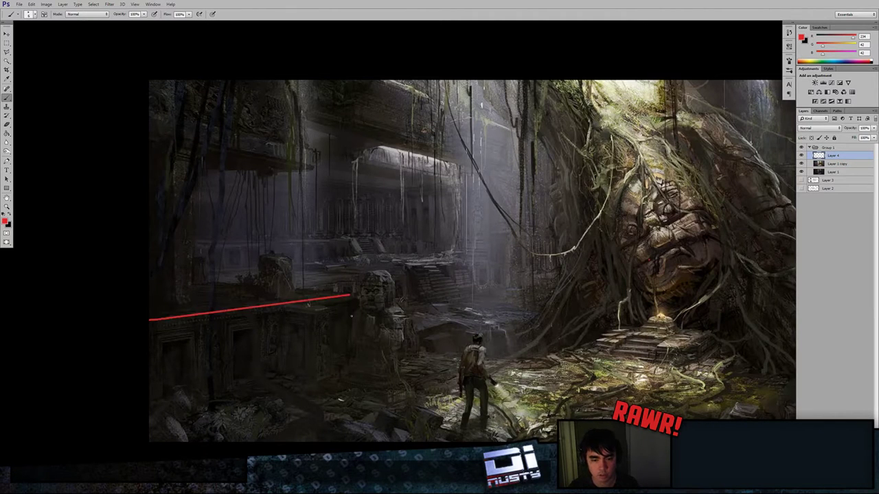
shift+click(351, 355)
shift+click(149, 409)
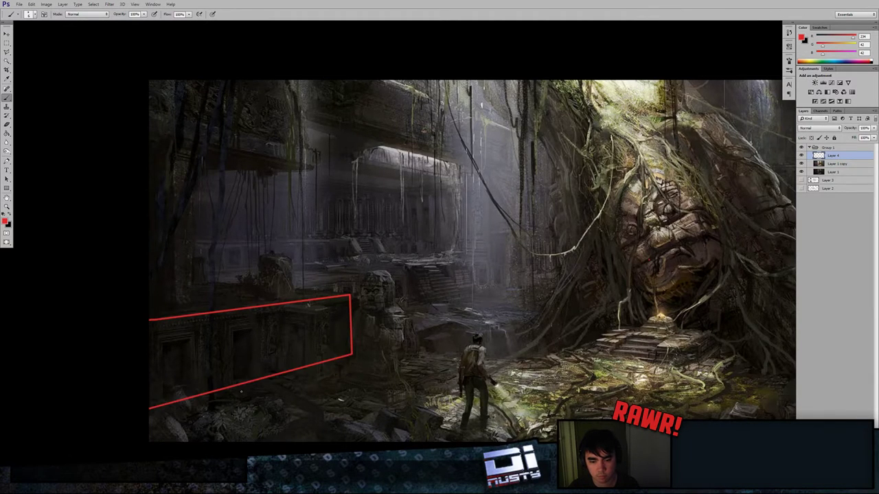
Step: Draw the pillar projecting from the foreground wall as a red box in perspective
drag(256, 372, 237, 377)
click(265, 314)
shift+click(264, 371)
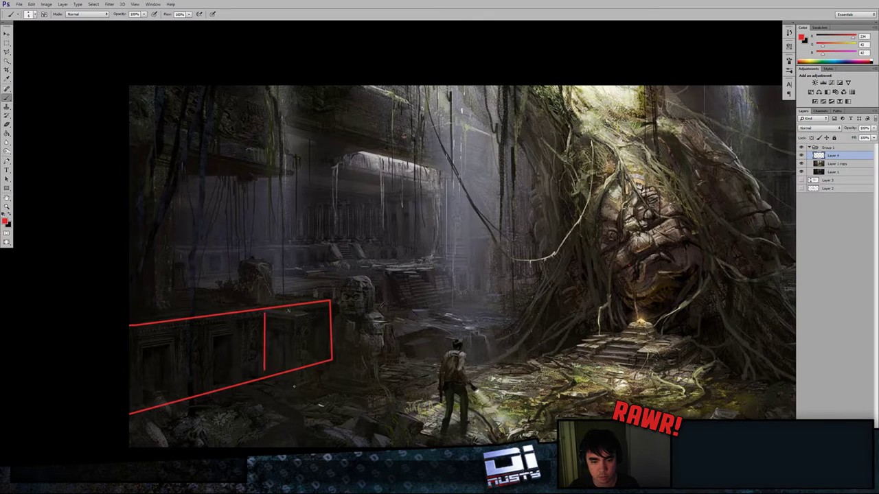
shift+click(294, 386)
shift+click(294, 320)
shift+click(260, 313)
click(288, 309)
shift+click(314, 313)
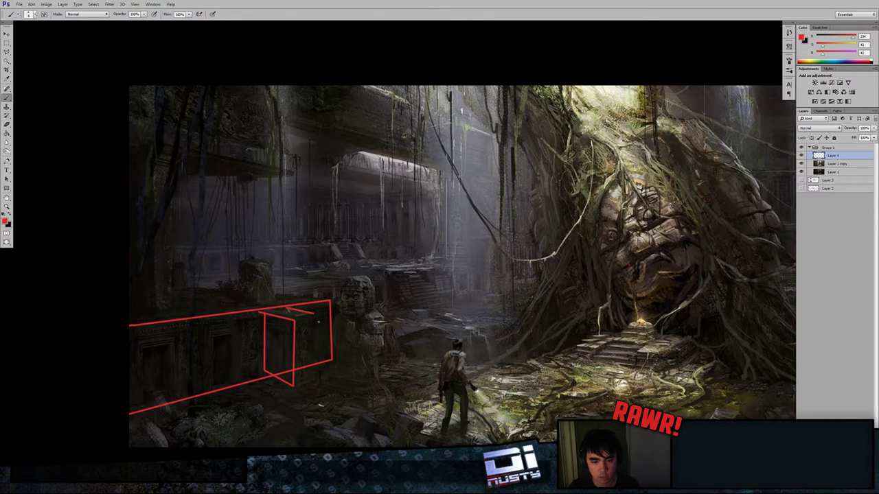
shift+click(317, 378)
shift+click(314, 314)
Step: Trace a closed red outline around the stone statue at the end of the foreground wall
drag(349, 320, 377, 303)
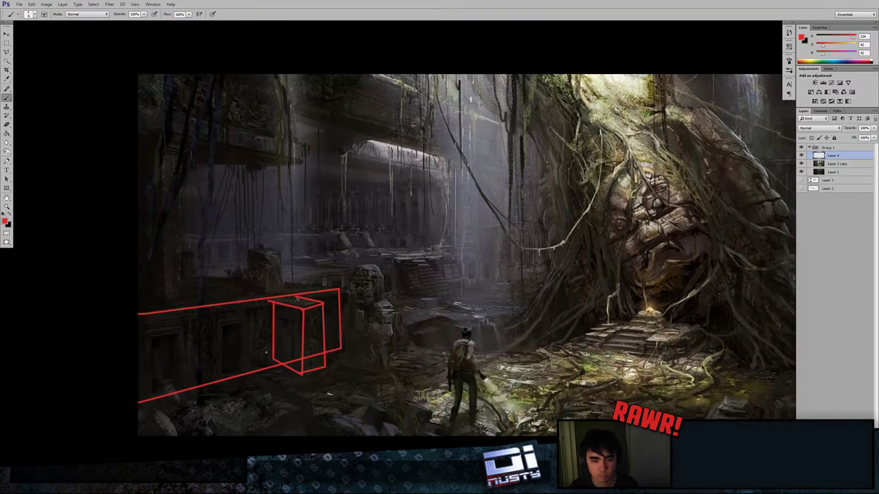
drag(370, 349, 375, 360)
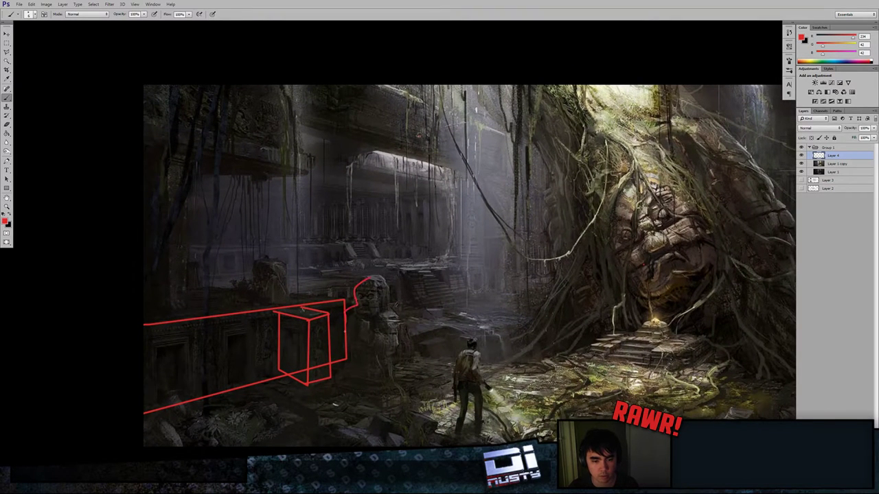
mouse_move(345, 331)
mouse_down()
mouse_move(336, 373)
mouse_move(381, 390)
mouse_move(389, 368)
mouse_up()
mouse_move(401, 330)
mouse_down()
mouse_move(386, 285)
mouse_move(372, 278)
mouse_up()
Step: Outline the stone block behind the wall and the overhanging ledge above it, with a vertical edge rising from the ledge
drag(396, 278, 419, 290)
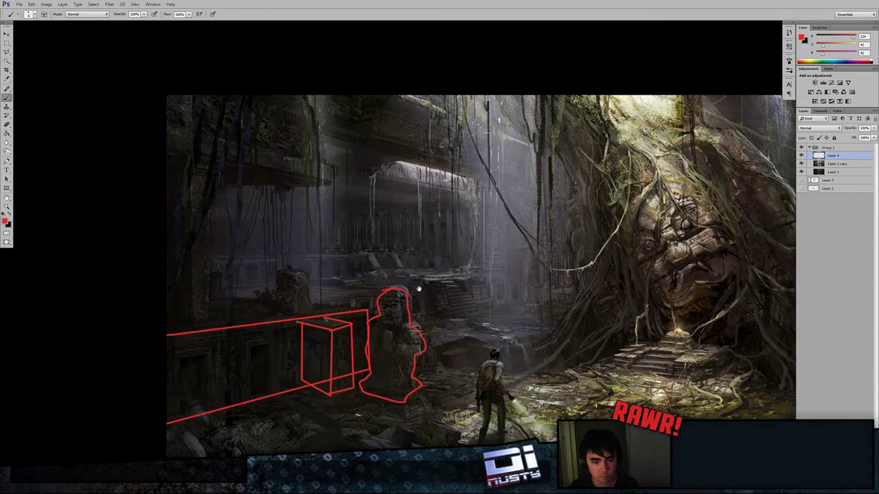
mouse_move(284, 267)
mouse_down()
mouse_move(311, 269)
mouse_move(297, 307)
mouse_move(283, 273)
mouse_move(324, 301)
mouse_up()
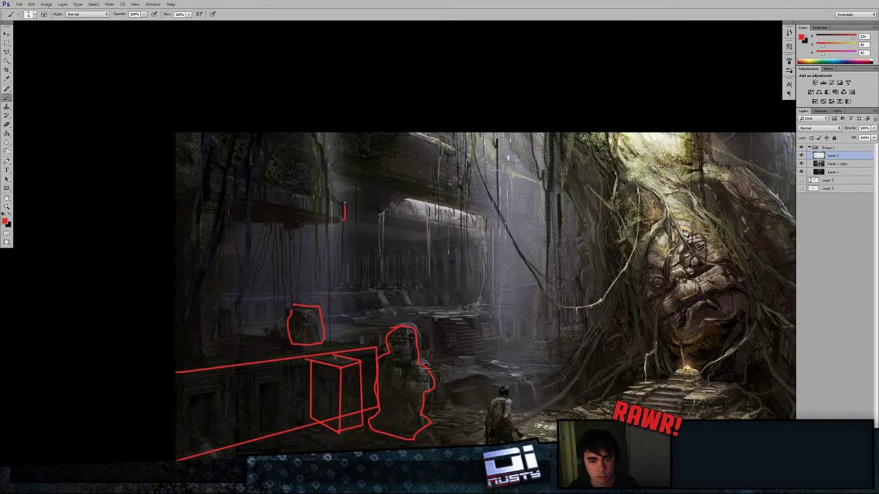
shift+click(154, 155)
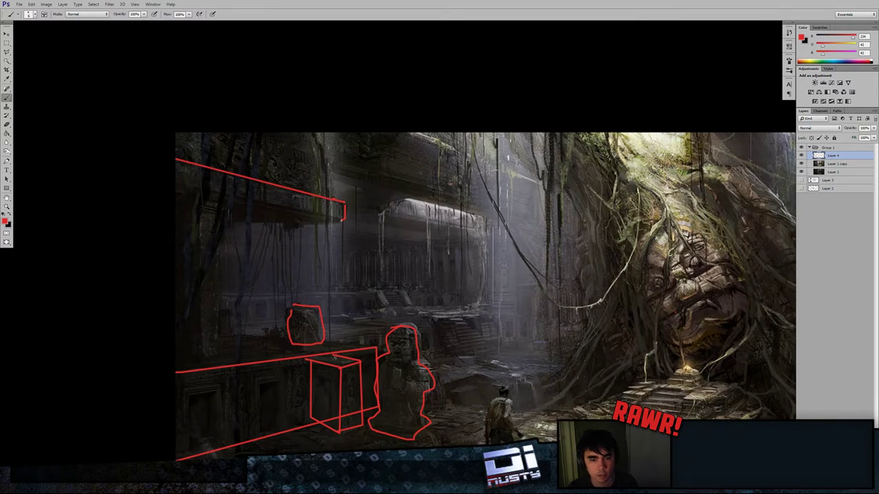
shift+click(171, 181)
drag(328, 201, 318, 210)
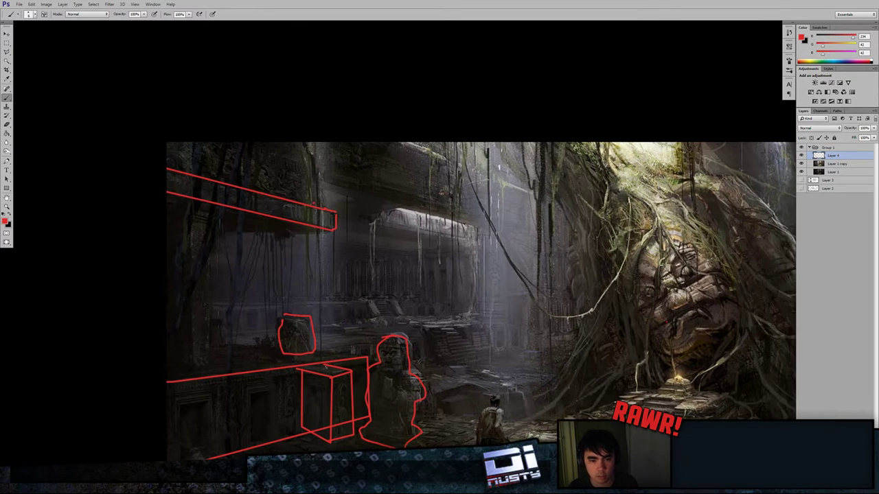
shift+click(314, 146)
Step: Outline the lit stone slab in the background ruins and add the receding corner edges beside the overhanging ledge
mouse_move(449, 210)
mouse_down()
mouse_move(375, 194)
mouse_move(358, 161)
mouse_up()
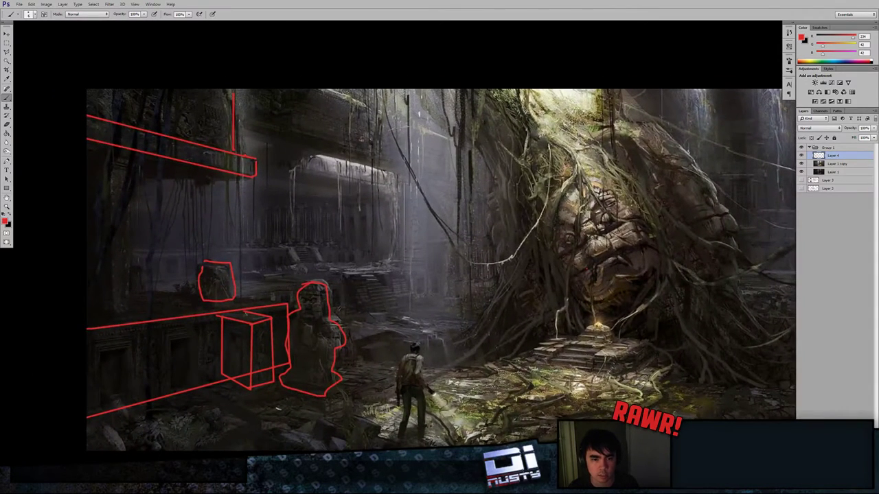
drag(318, 157, 288, 169)
drag(409, 183, 319, 156)
mouse_move(266, 144)
mouse_down()
mouse_move(299, 160)
mouse_move(277, 172)
mouse_move(307, 150)
mouse_up()
Step: Trace the foreground rock contour beside the explorer and circle the plant clump below the wall in red
drag(410, 211, 278, 192)
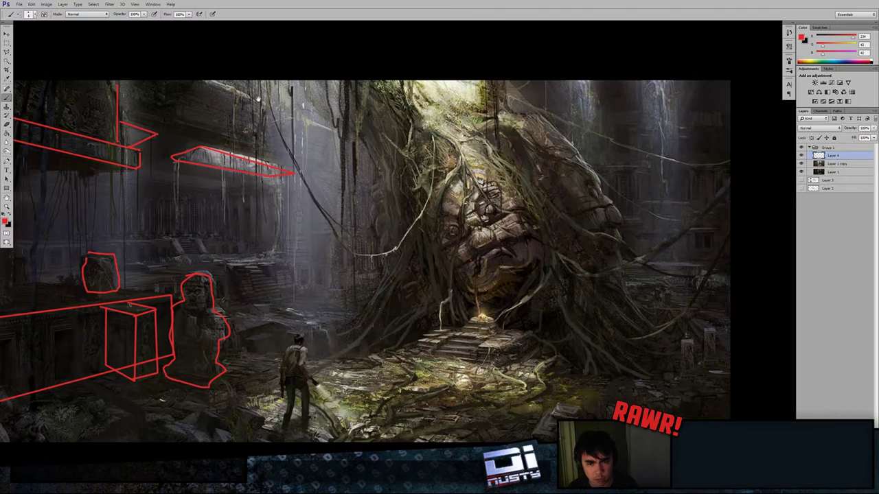
mouse_move(479, 217)
mouse_down()
mouse_move(564, 207)
mouse_move(441, 197)
mouse_move(580, 172)
mouse_up()
mouse_move(536, 245)
mouse_down()
mouse_move(599, 251)
mouse_move(554, 218)
mouse_move(549, 193)
mouse_up()
drag(289, 346, 382, 337)
mouse_move(208, 335)
mouse_down()
mouse_move(231, 324)
mouse_move(254, 336)
mouse_move(196, 317)
mouse_up()
Step: Draw red frames around the two doorways in the foreground wall and mark the figure in the pillar's side
drag(272, 317, 304, 317)
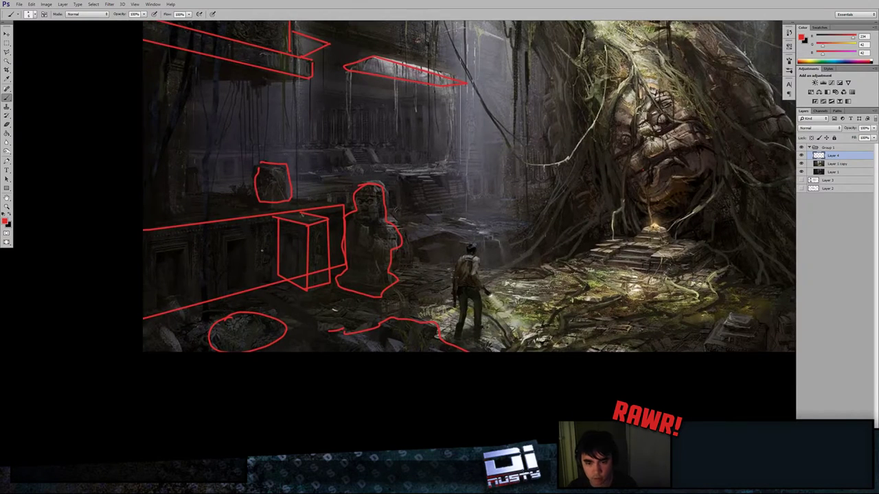
click(228, 295)
click(227, 240)
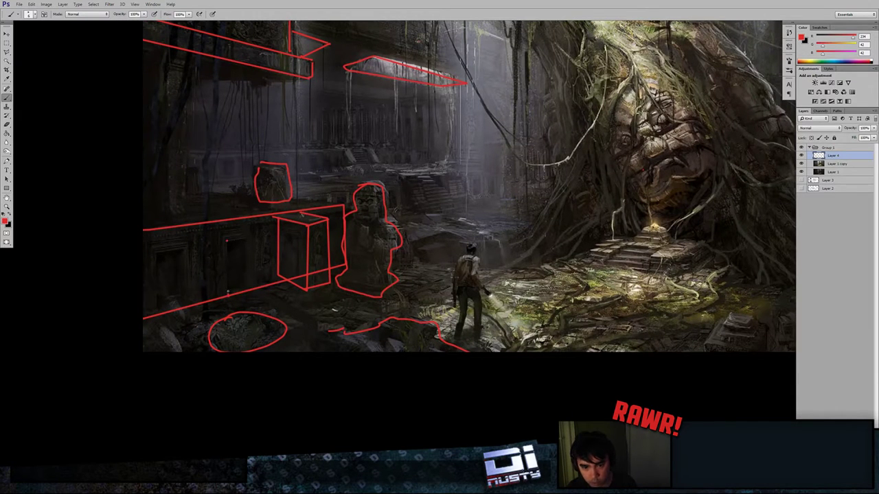
shift+click(228, 294)
shift+click(249, 286)
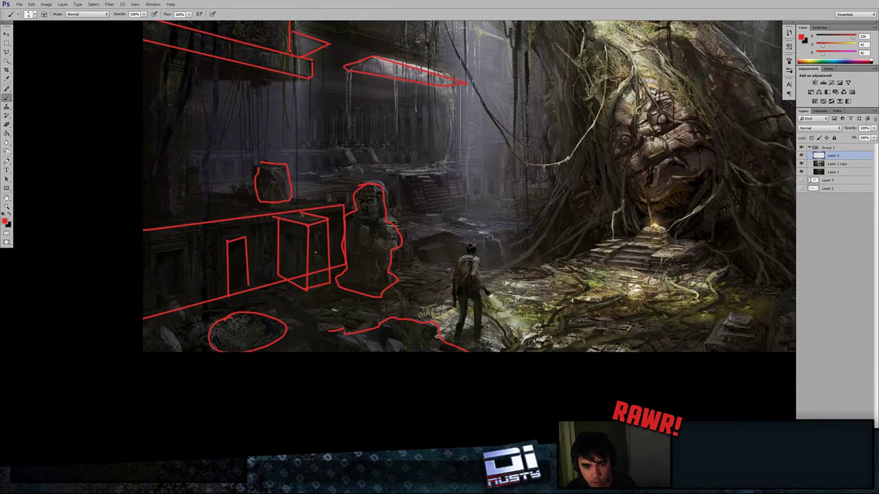
drag(317, 250, 319, 278)
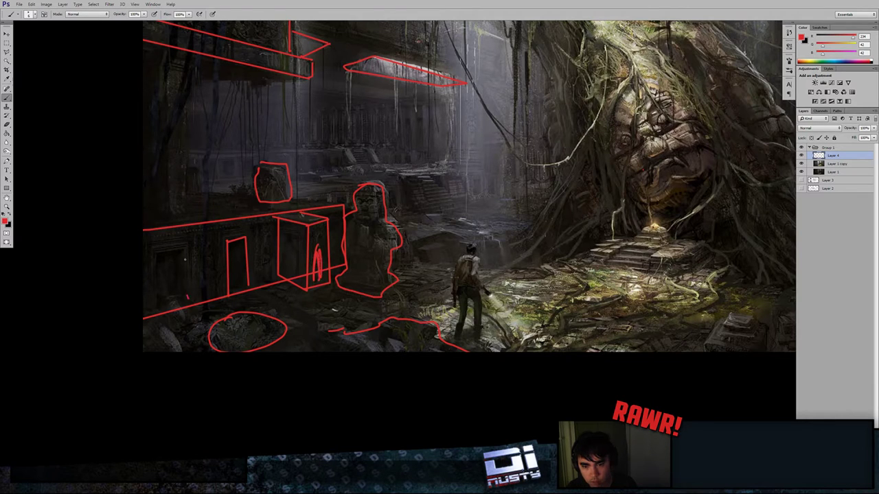
shift+click(187, 252)
shift+click(152, 254)
shift+click(157, 304)
Step: Outline the stepped platform beneath the stone face in red and undo the circle around the glowing object on it
drag(270, 300, 232, 282)
mouse_move(442, 302)
mouse_down()
mouse_move(393, 302)
mouse_move(371, 321)
mouse_move(350, 322)
mouse_up()
drag(382, 248, 426, 226)
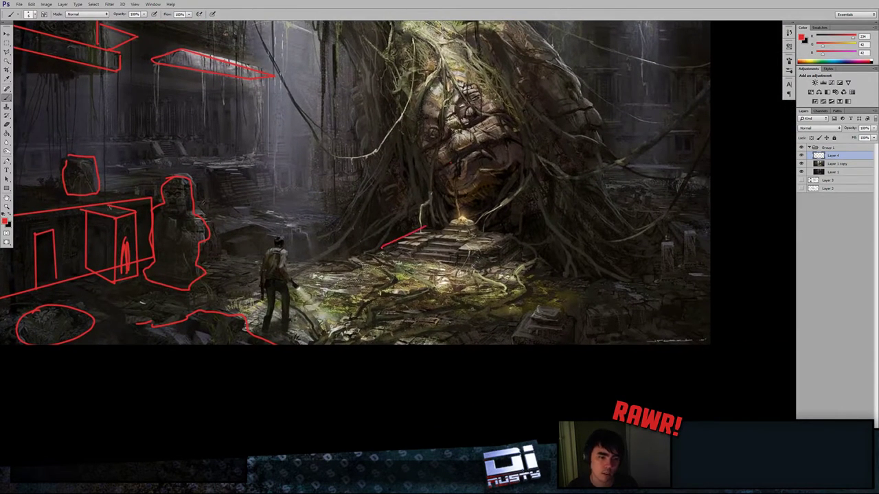
mouse_move(443, 262)
mouse_down()
mouse_move(514, 245)
mouse_move(483, 231)
mouse_up()
mouse_move(520, 211)
mouse_down()
mouse_move(493, 284)
mouse_move(450, 288)
mouse_move(414, 260)
mouse_up()
key(ctrl+z)
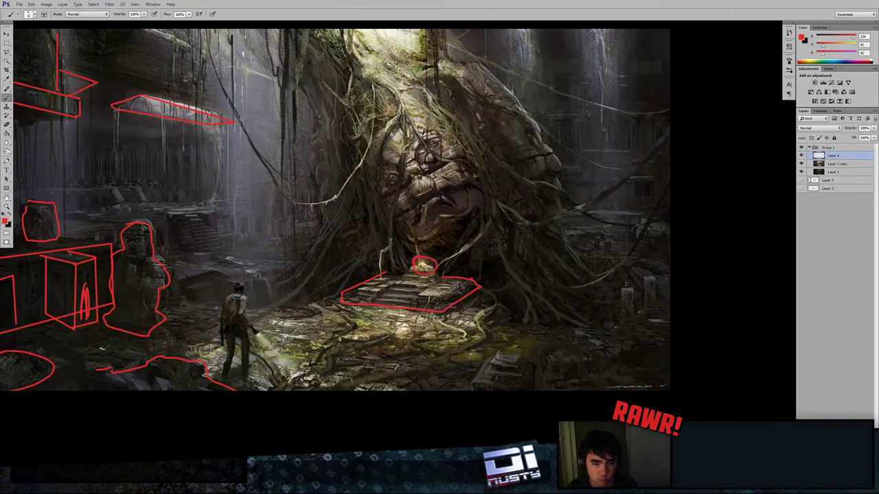
key(ctrl+z)
Step: Draw three red arrows pointing at the glowing object on top of the stepped platform
drag(465, 275, 460, 263)
key(ctrl+plus)
key(ctrl+plus)
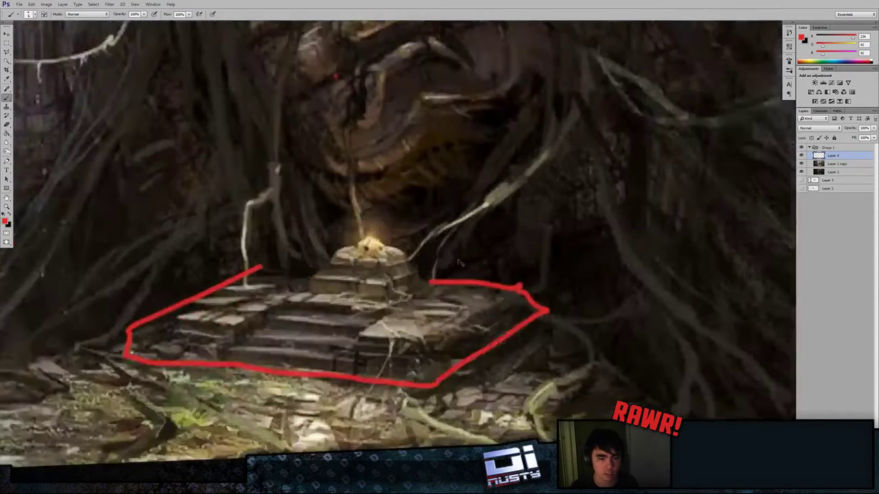
key(ctrl+plus)
drag(402, 258, 428, 255)
mouse_move(471, 156)
mouse_down()
mouse_move(405, 225)
mouse_move(442, 222)
mouse_up()
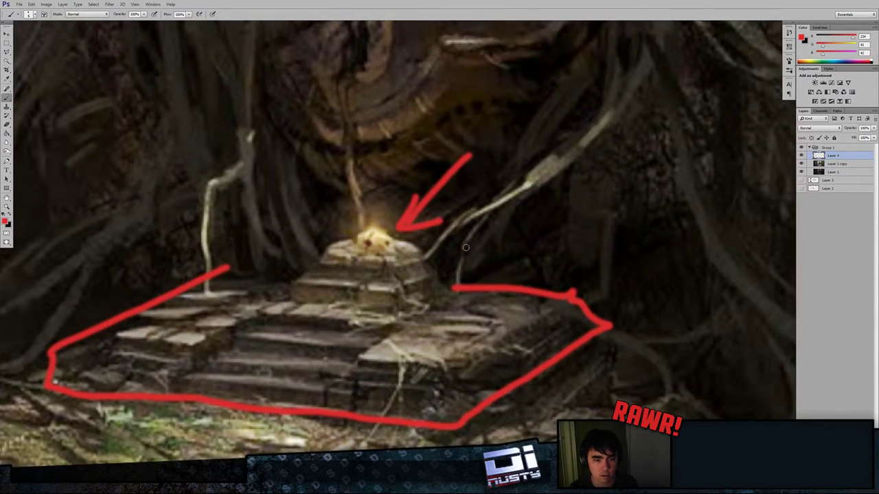
drag(379, 132, 367, 204)
drag(379, 184, 368, 203)
drag(273, 146, 346, 224)
drag(331, 201, 347, 224)
Step: Draw a long red arrow from the light opening down onto the large stone face
key(ctrl+minus)
key(ctrl+minus)
key(ctrl+minus)
key(ctrl+minus)
key(ctrl+plus)
drag(603, 249, 465, 237)
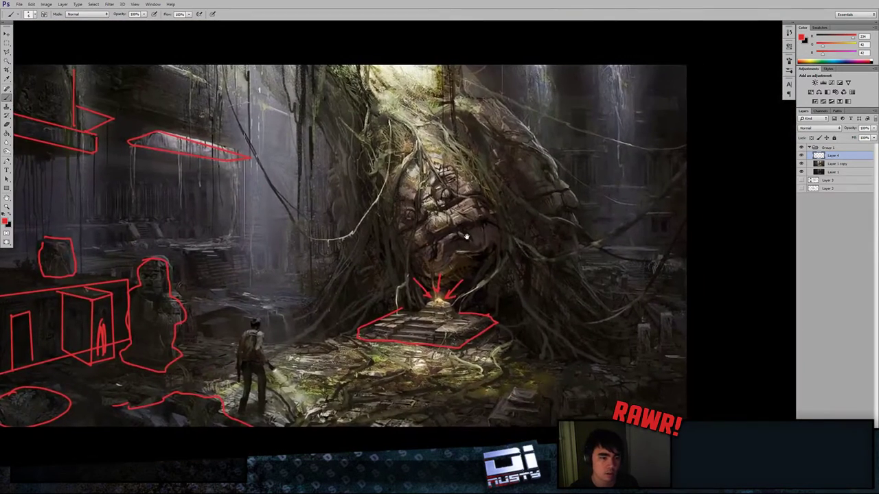
drag(447, 186, 441, 230)
drag(408, 90, 415, 221)
drag(440, 180, 415, 220)
Step: Finish a downward red arrow beneath the lit stone slab in the background ruins
drag(315, 208, 364, 192)
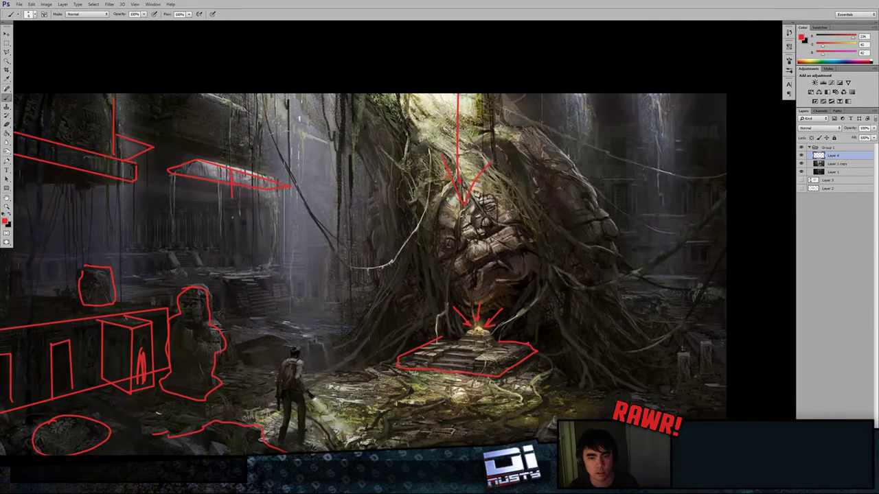
drag(232, 217, 232, 230)
drag(224, 208, 232, 231)
Step: Outline the central stone face and the rounded masses on both sides of it in red
mouse_move(290, 224)
mouse_down()
mouse_move(241, 181)
mouse_move(168, 196)
mouse_up()
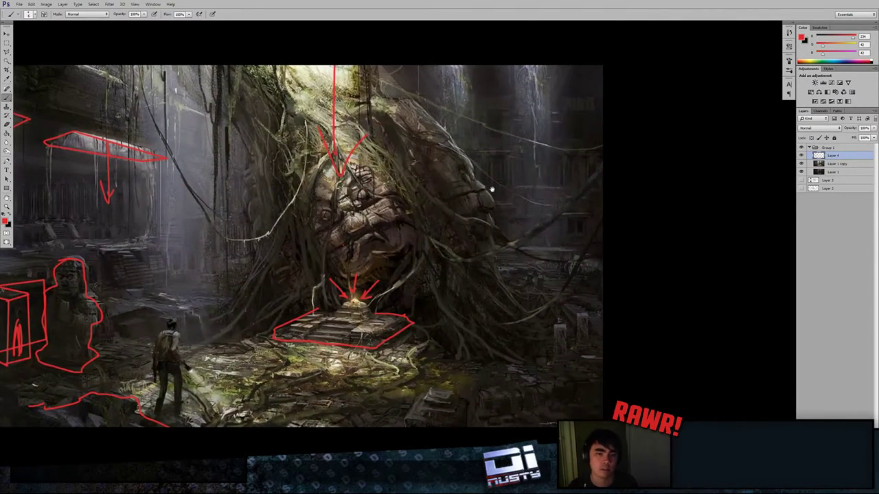
mouse_move(491, 189)
mouse_down()
mouse_move(600, 182)
mouse_move(504, 137)
mouse_move(571, 196)
mouse_up()
drag(323, 160, 320, 269)
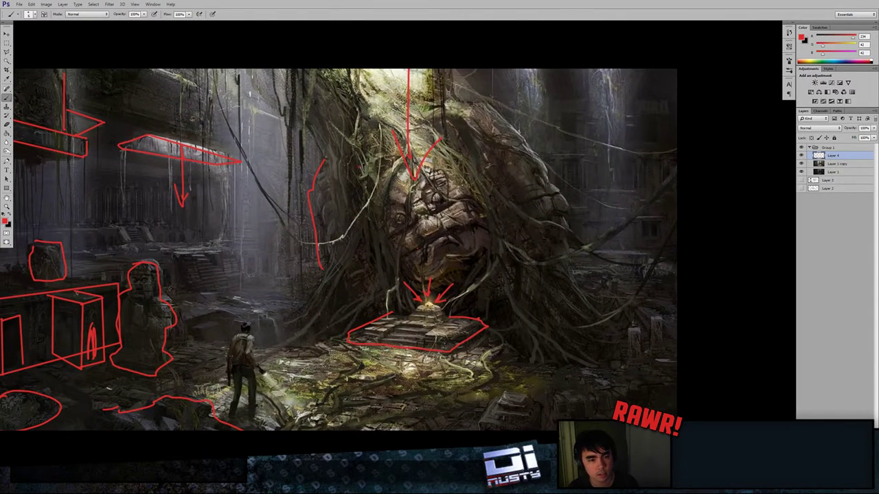
mouse_move(359, 167)
mouse_down()
mouse_move(492, 179)
mouse_move(375, 154)
mouse_up()
drag(479, 170, 440, 170)
mouse_move(452, 134)
mouse_down()
mouse_move(535, 214)
mouse_move(445, 191)
mouse_move(442, 144)
mouse_up()
drag(485, 211, 483, 198)
Step: Mark the roots spreading down both sides of the stone face with red curves and zigzag hatching
mouse_move(456, 208)
mouse_down()
mouse_move(478, 250)
mouse_move(567, 309)
mouse_up()
mouse_move(477, 260)
mouse_down()
mouse_move(512, 322)
mouse_move(441, 323)
mouse_up()
mouse_move(310, 221)
mouse_down()
mouse_move(240, 291)
mouse_move(309, 286)
mouse_move(332, 258)
mouse_up()
drag(319, 211, 341, 274)
click(334, 299)
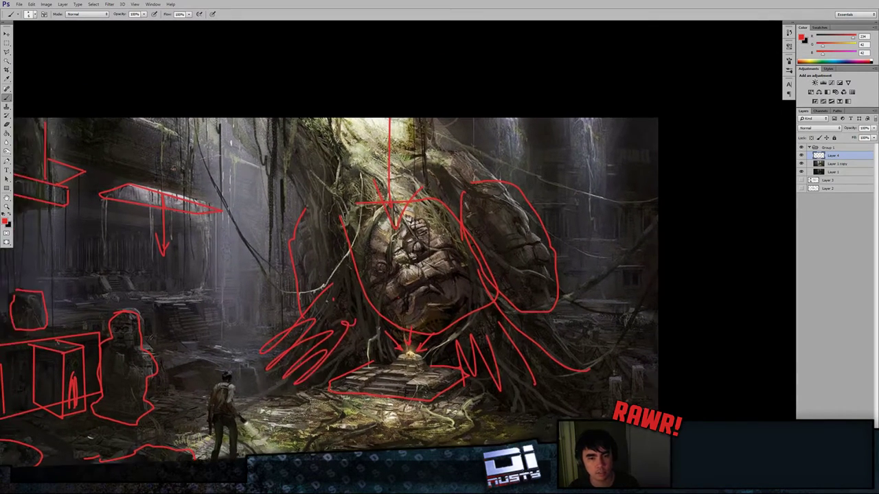
Step: Draw red strokes along the trunk edges above the stone face and down the inner side of its left-hand rounded mass
drag(330, 321, 328, 199)
drag(285, 160, 260, 100)
drag(422, 117, 477, 180)
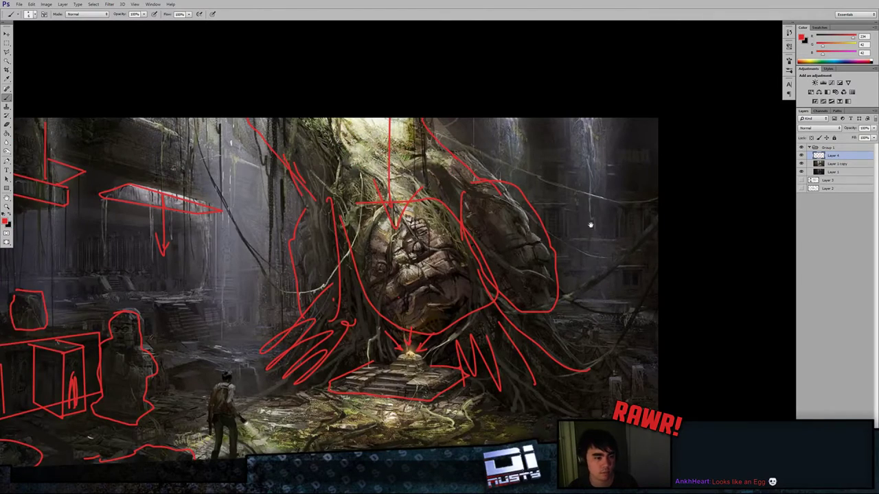
Step: Examine the rounded mass and roots beside the central stone face up close and against the whole painting
drag(625, 270, 561, 260)
key(ctrl+plus)
key(ctrl+plus)
drag(479, 305, 522, 190)
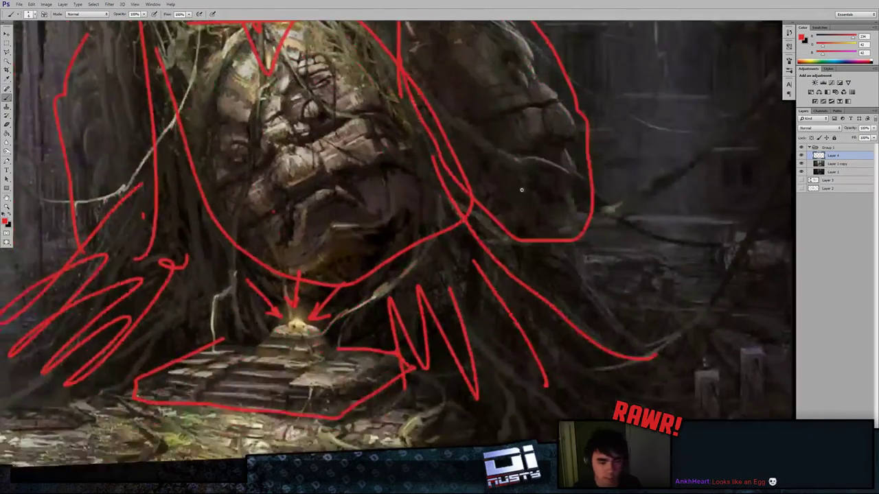
key(ctrl+plus)
key(ctrl+plus)
drag(505, 289, 641, 218)
key(ctrl+minus)
key(ctrl+minus)
key(ctrl+minus)
key(ctrl+minus)
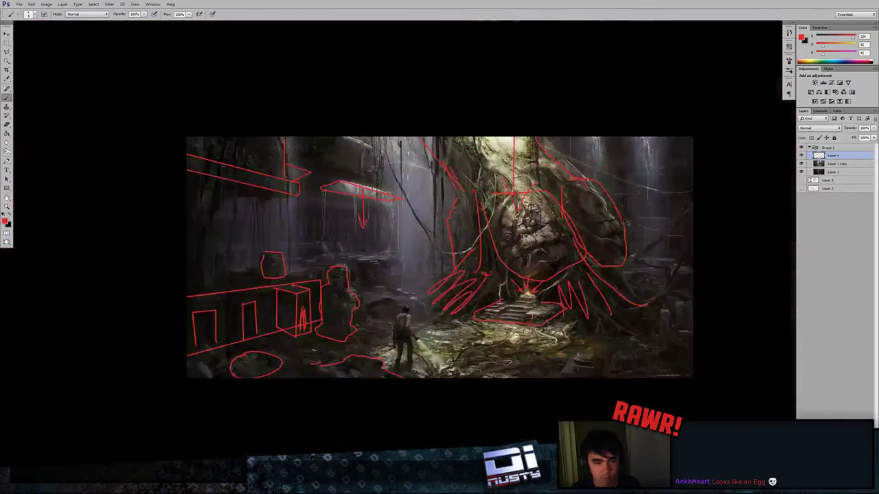
Step: Try to sketch a winding red path across the ground from the stone platform to the foreground
key(ctrl+plus)
drag(602, 281, 514, 201)
mouse_move(562, 274)
mouse_down()
mouse_move(546, 292)
mouse_move(419, 355)
mouse_up()
mouse_move(411, 308)
mouse_down()
mouse_move(362, 356)
mouse_move(403, 323)
mouse_up()
key(ctrl+minus)
key(ctrl+z)
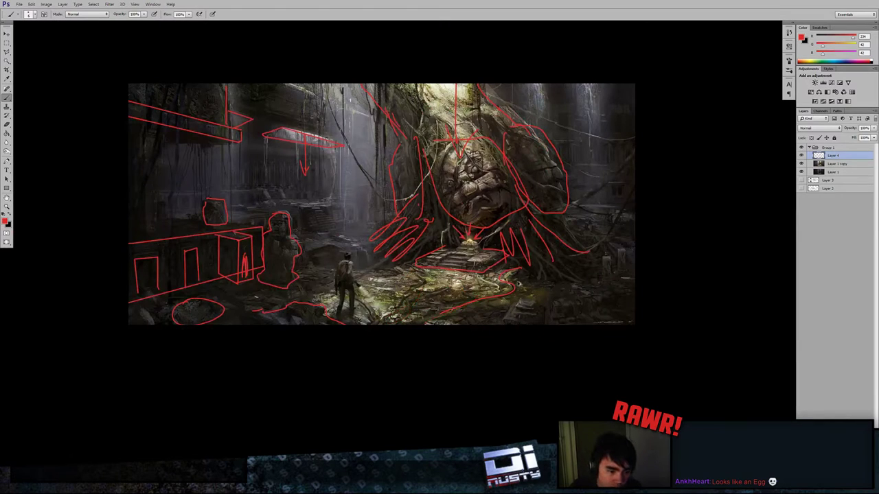
drag(387, 330, 396, 321)
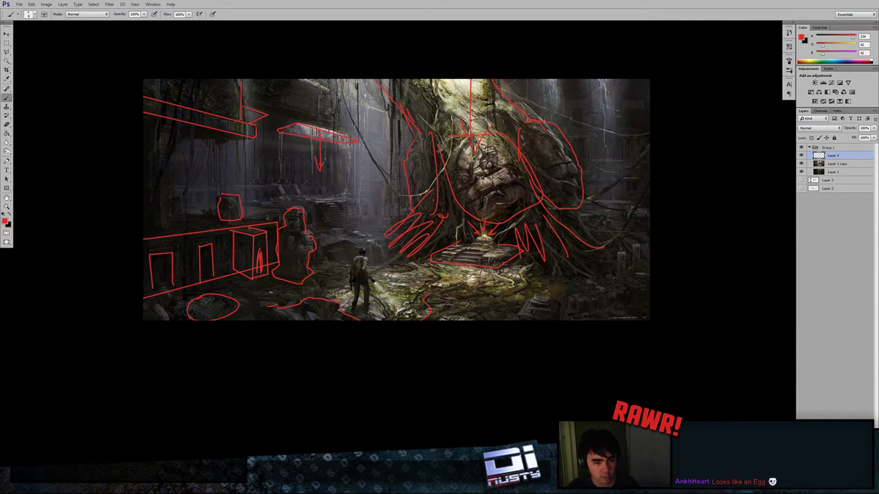
mouse_move(465, 281)
mouse_down()
mouse_move(422, 320)
mouse_move(524, 272)
mouse_up()
key(ctrl+alt+z)
key(ctrl+alt+z)
key(ctrl+alt+z)
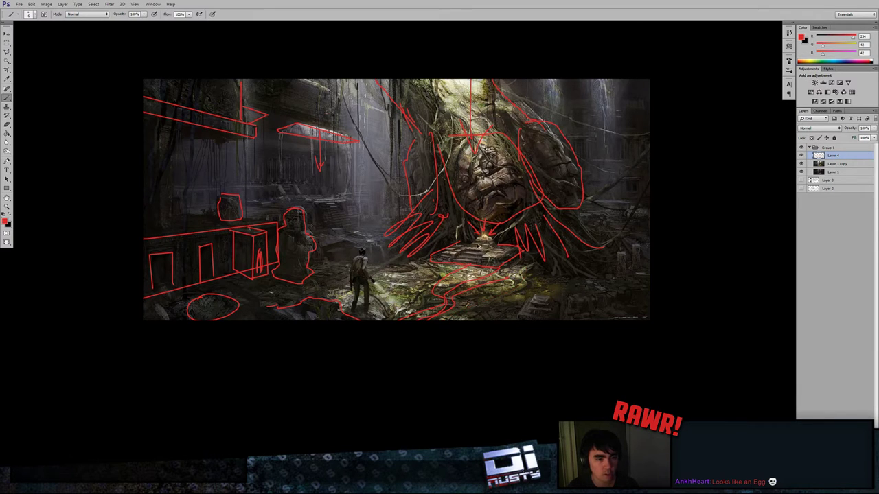
key(ctrl+alt+z)
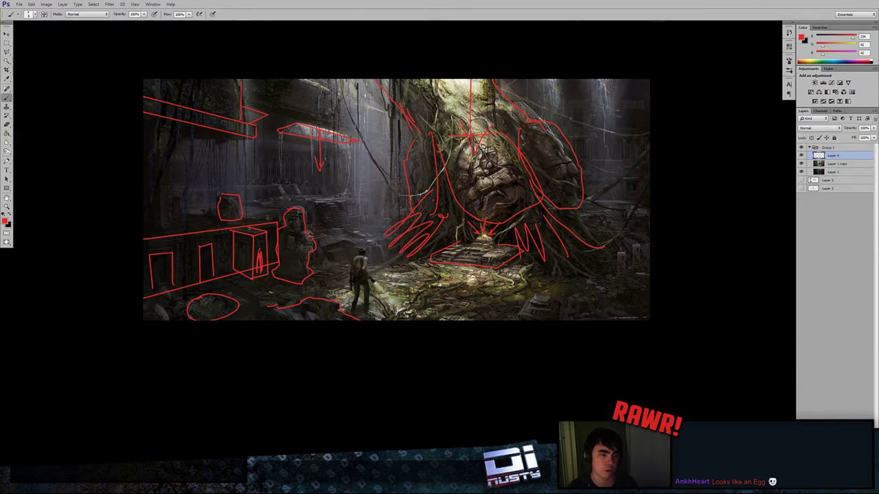
Step: Draw the stair treads, stair sides and slab thickness of the stone platform below the face in red
key(ctrl+plus)
key(ctrl+plus)
key(ctrl+plus)
drag(533, 285, 503, 280)
drag(477, 241, 541, 246)
mouse_move(465, 245)
mouse_down()
mouse_move(538, 251)
mouse_move(532, 261)
mouse_up()
drag(477, 264, 524, 267)
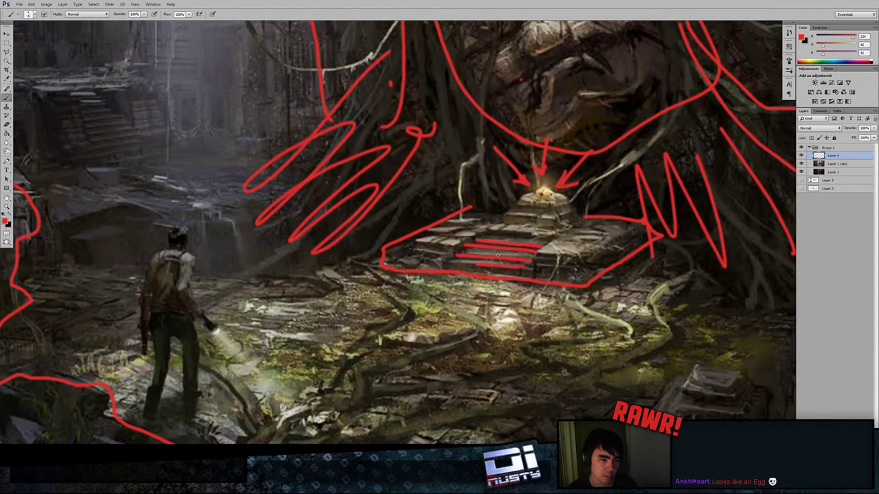
drag(493, 235, 433, 271)
mouse_move(472, 238)
mouse_down()
mouse_move(541, 240)
mouse_move(527, 277)
mouse_up()
mouse_move(533, 256)
mouse_down()
mouse_move(587, 259)
mouse_move(661, 230)
mouse_up()
drag(385, 247, 437, 250)
Step: Outline the low stone block in the foreground and the two stone posts near the painting's right edge in red
key(ctrl+minus)
key(ctrl+minus)
drag(440, 252, 520, 341)
key(ctrl+minus)
drag(574, 265, 423, 241)
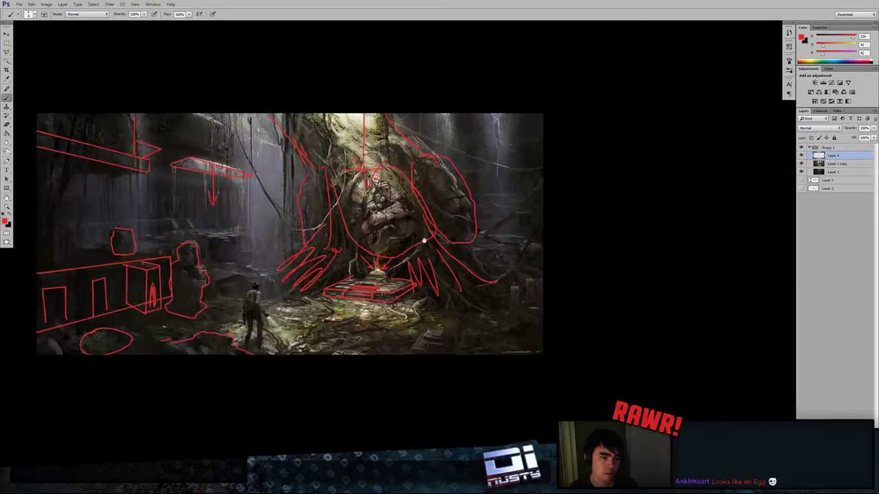
key(ctrl+plus)
drag(490, 274, 493, 247)
drag(411, 338, 446, 374)
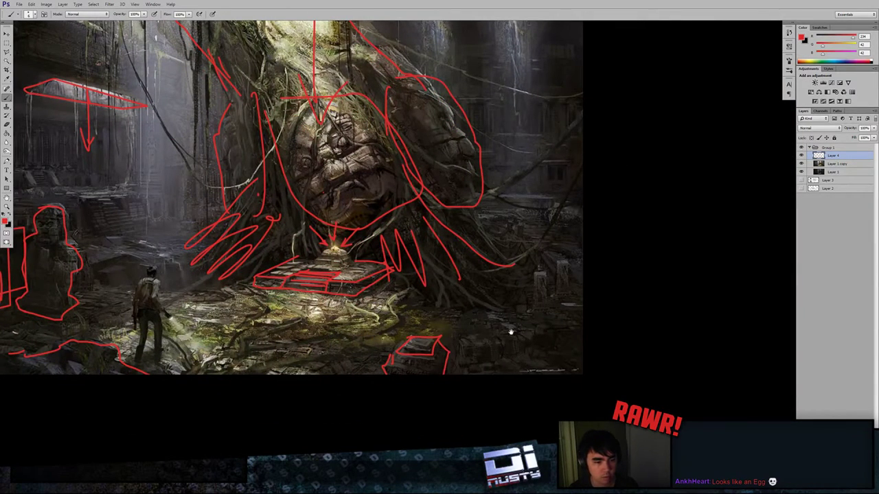
drag(511, 332, 490, 328)
mouse_move(515, 273)
mouse_down()
mouse_move(526, 272)
mouse_move(527, 292)
mouse_up()
mouse_move(536, 261)
mouse_down()
mouse_move(552, 261)
mouse_move(414, 385)
mouse_up()
Step: Sketch the upper wall block, two windows and stepped ledges of the ruins behind the right rounded mass in red
key(ctrl+plus)
drag(444, 254, 435, 373)
drag(409, 252, 408, 280)
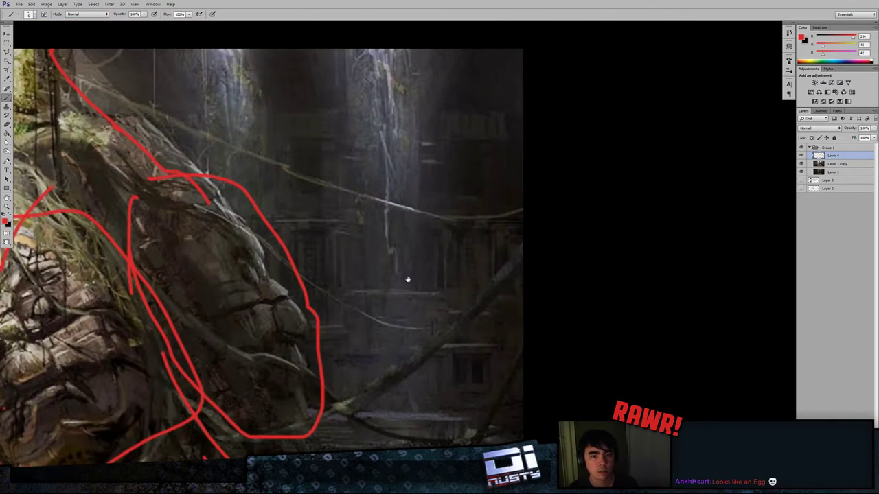
mouse_move(291, 144)
mouse_down()
mouse_move(318, 189)
mouse_move(291, 144)
mouse_up()
mouse_move(271, 114)
mouse_down()
mouse_move(275, 206)
mouse_move(330, 219)
mouse_up()
mouse_move(334, 116)
mouse_down()
mouse_move(323, 213)
mouse_move(258, 110)
mouse_up()
mouse_move(268, 214)
mouse_down()
mouse_move(302, 215)
mouse_move(364, 280)
mouse_up()
mouse_move(336, 222)
mouse_down()
mouse_move(343, 322)
mouse_move(330, 315)
mouse_up()
drag(352, 296, 454, 292)
drag(442, 293, 437, 343)
mouse_move(454, 157)
mouse_down()
mouse_move(474, 199)
mouse_move(482, 157)
mouse_up()
mouse_move(465, 161)
mouse_down()
mouse_move(483, 180)
mouse_move(476, 162)
mouse_up()
Step: Draw a long horizontal red beam across the top of the right background ruins, above both windows
key(ctrl+0)
key(ctrl+plus)
key(ctrl+plus)
mouse_move(649, 158)
mouse_down()
mouse_move(387, 227)
mouse_move(299, 275)
mouse_up()
drag(402, 161, 503, 163)
mouse_move(498, 163)
mouse_down()
mouse_move(494, 136)
mouse_move(148, 143)
mouse_move(149, 128)
mouse_up()
drag(148, 134, 466, 134)
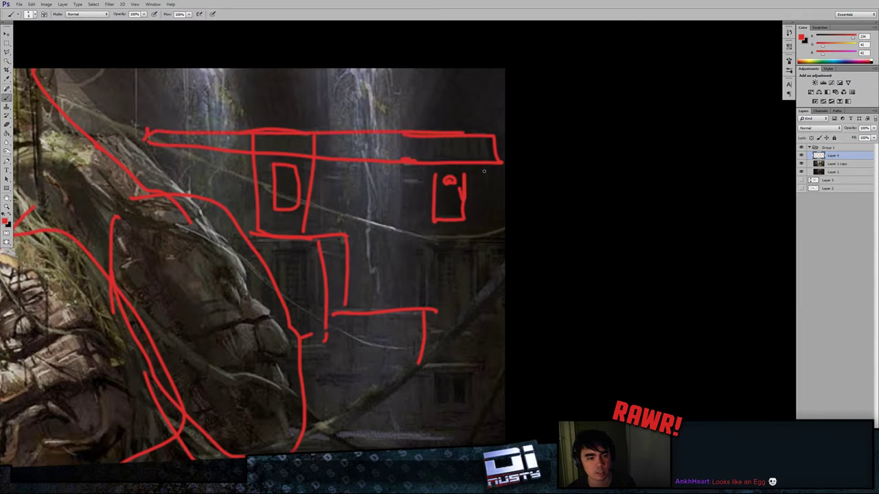
Step: Extend the ledge to the painting's right edge and add red column lines and small windows beneath it
drag(486, 181, 486, 228)
drag(345, 236, 505, 245)
mouse_move(433, 244)
mouse_down()
mouse_move(434, 305)
mouse_move(444, 305)
mouse_up()
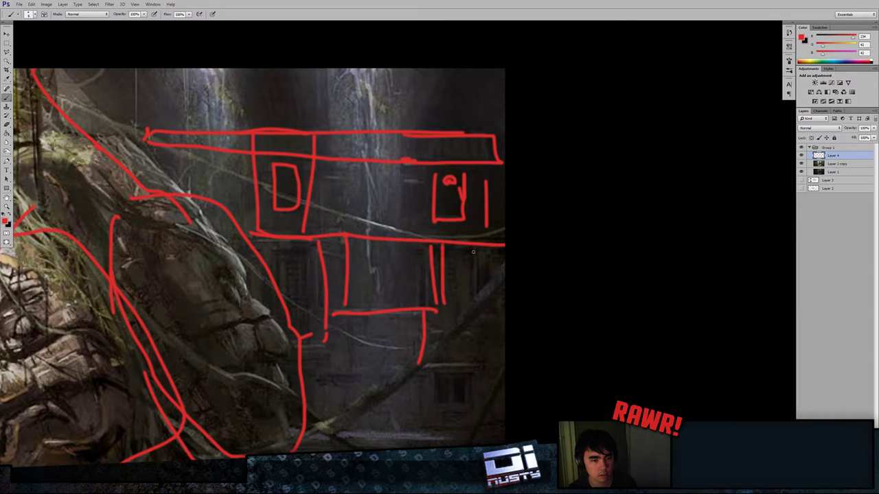
drag(473, 252, 475, 313)
drag(483, 257, 488, 317)
mouse_move(437, 379)
mouse_down()
mouse_move(439, 405)
mouse_move(470, 407)
mouse_up()
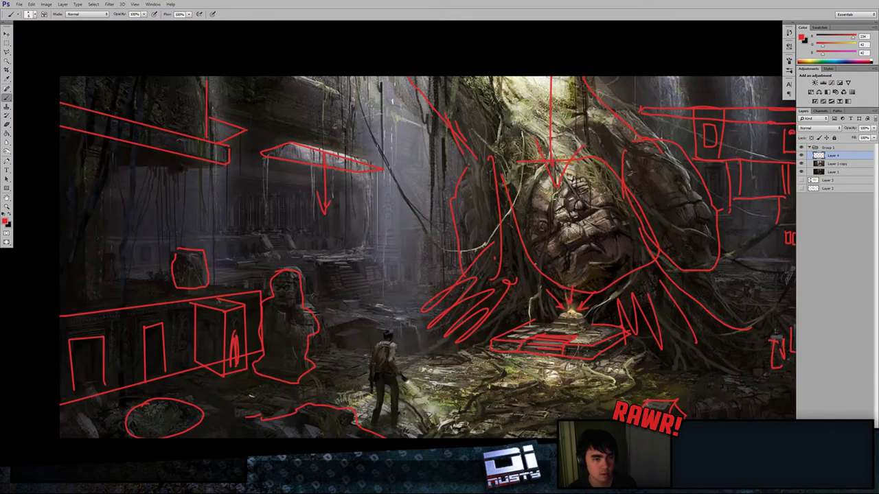
Step: Outline the overhanging block above the lit slab in the left ruins with doubled red edges
mouse_move(615, 217)
mouse_down()
mouse_move(461, 241)
mouse_move(629, 265)
mouse_up()
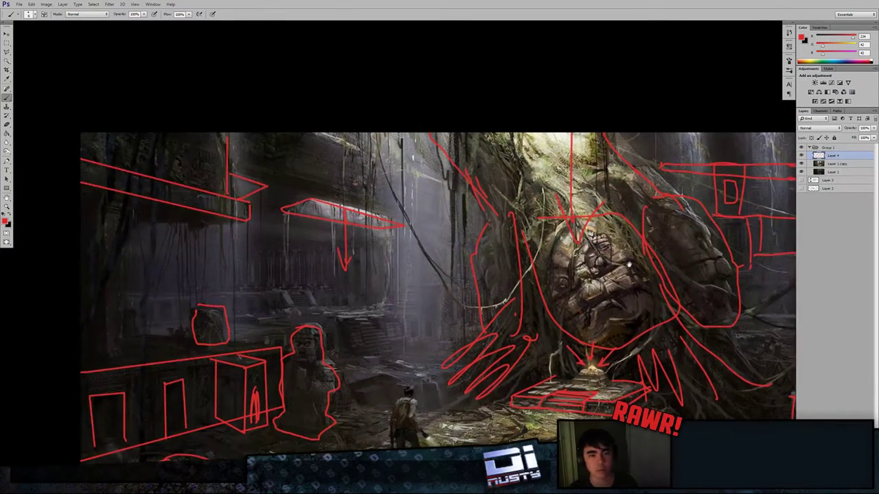
drag(374, 155, 365, 202)
drag(227, 165, 340, 195)
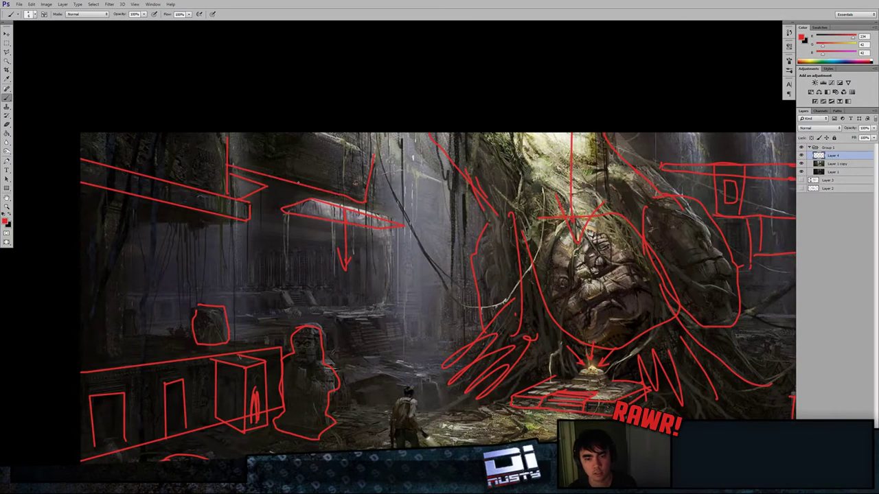
mouse_move(227, 156)
mouse_down()
mouse_move(356, 194)
mouse_move(364, 158)
mouse_up()
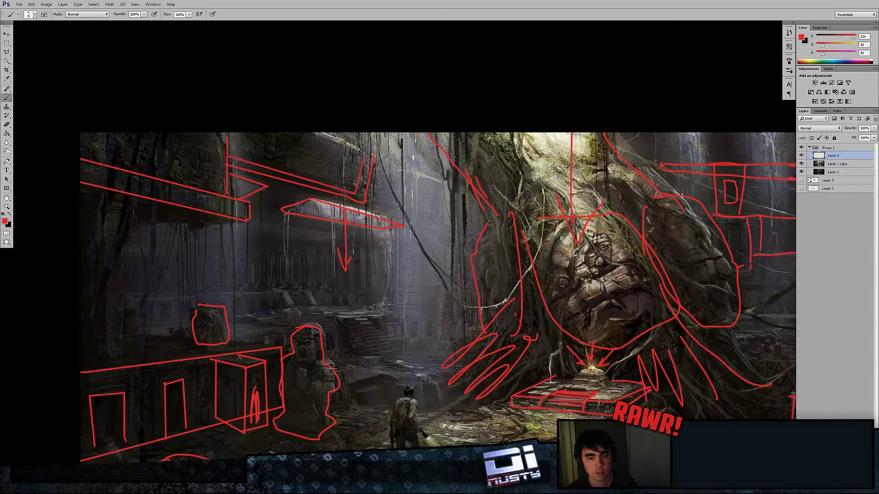
drag(412, 274, 400, 268)
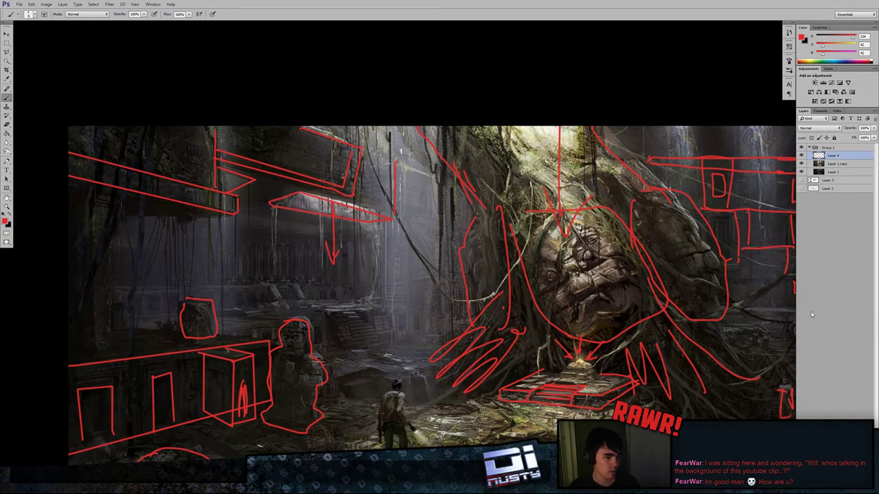
Step: Outline the ledge at the top of the distant staircase behind the carved statue in red
drag(684, 298, 507, 232)
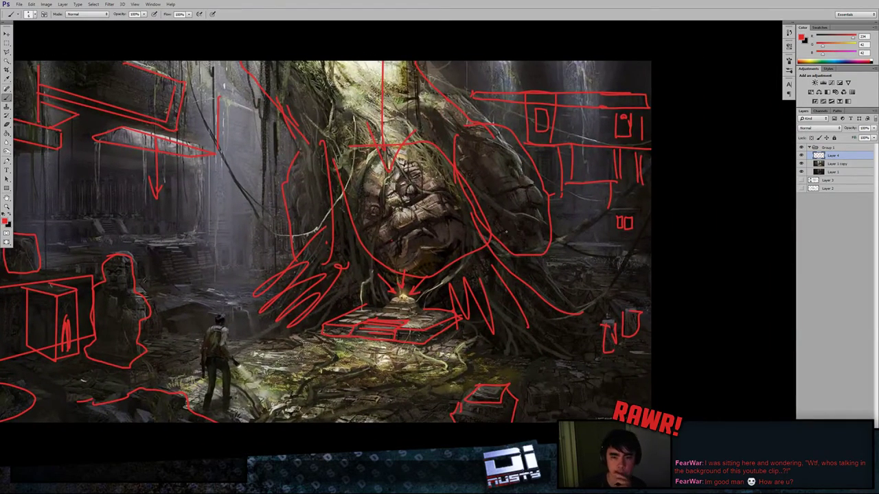
drag(454, 296, 640, 290)
key(ctrl+plus)
key(ctrl+plus)
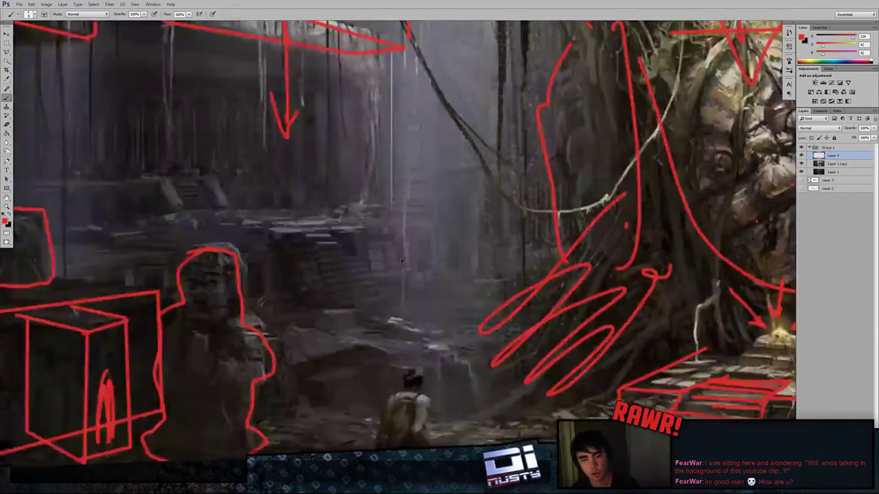
key(ctrl+plus)
drag(369, 266, 402, 271)
mouse_move(221, 221)
mouse_down()
mouse_move(279, 235)
mouse_move(217, 235)
mouse_move(225, 229)
mouse_up()
drag(299, 223, 359, 218)
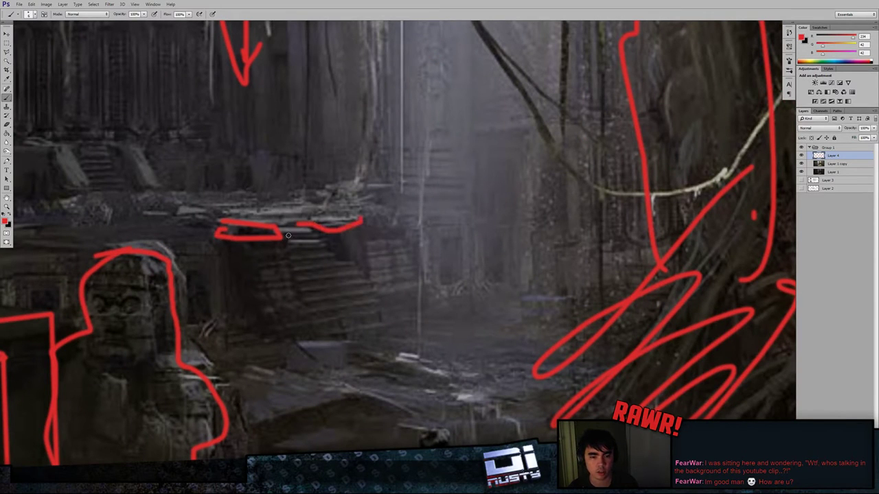
Step: Draw the distant staircase's treads and its two sloping sides in red
drag(283, 238, 329, 235)
drag(287, 248, 335, 251)
drag(298, 272, 356, 265)
drag(306, 285, 363, 275)
drag(338, 296, 362, 287)
drag(276, 244, 321, 326)
drag(332, 236, 398, 315)
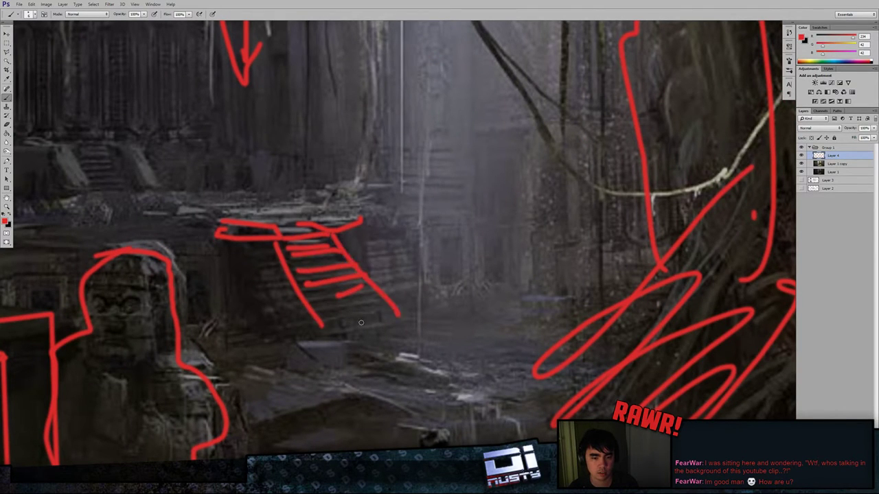
drag(326, 325, 350, 323)
Step: Add a slanted side wall left of the distant staircase and a four-sided block on its right in red
mouse_move(225, 235)
mouse_down()
mouse_move(299, 331)
mouse_move(332, 339)
mouse_up()
drag(364, 238, 405, 309)
drag(401, 298, 394, 302)
drag(355, 237, 396, 235)
drag(377, 288, 420, 289)
drag(406, 236, 422, 284)
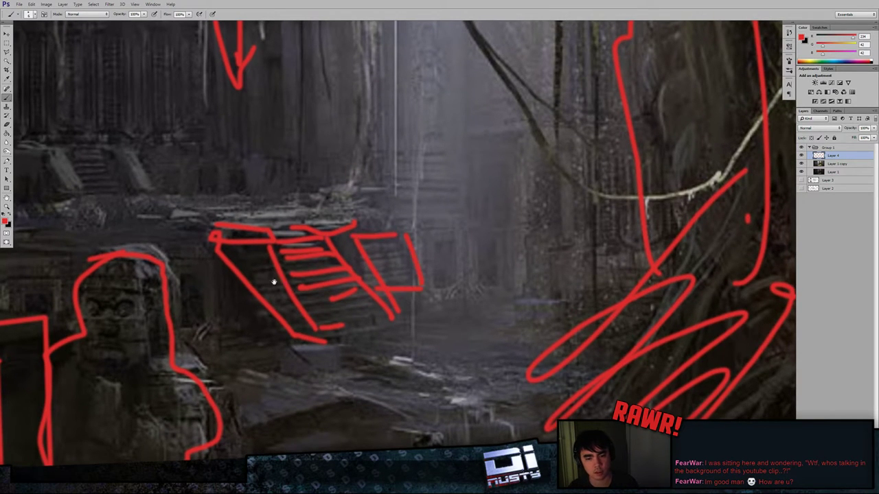
Step: Mark the wall edge left of the distant staircase and draw a long red ledge line from it behind the statue
drag(274, 282, 338, 275)
drag(281, 306, 313, 297)
drag(266, 231, 278, 299)
drag(289, 282, 279, 313)
click(265, 267)
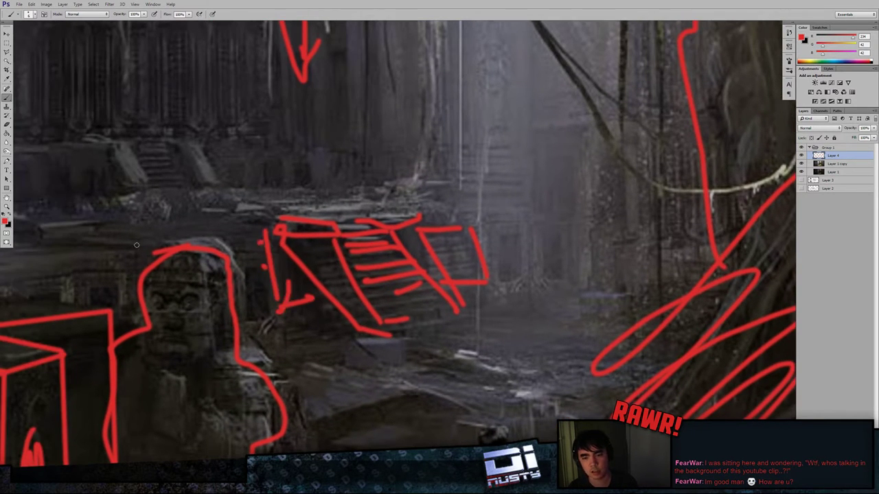
drag(137, 245, 263, 243)
mouse_move(75, 260)
mouse_down()
mouse_move(247, 254)
mouse_move(308, 235)
mouse_up()
Step: Extend the ledge right of the distant staircase, outline a square opening below it and a flat slab above it
drag(412, 250, 124, 291)
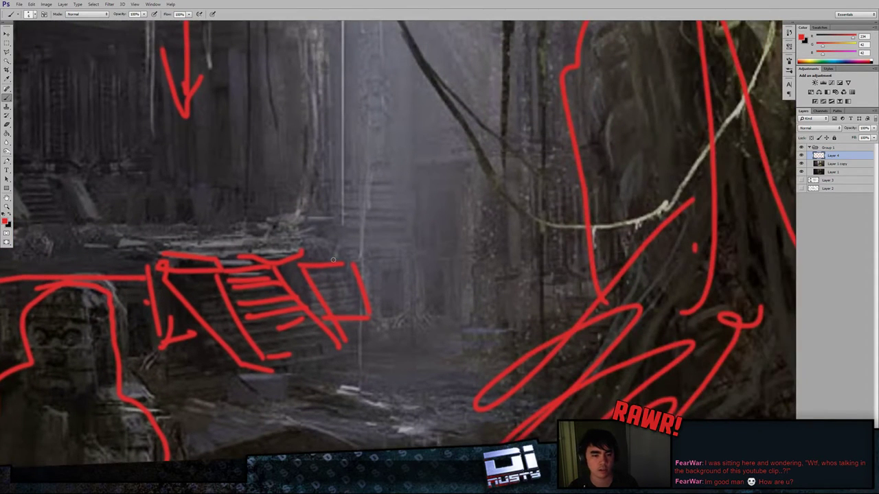
drag(333, 261, 424, 261)
mouse_move(375, 276)
mouse_down()
mouse_move(377, 316)
mouse_move(385, 277)
mouse_up()
drag(415, 317, 430, 310)
drag(427, 302, 436, 304)
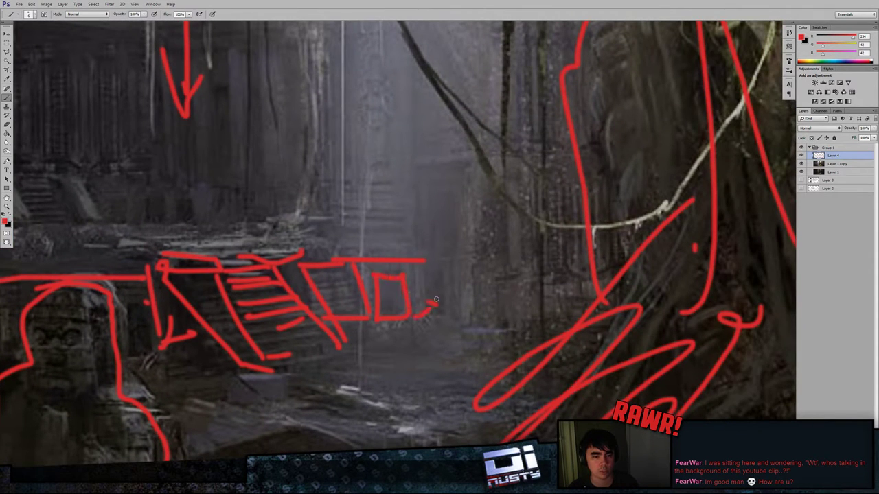
drag(393, 234, 394, 298)
drag(335, 275, 425, 275)
mouse_move(426, 275)
mouse_down()
mouse_move(418, 262)
mouse_move(320, 261)
mouse_up()
drag(330, 262, 334, 277)
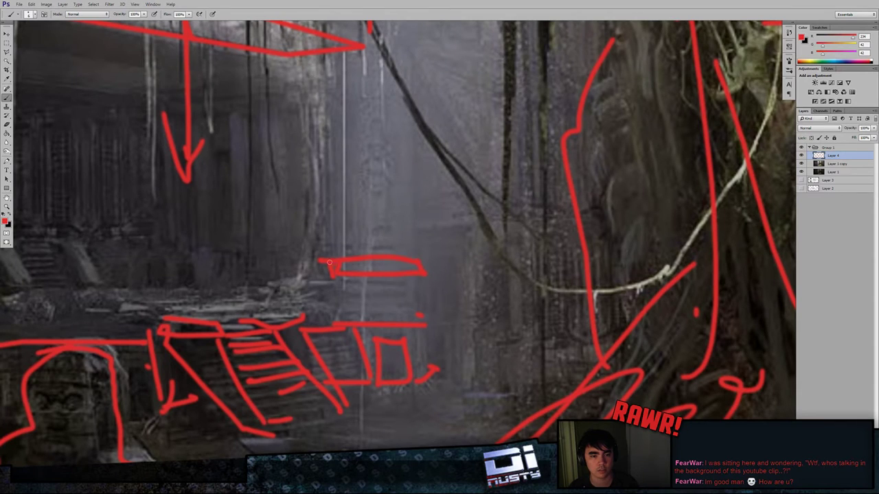
Step: Draw a tall red pillar from the end of the lit slab down to the flat slab and add its layered base
drag(376, 191, 379, 308)
shift+click(355, 144)
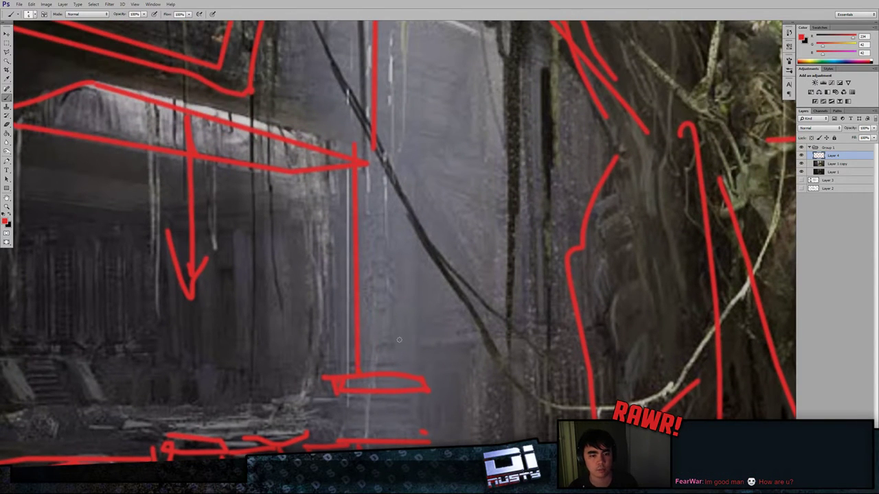
drag(395, 161, 407, 372)
drag(418, 244, 421, 180)
drag(356, 346, 405, 347)
drag(426, 337, 424, 358)
mouse_move(375, 347)
mouse_down()
mouse_move(405, 350)
mouse_move(443, 404)
mouse_up()
drag(432, 388, 434, 426)
key(ctrl+minus)
key(ctrl+minus)
key(ctrl+minus)
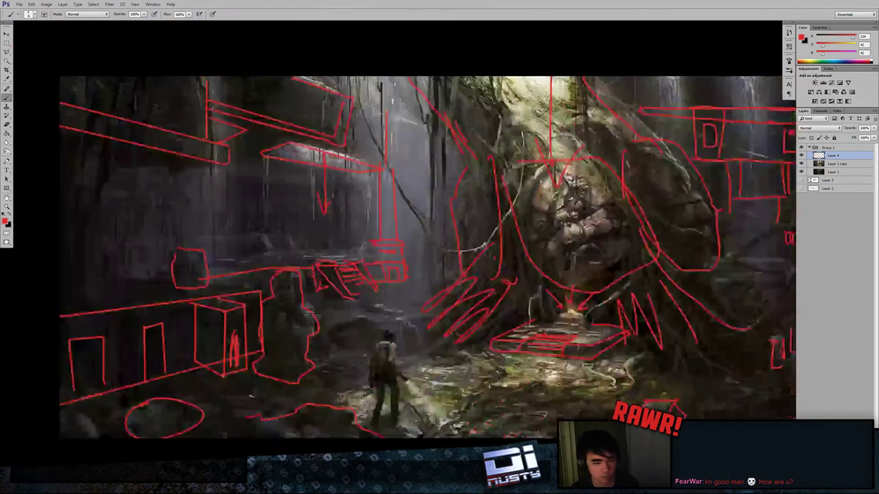
Step: Outline the low dark mound behind the explorer and the root-covered ground spreading to the right stone posts in red
key(ctrl+plus)
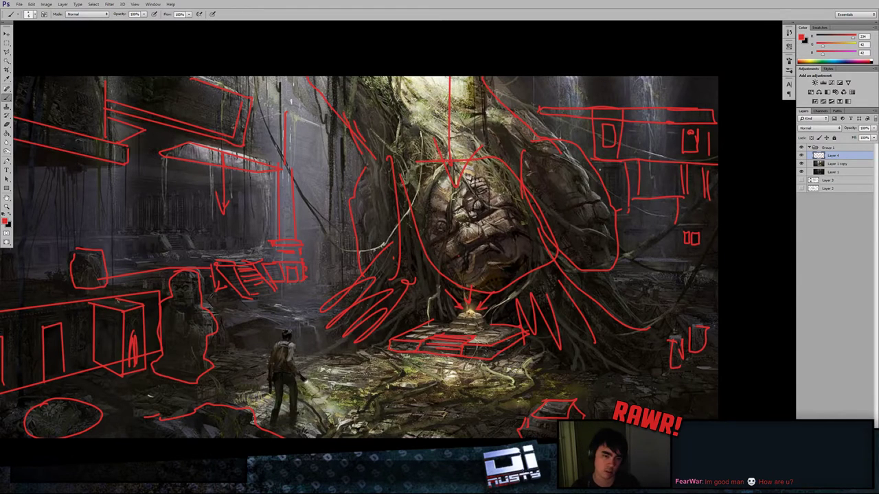
drag(592, 315, 604, 292)
mouse_move(358, 287)
mouse_down()
mouse_move(239, 311)
mouse_move(326, 329)
mouse_move(398, 324)
mouse_up()
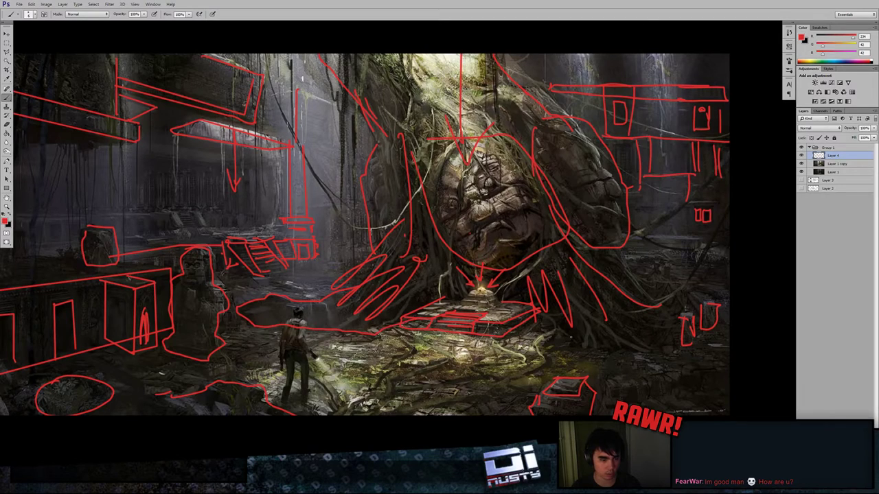
mouse_move(553, 326)
mouse_down()
mouse_move(575, 343)
mouse_move(661, 349)
mouse_move(722, 308)
mouse_move(646, 274)
mouse_up()
drag(674, 350, 703, 346)
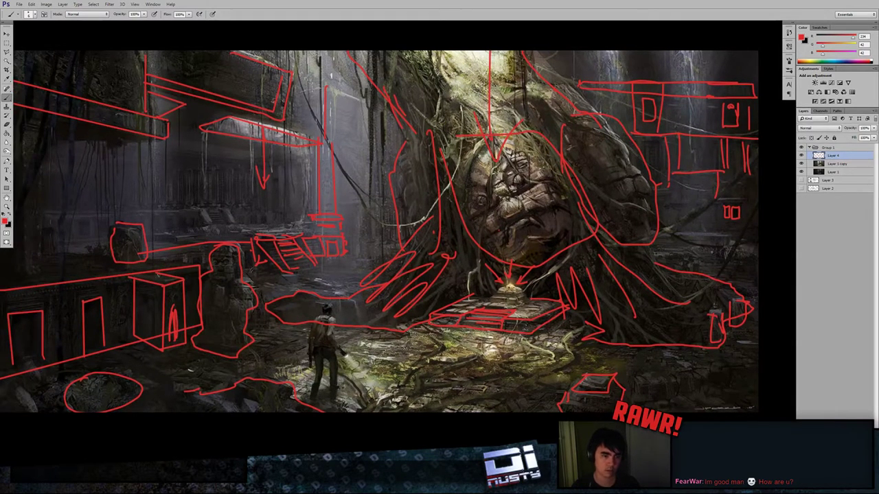
Step: Return the document from full-screen display to the standard window mode
drag(654, 301, 555, 294)
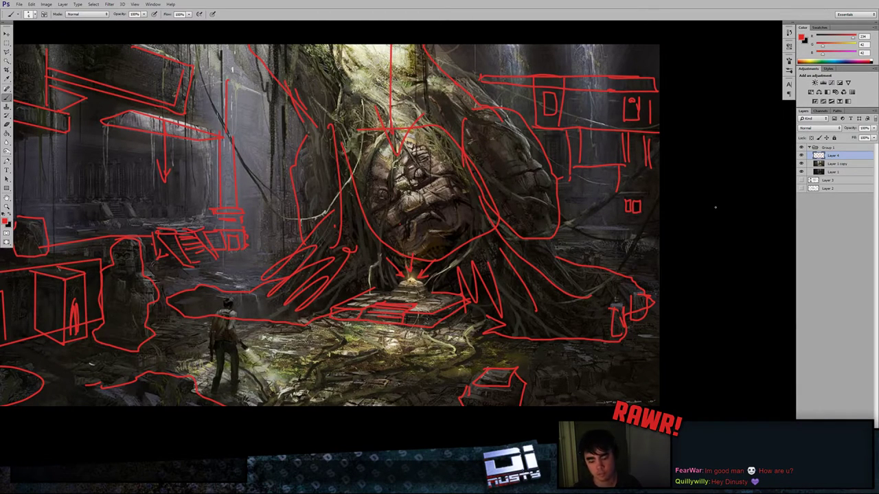
key(ctrl+minus)
key(ctrl+plus)
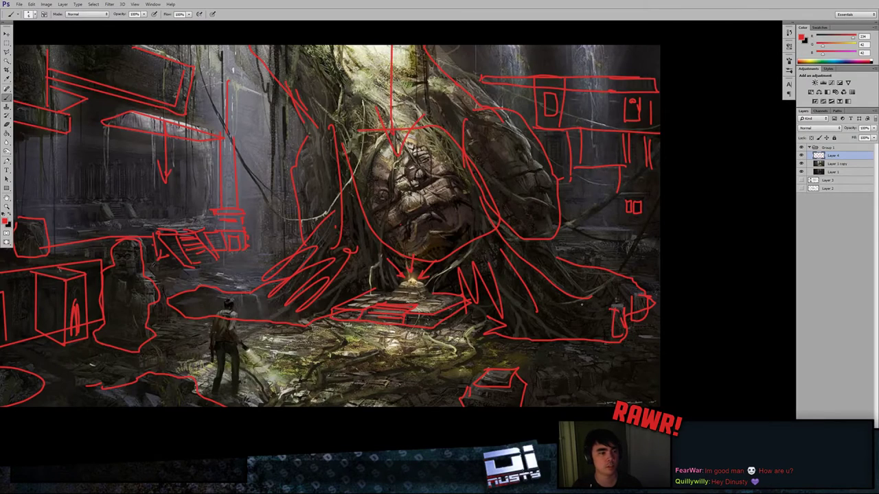
key(f)
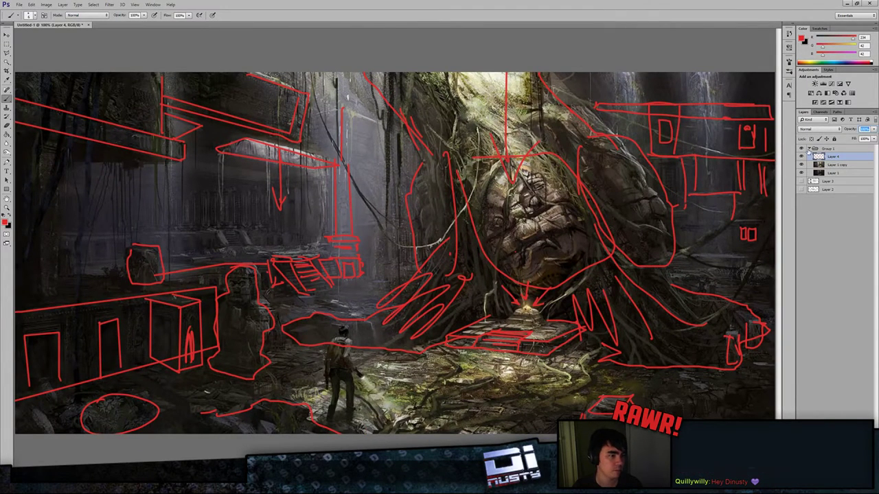
Step: Hide the painting group, show the temple interior sketch sheet instead and invert its colours to white lines on black
click(810, 149)
click(822, 160)
click(801, 158)
click(802, 149)
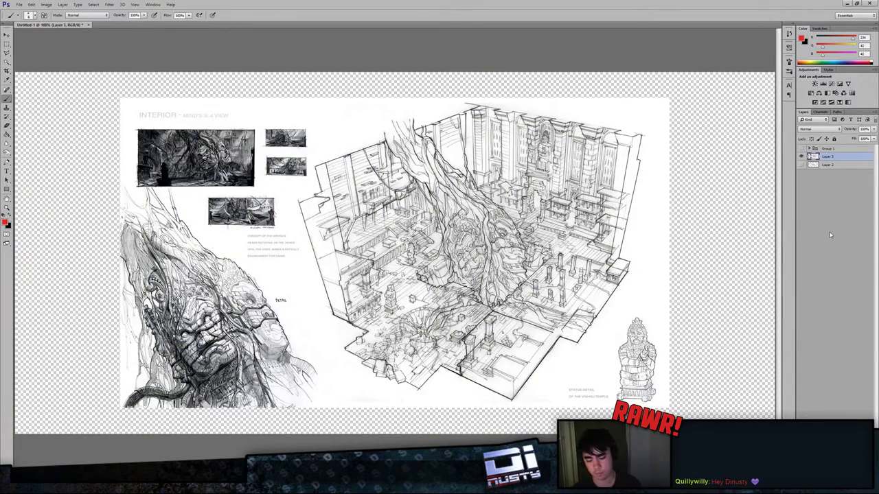
key(ctrl+i)
Step: Add a new layer directly beneath the inverted sketch sheet and fill it with black
click(831, 166)
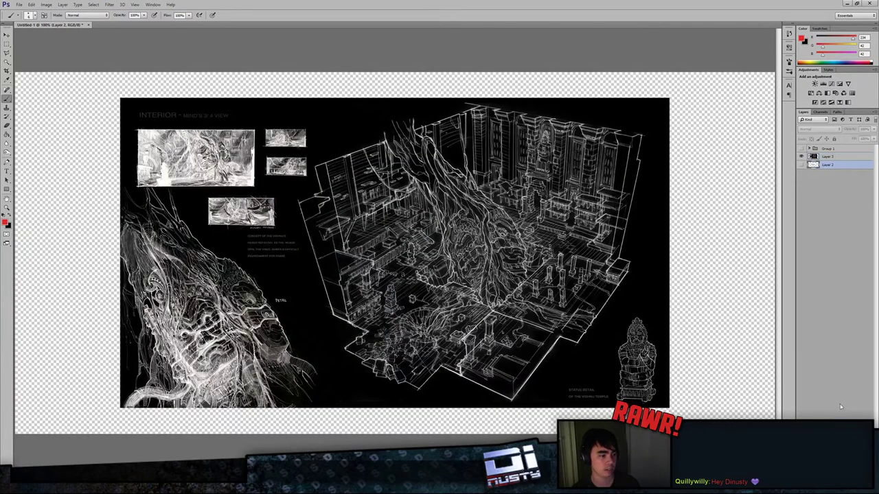
key(ctrl+alt+shift+n)
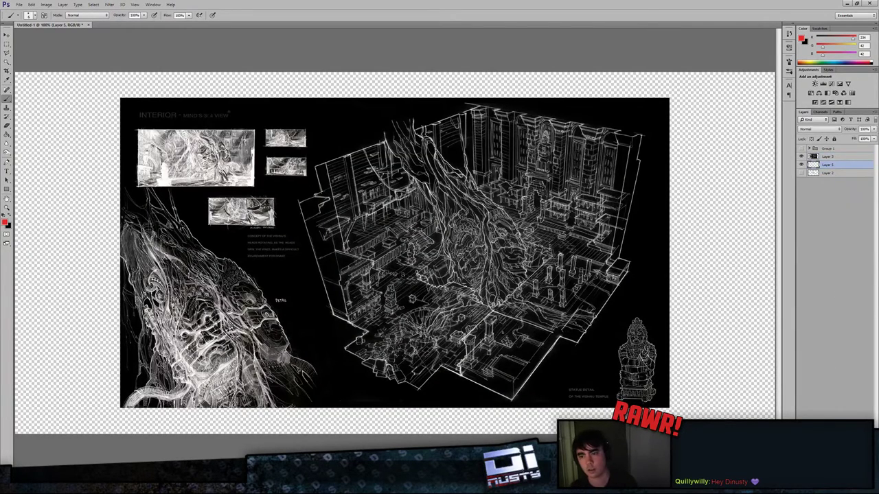
click(7, 135)
key(d)
key(alt+d)
click(74, 174)
click(77, 177)
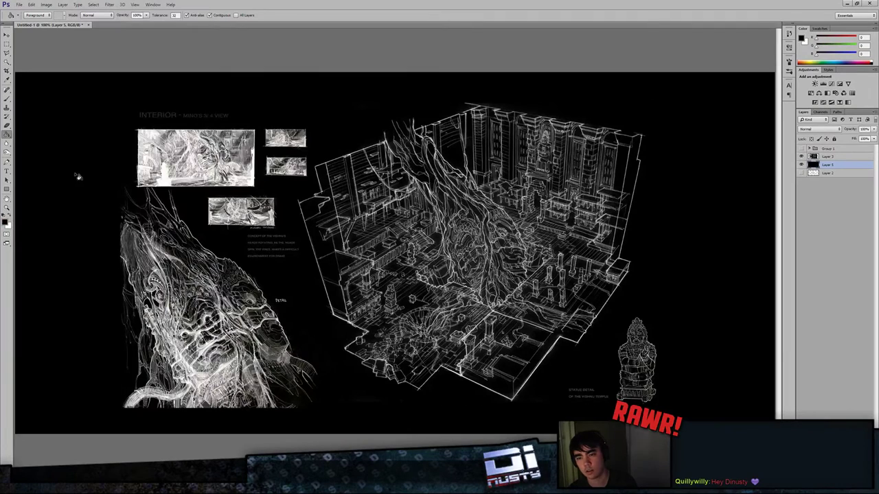
key(m)
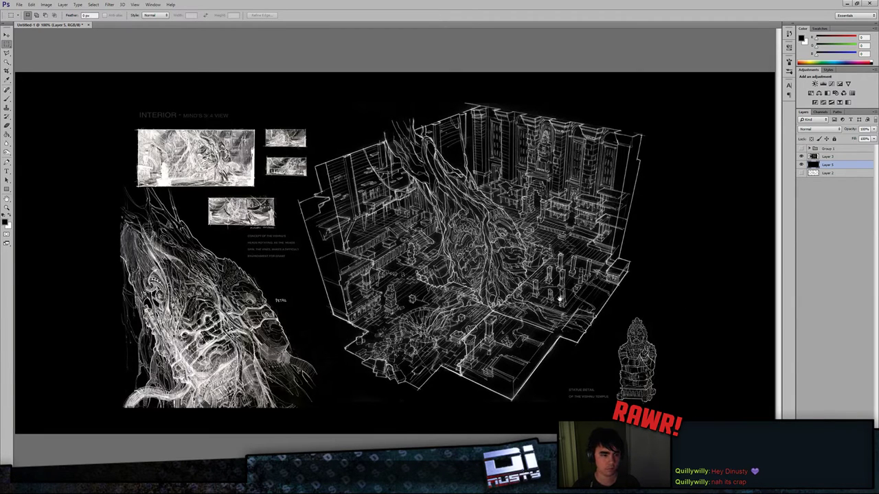
Step: Switch to the full-screen display with menus and set the canvas surround to black
key(f)
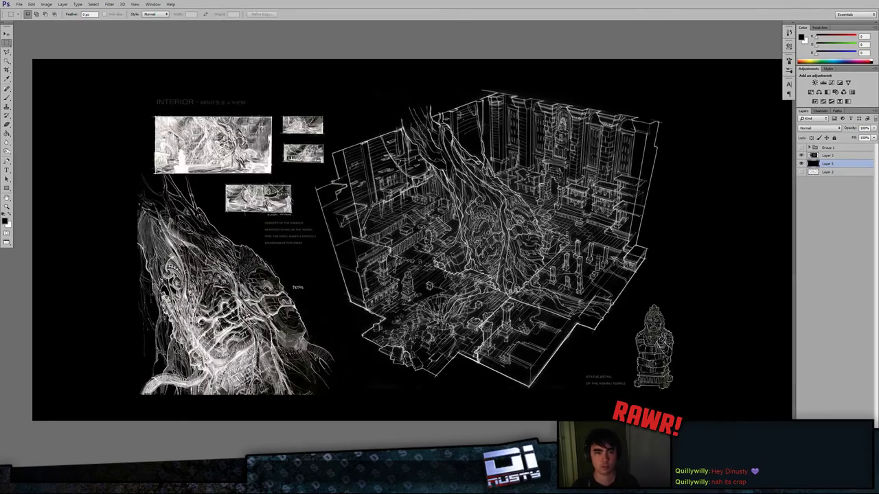
right_click(474, 49)
click(493, 64)
drag(606, 129, 555, 116)
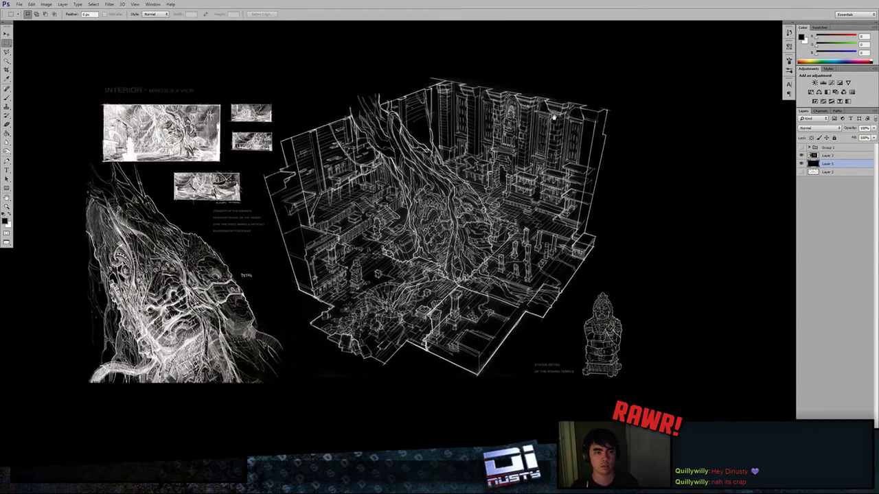
key(f)
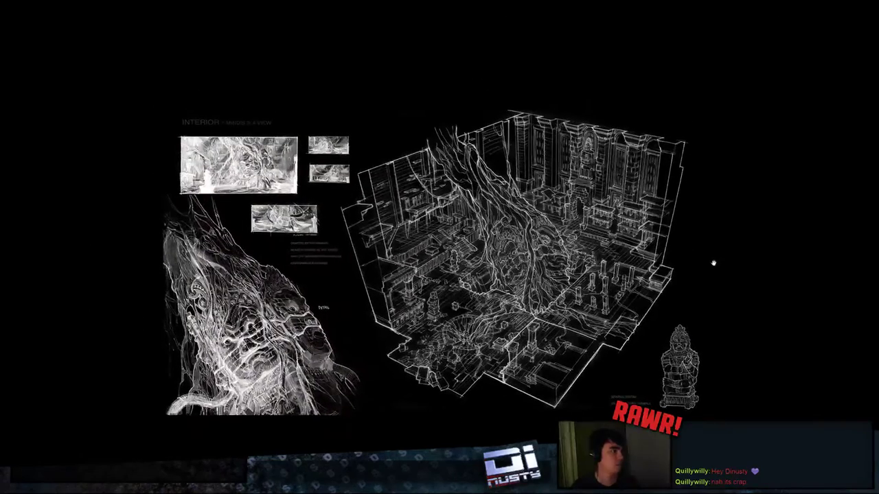
key(ctrl+plus)
drag(717, 280, 689, 272)
key(f)
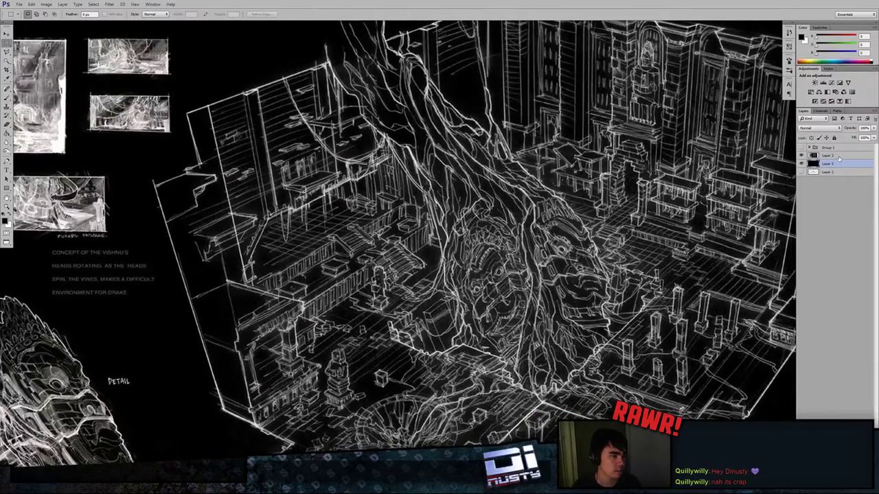
Step: Group the inverted sketch layer with its black backdrop and add an empty layer above the sketch inside that group
click(839, 157)
shift+click(835, 165)
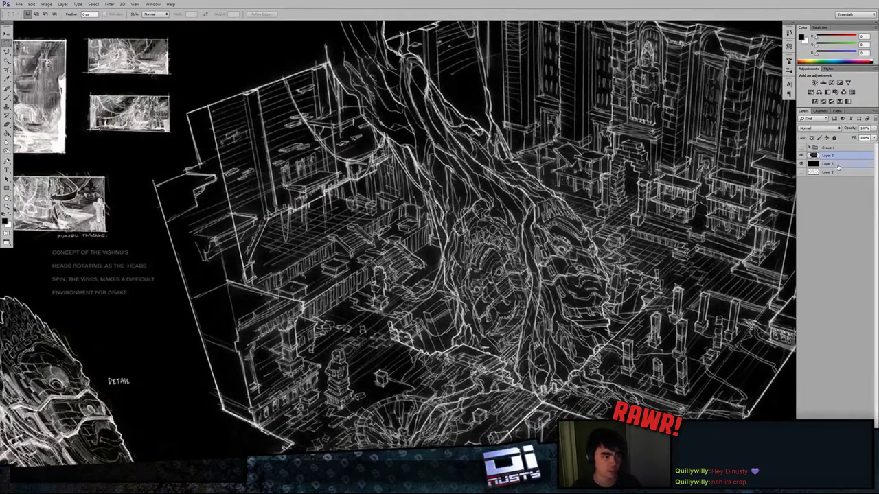
key(ctrl+g)
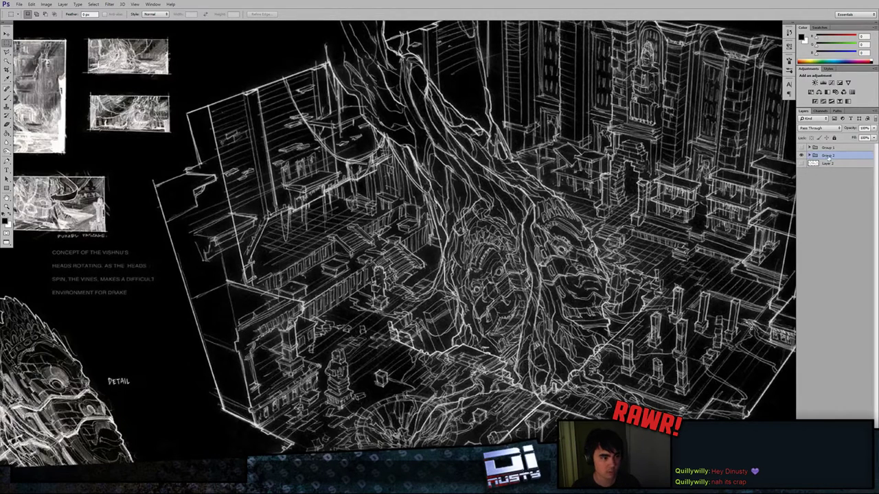
click(810, 155)
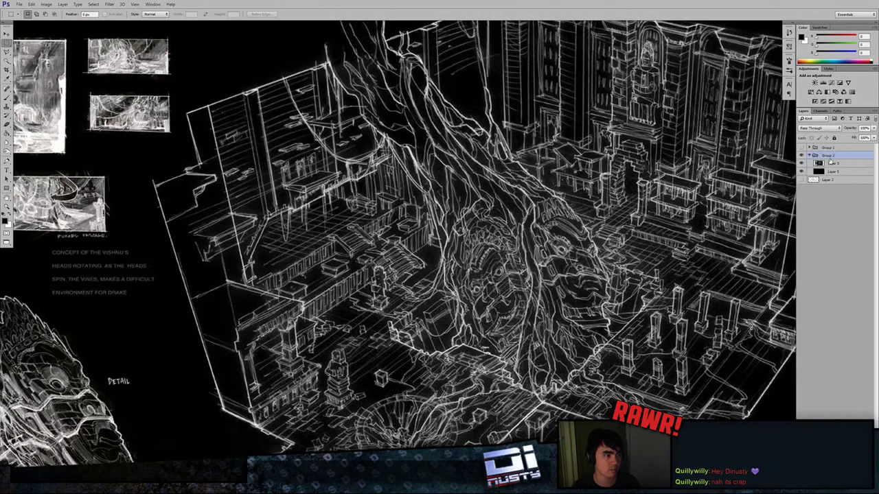
click(829, 162)
key(ctrl+alt+shift+n)
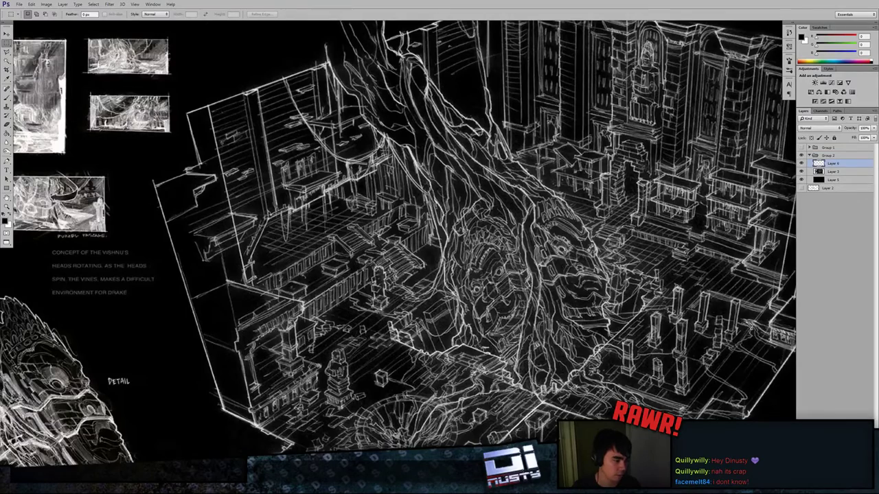
Step: Examine the isometric temple drawing, from the tree with carved heads and the back-wall buildings to the circular floor and broken ground
drag(545, 309, 558, 289)
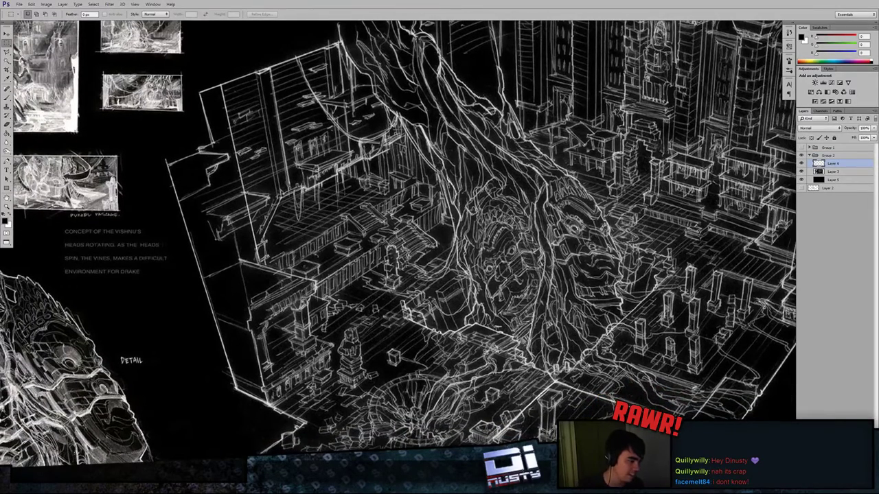
drag(590, 264, 563, 265)
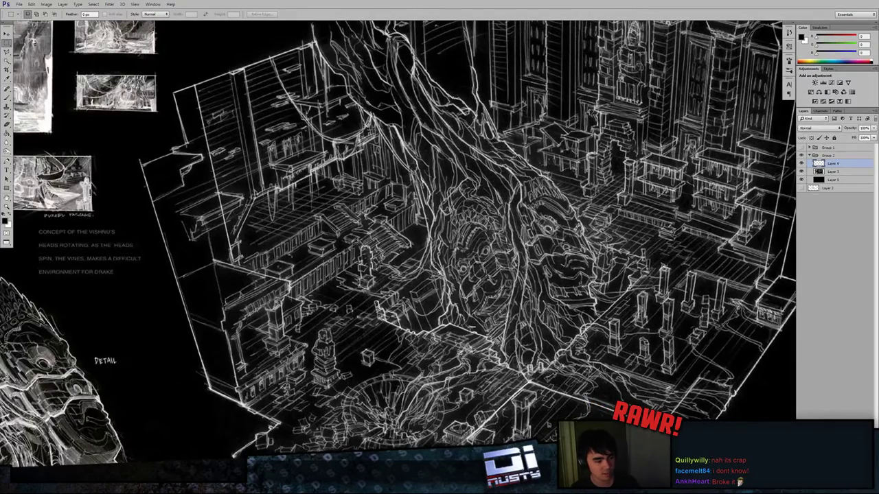
drag(581, 280, 508, 289)
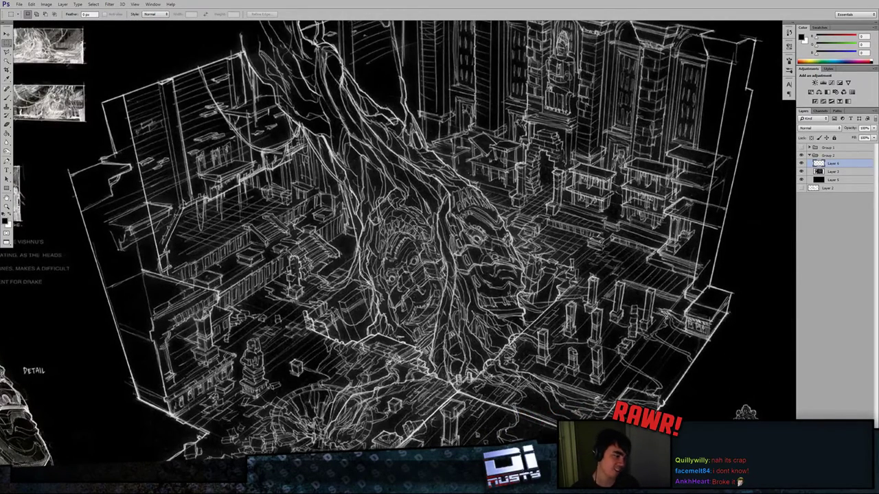
drag(559, 333, 523, 266)
key(ctrl+plus)
drag(592, 255, 686, 196)
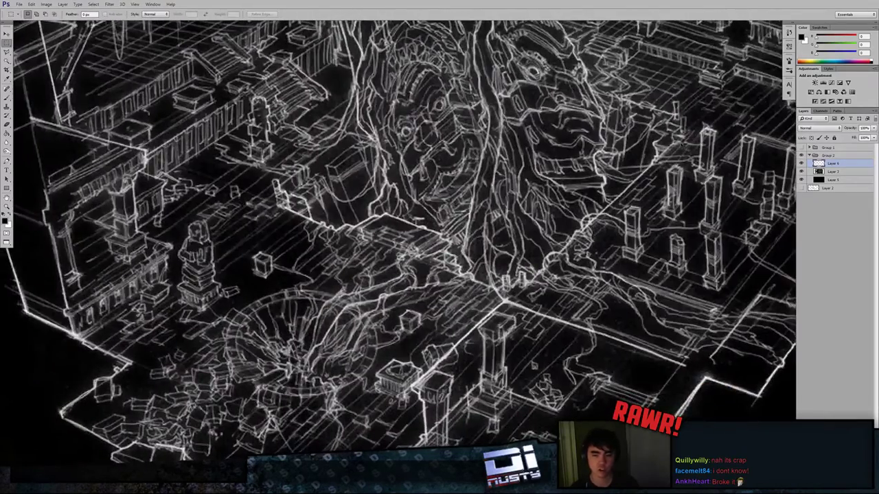
key(ctrl+minus)
alt+scroll(631, 211, up, 2)
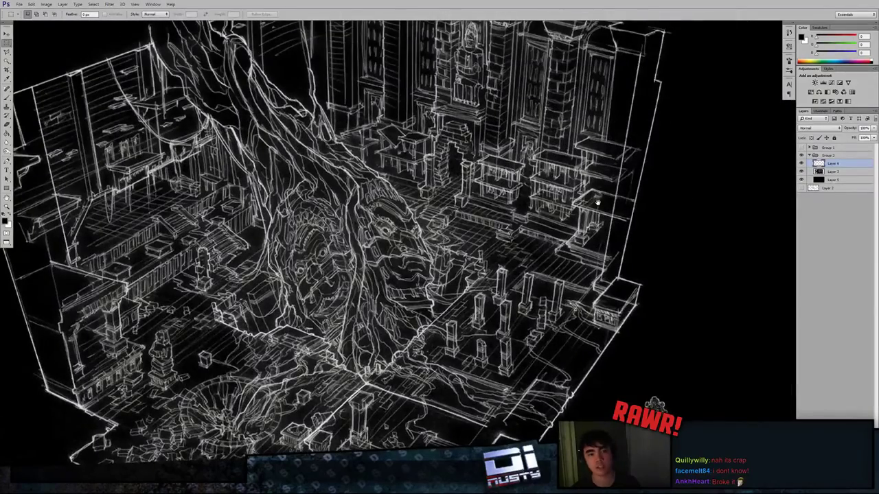
alt+scroll(543, 246, down, 1)
alt+scroll(536, 307, up, 2)
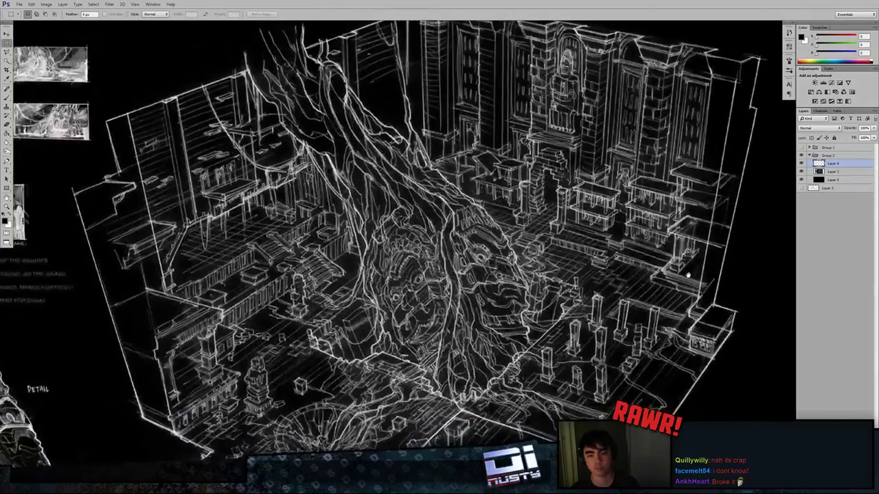
drag(693, 272, 745, 208)
alt+scroll(443, 291, up, 1)
drag(445, 291, 492, 239)
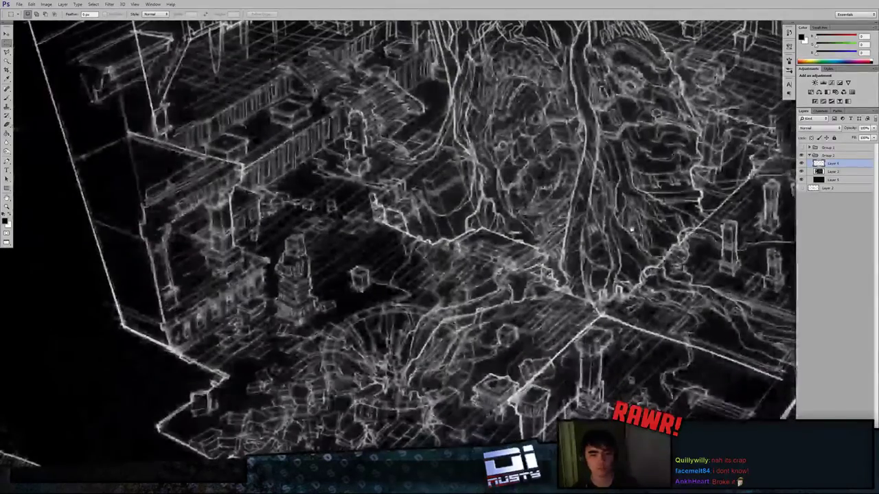
Step: Sample the markup red from the painting group with the Brush, hide that group again and reselect the empty layer above the sketch
key(b)
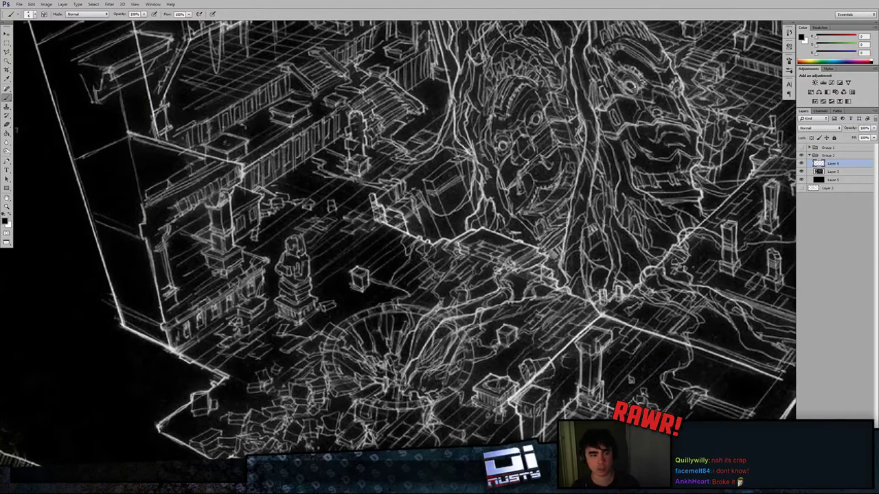
click(809, 148)
click(802, 148)
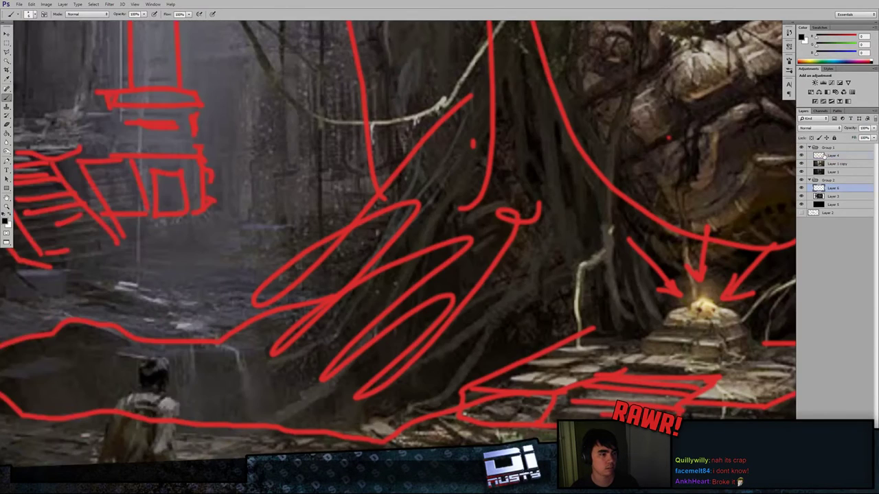
alt+click(489, 180)
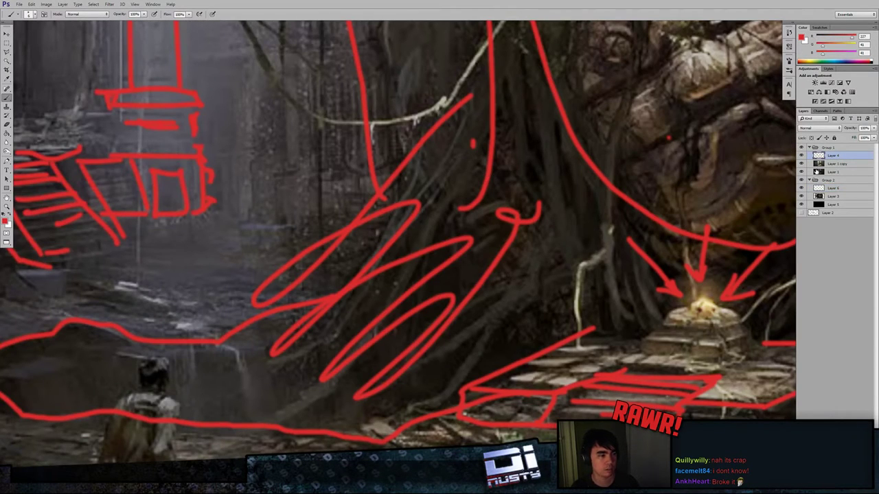
click(809, 148)
click(801, 148)
click(833, 164)
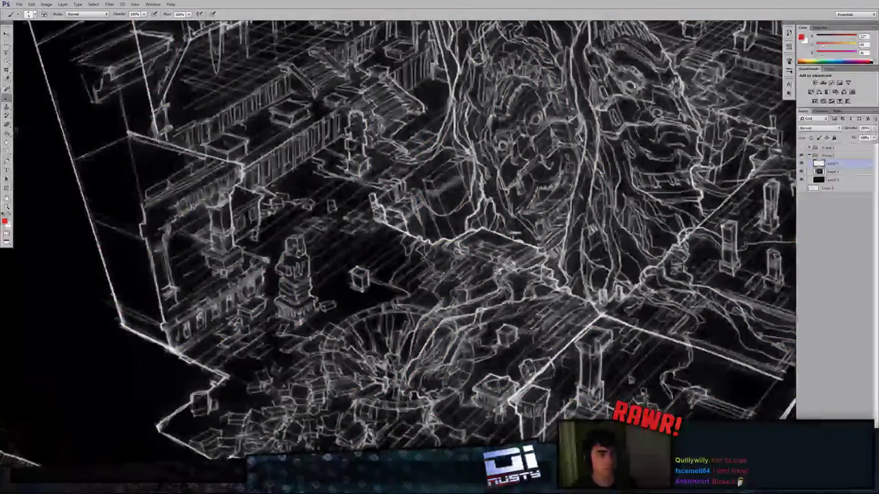
Step: Try tracing the broken floor edge in front of the tree with straight red segments, and undo them
drag(630, 379, 646, 395)
shift+click(454, 261)
shift+click(493, 244)
drag(495, 246, 460, 231)
shift+click(523, 250)
shift+click(534, 286)
shift+click(566, 296)
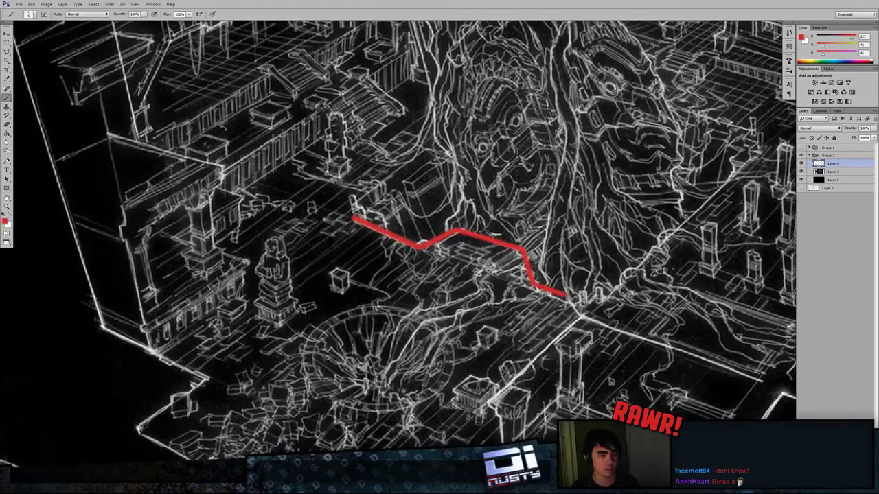
mouse_move(581, 281)
mouse_down()
mouse_move(592, 273)
mouse_move(533, 278)
mouse_up()
key(ctrl+z)
key(ctrl+alt+z)
key(ctrl+alt+z)
key(ctrl+alt+z)
key(ctrl+alt+z)
Step: Examine the drawing again, moving from the whole sheet across the tree heads to the pillars and balconied buildings beyond them
key(ctrl+minus)
key(ctrl+minus)
key(ctrl+minus)
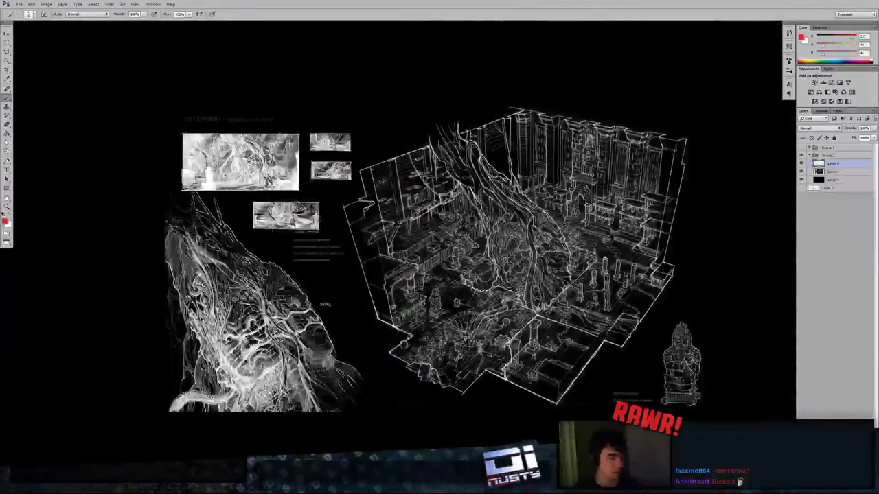
key(ctrl+plus)
key(ctrl+plus)
drag(520, 239, 487, 183)
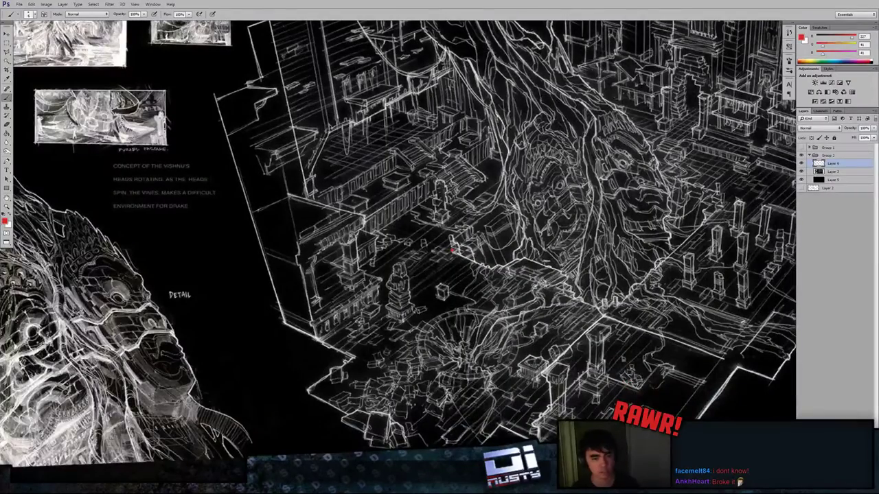
key(ctrl+plus)
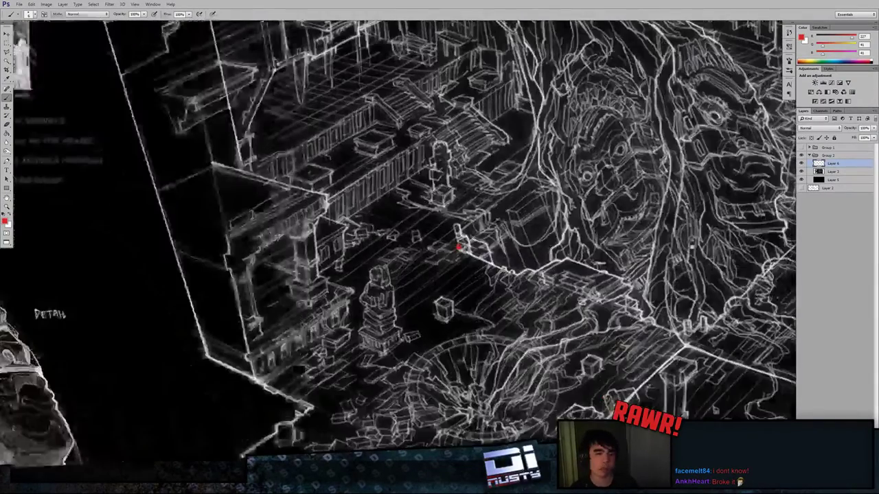
drag(718, 406, 611, 396)
drag(646, 275, 423, 323)
drag(603, 277, 522, 296)
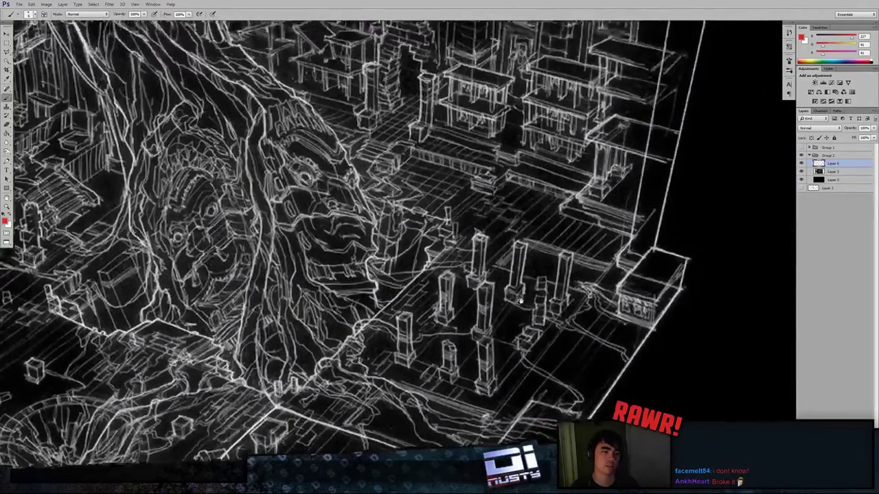
drag(540, 253, 547, 329)
key(ctrl+plus)
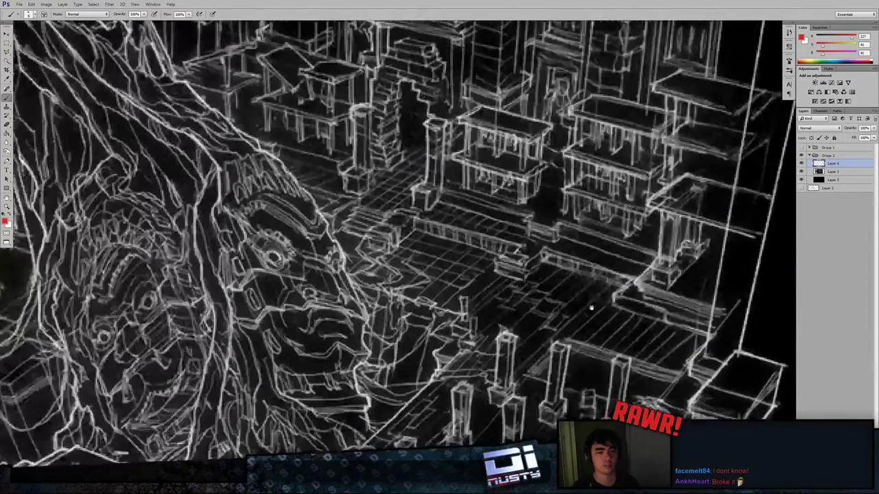
key(ctrl+plus)
drag(592, 306, 531, 320)
Step: Trace the long low ledge and its projecting stair block in front of the balconied buildings in red, continuing to the outer wall
mouse_move(367, 233)
mouse_down()
mouse_move(507, 273)
mouse_move(397, 260)
mouse_move(498, 280)
mouse_move(456, 311)
mouse_move(515, 271)
mouse_up()
mouse_move(559, 295)
mouse_down()
mouse_move(563, 284)
mouse_move(646, 300)
mouse_up()
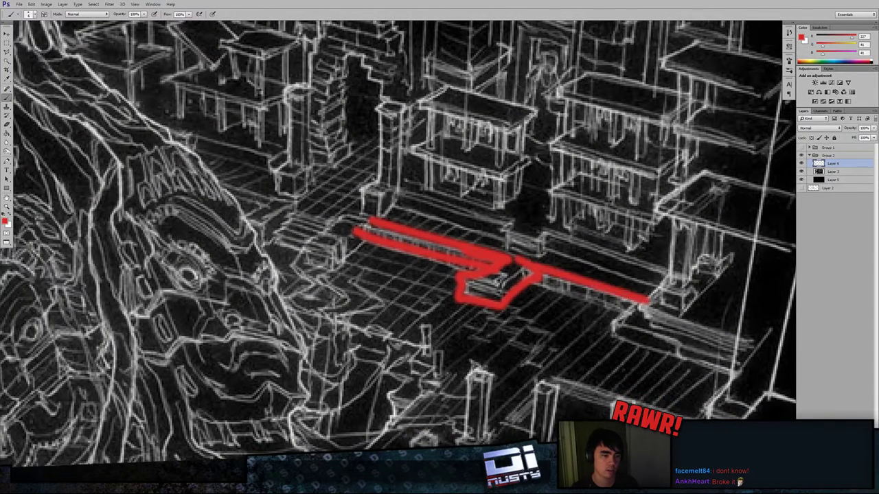
drag(544, 281, 640, 303)
mouse_move(566, 292)
mouse_down()
mouse_move(628, 316)
mouse_move(644, 305)
mouse_up()
mouse_move(636, 282)
mouse_down()
mouse_move(618, 296)
mouse_move(632, 330)
mouse_up()
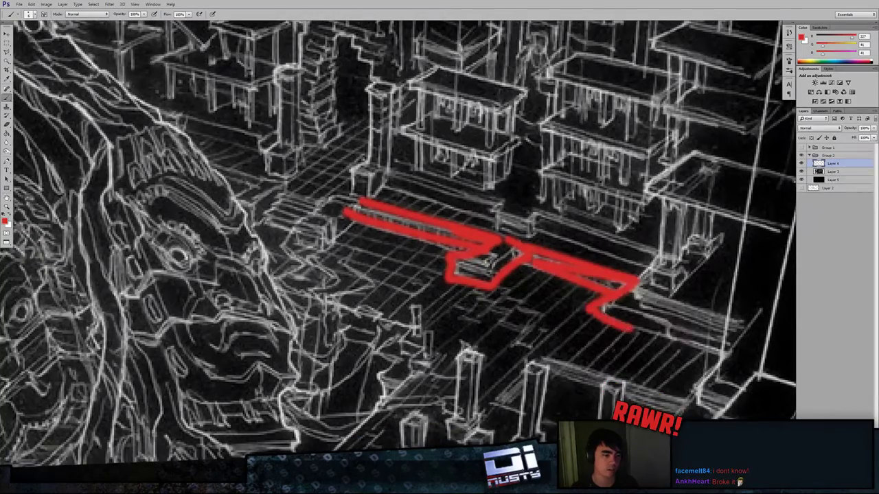
drag(755, 361, 725, 355)
drag(725, 355, 638, 327)
Step: Outline in red the two tall pillars standing between the traced ledge and the floor's outer edge
mouse_move(687, 371)
mouse_down()
mouse_move(654, 308)
mouse_move(646, 234)
mouse_up()
mouse_move(564, 247)
mouse_down()
mouse_move(572, 335)
mouse_move(564, 250)
mouse_up()
drag(538, 278, 588, 257)
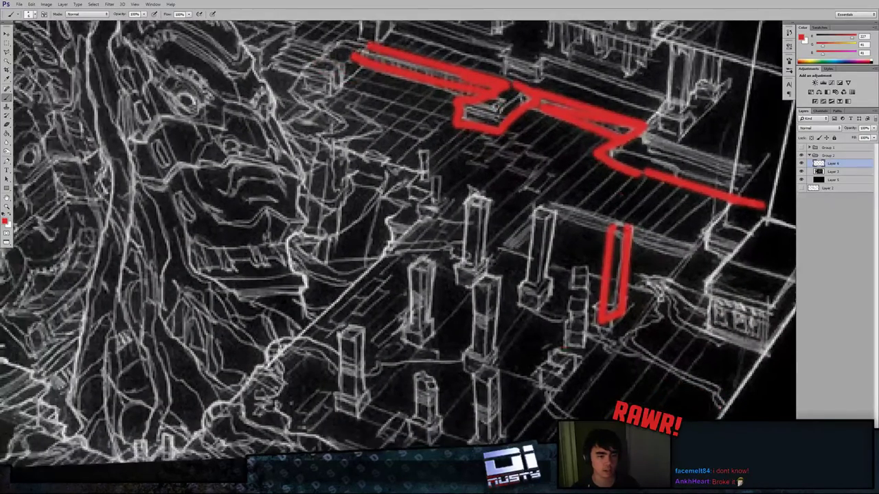
mouse_move(531, 214)
mouse_down()
mouse_move(520, 306)
mouse_move(532, 212)
mouse_up()
drag(562, 314, 571, 285)
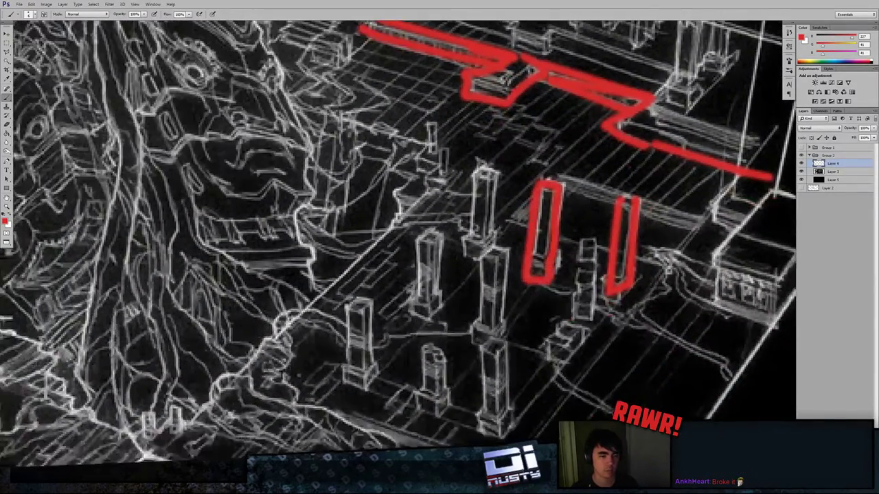
key(ctrl+minus)
key(ctrl+minus)
key(ctrl+plus)
drag(600, 311, 560, 297)
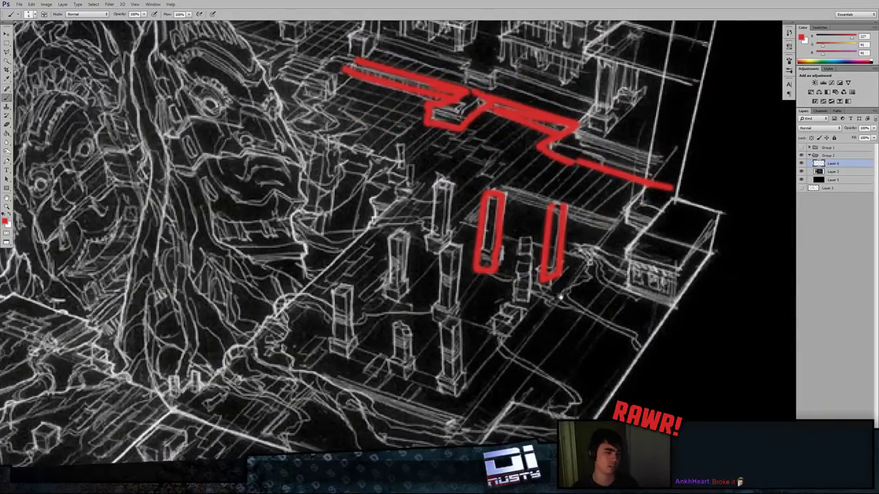
Step: Circle the round crater in the floor of the isometric sketch in red
drag(516, 348, 678, 209)
drag(618, 268, 697, 252)
key(ctrl+minus)
key(ctrl+plus)
drag(462, 307, 660, 319)
mouse_move(354, 245)
mouse_down()
mouse_move(383, 244)
mouse_move(368, 247)
mouse_up()
drag(374, 255, 445, 189)
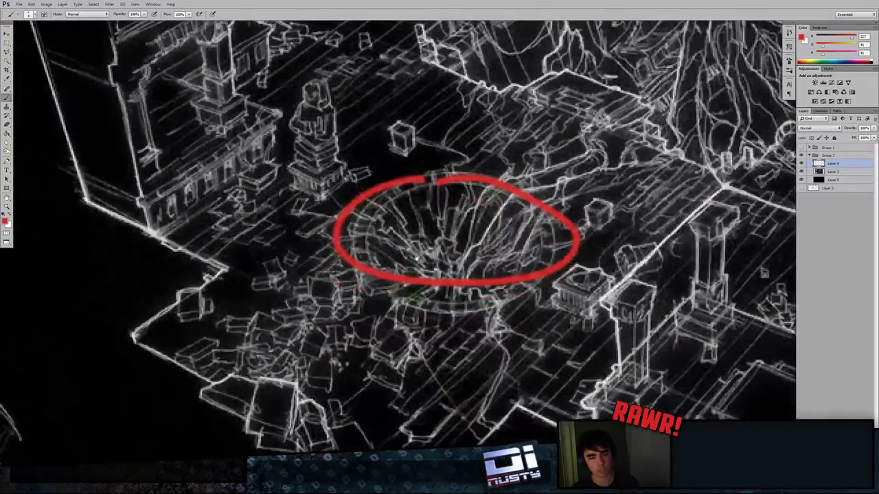
Step: Outline in red the collapsed floor corner beside the crater and the band of rubble leading up to it
mouse_move(346, 273)
mouse_down()
mouse_move(268, 309)
mouse_move(294, 327)
mouse_move(361, 272)
mouse_up()
drag(361, 275, 337, 236)
mouse_move(172, 336)
mouse_down()
mouse_move(363, 439)
mouse_move(343, 367)
mouse_up()
drag(89, 315, 275, 246)
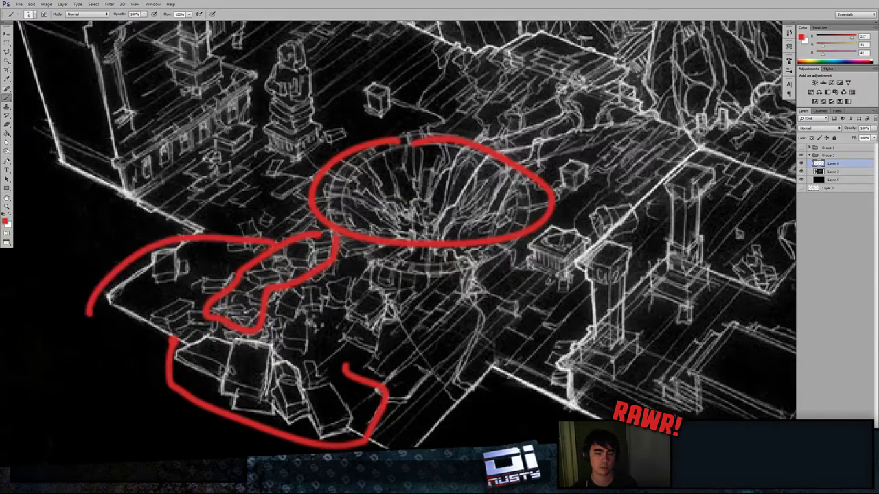
Step: Fill the outlined rubble at the collapsed floor corner with loose red zigzag scribbles
mouse_move(269, 283)
mouse_down()
mouse_move(213, 307)
mouse_move(320, 338)
mouse_up()
key(ctrl+minus)
mouse_move(238, 347)
mouse_down()
mouse_move(284, 307)
mouse_move(377, 343)
mouse_move(368, 368)
mouse_up()
drag(370, 343, 382, 375)
mouse_move(296, 323)
mouse_down()
mouse_move(309, 266)
mouse_move(281, 350)
mouse_up()
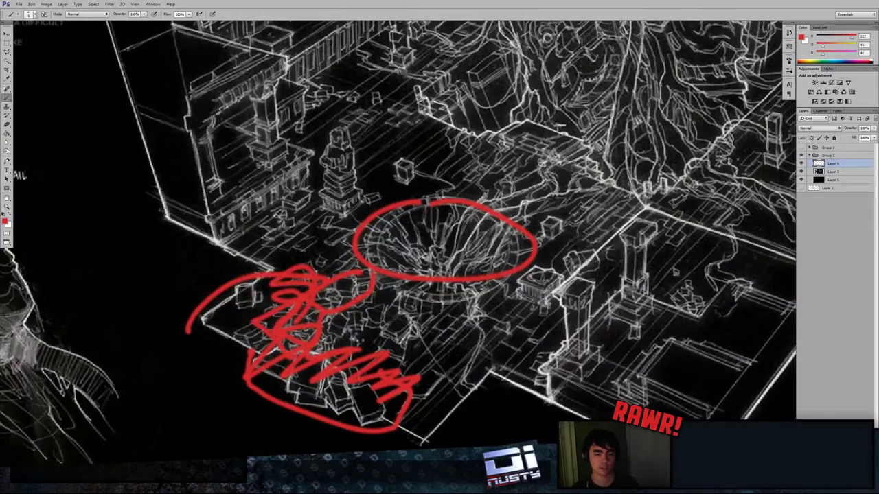
Step: Mark in red the pillars and broken wall line around the sunken rectangular area beside the crater
mouse_move(412, 275)
mouse_down()
mouse_move(296, 298)
mouse_move(269, 275)
mouse_up()
mouse_move(499, 221)
mouse_down()
mouse_move(485, 224)
mouse_move(474, 303)
mouse_move(510, 225)
mouse_up()
mouse_move(438, 276)
mouse_down()
mouse_move(414, 339)
mouse_move(498, 287)
mouse_move(605, 285)
mouse_move(611, 298)
mouse_move(652, 317)
mouse_move(661, 301)
mouse_up()
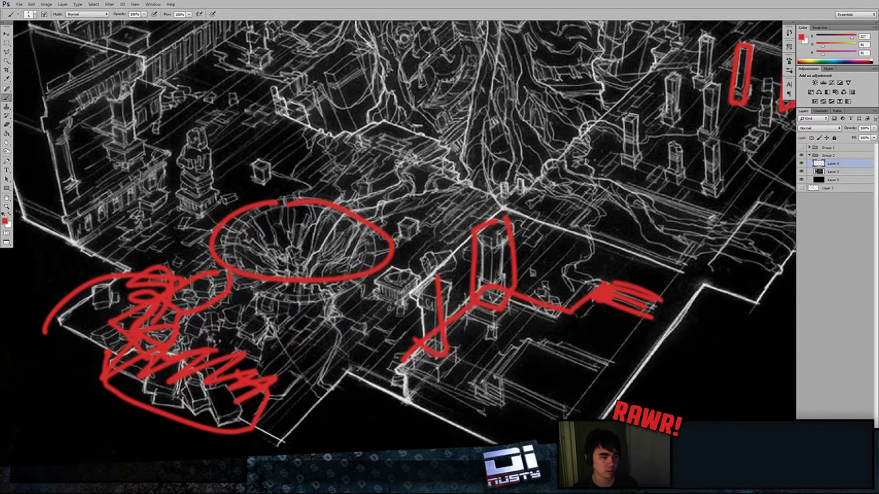
mouse_move(532, 343)
mouse_down()
mouse_move(494, 372)
mouse_move(582, 403)
mouse_up()
mouse_move(531, 344)
mouse_down()
mouse_move(543, 349)
mouse_move(570, 403)
mouse_move(559, 341)
mouse_move(628, 356)
mouse_move(473, 378)
mouse_up()
Step: Lower the opacity of the red markings layer to 22% for work on the long low ledge
mouse_move(549, 178)
mouse_down()
mouse_move(441, 257)
mouse_move(364, 379)
mouse_up()
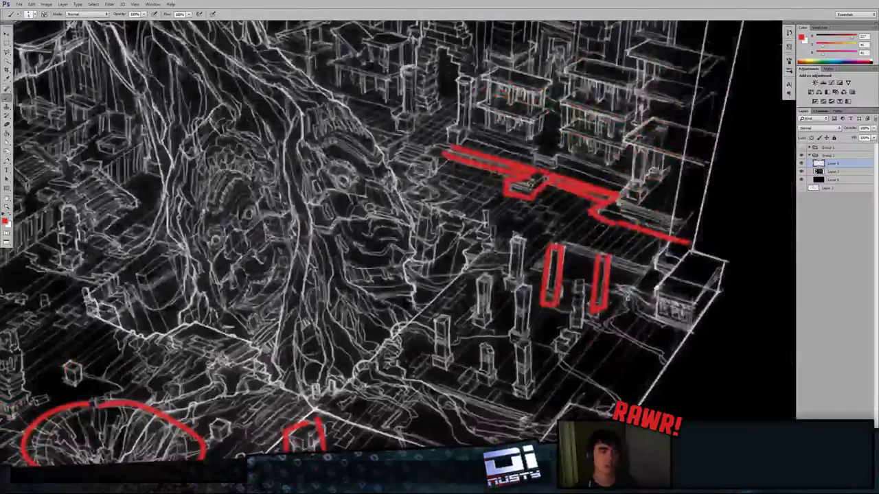
key(ctrl+minus)
drag(847, 129, 828, 134)
key(ctrl+plus)
drag(727, 191, 703, 220)
key(ctrl+plus)
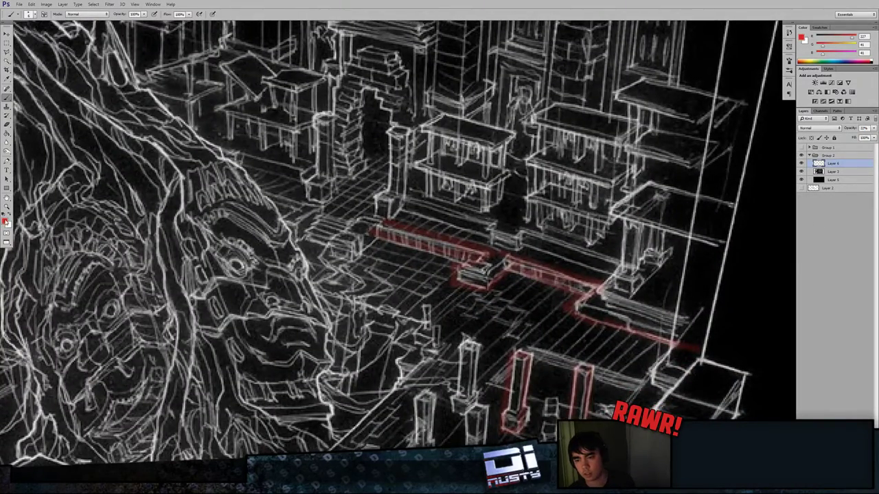
Step: Set the foreground colour to bright yellow (RGB 252, 255, 0) and reduce the brush size by three steps
click(6, 222)
mouse_move(338, 159)
mouse_down()
mouse_move(338, 170)
mouse_move(445, 65)
mouse_up()
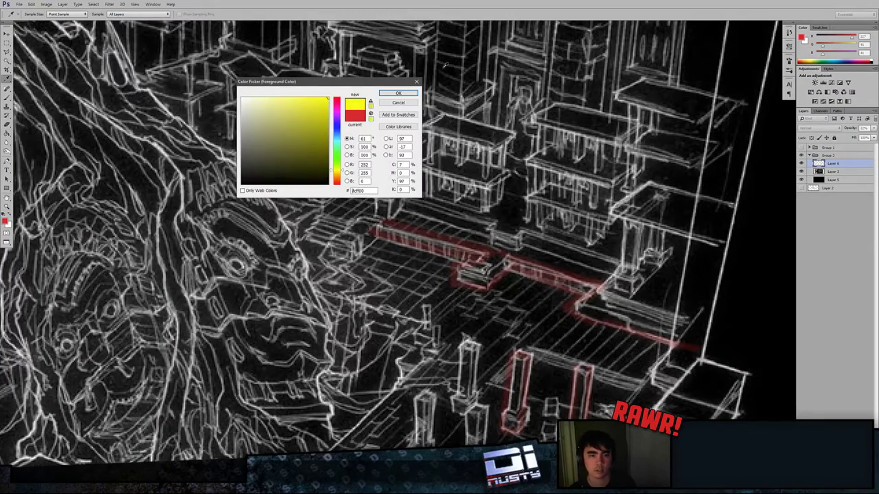
click(399, 94)
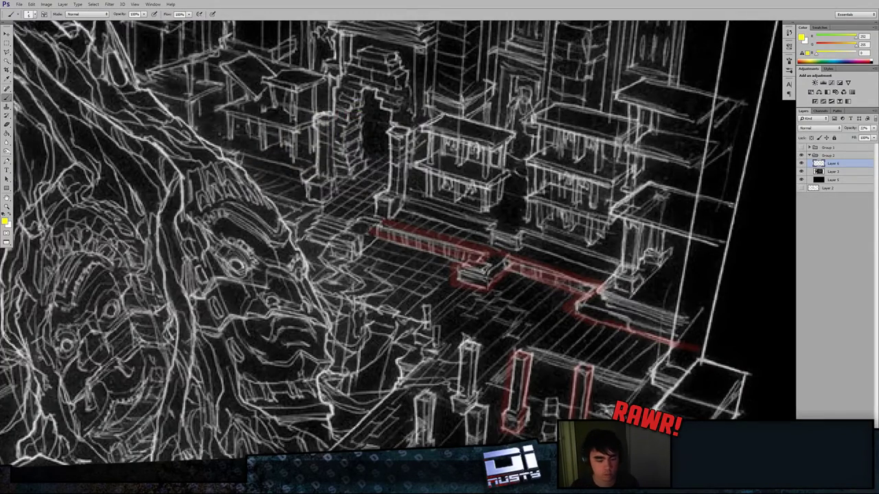
key(bracketleft)
key(bracketleft)
key(bracketleft)
Step: Try yellow strokes across the low ledge on the red markings layer, and undo them
mouse_move(488, 240)
mouse_down()
mouse_move(477, 262)
mouse_move(543, 251)
mouse_move(559, 257)
mouse_up()
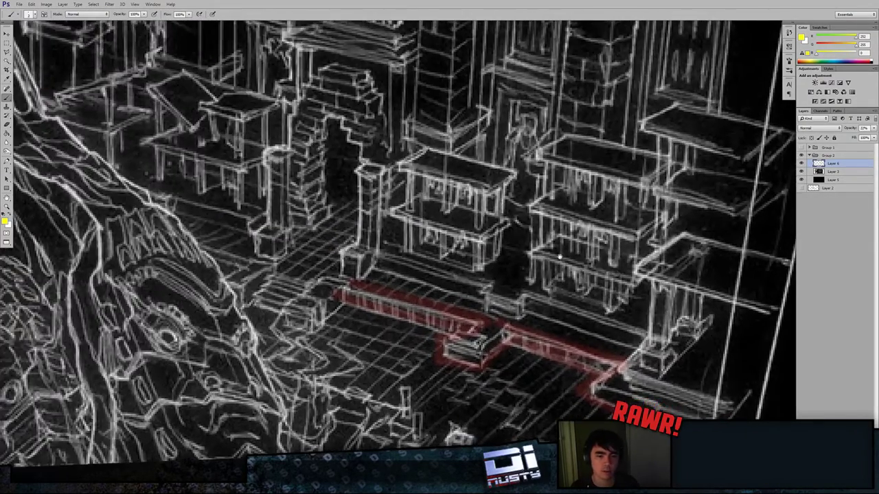
drag(408, 277, 434, 218)
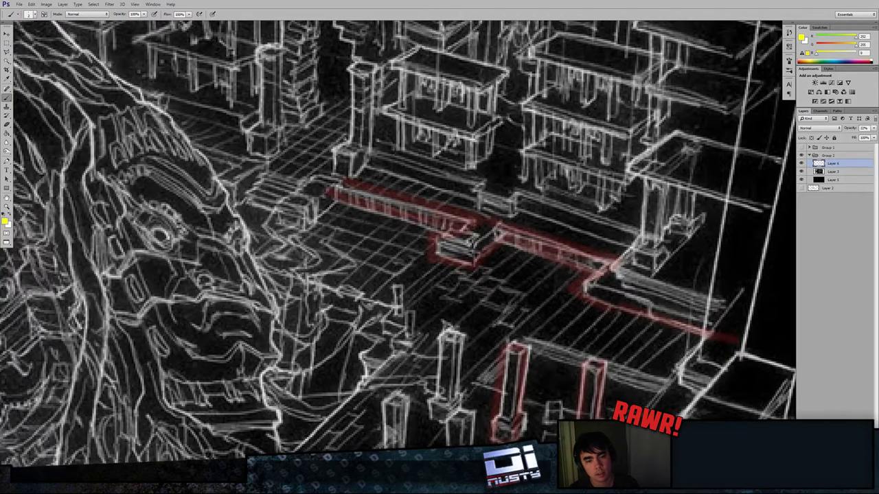
mouse_move(330, 194)
mouse_down()
mouse_move(363, 174)
mouse_move(380, 192)
mouse_move(410, 189)
mouse_move(449, 213)
mouse_up()
key(ctrl+z)
click(801, 163)
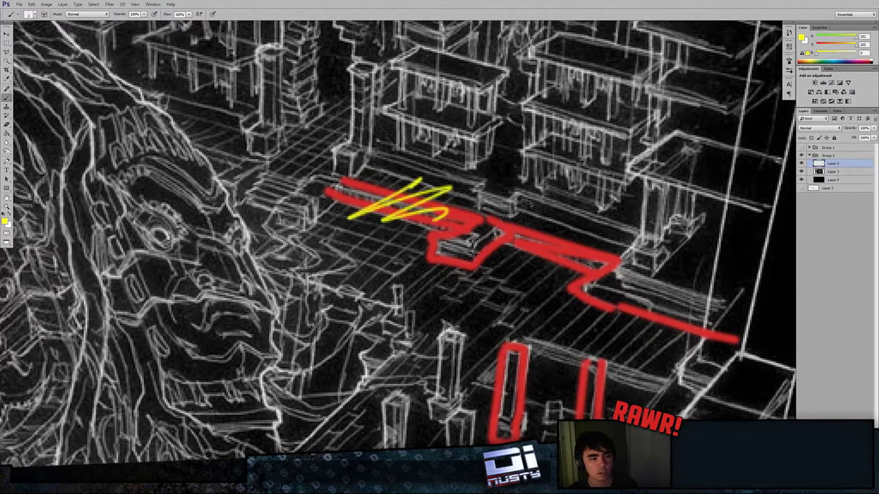
key(ctrl+z)
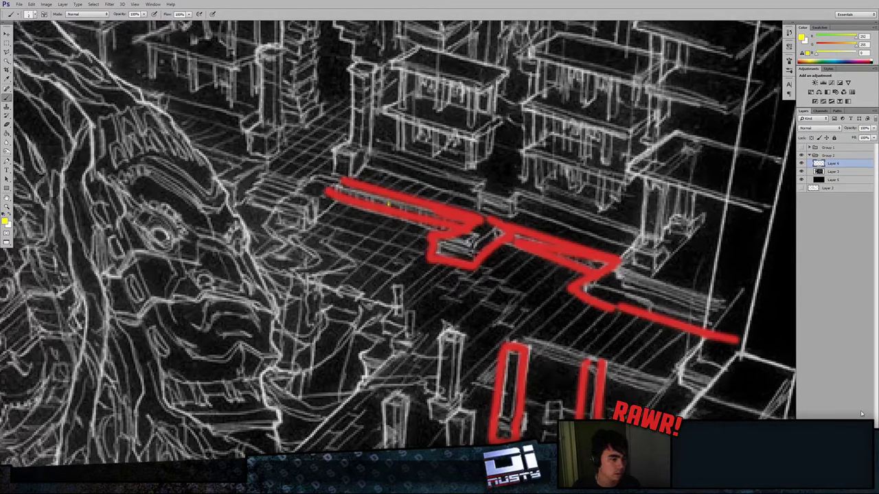
Step: Add a new layer above the red markings and fade the red markings layer strongly
key(ctrl+n)
key(Escape)
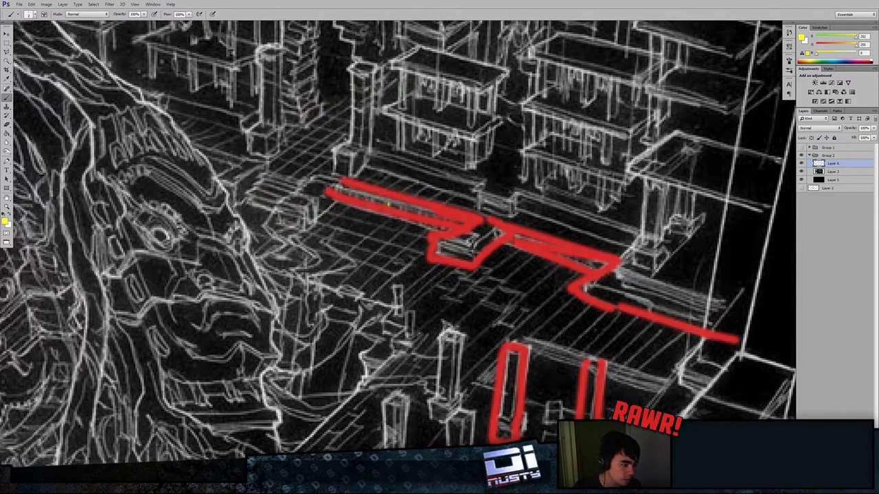
click(854, 479)
drag(748, 206, 765, 235)
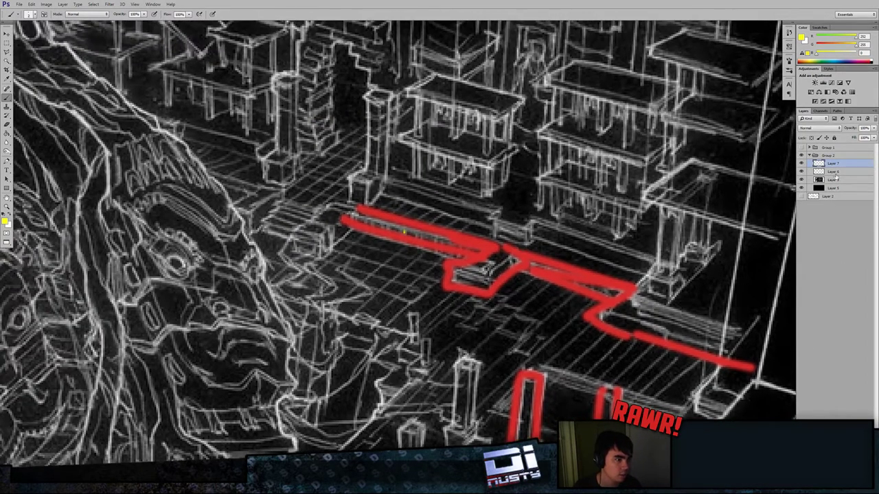
drag(855, 129, 824, 130)
drag(489, 269, 526, 272)
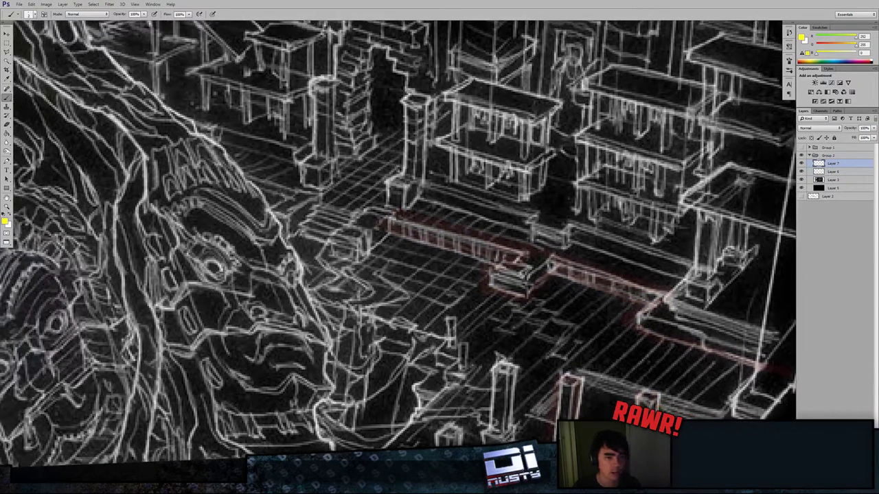
Step: Draw the first sections of the low ledge in yellow as box-shaped modules, starting at the end nearest the tree
mouse_move(408, 212)
mouse_down()
mouse_move(381, 230)
mouse_move(436, 240)
mouse_up()
key(ctrl+z)
key(e)
mouse_move(408, 213)
mouse_down()
mouse_move(383, 232)
mouse_move(441, 249)
mouse_move(440, 230)
mouse_move(451, 225)
mouse_up()
key(b)
mouse_move(453, 226)
mouse_down()
mouse_move(440, 220)
mouse_move(473, 254)
mouse_move(478, 238)
mouse_up()
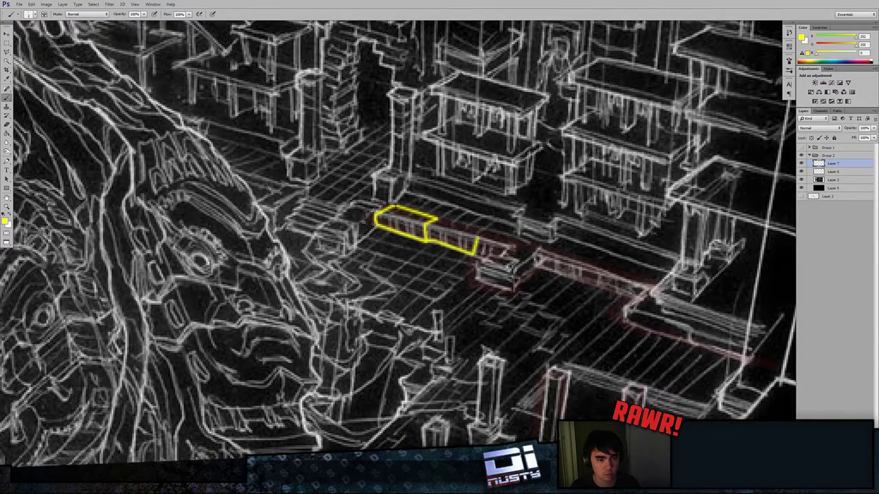
Step: Duplicate the yellow ledge modules onto new layers, line the copies up along the ledge and erase the overlap
mouse_move(437, 218)
mouse_down()
mouse_move(487, 233)
mouse_move(465, 210)
mouse_move(592, 260)
mouse_move(570, 249)
mouse_move(590, 232)
mouse_up()
key(m)
key(ctrl+a)
key(ctrl+j)
key(ctrl+v)
mouse_move(597, 267)
ctrl+mouse_down()
mouse_move(688, 244)
mouse_move(674, 240)
ctrl+mouse_up()
key(e)
drag(589, 233, 568, 245)
key(b)
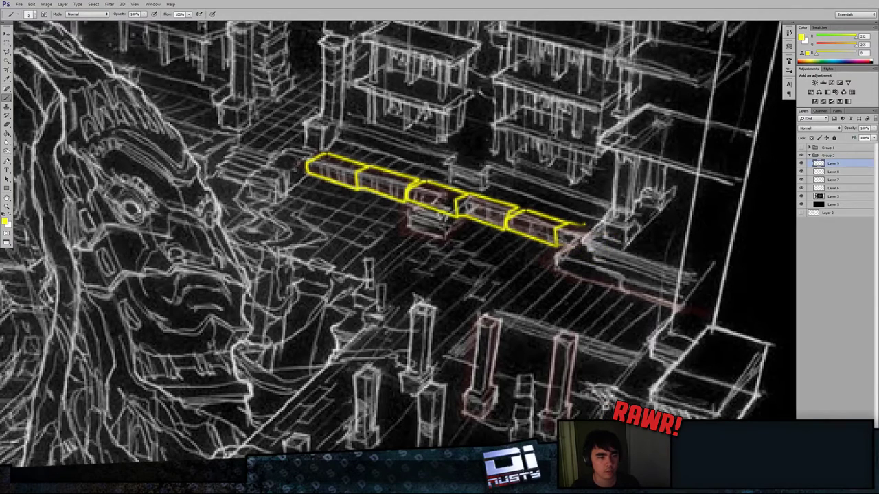
Step: Draw a yellow corner module at the far end of the ledge, with a short block turning out from it
mouse_move(589, 230)
mouse_down()
mouse_move(593, 248)
mouse_move(585, 224)
mouse_move(572, 223)
mouse_move(605, 235)
mouse_move(591, 252)
mouse_move(581, 237)
mouse_move(554, 258)
mouse_move(556, 273)
mouse_move(590, 280)
mouse_move(590, 262)
mouse_move(595, 280)
mouse_move(580, 292)
mouse_up()
key(e)
key(b)
drag(537, 235, 570, 288)
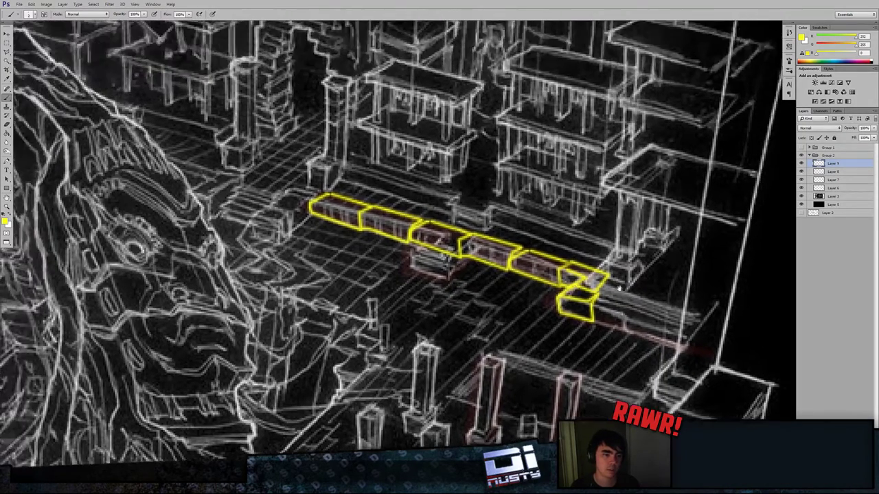
Step: Try sketching yellow lines along the floor in front of the ledge modules, and undo them
key(ctrl+minus)
key(ctrl+plus)
mouse_move(356, 224)
mouse_down()
mouse_move(345, 225)
mouse_move(344, 240)
mouse_up()
key(ctrl+z)
mouse_move(295, 221)
mouse_down()
mouse_move(339, 233)
mouse_move(296, 226)
mouse_up()
drag(331, 237, 315, 225)
drag(334, 231, 378, 245)
mouse_move(348, 227)
mouse_down()
mouse_move(333, 231)
mouse_move(346, 237)
mouse_up()
mouse_move(376, 234)
mouse_down()
mouse_move(346, 220)
mouse_move(391, 242)
mouse_up()
key(ctrl+alt+z)
key(ctrl+alt+z)
key(ctrl+alt+z)
key(ctrl+alt+z)
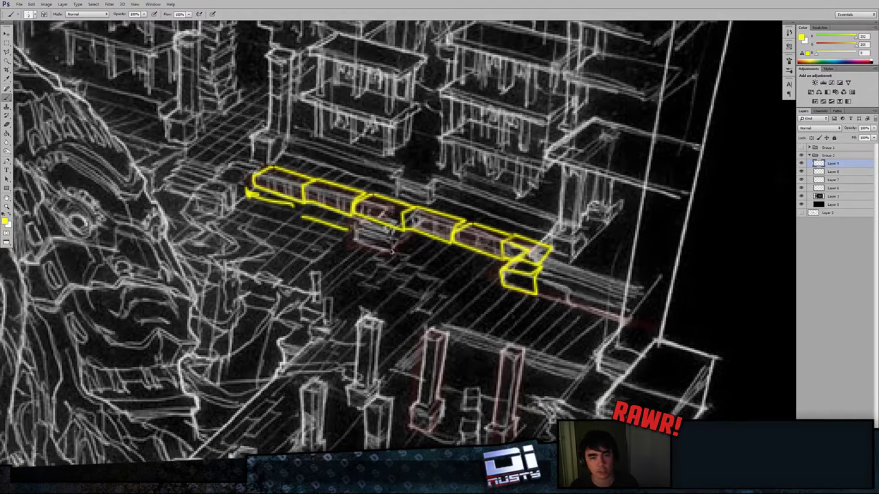
key(ctrl+alt+z)
drag(335, 261, 335, 283)
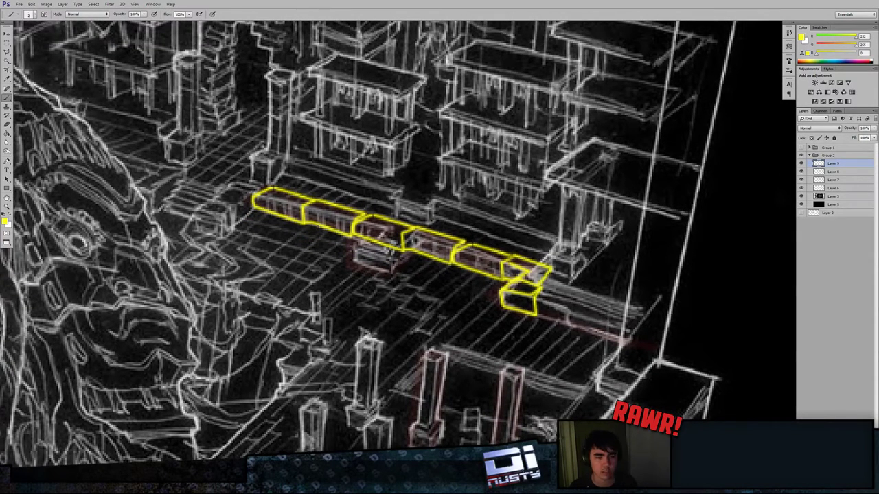
Step: Examine the yellow ledge modules within the temple, widening the view until the whole isometric sheet shows
drag(318, 227, 307, 229)
key(ctrl+minus)
key(ctrl+plus)
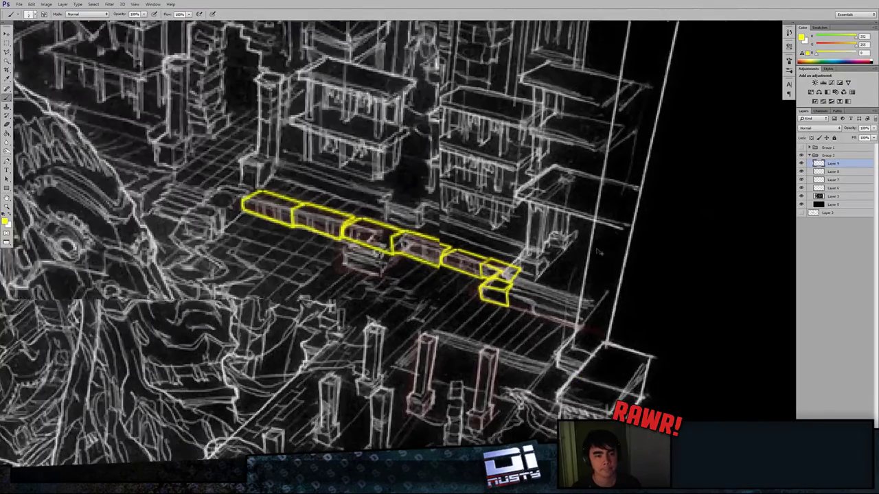
drag(596, 228, 733, 350)
key(ctrl+minus)
key(ctrl+minus)
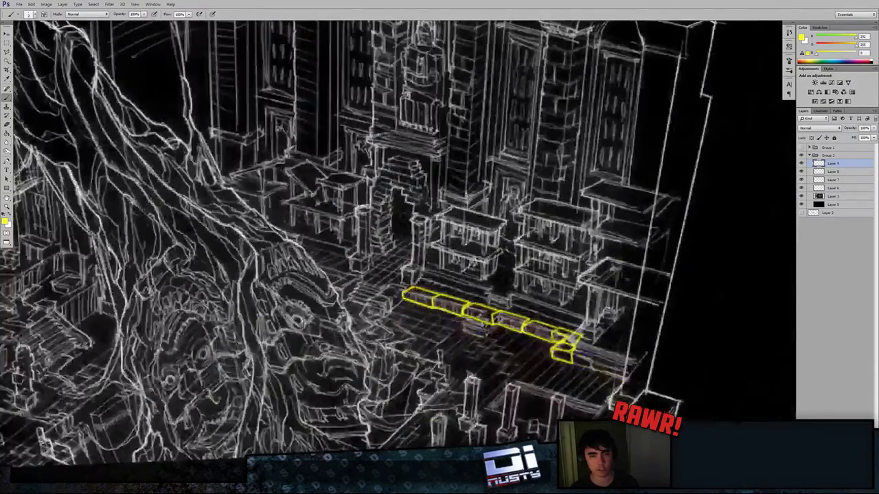
key(ctrl+minus)
drag(619, 305, 694, 254)
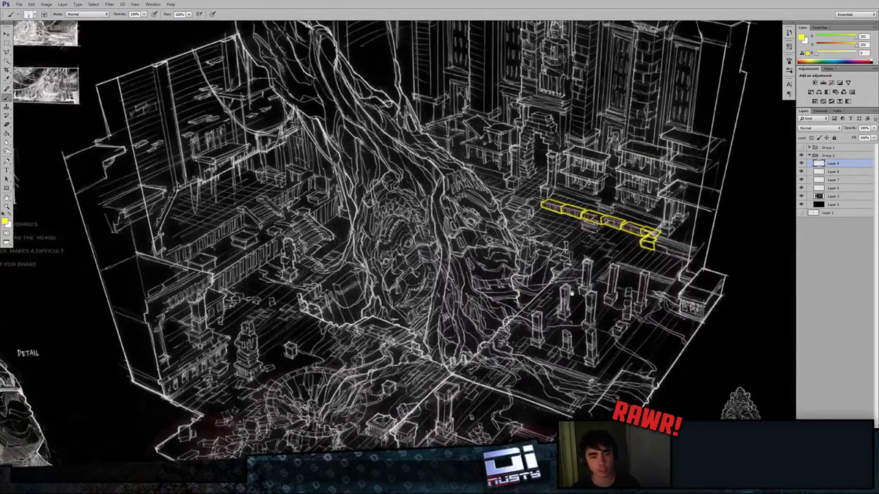
key(ctrl+minus)
key(ctrl+minus)
key(ctrl+minus)
drag(572, 293, 458, 289)
key(ctrl+plus)
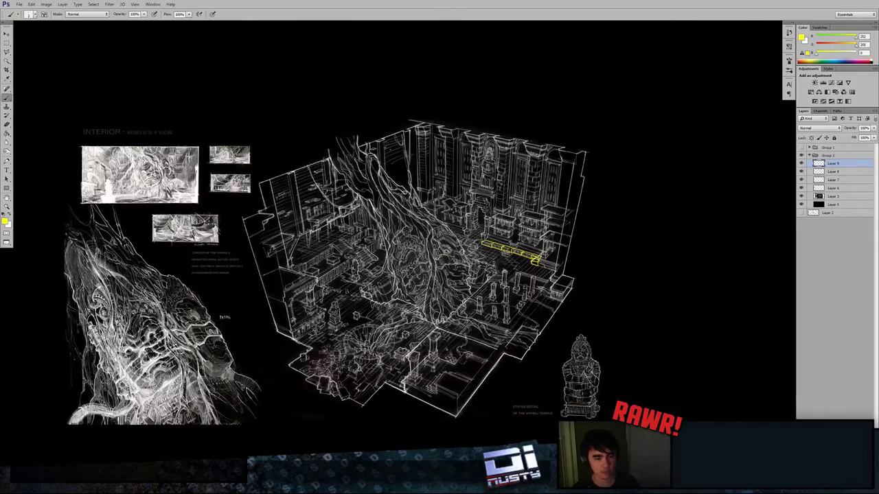
Step: Trace the temple floor's outer boundary in yellow with straight segments, including the stepped front corners, and close it behind the tree
drag(417, 226, 274, 330)
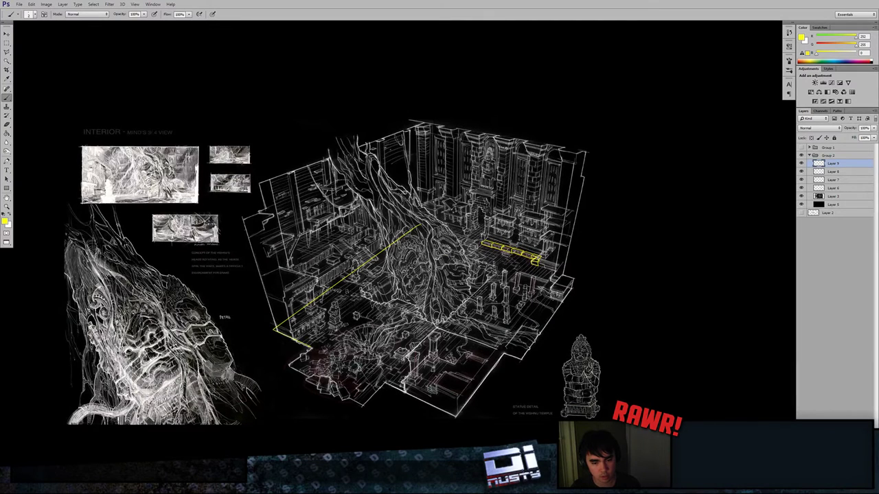
shift+click(366, 399)
shift+click(457, 416)
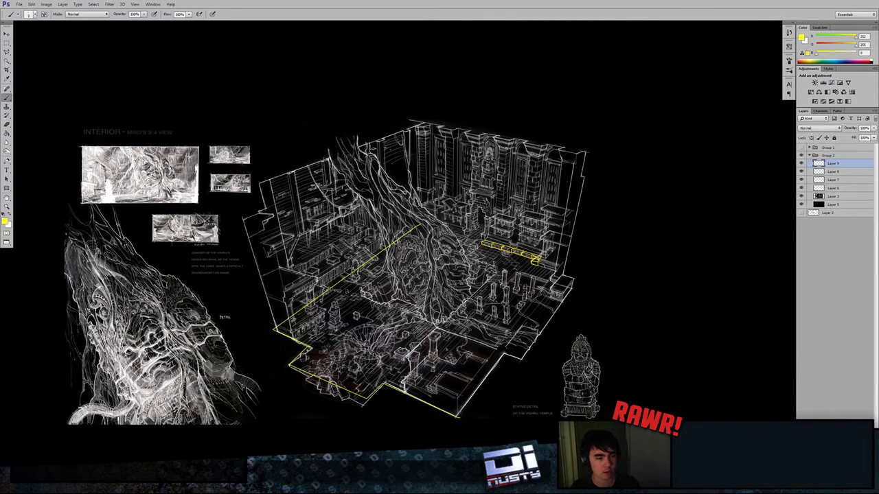
shift+click(561, 276)
shift+click(420, 225)
Step: Examine how the yellow floor outline runs past the ledge modules in front of the balconied buildings
drag(492, 251, 491, 228)
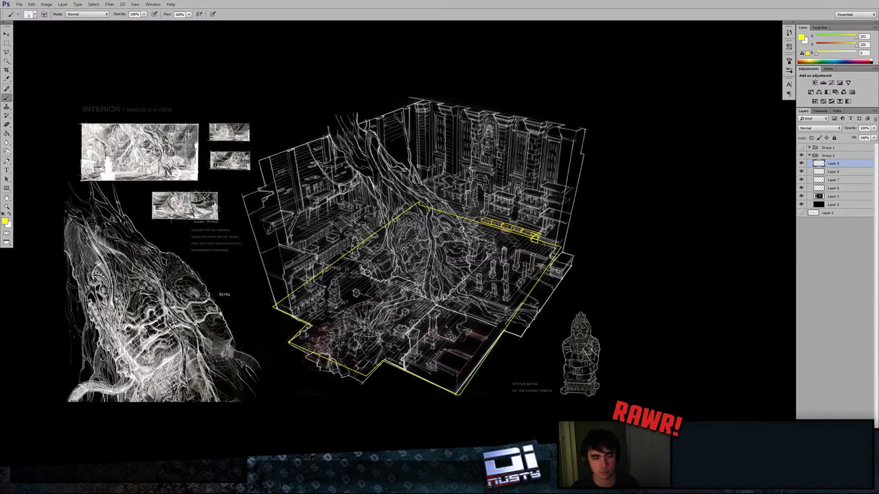
key(ctrl+plus)
key(ctrl+plus)
drag(590, 230, 516, 268)
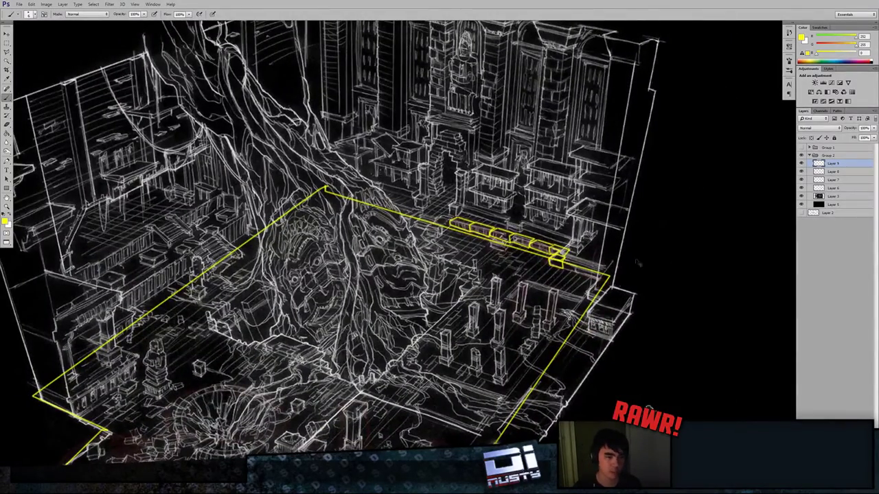
key(ctrl+plus)
drag(607, 235, 528, 248)
key(ctrl+plus)
key(ctrl+plus)
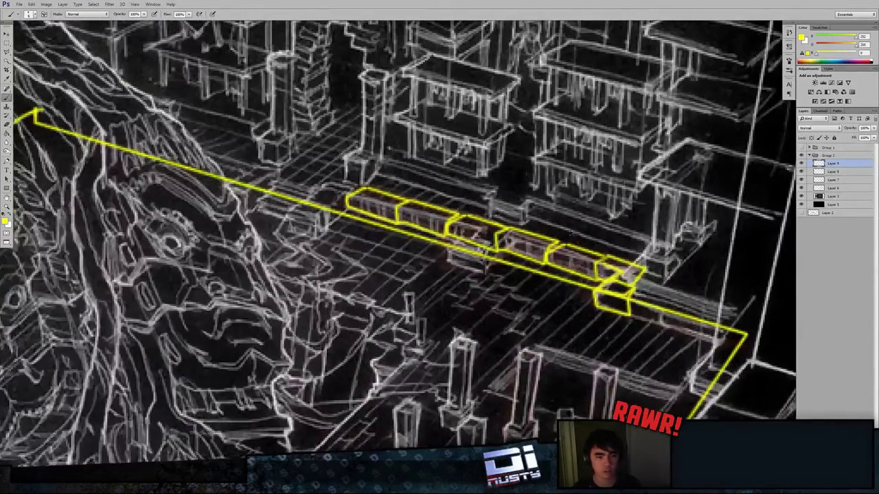
drag(375, 221, 392, 265)
key(ctrl+plus)
key(ctrl+plus)
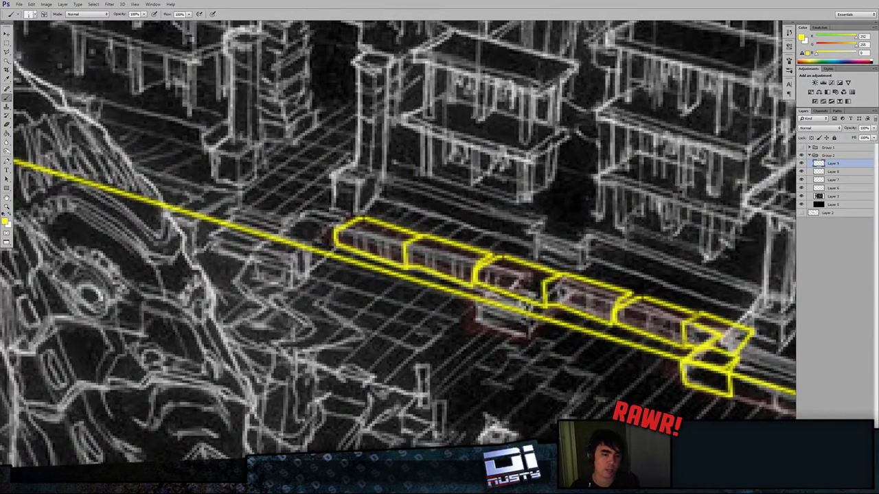
Step: Show the painting's layer group again and focus on the red-outlined wall with doorways beside the statue
right_click(372, 277)
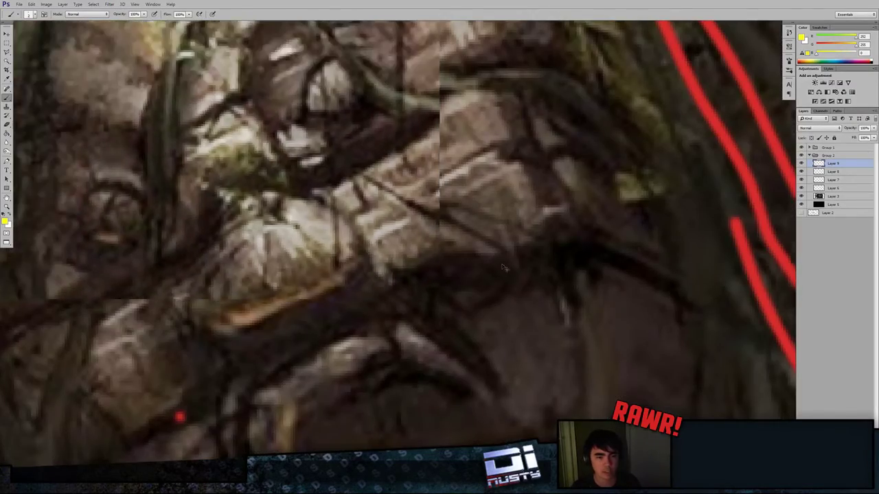
alt+scroll(491, 259, down, 1)
alt+scroll(493, 259, down, 4)
alt+scroll(288, 349, up, 1)
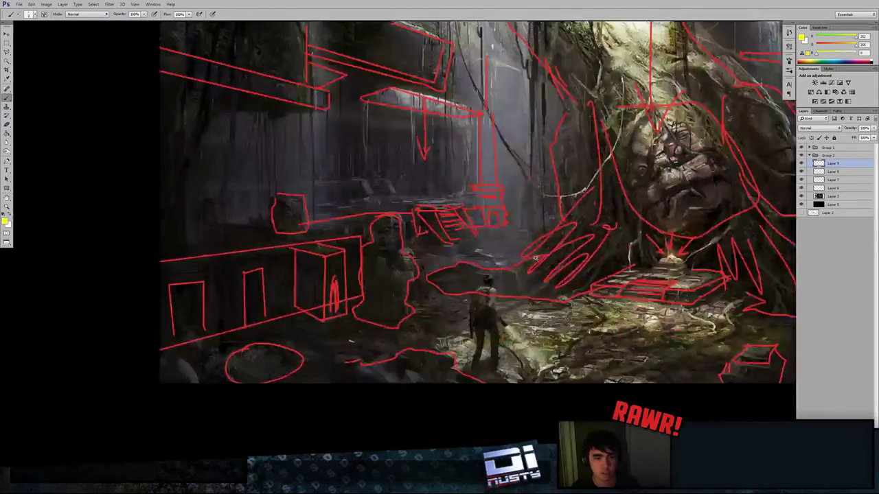
drag(351, 340, 477, 318)
key(ctrl+plus)
drag(401, 246, 519, 217)
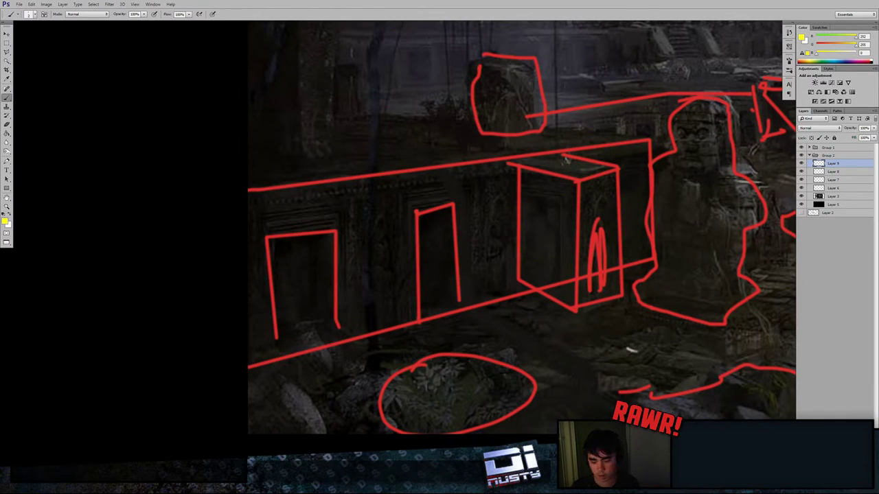
Step: Add a new layer at the top of Group 2, then make Layer 4 inside Group 1 the active brush layer
key(m)
key(ctrl+alt+shift+n)
mouse_move(373, 246)
mouse_down()
mouse_move(349, 233)
mouse_move(447, 269)
mouse_up()
key(ctrl+d)
key(b)
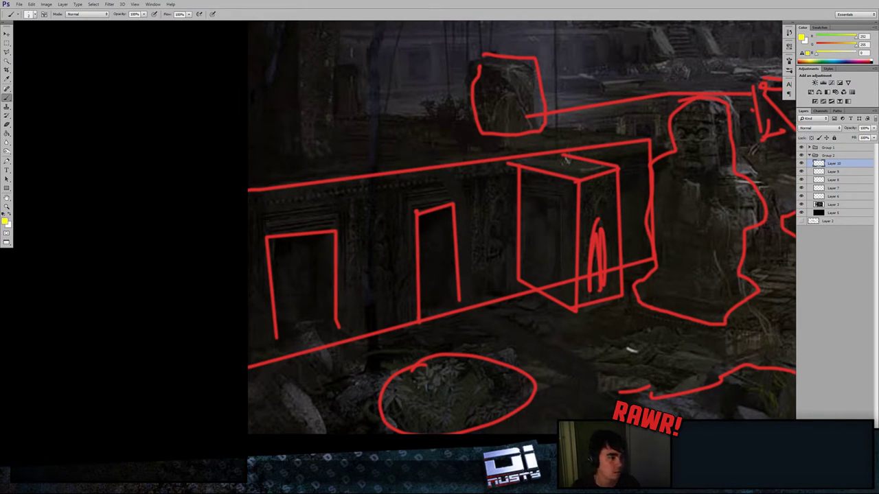
click(811, 149)
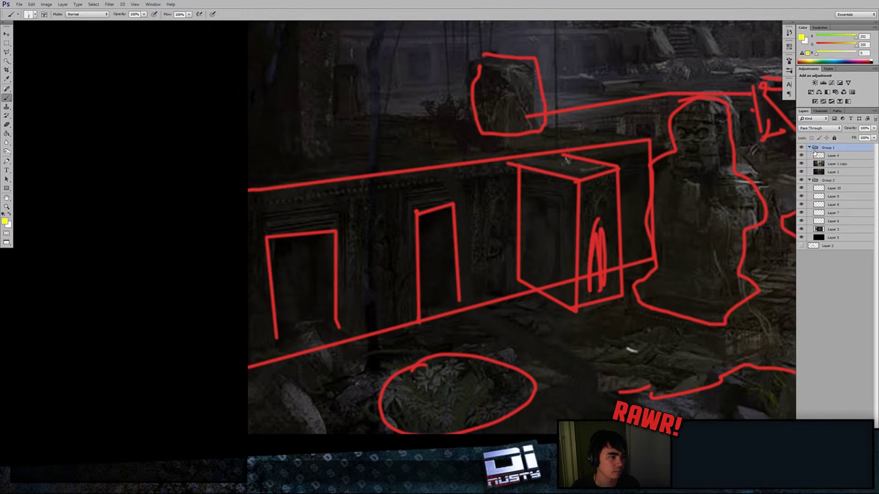
click(835, 155)
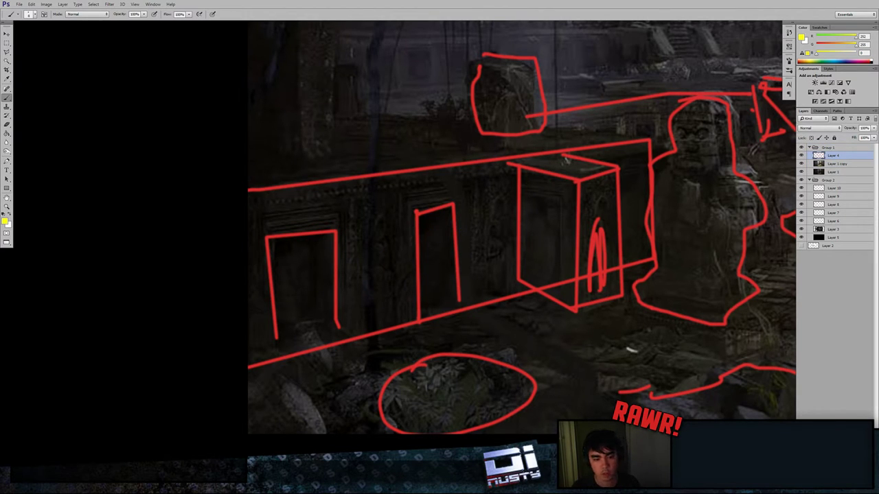
Step: Trace the jambs and lintels of both doorways in the wall beside the statue with yellow brush lines
drag(412, 212, 414, 321)
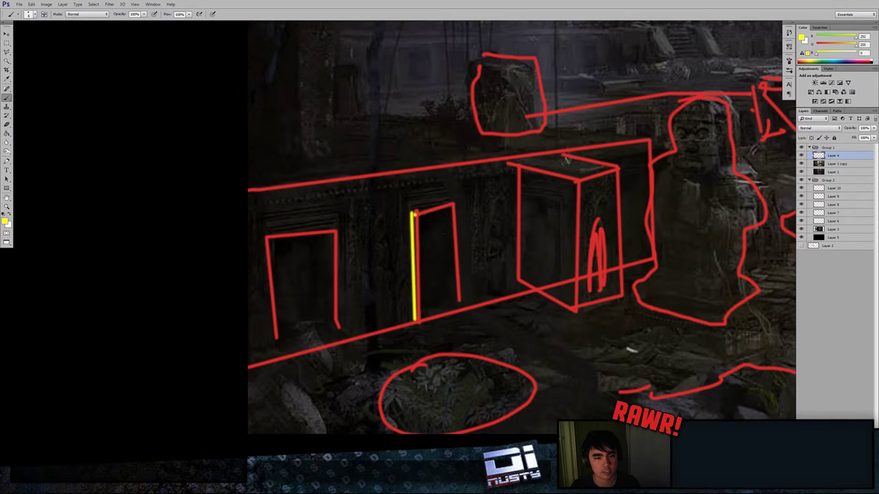
mouse_move(415, 214)
mouse_down()
mouse_move(454, 206)
mouse_move(457, 306)
mouse_move(472, 302)
mouse_up()
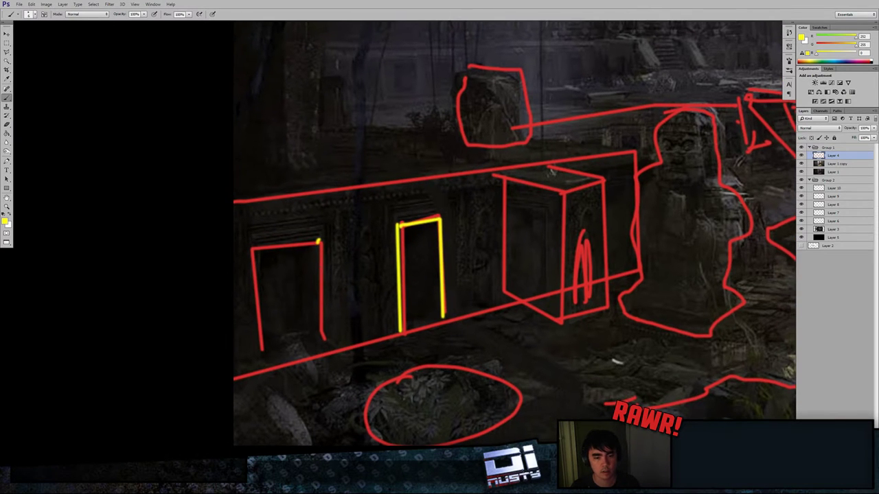
drag(318, 241, 320, 350)
mouse_move(317, 242)
mouse_down()
mouse_move(252, 251)
mouse_move(266, 364)
mouse_up()
mouse_move(310, 341)
mouse_down()
mouse_move(216, 302)
mouse_move(224, 288)
mouse_move(198, 287)
mouse_move(440, 297)
mouse_up()
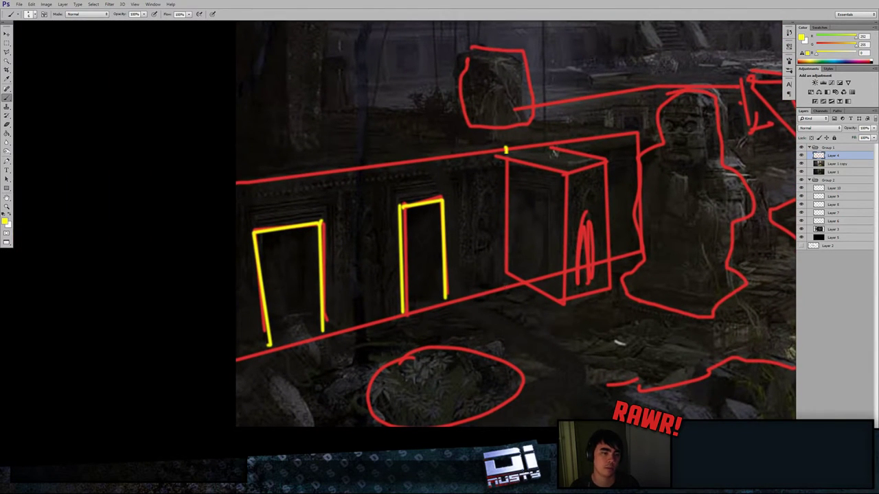
Step: Outline the doorway wall in yellow along its top and base, ending it with a vertical line at the projecting block
drag(505, 150, 505, 285)
drag(489, 151, 215, 184)
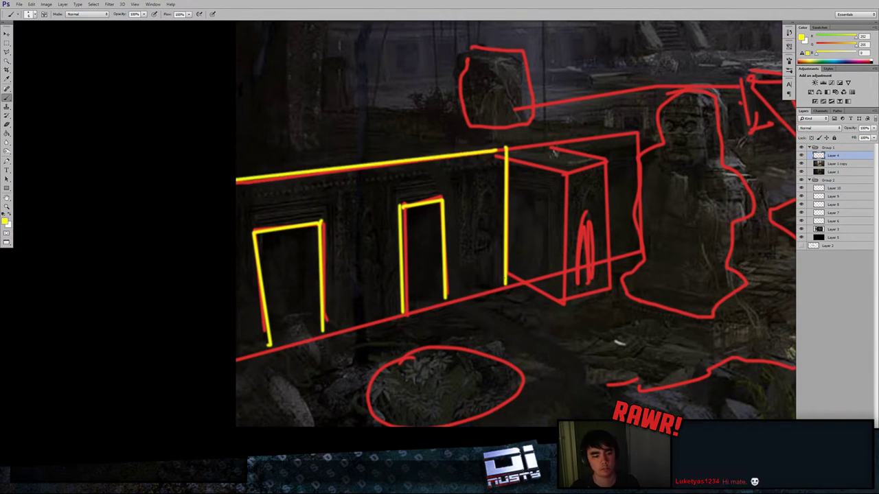
drag(503, 287, 232, 357)
drag(314, 337, 290, 329)
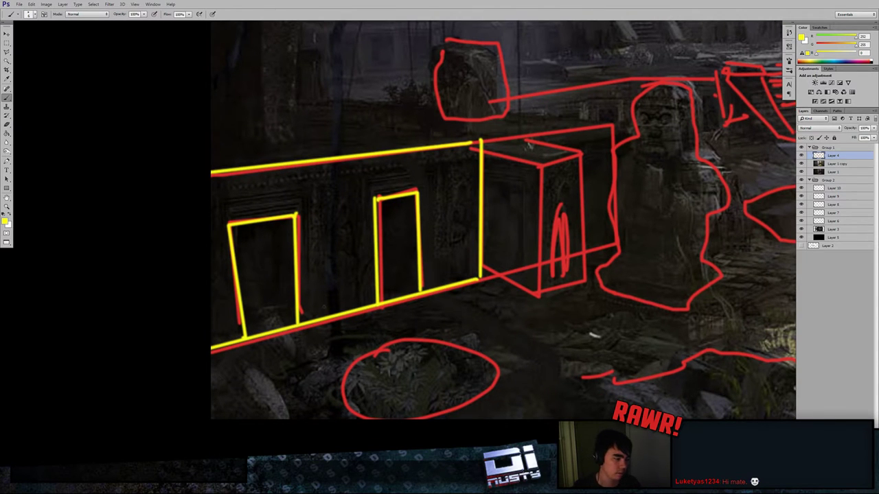
Step: Draw the wall's walkway top in yellow, with its back edge, the wider end by the statue and the stepped inner corner
drag(332, 230, 344, 275)
key(ctrl+minus)
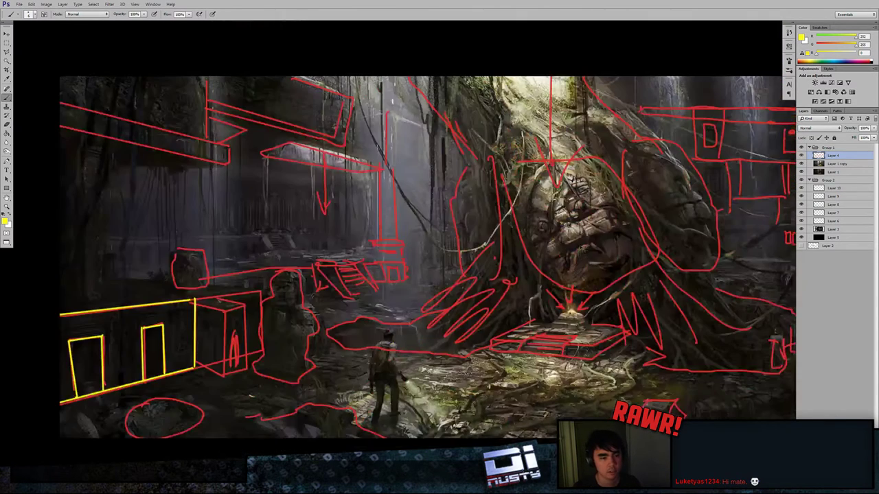
key(ctrl+plus)
drag(537, 272, 714, 214)
drag(440, 225, 704, 165)
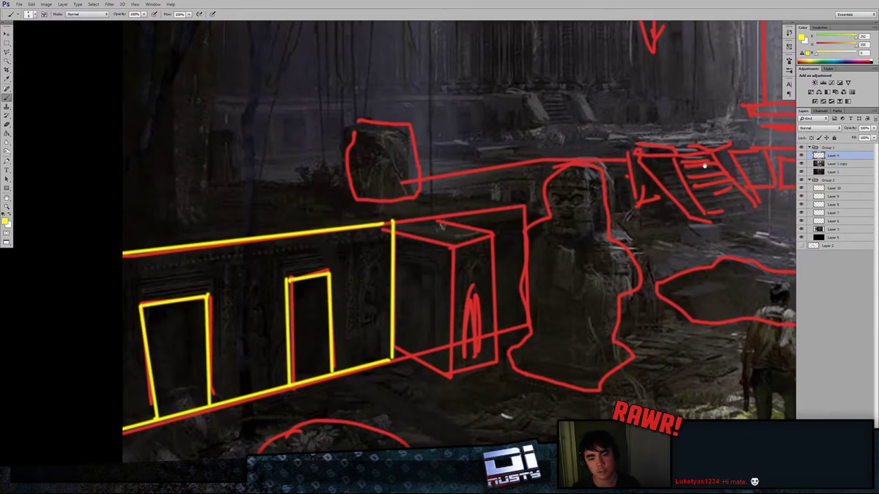
drag(441, 267, 436, 327)
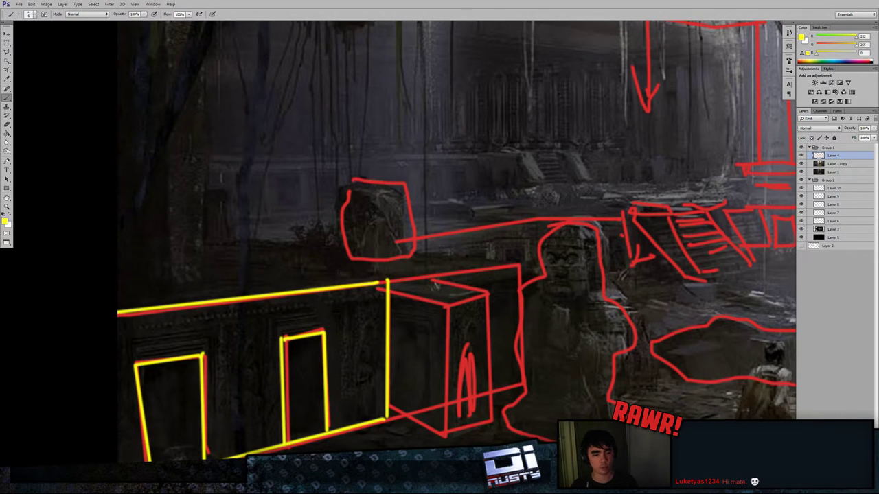
mouse_move(383, 242)
mouse_down()
mouse_move(530, 263)
mouse_move(381, 282)
mouse_up()
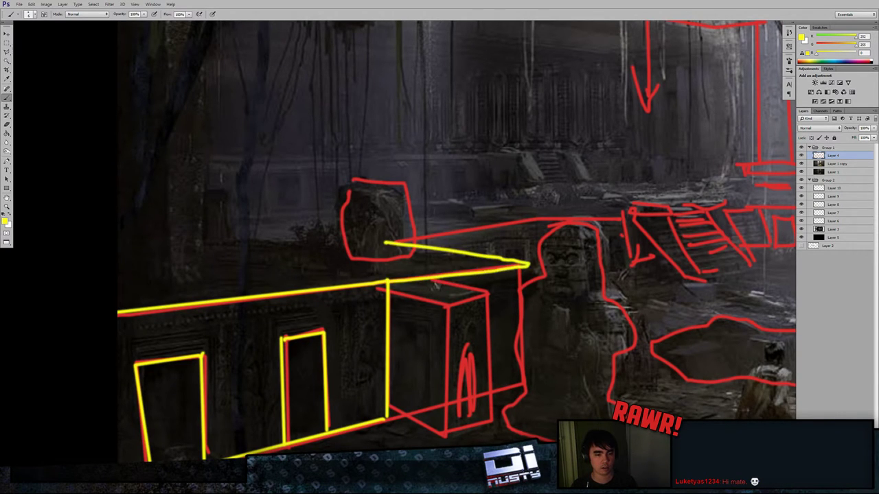
mouse_move(388, 244)
mouse_down()
mouse_move(343, 256)
mouse_move(392, 260)
mouse_move(119, 290)
mouse_up()
drag(340, 270, 391, 281)
drag(391, 282, 354, 276)
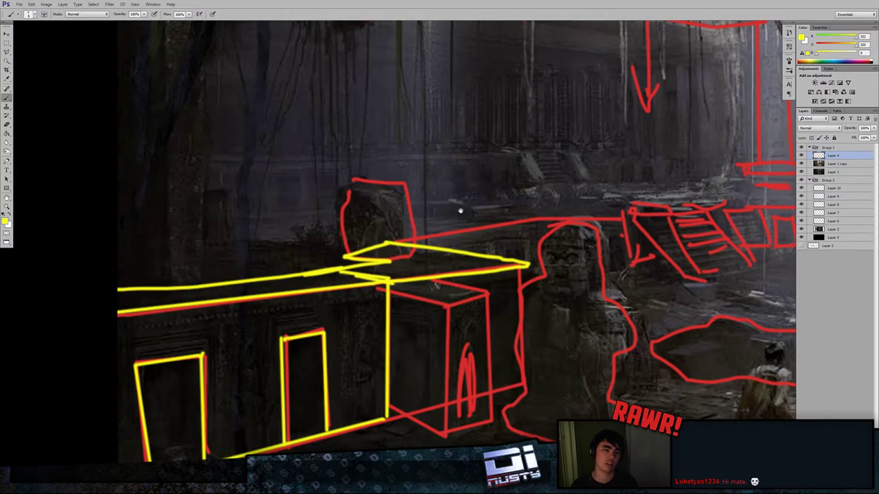
Step: Sketch a yellow L-shaped plan of the wall above the walkway, with a short line dividing its long arm
drag(461, 210, 443, 351)
mouse_move(380, 195)
mouse_down()
mouse_move(278, 250)
mouse_move(401, 238)
mouse_up()
key(ctrl+z)
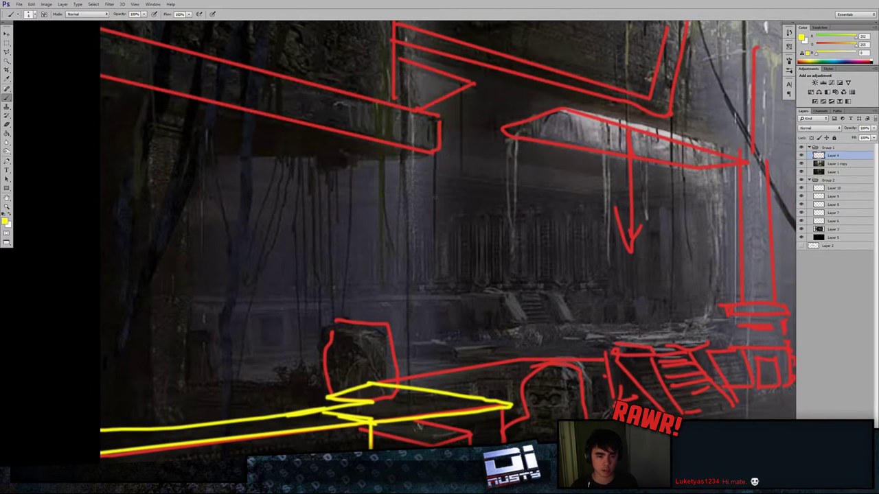
mouse_move(435, 197)
mouse_down()
mouse_move(436, 259)
mouse_move(321, 258)
mouse_up()
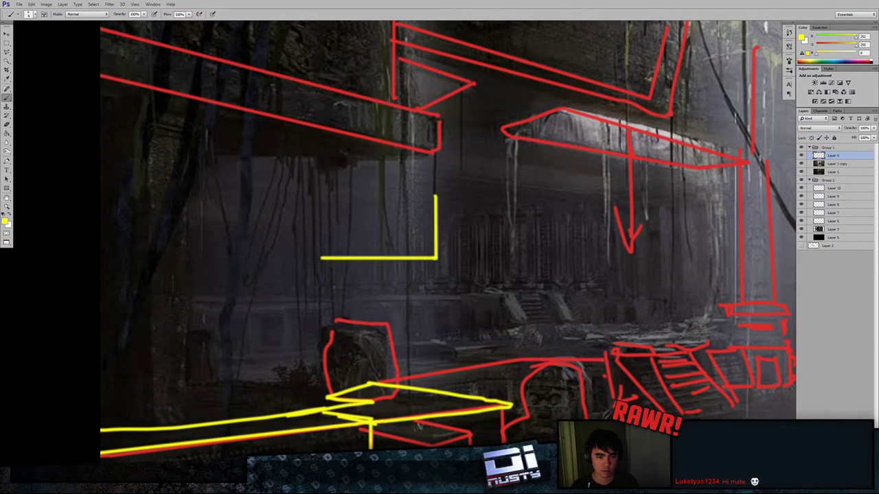
mouse_move(435, 196)
shift+mouse_down()
mouse_move(404, 196)
mouse_move(434, 195)
mouse_move(404, 196)
mouse_move(403, 232)
mouse_move(320, 232)
mouse_move(321, 259)
shift+mouse_up()
key(ctrl+z)
shift+click(380, 256)
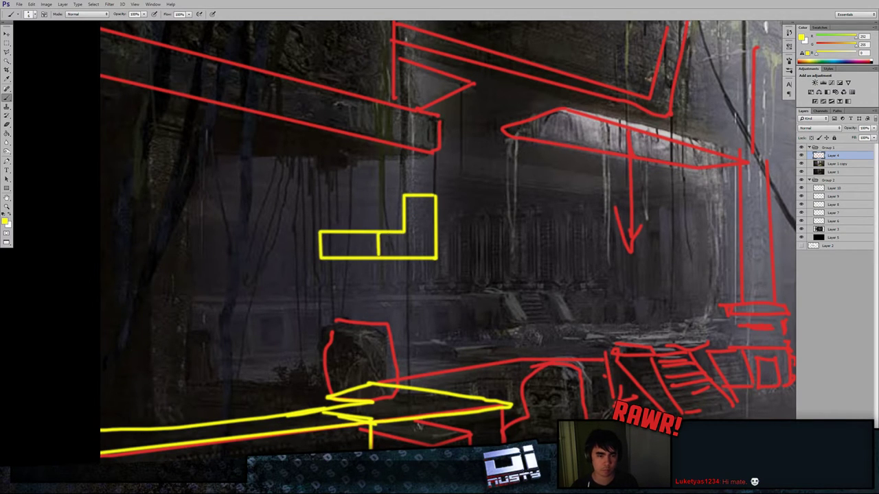
Step: Try yellow strokes over the open corner of the L-shaped plan and go over the edge of its short arm
key(ctrl+plus)
drag(460, 240, 521, 244)
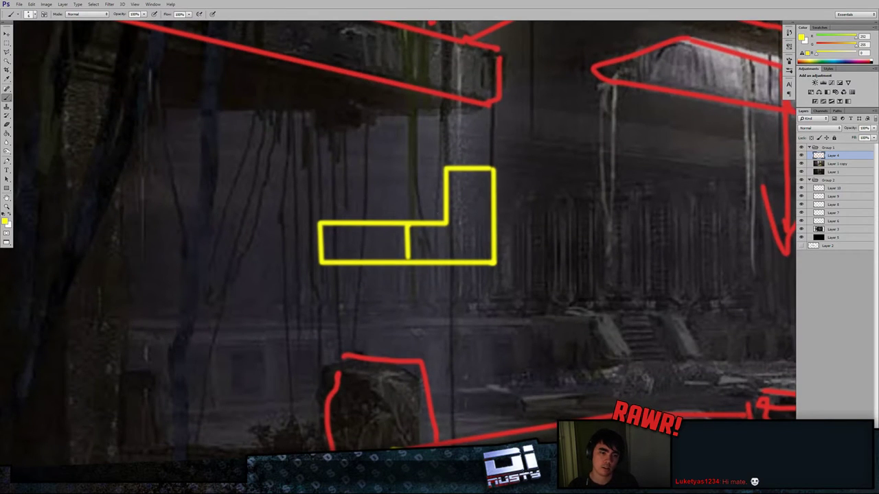
drag(197, 431, 328, 314)
drag(458, 357, 331, 366)
key(ctrl+z)
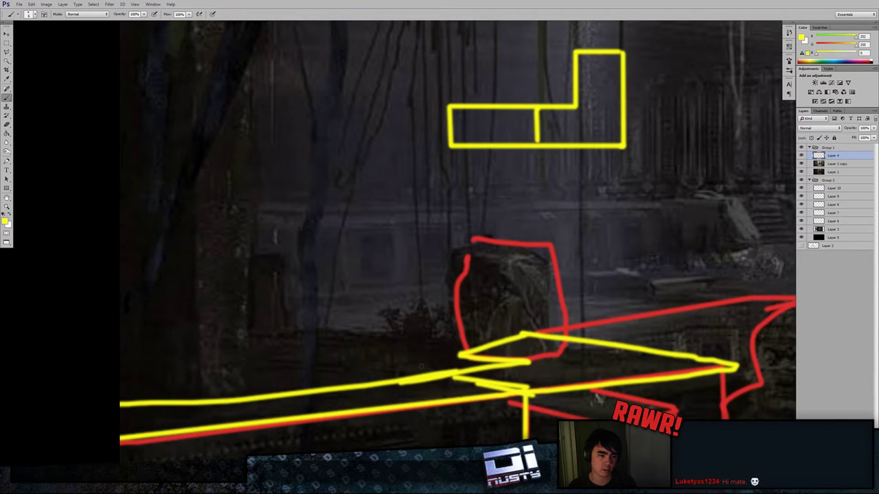
mouse_move(479, 362)
mouse_down()
mouse_move(319, 382)
mouse_move(103, 391)
mouse_up()
drag(533, 156, 509, 232)
key(ctrl+z)
drag(562, 180, 564, 194)
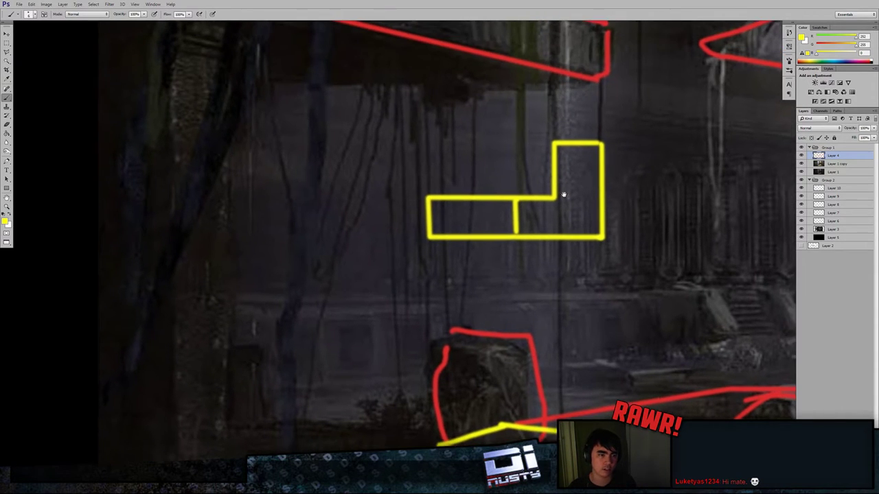
mouse_move(427, 167)
mouse_down()
mouse_move(524, 149)
mouse_move(538, 182)
mouse_up()
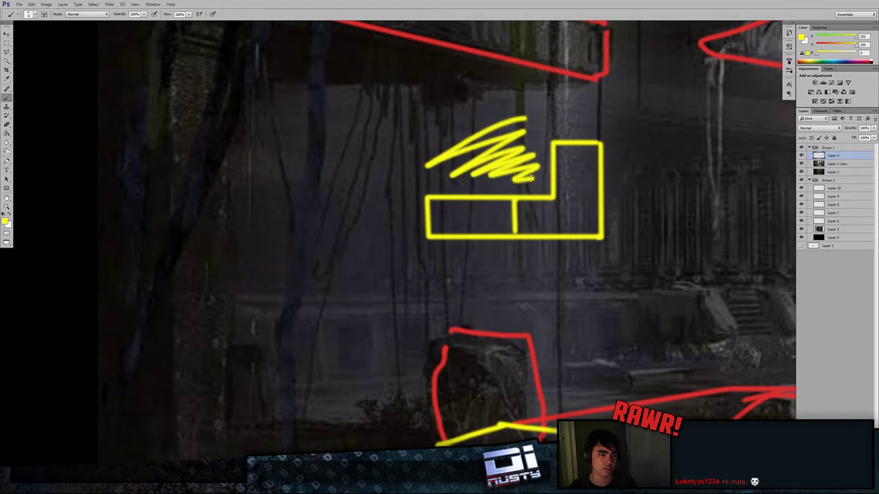
key(ctrl+z)
mouse_move(588, 144)
mouse_down()
mouse_move(550, 144)
mouse_move(554, 190)
mouse_up()
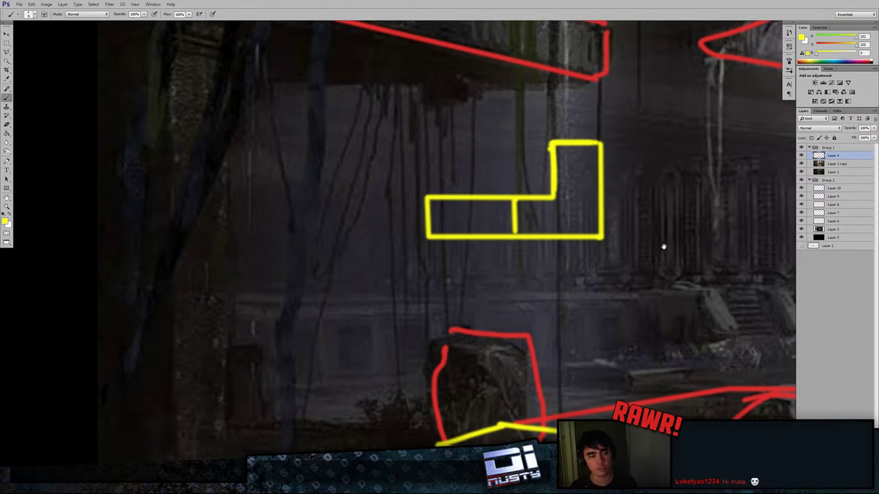
Step: Go over the walkway's stepped inner corner in yellow and add short strokes along the front edge of its wider end
drag(574, 336, 565, 250)
drag(524, 336, 533, 304)
drag(523, 302, 456, 324)
mouse_move(495, 337)
mouse_down()
mouse_move(432, 346)
mouse_move(506, 361)
mouse_move(574, 349)
mouse_up()
drag(617, 341, 627, 338)
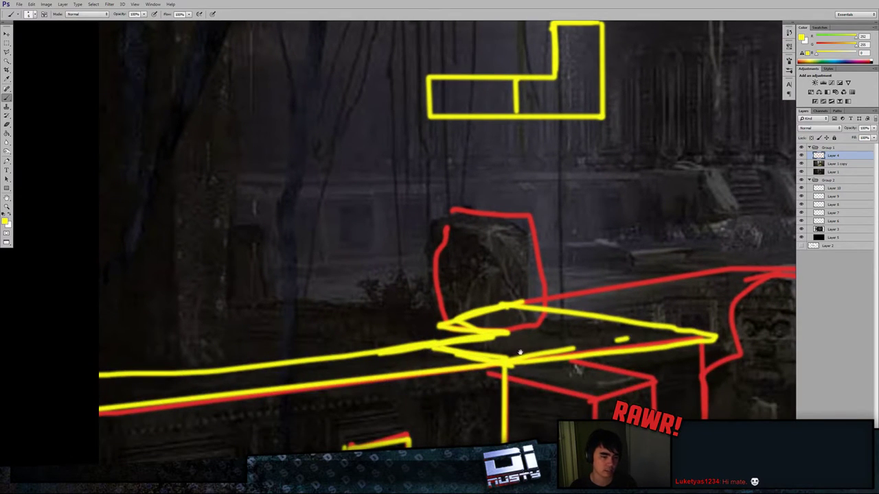
drag(520, 352, 608, 331)
drag(528, 313, 188, 348)
key(ctrl+z)
drag(721, 317, 602, 355)
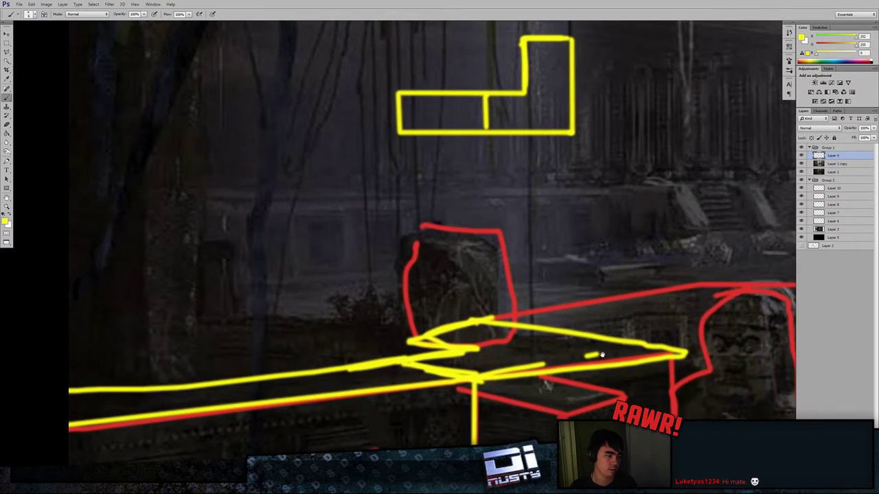
scroll(608, 331, up, 3)
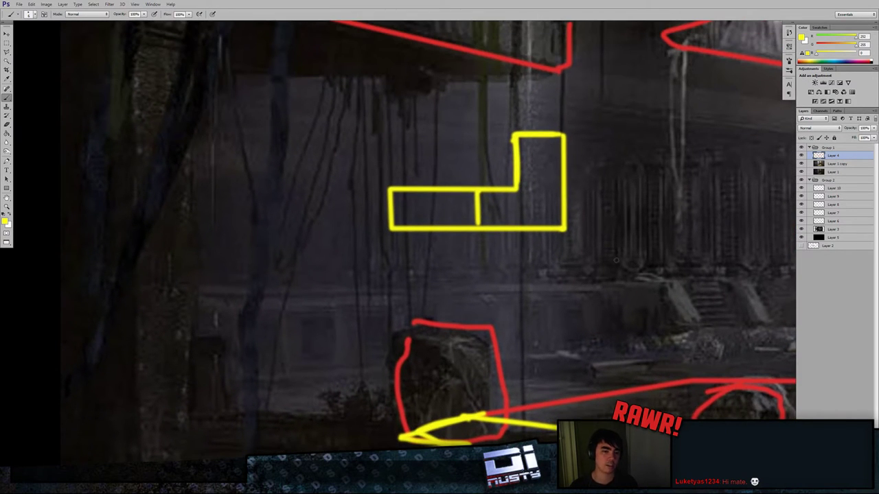
drag(616, 261, 751, 187)
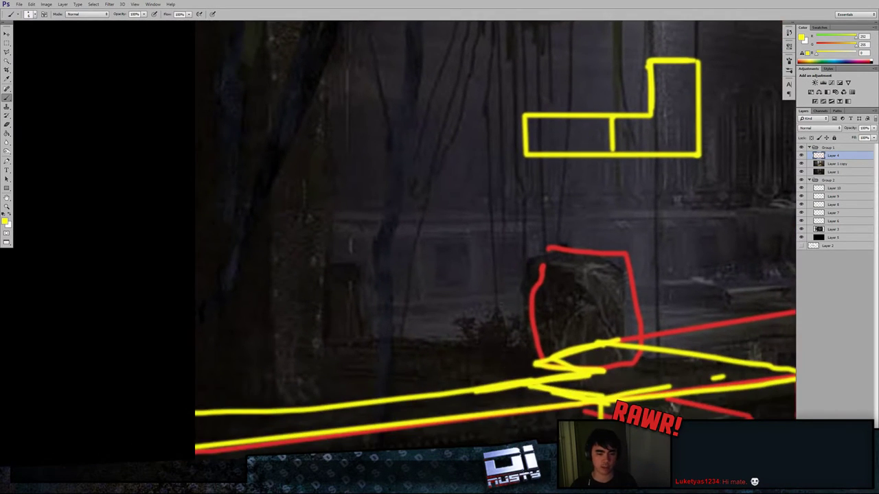
drag(446, 371, 241, 354)
key(ctrl+z)
drag(687, 358, 585, 383)
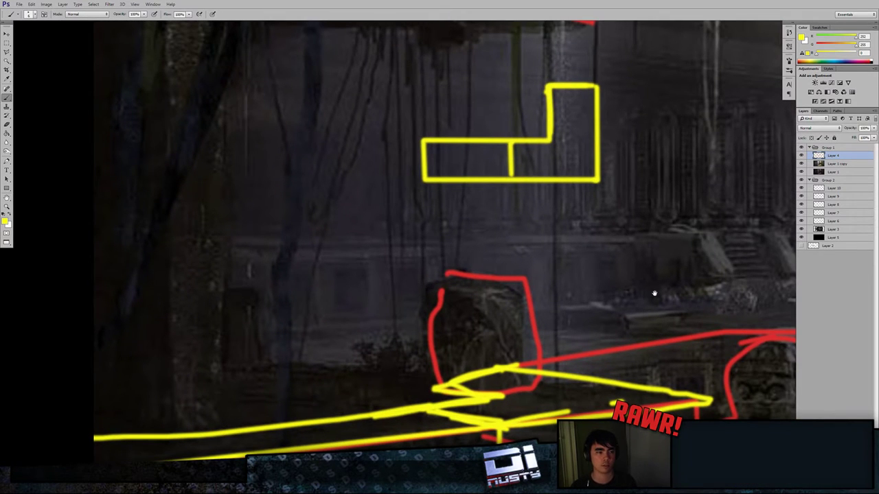
Step: Erase the L-shaped plan sketch above the walkway with an enlarged eraser, keeping the yellow wall outline
drag(786, 313, 756, 372)
key(e)
click(557, 144)
alt+right_drag(558, 144, 613, 139)
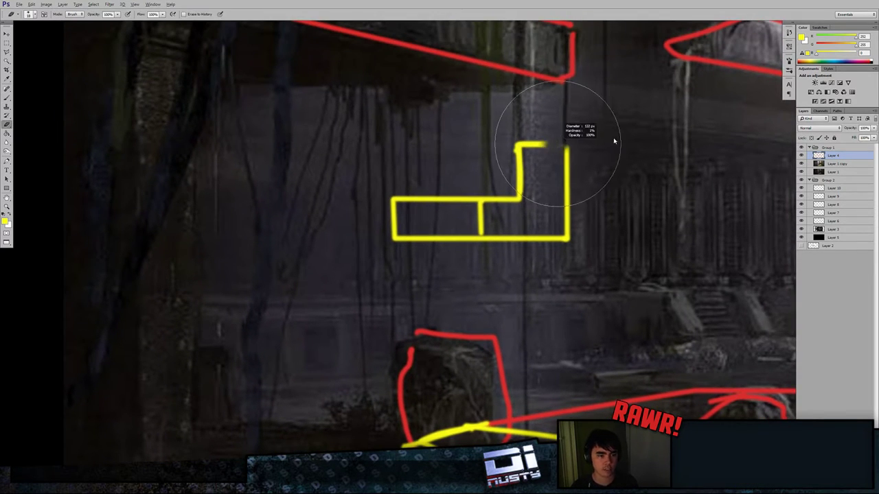
mouse_move(571, 171)
mouse_down()
mouse_move(490, 166)
mouse_move(596, 256)
mouse_up()
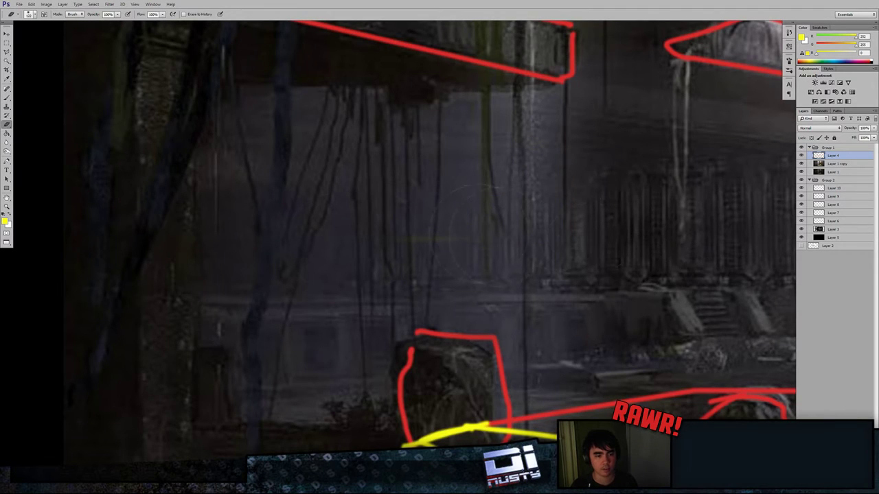
drag(645, 296, 542, 189)
key(m)
key(ctrl+minus)
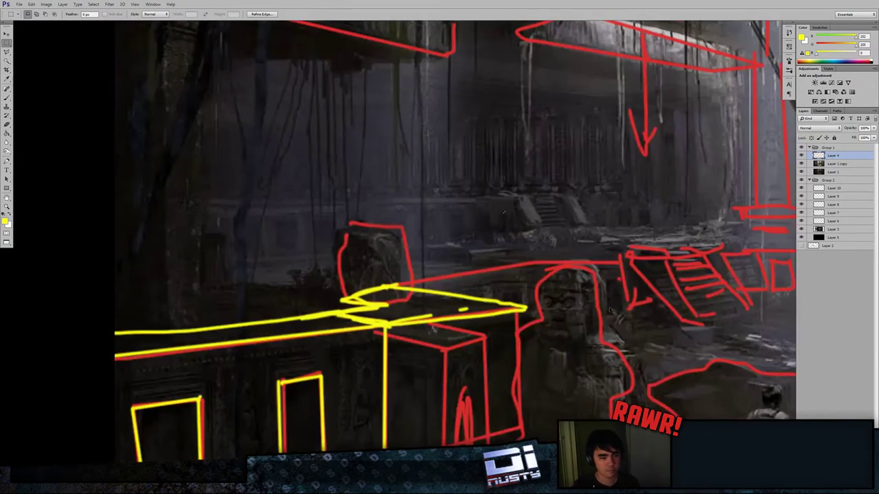
key(ctrl+minus)
key(ctrl+minus)
key(ctrl+minus)
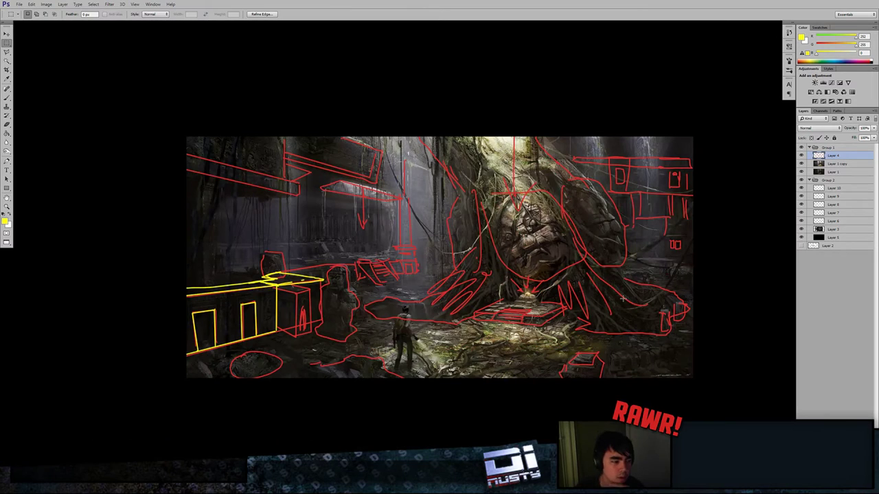
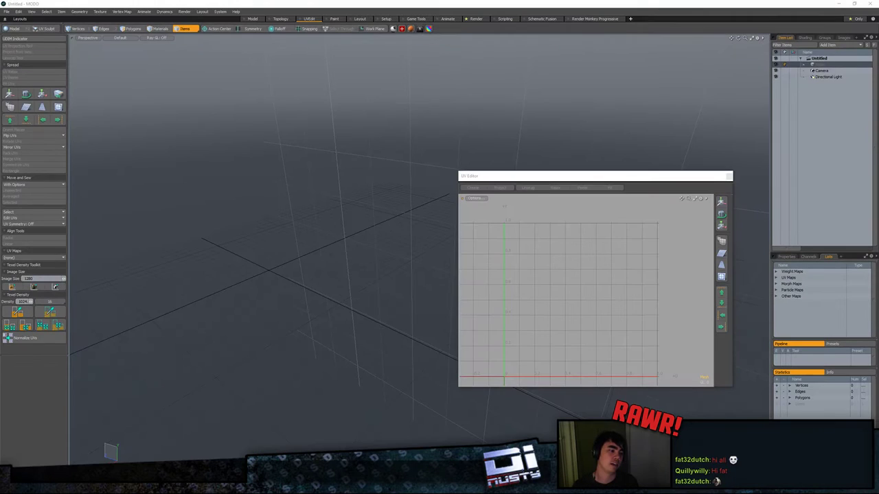
Step: Switch to MODO, close the floating UV editor and open the recent scene PlatformWalls.lxo
click(729, 176)
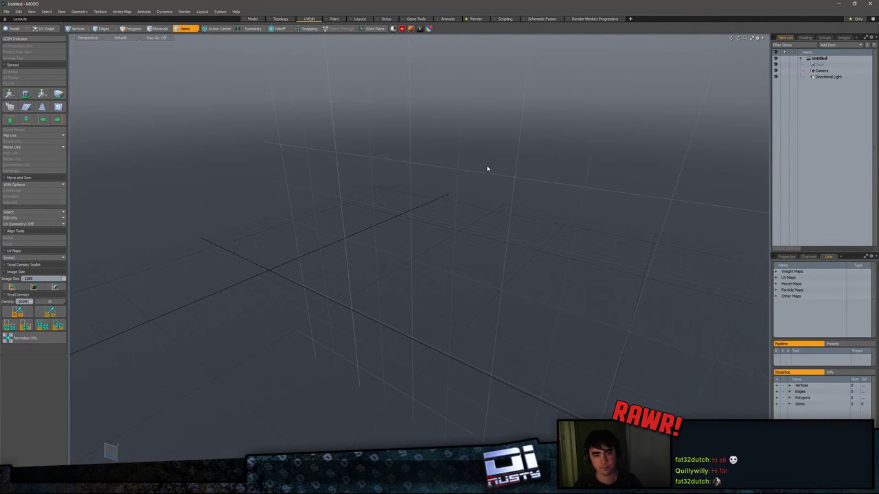
click(7, 12)
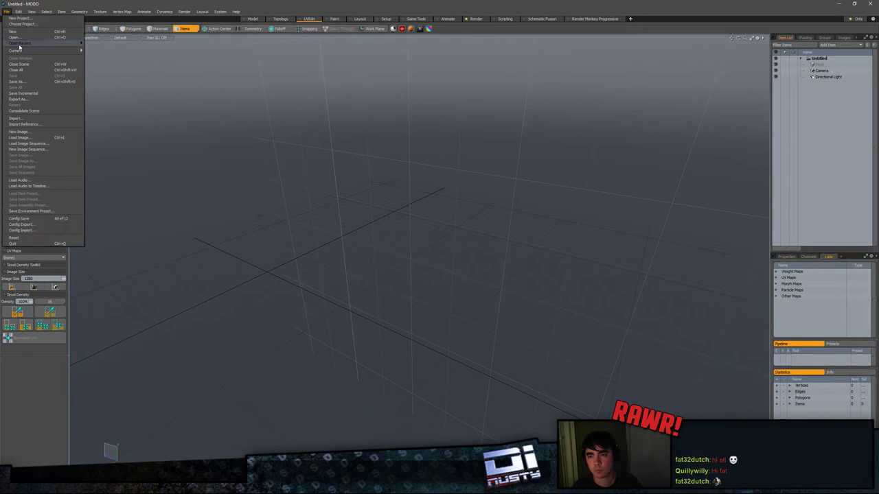
mouse_move(42, 44)
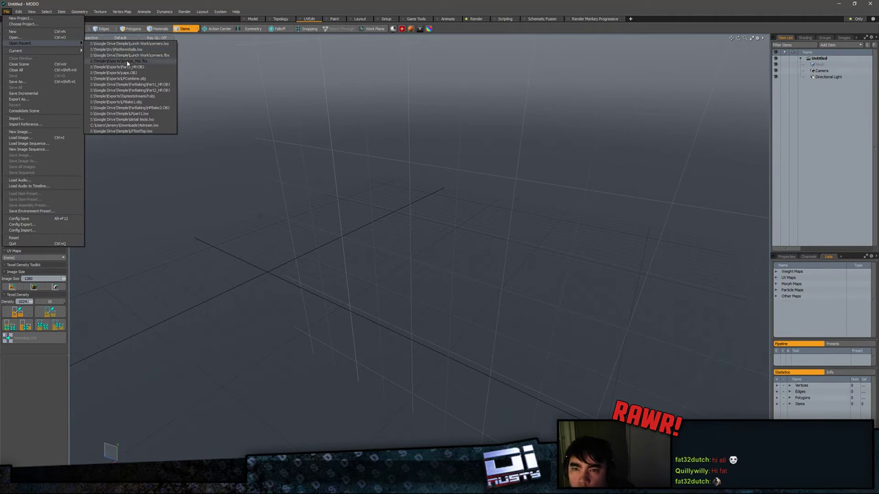
click(138, 51)
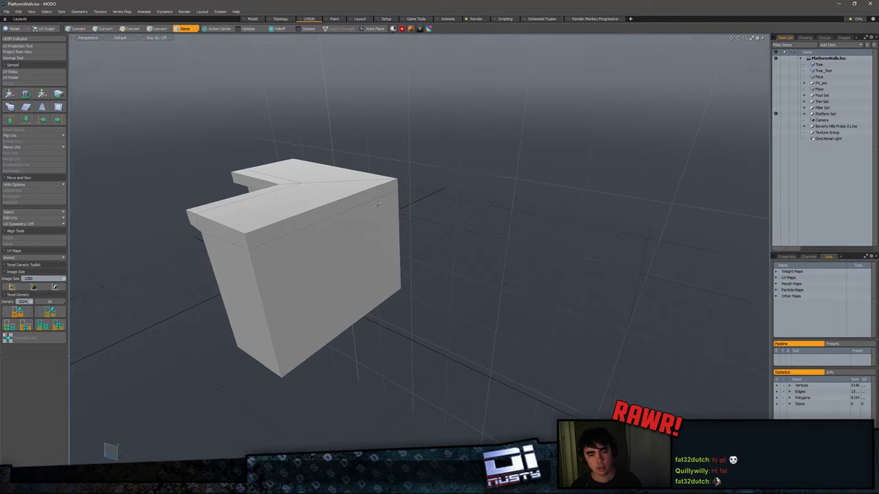
Step: Expand the Platform Set, hide the inner corner wall and the high-poly straight wall, and show PlatformWallStright_5m instead
alt+drag(288, 151, 616, 162)
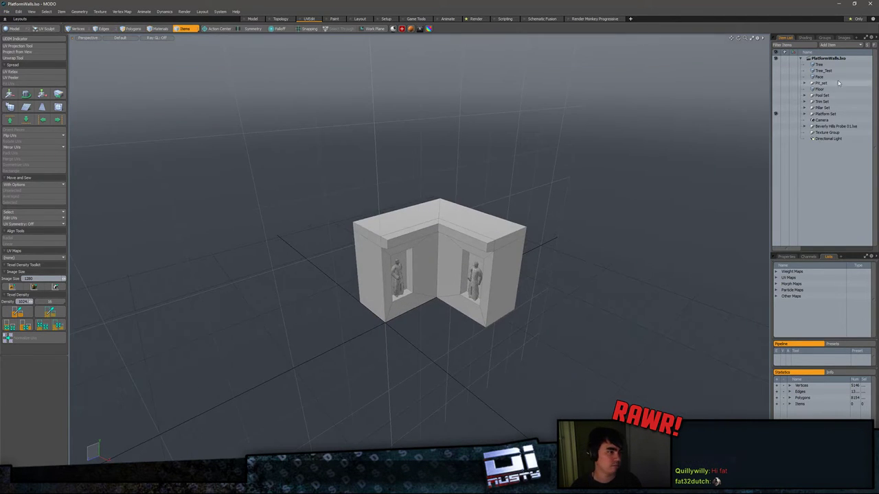
alt+drag(670, 201, 575, 232)
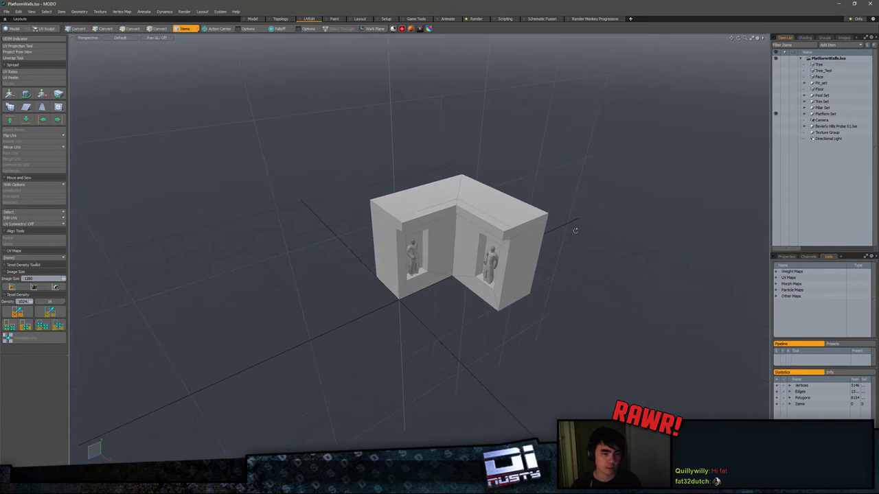
click(805, 115)
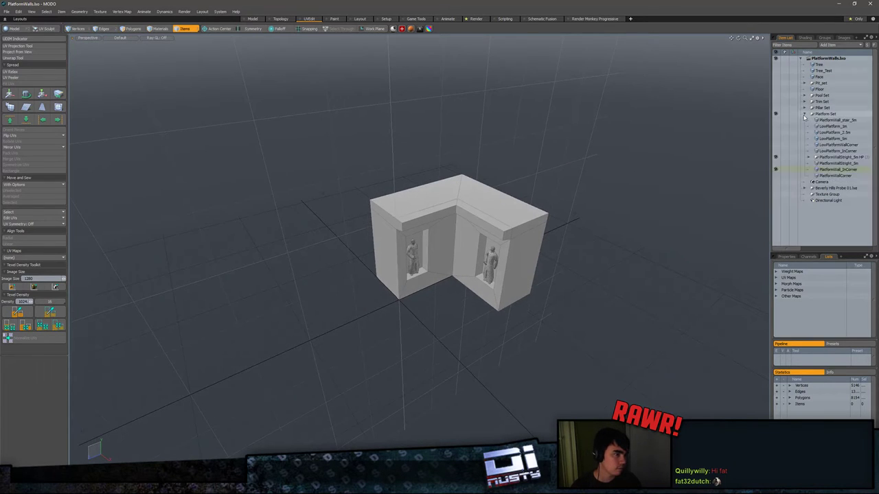
click(776, 170)
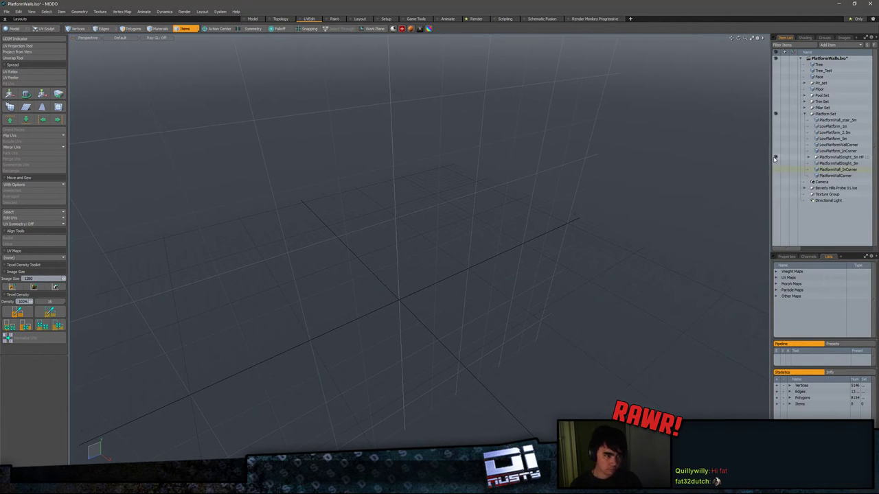
click(776, 163)
click(776, 164)
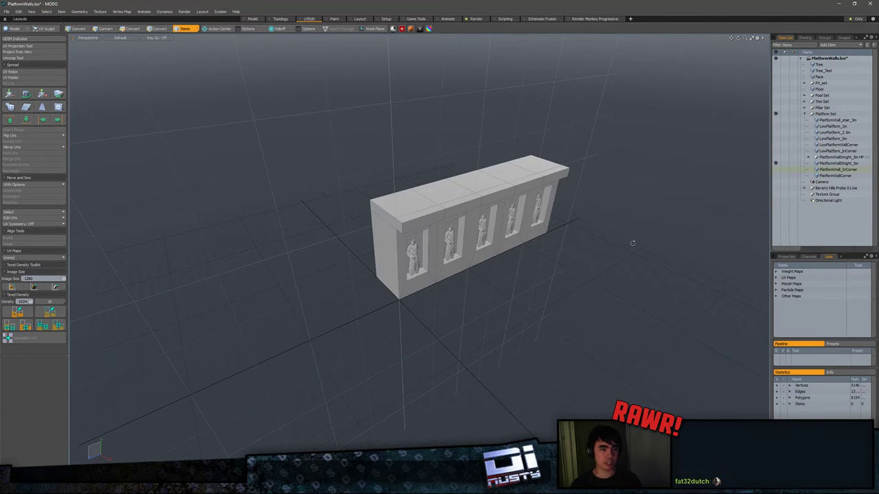
Step: Select the straight 5 m wall module and activate polygon selection with nothing selected
alt+drag(633, 243, 401, 274)
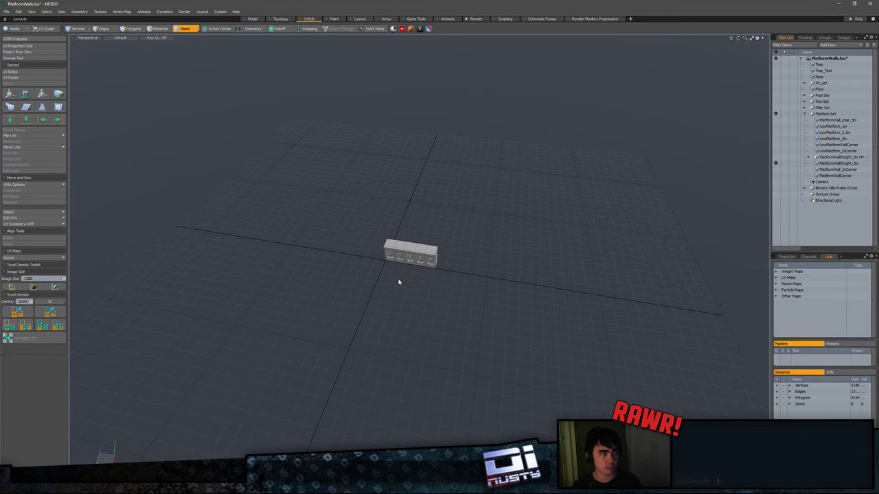
ctrl+alt+drag(385, 276, 407, 272)
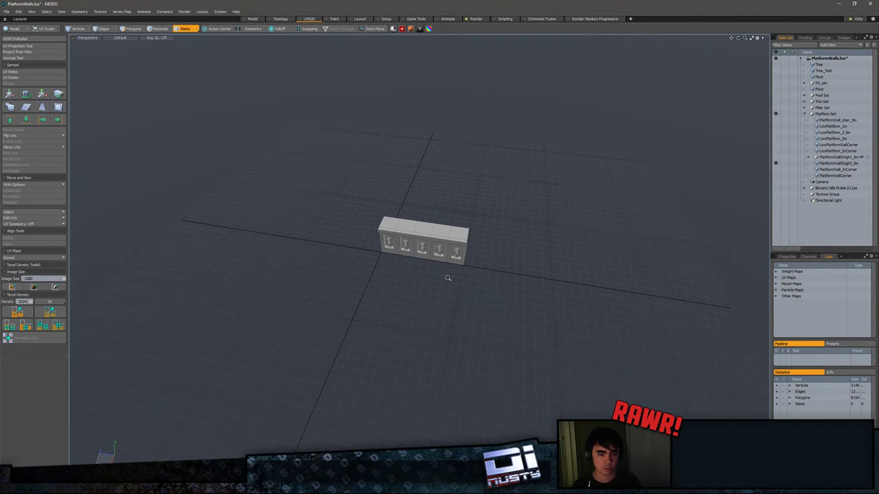
ctrl+alt+drag(447, 278, 505, 268)
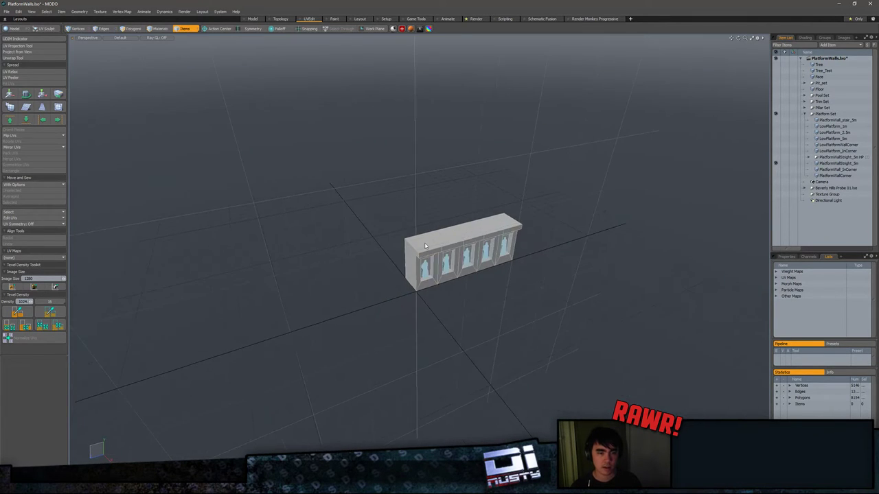
click(425, 246)
key(3)
ctrl+alt+drag(425, 246, 457, 248)
alt+drag(457, 249, 534, 245)
key(Escape)
Step: Examine the wall module's overhanging top ledge and statue niches from the end, the front and below
drag(380, 243, 396, 187)
alt+drag(416, 224, 467, 199)
click(527, 136)
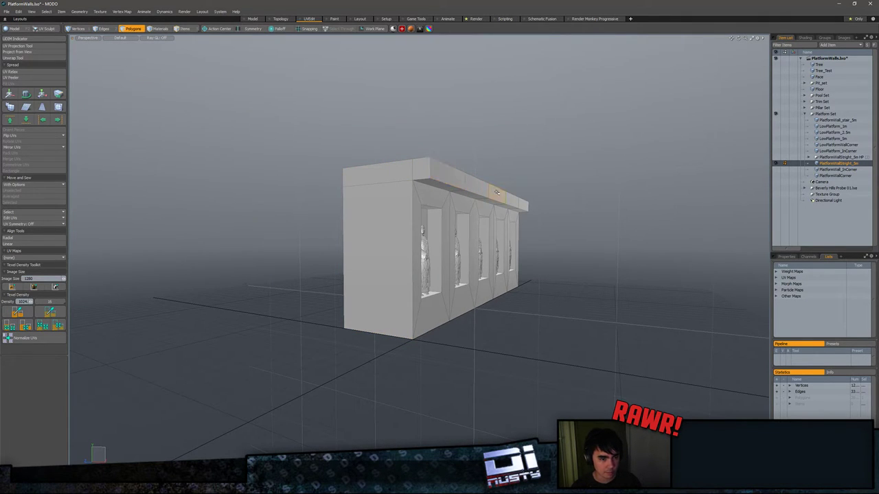
mouse_move(529, 206)
mouse_down()
mouse_move(437, 169)
mouse_move(482, 201)
mouse_move(492, 230)
mouse_move(435, 147)
mouse_move(457, 192)
mouse_move(450, 180)
mouse_move(529, 264)
mouse_move(492, 146)
mouse_up()
scroll(457, 193, up, 2)
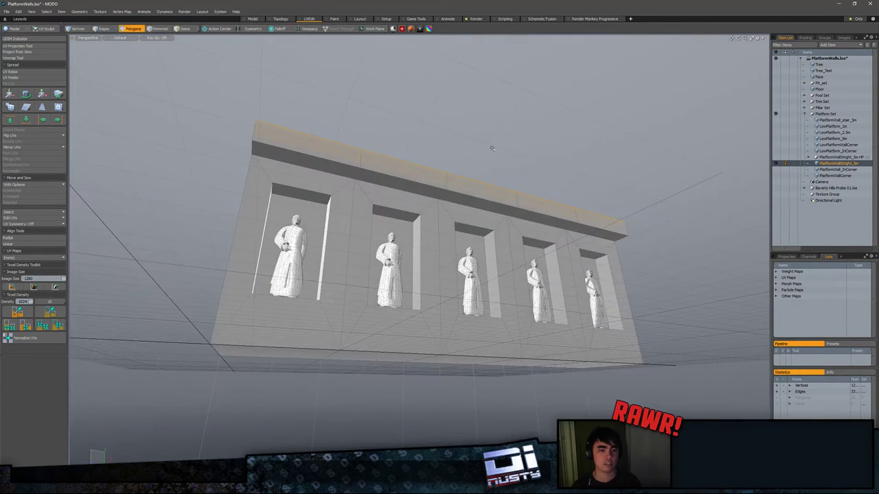
click(493, 148)
alt+drag(421, 164, 468, 193)
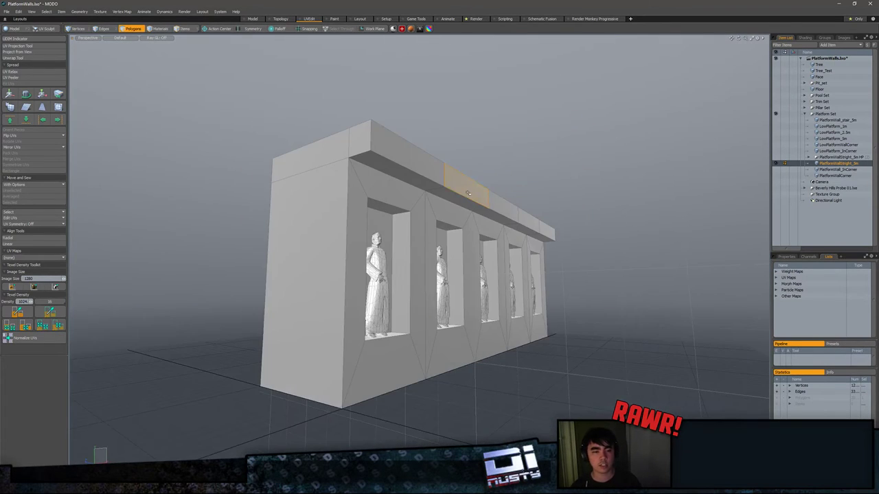
click(420, 157)
mouse_move(382, 237)
alt+mouse_down()
mouse_move(371, 254)
mouse_move(358, 242)
alt+mouse_up()
Step: Select the complete meshes of all five statues in the straight wall's niches and delete them
double_click(371, 256)
mouse_move(362, 235)
right_down()
mouse_move(320, 369)
mouse_move(374, 329)
right_up()
alt+drag(434, 278, 375, 281)
shift+double_click(371, 278)
shift+double_click(455, 272)
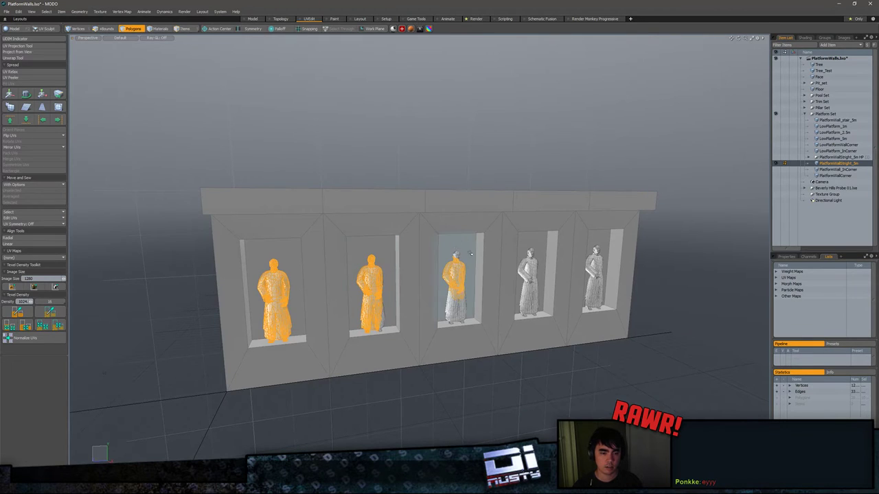
shift+click(530, 272)
shift+click(596, 271)
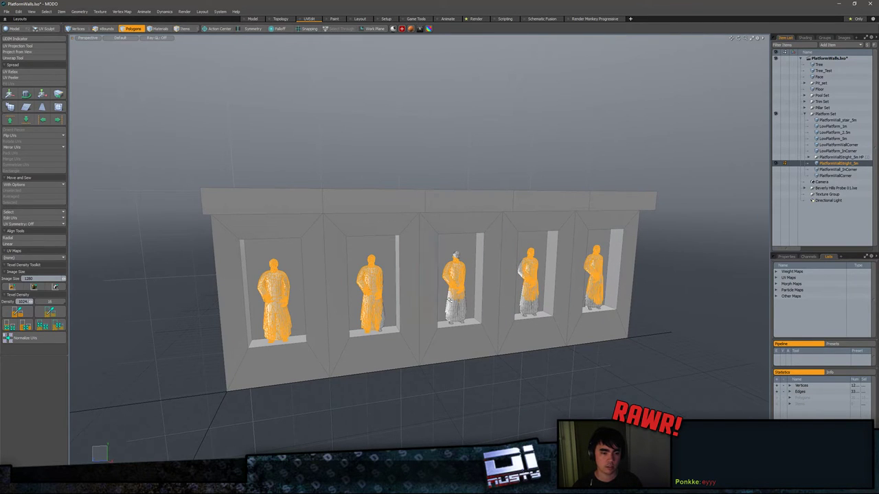
shift+double_click(453, 316)
mouse_move(431, 239)
right_down()
mouse_move(310, 244)
mouse_move(330, 349)
mouse_move(711, 228)
mouse_move(693, 225)
right_up()
shift+double_click(534, 336)
ctrl+double_click(520, 335)
mouse_move(520, 335)
alt+mouse_down()
mouse_move(568, 370)
mouse_move(572, 334)
mouse_move(603, 318)
mouse_move(640, 320)
mouse_move(617, 331)
alt+mouse_up()
key(Delete)
click(416, 293)
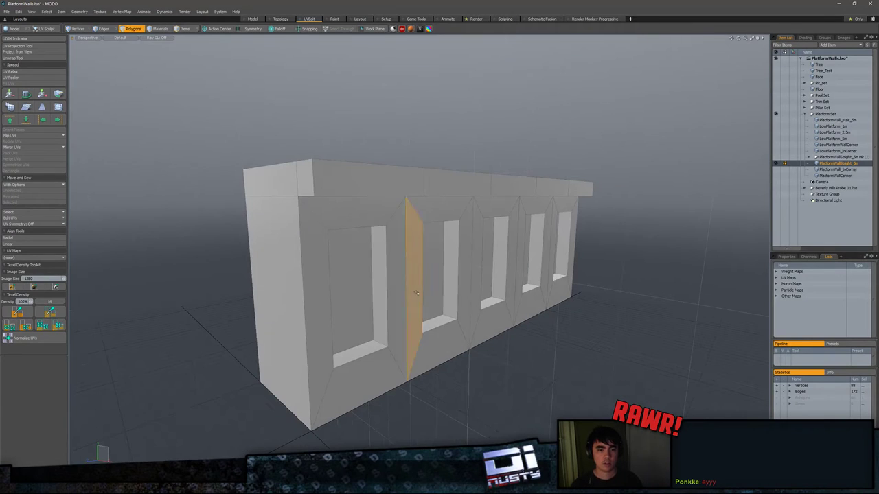
alt+drag(450, 291, 336, 295)
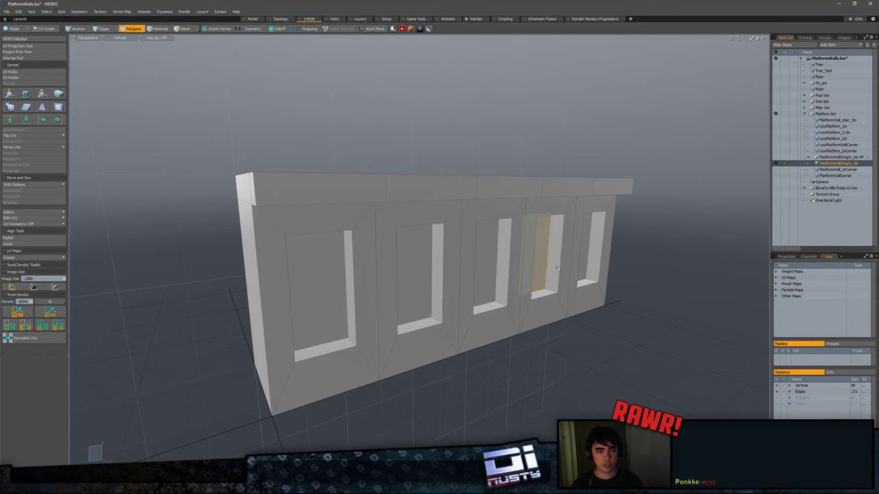
alt+drag(587, 273, 633, 281)
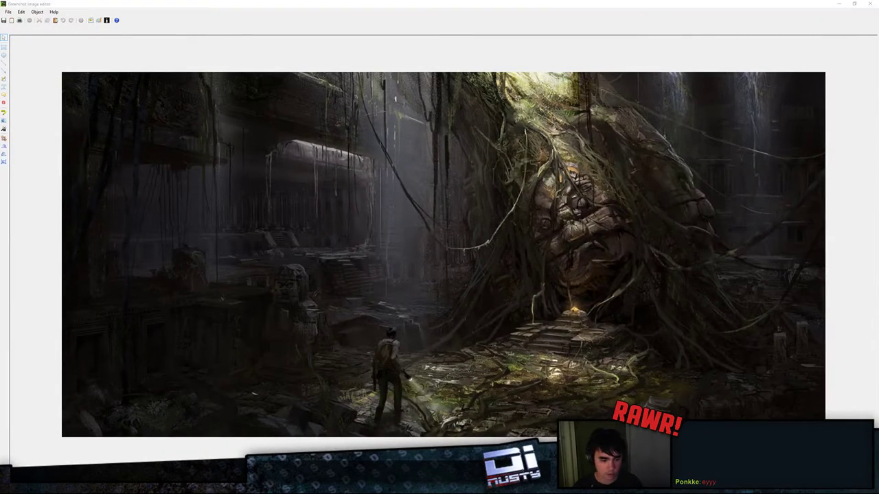
Step: Switch to Photoshop and hide the line sketch on Layer 4, framing the carved wall in the concept's lower-left corner
key(alt+Tab)
key(ctrl+plus)
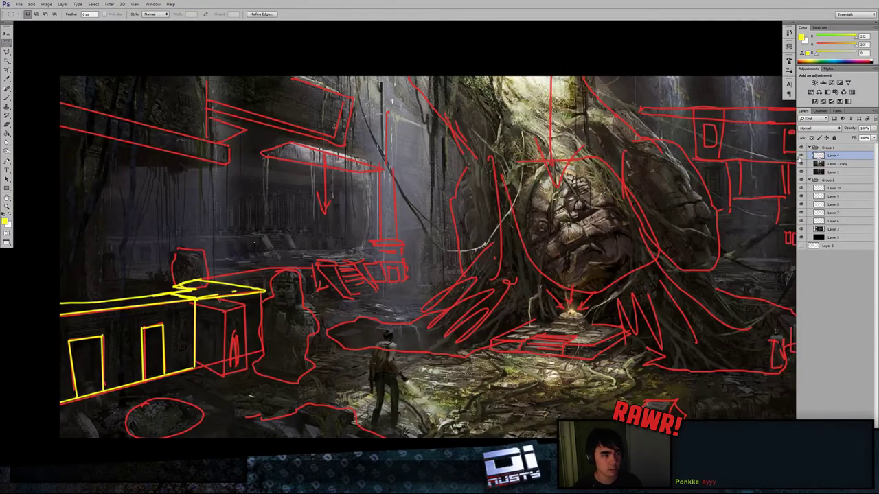
click(800, 156)
drag(354, 300, 574, 192)
key(ctrl+plus)
key(ctrl+plus)
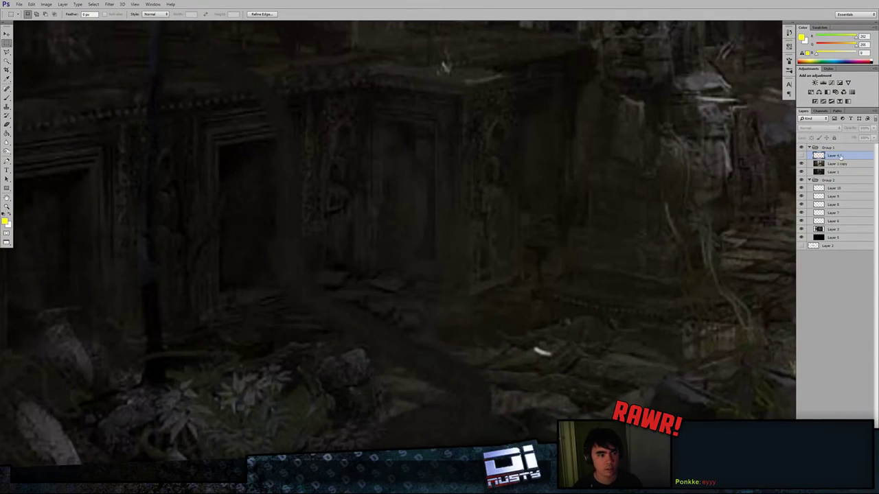
Step: Set the opacity of Layer 1 copy to 100%
click(838, 164)
drag(862, 135, 876, 133)
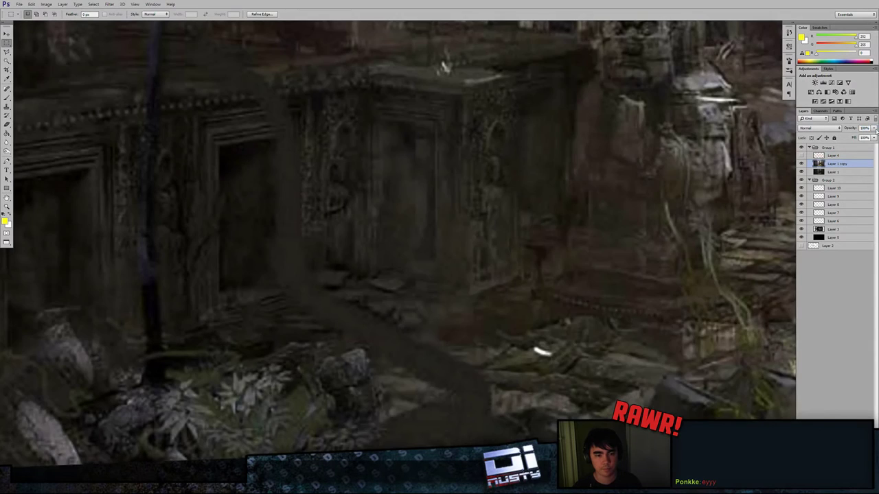
key(ctrl+minus)
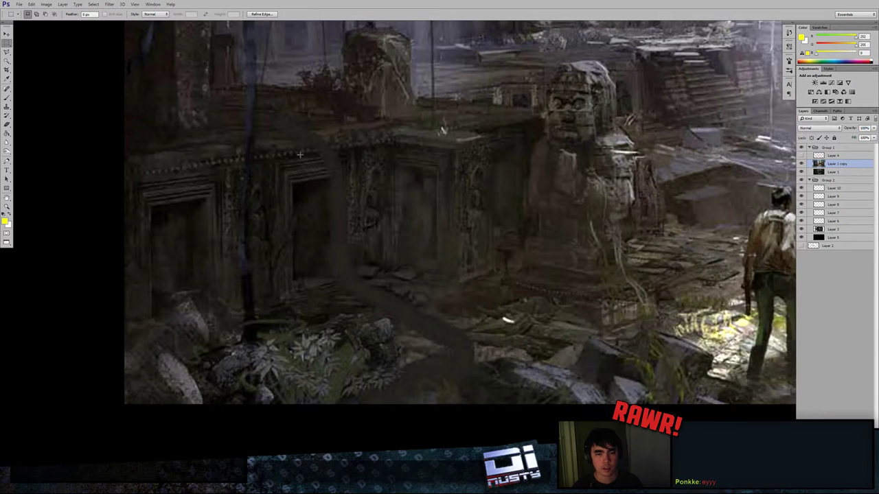
Step: Examine the carved wall's recessed niches, pillars and trim in the concept art, and the stairs and tree area beyond
drag(343, 148, 170, 173)
click(240, 191)
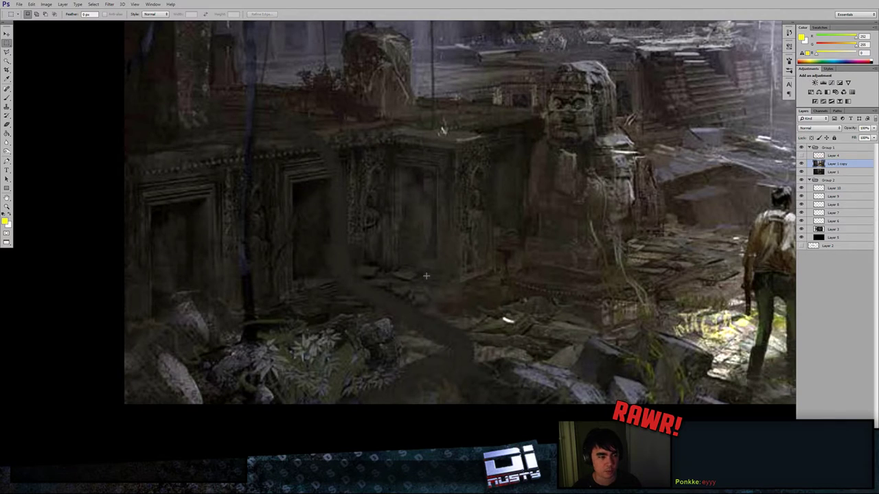
drag(429, 276, 398, 276)
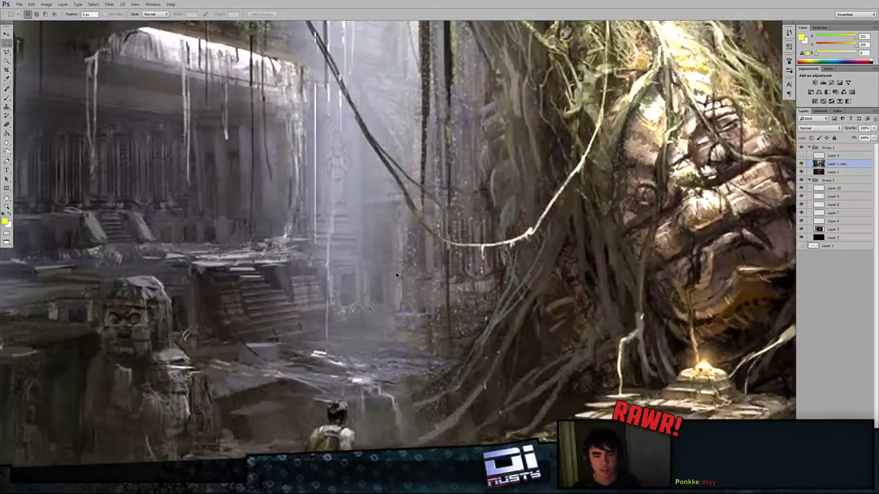
drag(341, 273, 754, 100)
drag(336, 280, 388, 257)
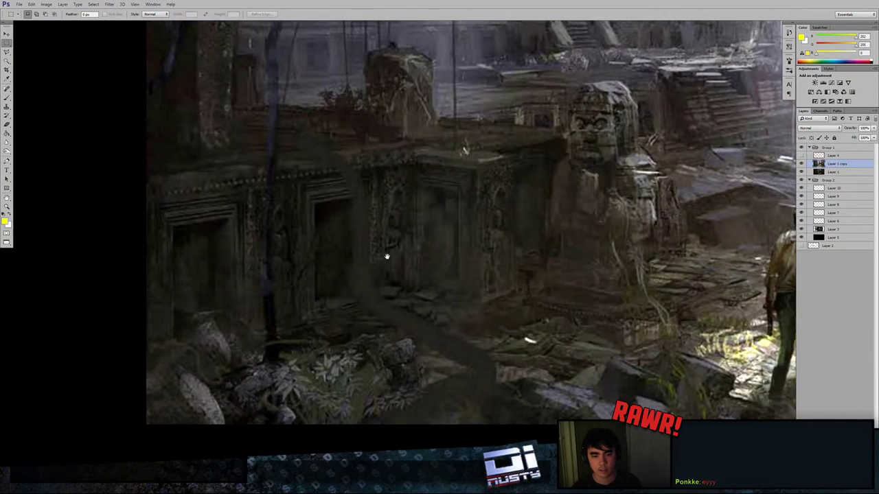
key(ctrl+plus)
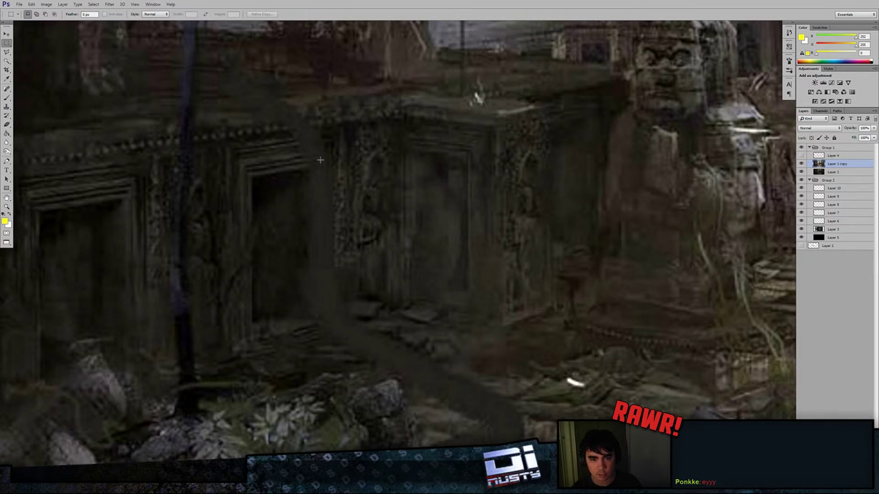
Step: Switch to MODO and examine the straight wall's end face and empty niches, then clear the polygon selection
key(alt+Tab)
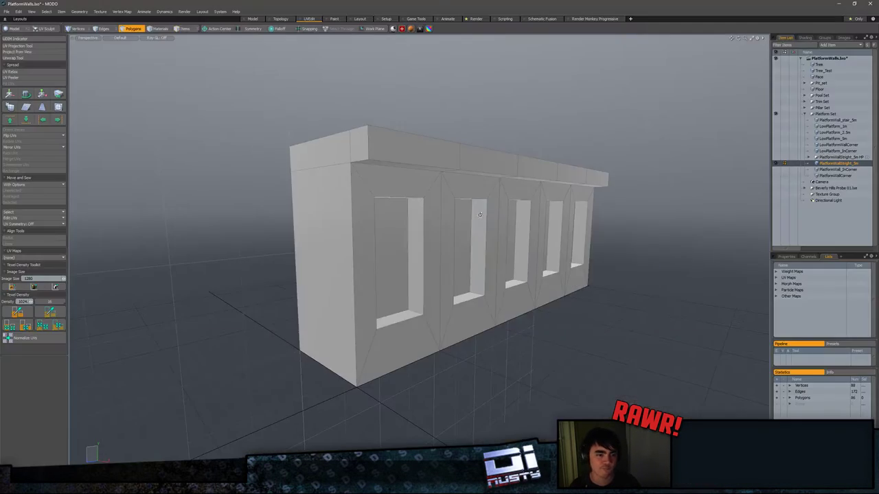
alt+drag(480, 214, 386, 295)
click(308, 309)
alt+drag(309, 310, 354, 327)
click(247, 293)
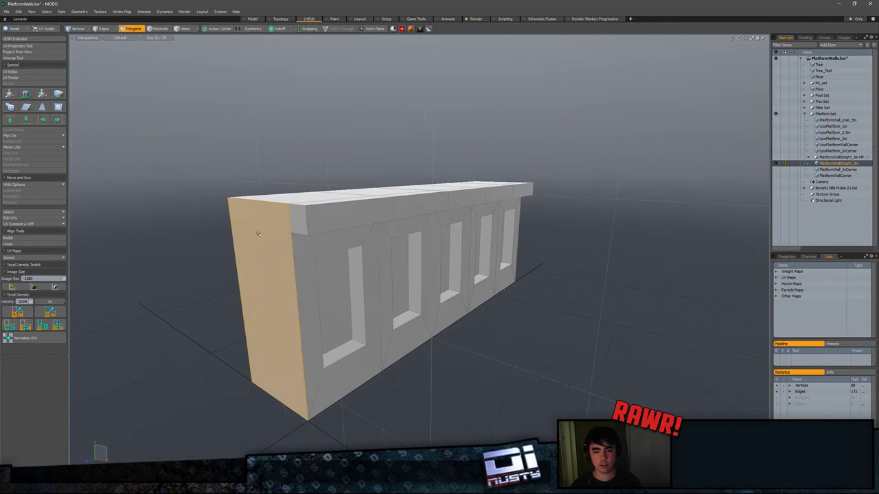
alt+drag(300, 253, 257, 287)
alt+drag(440, 301, 368, 312)
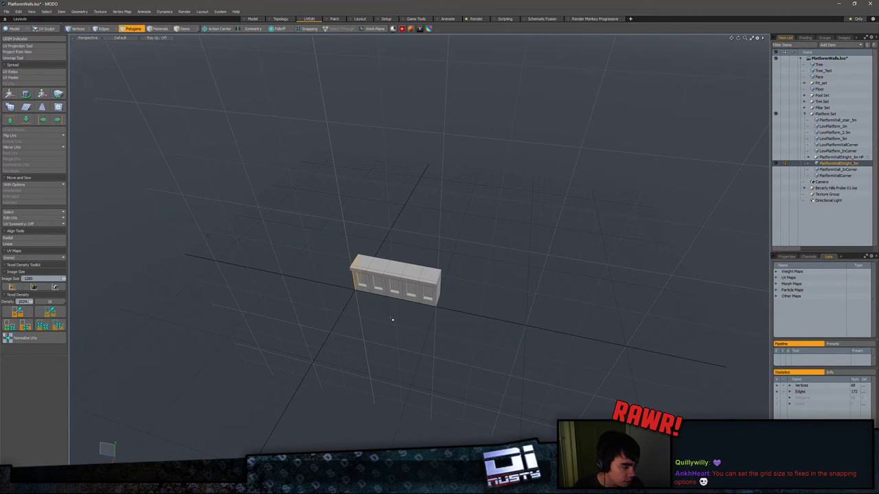
alt+drag(393, 320, 400, 326)
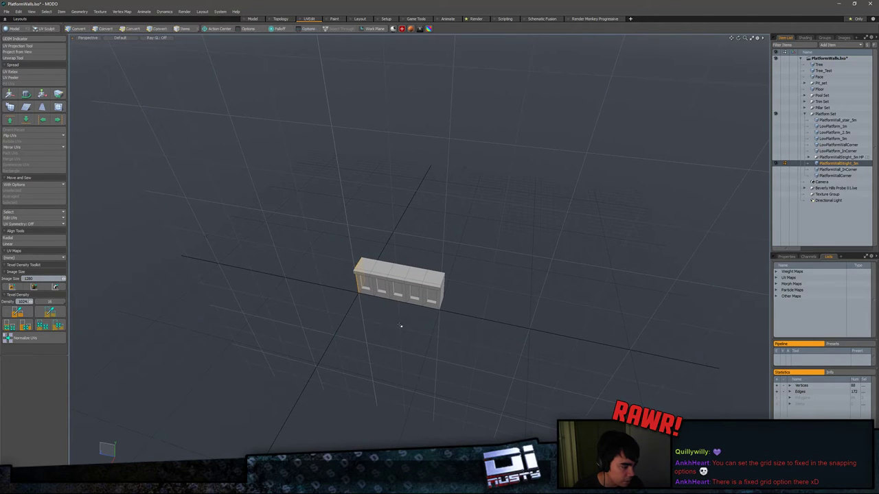
click(401, 326)
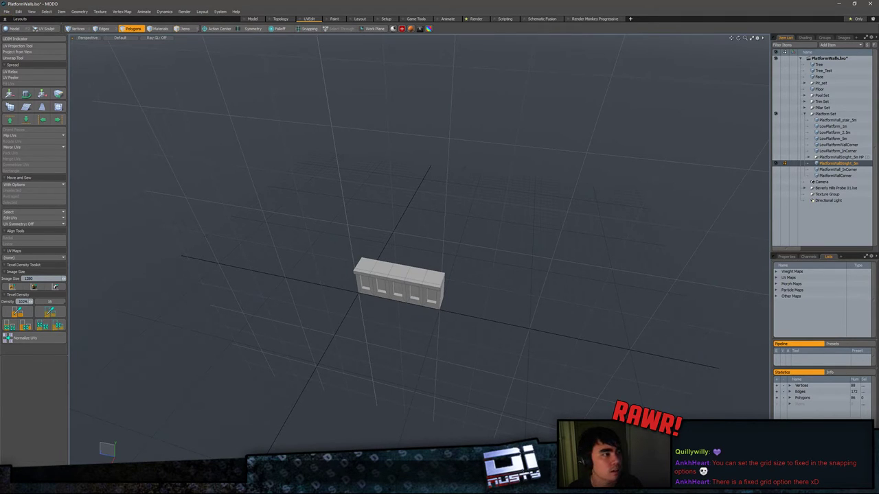
Step: In the snapping options, set Coordinate Rounding to Fixed with a fixed increment of 1 m
key(F11)
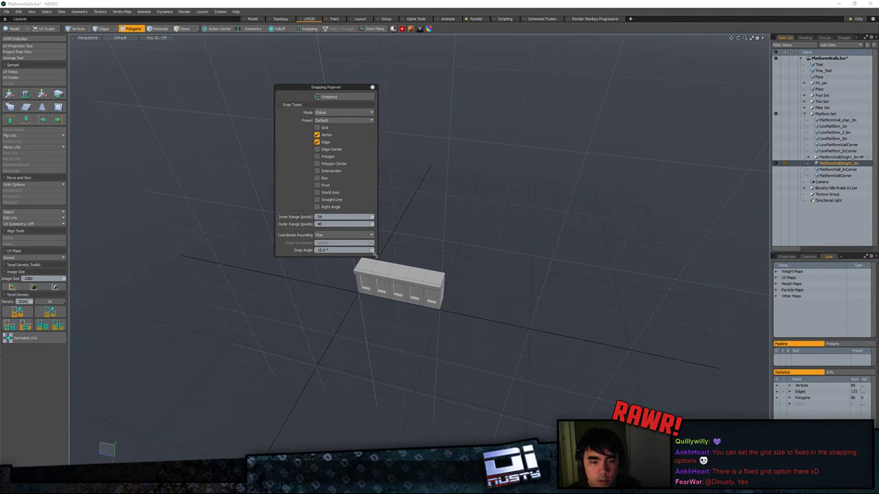
mouse_move(375, 255)
mouse_down()
mouse_move(378, 273)
mouse_move(363, 245)
mouse_up()
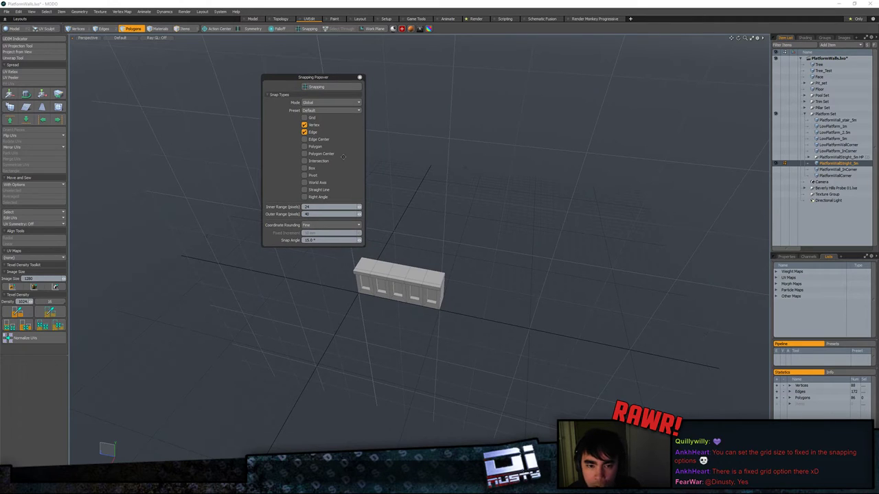
click(344, 225)
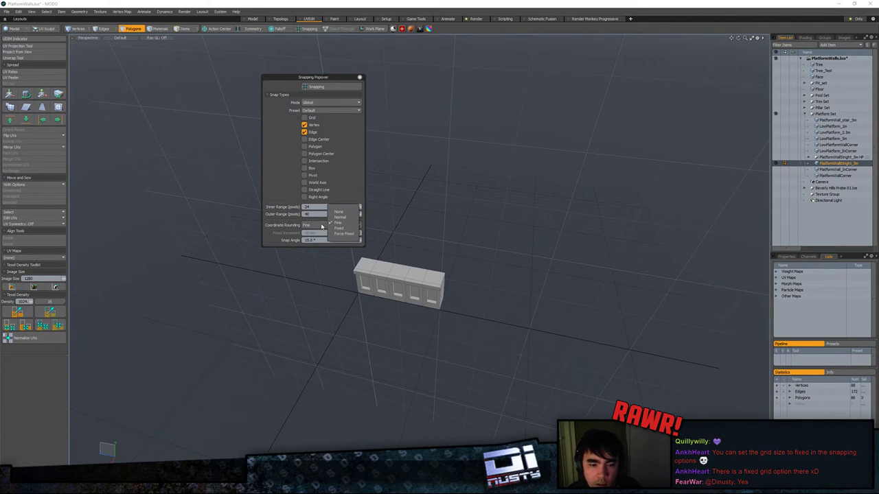
click(343, 229)
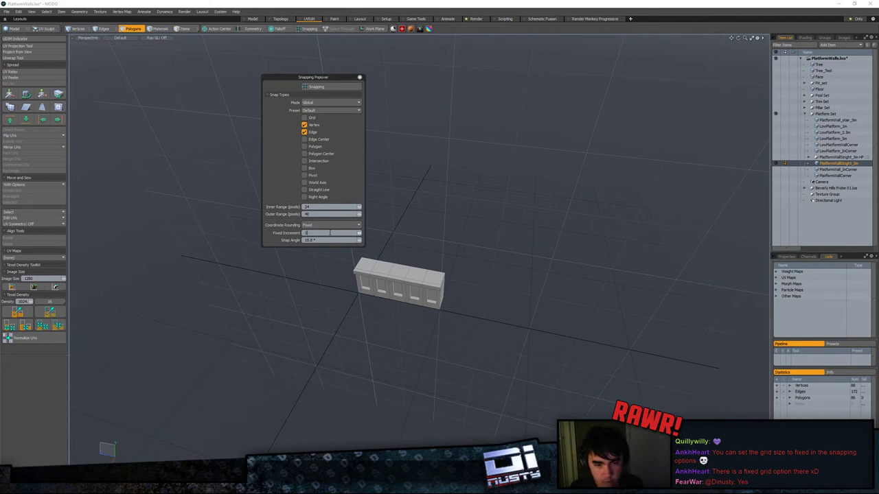
key(Return)
alt+drag(407, 254, 482, 258)
alt+drag(482, 258, 471, 219)
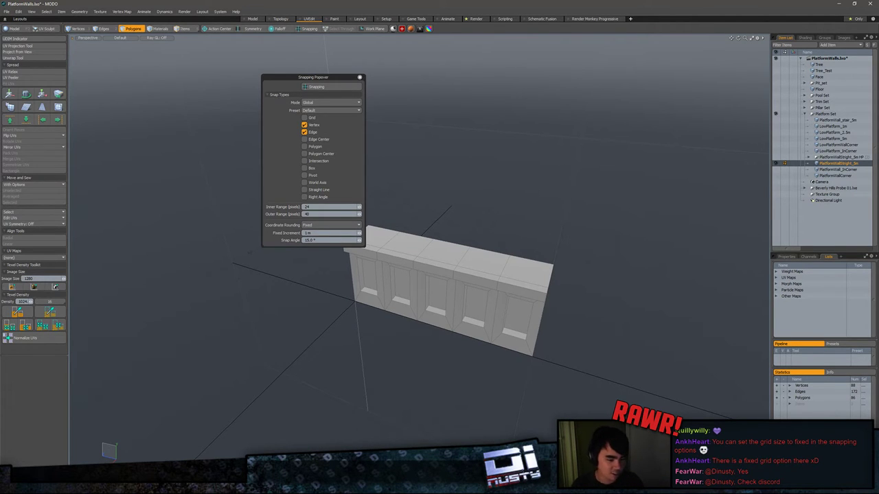
Step: Switch to Discord, move its window off the workspace, return to MODO and dismiss the snapping options
key(alt+Tab)
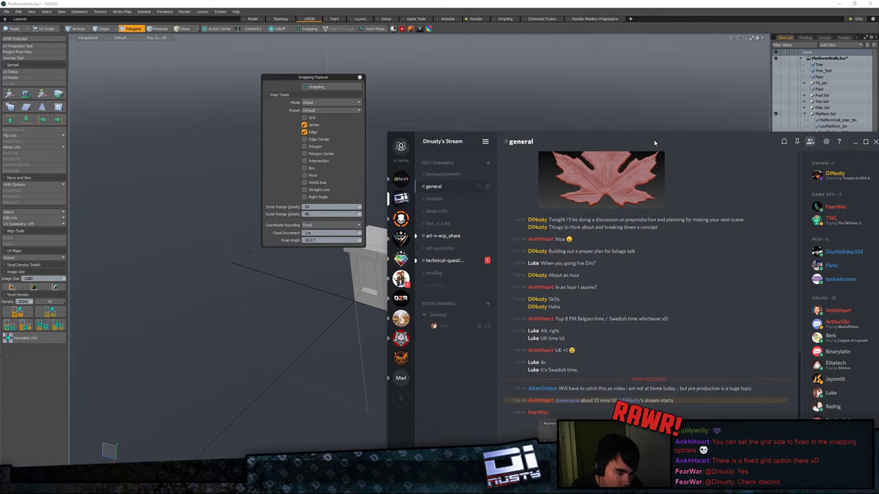
drag(653, 139, 878, 15)
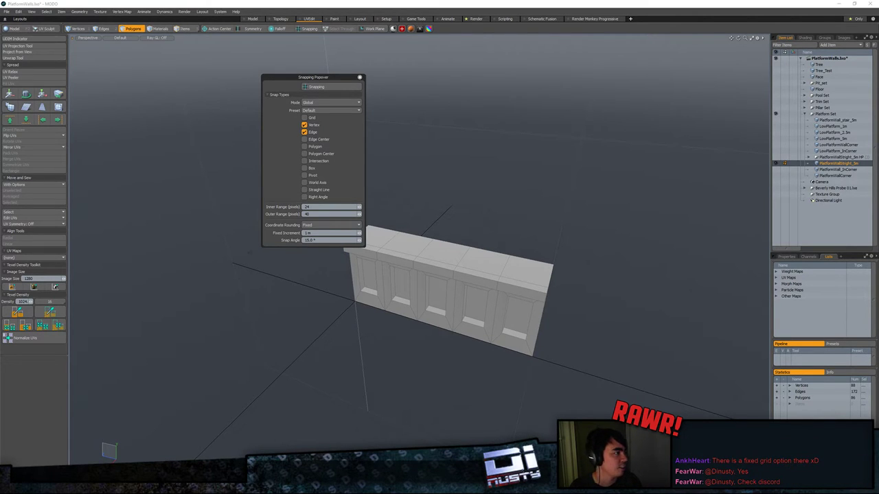
click(471, 2)
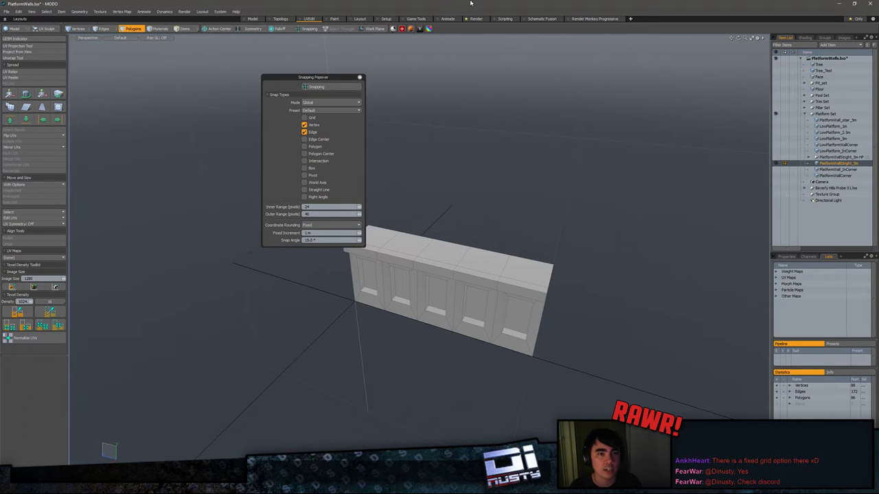
alt+drag(491, 69, 502, 110)
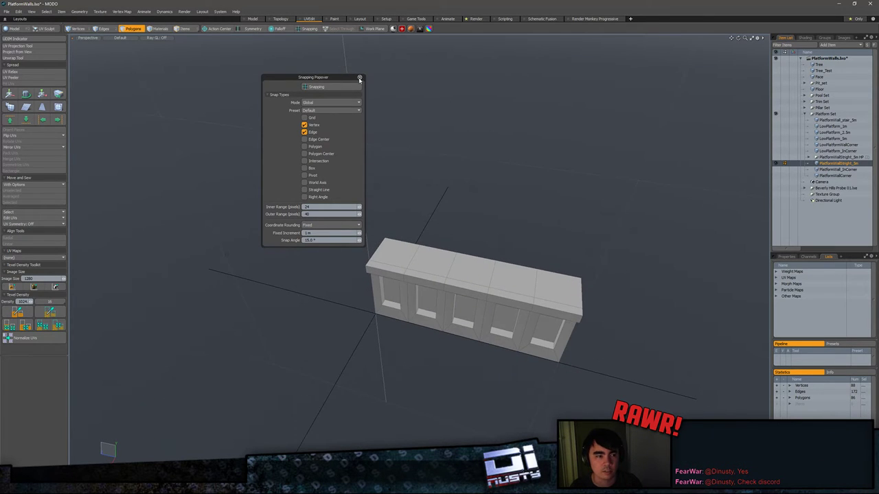
click(359, 79)
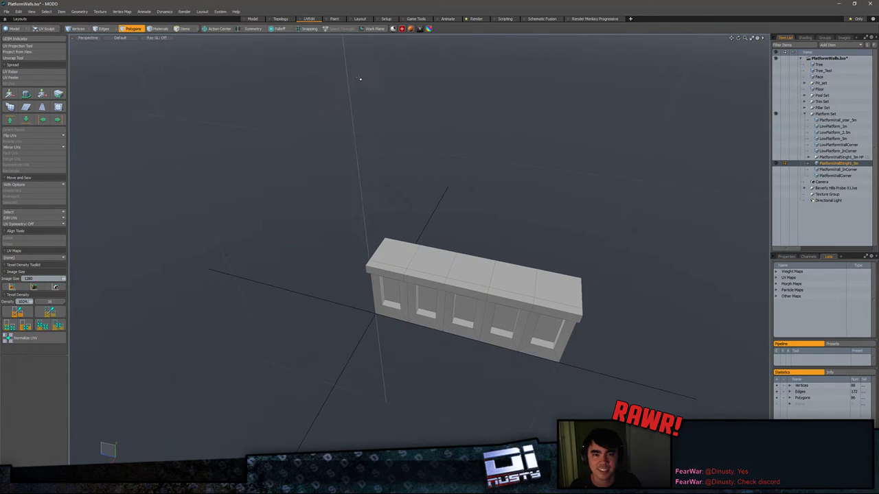
Step: Reopen the snapping options and move them aside so the wall and grid stay visible
click(306, 31)
click(309, 31)
alt+click(313, 30)
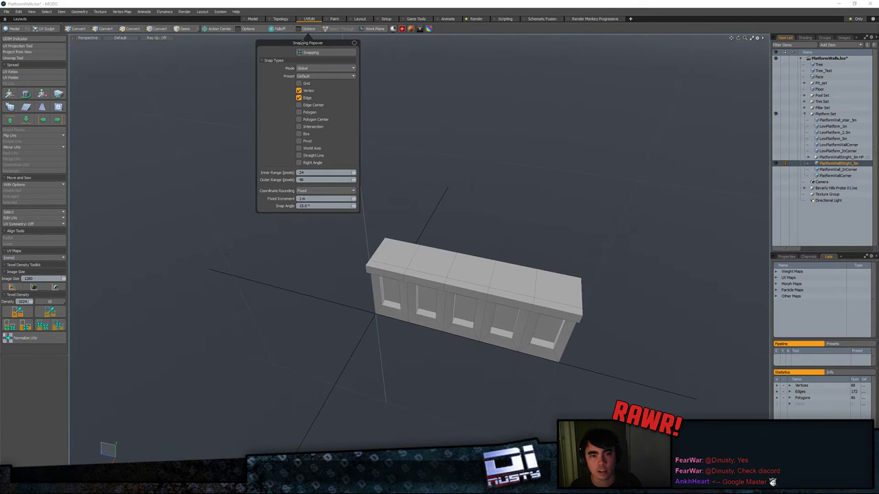
drag(331, 44, 196, 73)
ctrl+alt+drag(320, 103, 373, 76)
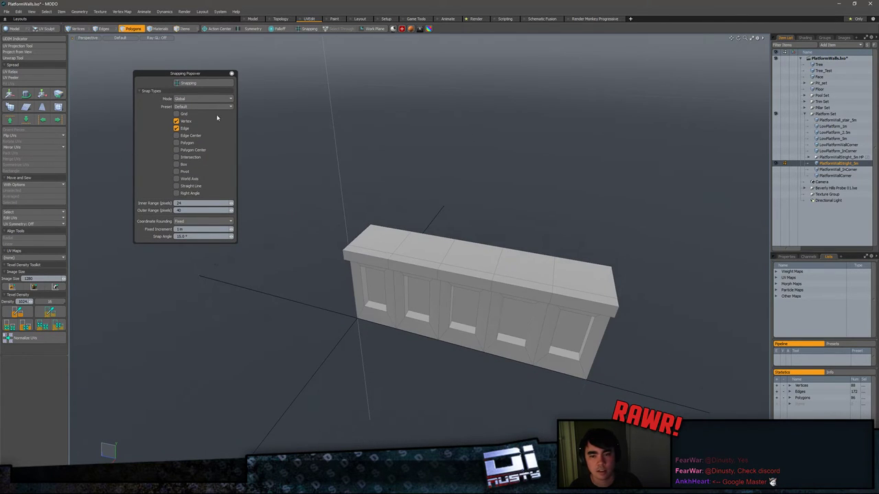
Step: Try Coordinate Rounding set to None while viewing the grid, and set it back to Fixed
click(193, 222)
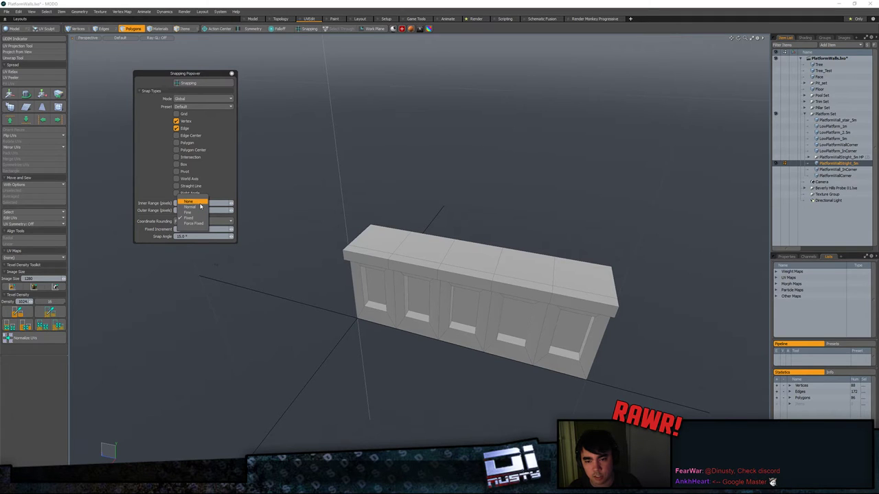
click(198, 202)
alt+drag(317, 195, 201, 226)
click(201, 222)
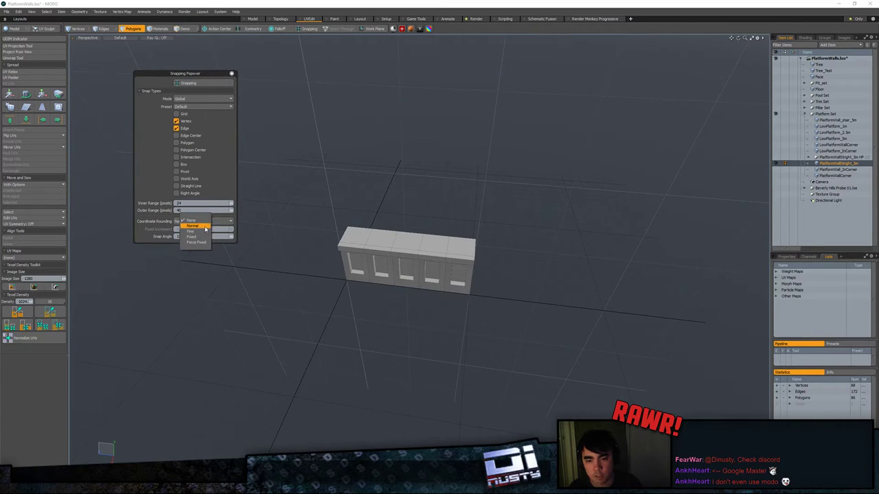
click(203, 237)
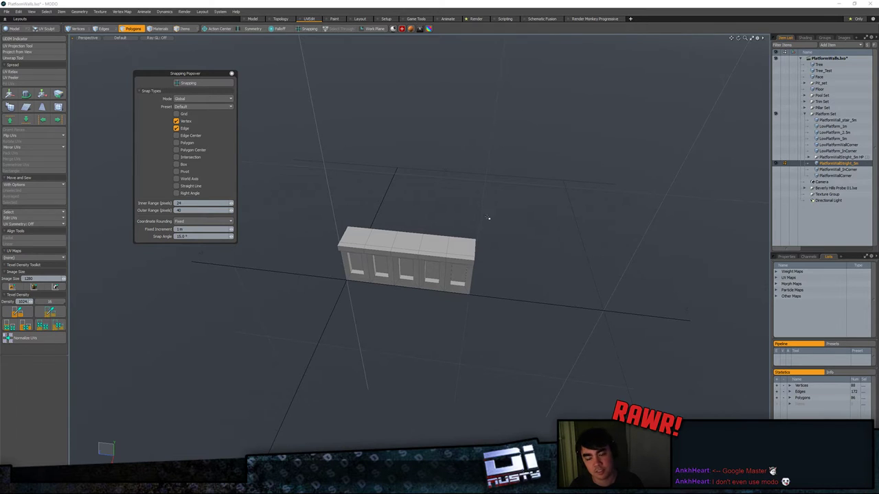
Step: Set Coordinate Rounding to Force Fixed and check the grid from farther away
alt+shift+drag(481, 280, 508, 282)
mouse_move(493, 241)
ctrl+alt+mouse_down()
mouse_move(435, 235)
mouse_move(486, 254)
ctrl+alt+mouse_up()
click(213, 220)
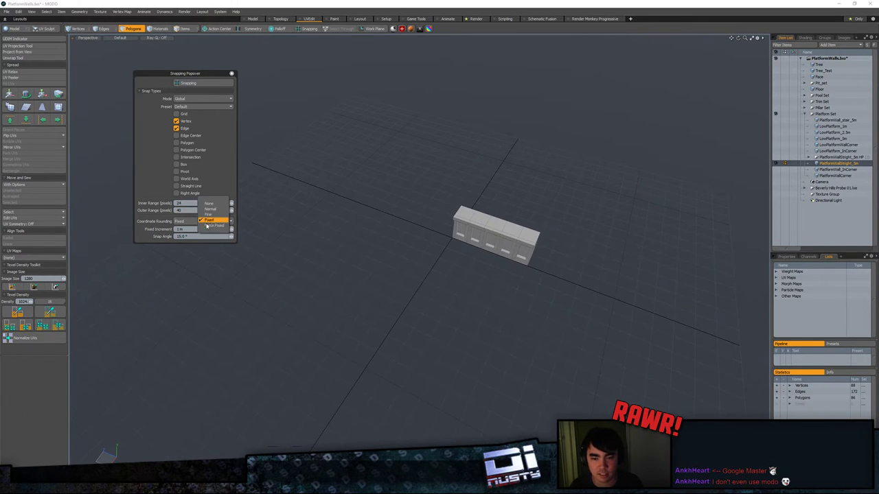
click(221, 226)
ctrl+alt+drag(424, 264, 381, 253)
alt+shift+drag(381, 253, 490, 255)
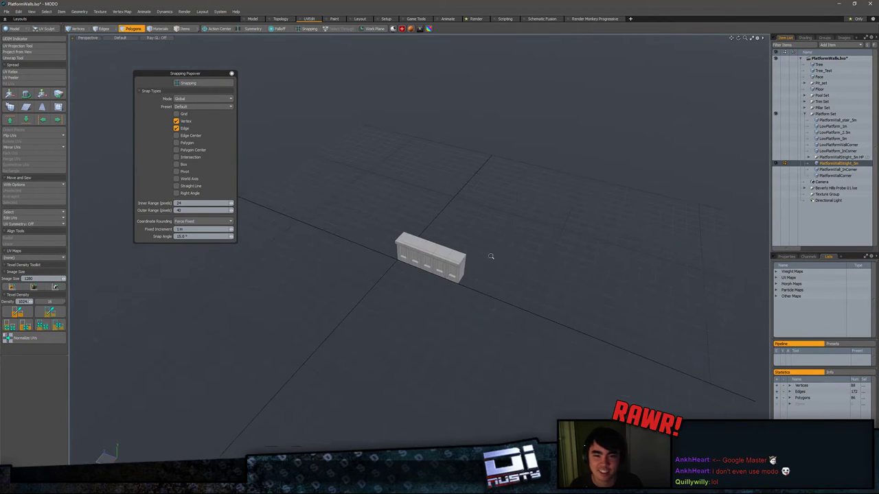
Step: Turn off Vertex and Edge snapping and move the snapping options off the workspace
drag(193, 75, 878, 59)
alt+drag(440, 264, 449, 272)
drag(878, 158, 324, 102)
scroll(384, 116, up, 2)
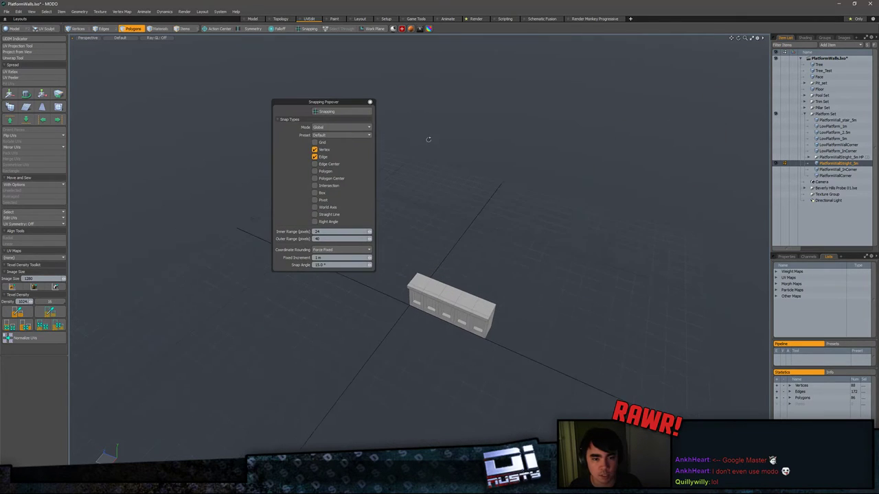
click(322, 150)
click(323, 157)
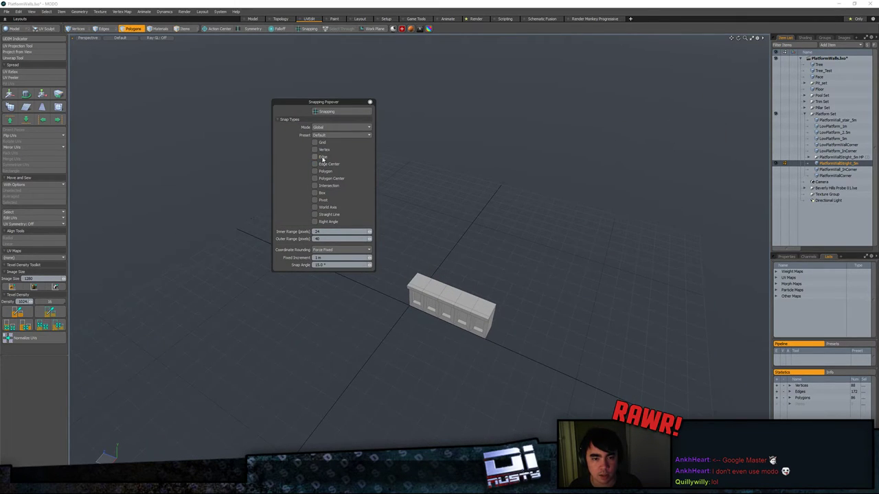
drag(324, 157, 320, 145)
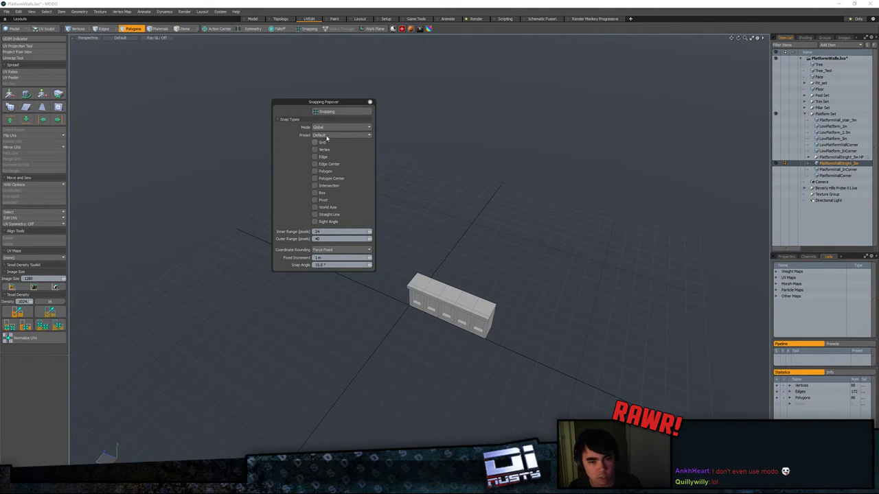
click(324, 158)
drag(326, 102, 878, 158)
Step: Frame the whole straight wall in the viewport and clear its polygon selection
alt+shift+drag(563, 234, 529, 206)
alt+drag(529, 206, 492, 232)
double_click(422, 304)
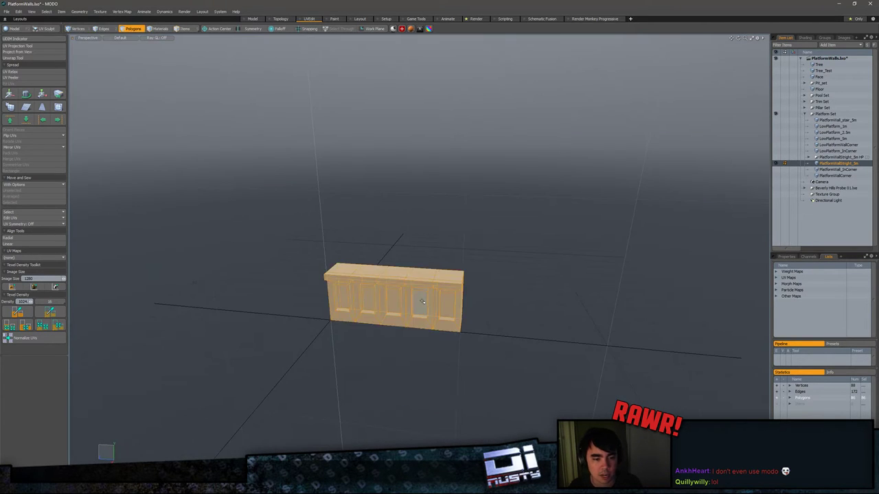
key(shift+a)
alt+drag(422, 305, 402, 330)
click(402, 331)
alt+drag(455, 347, 689, 306)
key(3)
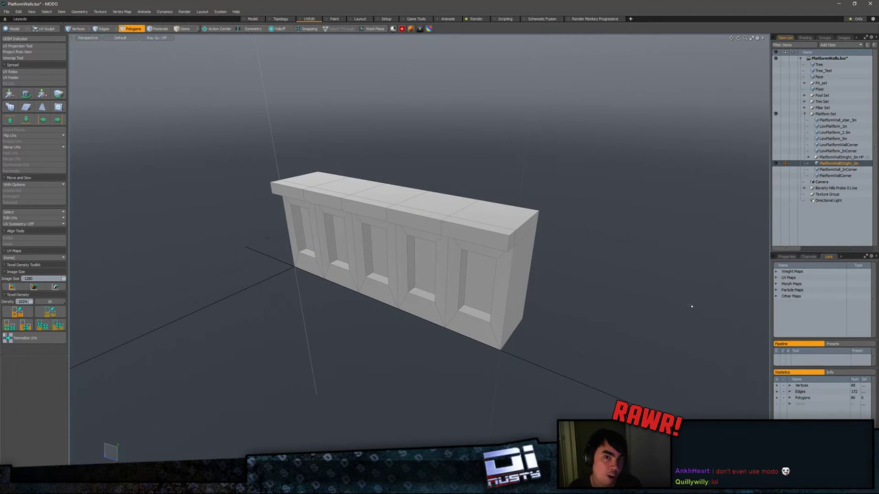
Step: Select the polygons of the wall's end face to examine its profile, and clear the selection
alt+drag(652, 299, 483, 292)
click(483, 231)
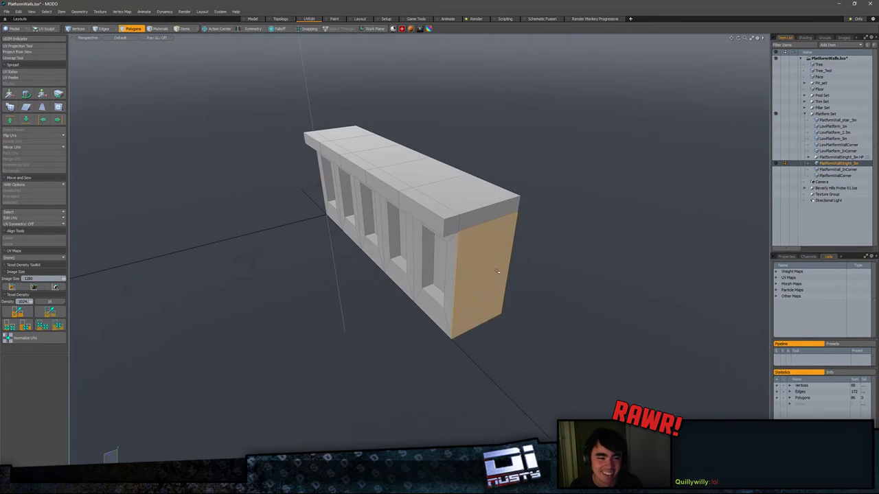
mouse_move(480, 221)
mouse_down()
mouse_move(463, 224)
mouse_move(486, 252)
mouse_up()
scroll(487, 288, down, 2)
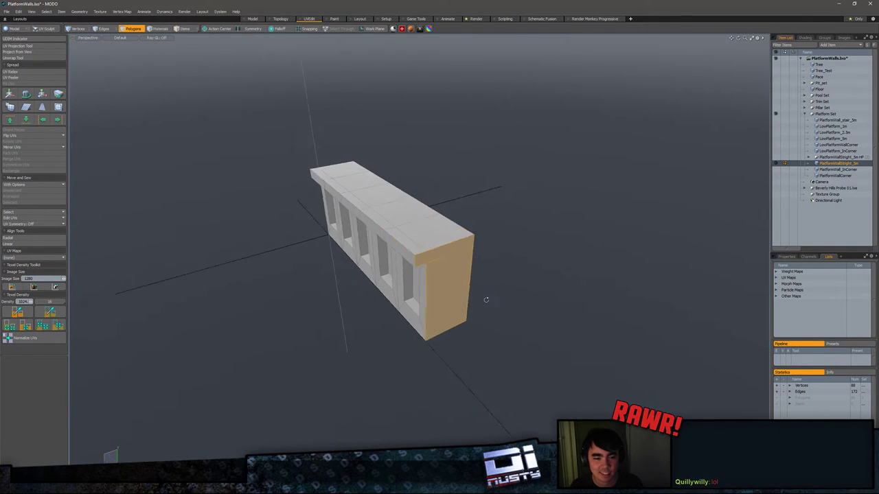
alt+drag(487, 299, 553, 292)
click(551, 346)
Step: Select the entire straight wall and examine it against the grid from above and from its opposite end
alt+shift+drag(551, 345, 525, 358)
alt+drag(514, 292, 509, 283)
double_click(459, 252)
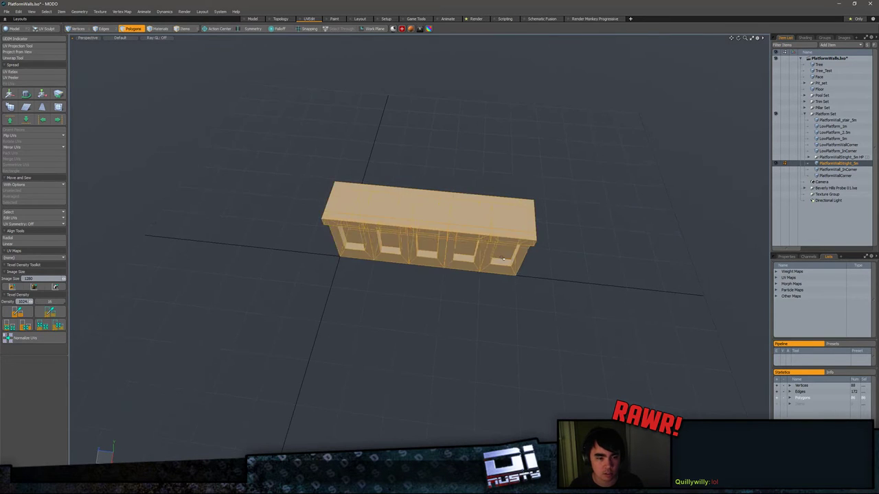
alt+shift+drag(431, 261, 473, 264)
ctrl+alt+drag(473, 263, 544, 219)
middle_drag(411, 178, 459, 235)
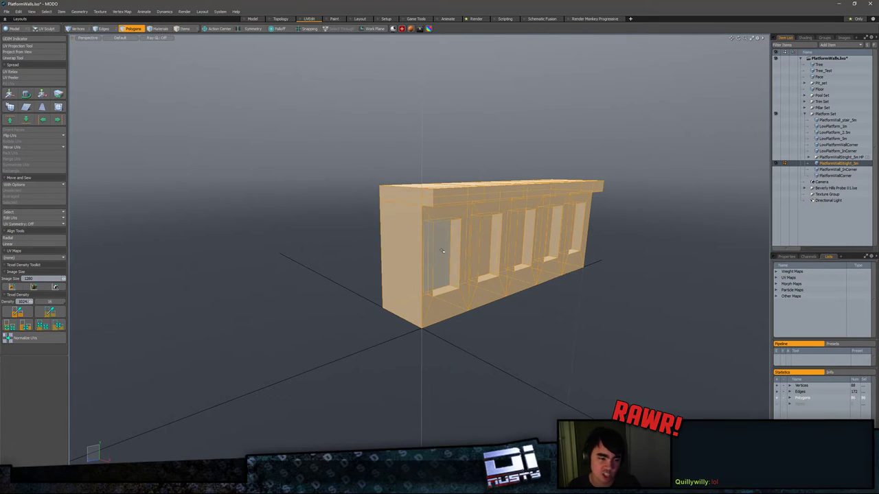
Step: Activate the Dimensions Tool and measure the panel polygon below the first niche
click(400, 249)
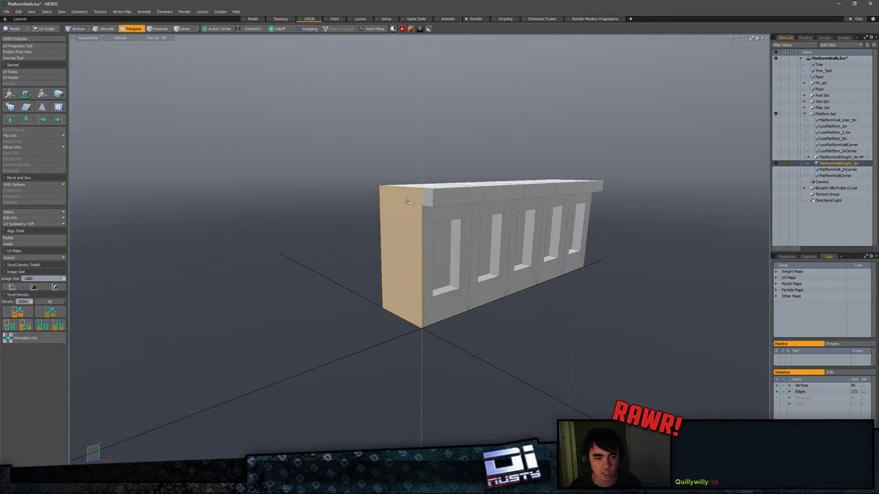
click(79, 11)
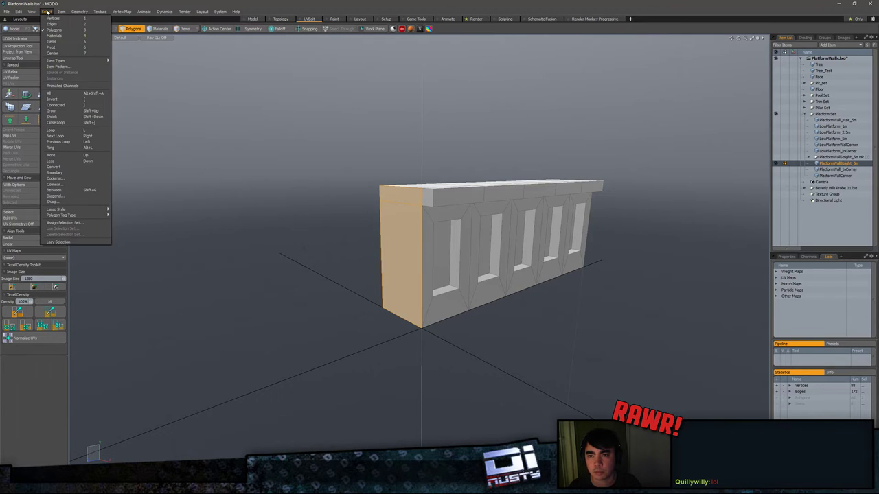
mouse_move(69, 13)
mouse_move(32, 13)
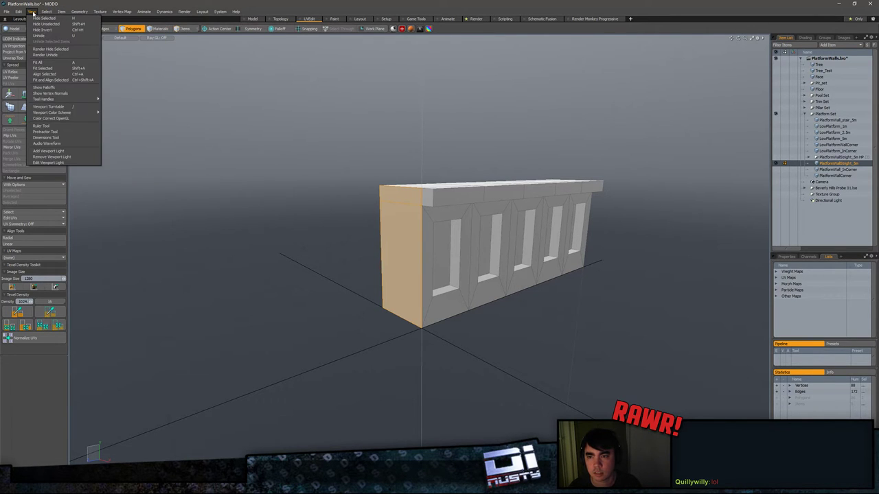
click(72, 138)
alt+drag(335, 242, 405, 348)
alt+drag(454, 372, 402, 338)
click(419, 339)
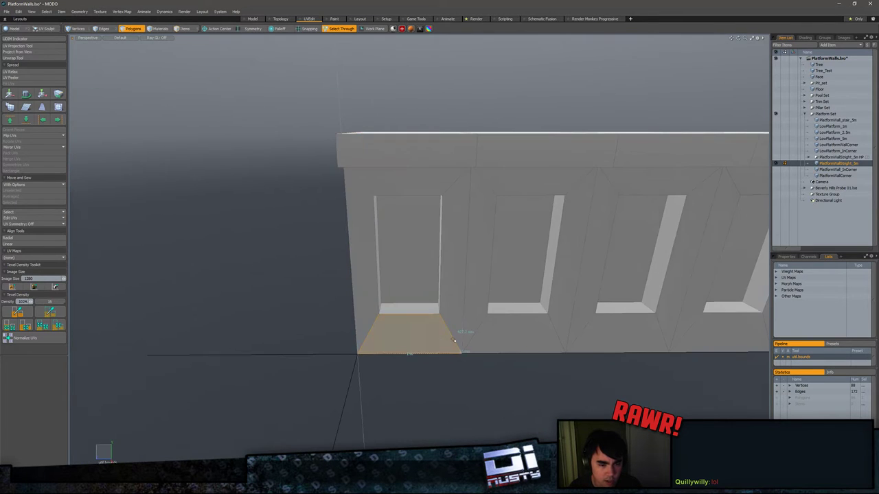
Step: Extend the measured selection across the front panel polygons around the first three niches
alt+shift+drag(465, 334, 369, 305)
shift+drag(260, 295, 576, 309)
alt+shift+drag(604, 310, 425, 305)
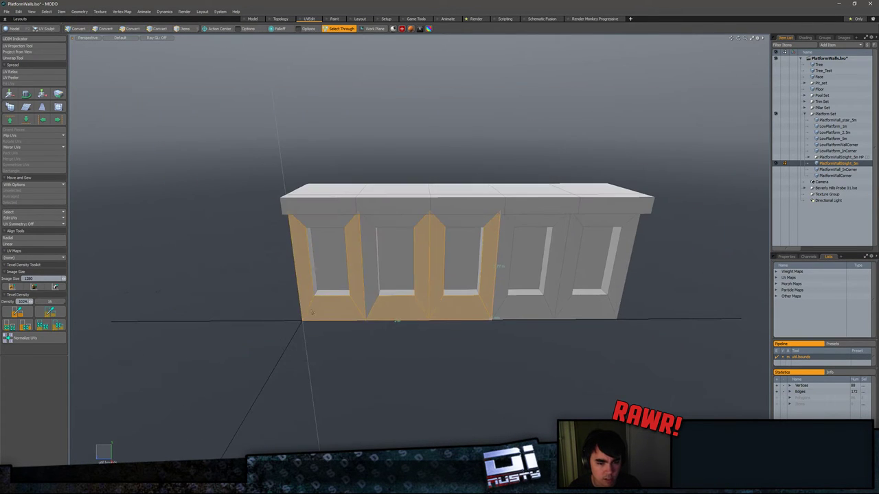
Step: Measure the wall between its two lower front corner vertices, and clear the vertex selection
key(1)
right_drag(300, 306, 311, 327)
shift+right_drag(610, 309, 624, 327)
mouse_move(512, 328)
alt+mouse_down()
mouse_move(505, 350)
mouse_move(515, 330)
alt+mouse_up()
alt+drag(515, 330, 540, 349)
alt+drag(439, 330, 489, 325)
click(511, 326)
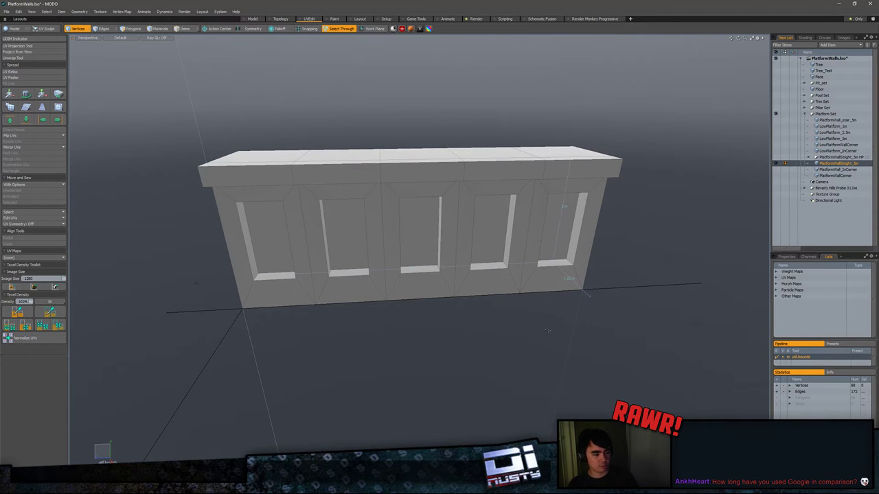
Step: Leave the Dimensions Tool, return to polygon mode and select the entire straight wall
alt+drag(527, 342, 552, 345)
key(space)
key(space)
double_click(483, 322)
click(531, 375)
double_click(448, 289)
click(570, 347)
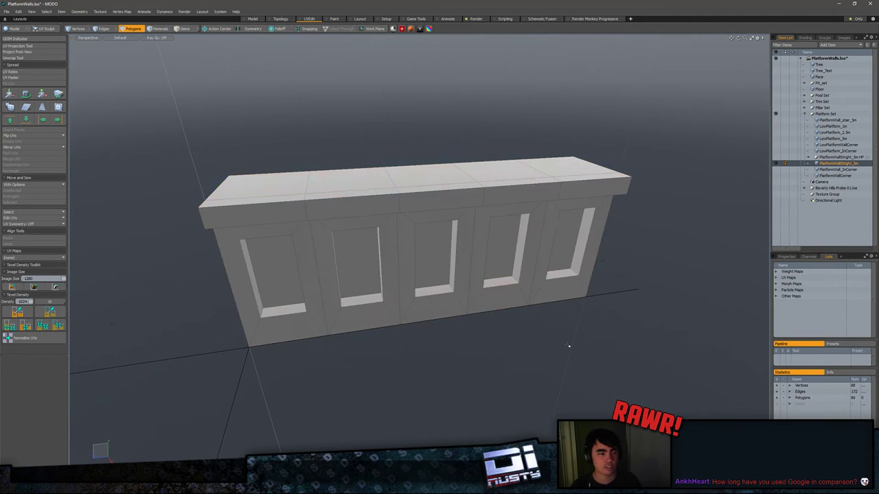
click(493, 296)
double_click(458, 314)
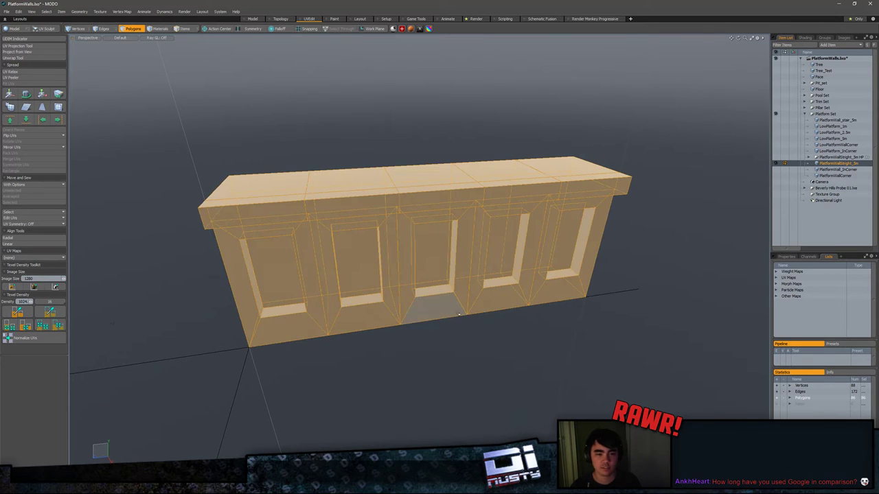
Step: Activate the Ruler Tool and place a measuring ruler near the wall's back edge
click(61, 12)
click(31, 12)
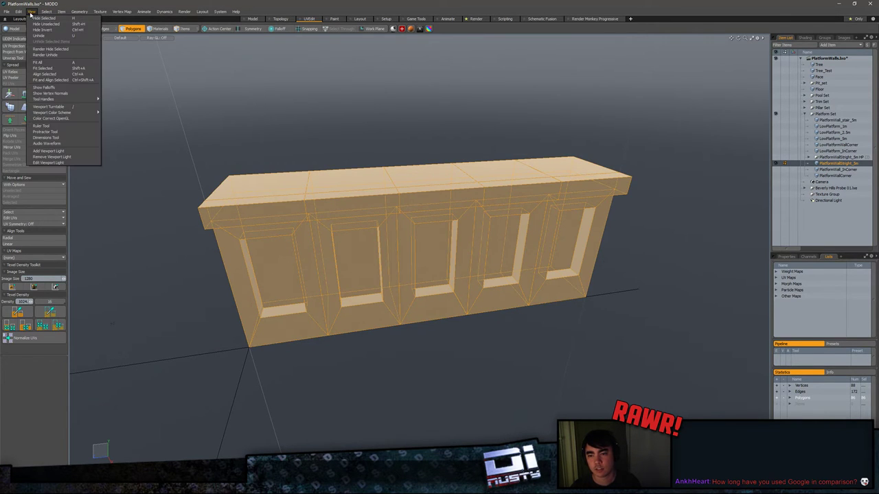
click(65, 127)
alt+drag(285, 139, 284, 151)
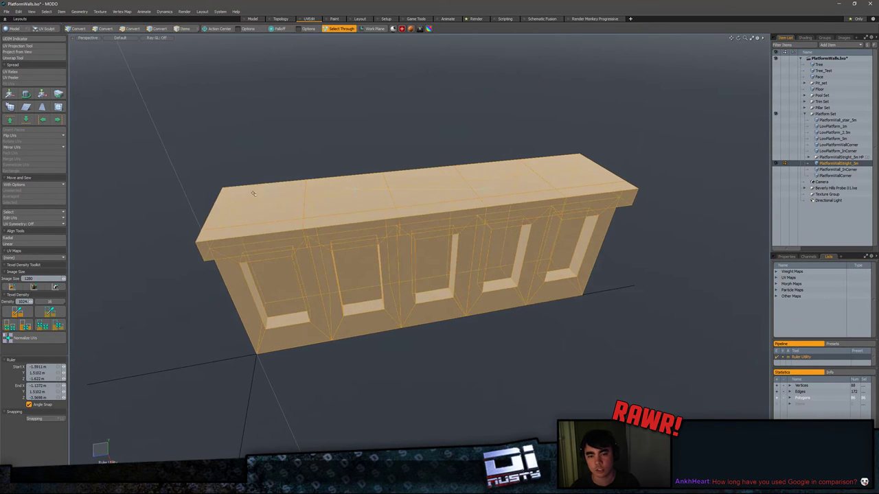
mouse_move(362, 203)
alt+mouse_down()
mouse_move(347, 221)
mouse_move(354, 207)
alt+mouse_up()
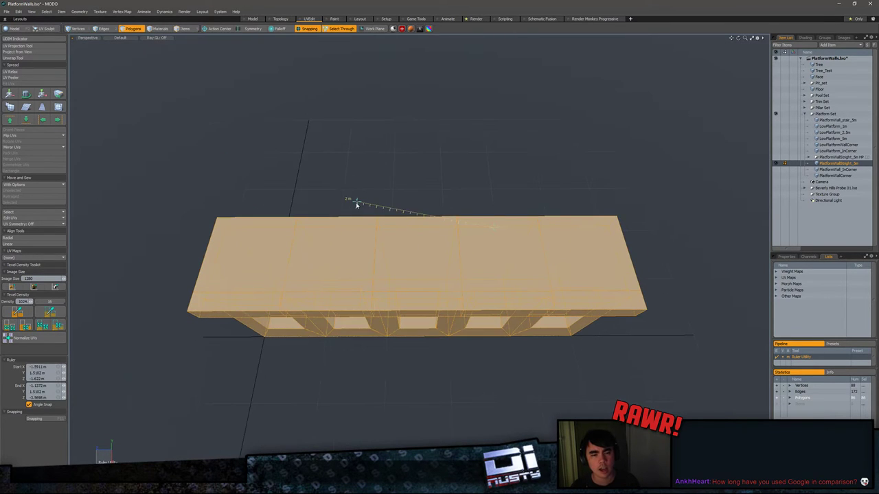
drag(311, 148, 375, 171)
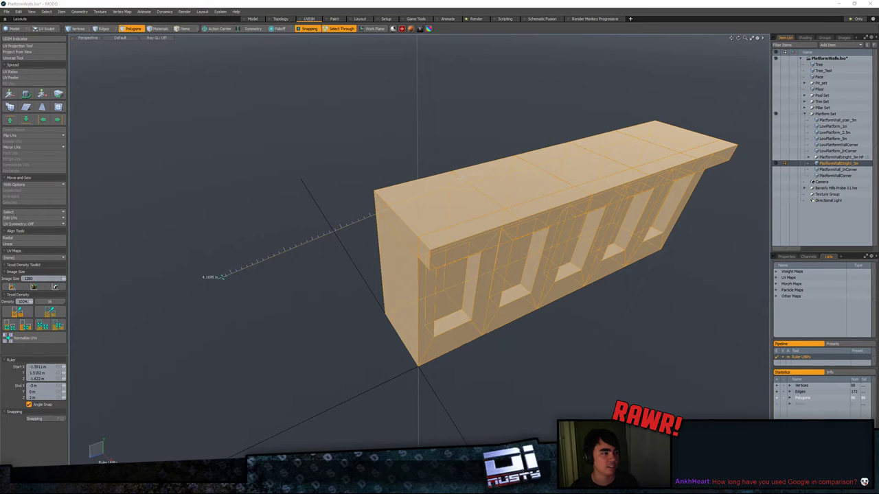
Step: Reposition the ruler's end points behind the wall to measure against the grid
alt+drag(309, 234, 347, 238)
mouse_move(386, 194)
mouse_down()
mouse_move(376, 208)
mouse_move(382, 182)
mouse_up()
drag(465, 205, 464, 224)
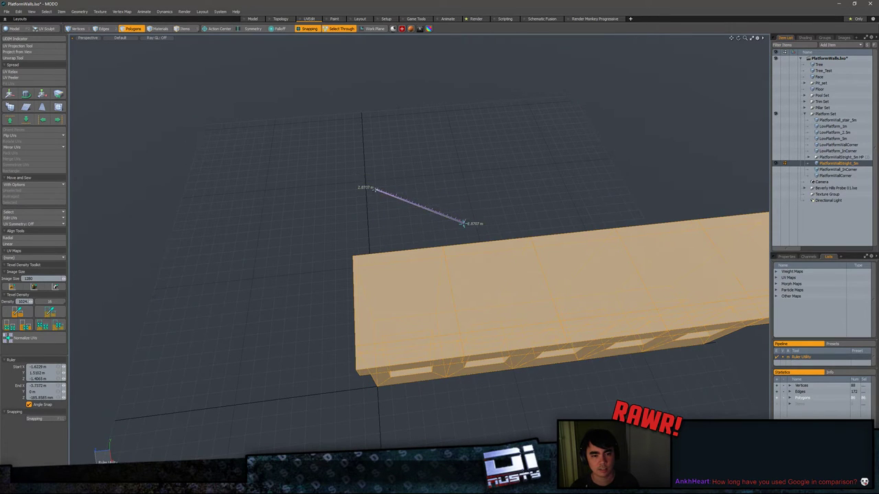
drag(376, 190, 561, 184)
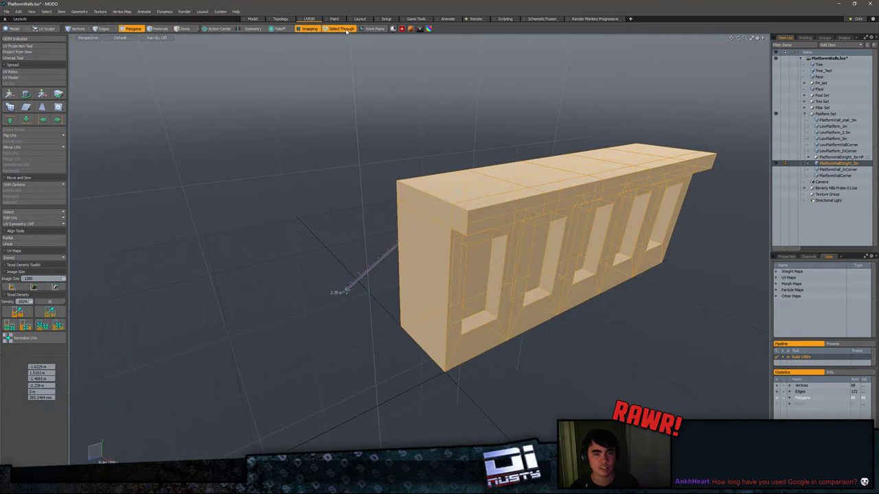
Step: Leave the Ruler Tool and clear the polygon selection on the straight wall
drag(346, 289, 446, 265)
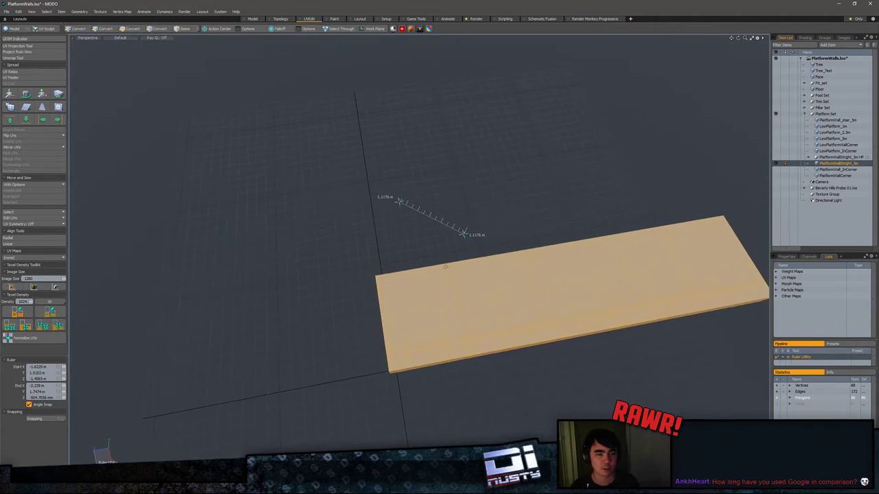
key(q)
click(483, 206)
alt+drag(483, 206, 496, 162)
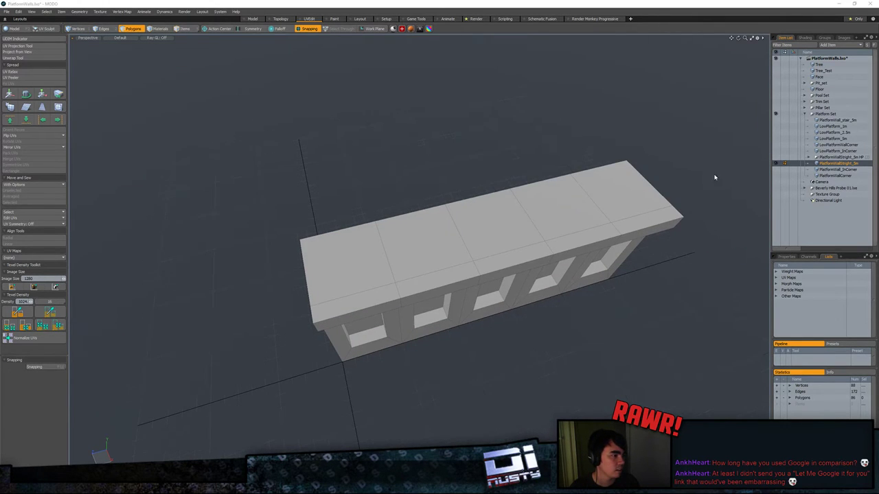
Step: Examine the straight wall module from several angles to see how it sits against the grid
alt+drag(714, 176, 486, 204)
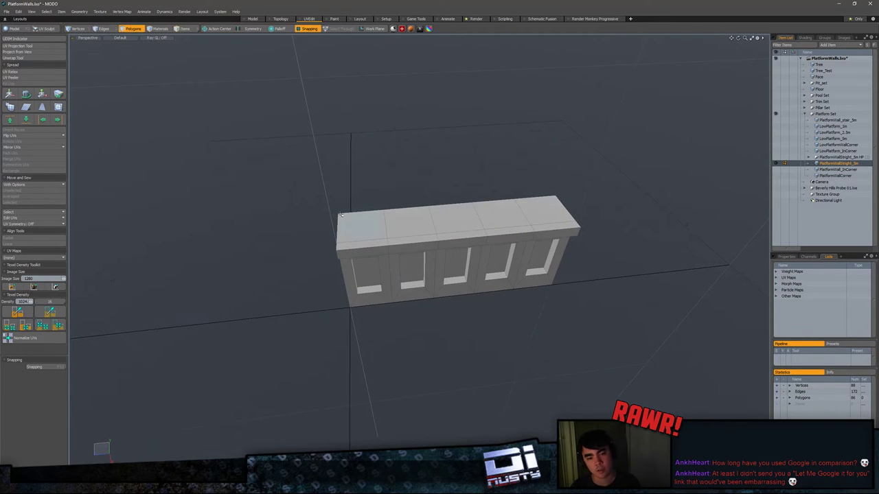
alt+drag(557, 214, 471, 229)
alt+drag(580, 243, 512, 242)
alt+drag(587, 188, 581, 218)
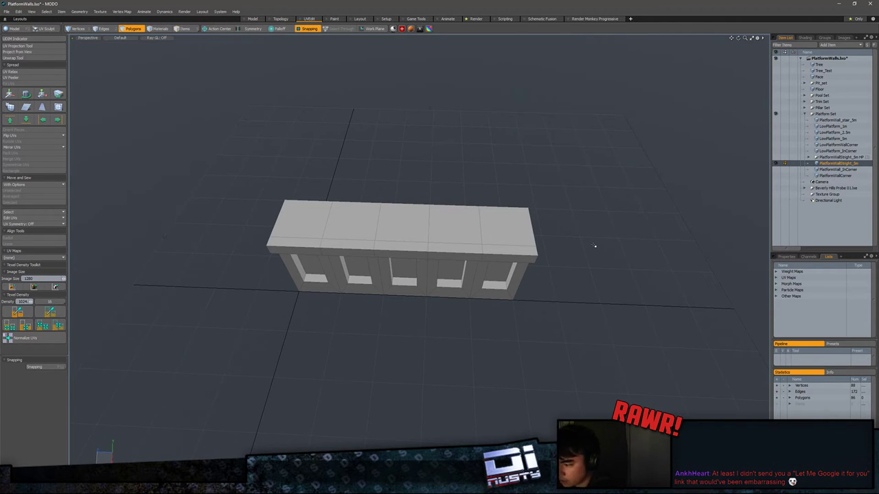
alt+drag(543, 296, 460, 214)
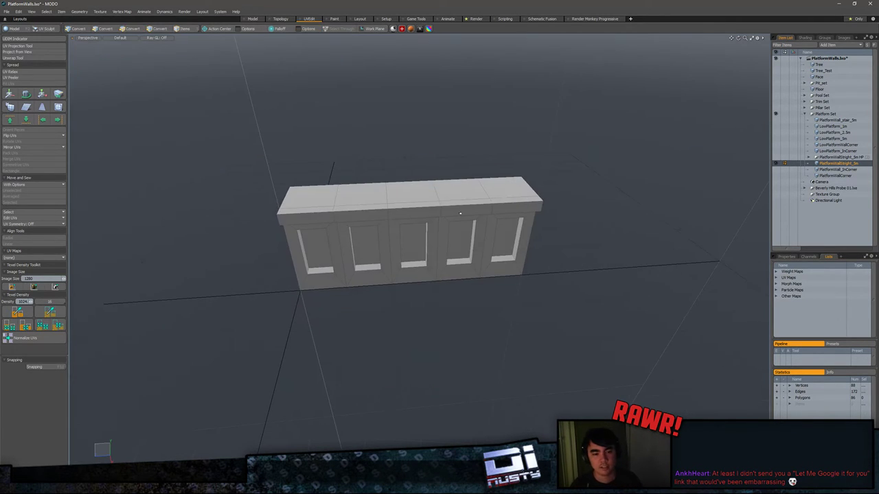
double_click(460, 213)
click(568, 225)
alt+drag(571, 226, 597, 225)
alt+shift+drag(536, 267, 629, 272)
scroll(679, 221, up, 3)
Step: Select the entire straight wall to examine its front corner at the world origin, and clear the selection
mouse_move(427, 239)
mouse_down()
mouse_move(447, 206)
mouse_move(473, 255)
mouse_move(505, 199)
mouse_move(497, 150)
mouse_up()
alt+drag(533, 273, 499, 324)
scroll(524, 287, up, 3)
click(499, 311)
double_click(434, 251)
scroll(494, 295, down, 2)
alt+drag(495, 294, 432, 276)
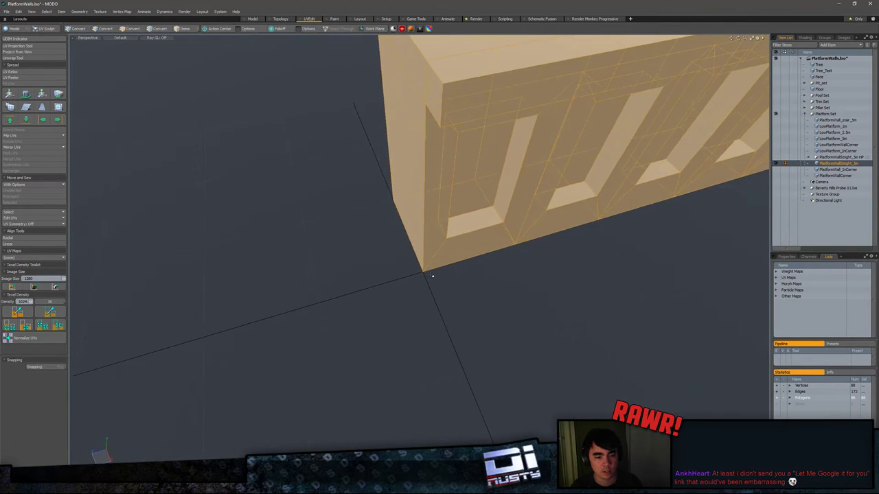
key(3)
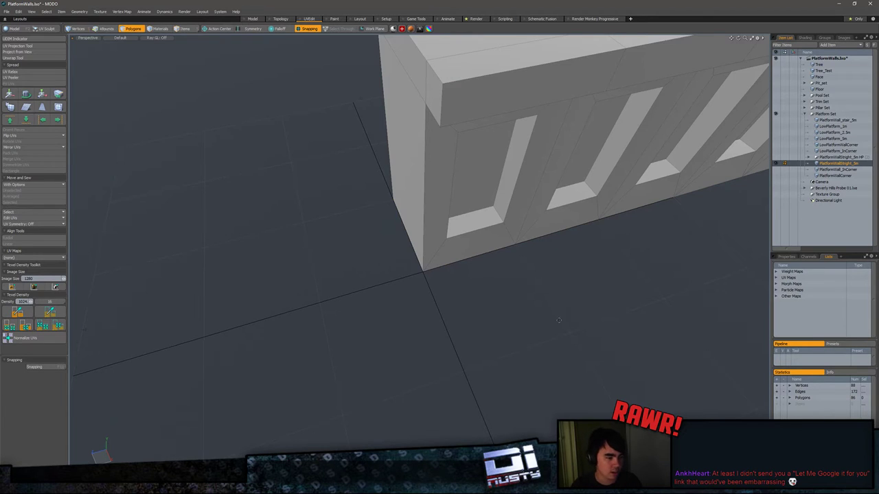
Step: Show PlatformWall_InCorner with the straight wall, hide the straight wall, and expand the high-poly straight wall group
mouse_move(558, 321)
alt+mouse_down()
mouse_move(577, 327)
mouse_move(543, 320)
alt+mouse_up()
click(777, 171)
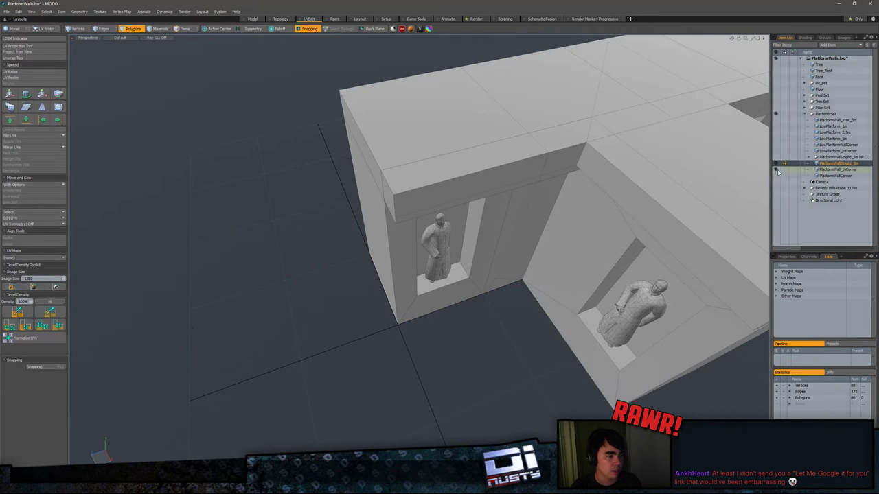
ctrl+alt+drag(697, 197, 634, 200)
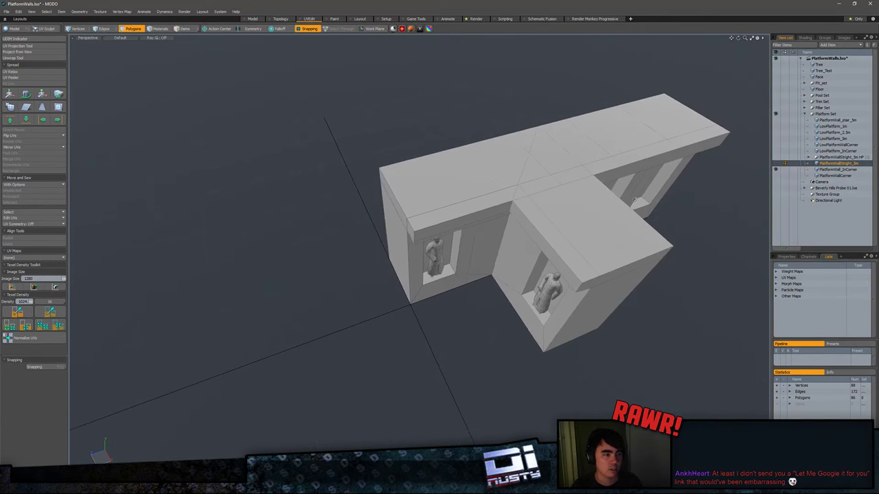
click(811, 158)
click(810, 158)
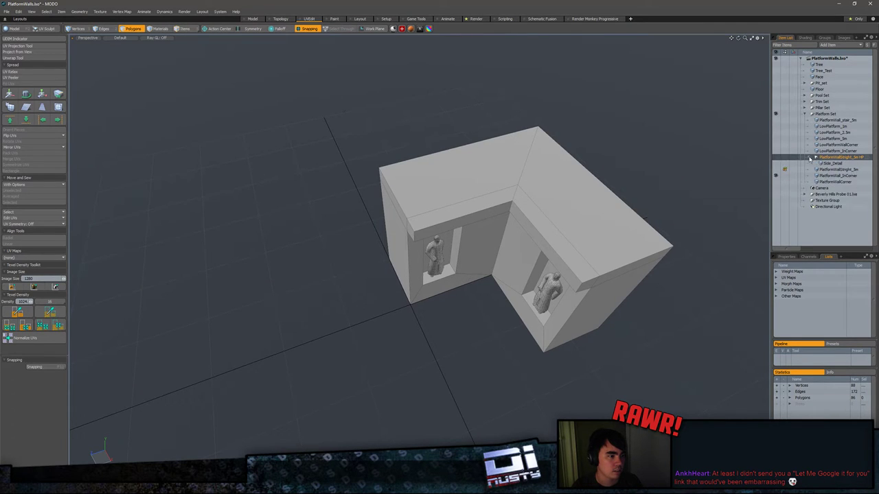
Step: Toggle the straight wall and inner corner modules to compare their placement at the origin, leaving only PlatformWall_InCorner visible
click(777, 177)
click(777, 170)
click(777, 170)
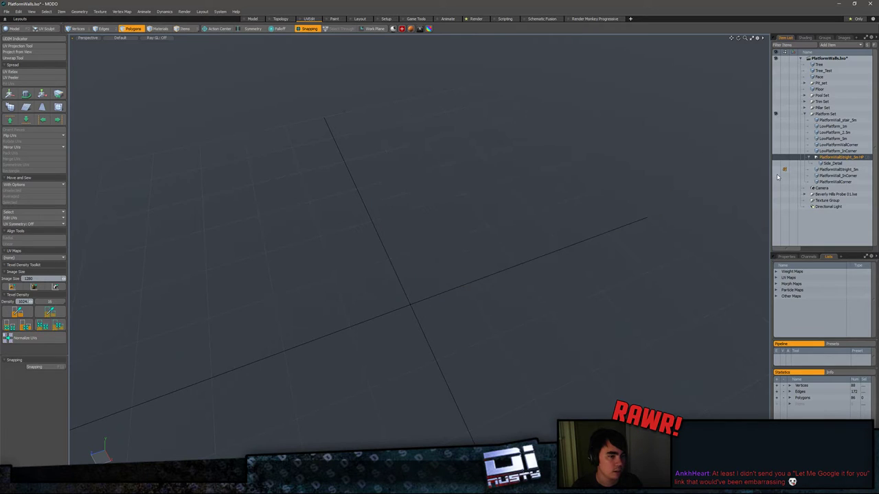
click(776, 177)
alt+shift+drag(568, 306, 581, 272)
ctrl+alt+drag(581, 271, 649, 242)
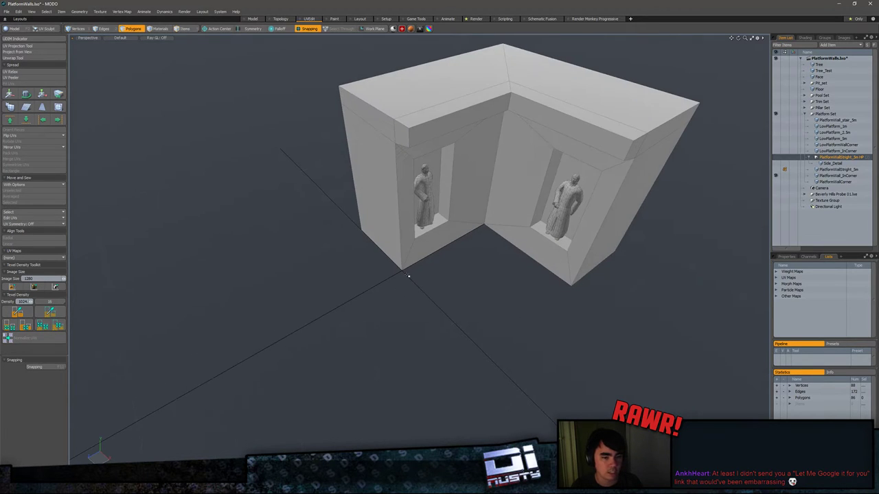
Step: Compare the straight wall, inner corner and outer corner modules by switching their visibility, leaving the inner corner shown
click(776, 170)
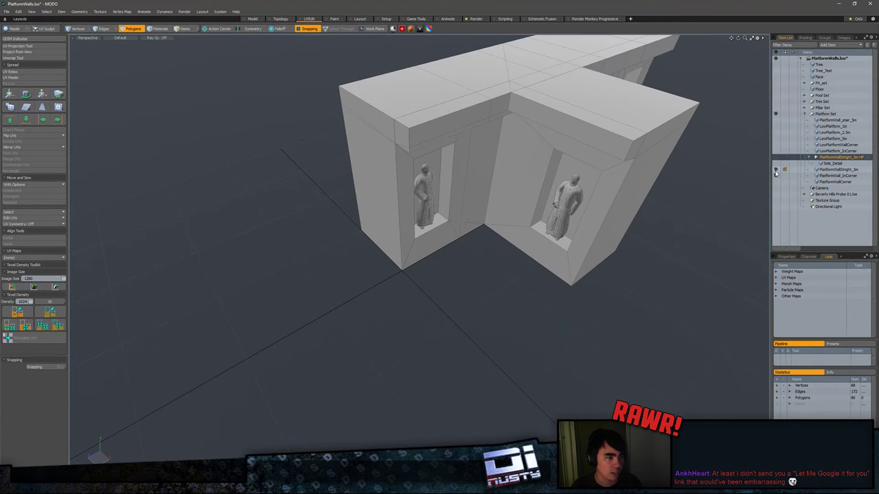
click(776, 170)
click(775, 170)
click(776, 171)
click(775, 177)
click(777, 182)
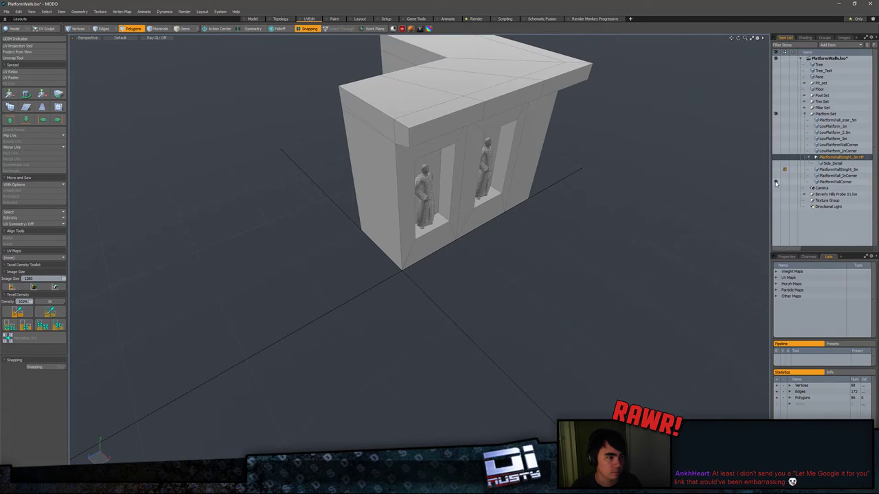
click(776, 177)
click(776, 182)
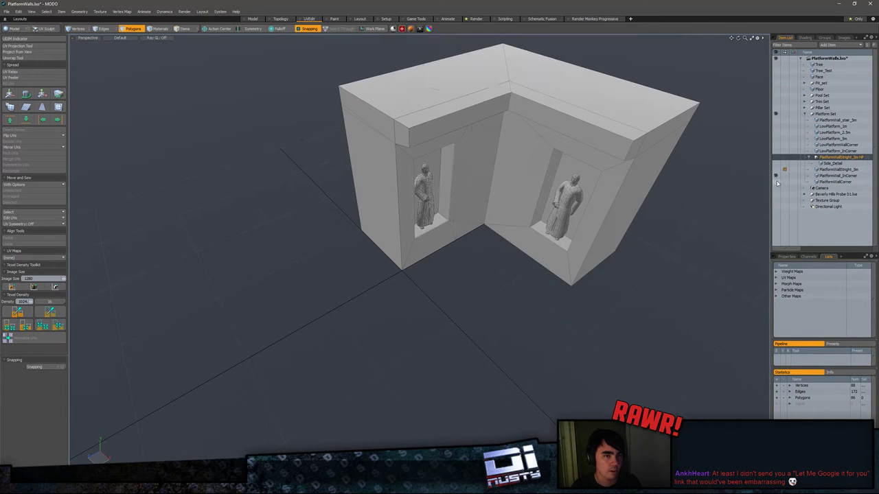
Step: Alternate the visibility of PlatformWallCorner and PlatformWall_InCorner to compare their shared origin point
click(776, 176)
click(778, 177)
click(778, 176)
click(778, 182)
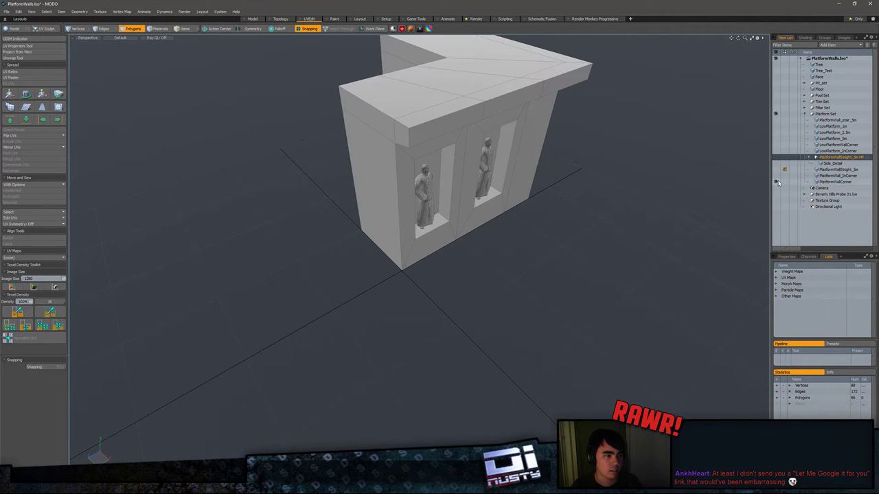
click(777, 183)
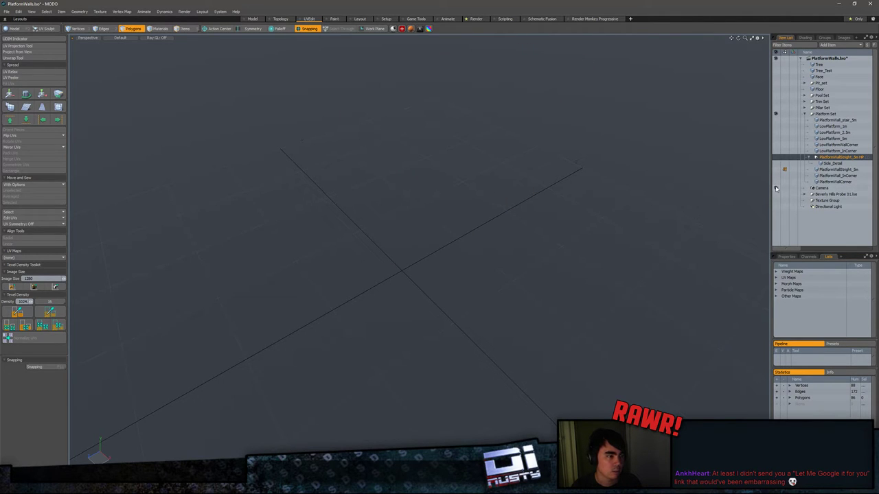
click(778, 183)
click(777, 183)
click(777, 175)
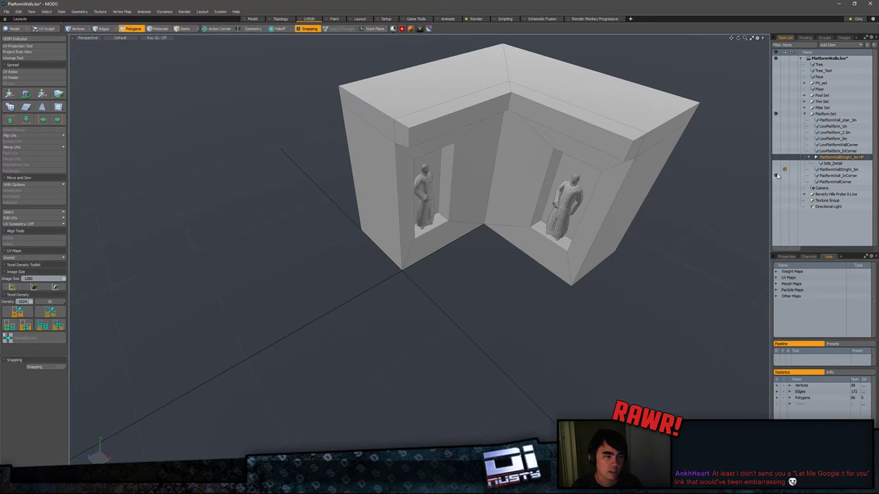
Step: Show the straight wall together with the inner corner, view how they overlap, and hide both modules
click(777, 171)
alt+drag(664, 174, 625, 259)
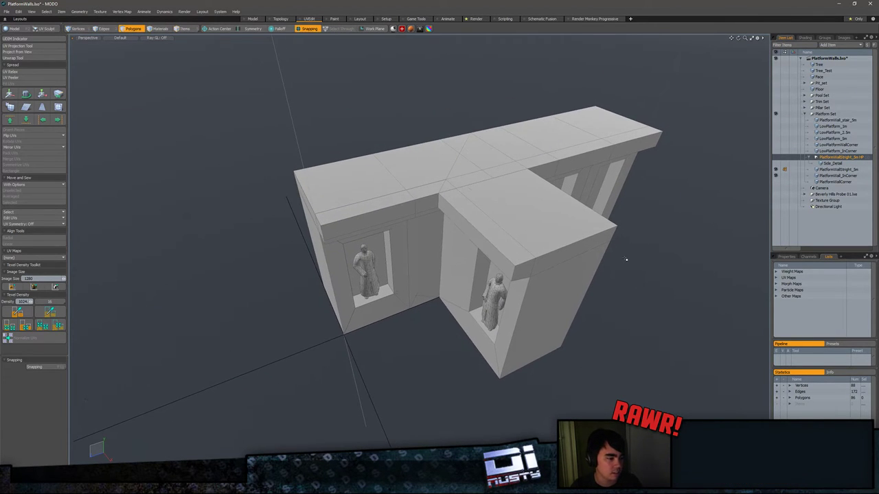
click(777, 171)
click(777, 176)
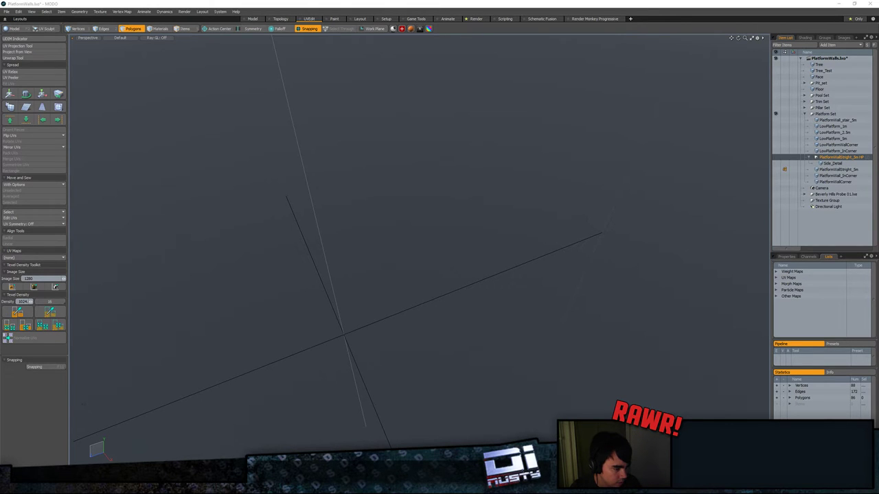
Step: Switch to the Epic Games Launcher and open the Unreal Engine library
right_click(828, 464)
click(851, 364)
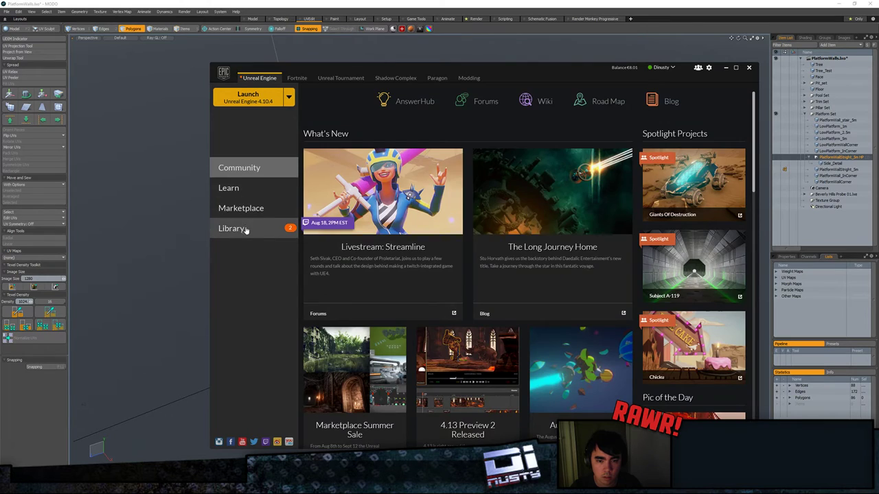
click(278, 229)
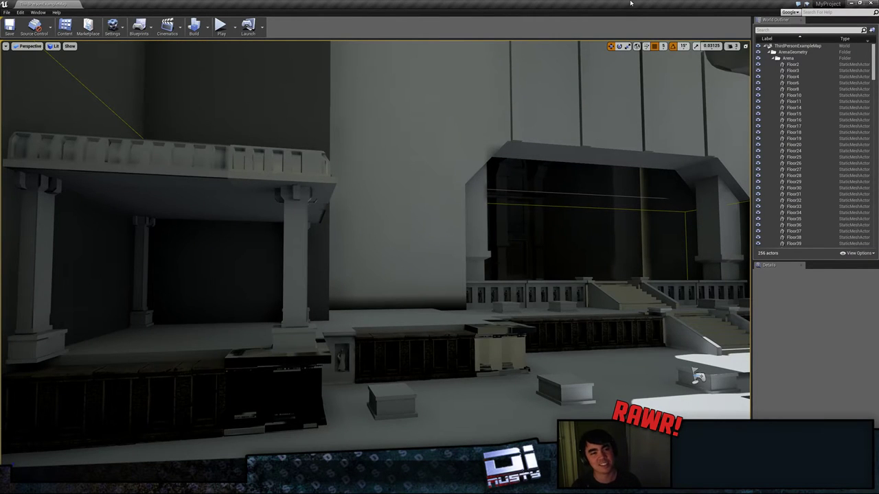
Step: Select the textured wall segment 5mWall_Mid2 beside the stairs in the Unreal temple level
right_drag(376, 251, 608, 242)
key(w)
right_drag(351, 178, 409, 223)
click(447, 222)
key(w)
key(s)
key(a)
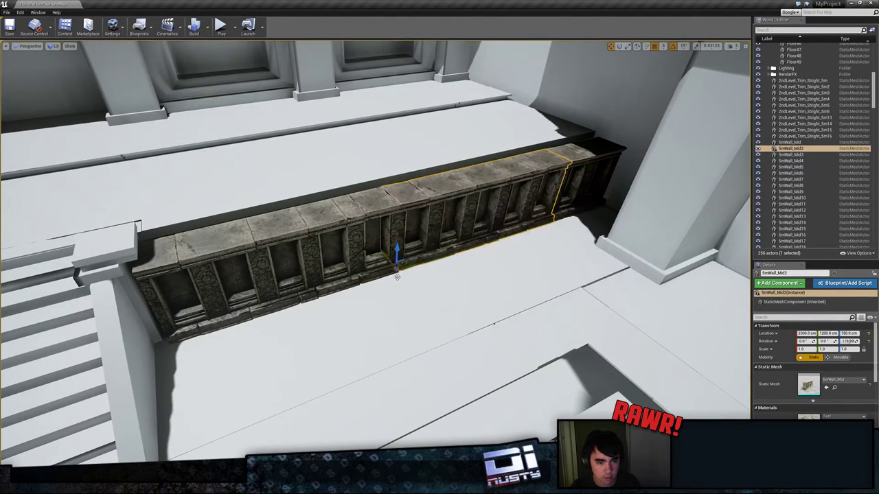
Step: Set the viewport to Unlit and examine the seam between the neighbouring wall segments
click(55, 46)
click(63, 67)
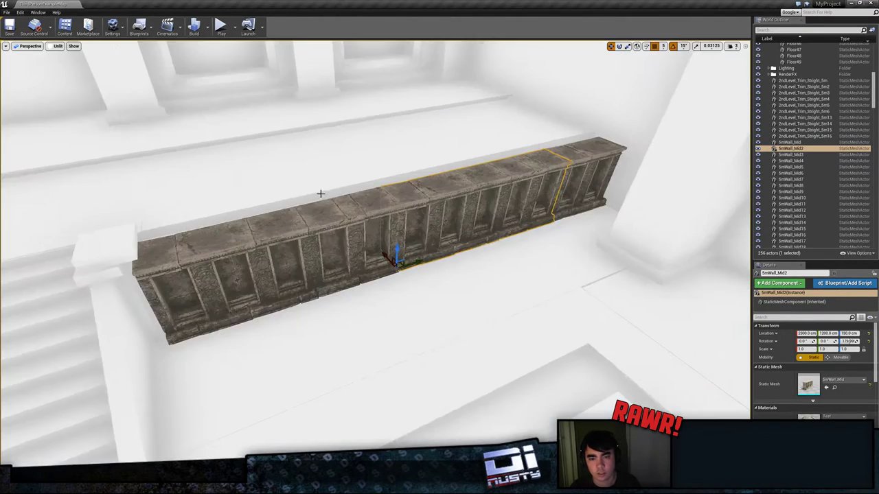
key(w)
mouse_move(320, 194)
right_down()
mouse_move(323, 184)
mouse_move(326, 206)
mouse_move(322, 192)
mouse_move(313, 195)
right_up()
key(s)
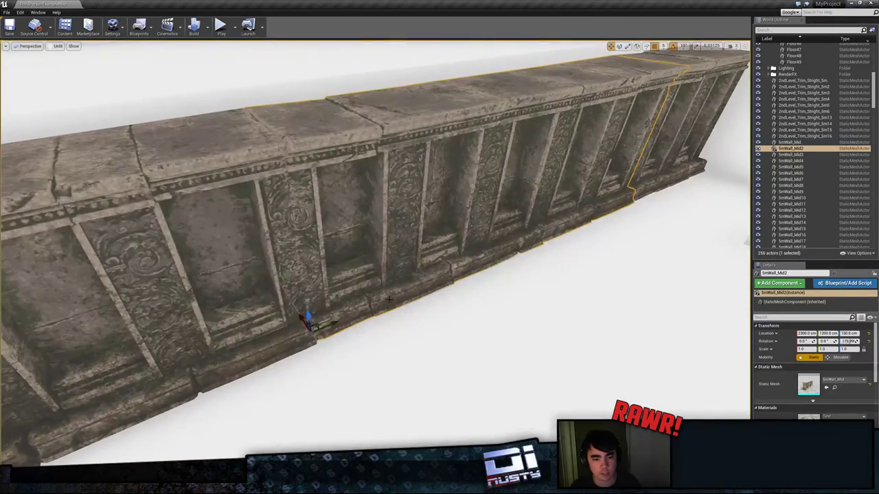
Step: Try pulling the selected wall segment out of its row at the small grid snap, and undo the moves
drag(311, 335, 446, 277)
key(ctrl+z)
click(443, 322)
right_drag(443, 323, 433, 340)
key(s)
key(ctrl+z)
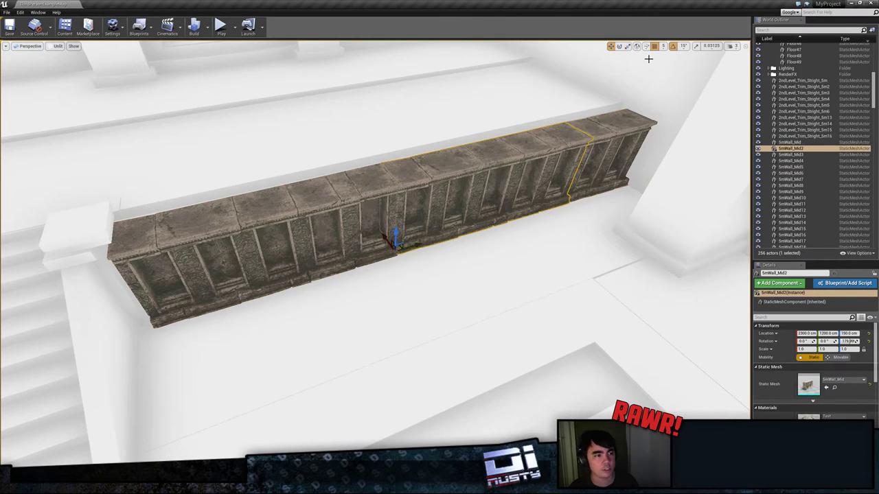
drag(387, 239, 430, 255)
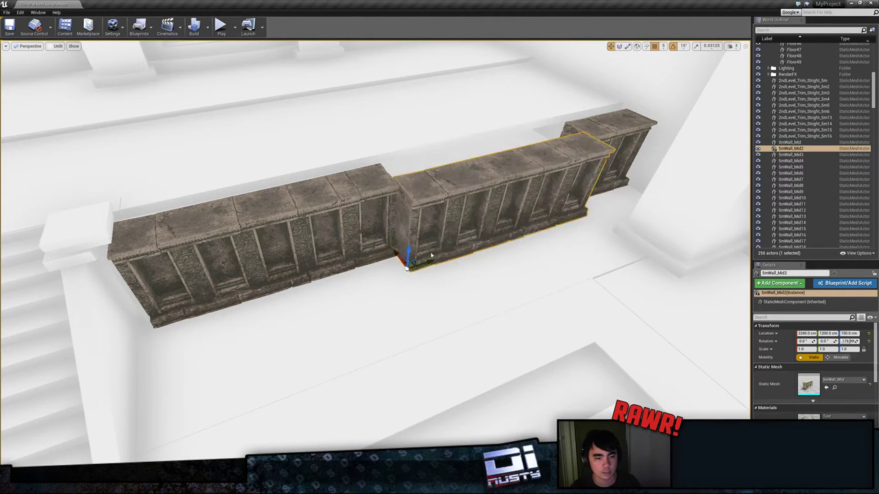
key(ctrl+z)
Step: Raise the grid snap to 100 and move the selected wall segment out onto the open floor
key(bracketright)
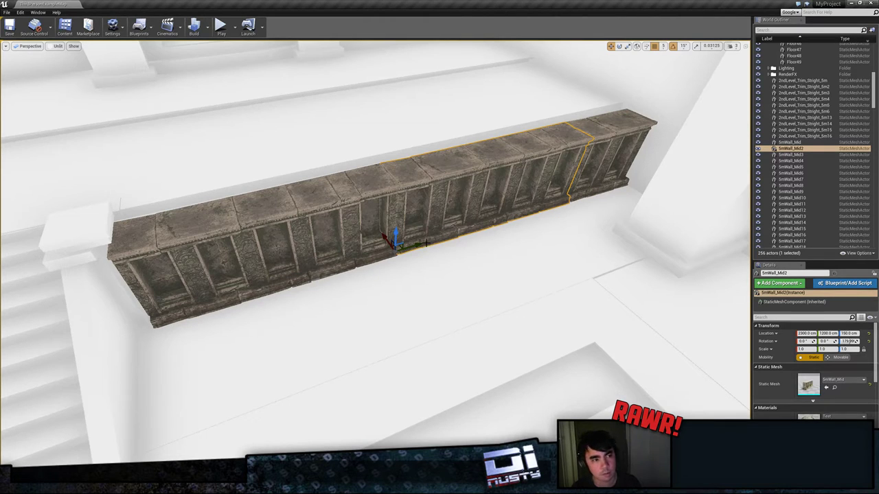
key(bracketright)
key(bracketright)
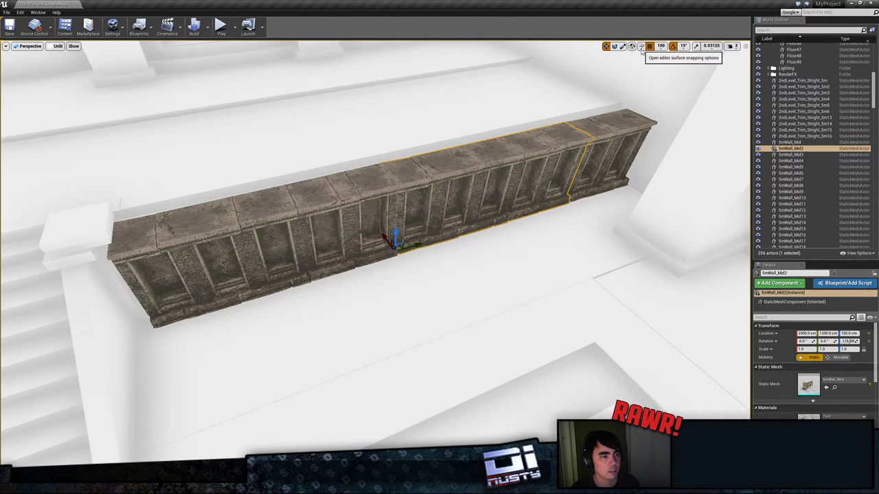
drag(386, 239, 645, 343)
right_drag(645, 344, 701, 384)
right_drag(439, 275, 673, 196)
right_drag(357, 177, 221, 224)
drag(357, 178, 313, 245)
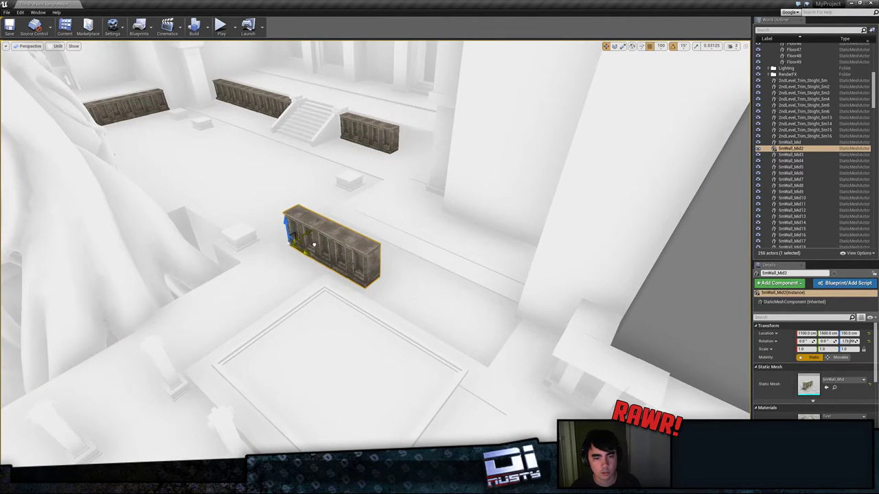
Step: Move the other textured wall segment, 5mWall_Mid, onto the open floor and snap it end to end with the first
click(357, 138)
drag(355, 137, 399, 282)
right_drag(379, 279, 604, 288)
right_drag(394, 233, 508, 227)
Step: Duplicate PlatformWallCorner4 from beside the stairs over to the two wall segments, and rotate the copy
click(390, 219)
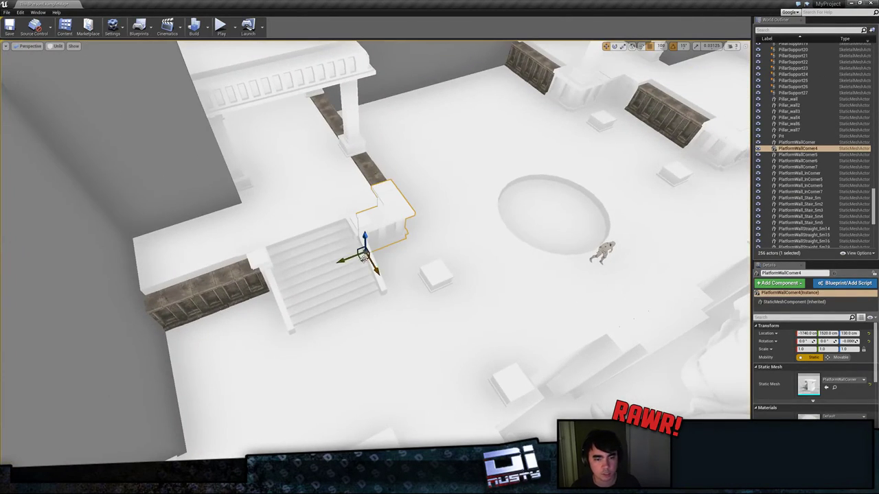
alt+drag(374, 268, 498, 470)
mouse_move(263, 202)
right_down()
mouse_move(536, 202)
mouse_move(253, 210)
right_up()
drag(421, 315, 624, 102)
right_drag(623, 102, 646, 35)
key(w)
right_drag(547, 137, 547, 146)
key(e)
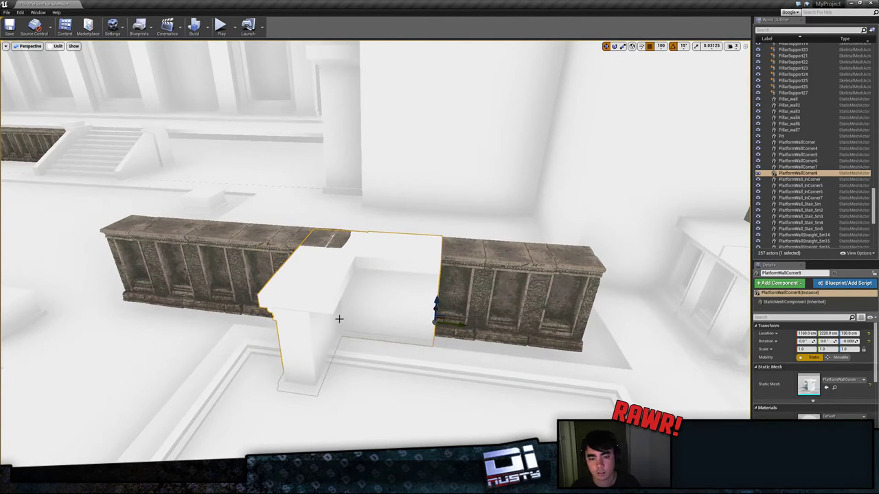
drag(414, 345, 433, 348)
Step: Select both textured wall segments and move them together away from the corner piece, to X 1200 cm
click(355, 282)
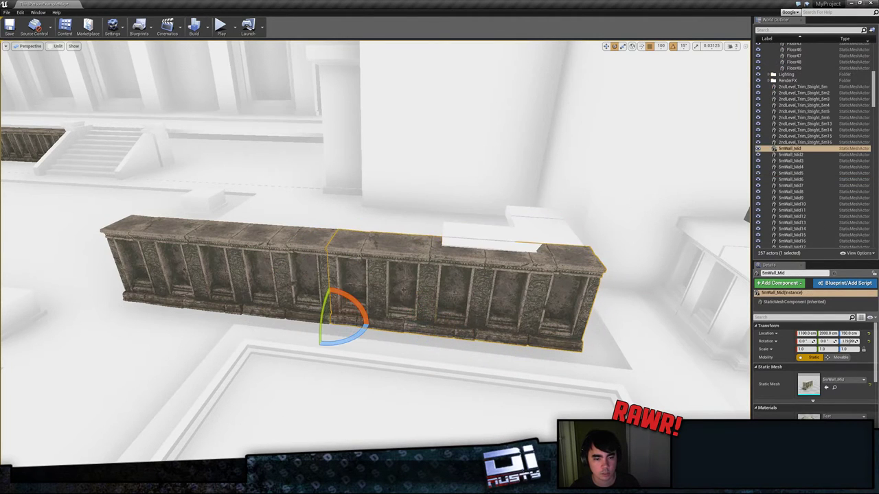
click(291, 274)
ctrl+click(385, 297)
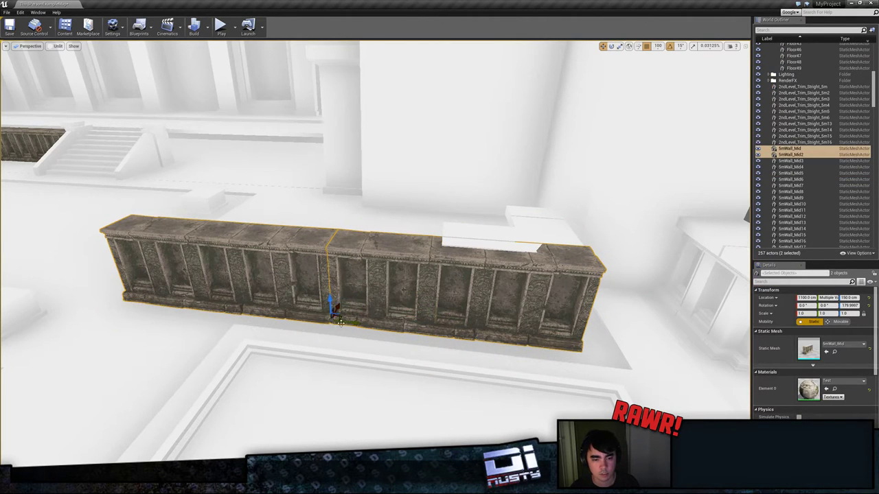
mouse_move(367, 327)
right_down()
mouse_move(285, 327)
mouse_move(368, 327)
right_up()
drag(441, 324, 212, 289)
drag(210, 254, 237, 238)
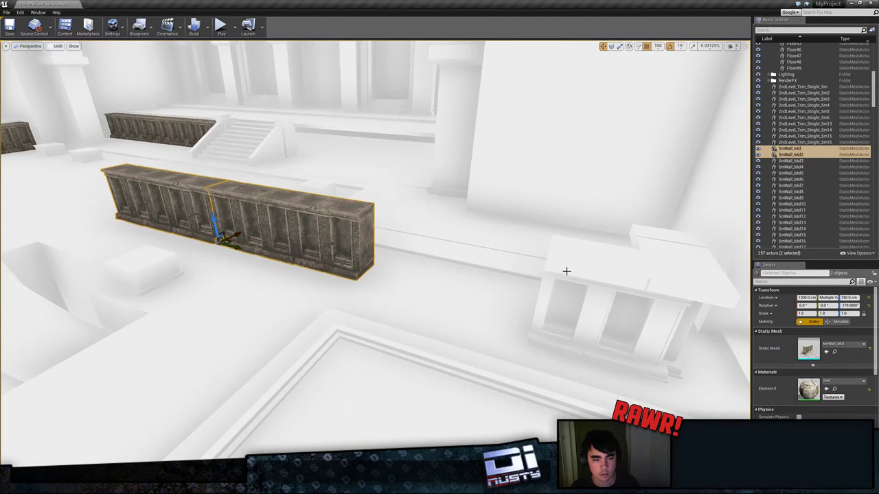
Step: Move the untextured corner piece PlatformWallCorner8 over to the end of the two textured wall segments, then lower the grid snap to 10
click(574, 282)
key(d)
right_drag(541, 337, 434, 359)
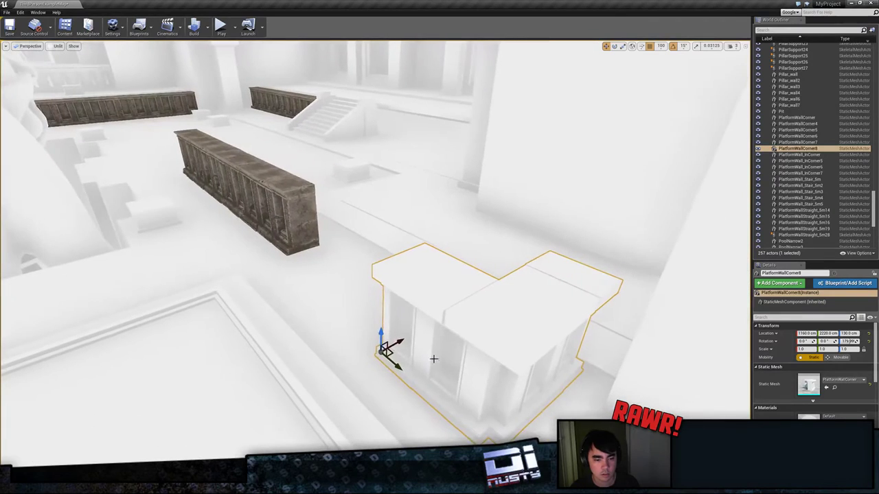
drag(386, 350, 307, 247)
key(w)
right_drag(307, 246, 325, 258)
key(s)
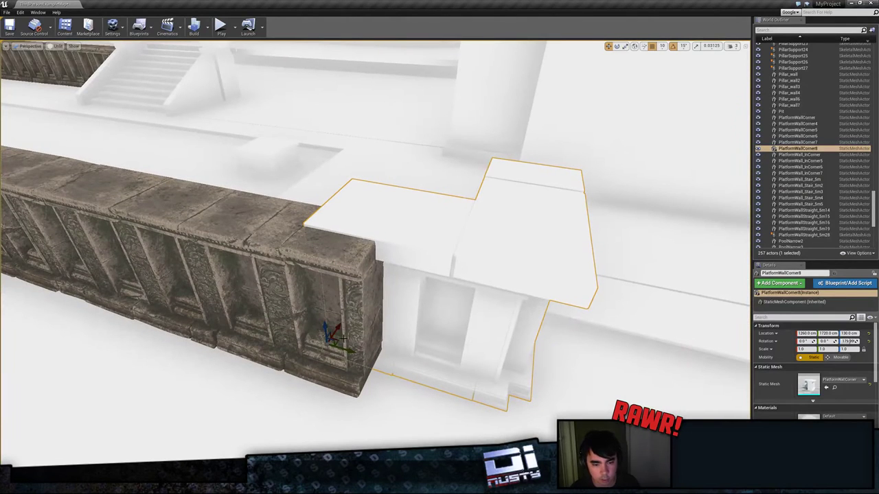
Step: Align PlatformWallCorner8 flush with the textured wall's end at X 1200, Y 1800, Z 150 cm, reducing the grid snap to 5
drag(341, 339, 379, 386)
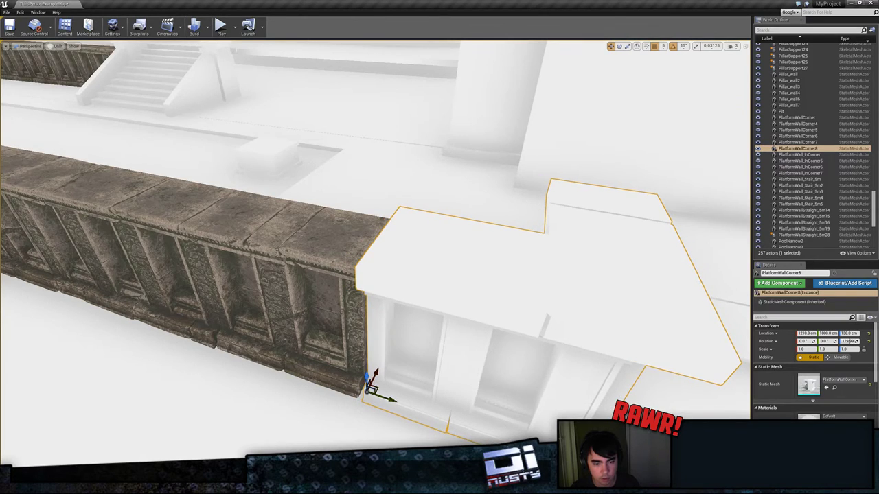
right_drag(376, 384, 391, 288)
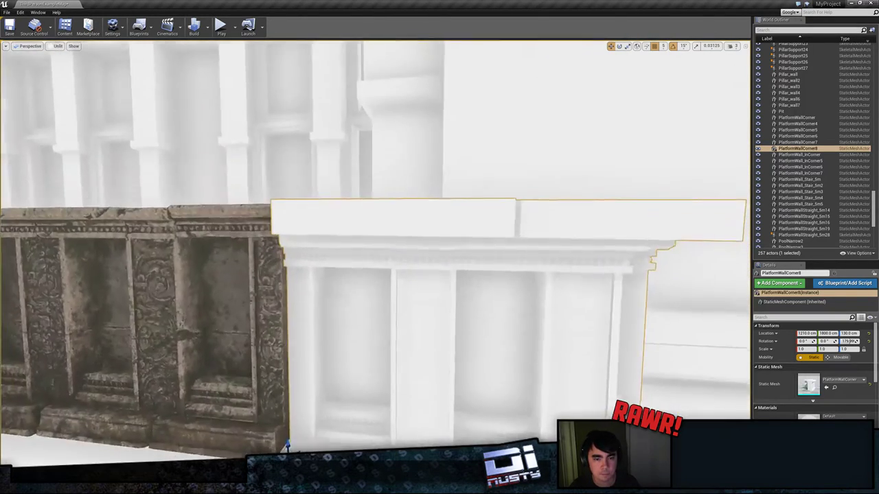
right_drag(288, 343, 279, 398)
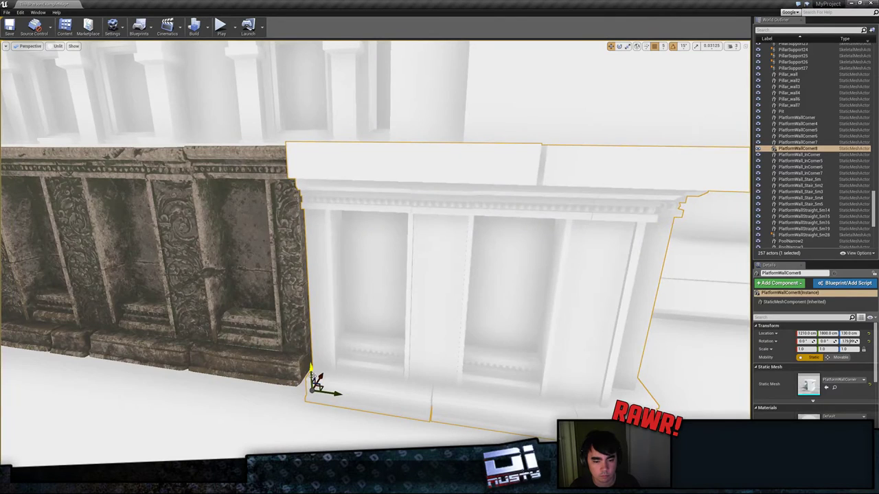
drag(311, 369, 311, 349)
right_drag(313, 359, 373, 368)
drag(365, 305, 373, 310)
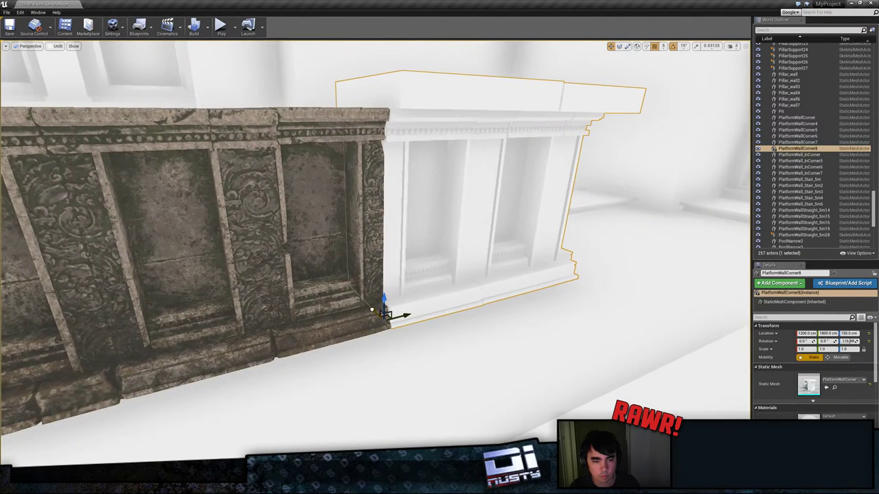
Step: Raise the grid snap to 50 and check the joint between the corner piece and the textured wall from several angles
click(434, 370)
right_drag(434, 371, 320, 330)
click(319, 330)
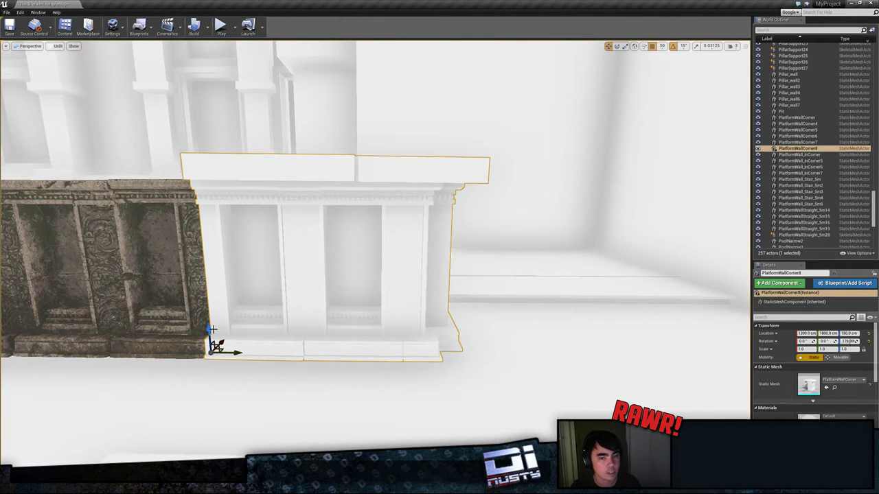
mouse_move(226, 354)
mouse_down()
mouse_move(320, 352)
mouse_move(228, 355)
mouse_up()
click(330, 396)
right_drag(329, 396, 283, 440)
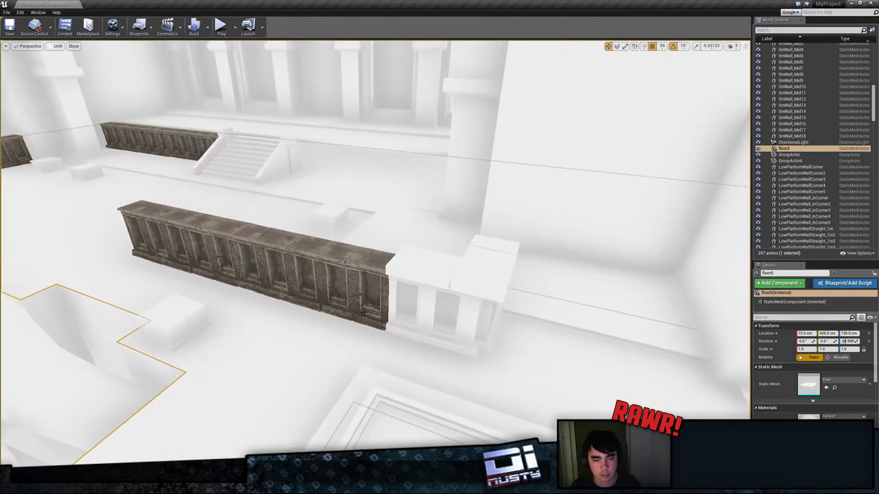
Step: Select both textured wall segments with the corner piece, lower them together onto the floor at Z 129 cm, and clear the selection
click(323, 295)
ctrl+click(407, 321)
ctrl+click(228, 274)
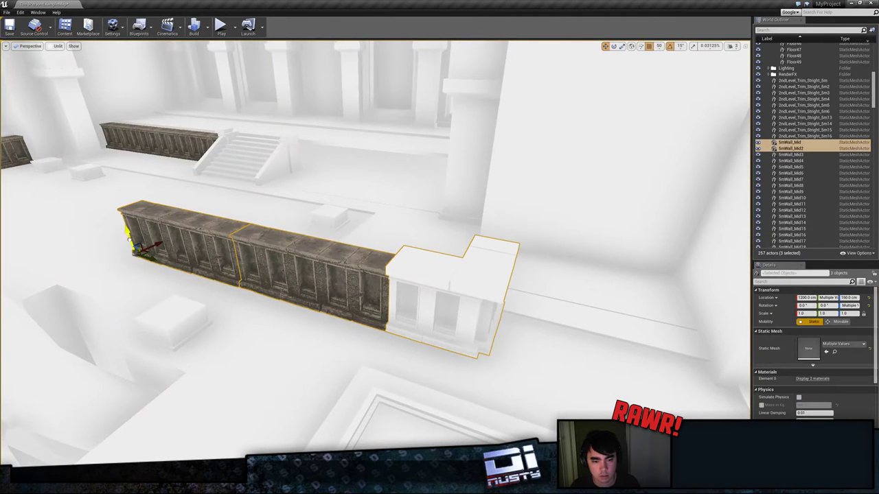
drag(128, 239, 130, 235)
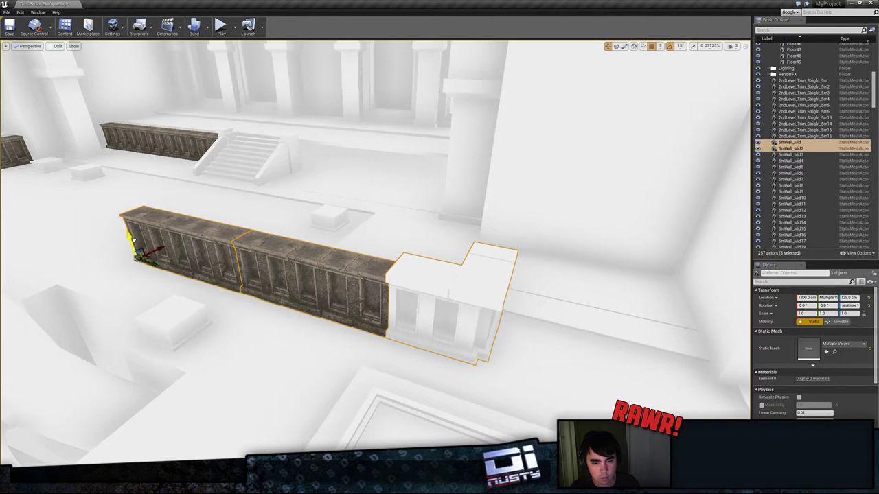
click(306, 299)
right_drag(307, 299, 254, 276)
key(Escape)
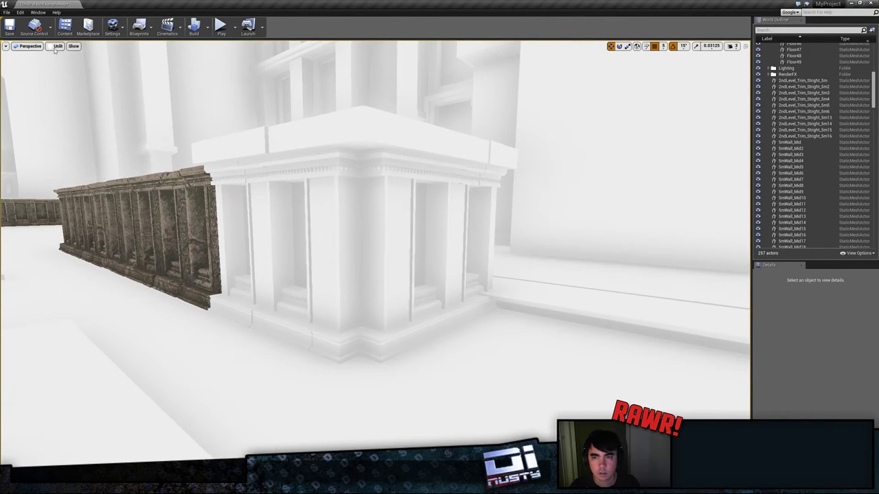
Step: Switch the viewport to Lit view mode and look over the corner piece beside the textured walls
click(52, 47)
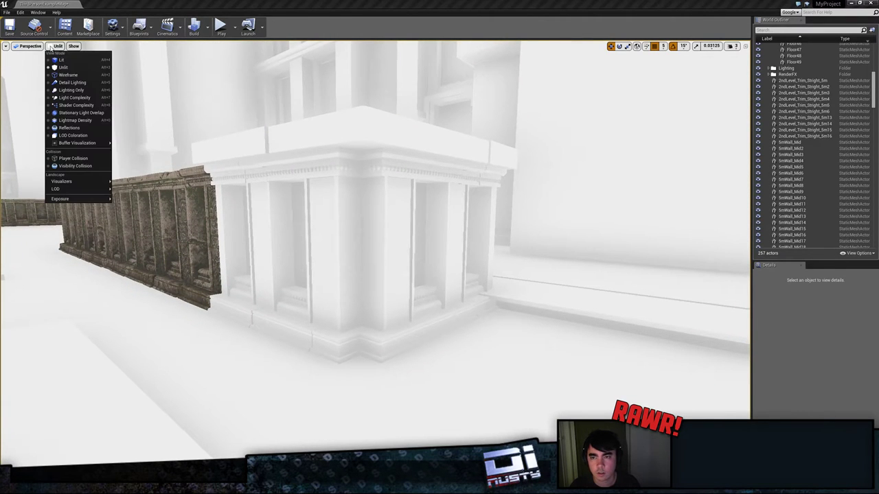
click(73, 63)
right_drag(261, 193, 311, 227)
click(261, 192)
click(151, 206)
click(288, 237)
click(455, 307)
right_drag(455, 308, 429, 300)
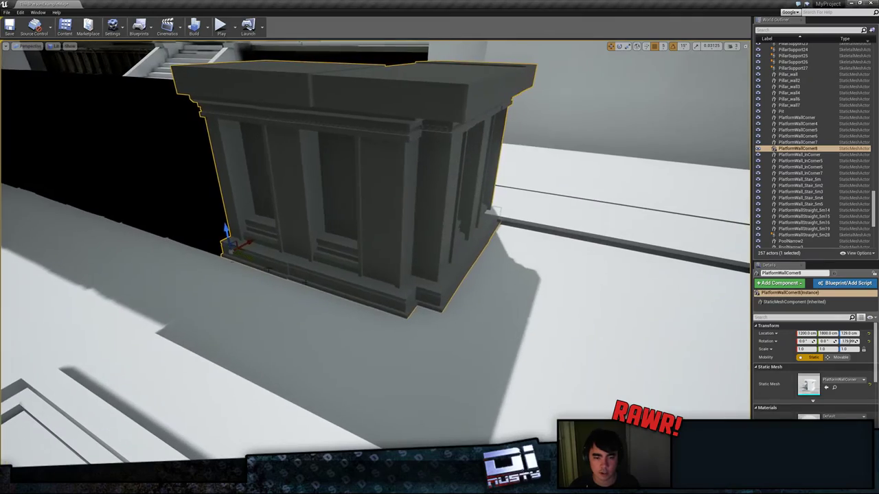
mouse_move(245, 258)
mouse_down()
mouse_move(273, 267)
mouse_move(245, 258)
mouse_up()
right_drag(434, 320, 353, 343)
Step: Examine how the inner corner piece with niches joins the outer corner and textured wall segments on the pillared platform
click(412, 337)
right_drag(412, 337, 264, 326)
right_drag(367, 275, 368, 298)
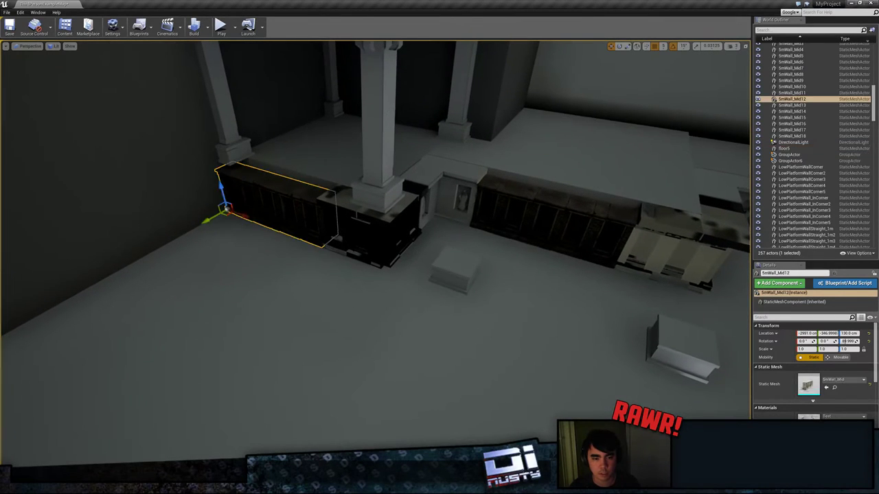
click(371, 232)
right_drag(370, 232, 431, 211)
click(310, 259)
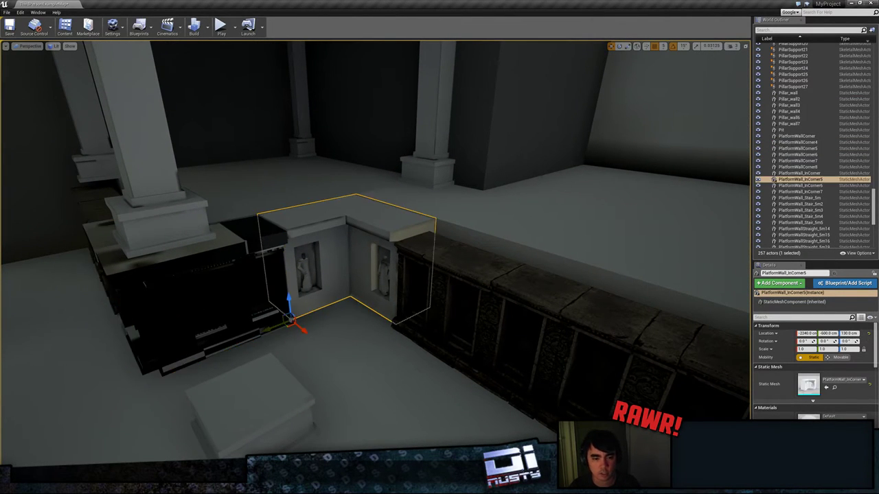
click(474, 296)
right_drag(474, 295, 541, 292)
click(405, 329)
right_drag(405, 330, 528, 307)
click(474, 309)
click(426, 285)
right_drag(426, 285, 496, 283)
click(470, 254)
Step: Examine how the staircase PlatformWall_Stair_5m2 meets the textured wall segment 5mWall_Mid6 beside it
click(573, 237)
right_drag(573, 237, 736, 259)
click(226, 311)
mouse_move(227, 310)
right_down()
mouse_move(315, 302)
mouse_move(266, 314)
mouse_move(218, 298)
right_up()
click(316, 303)
right_drag(305, 302, 269, 301)
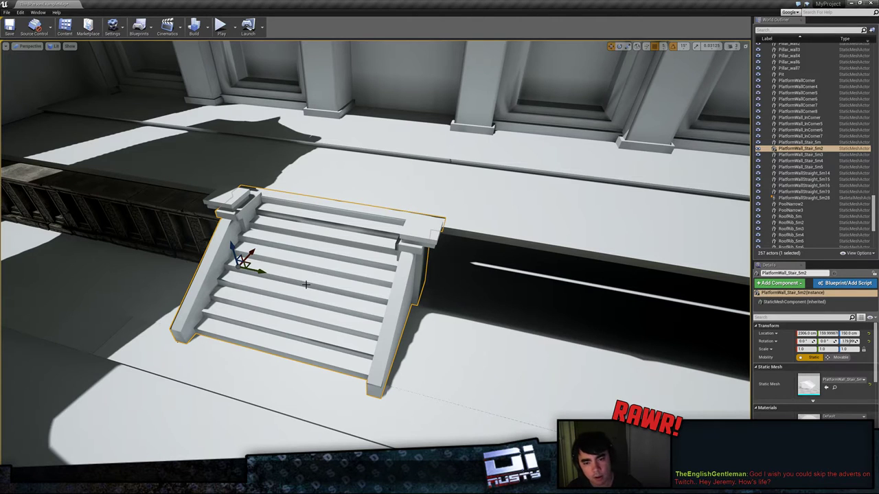
click(231, 199)
click(430, 225)
click(377, 258)
right_drag(376, 259, 446, 256)
click(384, 161)
click(377, 258)
mouse_move(386, 277)
mouse_down()
mouse_move(418, 269)
mouse_move(388, 276)
mouse_up()
click(502, 319)
click(295, 264)
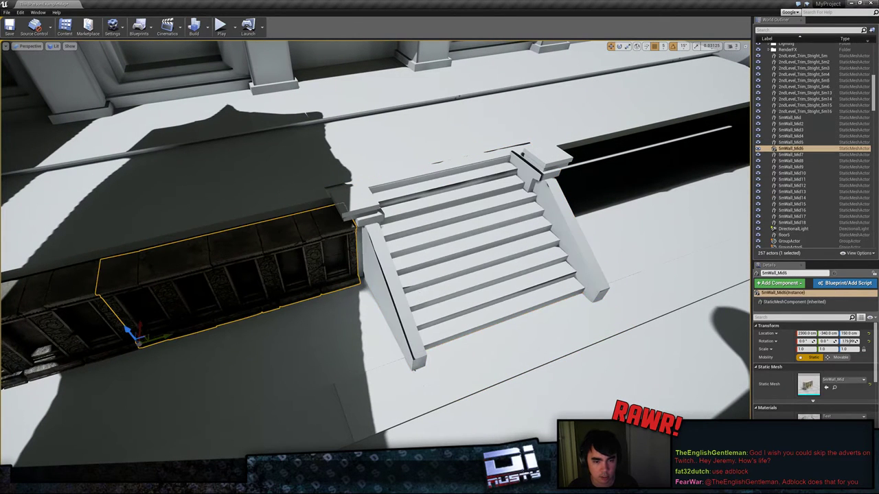
Step: Compare the width of the staircase with the adjoining textured wall segment by selecting each in turn
click(55, 312)
click(233, 275)
right_drag(233, 275, 303, 277)
click(378, 264)
right_drag(386, 254, 351, 229)
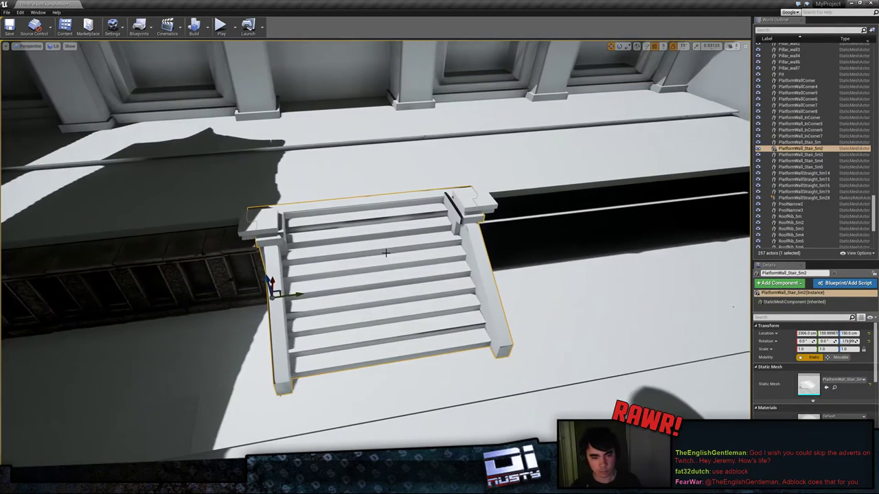
right_drag(417, 268, 373, 267)
click(237, 268)
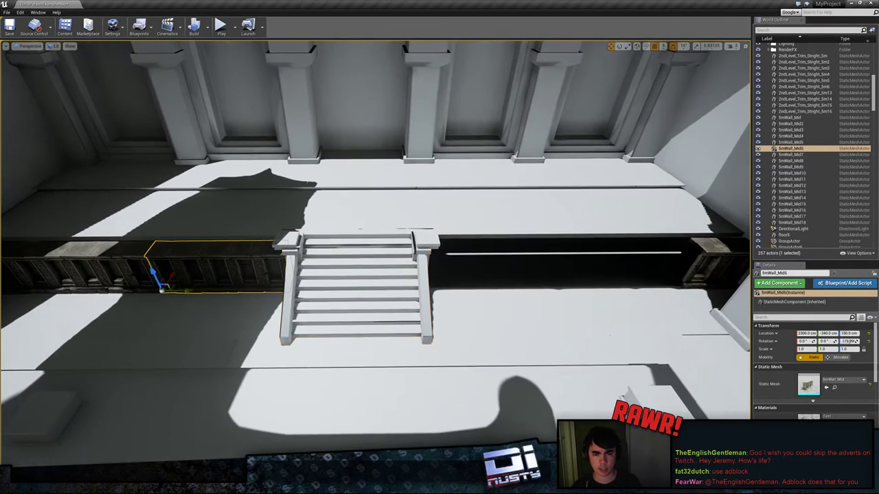
click(353, 260)
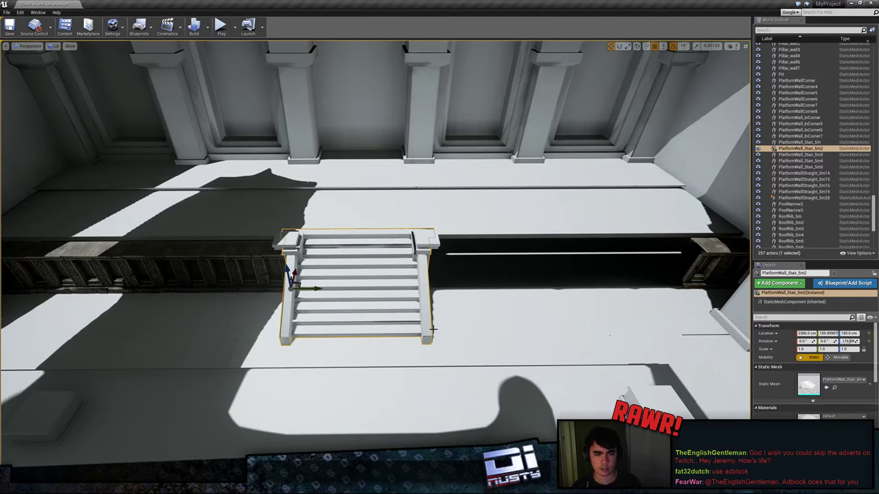
right_drag(429, 326, 420, 344)
Step: Check the platform front from 5mWall_Mid6 across the stairs and the open gap to the far wall segment 5mWall_Mid3
click(130, 226)
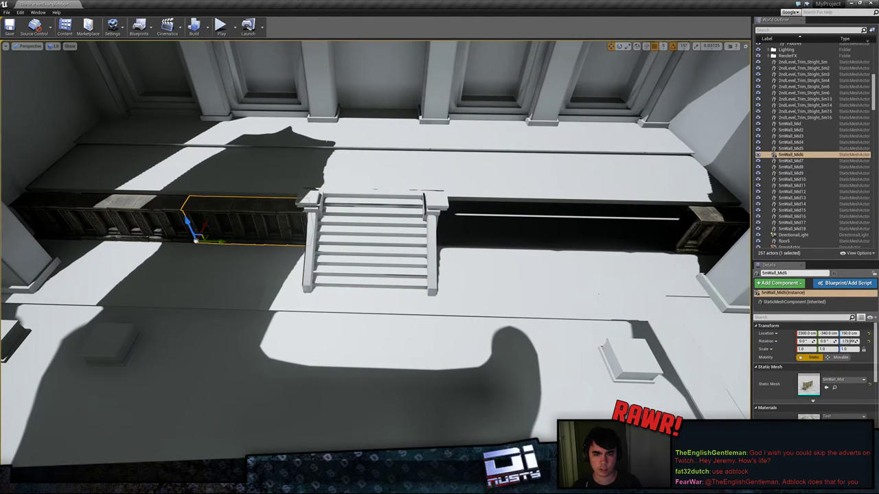
click(381, 231)
click(522, 216)
click(702, 231)
right_drag(702, 231, 732, 230)
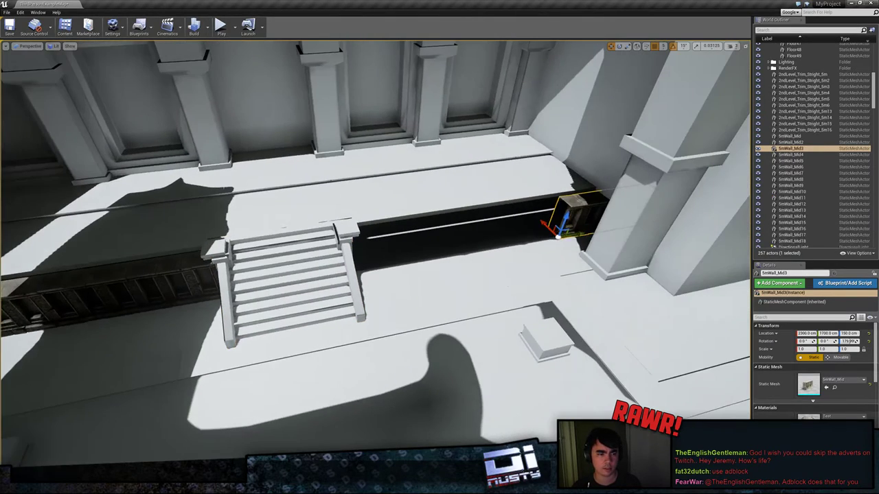
right_drag(574, 223, 666, 224)
scroll(574, 222, up, 1)
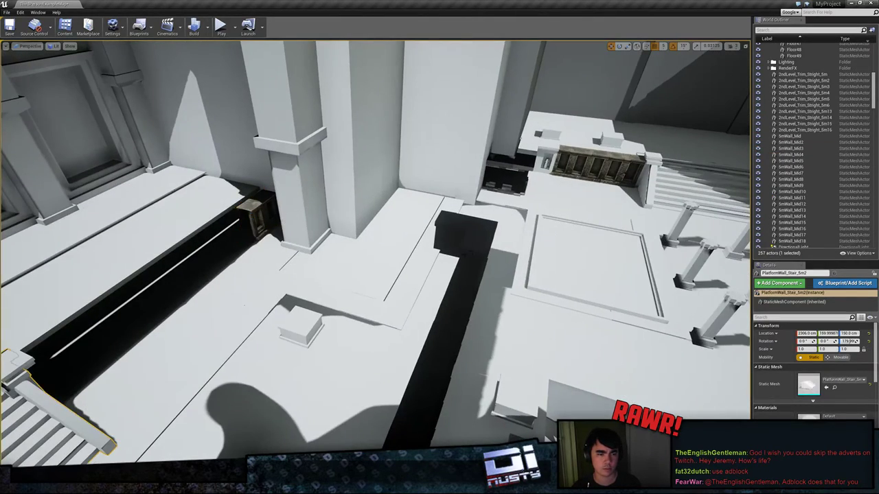
Step: Select the outer corners, inner corners, textured walls and wide staircase along the opposite platform to show its seven modular pieces
right_drag(440, 233, 467, 235)
click(474, 223)
click(135, 217)
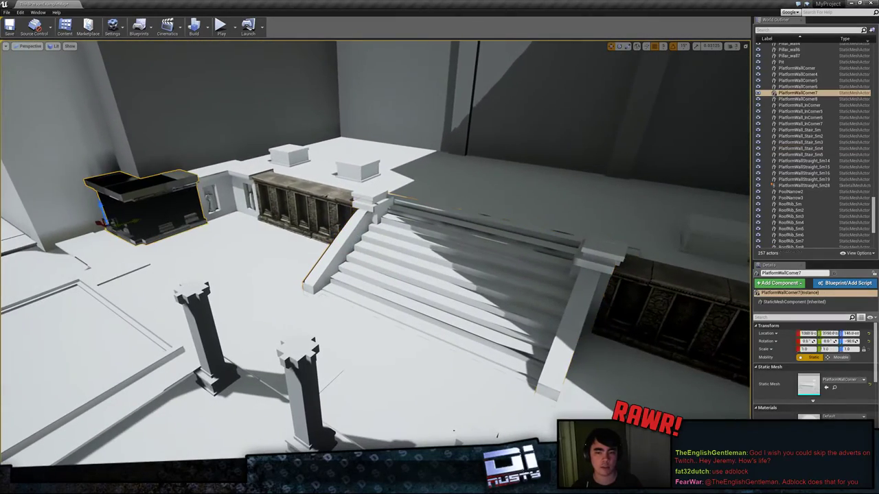
click(144, 206)
ctrl+click(227, 189)
ctrl+click(295, 206)
ctrl+click(405, 258)
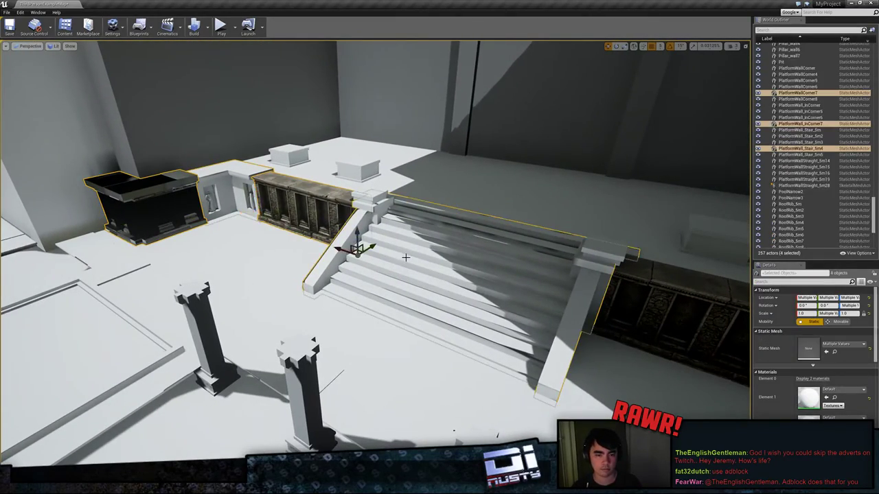
right_drag(438, 261, 625, 255)
ctrl+click(558, 258)
ctrl+click(535, 220)
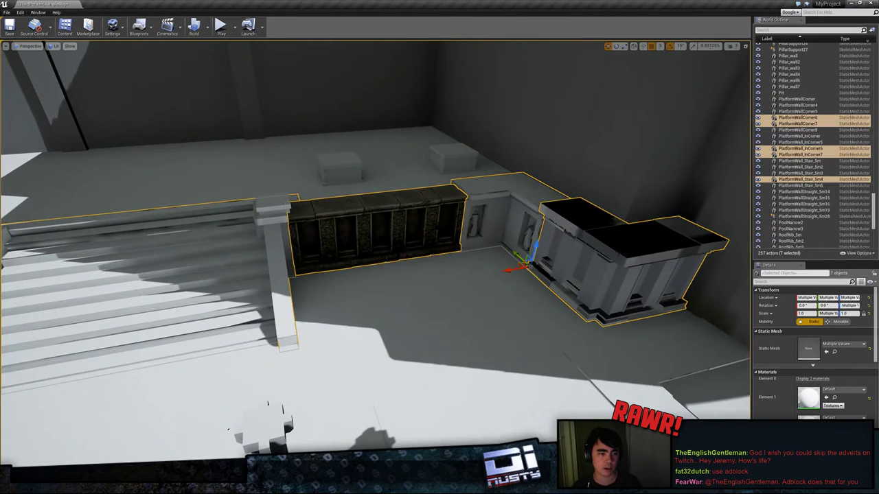
Step: Select the raised floor slab Floor11 behind the wide staircase and examine how it fills the platform behind the walls
right_drag(439, 247, 453, 272)
click(453, 188)
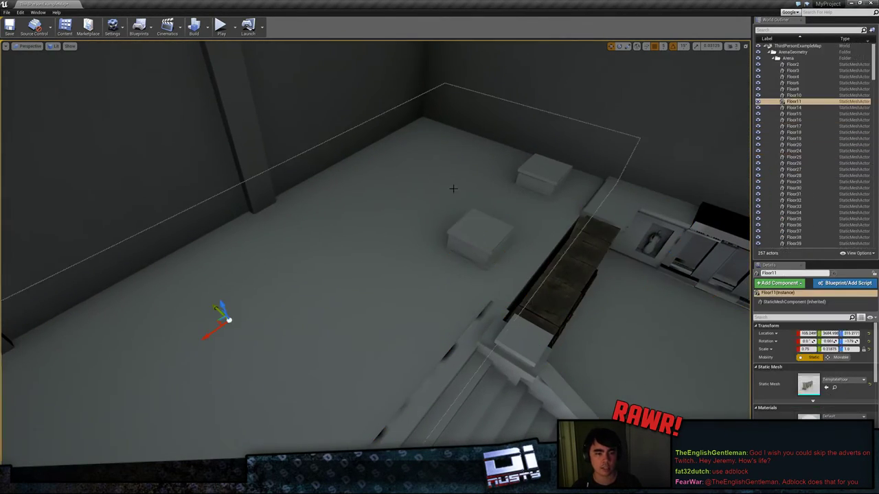
right_drag(453, 189, 206, 180)
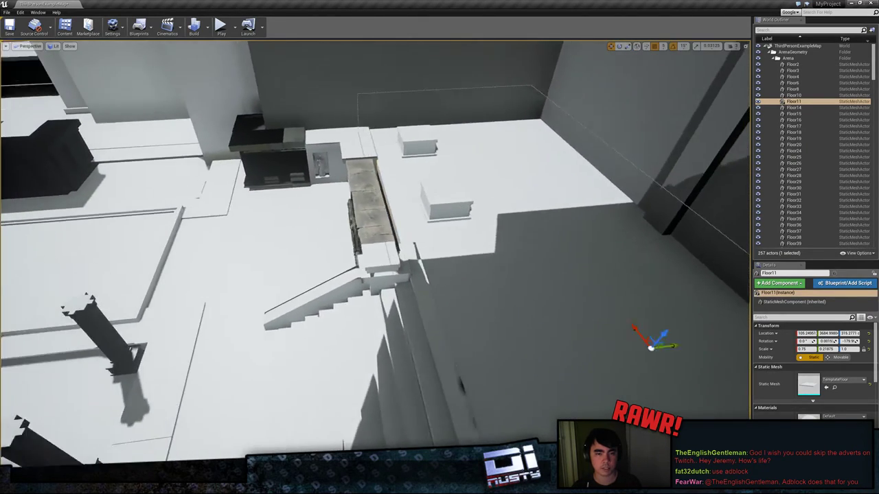
right_drag(471, 200, 504, 132)
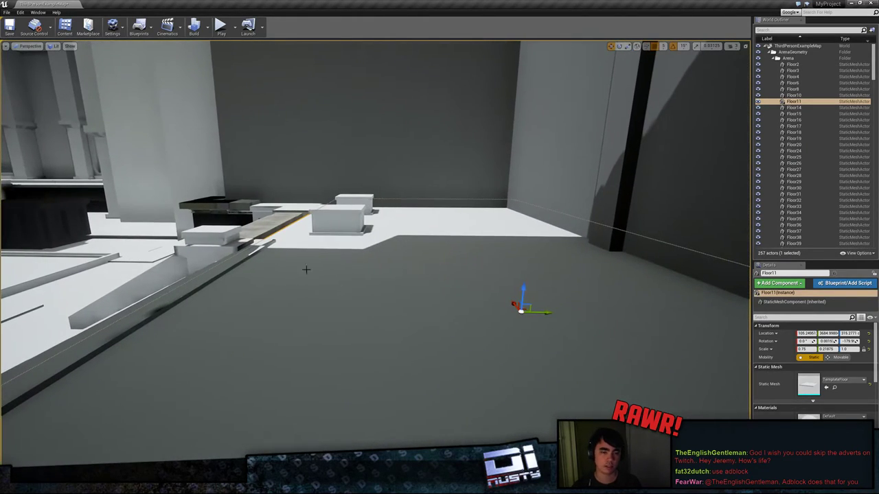
right_drag(380, 233, 579, 241)
right_drag(435, 237, 441, 237)
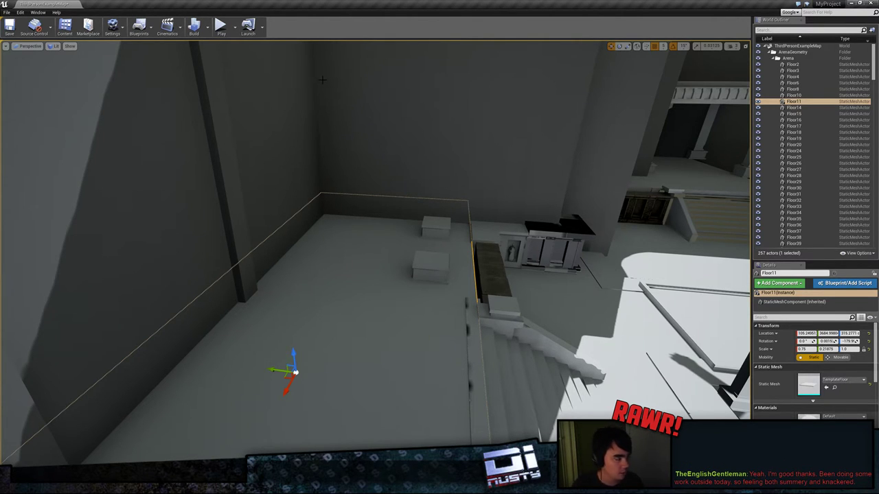
Step: Examine the roof trim above the corner pillars by selecting its straight segments and the RoofTrim_Corner piece
right_drag(341, 104, 652, 113)
key(Escape)
key(w)
click(313, 221)
key(w)
mouse_move(312, 221)
right_down()
mouse_move(299, 230)
mouse_move(309, 237)
right_up()
click(247, 203)
right_drag(247, 202, 223, 272)
key(e)
click(178, 219)
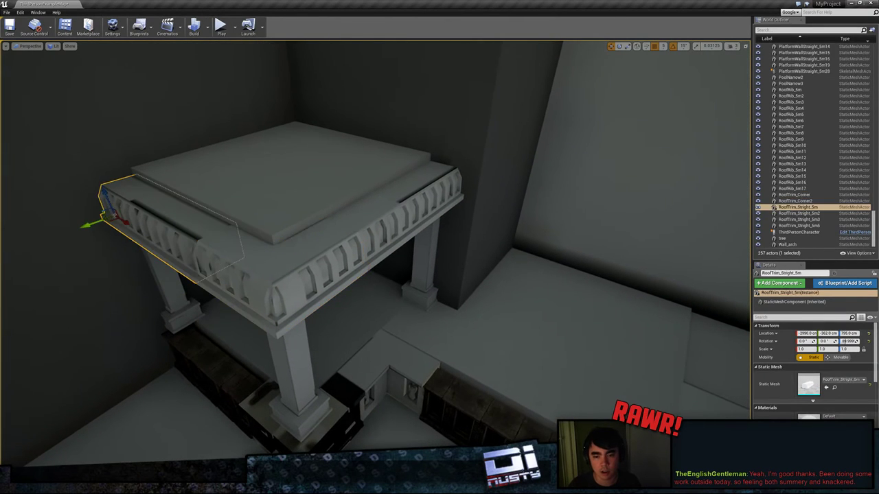
click(312, 242)
click(370, 210)
click(306, 190)
click(168, 237)
click(283, 290)
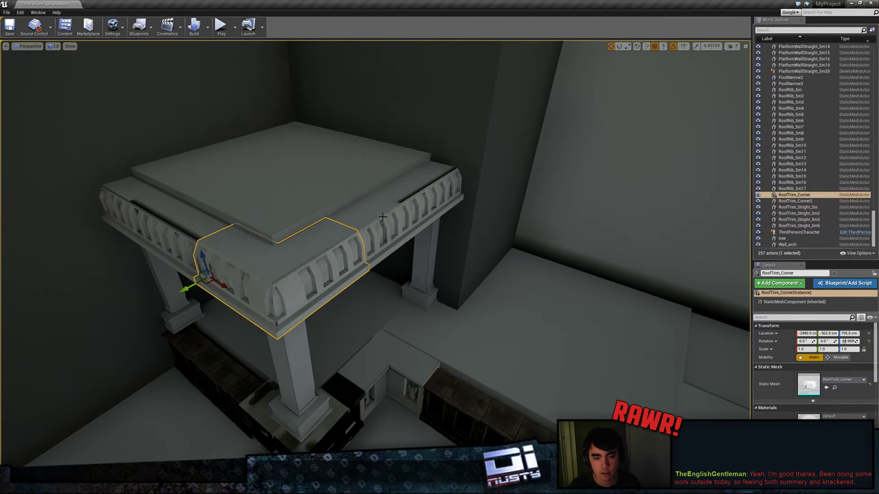
Step: Examine the corner canopy's modular pieces by selecting its roof trim, pillars and pillar plates one at a time
click(389, 232)
key(q)
right_drag(388, 232, 361, 237)
click(349, 282)
click(351, 344)
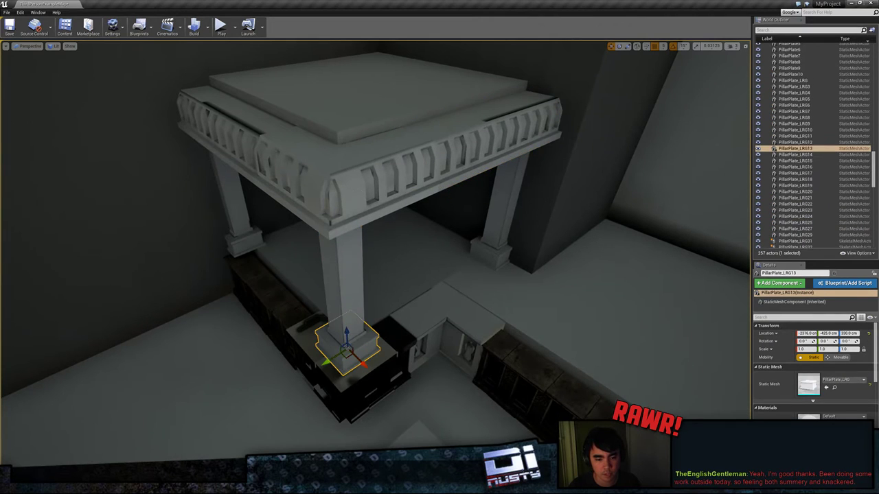
right_drag(481, 257, 318, 216)
key(w)
right_drag(435, 210, 302, 193)
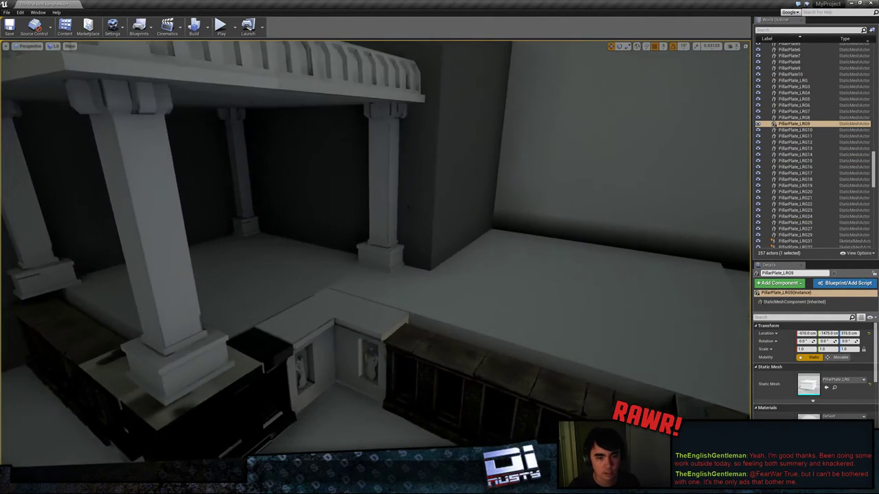
Step: Examine the arena's repeated pillar and plate meshes, selecting a large pillar under the ribbed alcove roof
click(385, 199)
key(w)
right_drag(385, 199, 265, 221)
key(w)
key(s)
key(w)
key(w)
right_drag(412, 264, 353, 221)
click(359, 290)
click(386, 195)
right_drag(424, 201, 368, 164)
click(424, 201)
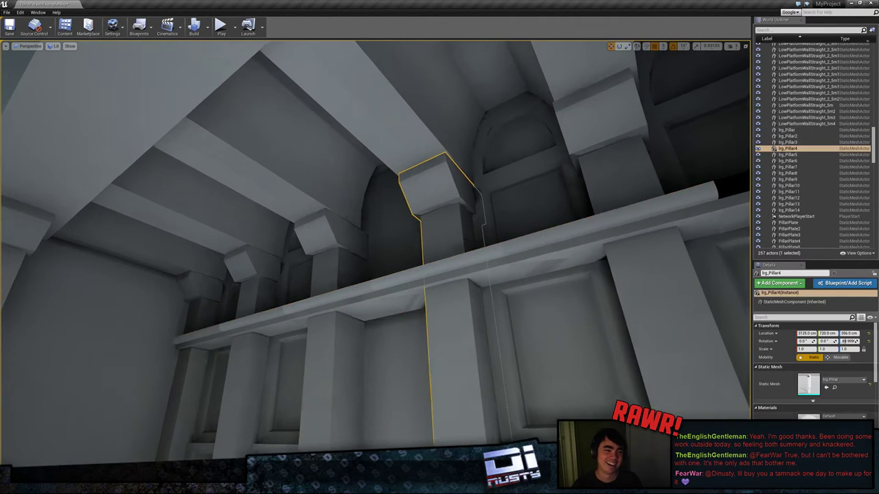
Step: Examine the alcove's back wall by selecting the recessed wall panel piece between the large pillars
right_drag(424, 201, 450, 184)
right_drag(500, 228, 539, 289)
click(503, 222)
click(504, 222)
right_drag(398, 288, 454, 264)
click(398, 285)
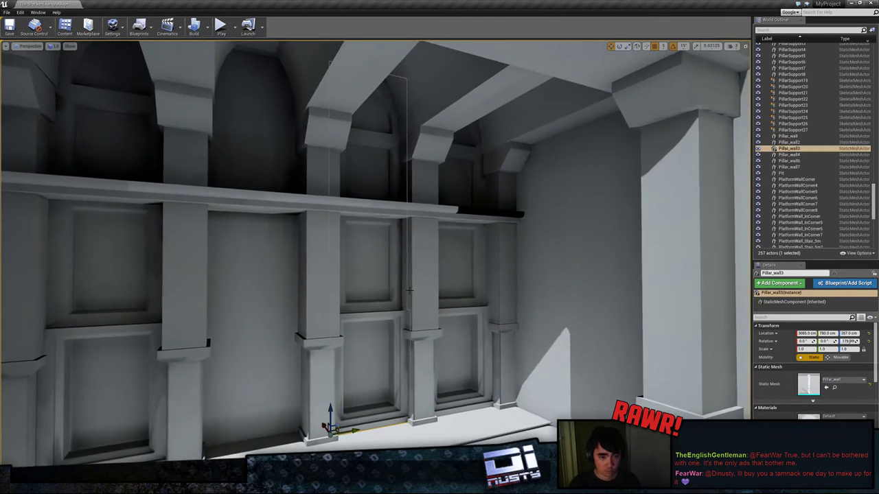
Step: Try deleting the alcove's wall panels and one large pillar in turn, undoing each deletion
right_drag(399, 286, 385, 291)
key(Delete)
key(ctrl+z)
click(463, 288)
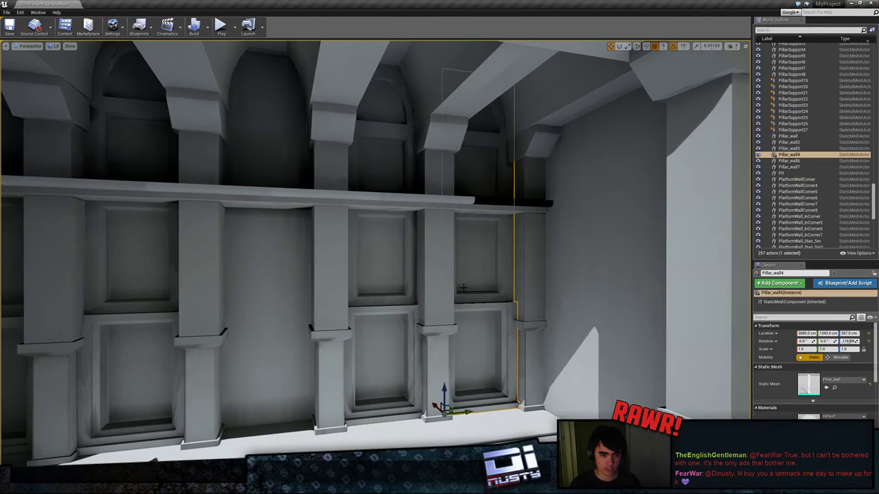
click(395, 282)
key(Delete)
key(ctrl+z)
click(444, 351)
key(Delete)
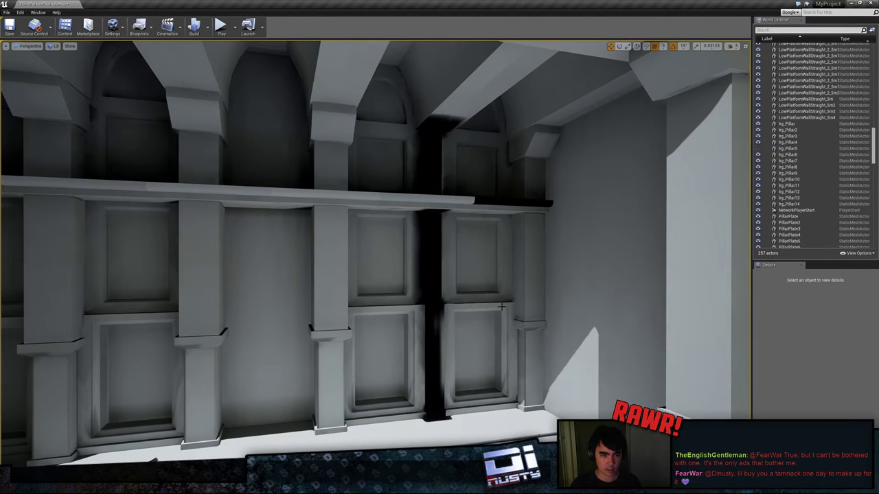
key(ctrl+z)
Step: Examine the large pillars along the alcove's back wall by selecting them together and individually
click(523, 312)
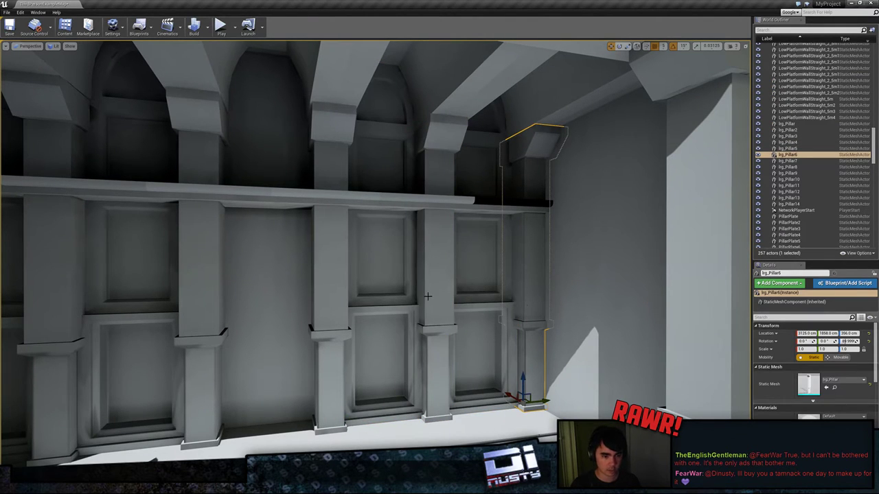
ctrl+click(428, 297)
ctrl+click(331, 298)
right_drag(332, 298, 304, 279)
ctrl+click(301, 278)
ctrl+click(198, 279)
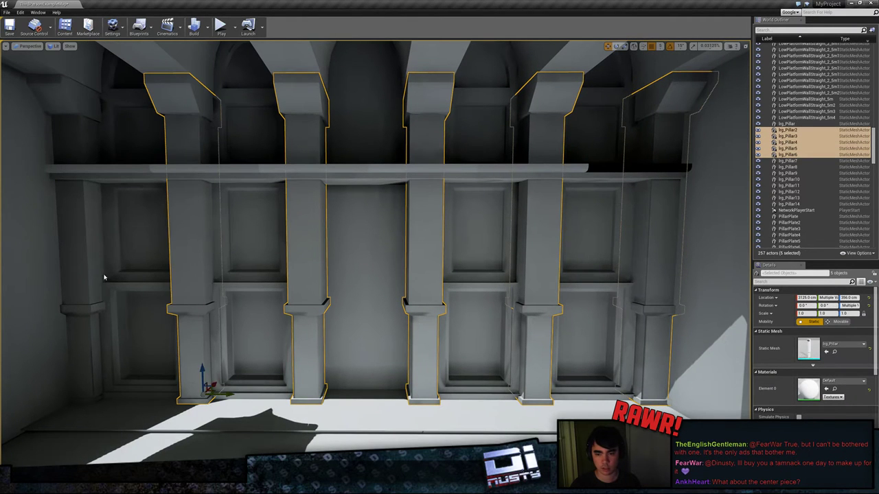
ctrl+click(104, 277)
right_drag(105, 277, 65, 278)
click(237, 257)
click(223, 255)
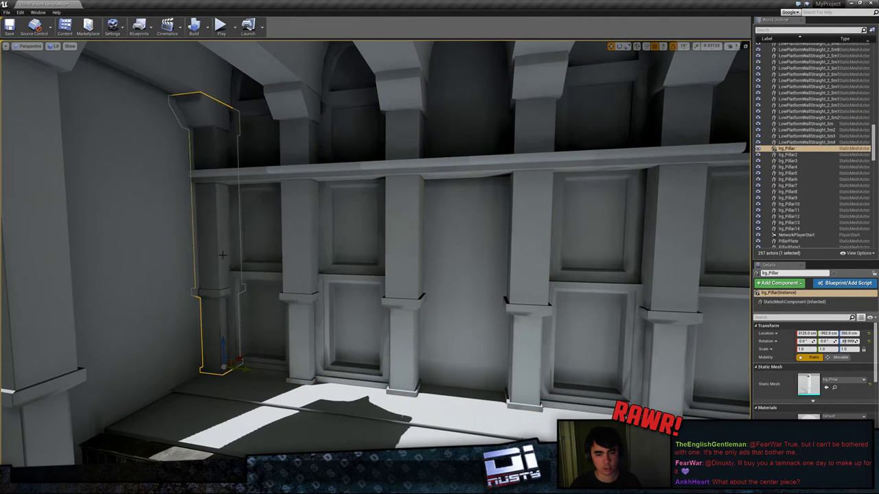
click(306, 266)
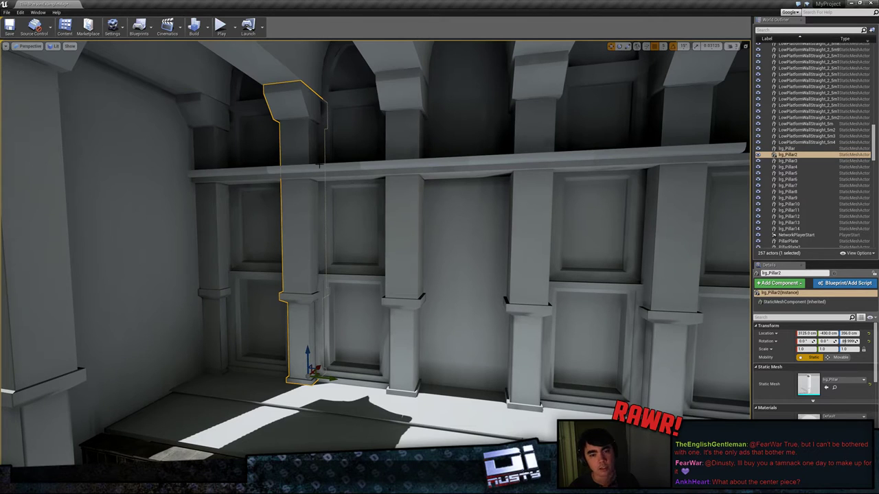
Step: Examine the tall blockout walls enclosing the arena by selecting several of the stretched floor meshes
right_drag(482, 242, 509, 251)
key(s)
key(s)
key(e)
key(s)
key(w)
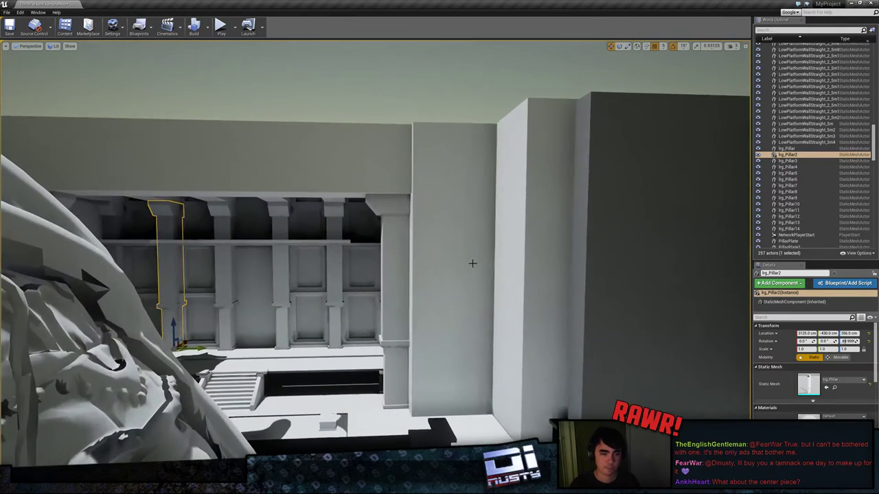
click(472, 264)
click(524, 210)
right_drag(524, 210, 548, 196)
click(548, 196)
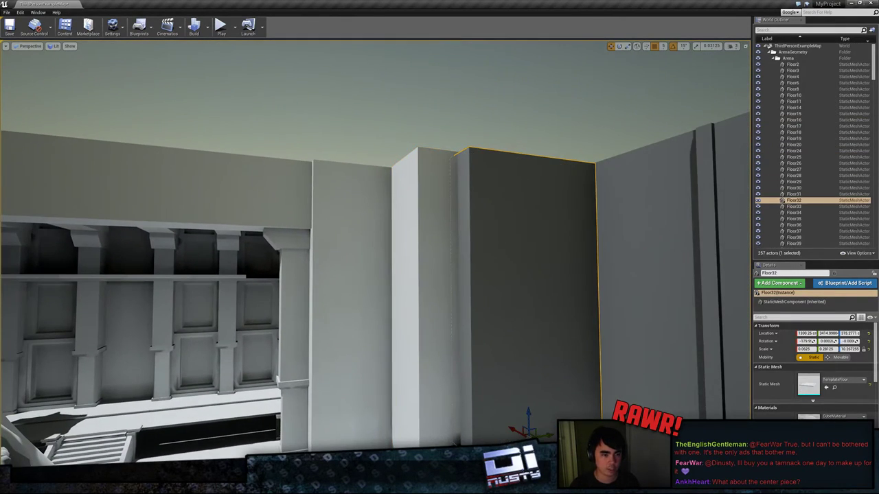
click(606, 265)
right_drag(606, 266, 524, 246)
key(w)
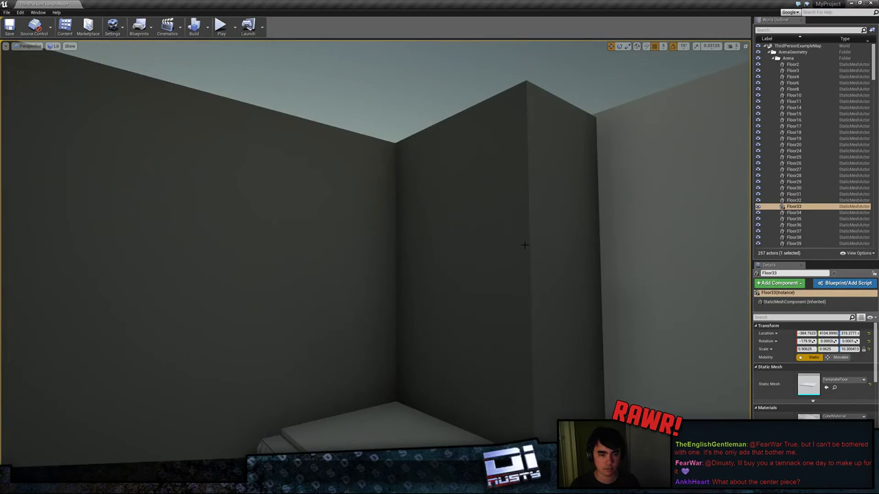
click(524, 245)
click(346, 248)
right_drag(347, 248, 78, 279)
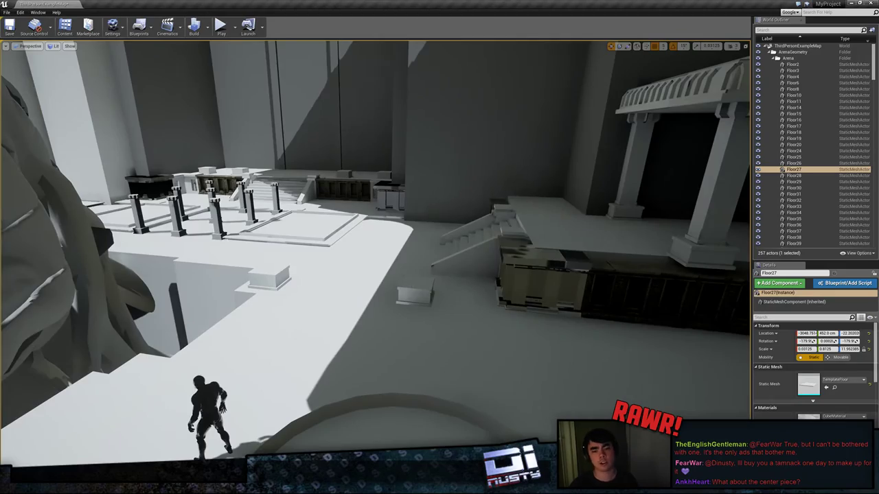
Step: Select the platform stair leading up to the alcove and inspect its steps and side rails up close
key(w)
right_drag(375, 251, 126, 294)
click(302, 283)
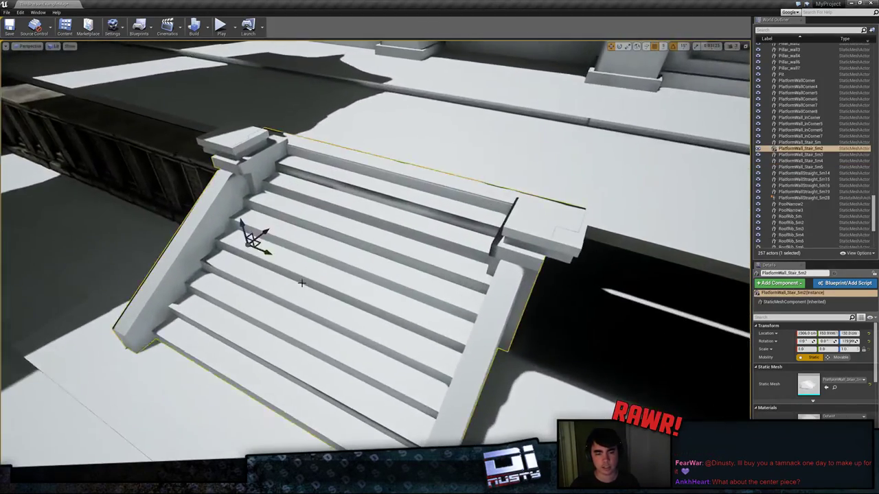
key(w)
right_drag(302, 283, 303, 232)
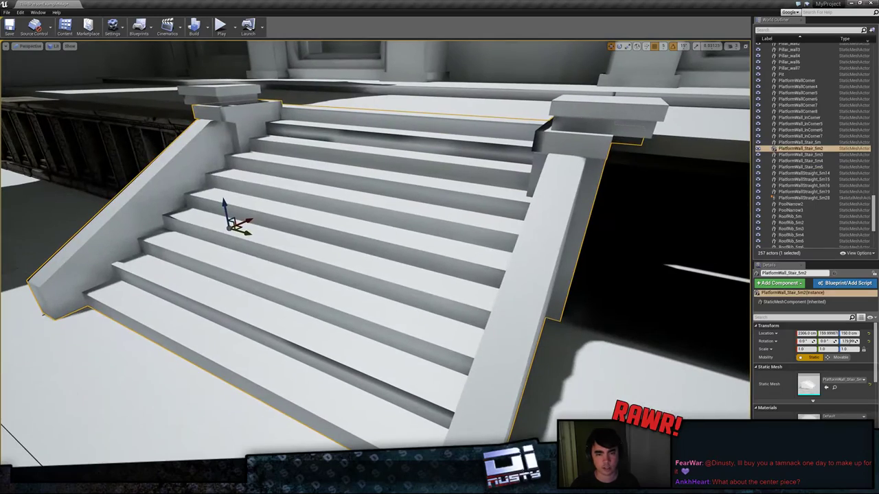
mouse_move(313, 285)
right_down()
mouse_move(549, 247)
mouse_move(539, 278)
mouse_move(131, 285)
mouse_move(312, 283)
mouse_move(294, 283)
mouse_move(304, 295)
mouse_move(326, 297)
mouse_move(307, 293)
mouse_move(317, 298)
mouse_move(320, 323)
mouse_move(323, 300)
right_up()
key(w)
key(w)
key(w)
Step: Add the platform's corner wall to the stair selection, inspect it, and undo and redo the last change before undoing it again
ctrl+click(294, 283)
key(a)
key(s)
key(ctrl+z)
key(q)
key(e)
key(ctrl+y)
key(q)
right_drag(310, 356, 307, 343)
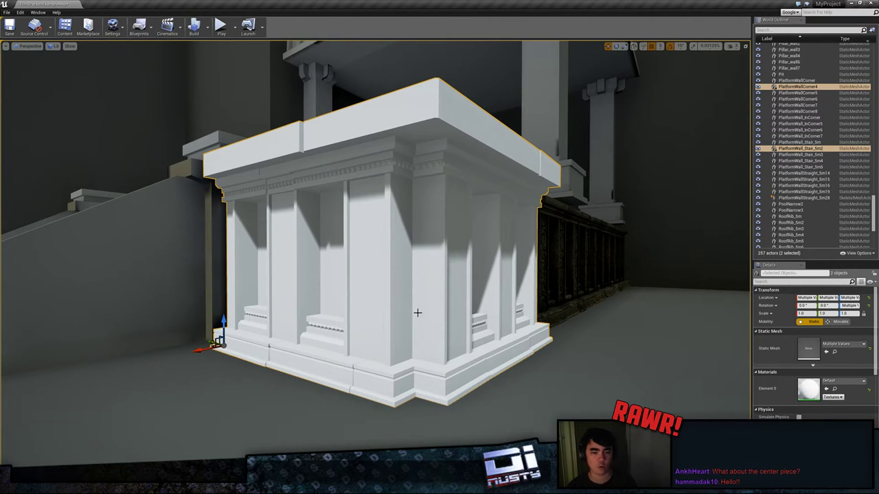
right_drag(417, 313, 443, 336)
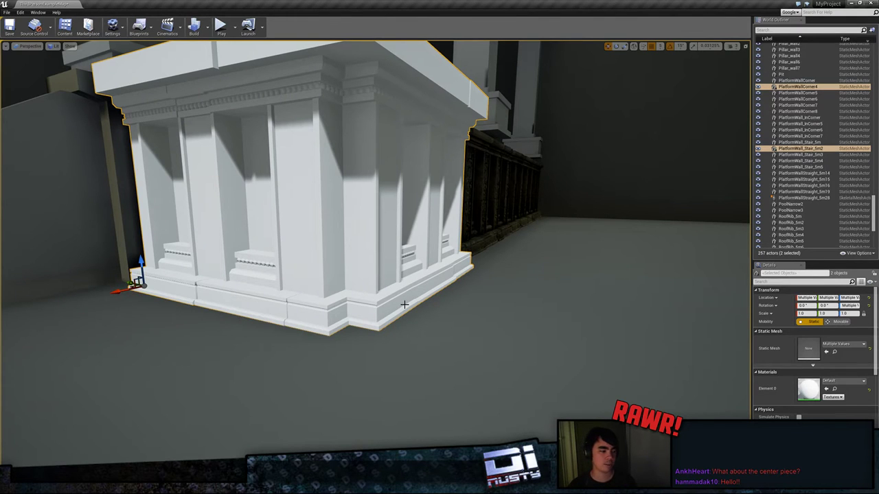
key(ctrl+z)
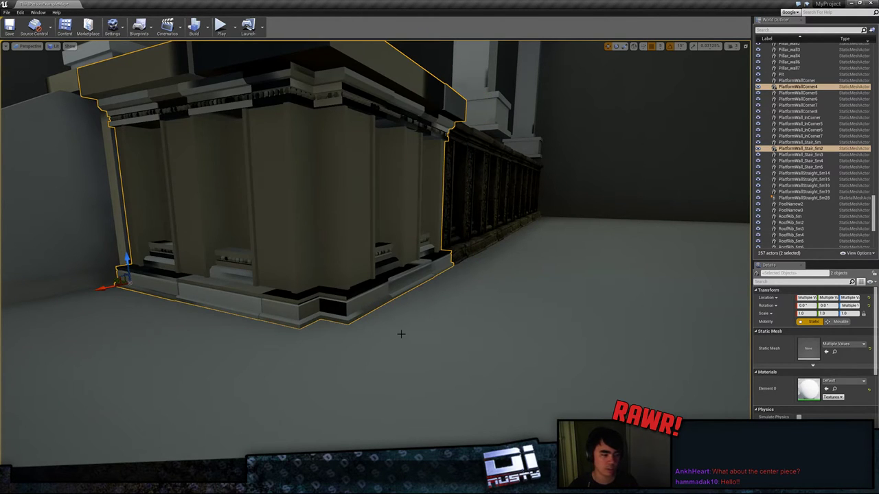
Step: Select the tree mesh wrapped around the stone faces in the middle of the arena
right_drag(416, 315, 479, 309)
click(436, 304)
click(480, 313)
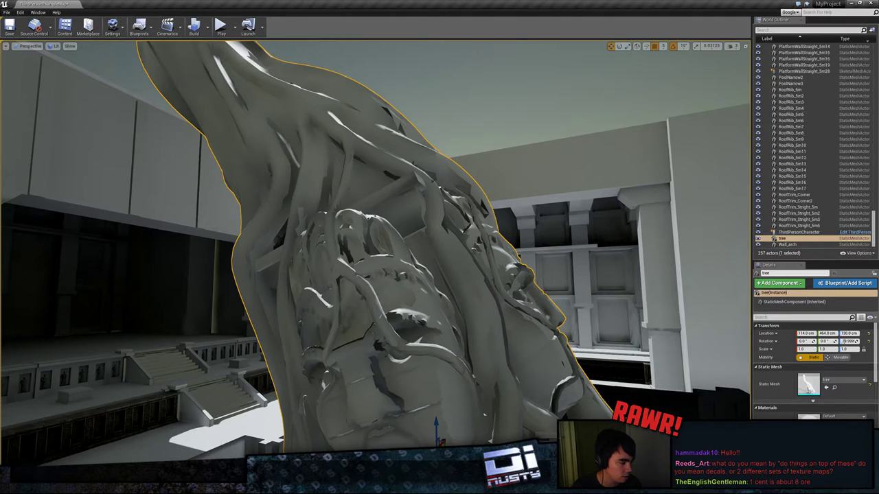
Step: Switch to MODO, show the Tree item and inspect its trunk and roots
key(alt+Tab)
alt+drag(383, 366, 294, 348)
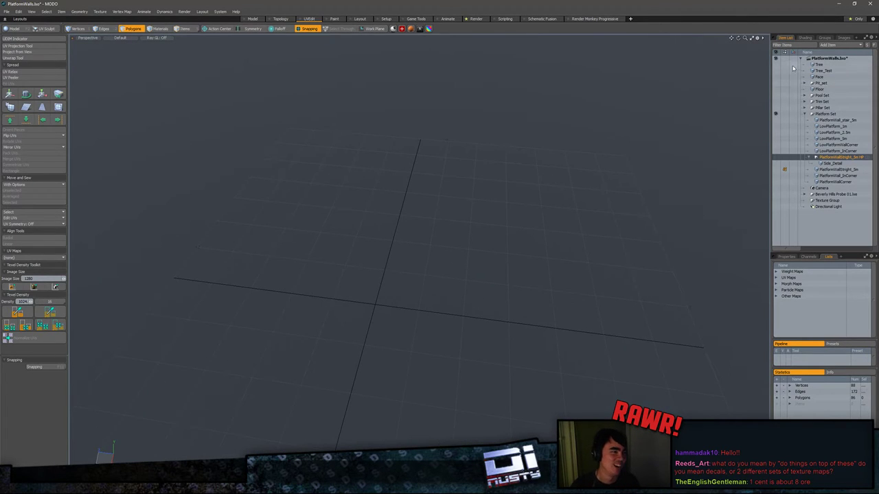
click(776, 65)
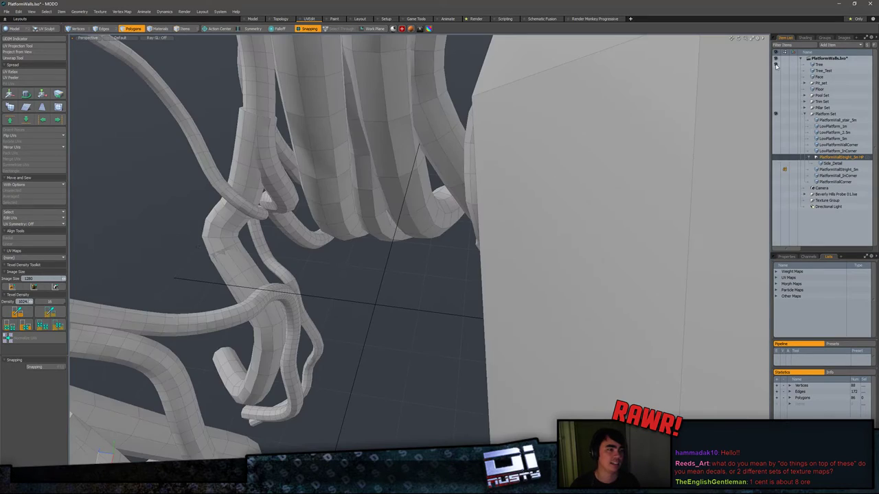
alt+drag(604, 130, 436, 108)
scroll(439, 138, down, 4)
alt+drag(439, 206, 549, 172)
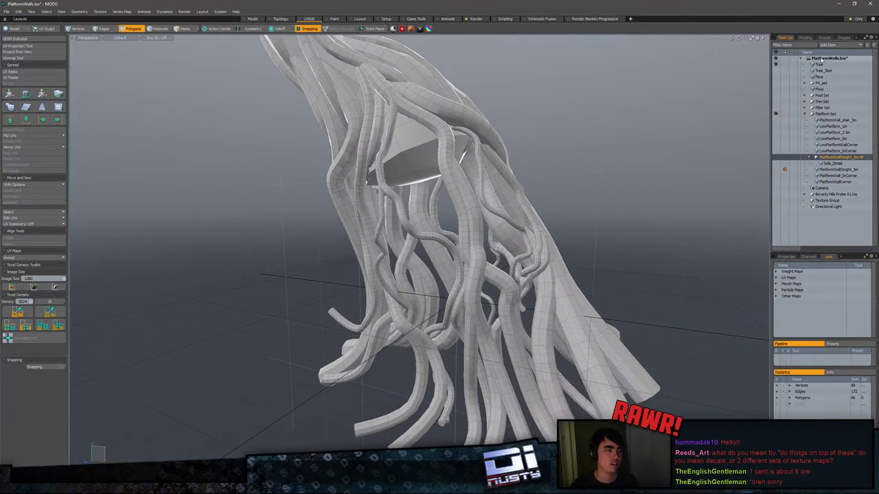
Step: Show the Face item inside the tree and inspect how the roots wrap around the carved heads
click(776, 78)
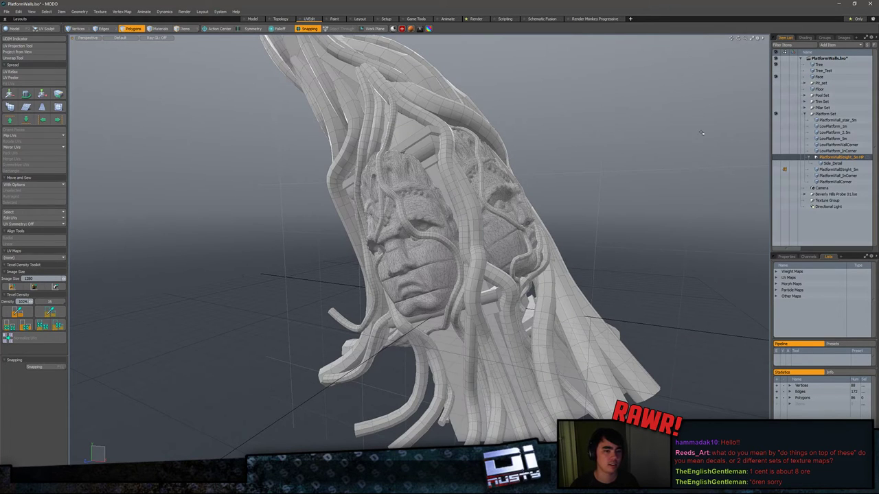
alt+drag(638, 150, 635, 168)
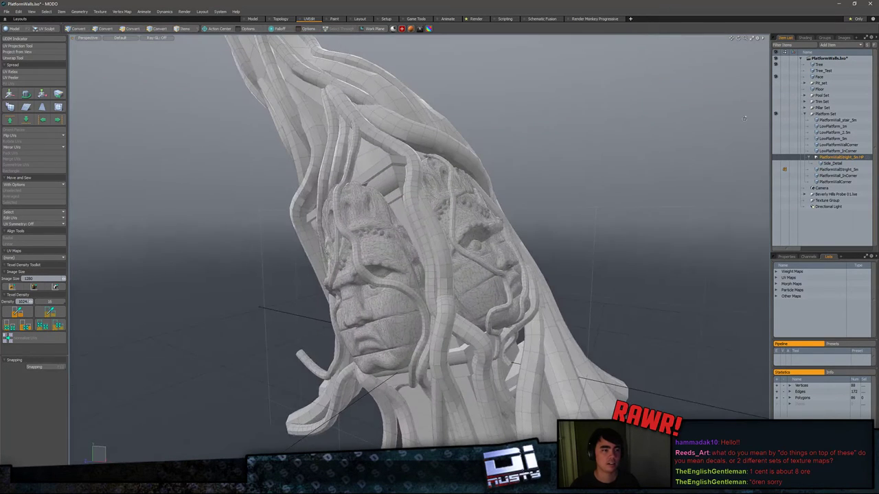
mouse_move(695, 179)
ctrl+alt+mouse_down()
mouse_move(657, 180)
mouse_move(627, 167)
mouse_move(656, 180)
mouse_move(640, 206)
mouse_move(664, 192)
ctrl+alt+mouse_up()
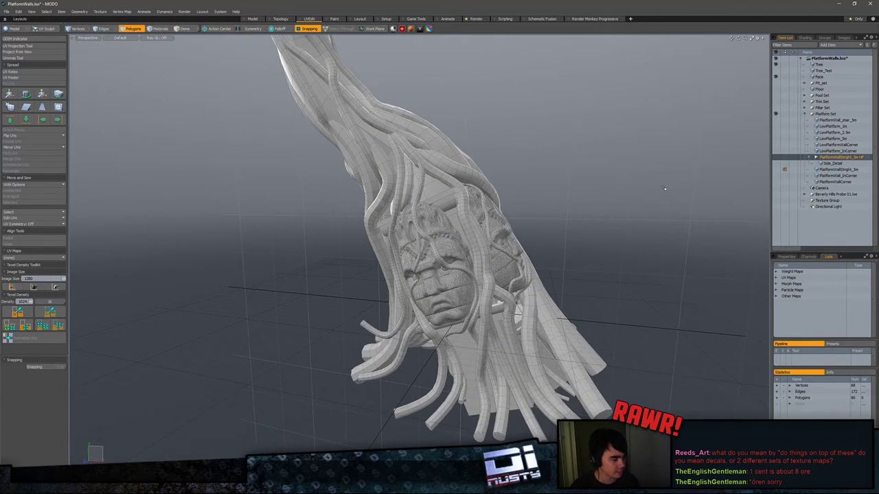
click(777, 71)
click(777, 71)
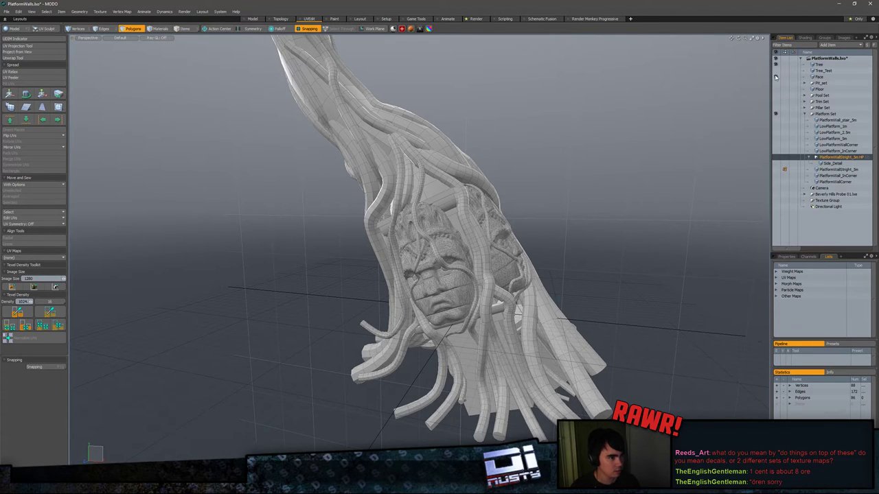
Step: Hide the Tree item and select the connected polygons of the tilted pillar behind the carved heads in the Face item
click(776, 65)
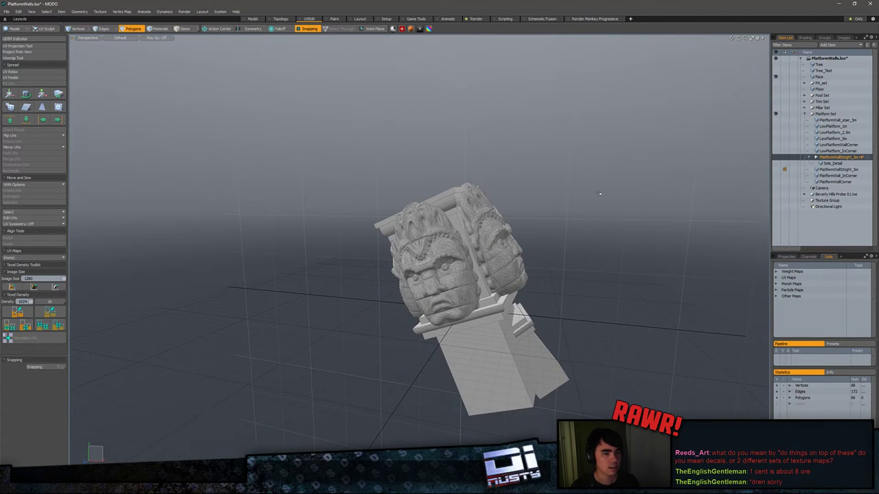
key(5)
click(487, 321)
key(3)
double_click(487, 321)
alt+drag(486, 320, 442, 320)
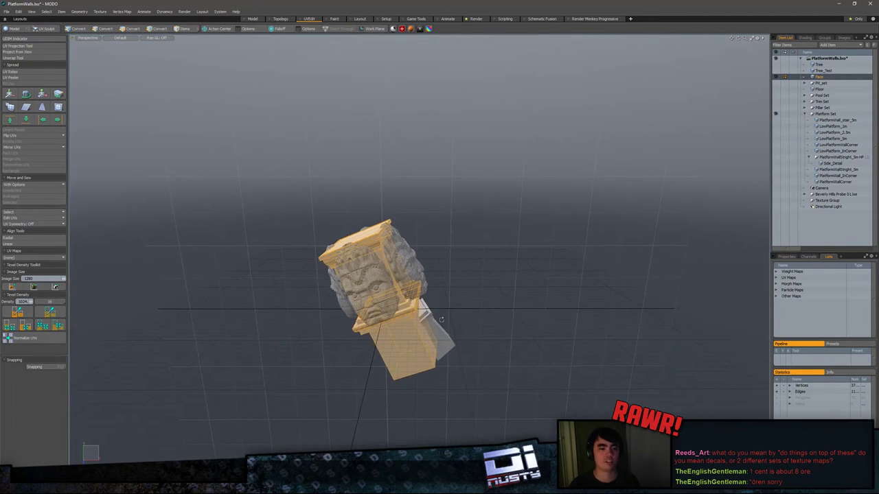
Step: Turn snapping off and move the selected pillar polygons 20 m along X, away from the carved heads
key(3)
key(w)
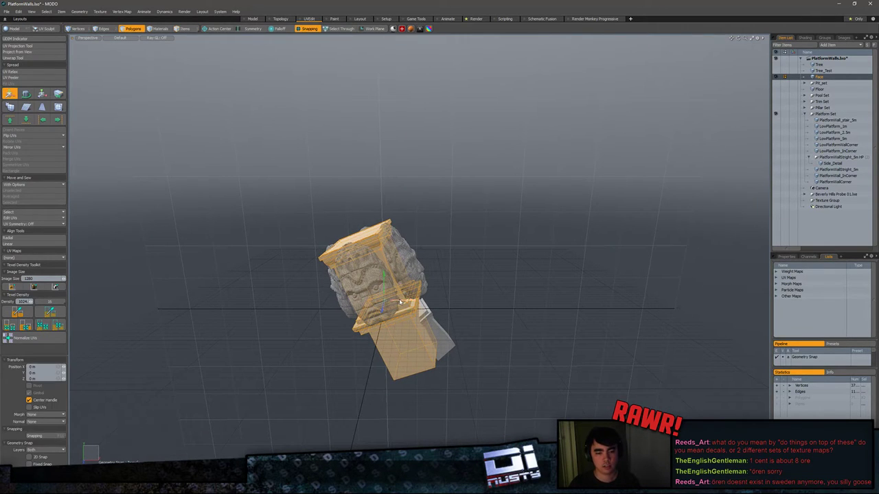
key(x)
drag(400, 301, 511, 308)
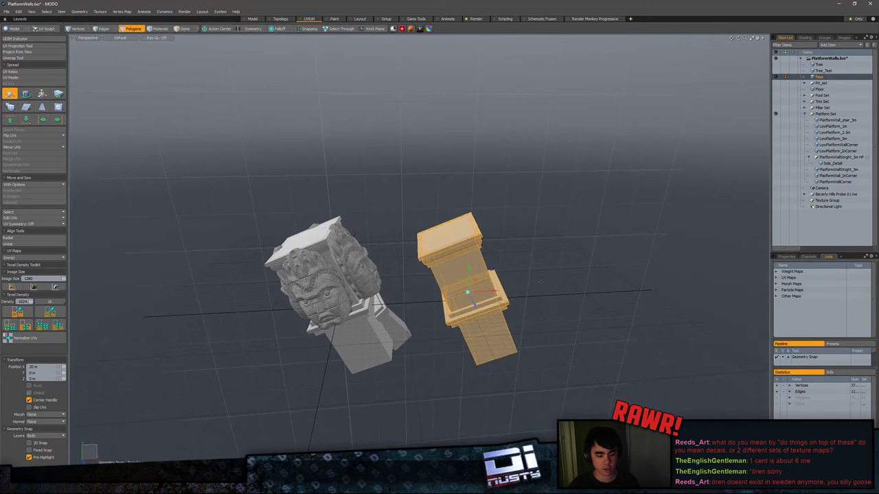
Step: Rotate the selected tilted pillar upright in the top view, aligning its square outline with the grid
key(KP_1)
key(e)
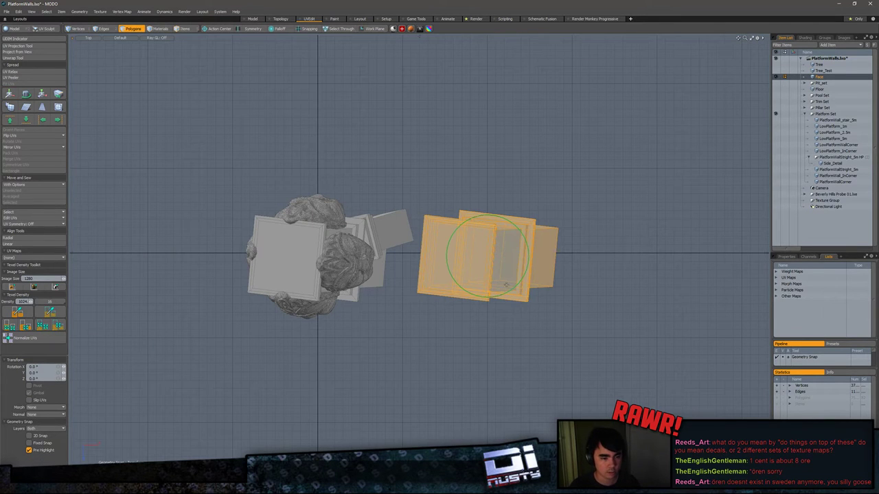
drag(511, 290, 499, 265)
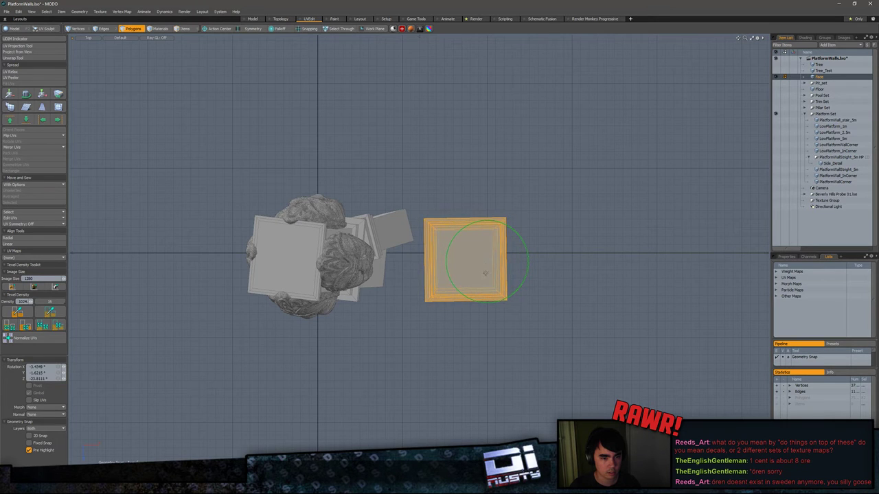
drag(513, 296, 490, 183)
Step: Move the upright pillar about 4.5 m along X and 11.3 m along Y in the perspective view
key(KP_Decimal)
key(w)
key(shift+a)
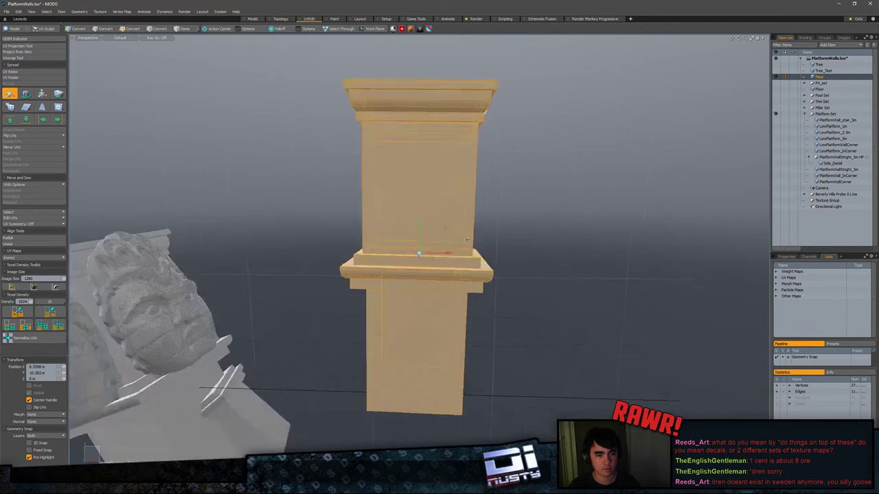
alt+drag(419, 264, 424, 215)
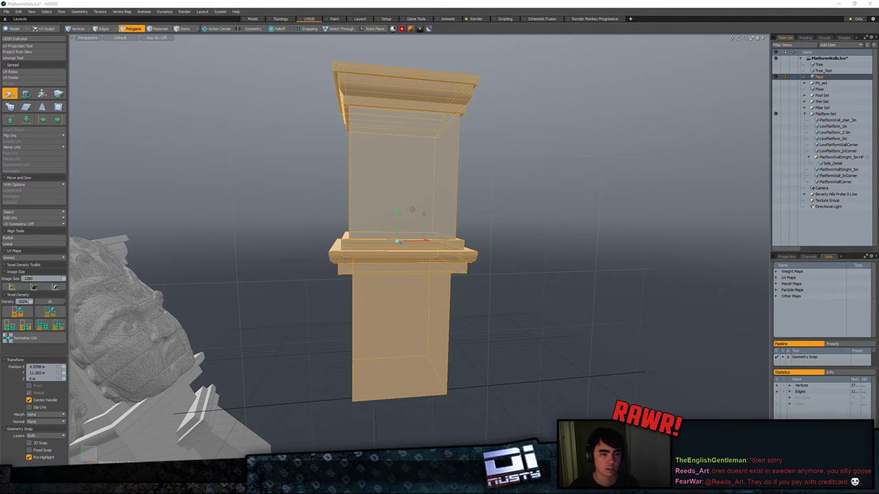
Step: Examine the separated upright pillar beside the carved heads from several angles, keeping its polygons selected
mouse_move(424, 214)
mouse_down()
mouse_move(392, 217)
mouse_move(415, 207)
mouse_move(424, 214)
mouse_up()
alt+drag(424, 214, 570, 260)
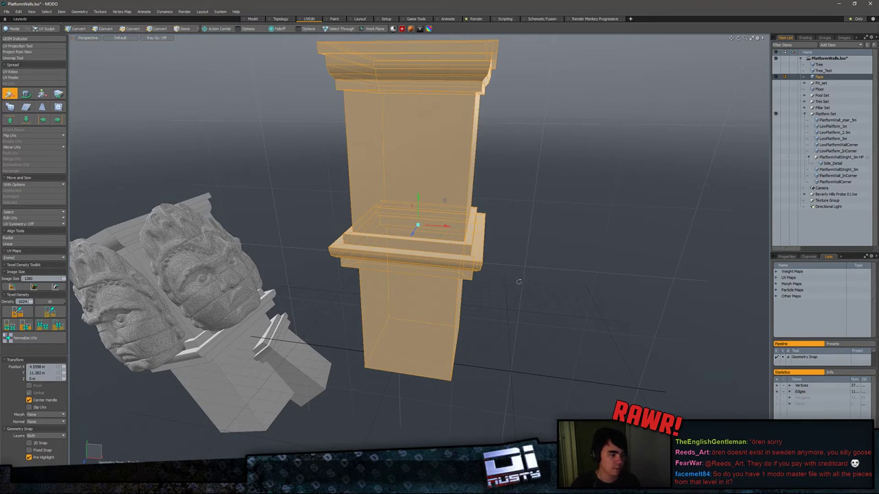
alt+drag(520, 281, 541, 277)
key(q)
double_click(417, 212)
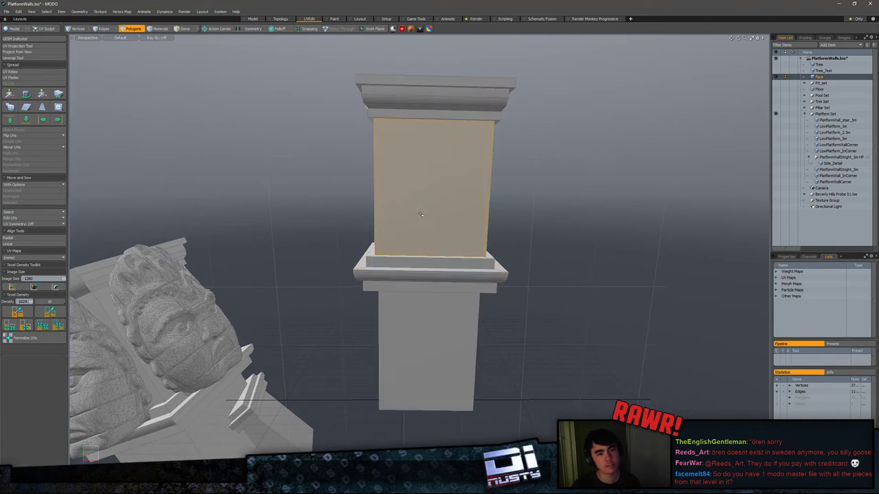
alt+drag(419, 215, 469, 213)
key(ctrl+z)
key(ctrl+z)
key(ctrl+z)
alt+drag(529, 250, 624, 330)
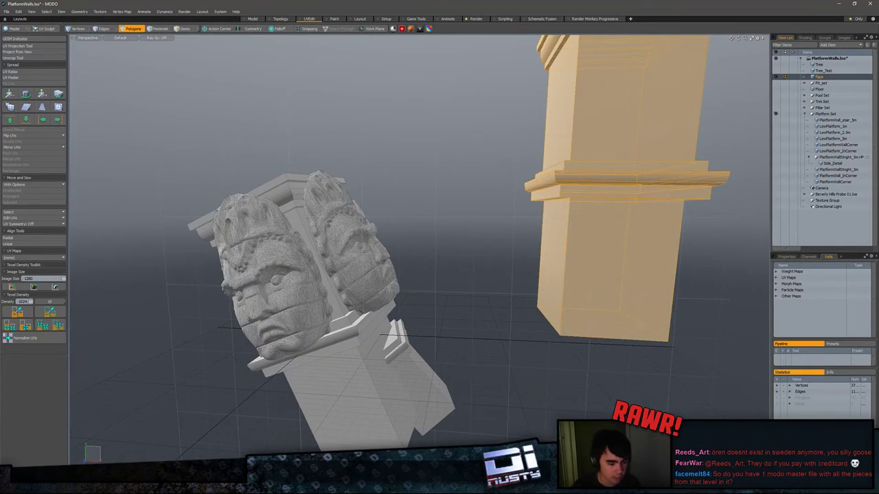
Step: Switch to Photoshop and examine the overgrown tree and giant carved face in the temple concept painting
key(alt+Tab)
key(ctrl+minus)
key(ctrl+minus)
key(ctrl+minus)
key(ctrl+minus)
key(ctrl+minus)
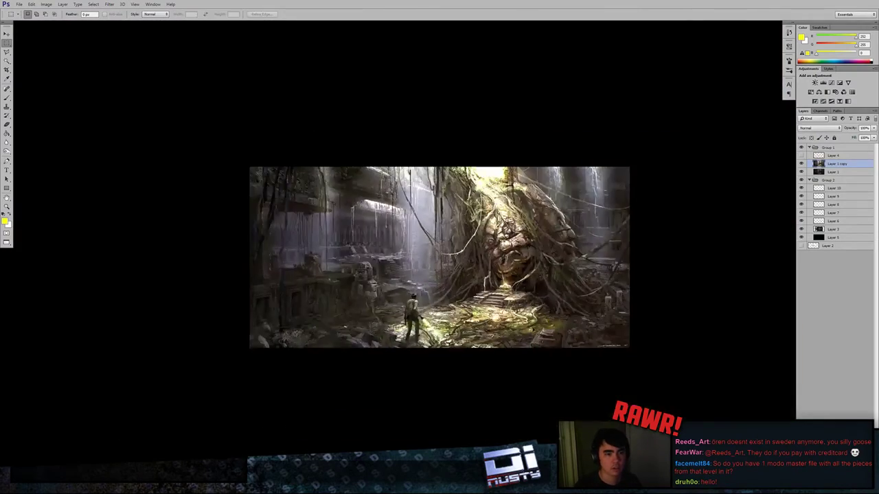
alt+scroll(536, 333, up, 2)
alt+scroll(665, 303, up, 2)
drag(666, 305, 600, 314)
alt+scroll(218, 300, down, 2)
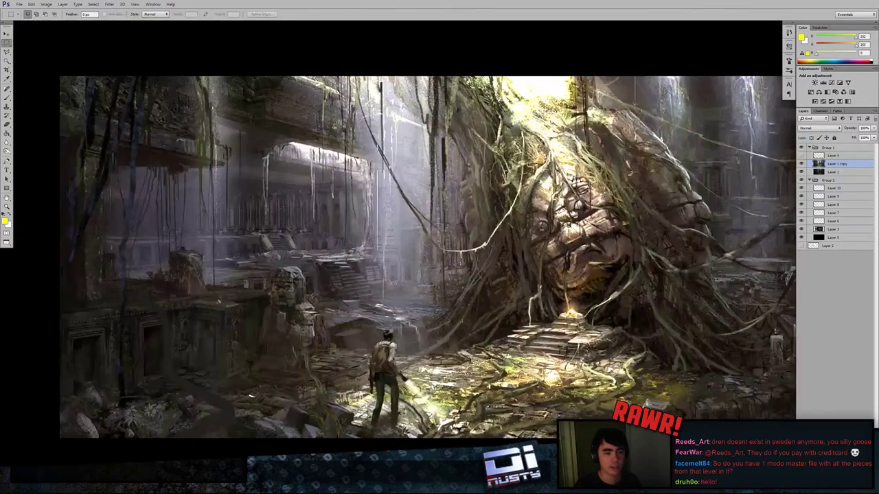
drag(674, 321, 650, 323)
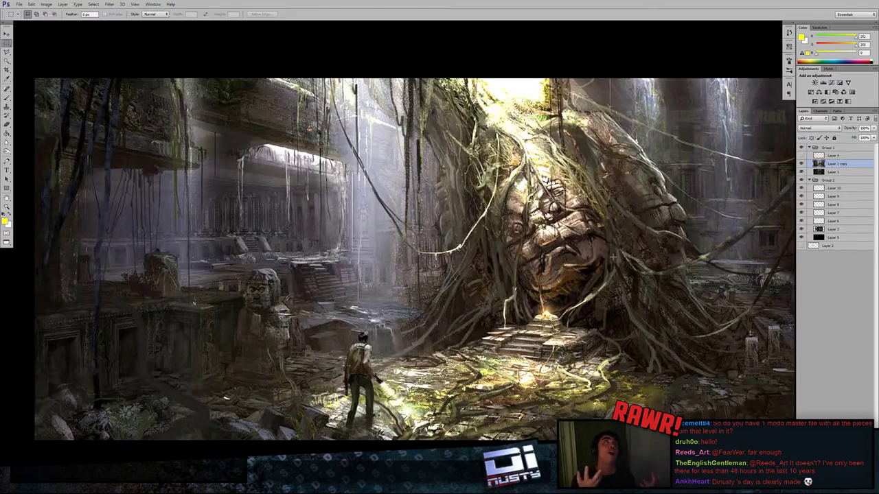
key(alt+Tab)
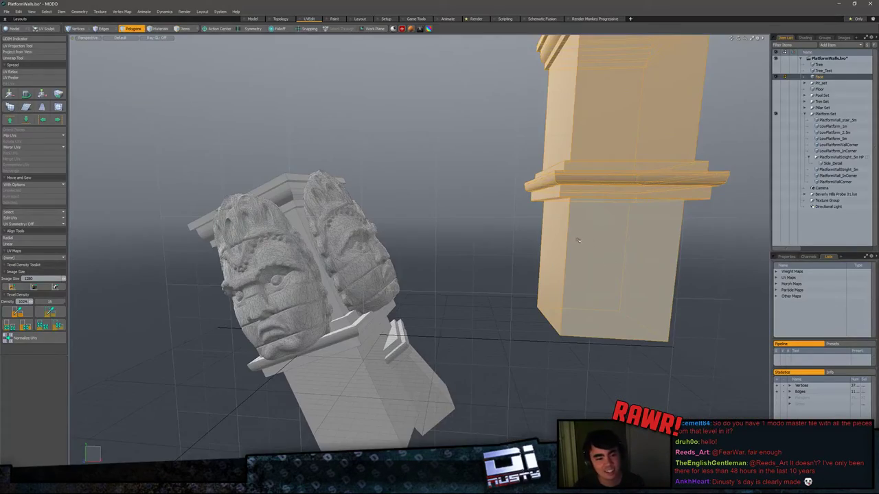
mouse_move(579, 240)
alt+mouse_down()
mouse_move(598, 308)
mouse_move(542, 309)
alt+mouse_up()
key(alt+Tab)
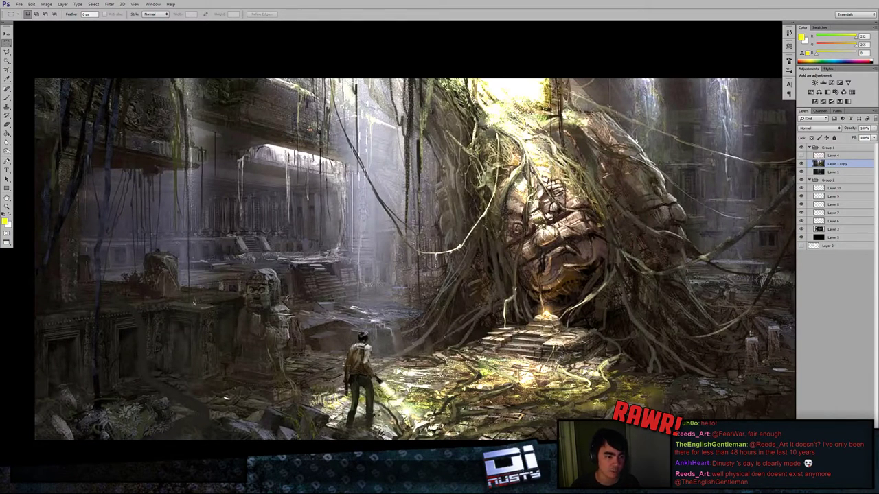
Step: Return to MODO and clear the pillar's polygon selection
key(alt+Tab)
alt+drag(497, 139, 429, 221)
key(e)
key(Escape)
double_click(242, 283)
double_click(242, 284)
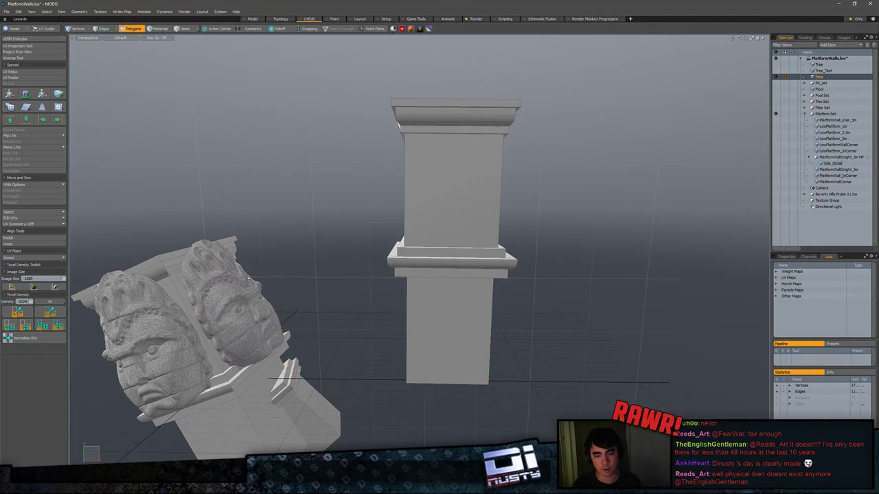
key(shift+a)
alt+drag(241, 284, 196, 280)
key(Escape)
Step: Select the upright pillar's connected polygons and tilt it with freehand rotations, comparing against the concept painting in Photoshop
alt+drag(508, 276, 494, 217)
scroll(533, 263, down, 2)
scroll(454, 245, down, 4)
double_click(491, 184)
key(e)
key(alt+Tab)
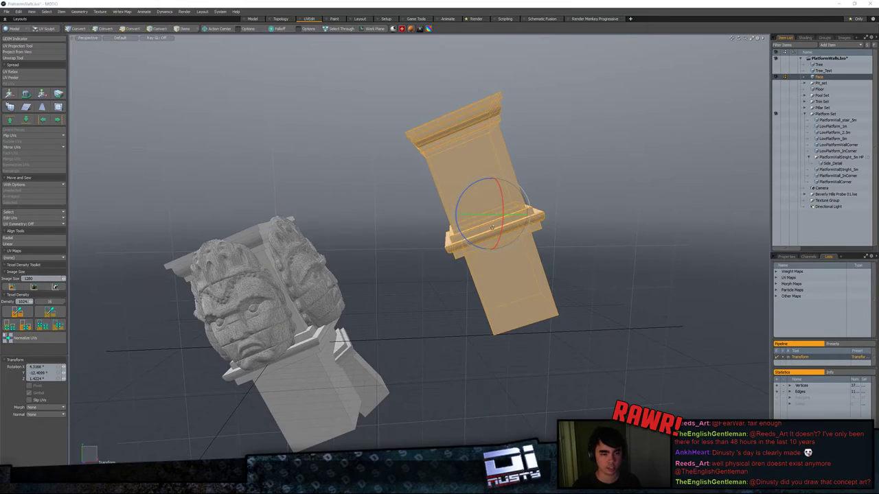
key(alt+Tab)
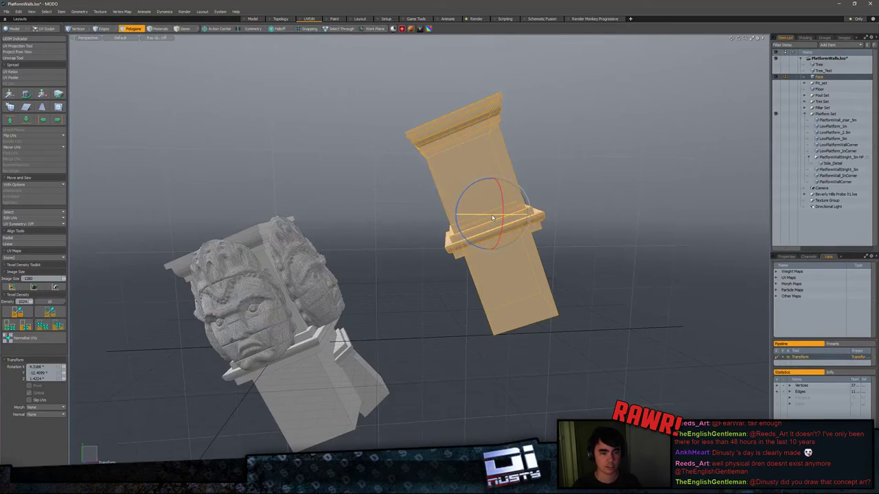
mouse_move(492, 217)
mouse_down()
mouse_move(481, 208)
mouse_move(489, 206)
mouse_up()
key(alt+Tab)
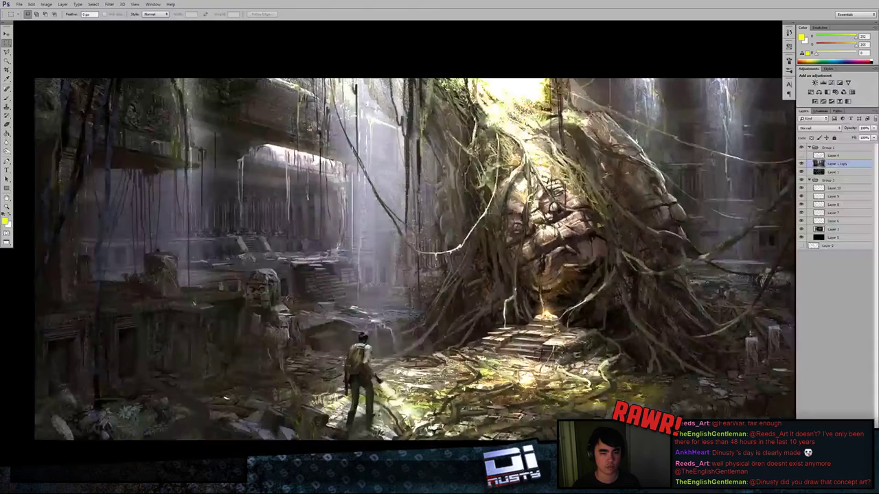
key(alt+Tab)
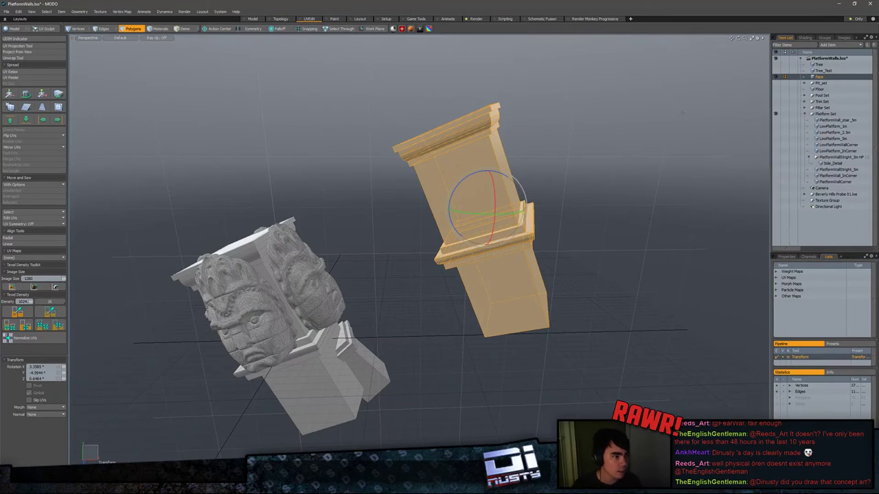
Step: Delete the tilted pillar copy and leave no polygons selected on the carved heads
key(Delete)
alt+drag(492, 215, 528, 197)
key(5)
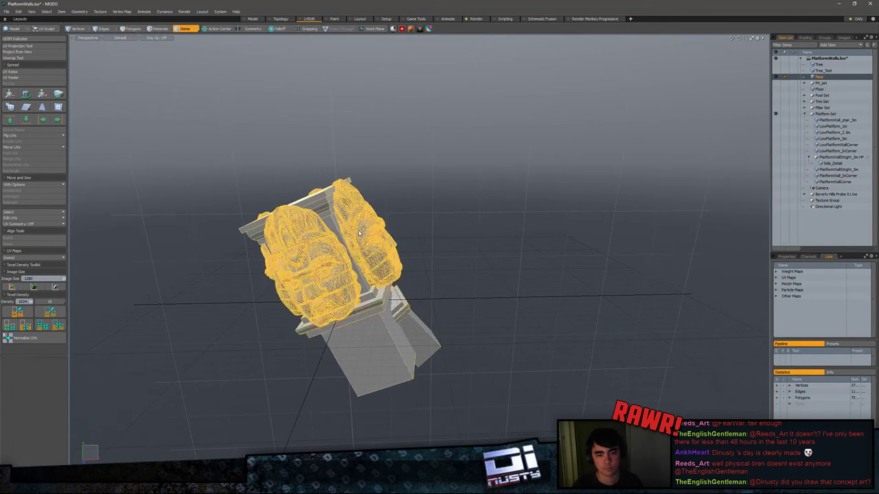
key(3)
double_click(312, 262)
click(421, 200)
alt+drag(421, 200, 443, 204)
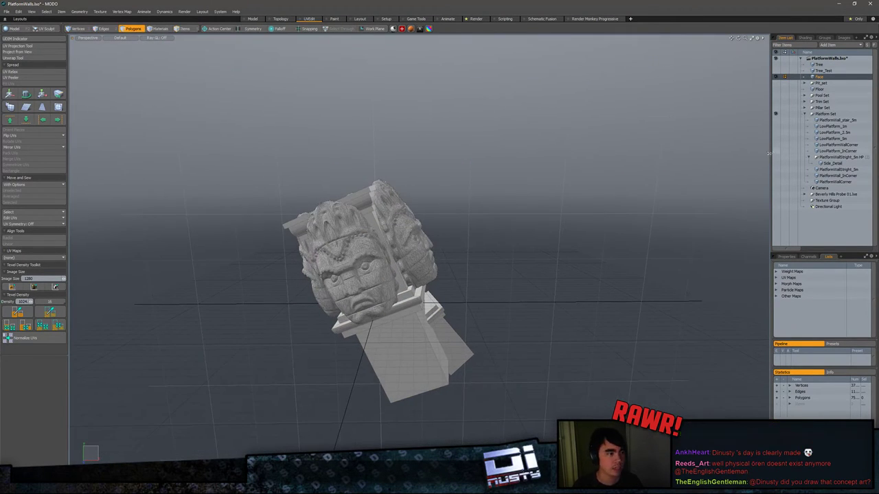
Step: Make the Tree item visible again and select it as the active item
click(776, 64)
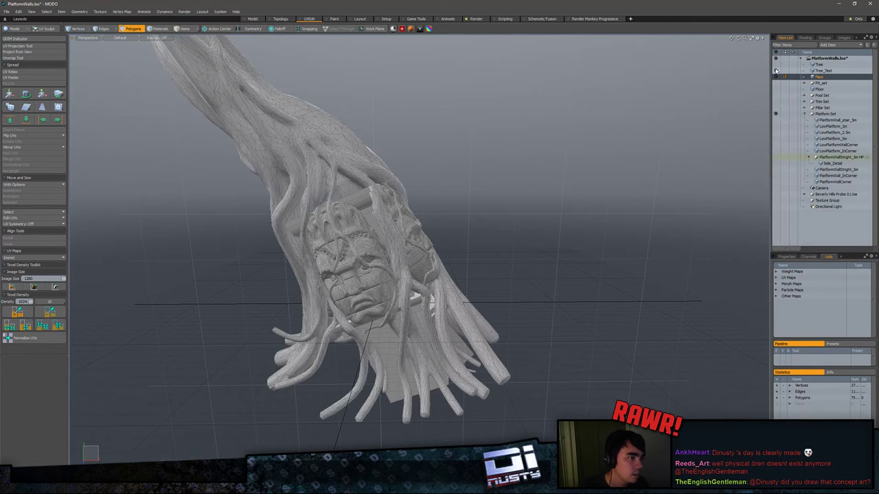
click(776, 64)
click(776, 65)
alt+drag(475, 130, 634, 184)
key(5)
click(424, 180)
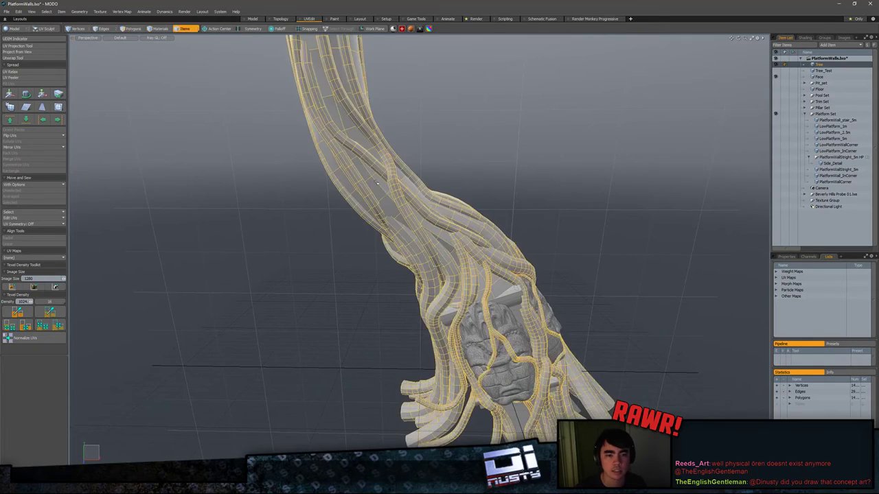
Step: Select the tree's inner trunk polygons, invert the selection and delete all the surrounding roots
key(3)
double_click(420, 180)
alt+drag(439, 172, 417, 127)
key(bracketleft)
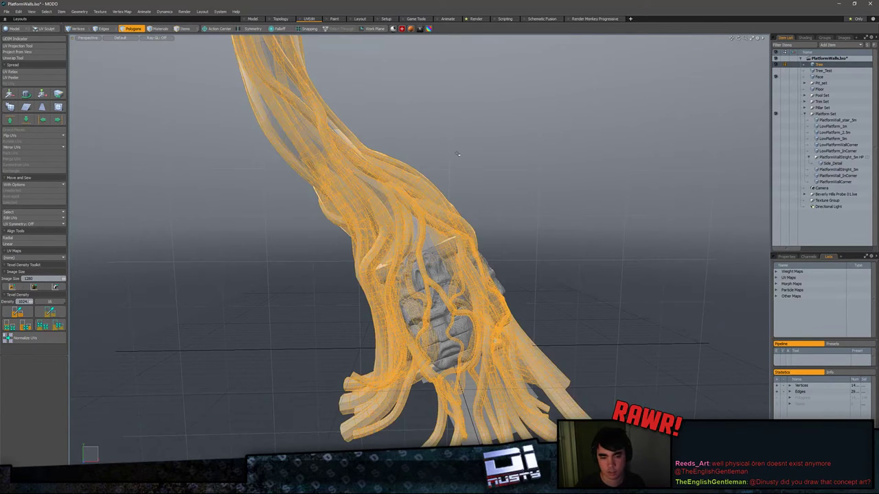
key(Delete)
alt+drag(461, 146, 407, 141)
key(bracketleft)
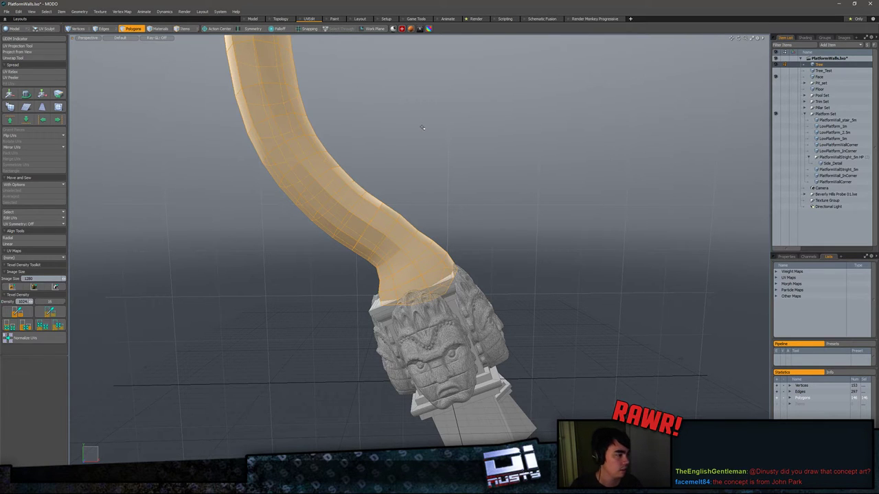
Step: Examine the bare trunk above the carved heads from several angles and clear its polygon selection
alt+drag(688, 221, 675, 281)
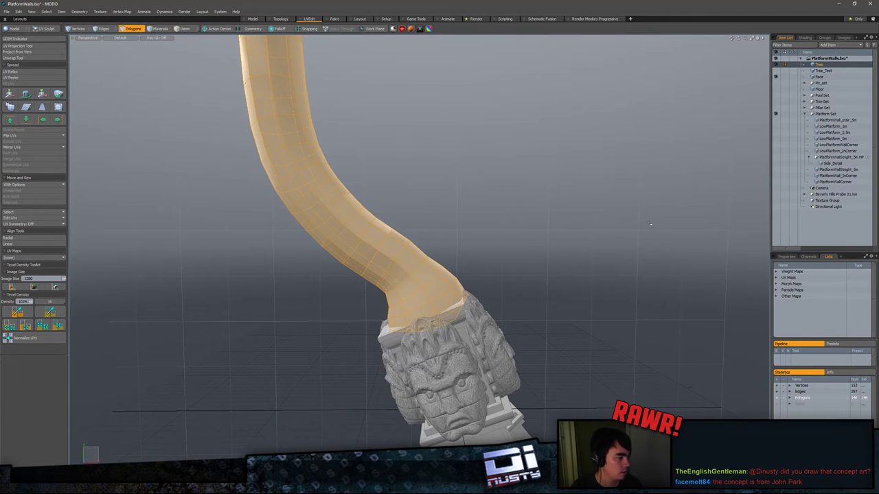
alt+drag(650, 223, 574, 230)
scroll(508, 237, down, 4)
alt+drag(378, 237, 431, 299)
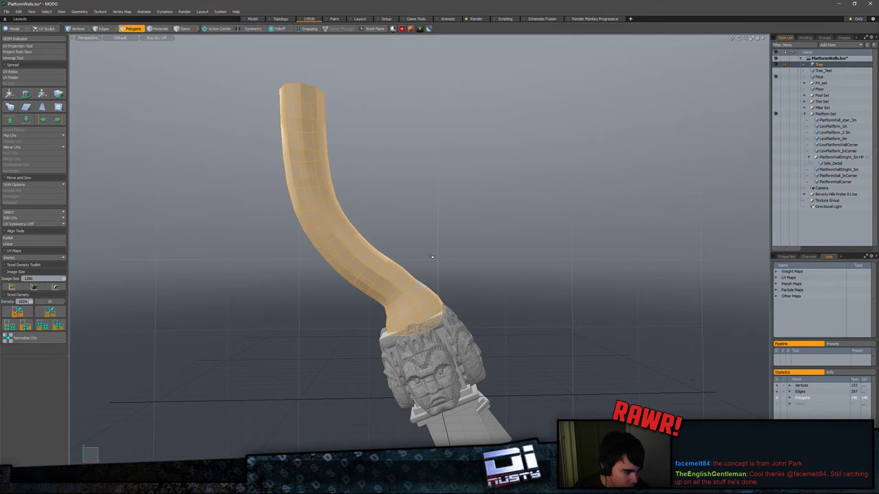
click(486, 238)
alt+drag(487, 237, 496, 214)
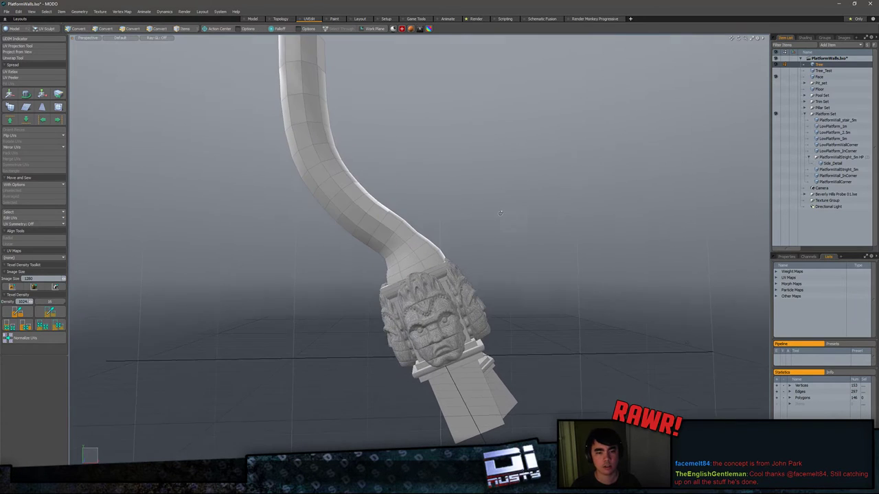
double_click(299, 60)
alt+shift+drag(463, 159, 401, 198)
click(376, 137)
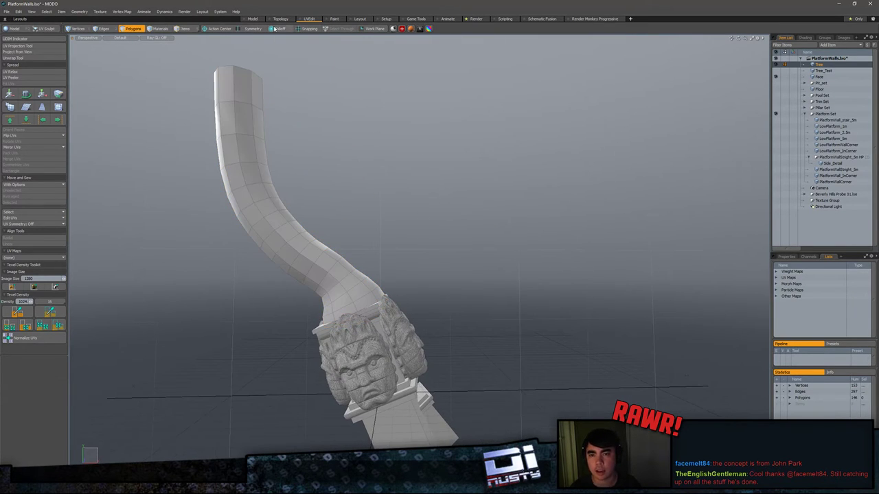
Step: Switch to the Model layout and frame the trunk and carved heads with nothing selected
click(252, 21)
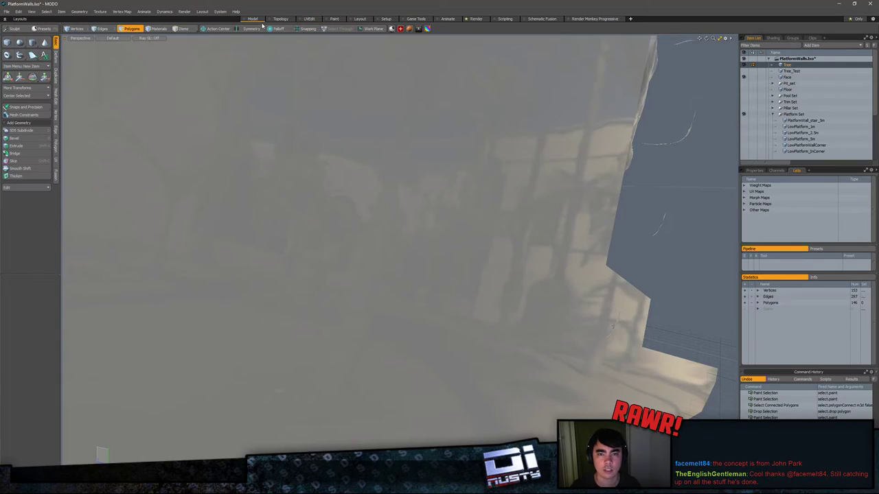
ctrl+alt+drag(370, 162, 384, 330)
double_click(299, 147)
click(365, 147)
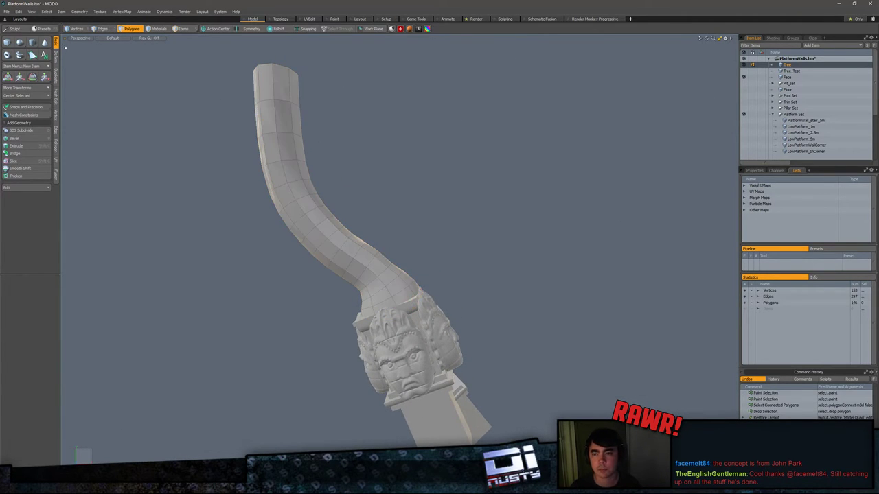
Step: Draw a thin five-point tube with the Tube tool beside the trunk, following its S-shaped curve
click(19, 57)
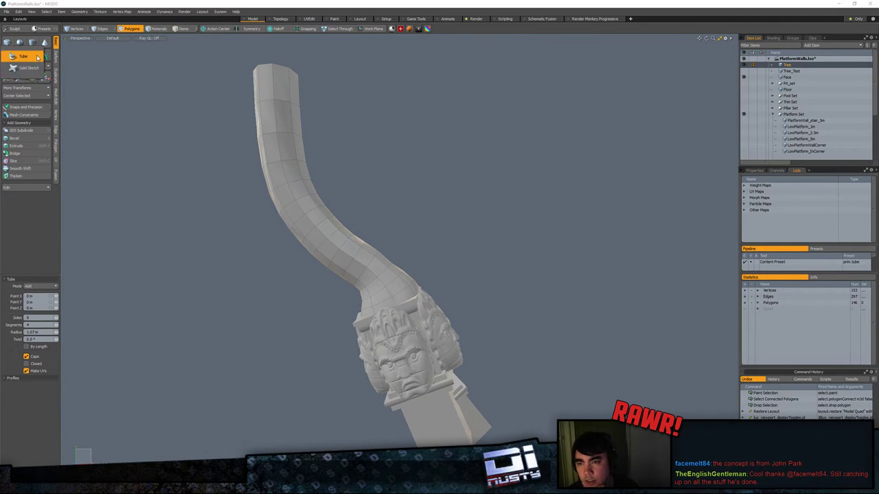
click(38, 58)
click(19, 55)
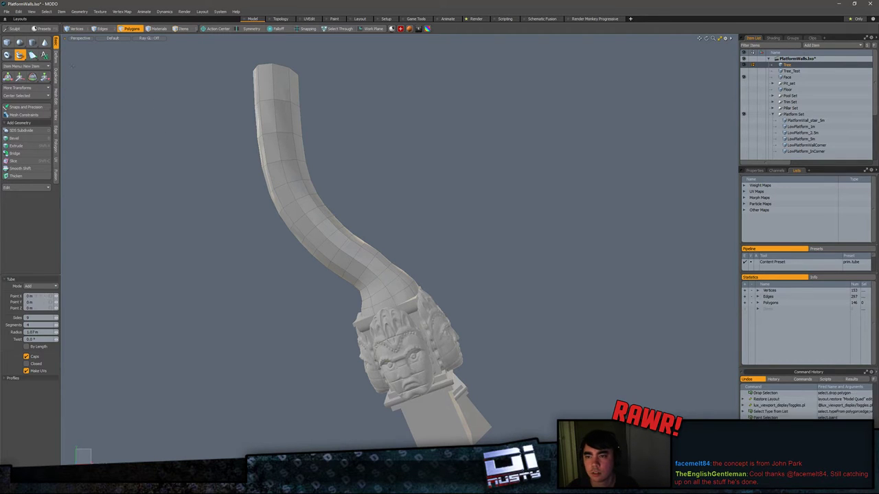
click(146, 72)
click(171, 172)
click(213, 246)
click(273, 289)
click(293, 349)
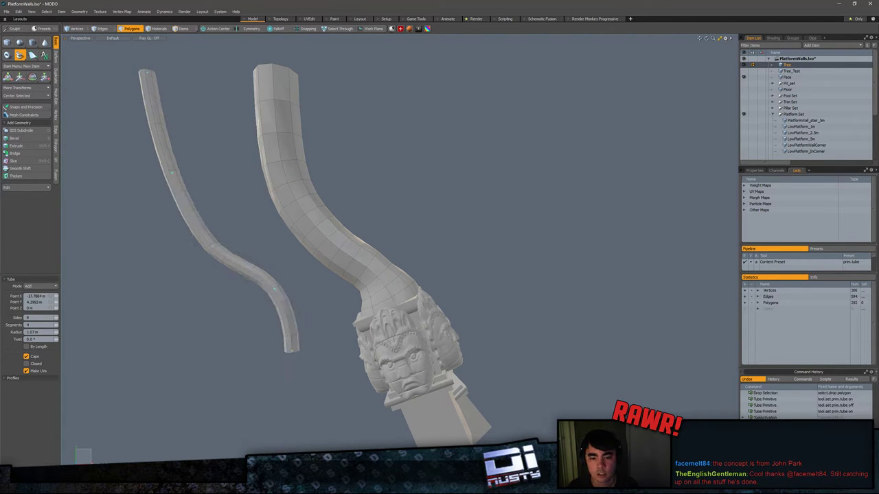
Step: Try extending the tube down past the carved heads, then undo its last points back to the upper four
click(351, 434)
scroll(351, 433, down, 2)
click(394, 415)
alt+drag(371, 420, 407, 421)
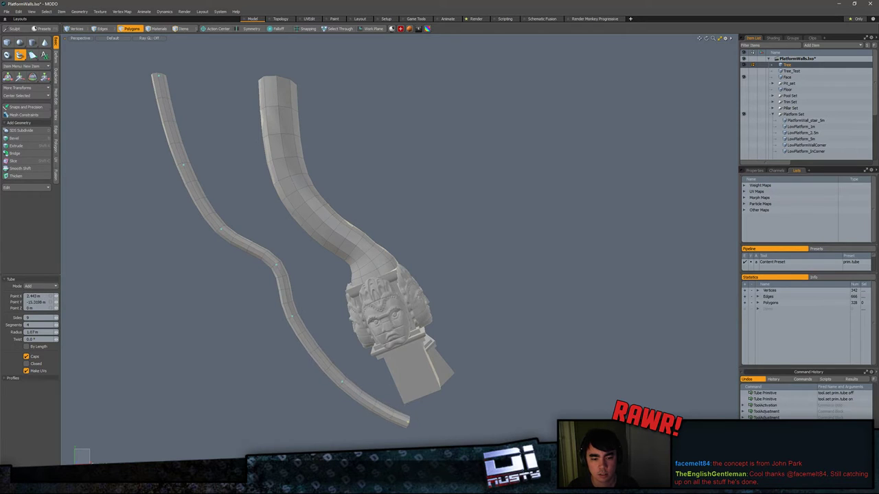
drag(455, 434, 467, 438)
alt+shift+drag(453, 423, 396, 369)
scroll(405, 386, down, 1)
key(ctrl+z)
key(ctrl+z)
key(ctrl+z)
key(ctrl+z)
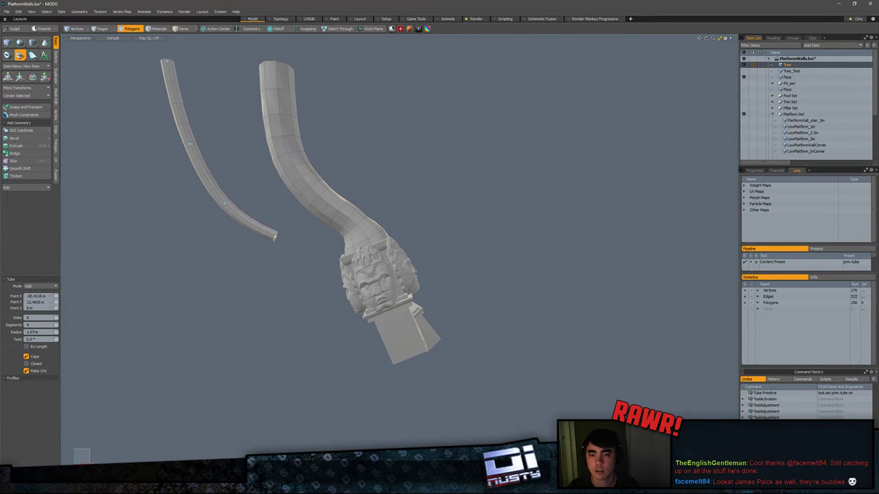
Step: Extend the tube with new points curving below the carved heads and shift one of its middle points
click(308, 302)
drag(327, 386, 351, 388)
drag(412, 411, 437, 404)
alt+drag(437, 403, 458, 385)
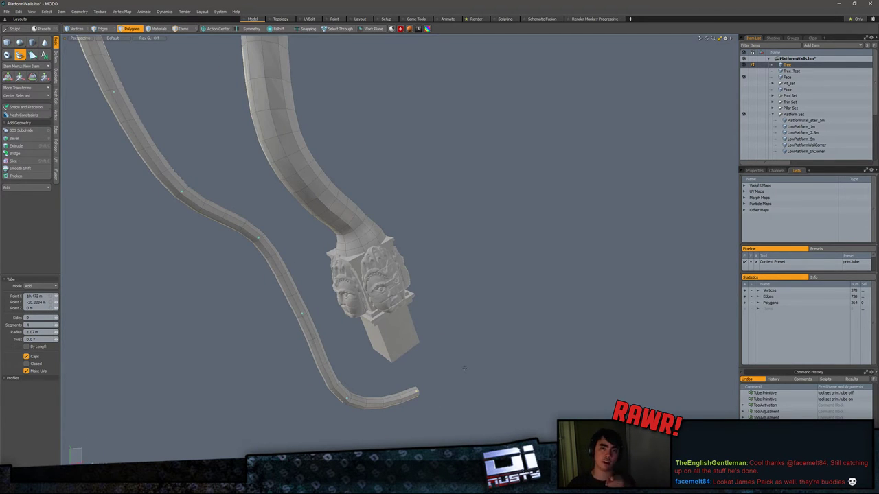
alt+drag(488, 191, 351, 232)
drag(390, 276, 349, 265)
alt+drag(371, 180, 351, 238)
alt+drag(364, 313, 372, 316)
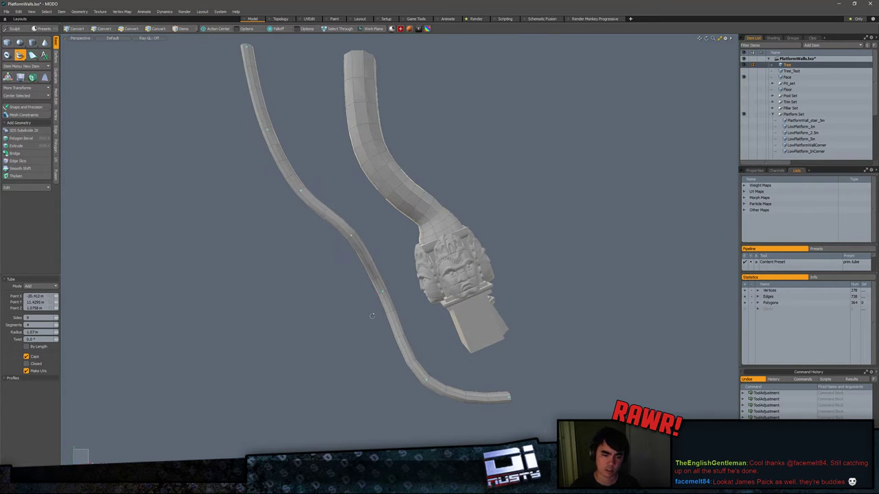
Step: Give the tube 10 sides, 5 segments and a radius of 2.07 m, and apply it
click(57, 317)
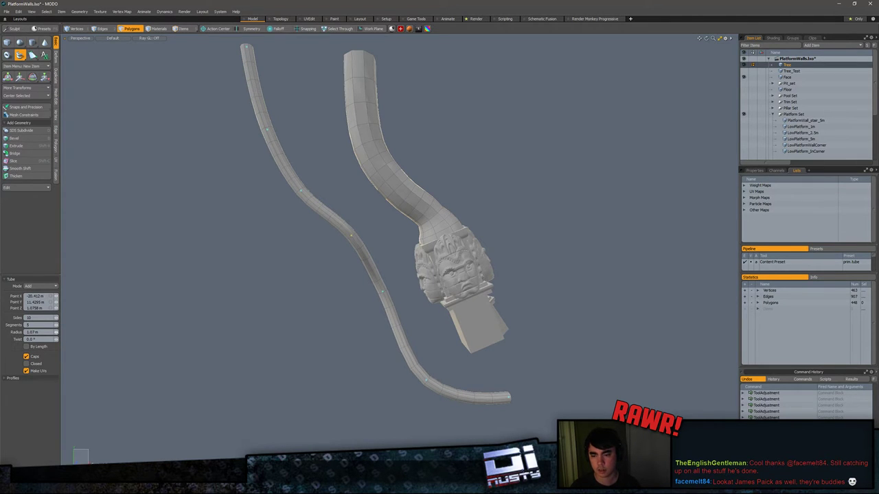
drag(57, 332, 74, 332)
alt+drag(303, 300, 418, 378)
key(space)
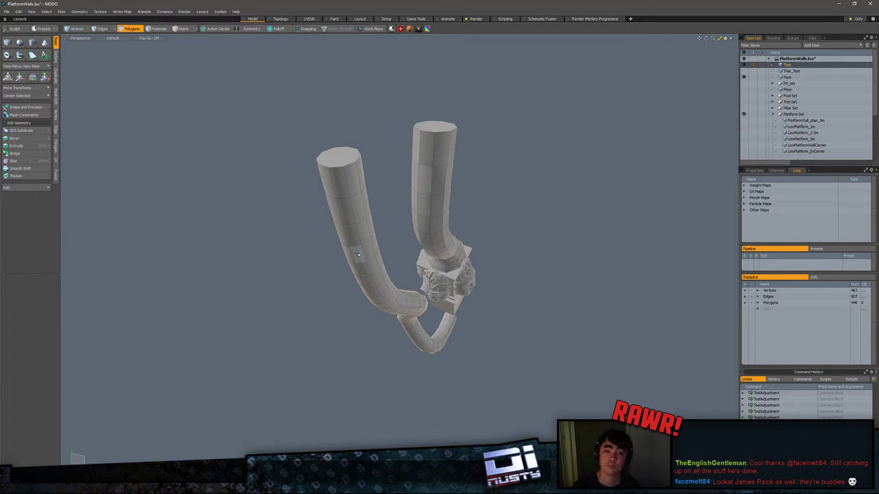
Step: Delete all connected polygons of the tube beside the trunk
double_click(355, 243)
key(Delete)
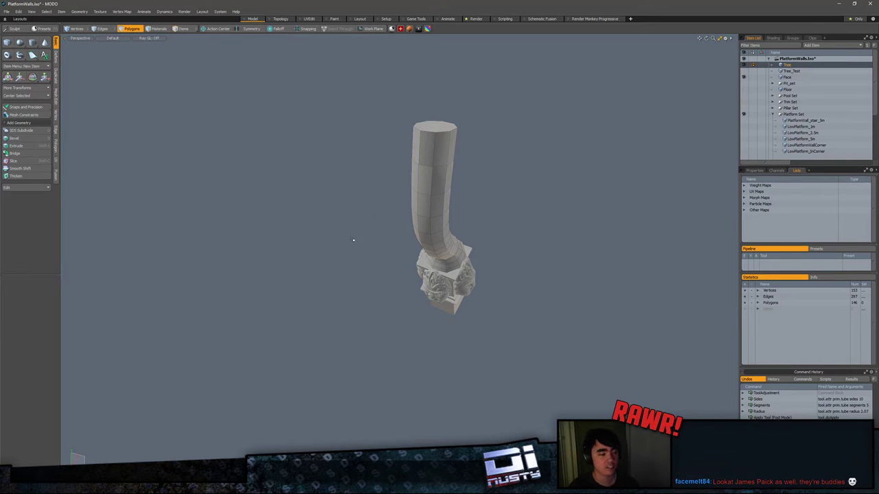
alt+drag(359, 273, 281, 222)
double_click(330, 193)
alt+drag(414, 226, 407, 229)
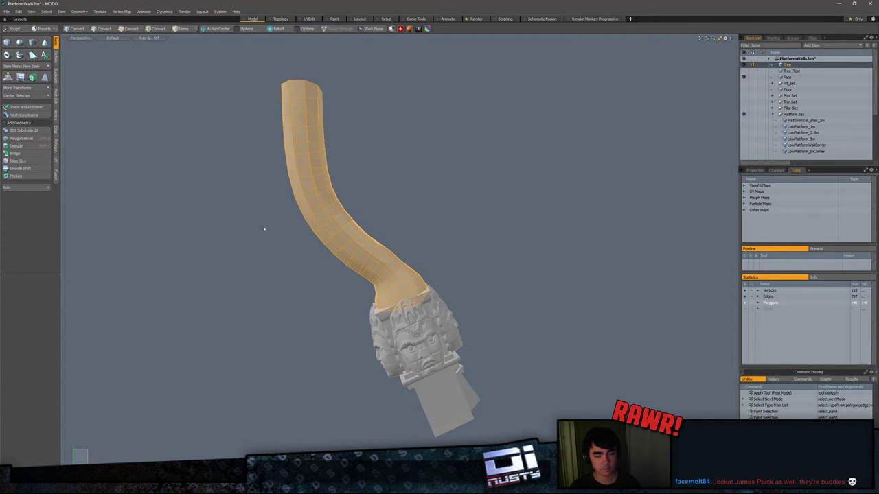
click(114, 223)
Step: Draw a six-point tube along the trunk's surface down to the carved heads with geometry snapping enabled
click(20, 57)
alt+drag(226, 179, 272, 175)
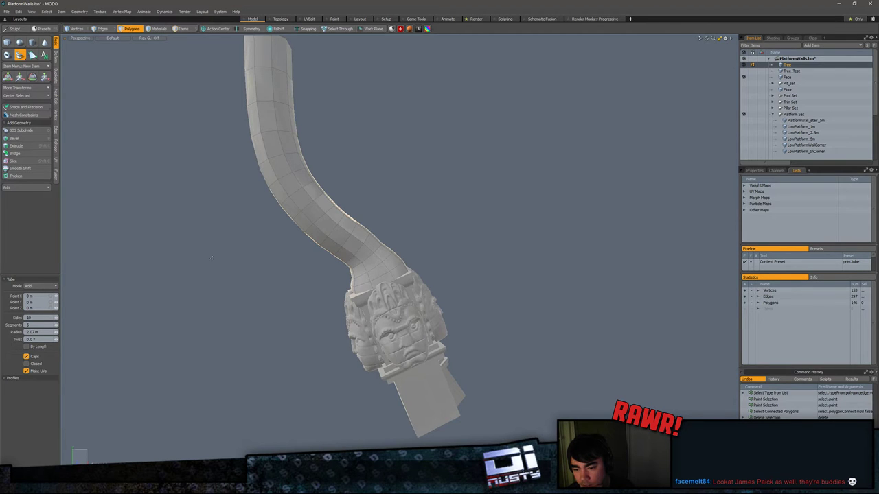
click(309, 29)
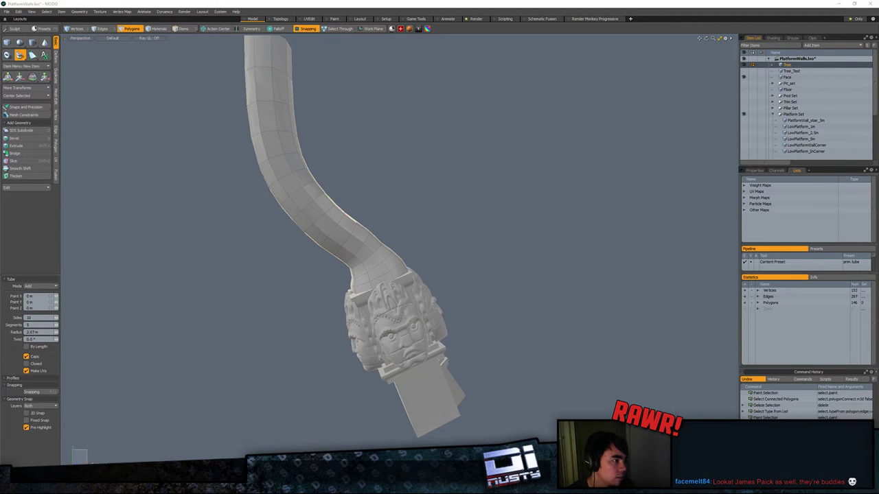
click(265, 114)
click(281, 155)
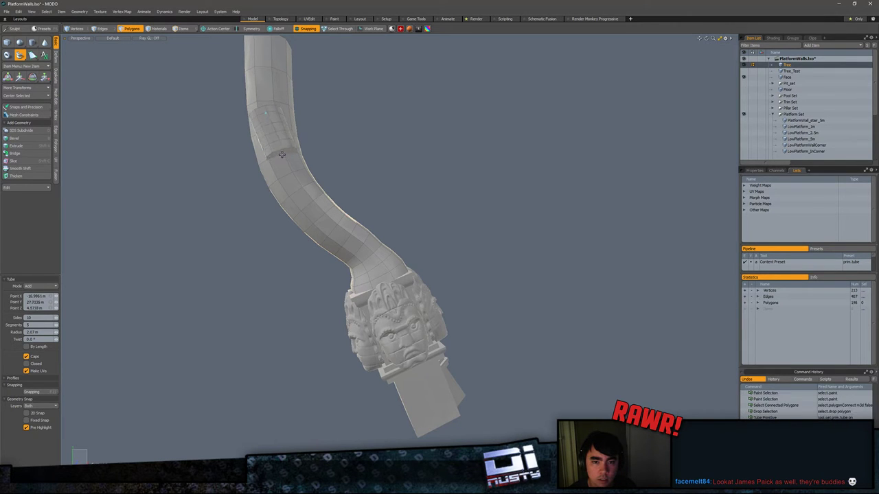
click(313, 192)
alt+drag(399, 232, 375, 239)
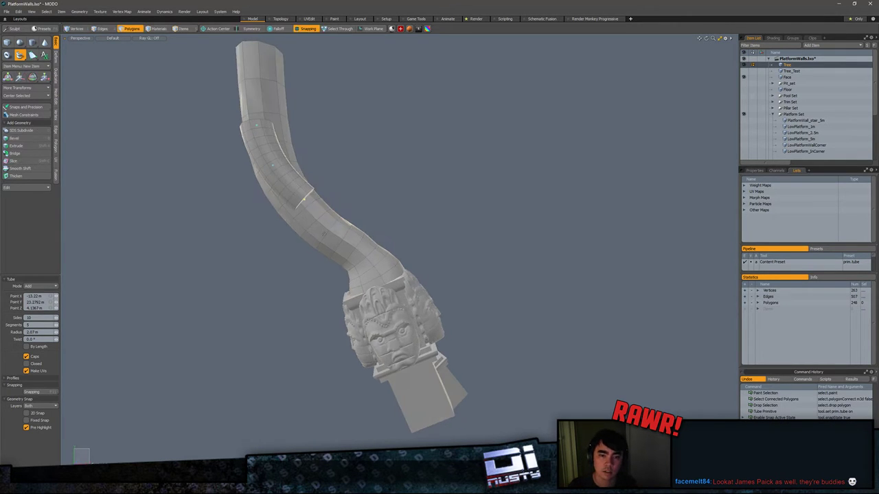
click(346, 236)
click(384, 263)
alt+drag(386, 271, 409, 308)
scroll(375, 282, up, 2)
click(408, 298)
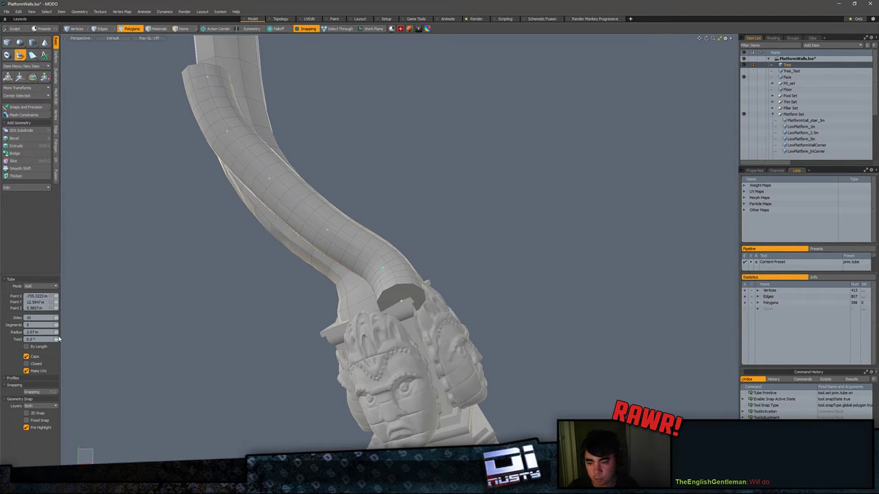
Step: Set the tube's radius to 1.03 m, turn snapping off and push its upper two points into the trunk
drag(56, 333, 36, 332)
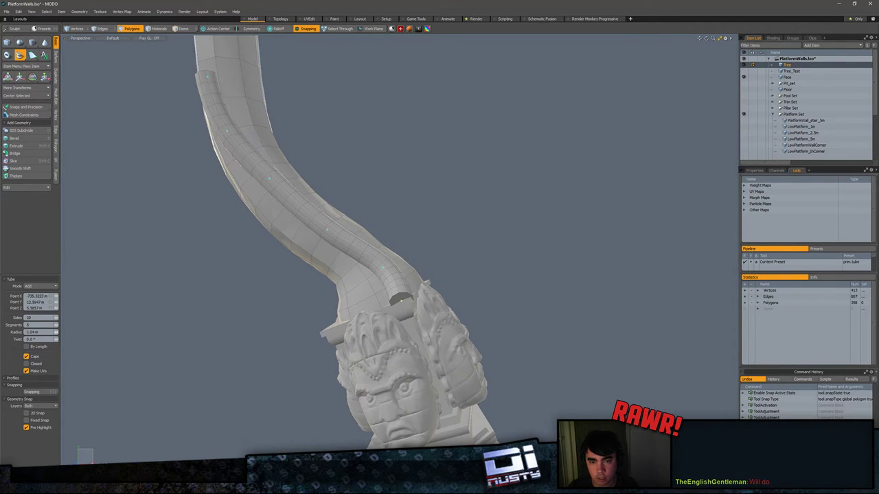
alt+drag(237, 226, 398, 251)
key(x)
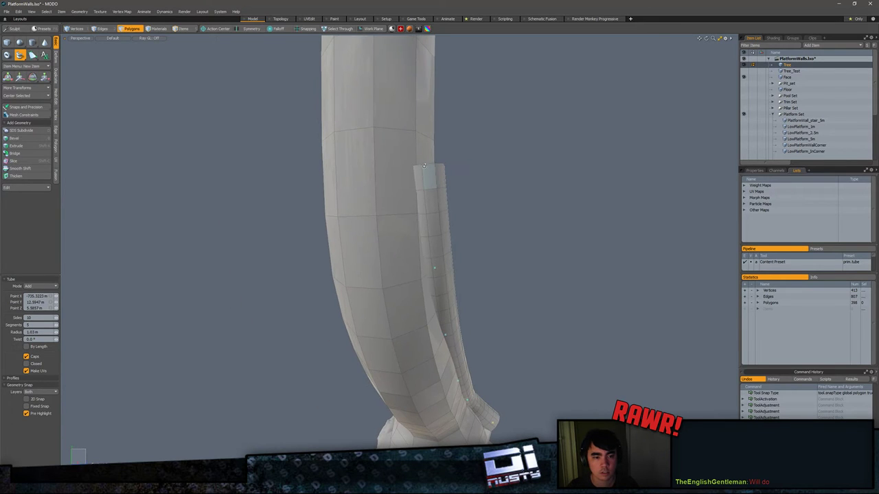
mouse_move(424, 165)
alt+mouse_down()
mouse_move(440, 167)
mouse_move(417, 170)
alt+mouse_up()
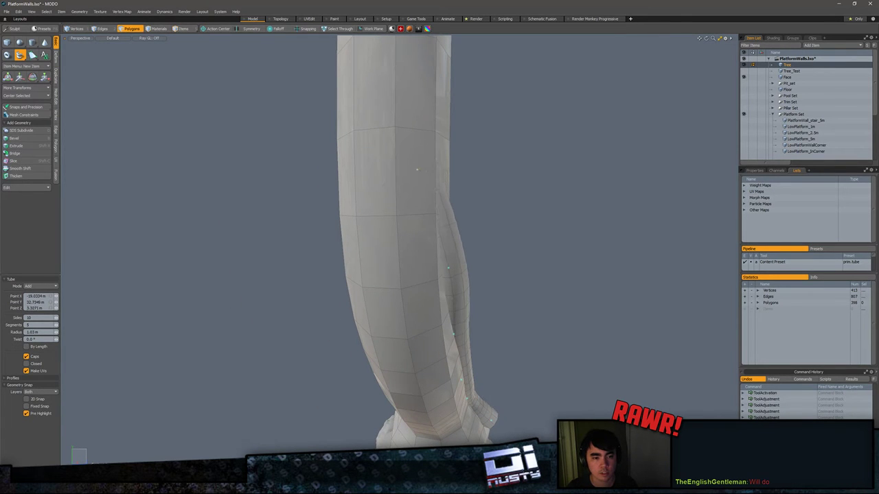
drag(448, 268, 352, 212)
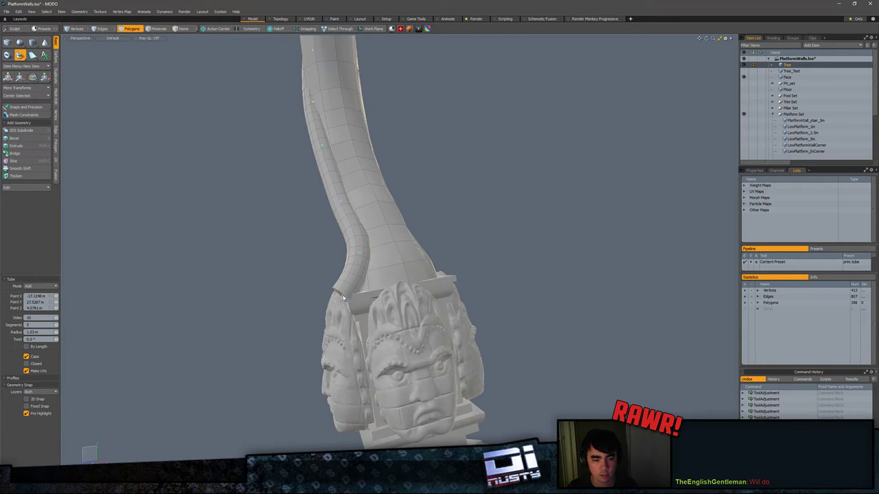
Step: Extend the tube with new points past the pillar's base and shape them so it winds around the carved heads
drag(343, 298, 423, 305)
click(334, 320)
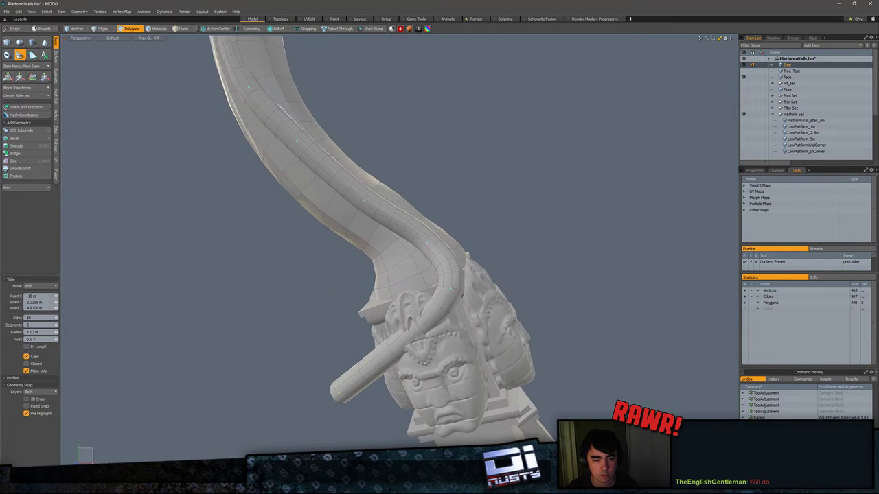
drag(340, 395, 490, 321)
alt+shift+drag(479, 316, 408, 254)
alt+drag(408, 254, 439, 291)
click(404, 307)
drag(513, 319, 524, 326)
drag(579, 361, 474, 425)
drag(522, 328, 434, 364)
drag(441, 293, 361, 344)
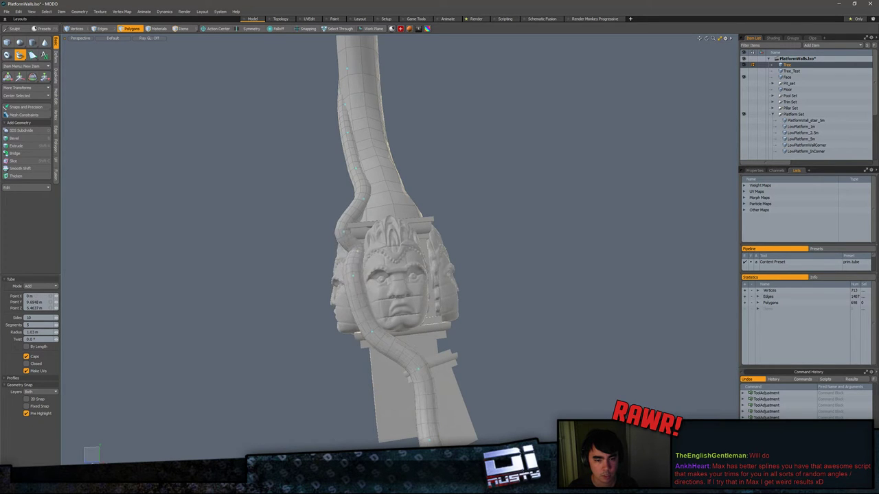
Step: Apply the winding tube and delete all of its connected polygons
alt+drag(351, 255, 396, 242)
scroll(317, 234, down, 3)
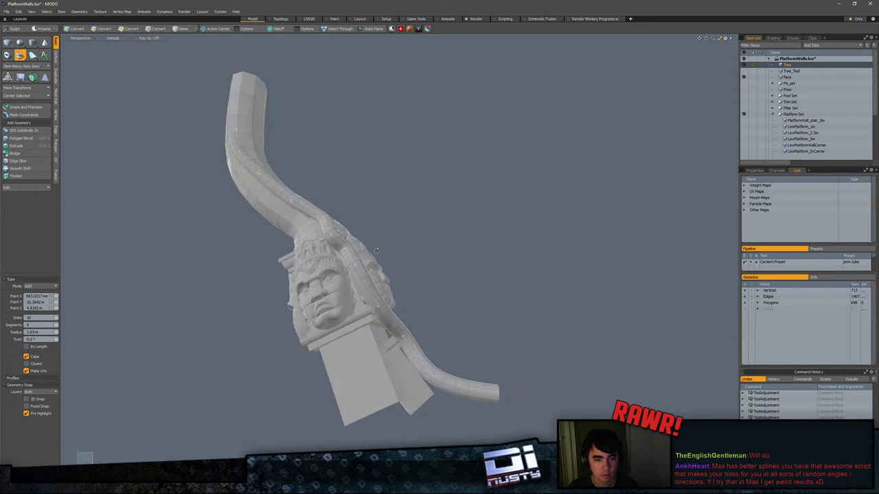
key(space)
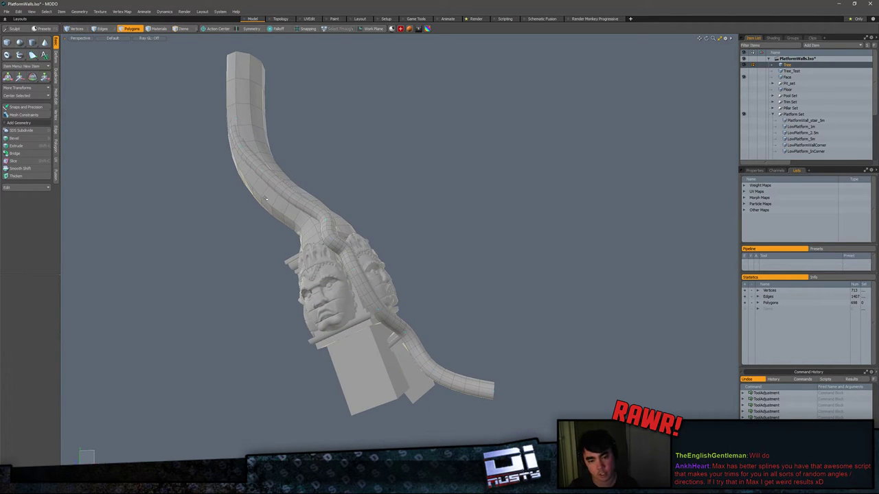
double_click(281, 188)
key(Delete)
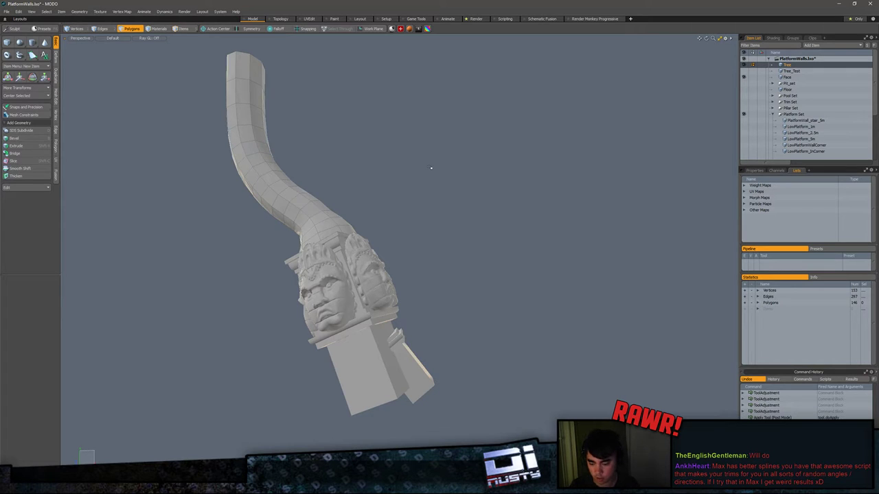
Step: Bring the hidden root tubes of the tree mesh back into view around the pillar
key(h)
key(u)
alt+drag(432, 168, 415, 277)
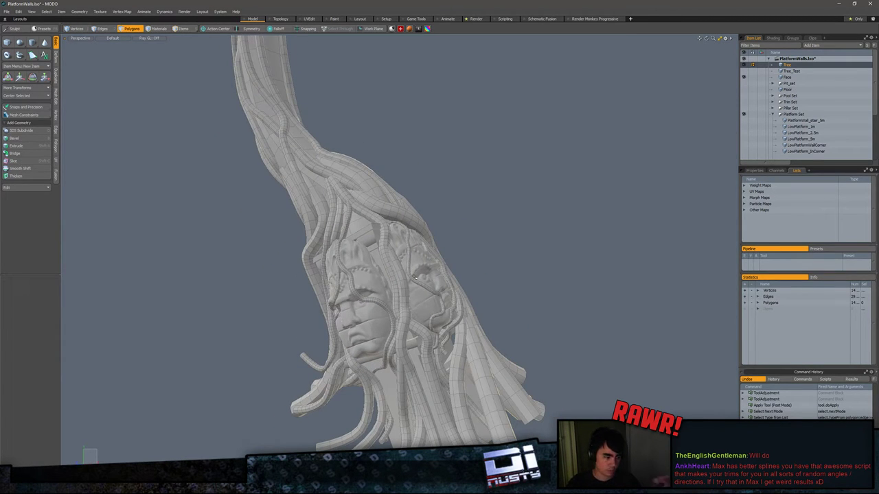
Step: Examine how individual root tubes wrap around the carved faces by selecting their connected polygons, and clear the selection
alt+drag(257, 132, 360, 179)
double_click(371, 223)
alt+drag(371, 223, 359, 232)
click(357, 235)
double_click(304, 255)
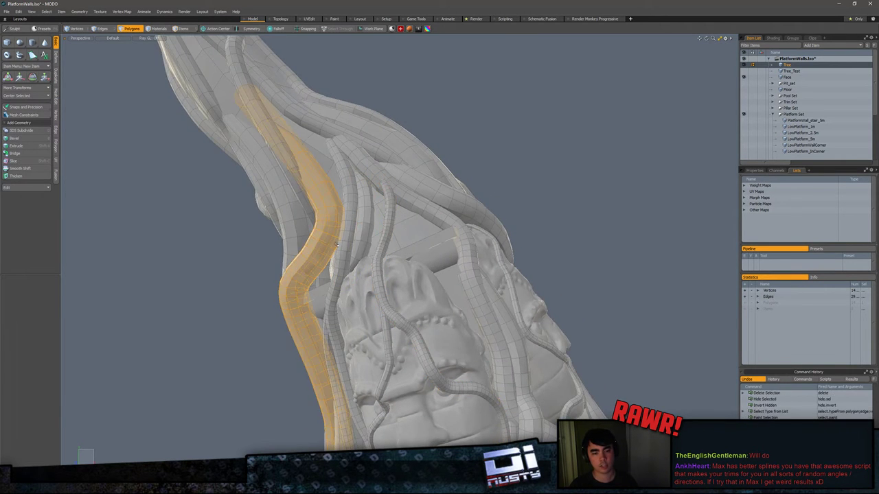
alt+drag(303, 256, 354, 230)
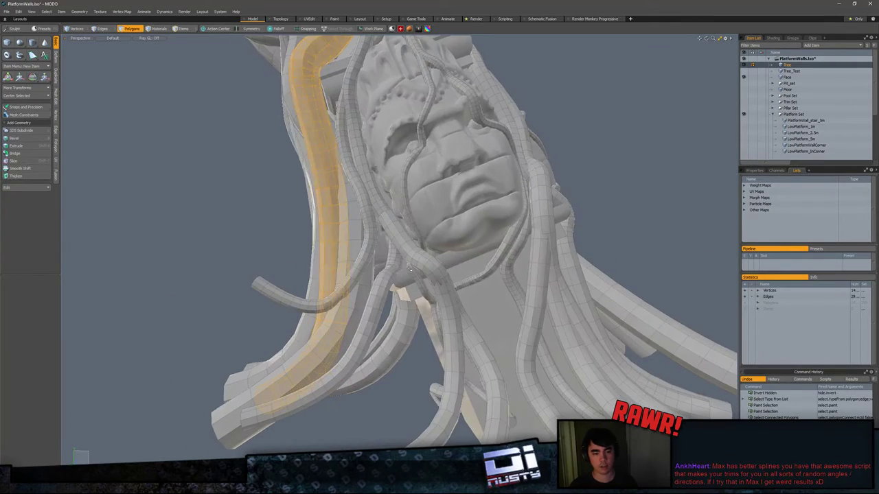
double_click(414, 154)
alt+drag(414, 155, 413, 240)
double_click(417, 246)
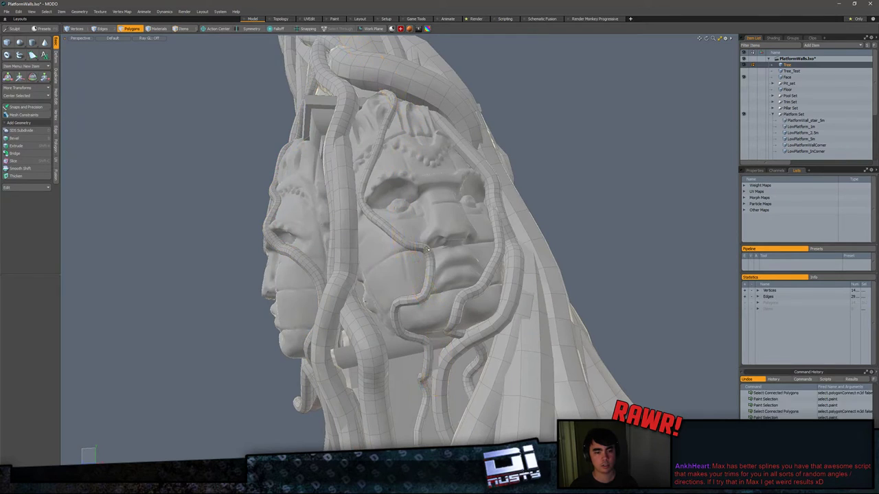
shift+double_click(519, 273)
alt+drag(522, 274, 336, 185)
click(472, 234)
alt+drag(472, 235, 491, 230)
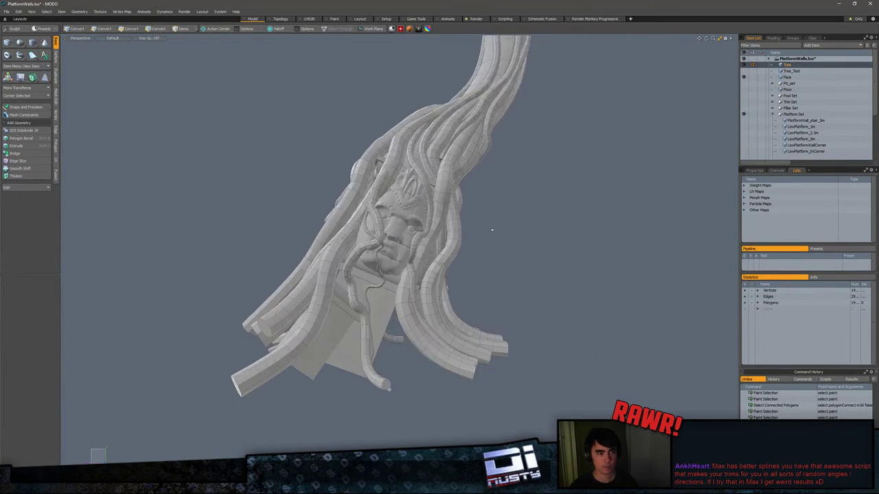
Step: Make the Floor mesh, the Pit_set group and its Pit mesh visible around the tree
click(745, 90)
alt+drag(604, 186, 592, 202)
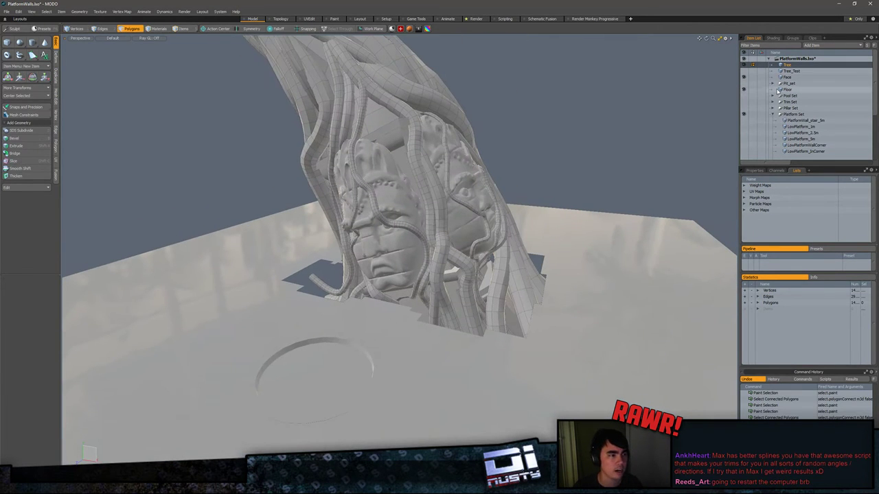
click(773, 83)
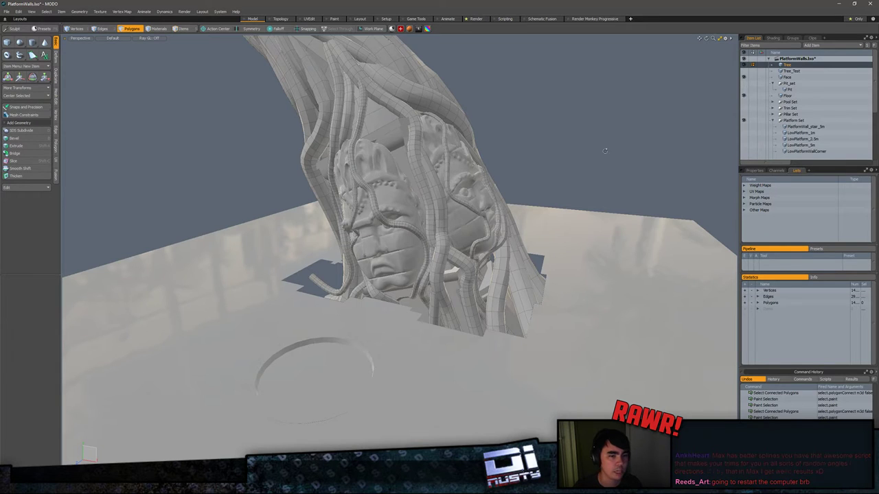
alt+drag(697, 131, 641, 135)
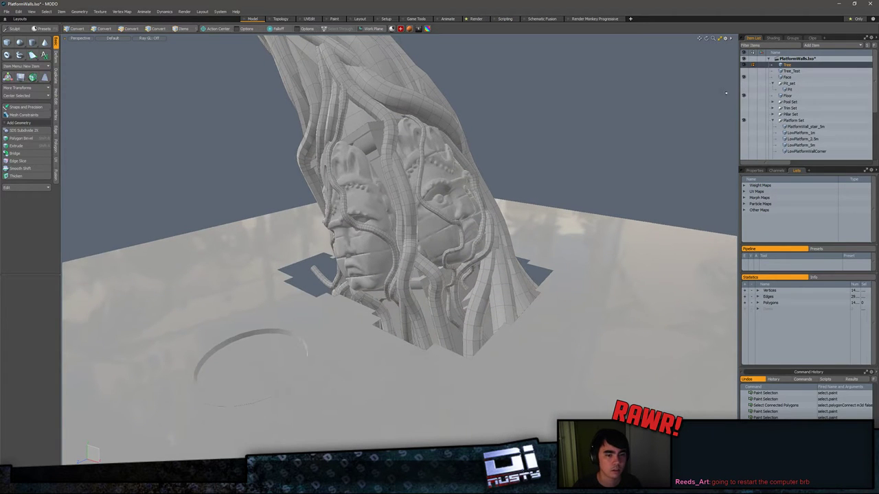
click(744, 83)
click(743, 89)
alt+drag(591, 180, 542, 188)
ctrl+alt+drag(543, 188, 570, 186)
alt+drag(570, 187, 621, 237)
alt+drag(373, 302, 436, 320)
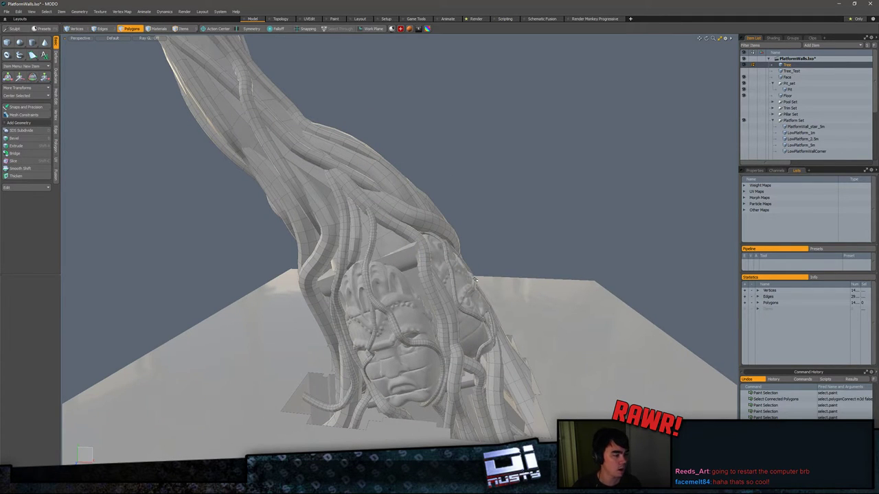
Step: Select the Tree mesh as an item and export the selected layer in Wavefront OBJ format
scroll(474, 279, down, 2)
key(5)
click(483, 171)
click(400, 213)
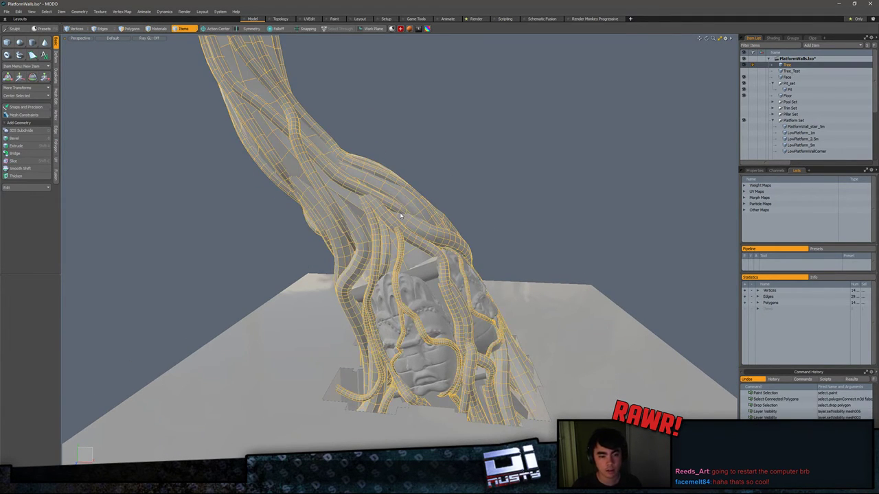
mouse_move(401, 214)
alt+mouse_down()
mouse_move(352, 209)
mouse_move(408, 225)
alt+mouse_up()
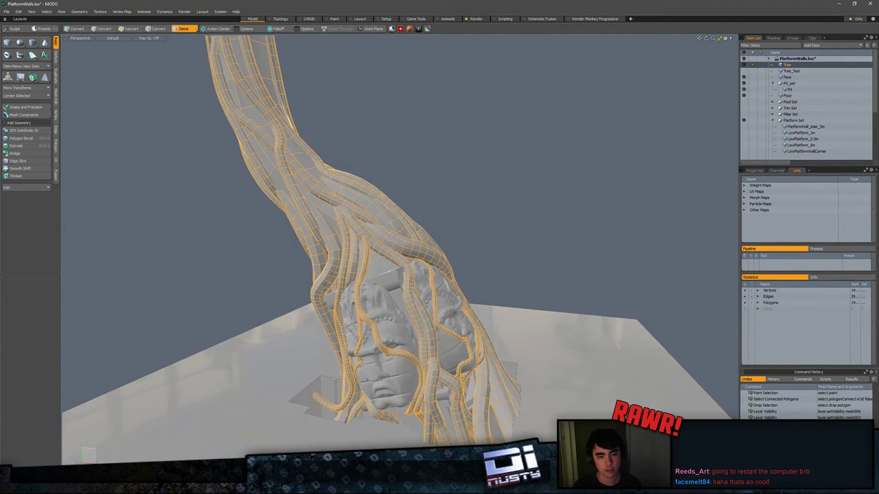
right_click(793, 67)
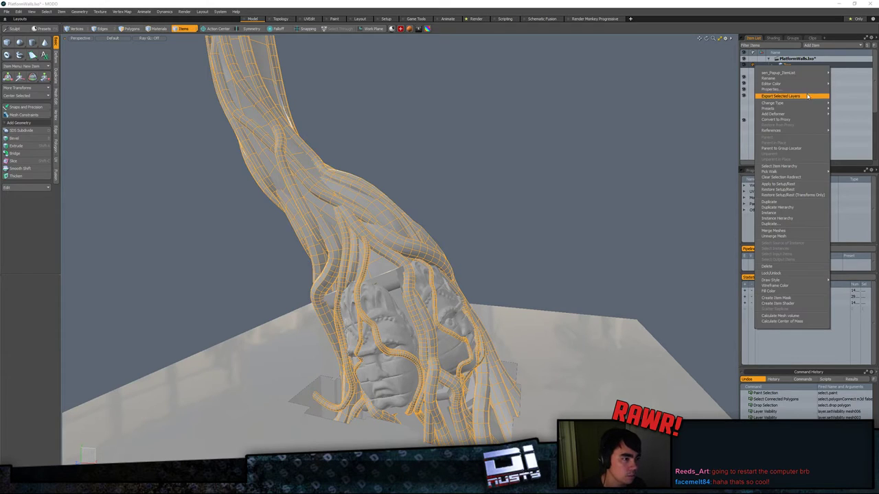
click(808, 97)
click(404, 161)
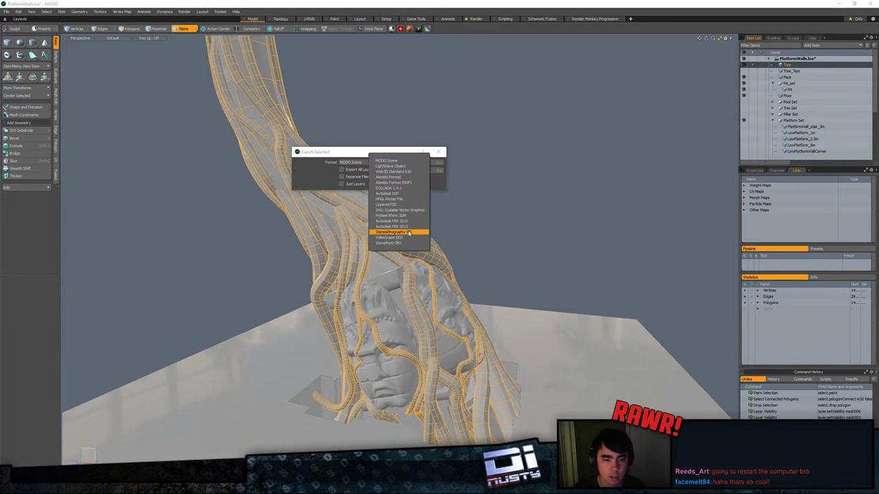
click(409, 243)
click(433, 163)
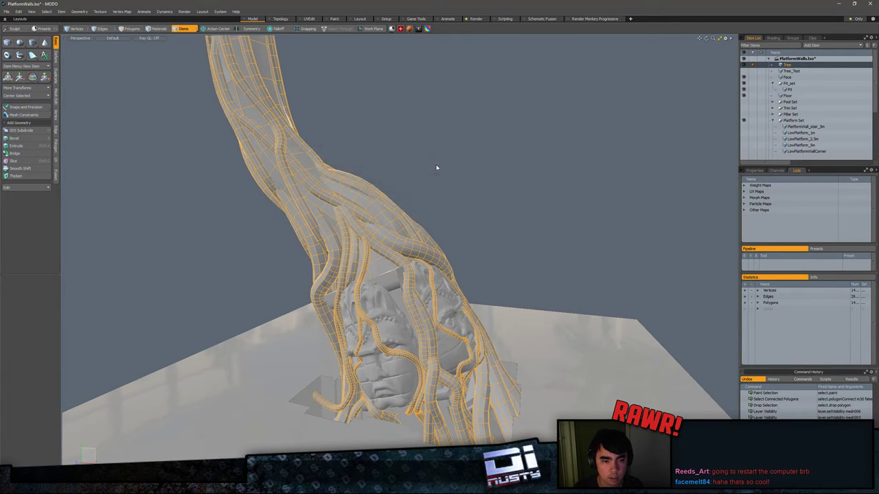
Step: Save the export over the existing tree_4Zbrush.obj in the Temple project's FBX folder
drag(433, 152, 440, 151)
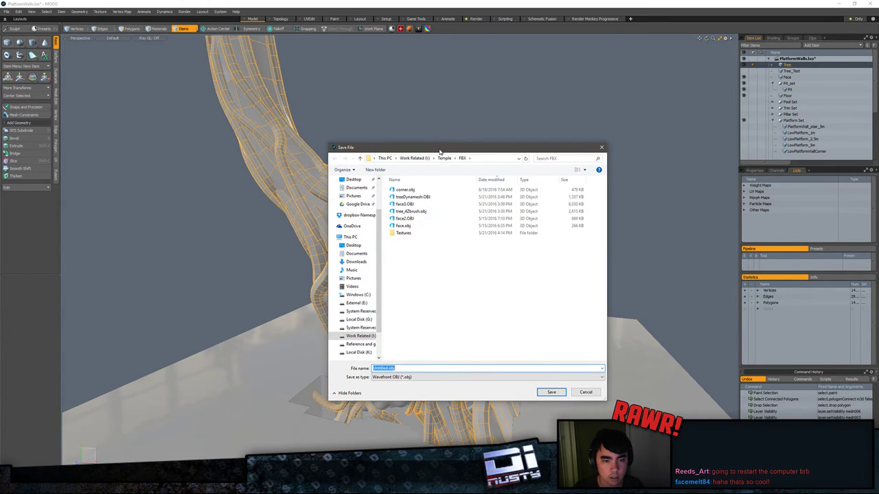
click(426, 199)
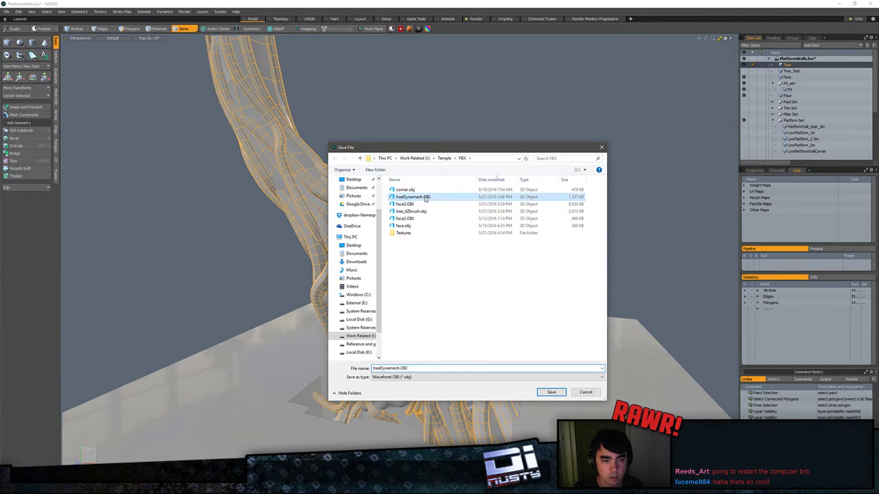
click(405, 368)
text(tree)
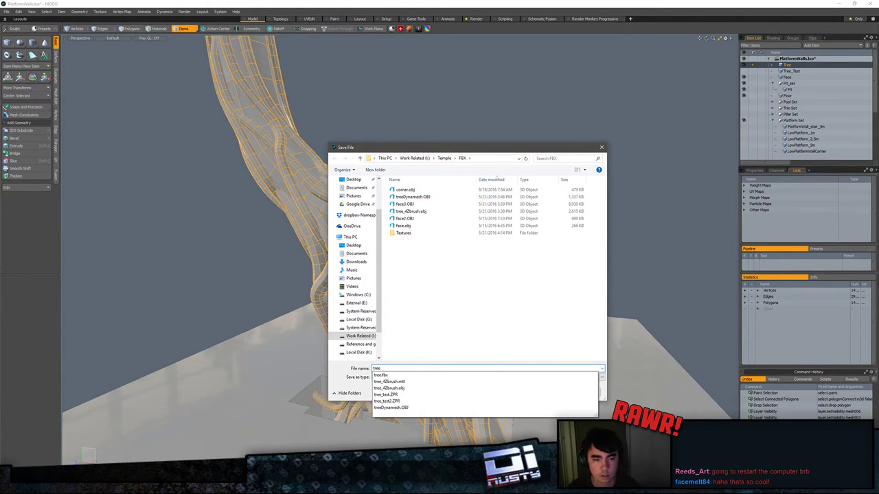
text(4zbrush)
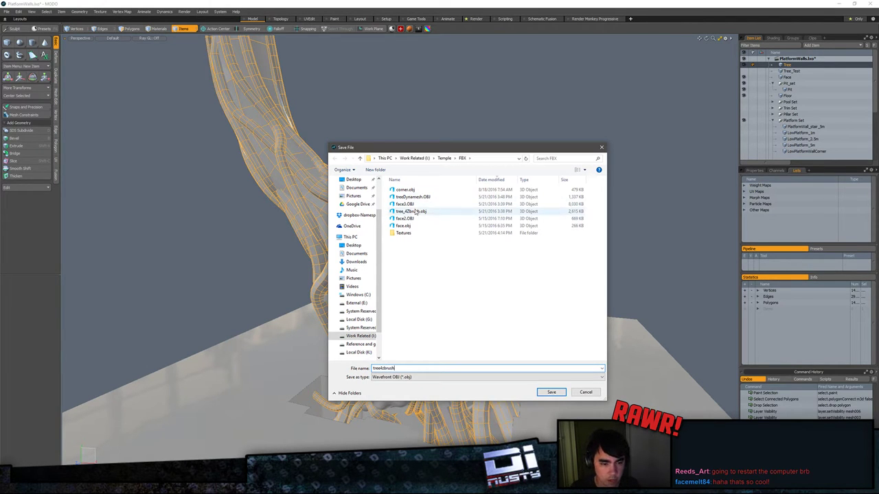
double_click(418, 211)
click(466, 248)
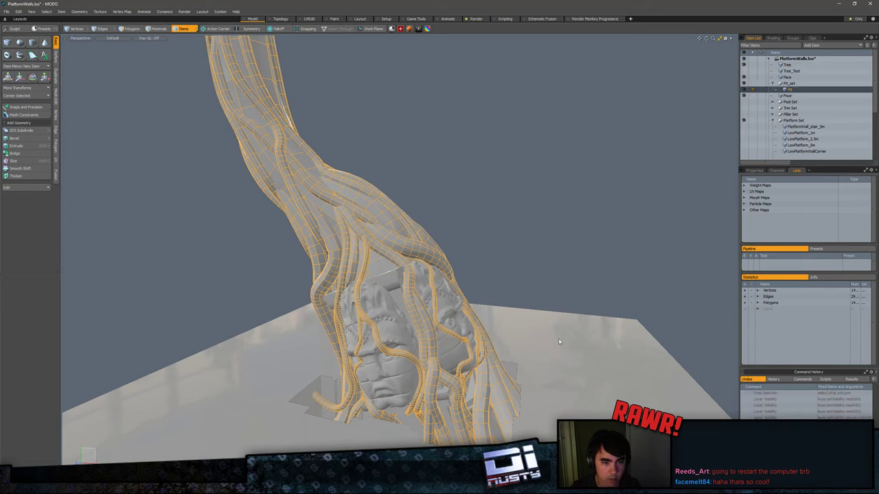
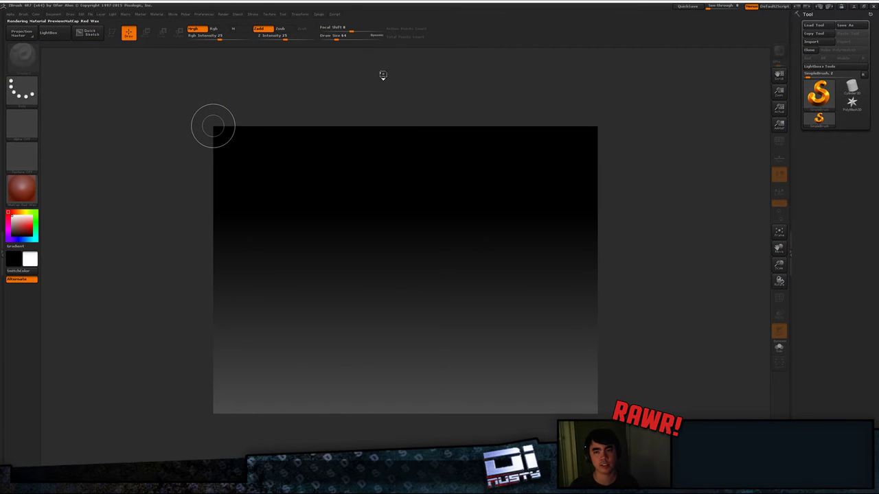
key(comma)
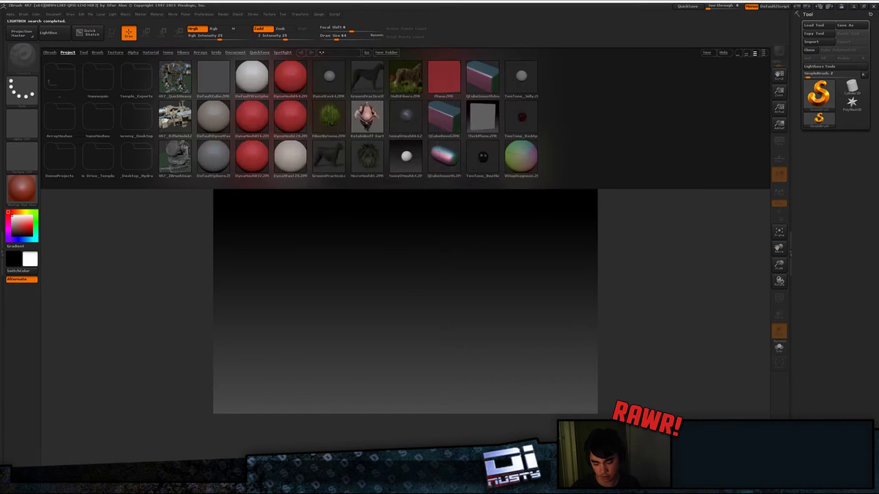
key(comma)
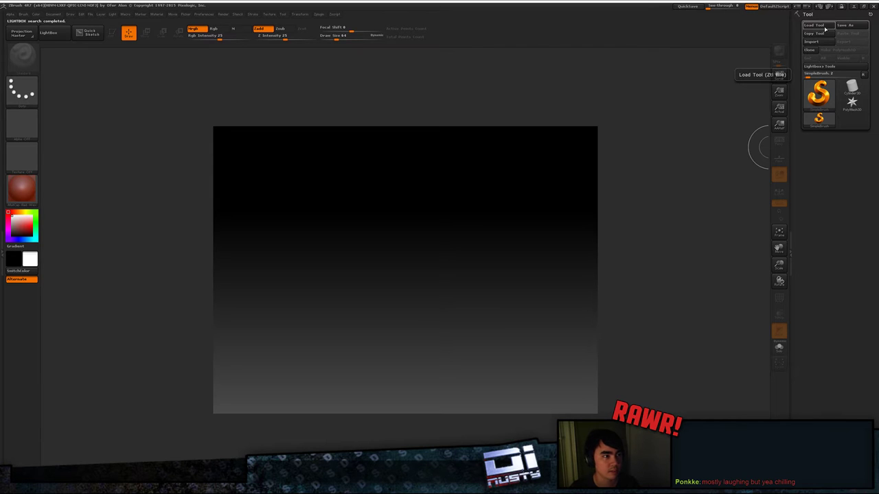
click(825, 29)
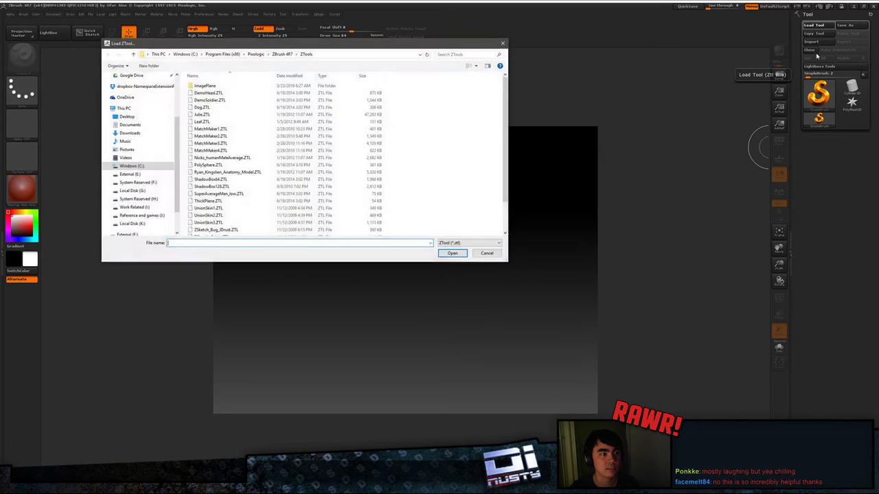
key(Escape)
Step: Start importing a 3D mesh and browse the file dialog's locations for the Temple project
click(814, 44)
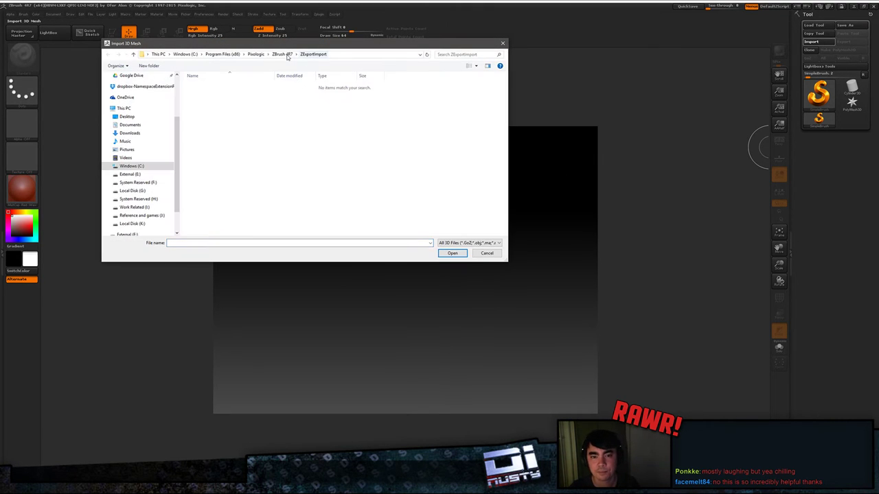
scroll(133, 186, up, 3)
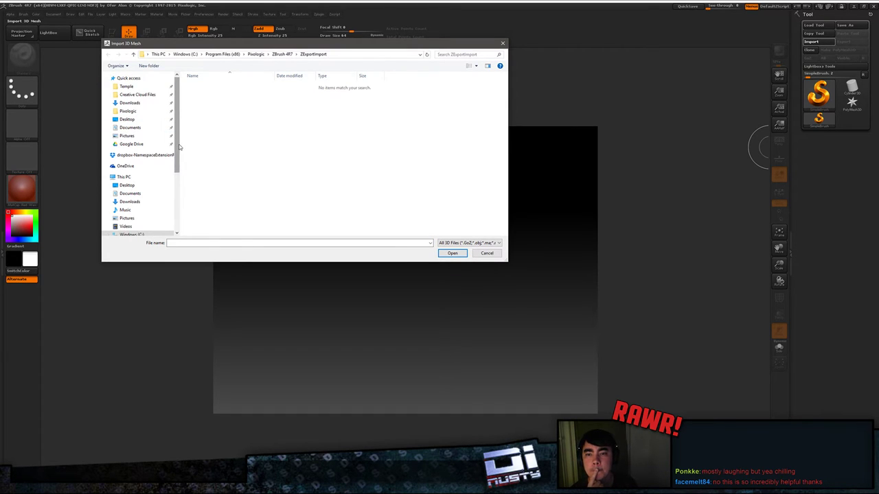
drag(178, 145, 180, 151)
Step: Switch to MODO and start a Wavefront OBJ export of the selected Tree layer to get the export folder's path
key(alt+Tab)
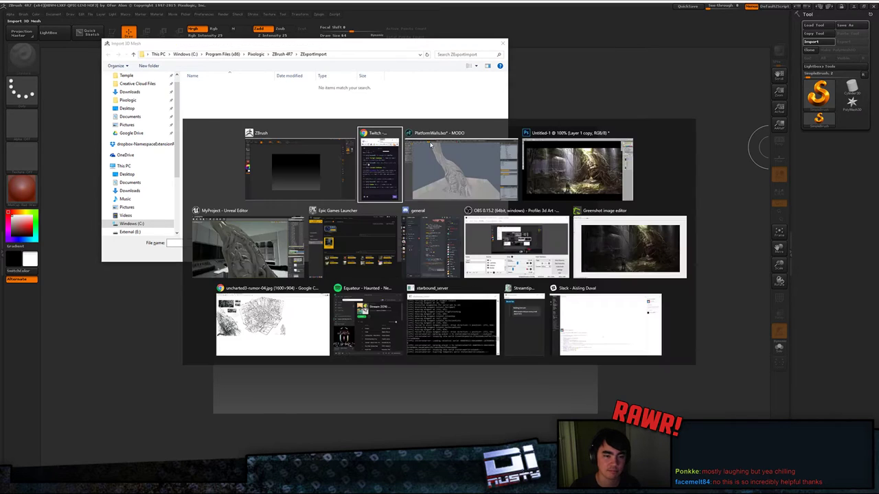
click(430, 142)
click(799, 90)
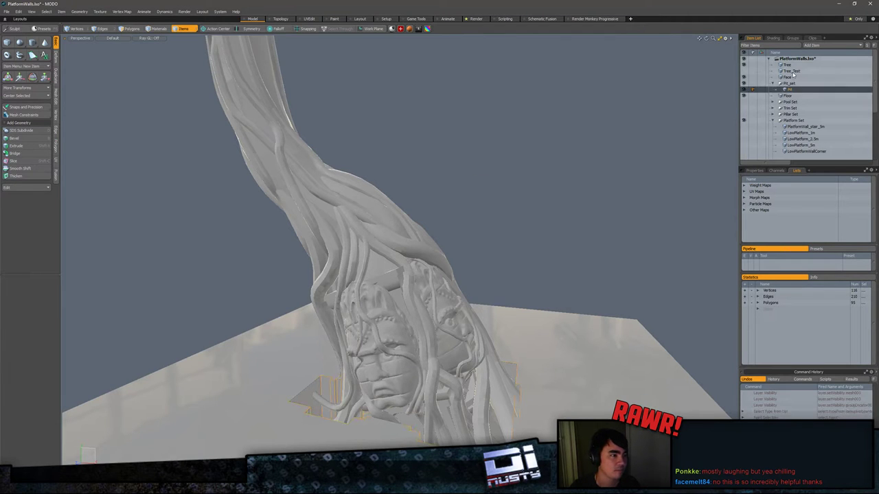
click(791, 66)
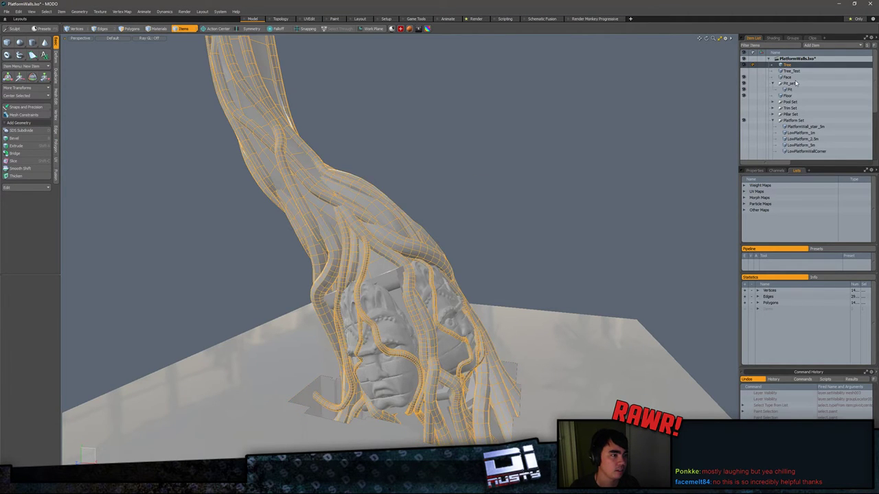
right_click(394, 212)
click(791, 65)
right_click(791, 65)
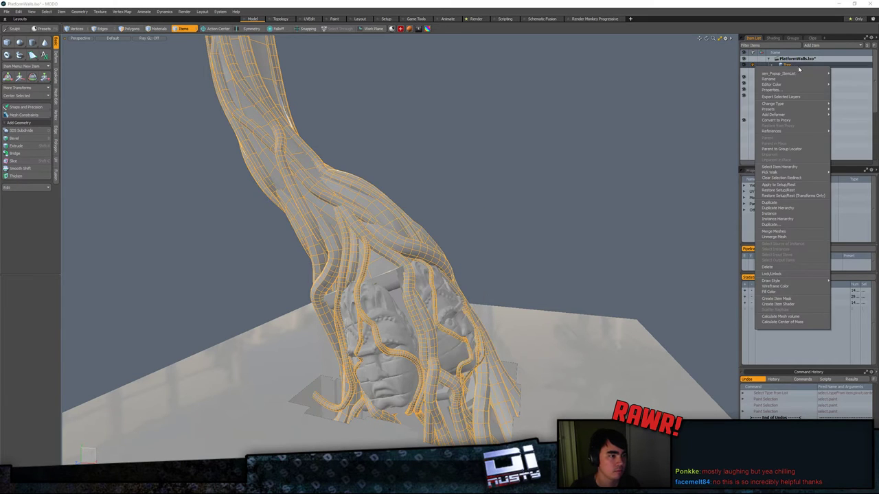
click(781, 97)
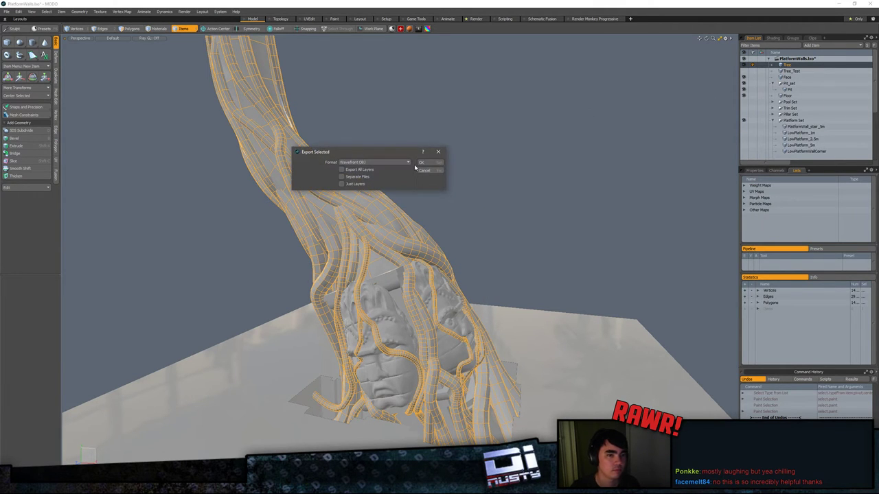
click(425, 163)
click(489, 160)
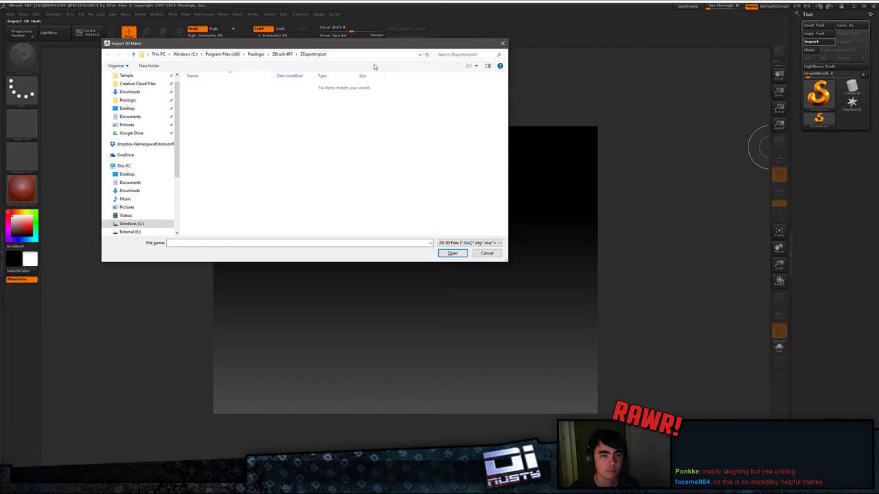
Step: In ZBrush, import tree_4Zbrush.obj from I:\Temple\FBX, splitting its nonstandard polygons into quads and triangles
click(354, 56)
text(I:\Temple\FBX)
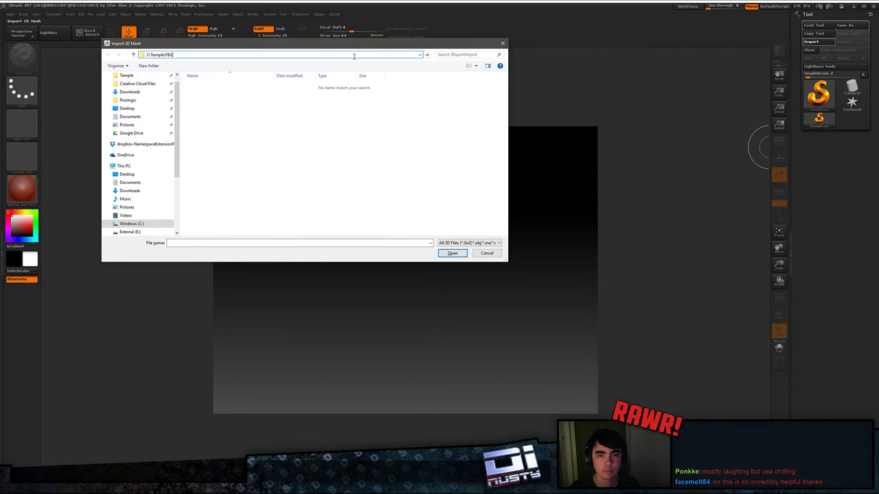
key(Return)
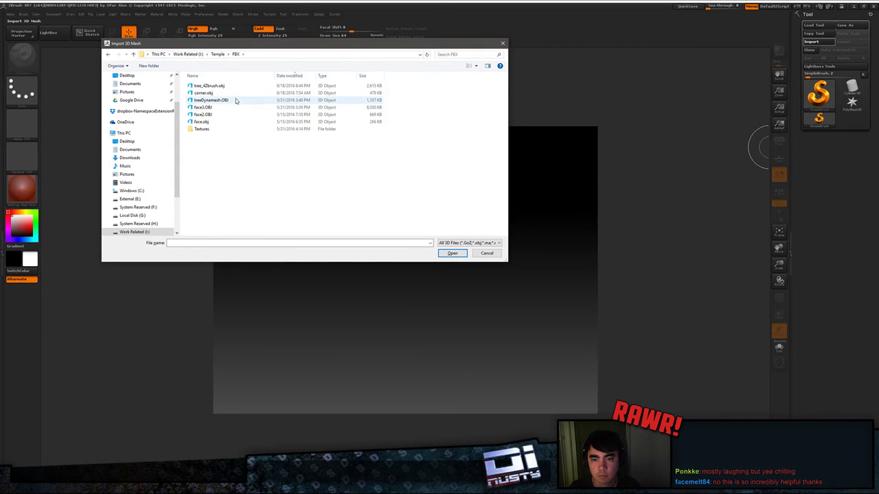
double_click(235, 86)
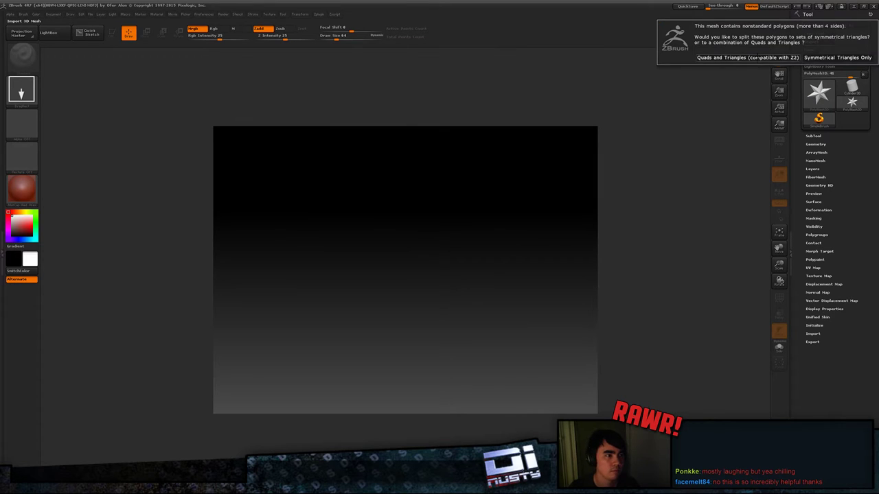
click(754, 57)
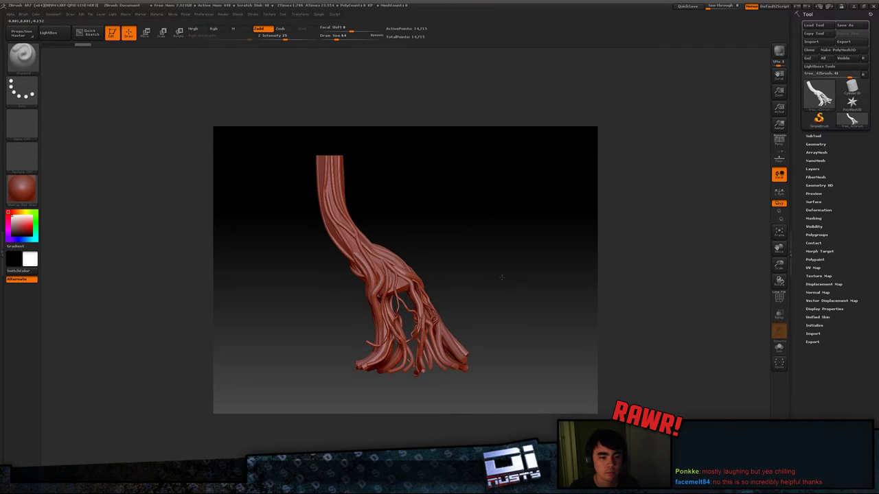
Step: Create a new document without saving changes to the current one, and place the tree on it in edit mode
drag(502, 278, 532, 260)
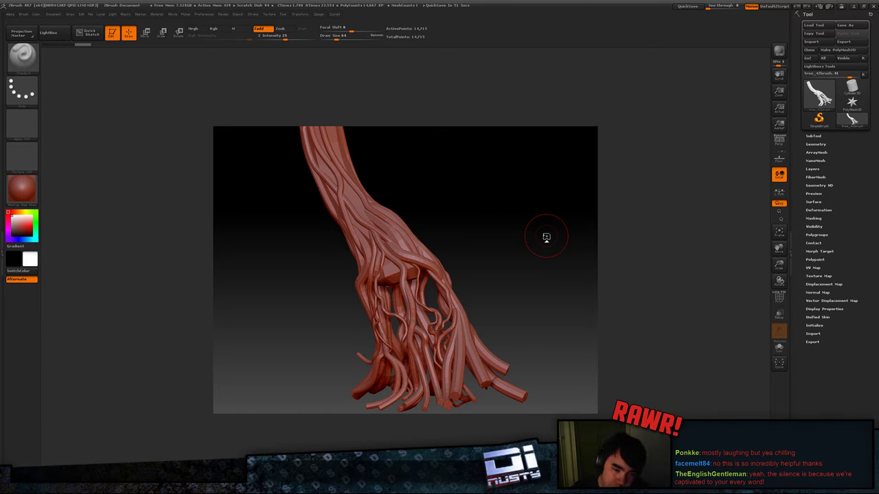
click(55, 15)
click(74, 117)
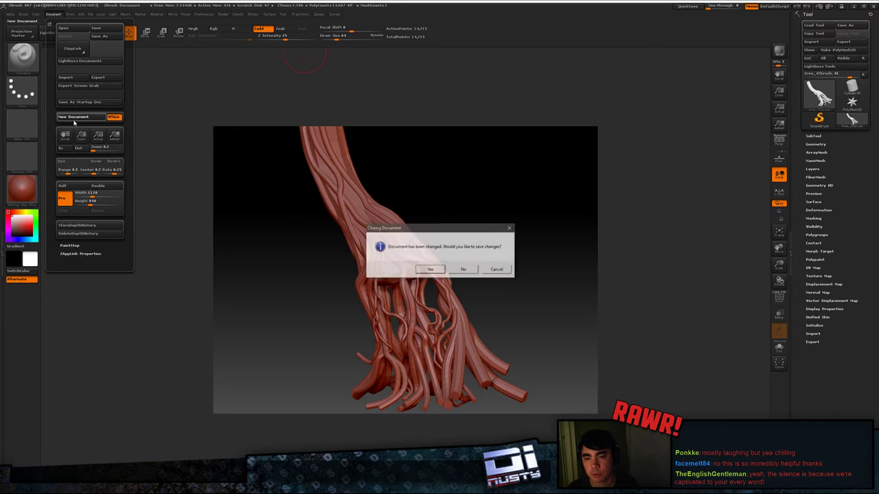
click(463, 272)
drag(400, 267, 497, 334)
key(t)
Step: Inspect the imported tree's faceted roots and its polygon wireframe
mouse_move(507, 248)
mouse_down()
mouse_move(552, 267)
mouse_move(530, 301)
mouse_move(572, 300)
mouse_move(593, 293)
mouse_move(606, 271)
mouse_move(590, 276)
mouse_move(574, 240)
mouse_move(573, 247)
mouse_move(602, 229)
mouse_move(609, 208)
mouse_move(589, 239)
mouse_move(581, 208)
mouse_move(598, 230)
mouse_move(534, 213)
mouse_move(554, 222)
mouse_move(559, 208)
mouse_move(605, 213)
mouse_move(595, 222)
mouse_up()
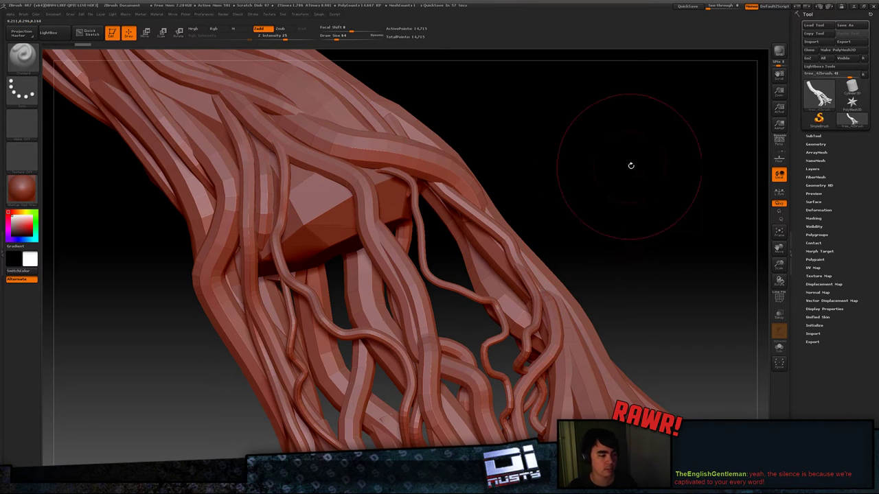
alt+drag(629, 164, 638, 210)
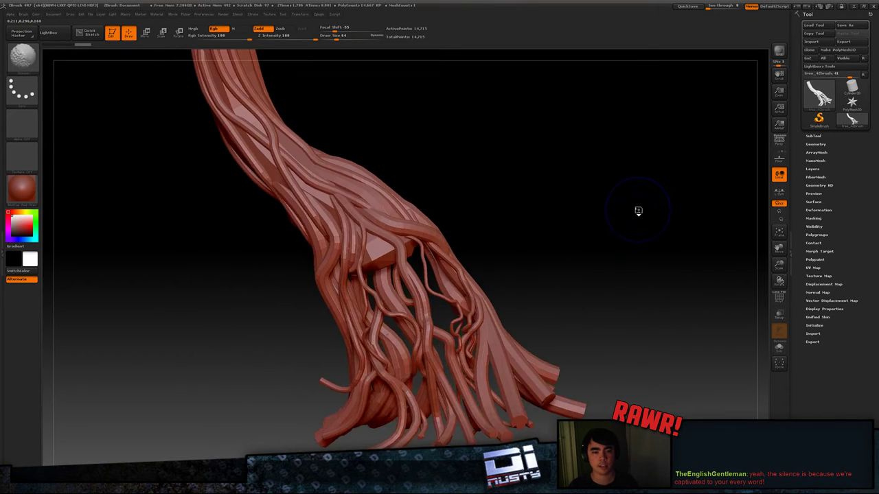
key(shift+f)
mouse_move(578, 179)
alt+mouse_down()
mouse_move(598, 202)
mouse_move(563, 199)
mouse_move(581, 196)
mouse_move(579, 182)
mouse_move(604, 227)
mouse_move(563, 182)
mouse_move(614, 204)
mouse_move(610, 178)
mouse_move(616, 217)
mouse_move(579, 221)
mouse_move(598, 210)
mouse_move(581, 216)
mouse_move(538, 202)
alt+mouse_up()
key(shift+f)
Step: Remesh the tree at high resolution with the DynaMesh Master plugin
mouse_move(293, 19)
click(319, 14)
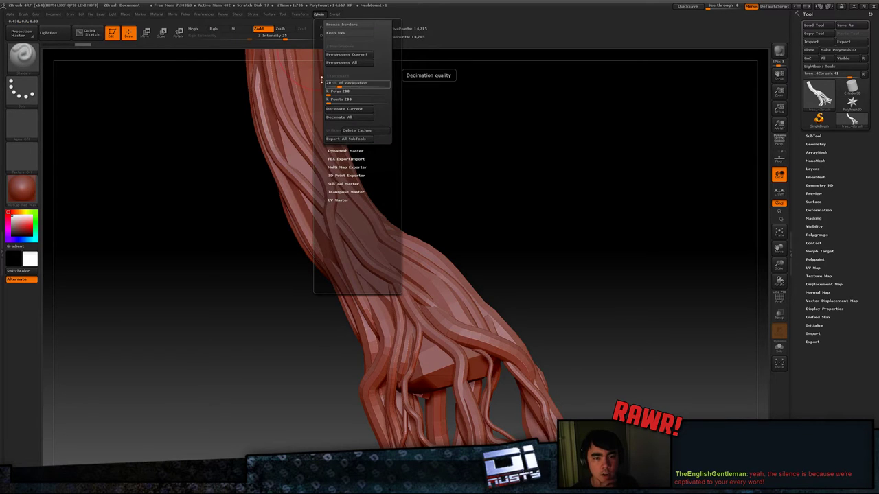
click(347, 85)
click(337, 84)
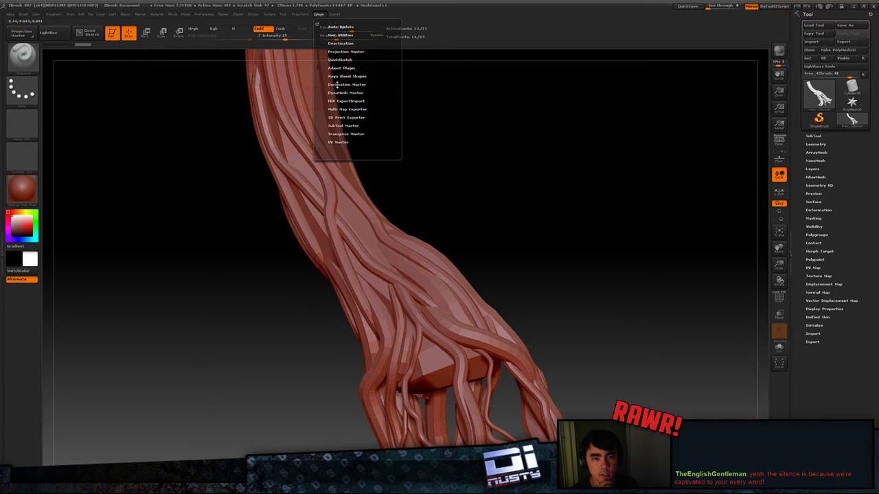
click(338, 92)
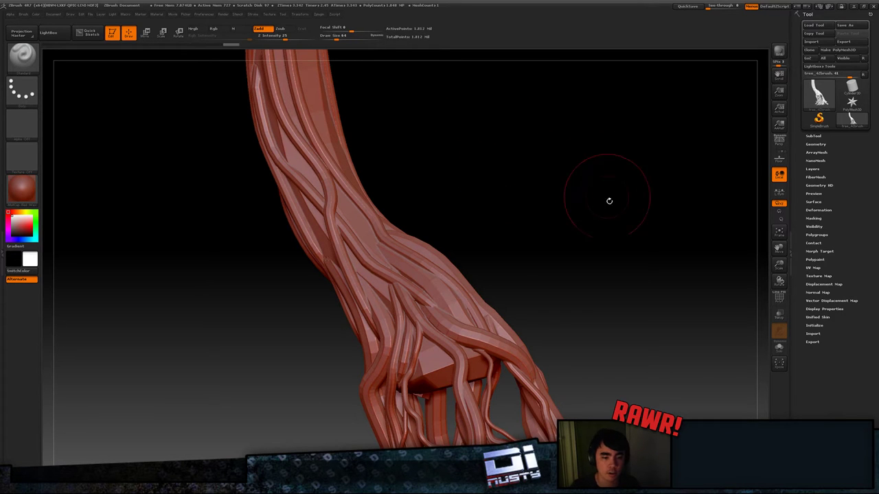
Step: Examine the remeshed tree's polygon wireframe up close where the roots intersect
drag(609, 199, 611, 229)
mouse_move(516, 195)
alt+mouse_down()
mouse_move(623, 245)
mouse_move(682, 194)
mouse_move(643, 146)
mouse_move(729, 167)
alt+mouse_up()
key(shift+f)
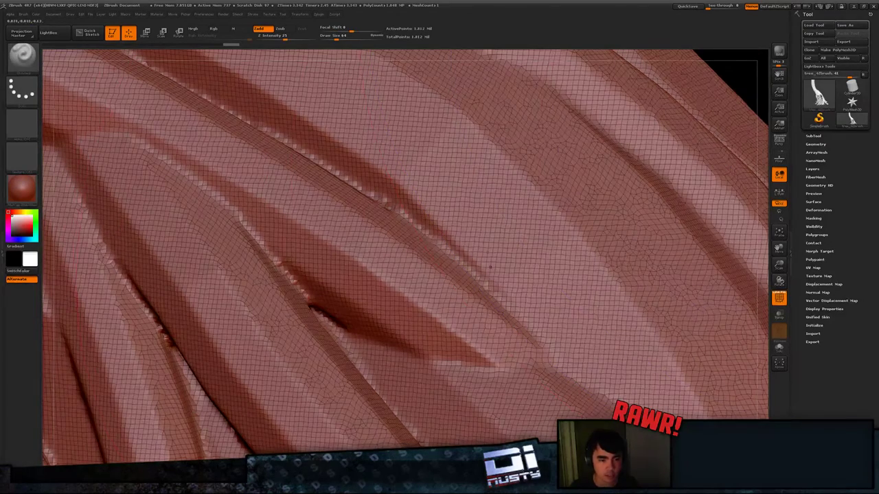
Step: Try smoothing the creases between neighbouring roots with a draw size of 8, and undo the strokes
key(space)
drag(507, 247, 510, 246)
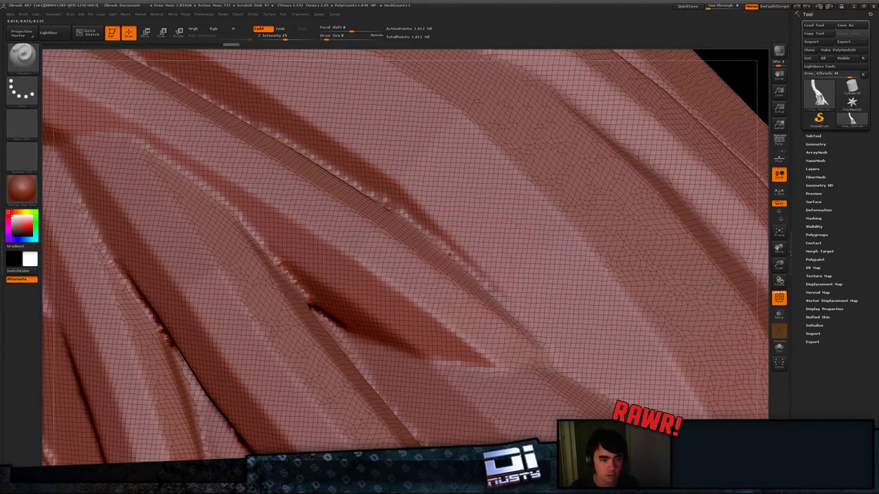
shift+drag(505, 302, 404, 232)
key(ctrl+z)
mouse_move(526, 319)
shift+mouse_down()
mouse_move(409, 226)
mouse_move(212, 136)
shift+mouse_up()
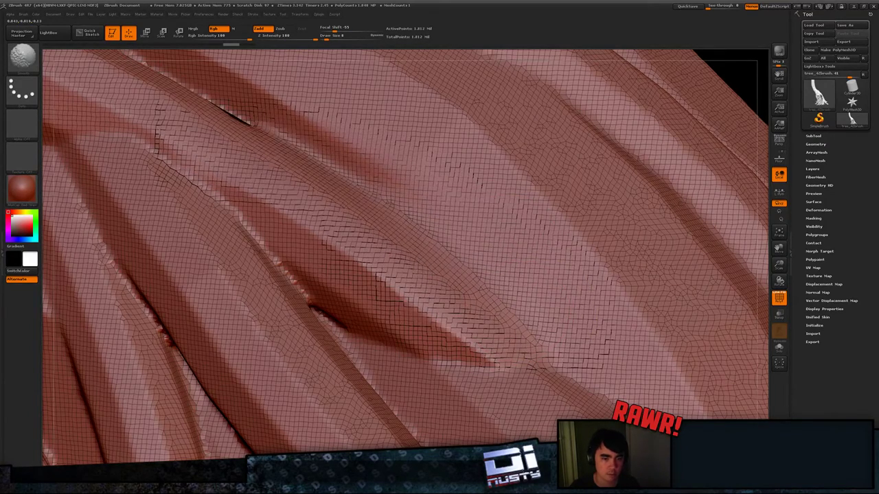
shift+drag(326, 251, 344, 326)
shift+drag(361, 361, 474, 347)
key(ctrl+z)
key(ctrl+z)
Step: Hide the wireframe and smooth the faceted roots along the trunk's upper bend with a draw size of 132
mouse_move(745, 89)
mouse_down()
mouse_move(726, 88)
mouse_move(721, 59)
mouse_up()
key(shift+f)
mouse_move(618, 158)
alt+mouse_down()
mouse_move(604, 89)
mouse_move(618, 82)
alt+mouse_up()
key(space)
click(483, 290)
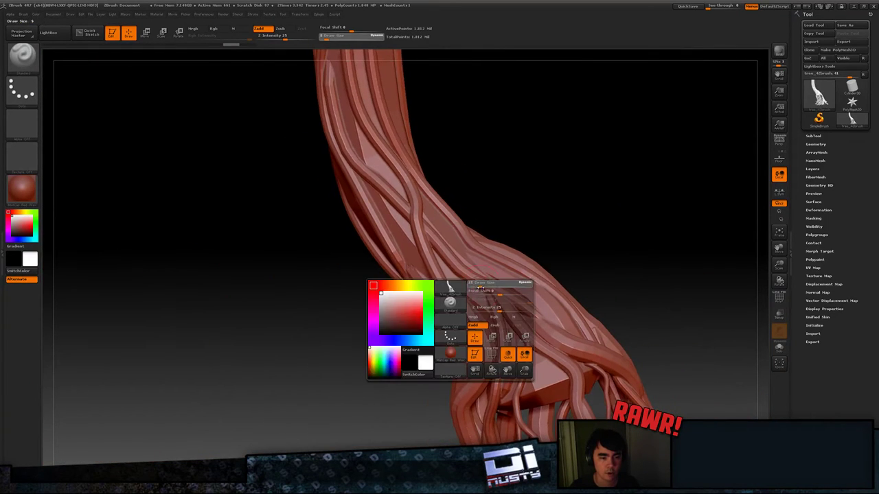
key(shift)
key(space)
click(397, 205)
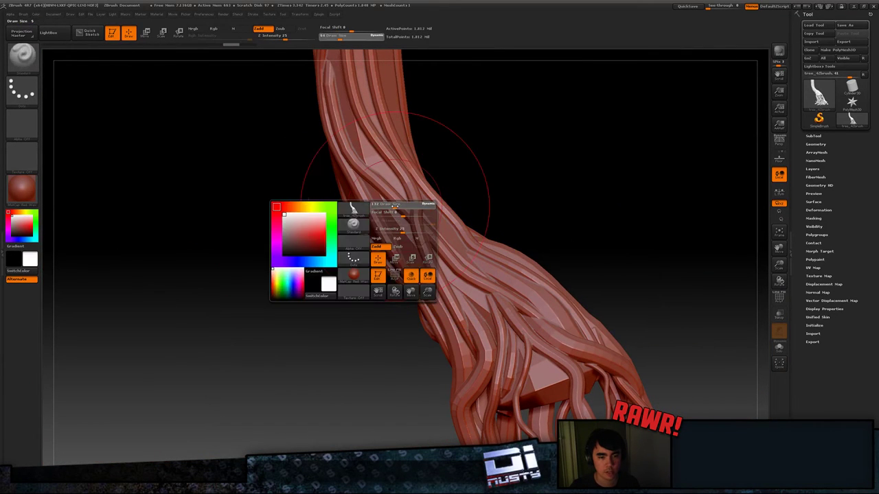
key(shift)
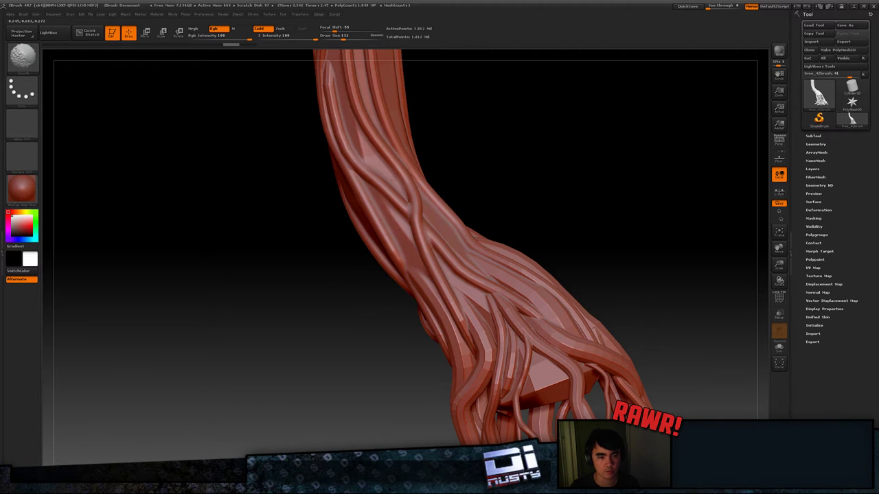
shift+drag(405, 151, 410, 158)
Step: Smooth the faceted surface around the side of the trunk, working from the bend toward its cut upper end
mouse_move(525, 141)
mouse_down()
mouse_move(514, 143)
mouse_move(542, 198)
mouse_up()
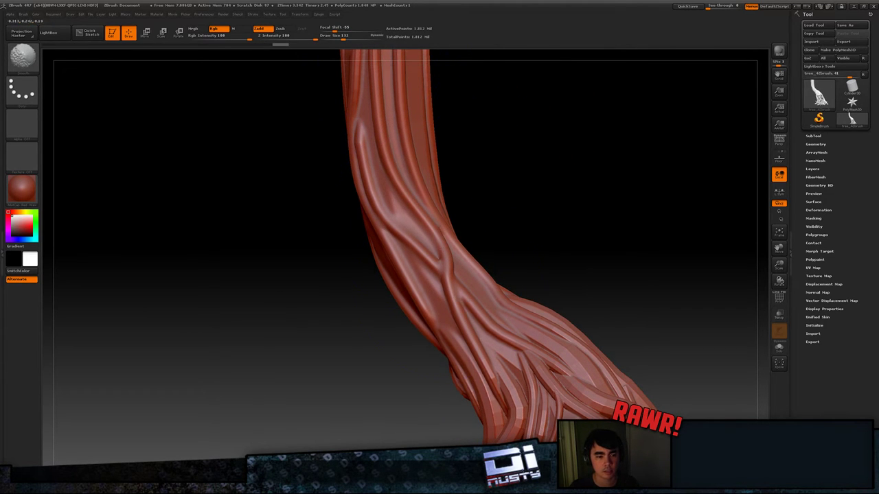
drag(514, 212, 564, 218)
key(shift)
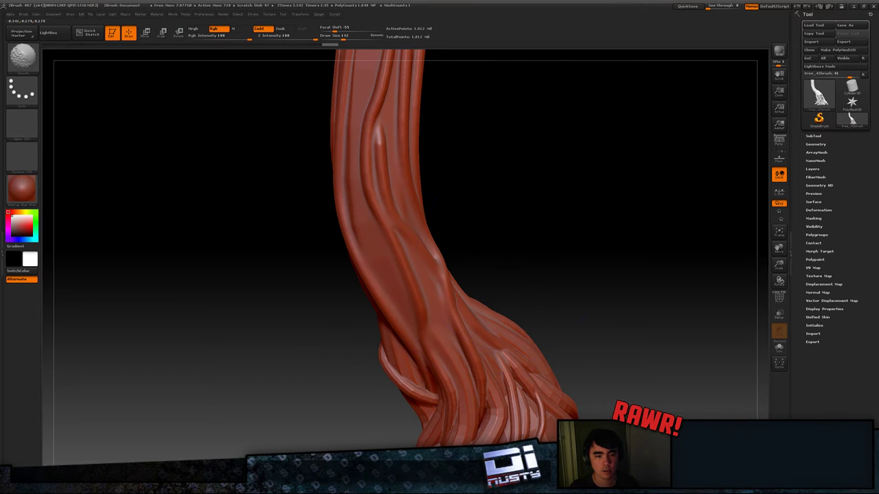
mouse_move(562, 182)
mouse_down()
mouse_move(506, 188)
mouse_move(609, 227)
mouse_move(624, 259)
mouse_up()
key(shift)
mouse_move(649, 291)
alt+mouse_down()
mouse_move(595, 206)
mouse_move(579, 263)
alt+mouse_up()
key(shift)
Step: Smooth the opposite side of the trunk from its cut upper end down to where the roots spread
mouse_move(535, 280)
mouse_down()
mouse_move(552, 256)
mouse_move(493, 234)
mouse_up()
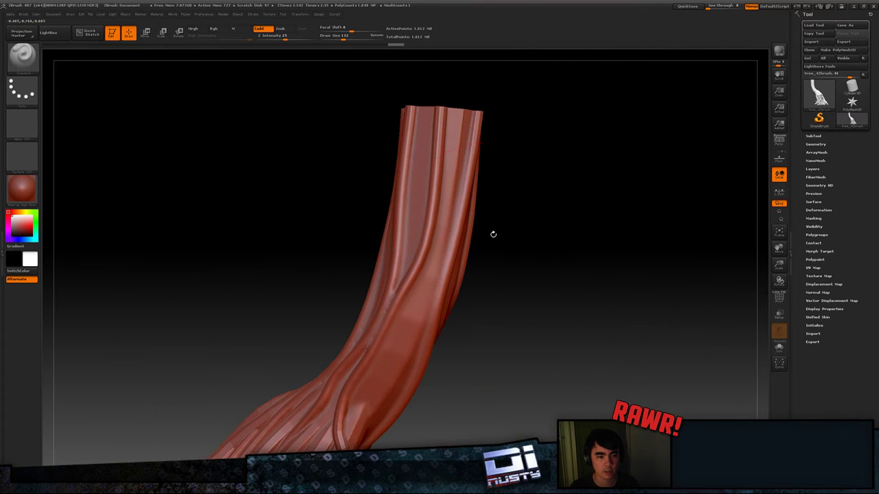
key(shift)
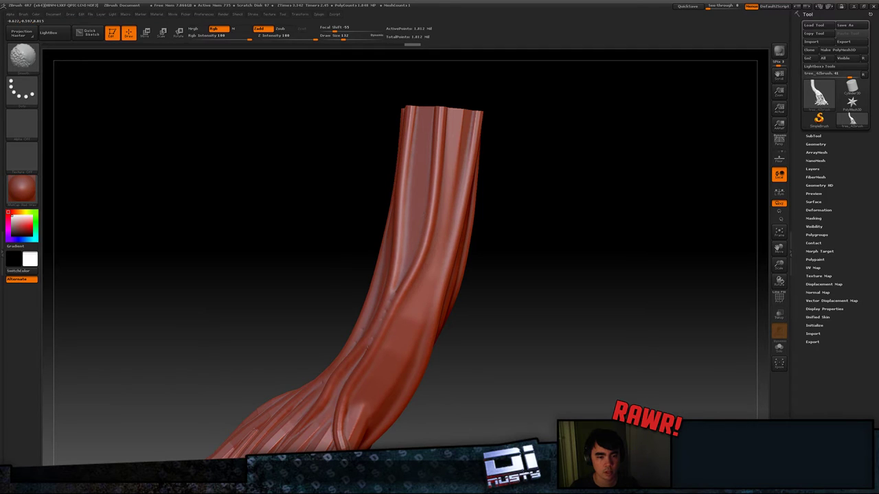
alt+drag(502, 350, 571, 241)
key(shift)
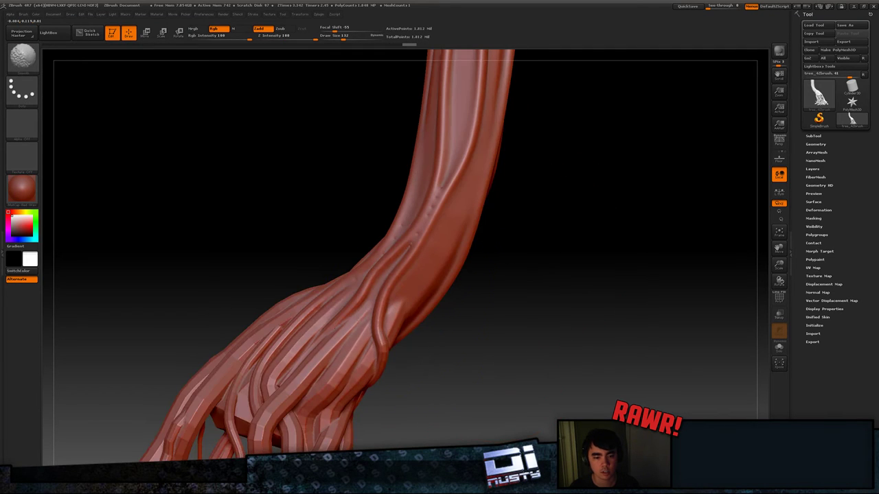
alt+drag(495, 322, 577, 249)
key(shift)
Step: Smooth the faceted roots fanning out below the trunk's bend with a draw size of 56
key(space)
drag(396, 272, 387, 272)
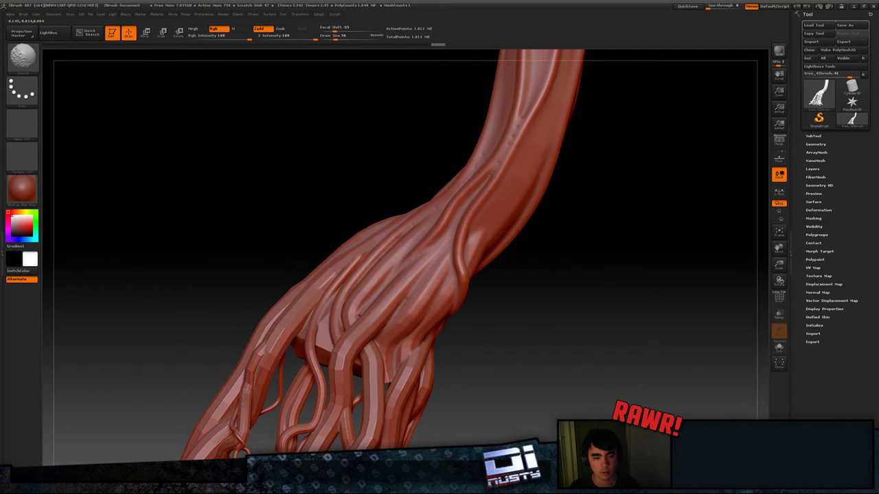
shift+drag(455, 234, 443, 243)
drag(497, 297, 578, 289)
shift+drag(387, 221, 305, 296)
drag(461, 306, 574, 298)
key(shift)
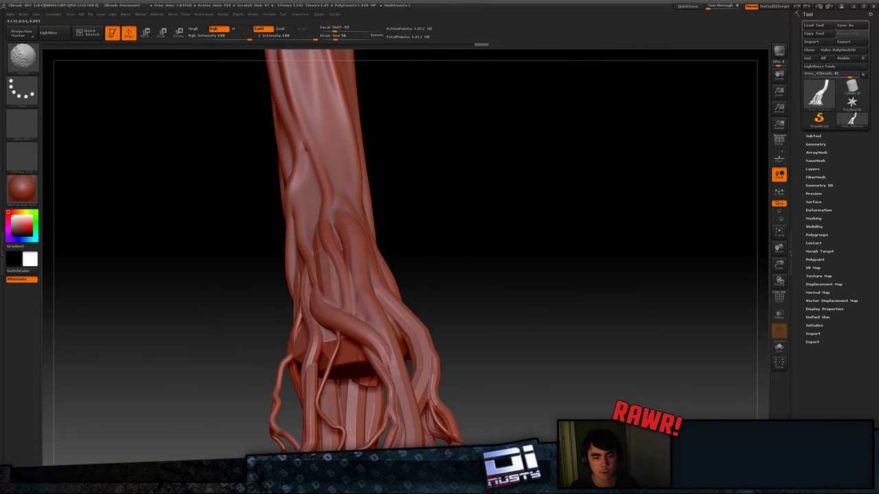
Step: Smooth the roots on the remaining sides of the trunk, around the hollow where they split apart
drag(439, 254, 279, 294)
key(shift)
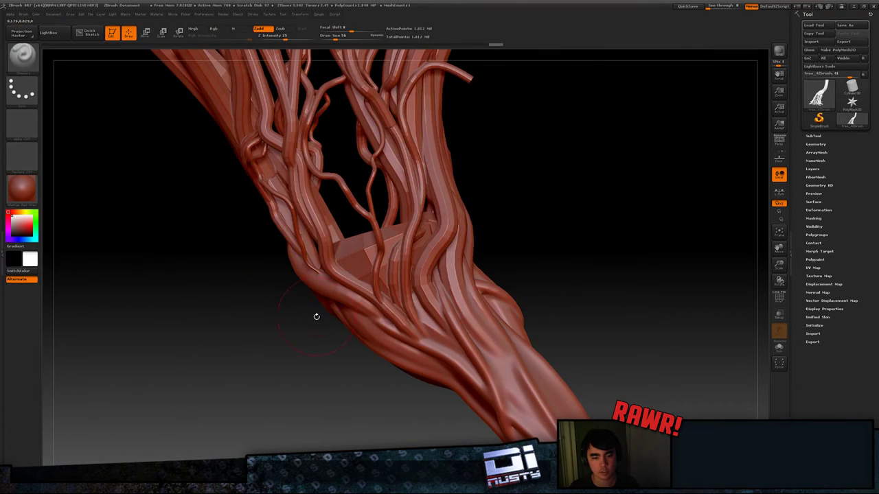
key(shift)
drag(555, 242, 405, 275)
key(shift)
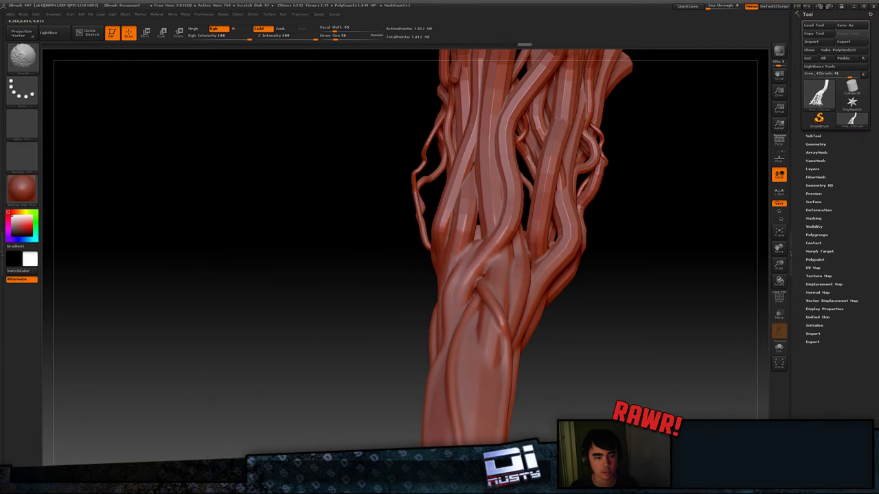
mouse_move(624, 341)
mouse_down()
mouse_move(542, 327)
mouse_move(609, 291)
mouse_move(598, 349)
mouse_move(564, 317)
mouse_move(557, 247)
mouse_move(571, 332)
mouse_move(655, 261)
mouse_up()
key(shift)
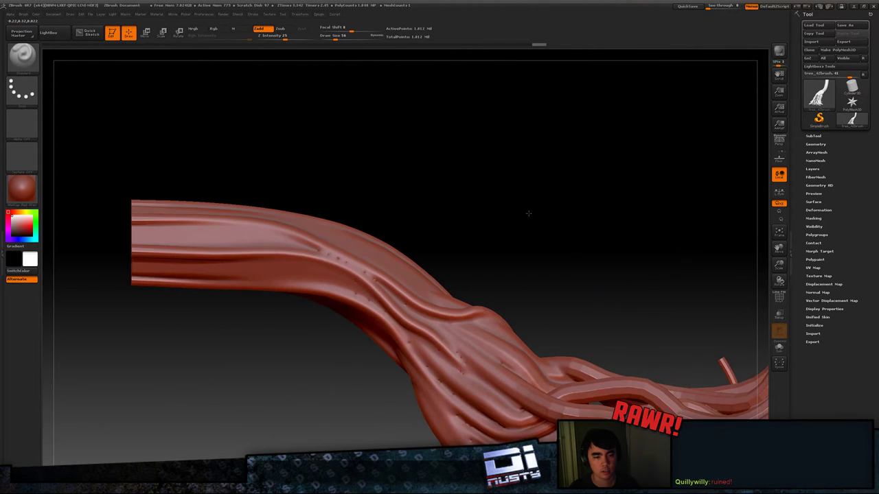
Step: Load the TrimHole brush from the Trim brush folder and set its draw size to 8
mouse_move(487, 237)
alt+mouse_down()
mouse_move(559, 247)
mouse_move(629, 198)
mouse_move(584, 228)
mouse_move(652, 202)
alt+mouse_up()
key(shift)
drag(606, 217, 634, 178)
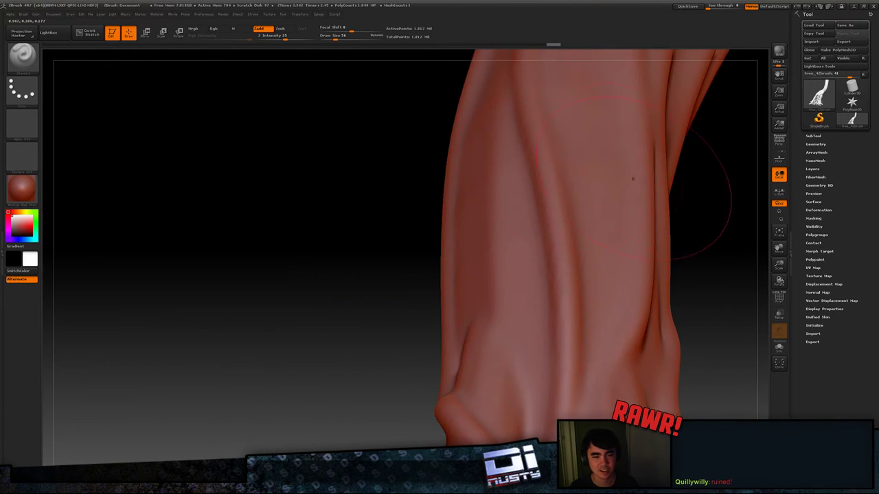
mouse_move(288, 154)
mouse_down()
mouse_move(338, 168)
mouse_move(602, 167)
mouse_move(597, 179)
mouse_up()
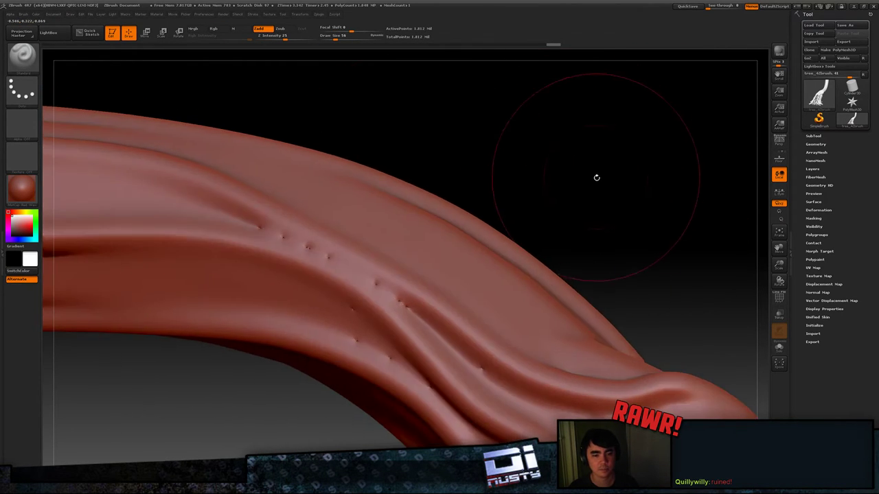
right_click(403, 266)
key(b)
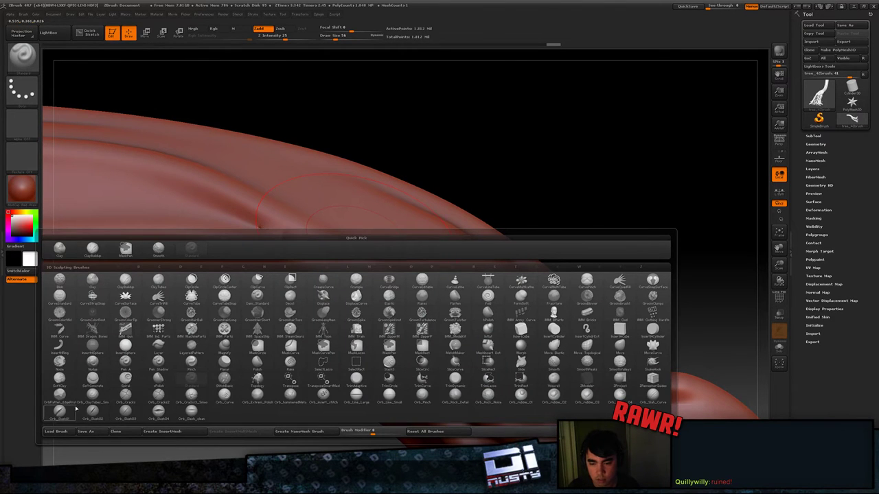
key(comma)
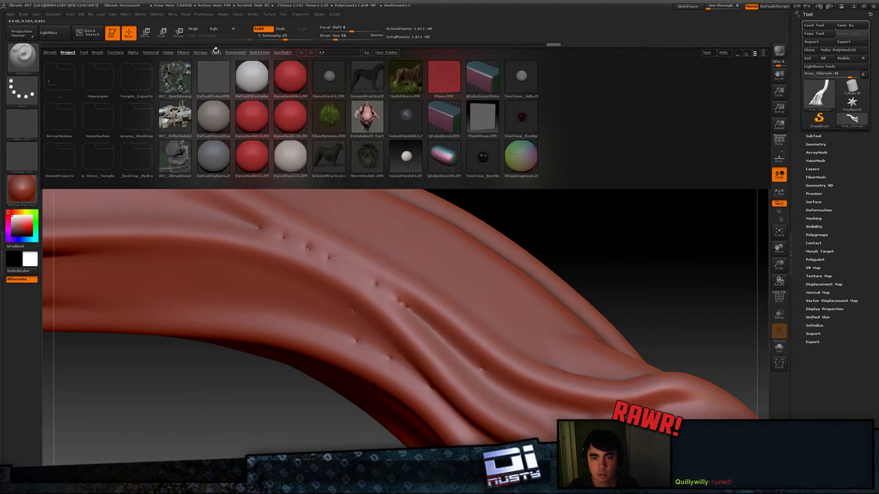
click(96, 53)
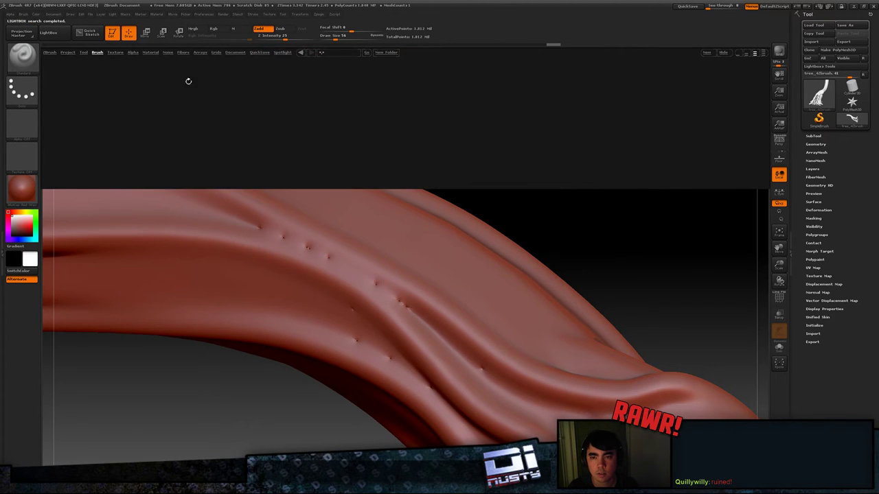
double_click(445, 76)
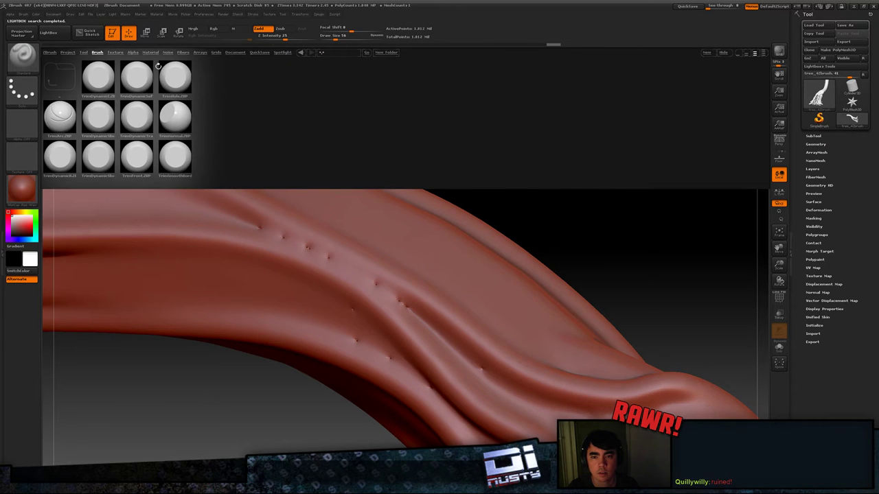
double_click(176, 79)
key(space)
drag(266, 198, 257, 199)
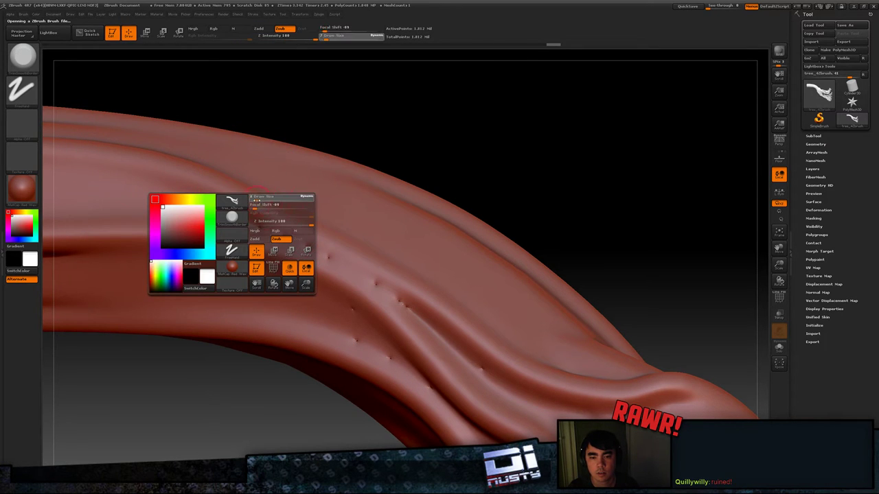
Step: Try flattening the first small pit on the trunk's bend with the trim brush, and undo the strokes
drag(246, 230, 256, 228)
key(ctrl+z)
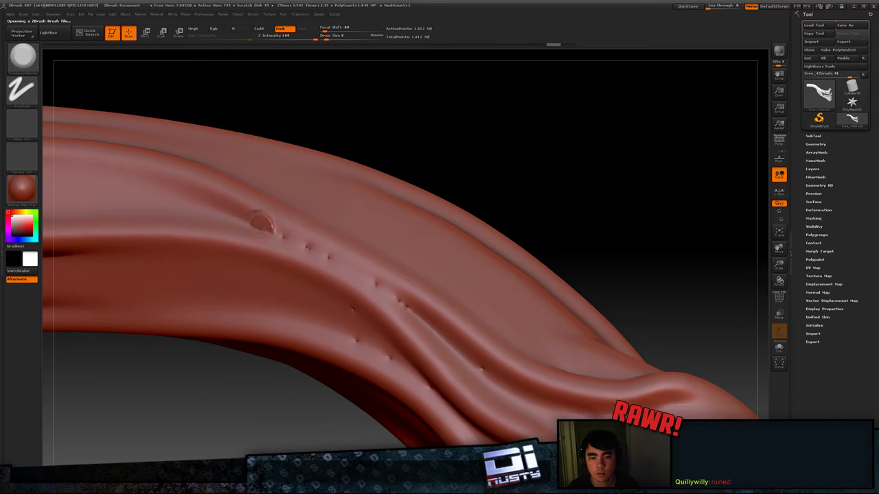
key(ctrl+z)
key(ctrl+z)
Step: Trim over the row of small pits along the creases of the trunk's bend
drag(264, 226, 259, 226)
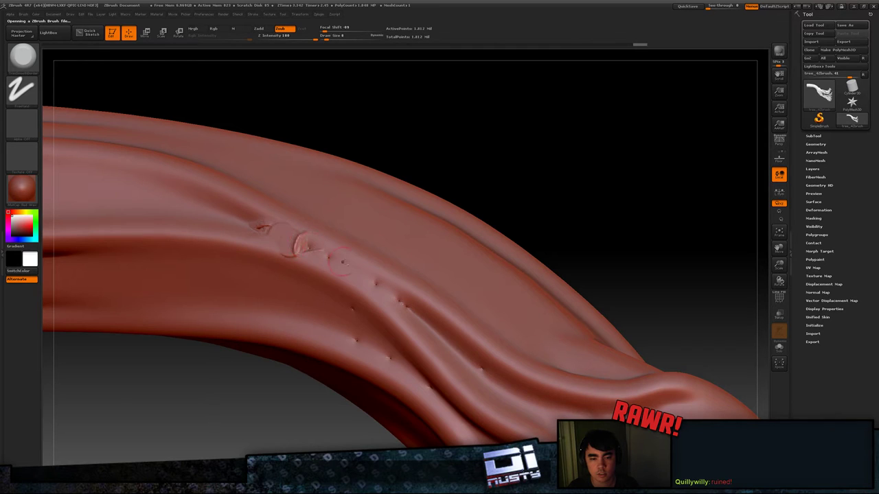
drag(315, 248, 310, 246)
drag(377, 282, 382, 294)
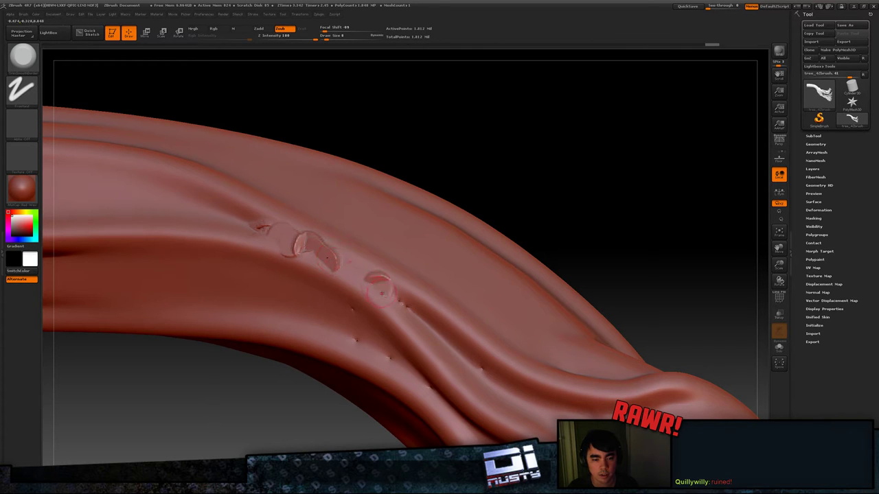
mouse_move(328, 259)
mouse_down()
mouse_move(337, 268)
mouse_move(303, 242)
mouse_move(317, 262)
mouse_up()
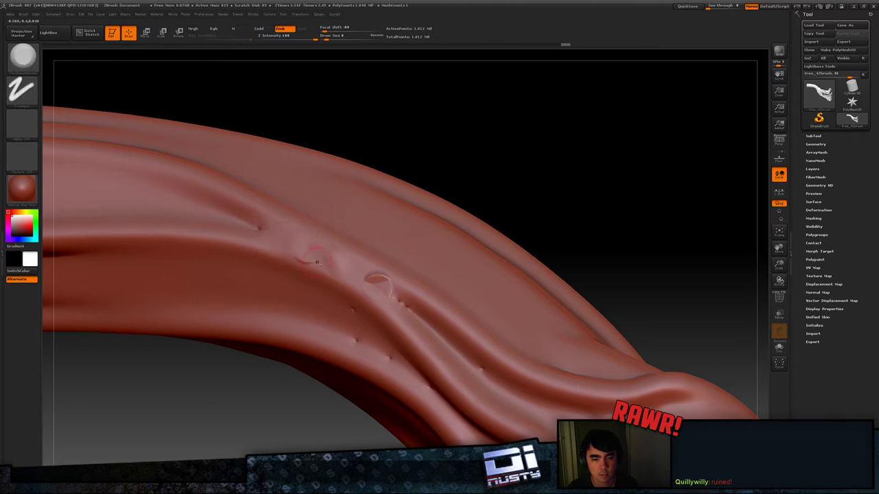
drag(398, 301, 403, 306)
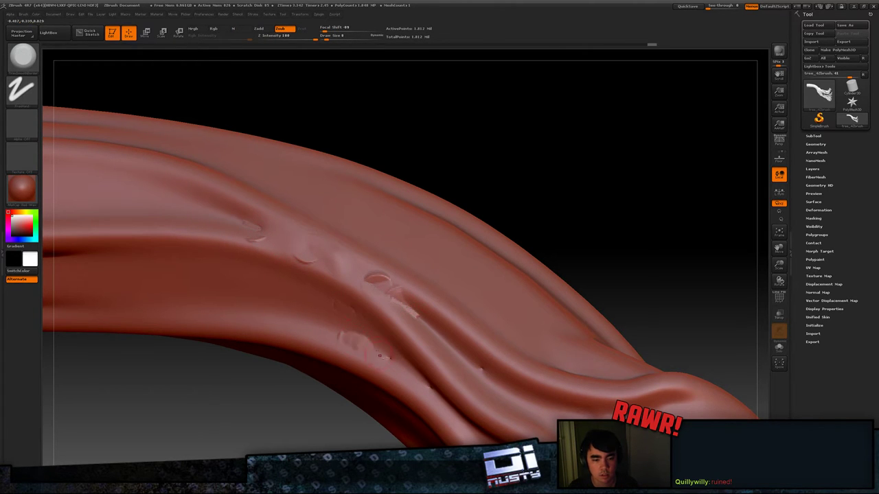
drag(379, 355, 400, 363)
drag(485, 371, 491, 378)
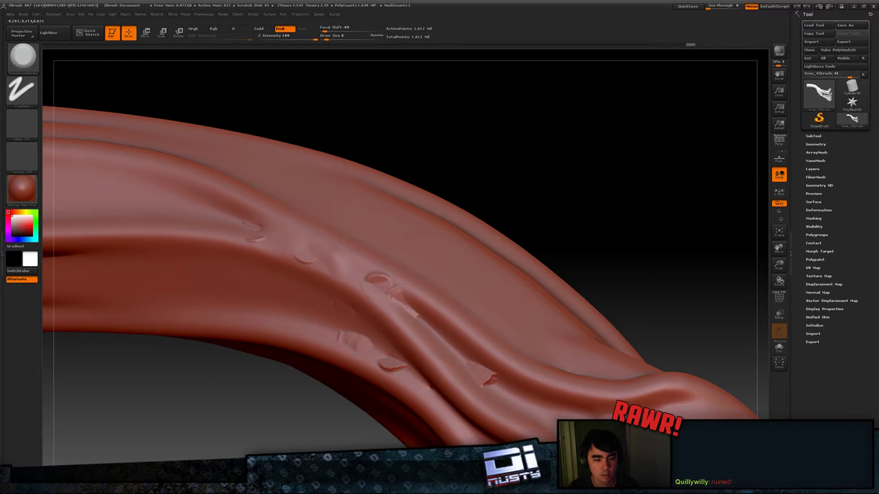
Step: Even out the remaining pits and trim marks on the trunk's bend with a draw size of 35
drag(620, 262, 586, 231)
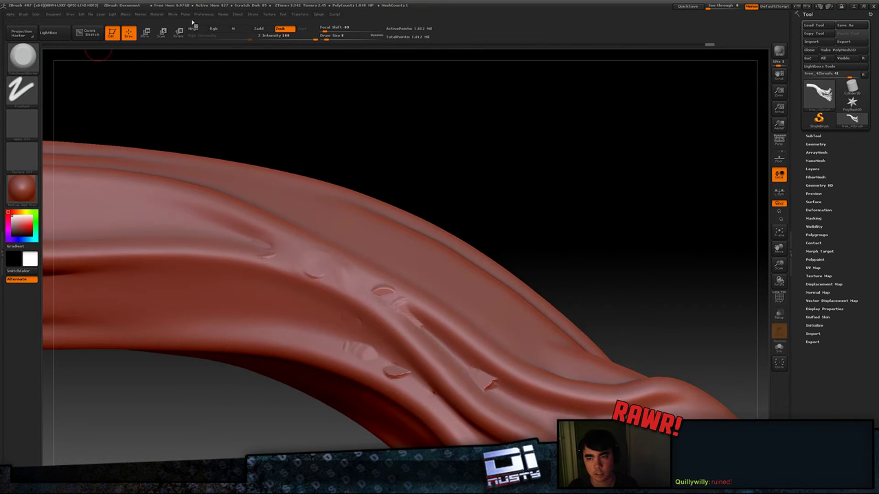
mouse_move(319, 16)
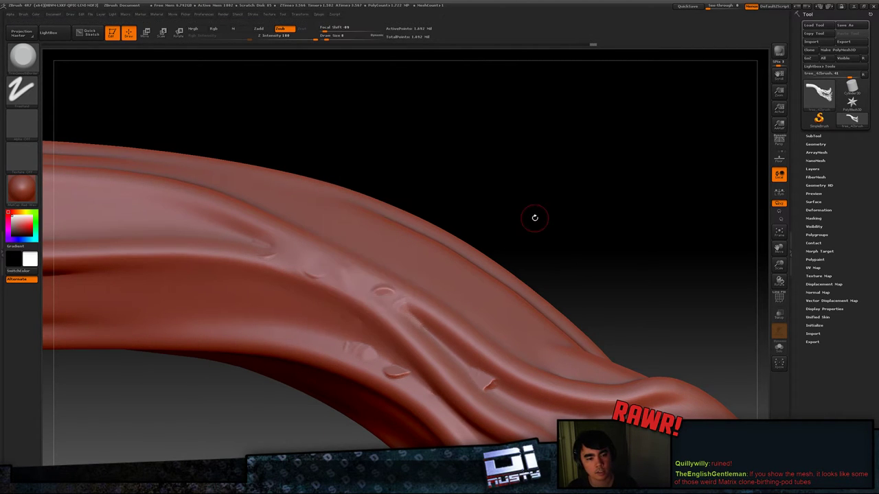
key(space)
mouse_move(385, 289)
mouse_down()
mouse_move(399, 289)
mouse_move(450, 412)
mouse_move(415, 406)
mouse_move(341, 340)
mouse_up()
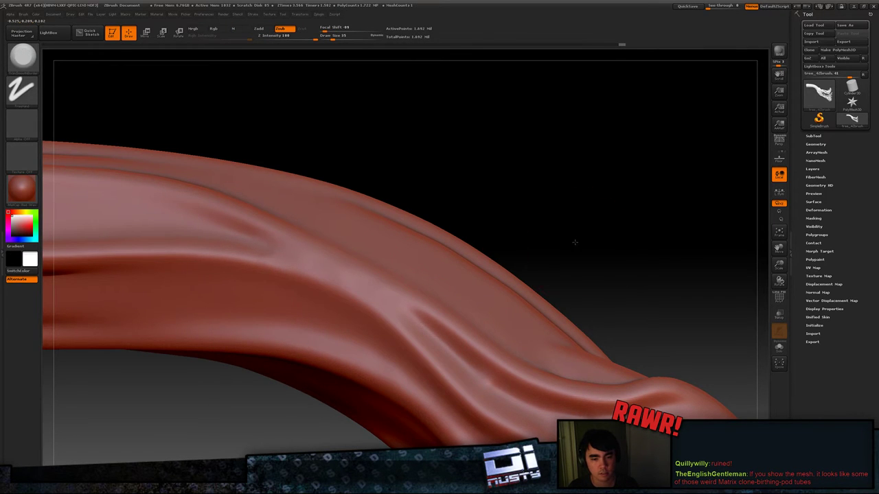
Step: Choose the Orb clay tubes brush and build up thin raised strands along the ridge on the trunk's bend
mouse_move(575, 244)
alt+mouse_down()
mouse_move(550, 171)
mouse_move(516, 178)
mouse_move(543, 199)
mouse_move(530, 204)
mouse_move(557, 206)
alt+mouse_up()
drag(477, 279, 653, 224)
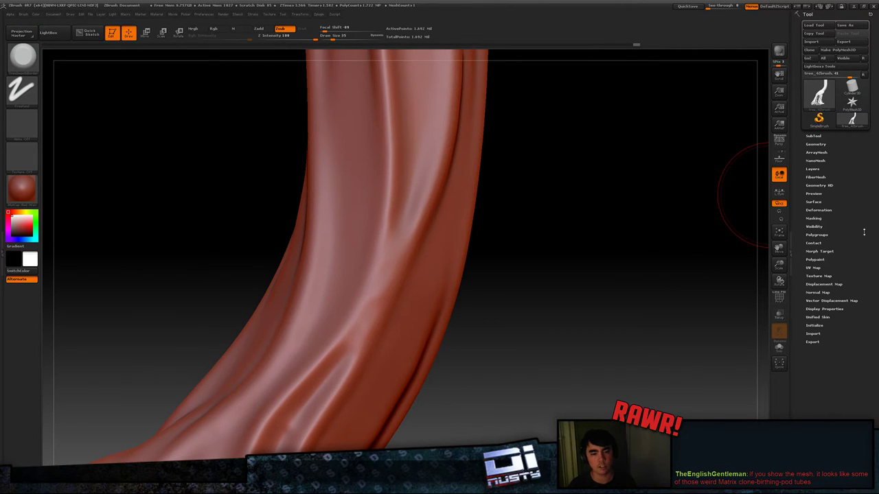
mouse_move(600, 250)
mouse_down()
mouse_move(638, 247)
mouse_move(594, 246)
mouse_up()
key(b)
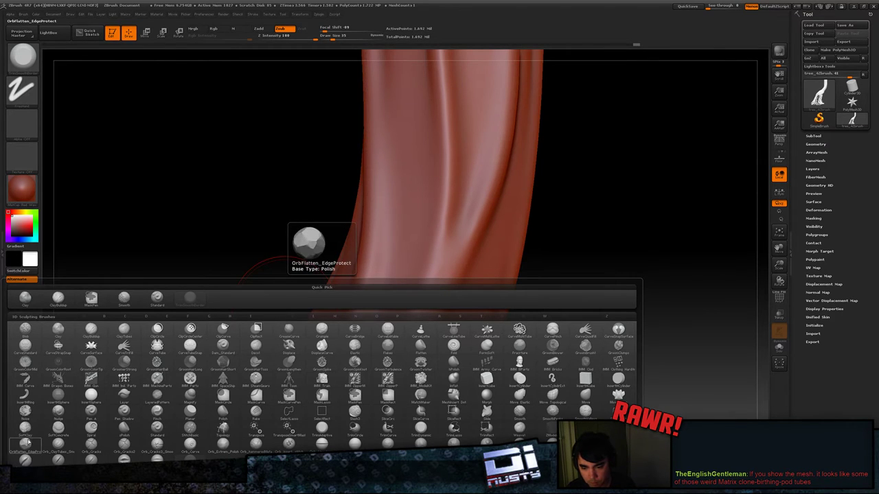
click(58, 445)
key(space)
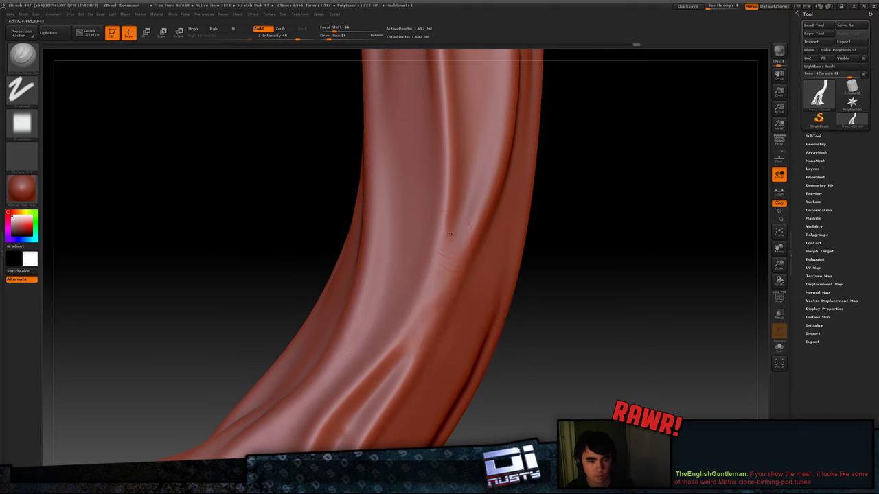
mouse_move(439, 206)
mouse_down()
mouse_move(427, 254)
mouse_move(398, 287)
mouse_up()
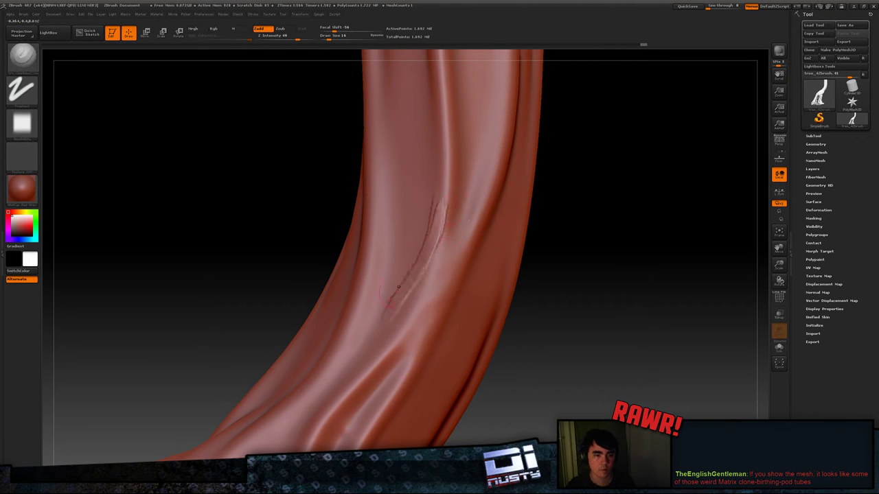
drag(368, 341, 345, 383)
drag(414, 249, 366, 331)
drag(439, 202, 401, 289)
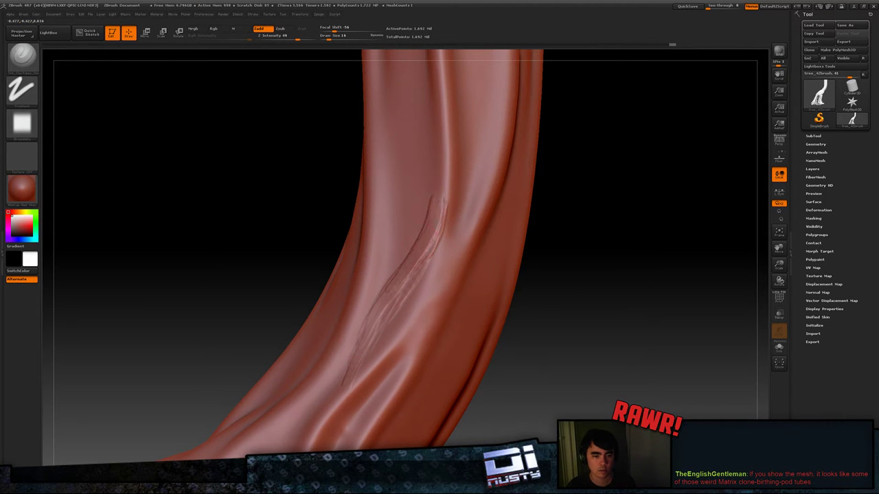
drag(446, 176, 437, 238)
Step: Build a long raised root down the adjacent side of the bend and branch a second root from it
mouse_move(491, 255)
right_down()
mouse_move(465, 252)
mouse_move(495, 240)
mouse_move(442, 220)
right_up()
drag(450, 172, 381, 366)
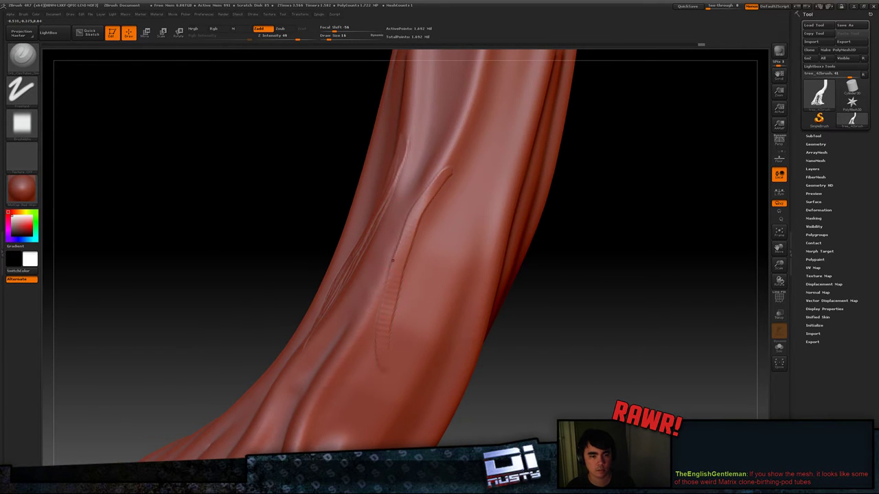
mouse_move(384, 334)
mouse_down()
mouse_move(417, 231)
mouse_move(467, 142)
mouse_up()
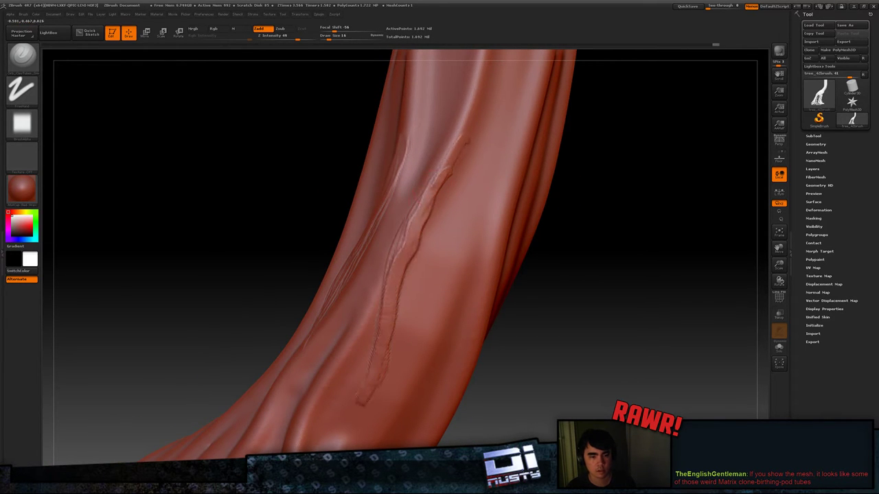
drag(412, 226, 412, 390)
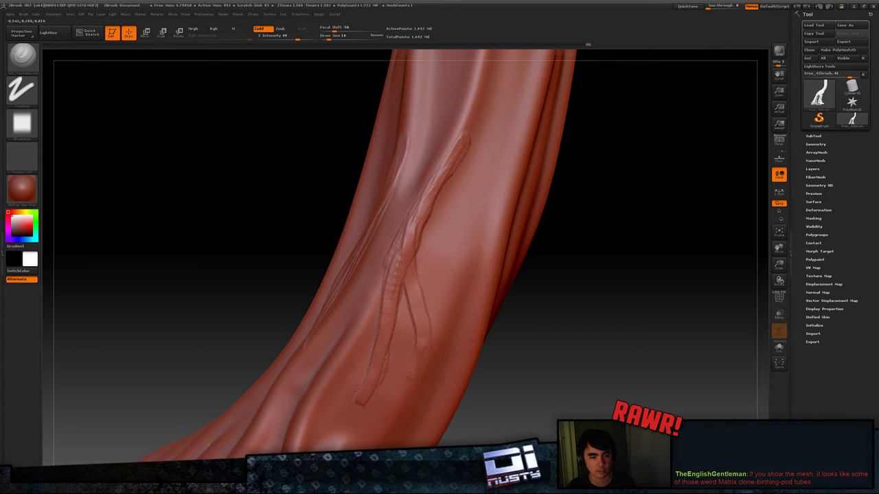
mouse_move(420, 355)
mouse_down()
mouse_move(406, 226)
mouse_move(403, 253)
mouse_move(440, 184)
mouse_up()
Step: Add crossing root strands over the two branches and extend their ends toward the base of the bend
mouse_move(434, 214)
mouse_down()
mouse_move(443, 278)
mouse_move(431, 314)
mouse_move(405, 341)
mouse_up()
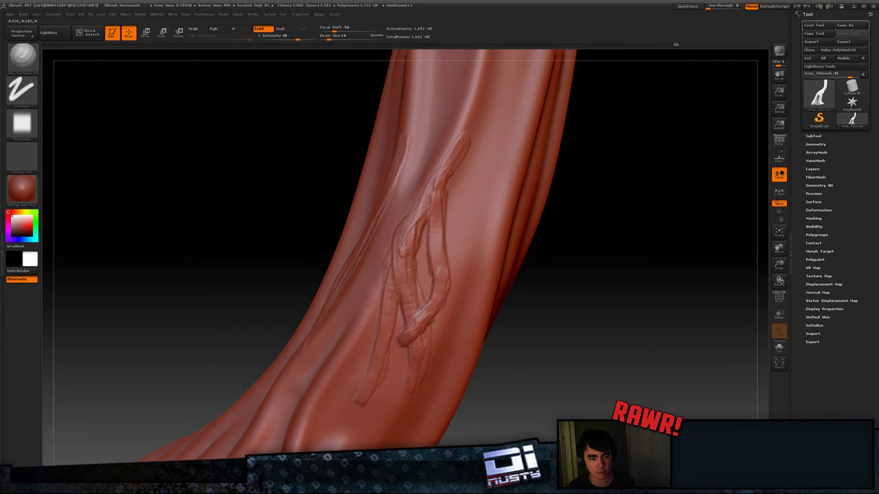
drag(443, 292, 383, 383)
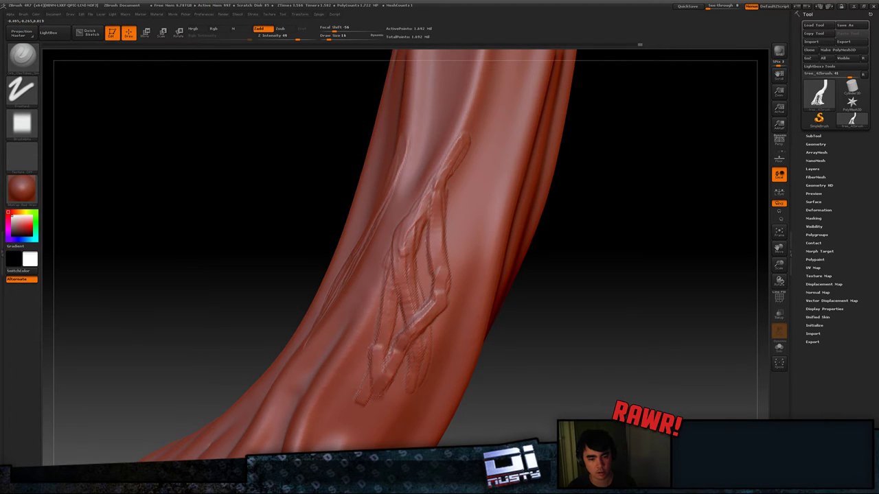
drag(371, 421, 386, 311)
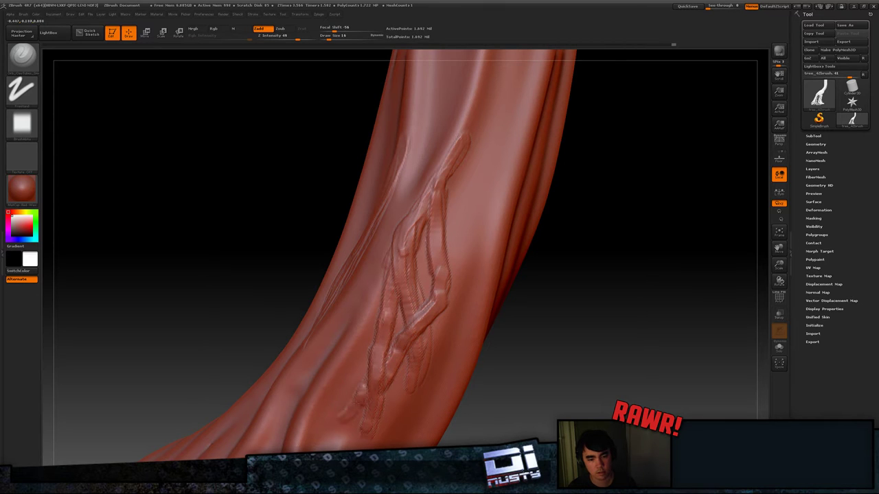
drag(345, 414, 325, 431)
Step: Reduce the clay brush's draw size and smooth the new root strands into the trunk's surface
key(space)
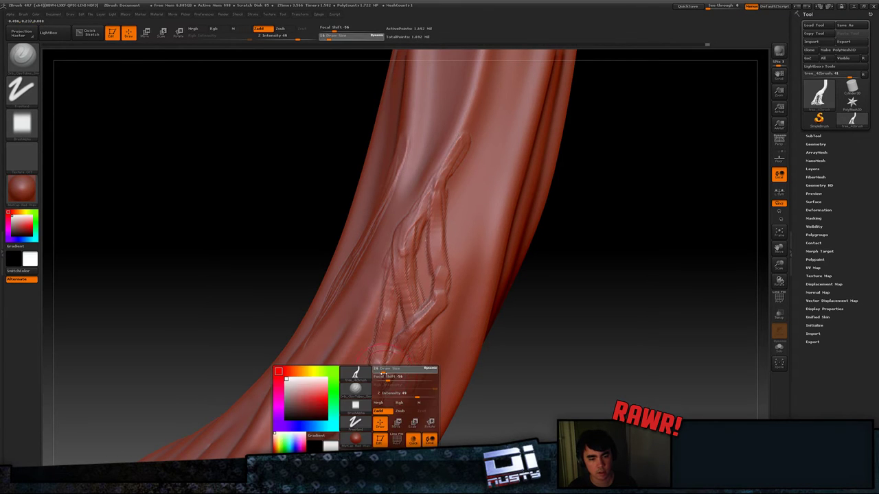
mouse_move(382, 372)
mouse_down()
mouse_move(390, 373)
mouse_move(425, 264)
mouse_move(376, 379)
mouse_up()
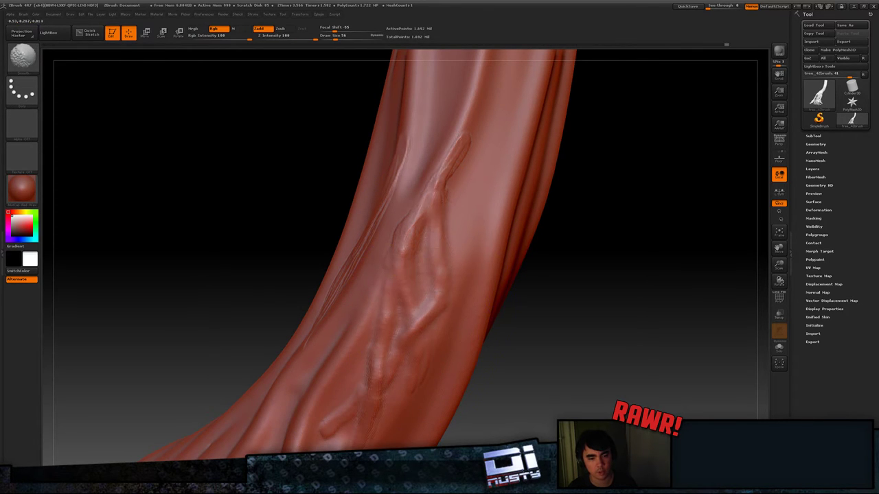
shift+drag(436, 184, 456, 233)
mouse_move(563, 275)
mouse_down()
mouse_move(536, 275)
mouse_move(522, 234)
mouse_up()
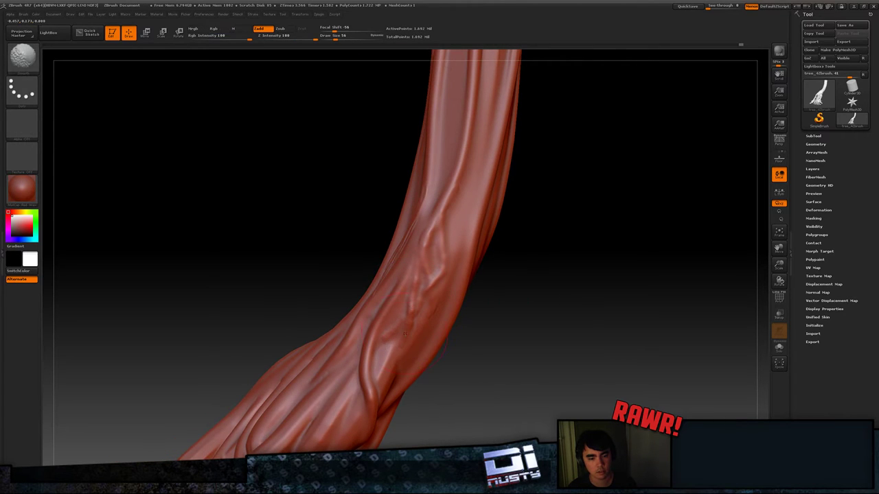
mouse_move(343, 242)
mouse_down()
mouse_move(374, 240)
mouse_move(412, 268)
mouse_up()
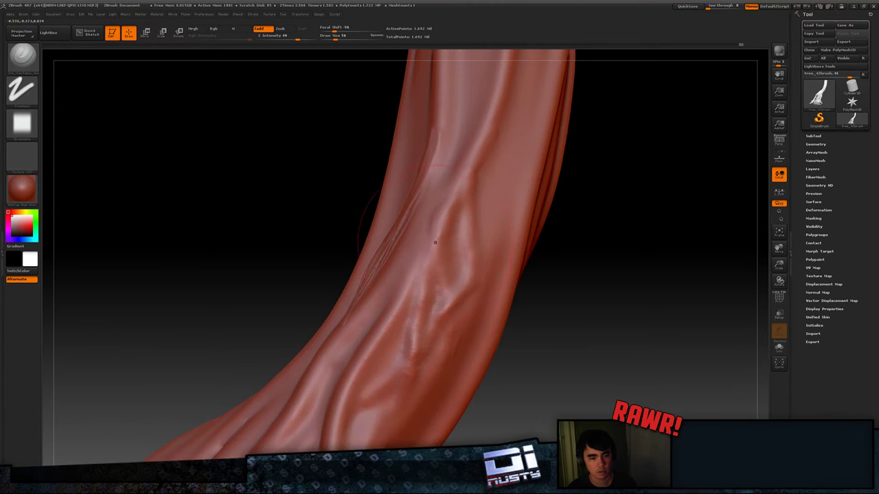
key(b)
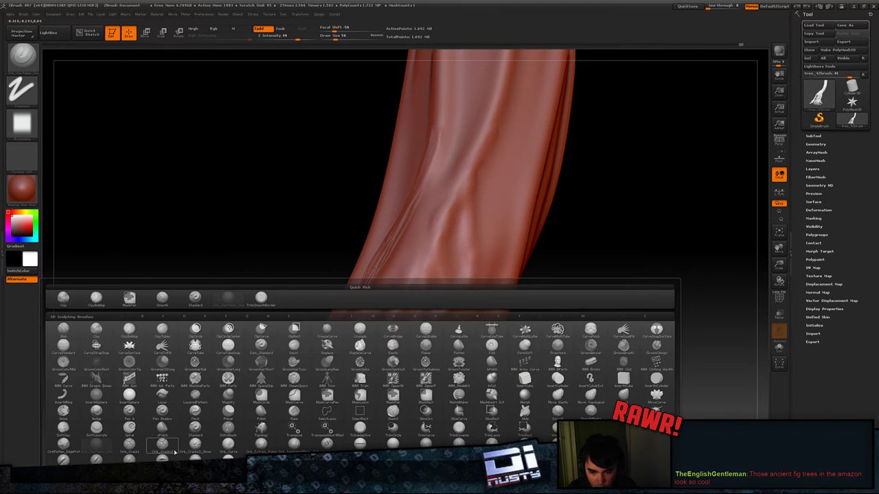
click(95, 459)
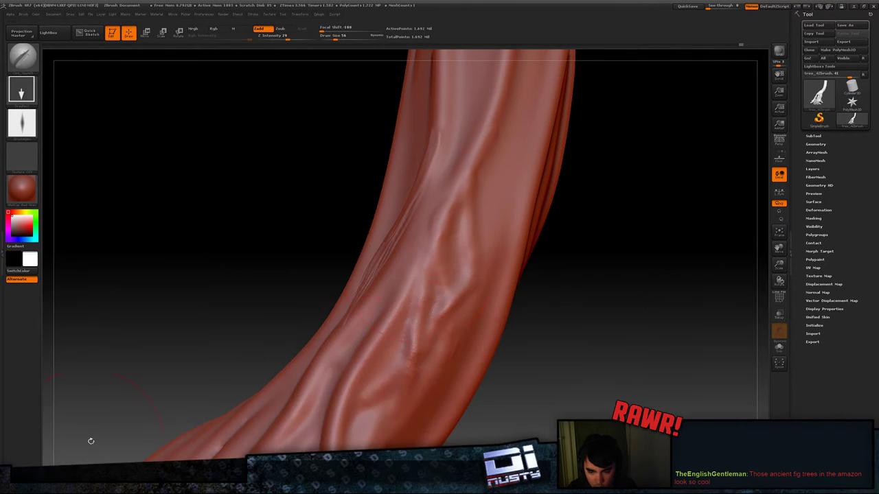
drag(459, 185, 440, 282)
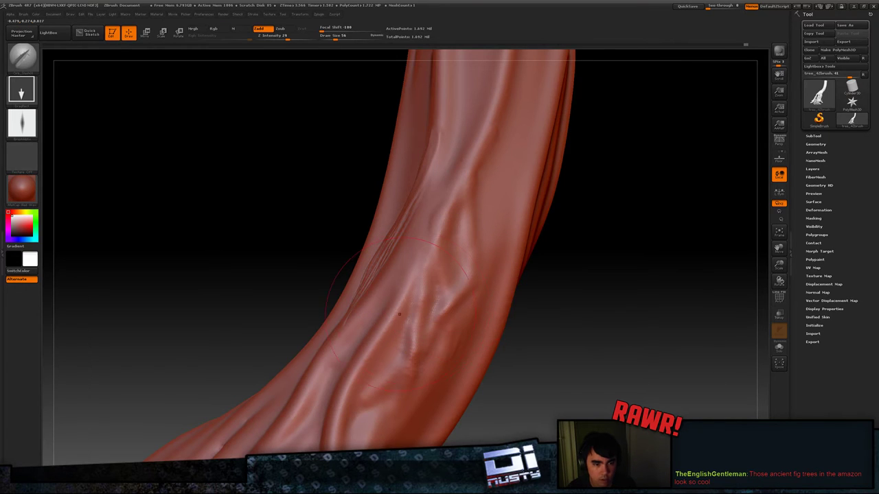
Step: Choose the Orb_Curve brush and, at a small draw size, carve a thin groove along the upper root fork on the trunk's bend
key(b)
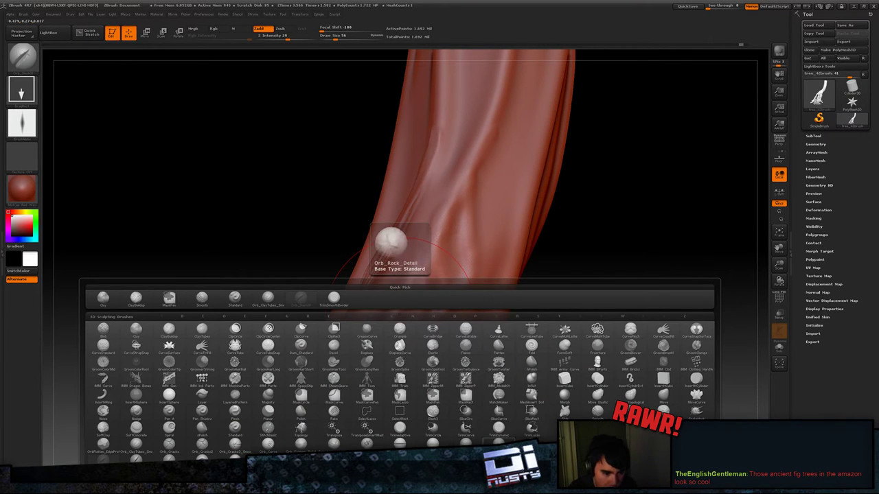
click(273, 448)
drag(473, 214, 387, 362)
key(ctrl+z)
key(space)
drag(438, 306, 469, 186)
key(ctrl+z)
mouse_move(455, 247)
mouse_down()
mouse_move(464, 199)
mouse_move(453, 282)
mouse_move(361, 390)
mouse_move(394, 352)
mouse_move(455, 200)
mouse_move(454, 223)
mouse_up()
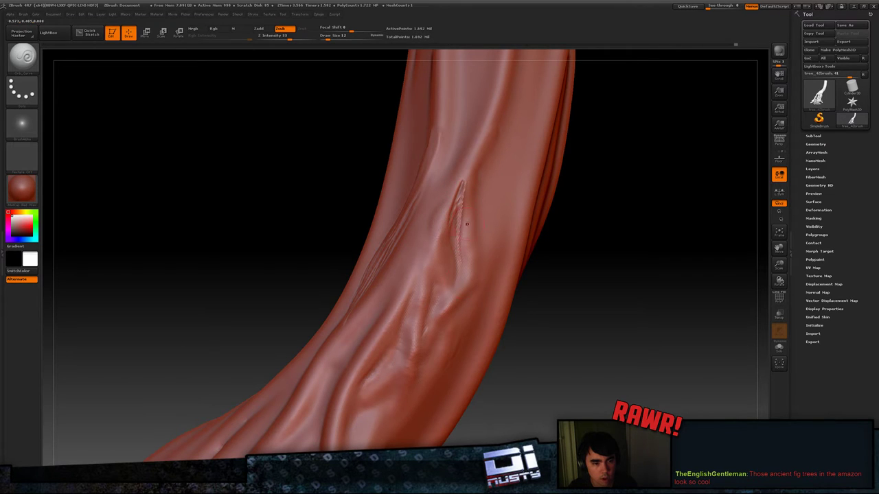
Step: Enlarge the brush slightly and carve long creases between the root strands, following them down the bend toward the base
key(s)
click(434, 224)
drag(464, 184, 468, 266)
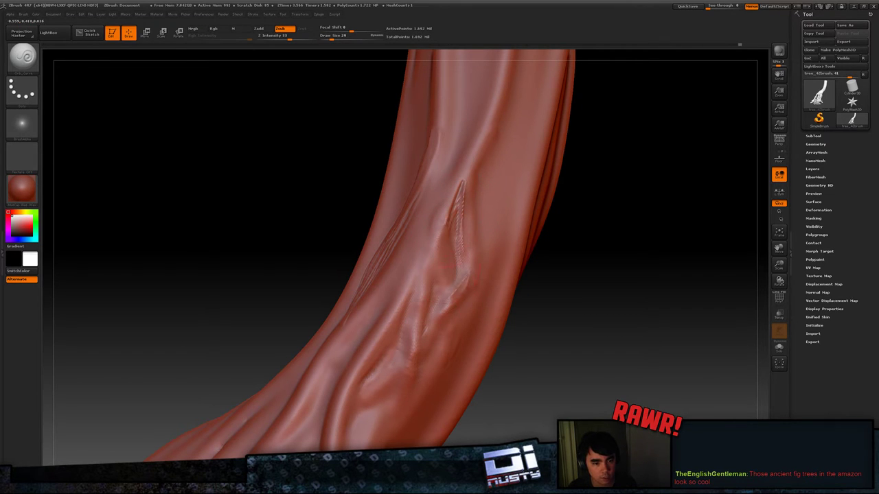
drag(445, 227, 409, 365)
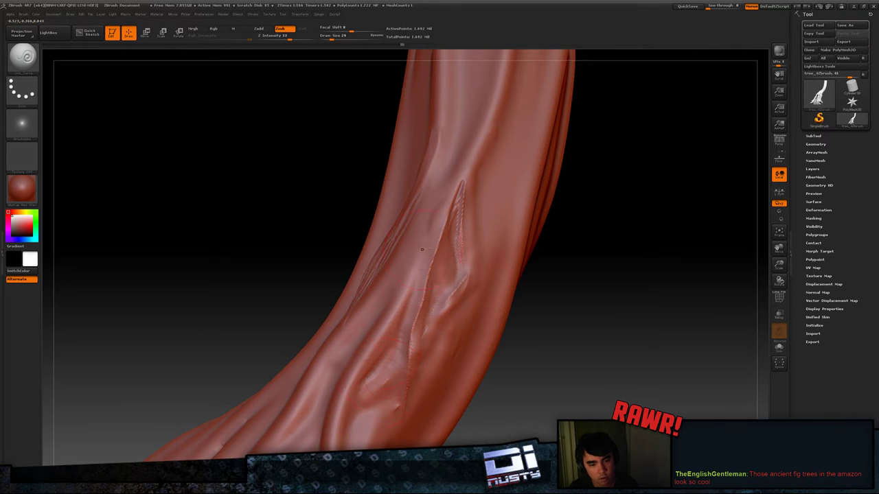
drag(430, 259, 332, 434)
drag(370, 355, 333, 443)
key(shift)
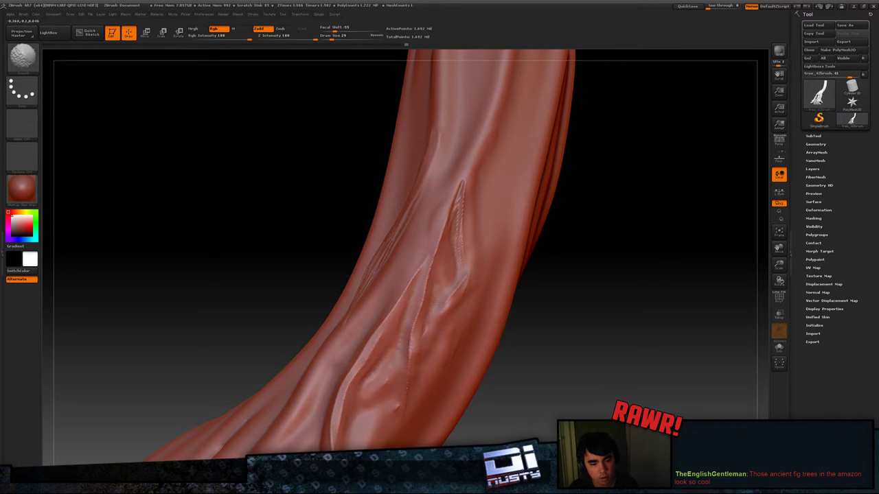
Step: Smooth the fresh creases on the bend and carve crossing grooves up the trunk above it
mouse_move(585, 257)
mouse_down()
mouse_move(630, 235)
mouse_move(582, 232)
mouse_move(618, 229)
mouse_move(592, 246)
mouse_move(613, 235)
mouse_move(555, 239)
mouse_up()
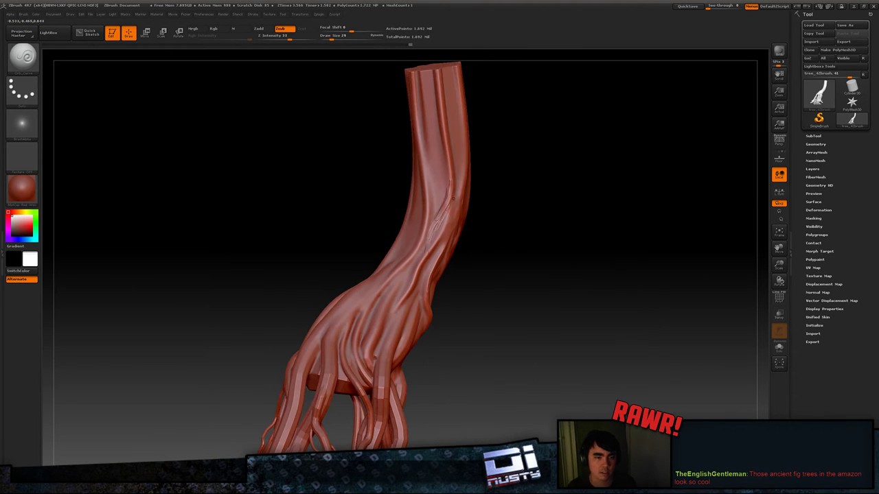
key(shift)
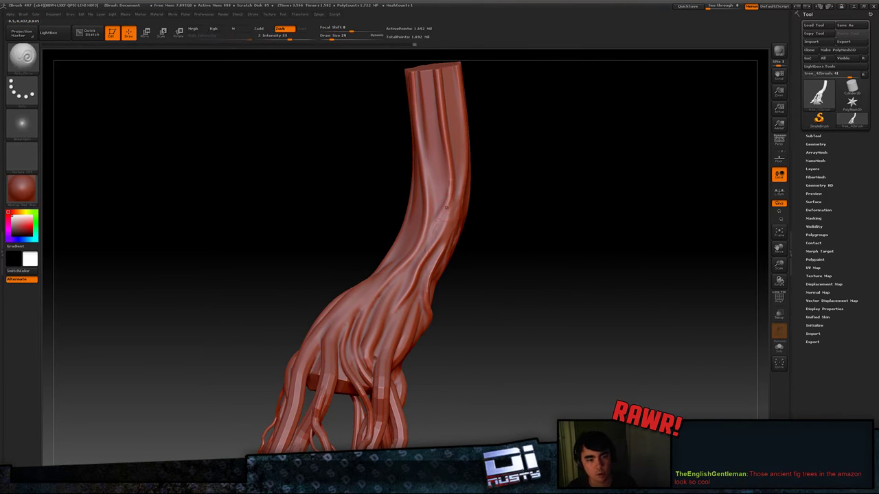
mouse_move(443, 209)
mouse_down()
mouse_move(427, 247)
mouse_move(451, 179)
mouse_move(434, 228)
mouse_up()
alt+drag(435, 223, 449, 164)
drag(440, 221, 447, 137)
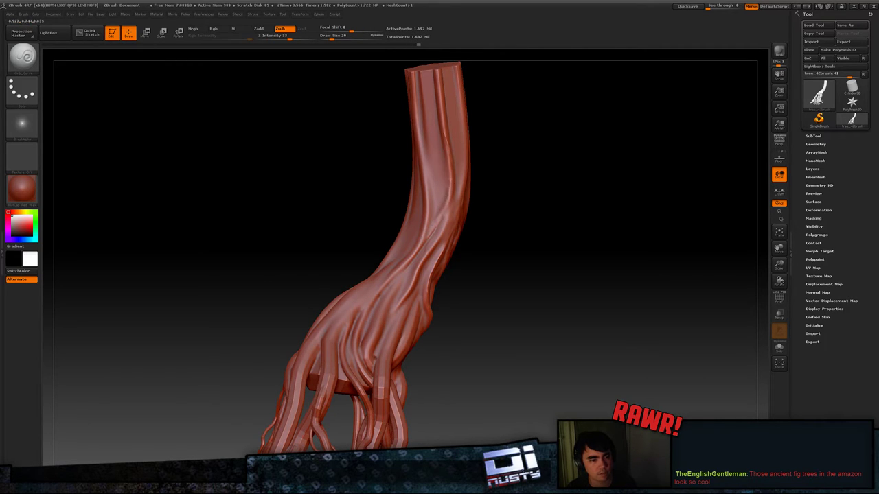
drag(450, 168, 441, 224)
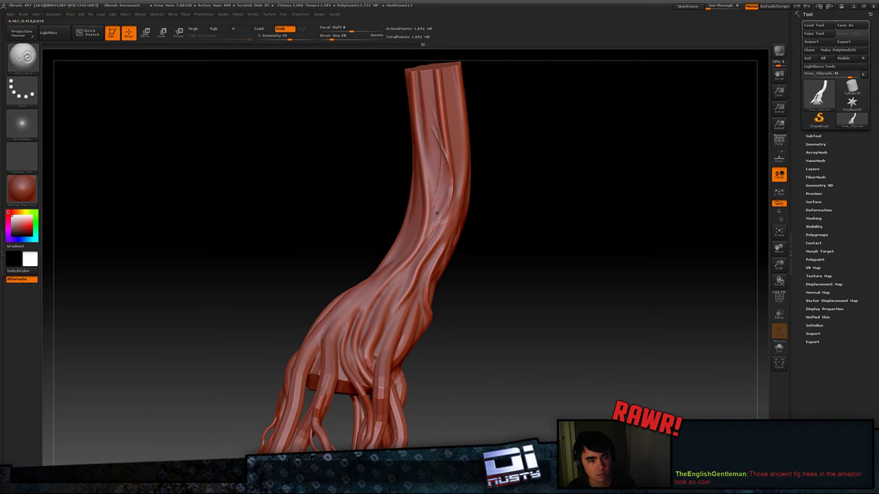
shift+drag(448, 117, 450, 135)
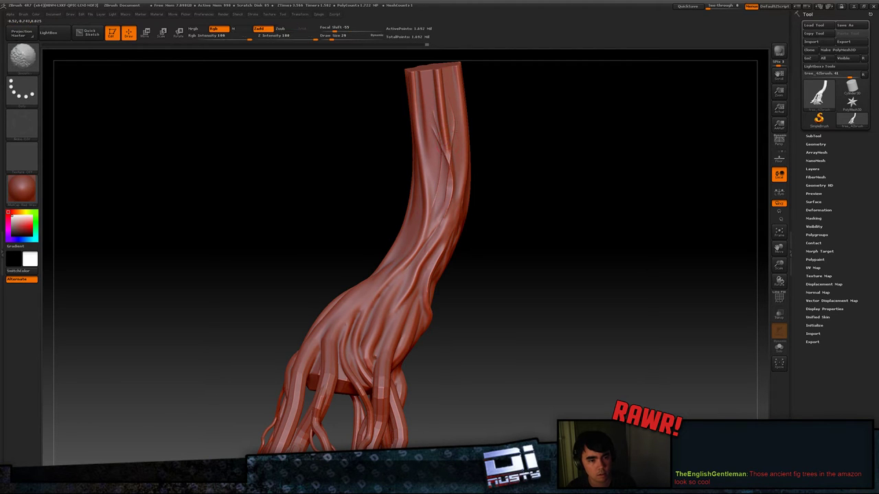
Step: Increase the draw size, smooth the crossing grooves and carve broader parallel grooves along the upper trunk
key(space)
drag(449, 198, 453, 199)
mouse_move(447, 165)
shift+mouse_down()
mouse_move(441, 200)
mouse_move(439, 184)
shift+mouse_up()
mouse_move(438, 145)
mouse_down()
mouse_move(434, 223)
mouse_move(441, 164)
mouse_move(429, 212)
mouse_up()
drag(429, 119, 433, 212)
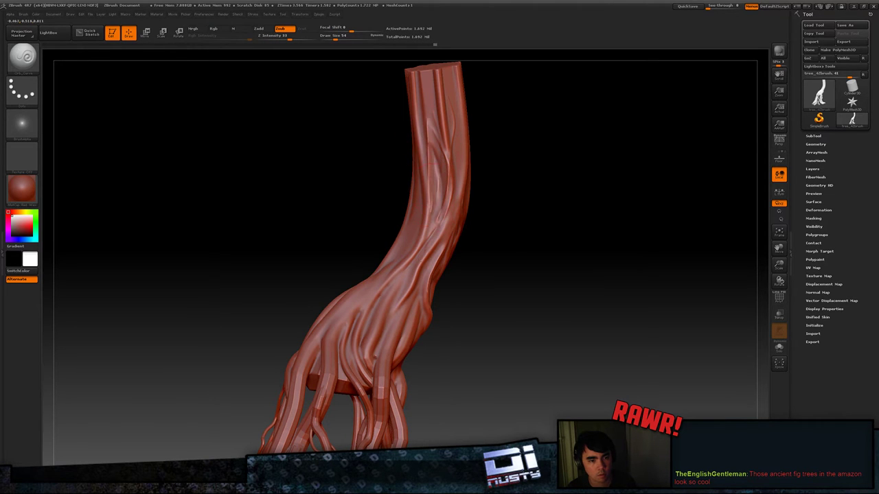
Step: Carve long vertical grooves down the adjacent side of the upper trunk
right_drag(431, 197, 428, 182)
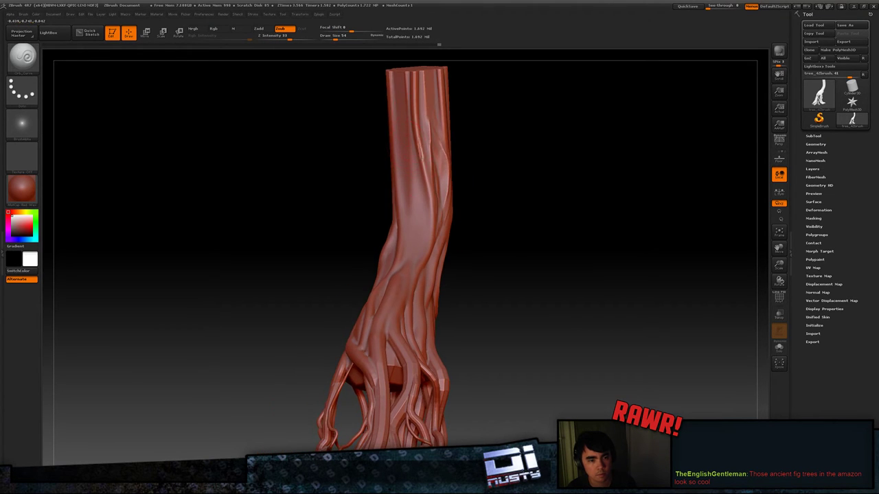
mouse_move(421, 158)
mouse_down()
mouse_move(430, 230)
mouse_move(418, 150)
mouse_up()
drag(418, 242, 423, 173)
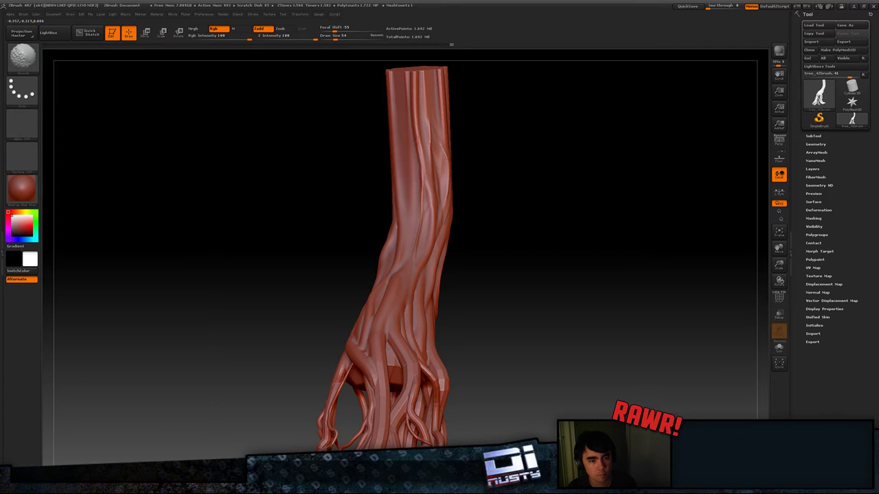
Step: Examine the whole sculpted tree from several sides, from the trunk down to the roots
mouse_move(599, 176)
mouse_down()
mouse_move(547, 190)
mouse_move(551, 206)
mouse_move(578, 178)
mouse_up()
key(f)
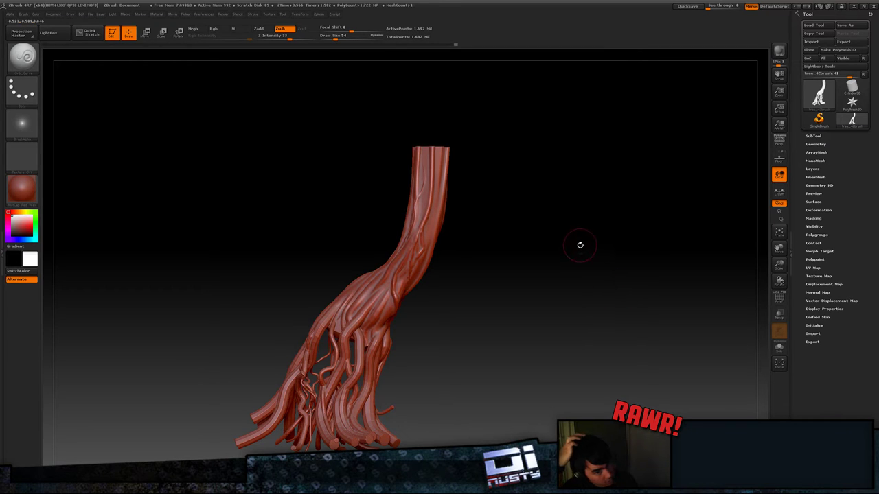
mouse_move(597, 245)
mouse_down()
mouse_move(577, 257)
mouse_move(607, 232)
mouse_up()
drag(576, 265, 611, 215)
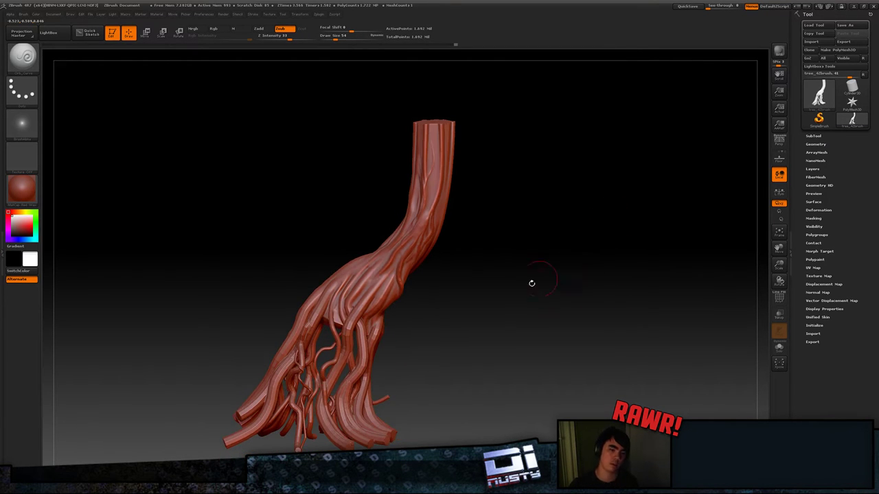
drag(531, 282, 590, 217)
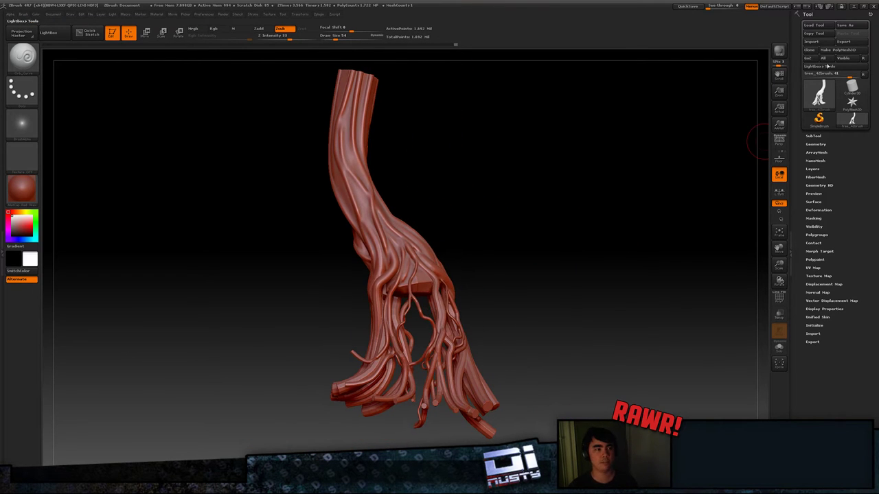
Step: Switch to MODO, cancel the open OBJ save dialog and deselect the tree
click(869, 7)
click(448, 271)
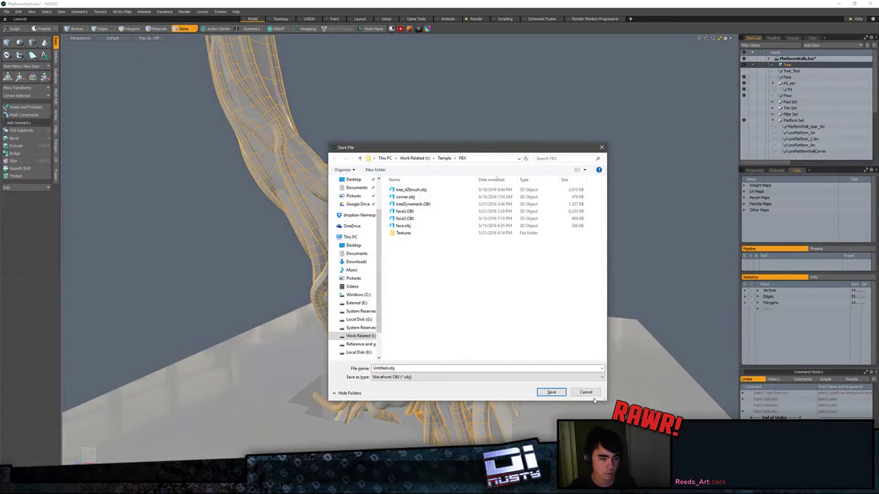
click(593, 395)
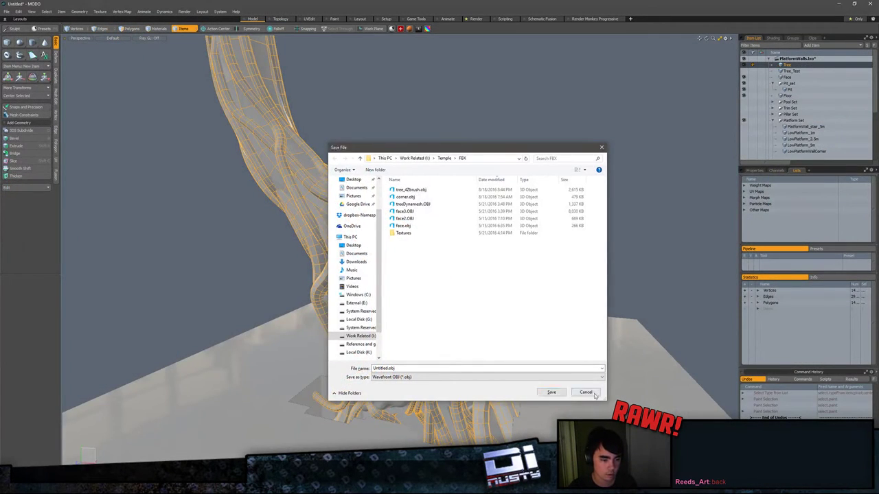
click(569, 226)
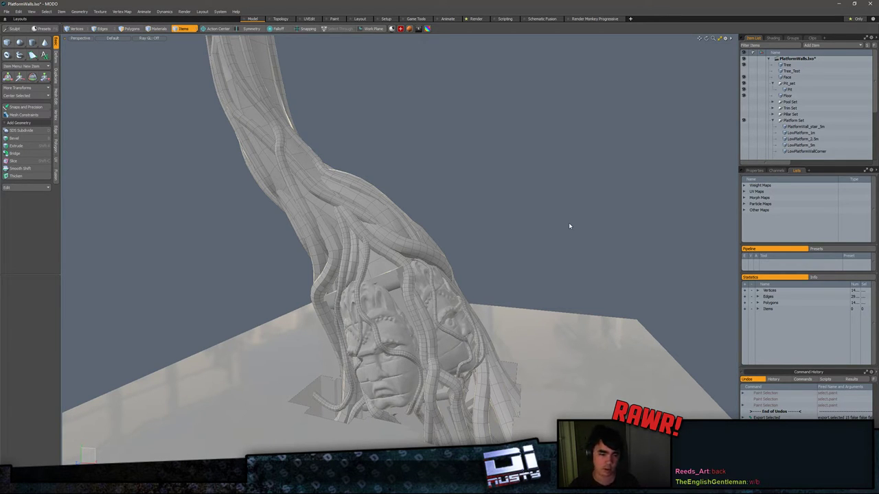
Step: Select the polygon strip of one root tube running down the low-poly trunk, and clear the selection
mouse_move(574, 204)
alt+mouse_down()
mouse_move(625, 198)
mouse_move(559, 247)
mouse_move(595, 202)
mouse_move(344, 203)
alt+mouse_up()
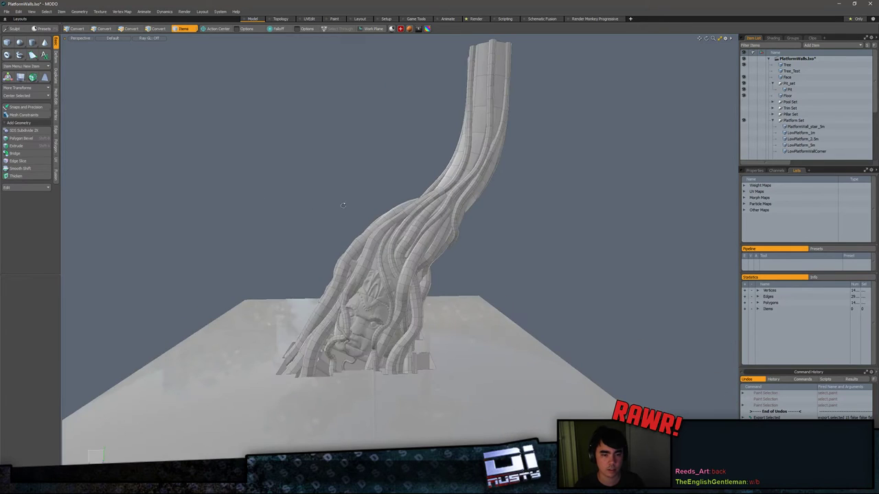
alt+drag(452, 221, 469, 176)
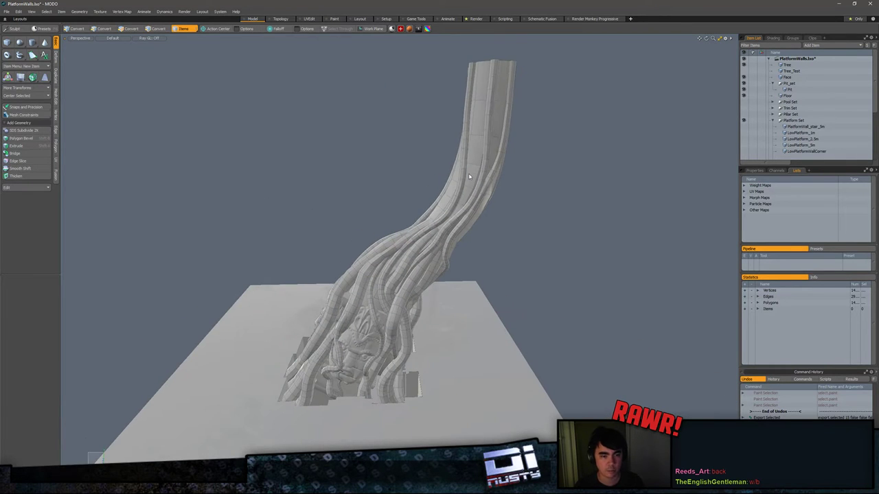
click(441, 216)
key(3)
double_click(448, 214)
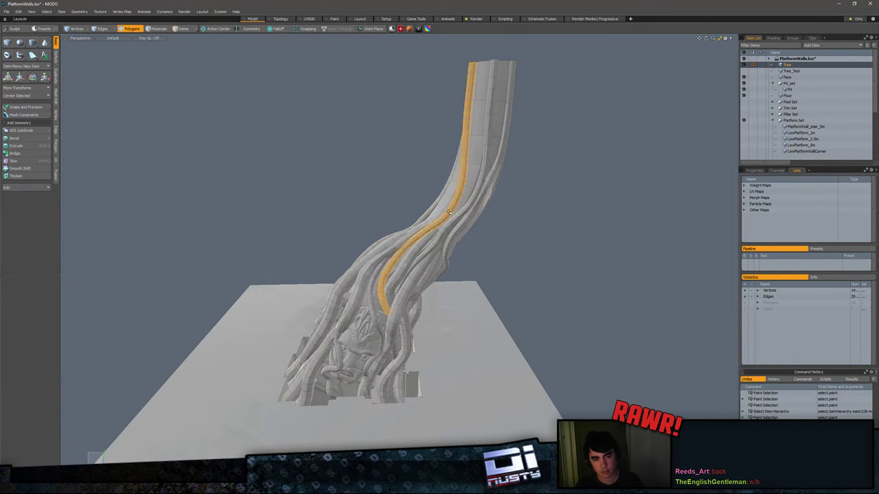
click(493, 239)
Step: Hide the low-poly Tree item, and show and select the dense triangulated tree mesh
alt+drag(493, 239, 537, 220)
scroll(514, 237, up, 2)
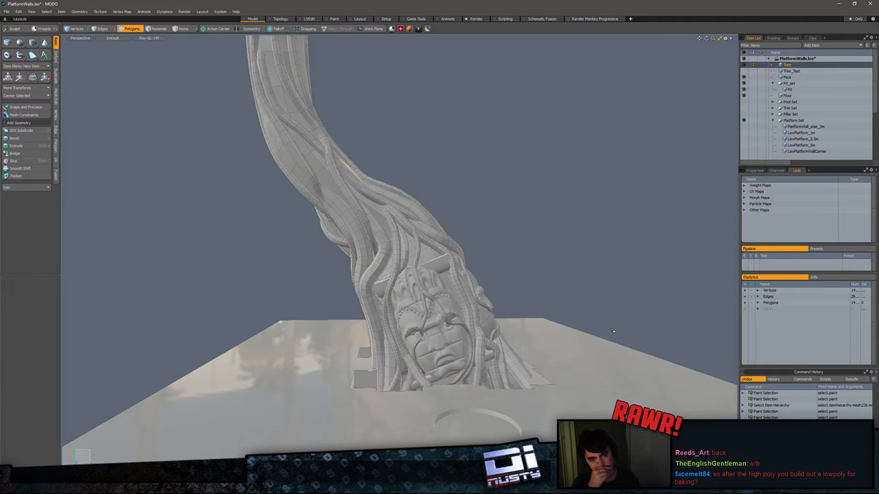
alt+drag(573, 193, 618, 311)
click(744, 72)
click(746, 65)
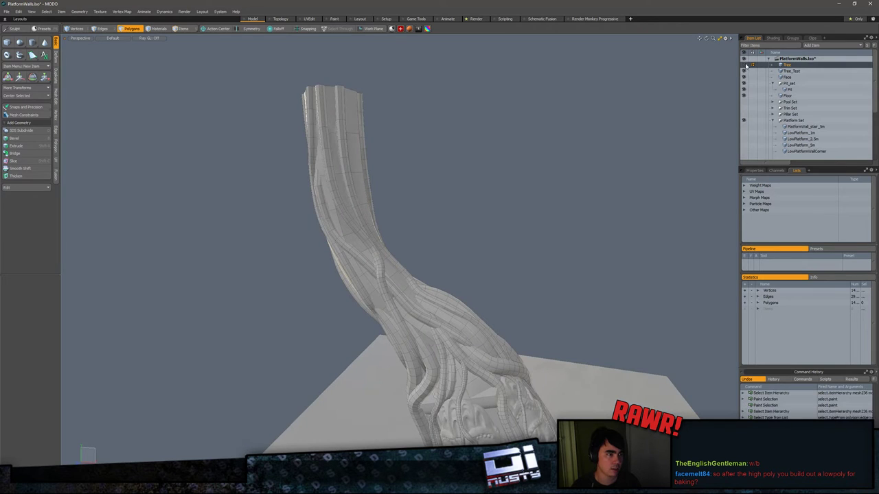
alt+drag(622, 107, 628, 130)
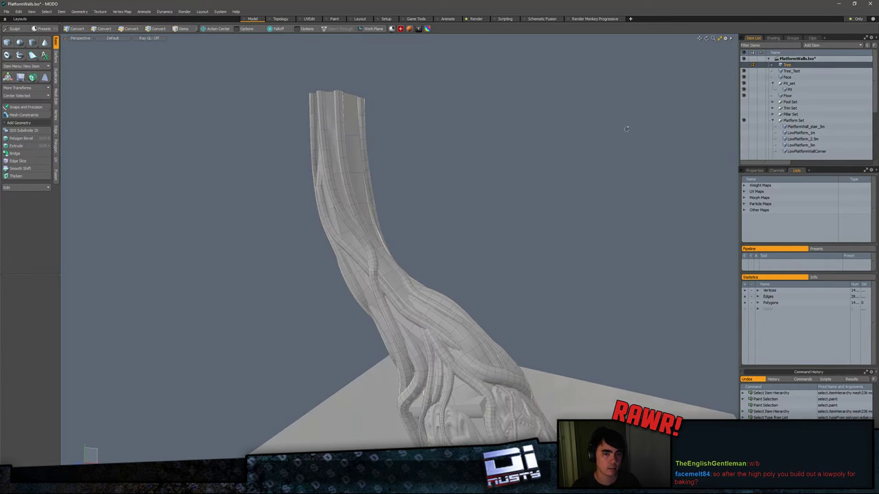
click(786, 72)
alt+drag(587, 150, 558, 166)
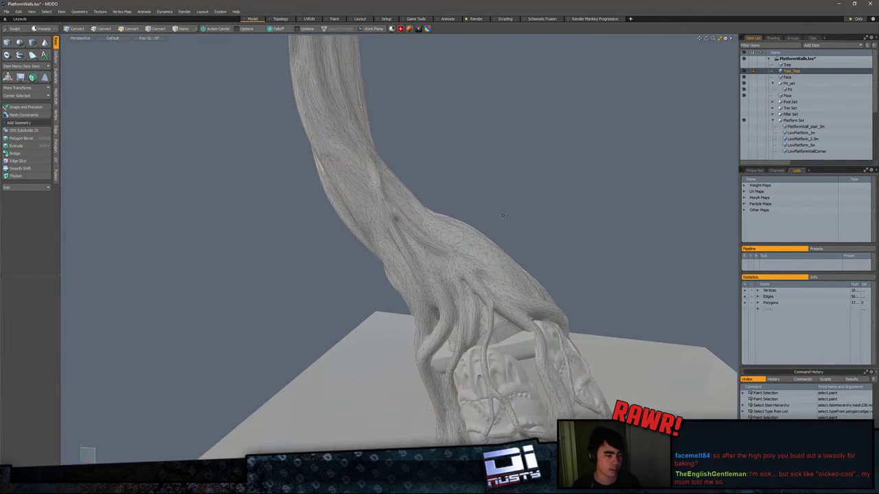
Step: Examine the triangulated tree mesh's topology around the trunk and roots, from close up and from a distance
alt+drag(503, 215, 530, 295)
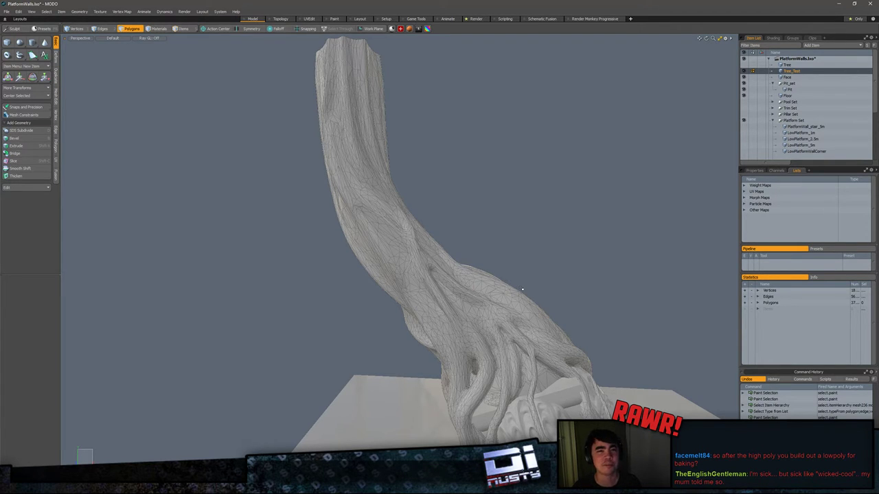
alt+drag(523, 290, 342, 276)
scroll(499, 286, down, 3)
scroll(455, 226, up, 3)
scroll(456, 226, up, 3)
scroll(361, 281, up, 3)
click(263, 249)
alt+drag(263, 249, 407, 289)
Step: Select all connected polygons of the triangulated tree mesh and paste a copy of them into a new scene
double_click(397, 229)
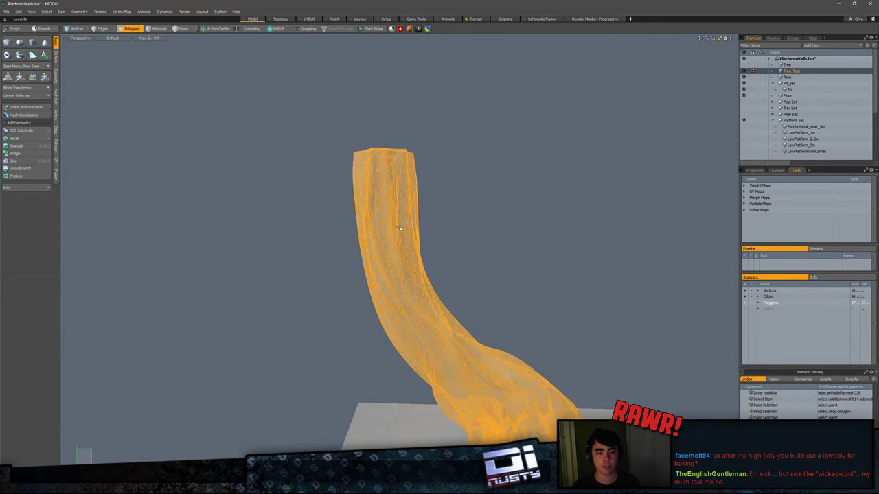
alt+drag(401, 226, 450, 241)
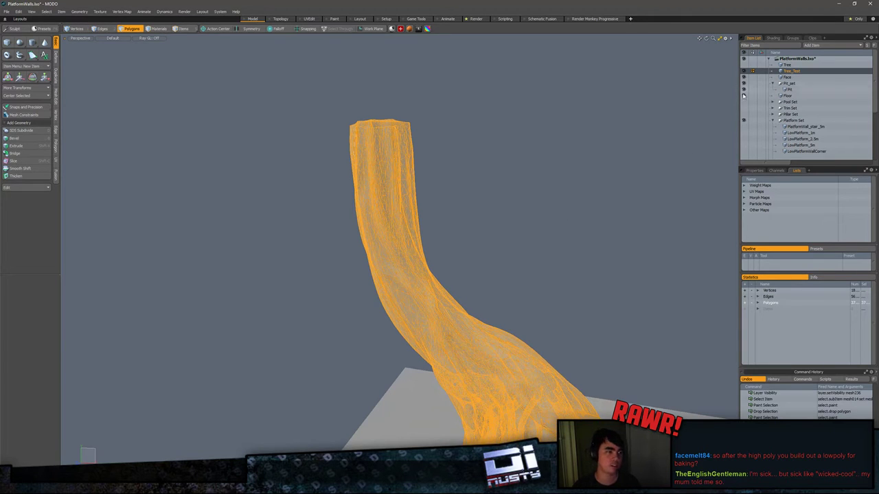
click(787, 66)
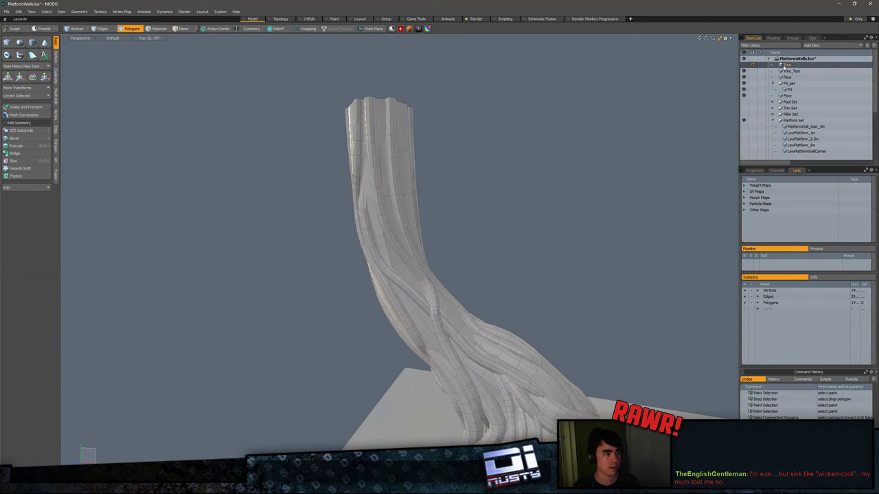
key(ctrl+n)
key(ctrl+v)
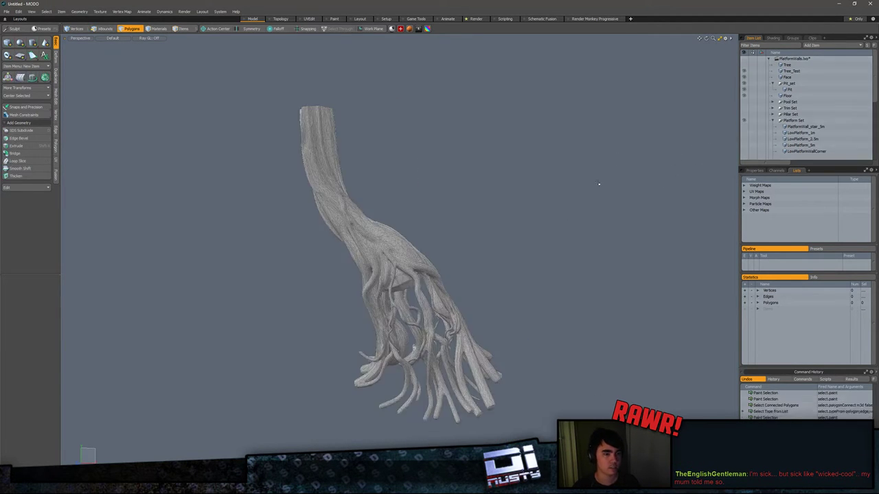
Step: Collapse the PlatformWalls scene in the item list and add a new empty mesh item to the untitled scene
alt+drag(600, 183, 550, 286)
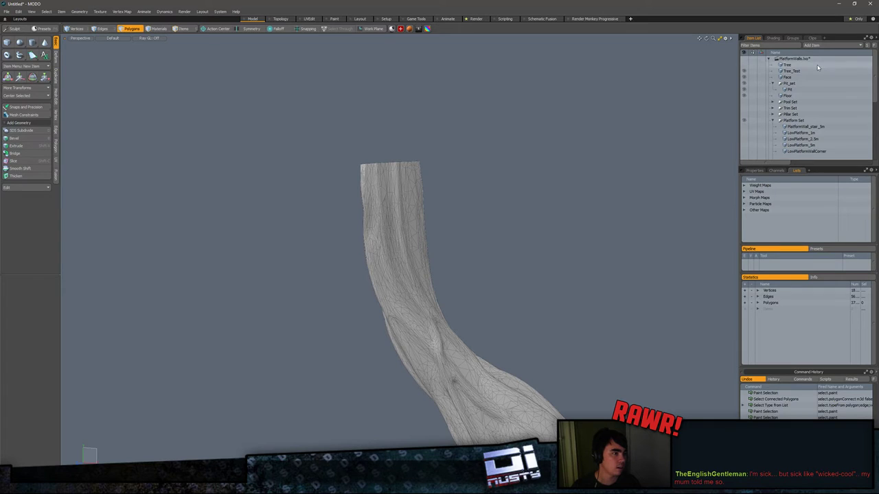
click(769, 59)
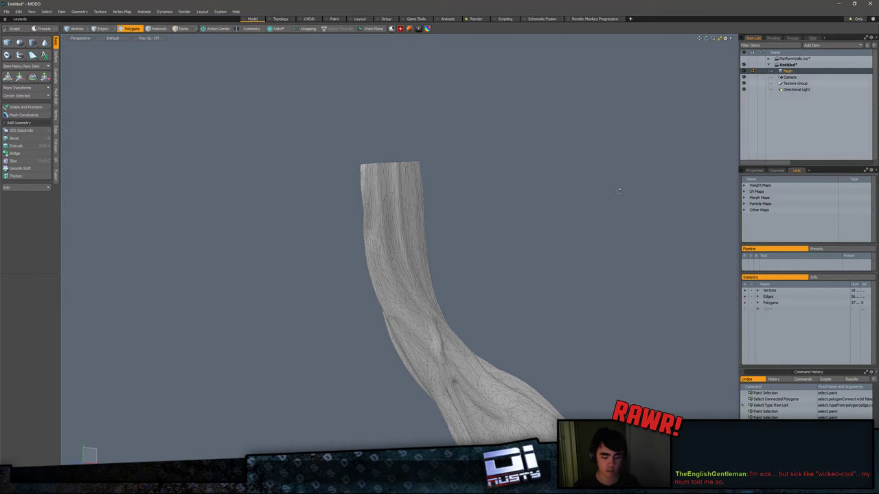
key(n)
alt+drag(620, 190, 540, 186)
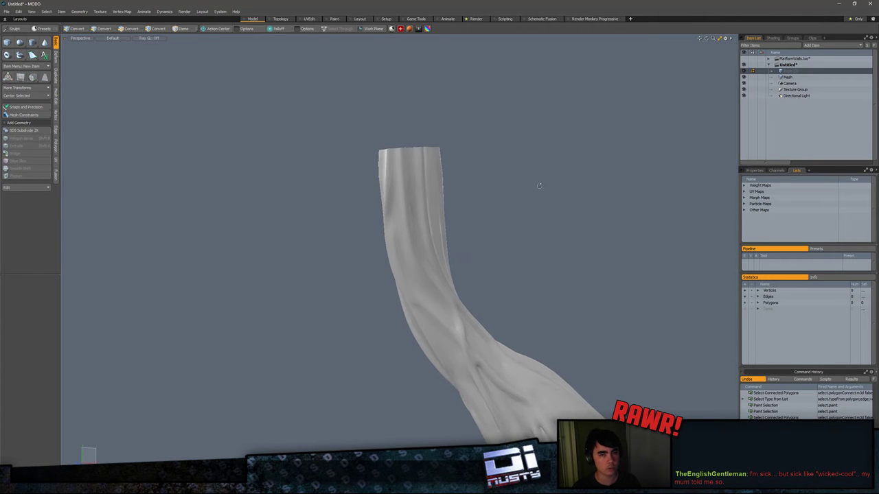
Step: Switch to the Topology layout and make the new empty mesh item active, leaving the dense tree mesh as the background
click(293, 20)
ctrl+alt+drag(357, 169, 410, 174)
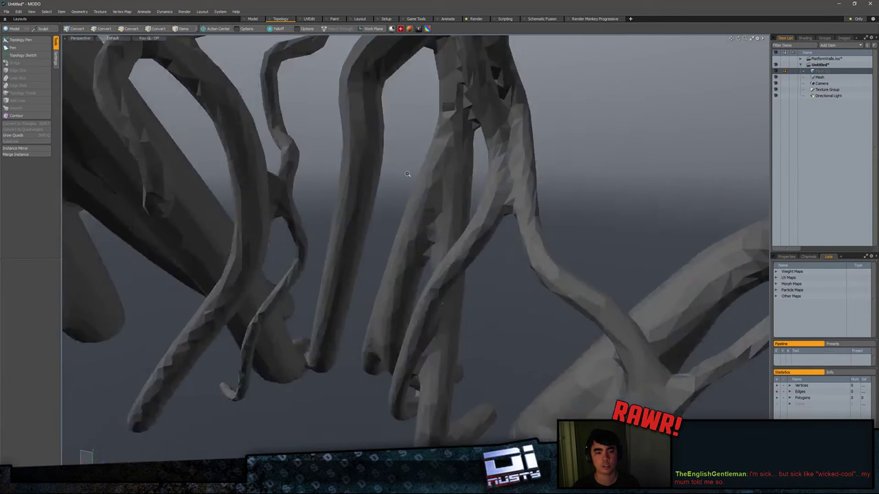
scroll(412, 172, down, 8)
alt+shift+drag(430, 118, 451, 247)
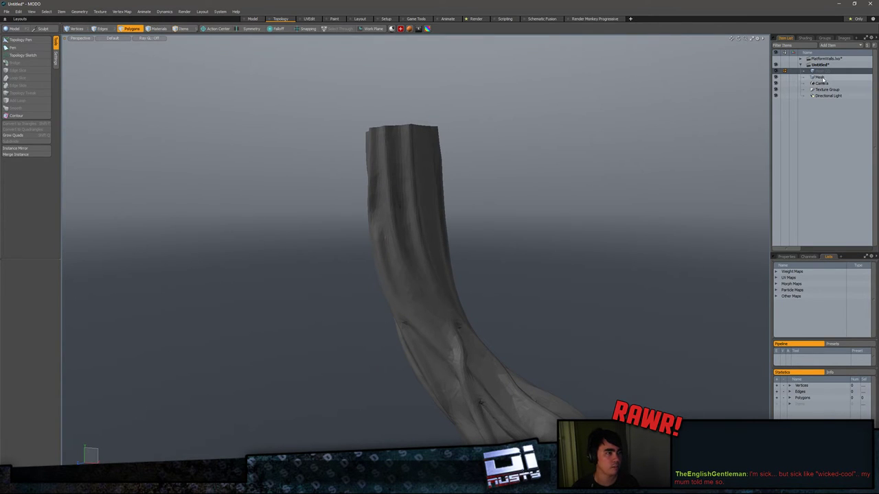
click(821, 78)
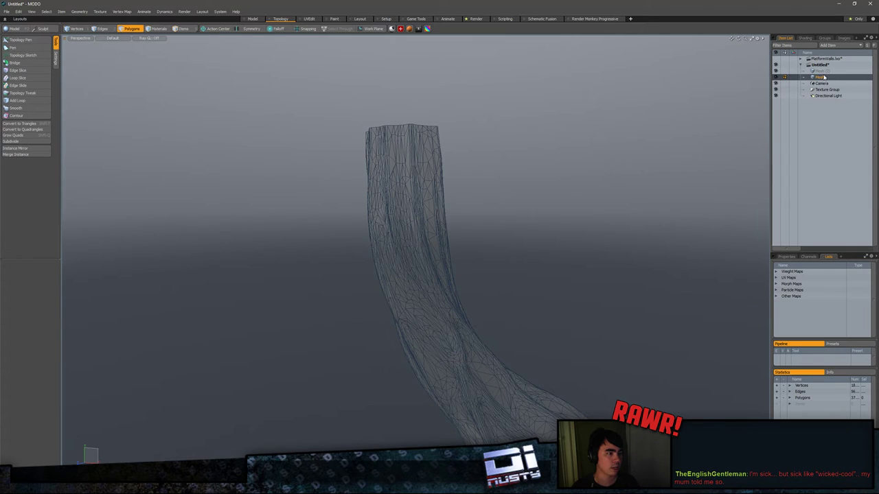
click(824, 71)
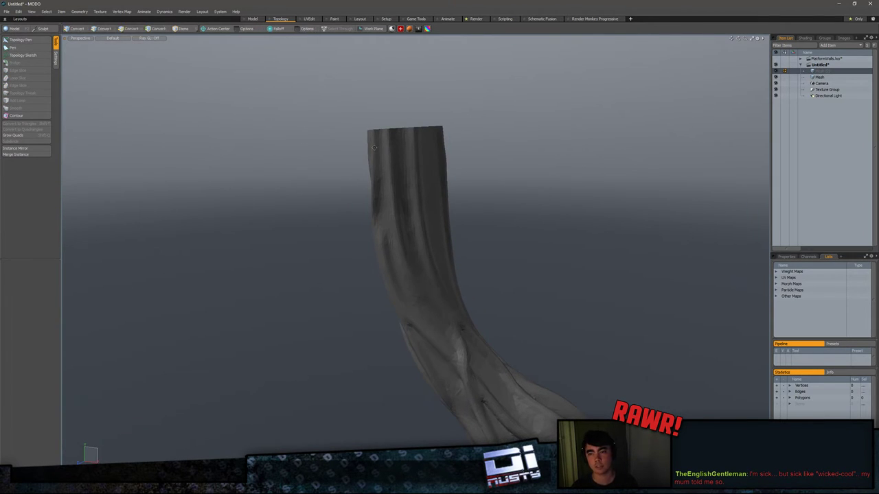
alt+drag(384, 157, 390, 180)
alt+drag(330, 155, 318, 132)
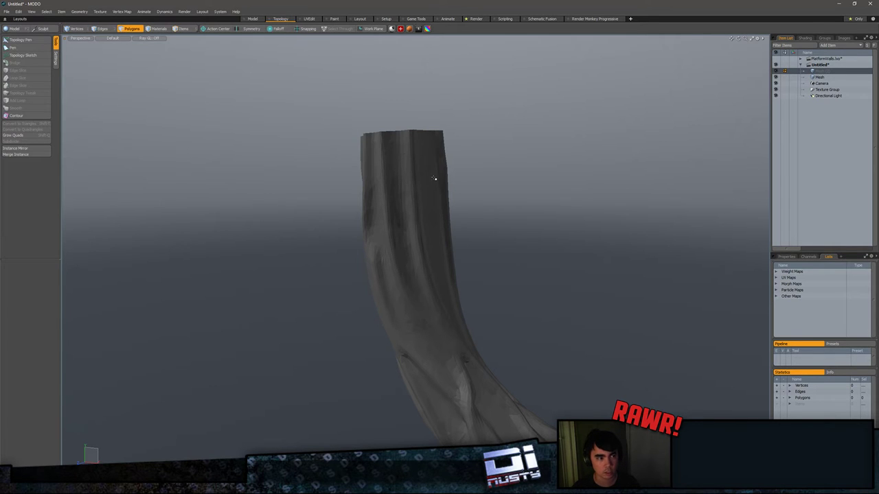
Step: Draw a four-point polygon with the Pen tool on the trunk's surface just below its cut upper end
click(13, 48)
scroll(268, 127, up, 3)
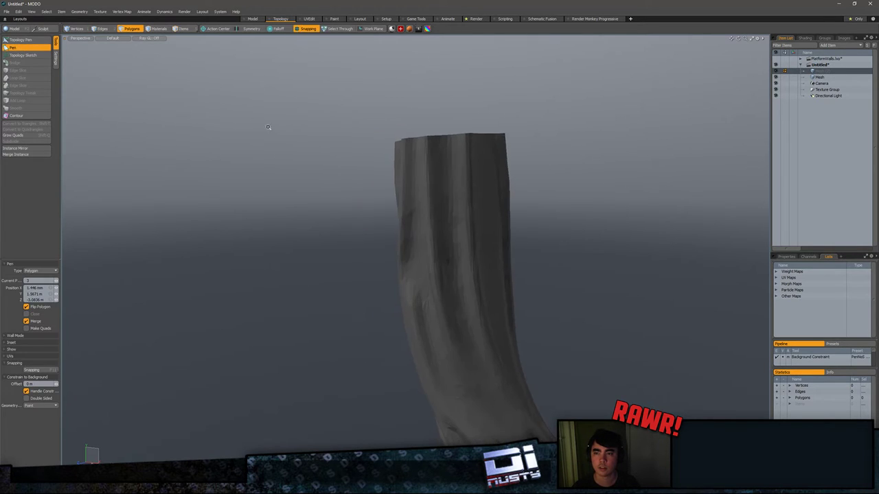
alt+drag(269, 127, 250, 128)
click(374, 159)
click(410, 158)
click(412, 200)
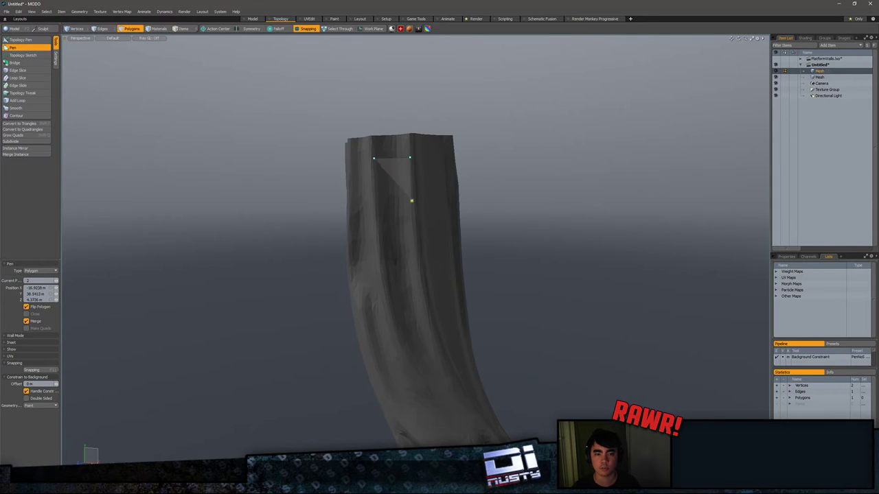
click(377, 204)
alt+drag(404, 217, 387, 215)
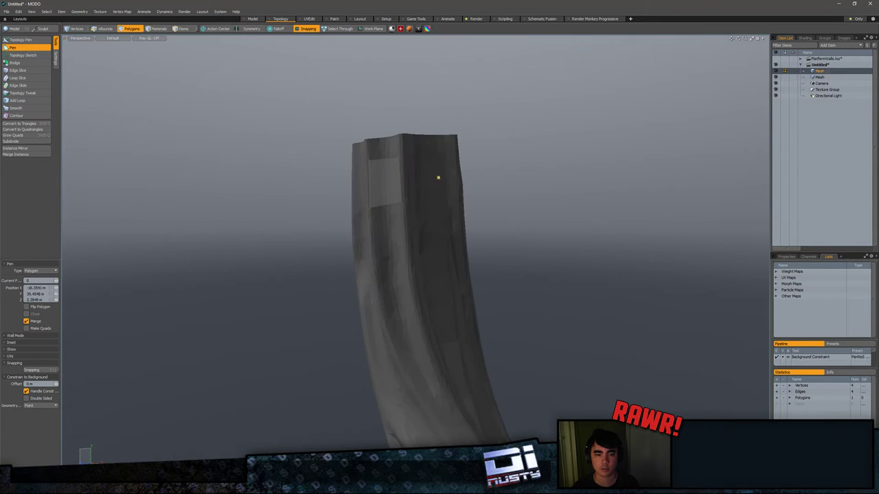
key(ctrl+z)
Step: Extend the quad with the Topology Pen into a patch four columns wide and three rows deep that follows the trunk's ridges
click(29, 41)
alt+drag(390, 172, 446, 180)
alt+drag(446, 180, 434, 189)
shift+right_drag(422, 204, 431, 303)
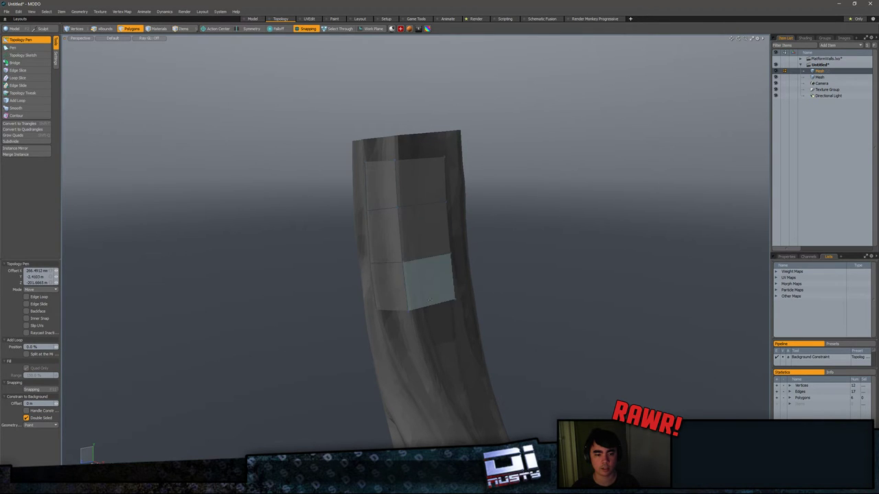
alt+drag(430, 301, 484, 280)
shift+drag(387, 182, 368, 270)
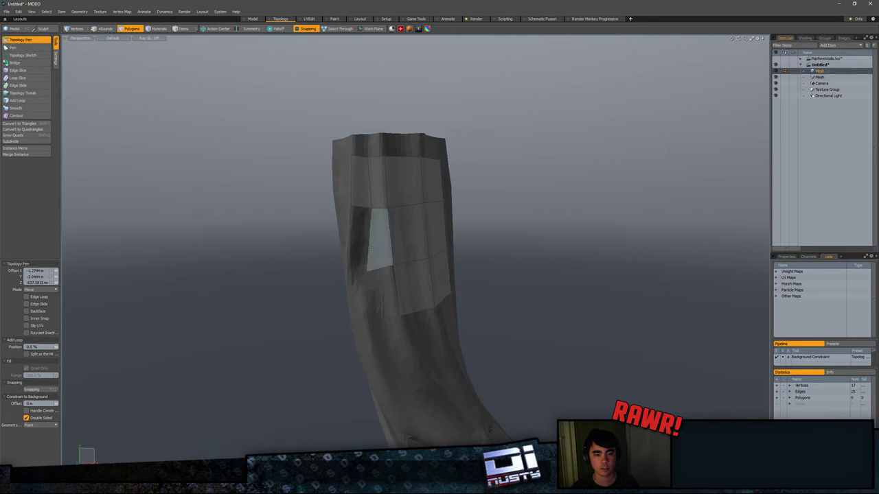
shift+drag(370, 208, 397, 306)
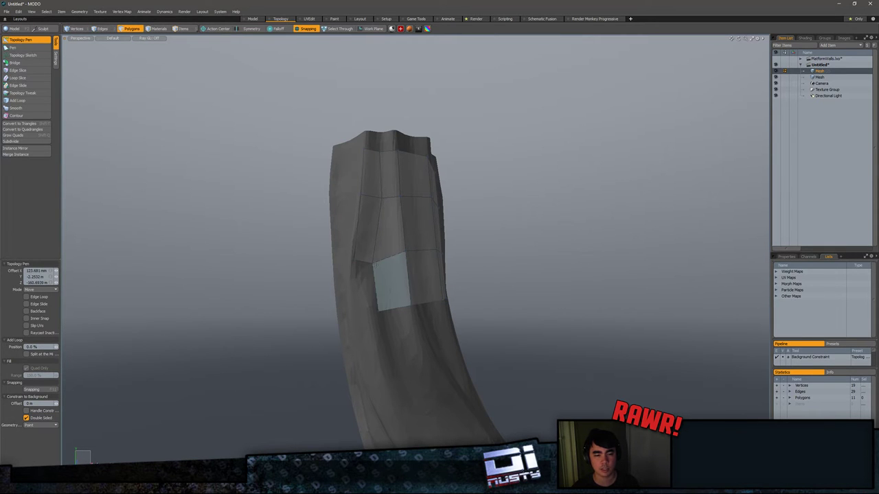
shift+drag(372, 263, 354, 309)
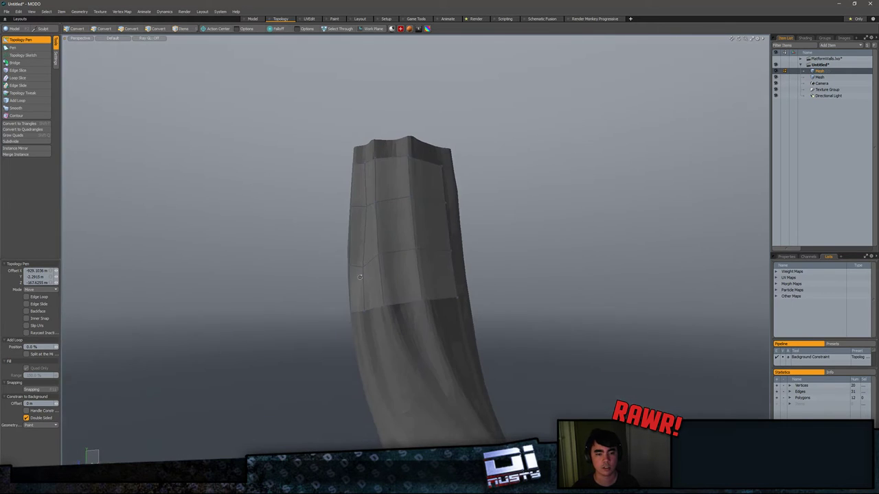
Step: Select all connected polygons of the retopology patch, and clear the selection
key(space)
double_click(396, 230)
alt+shift+drag(395, 230, 401, 257)
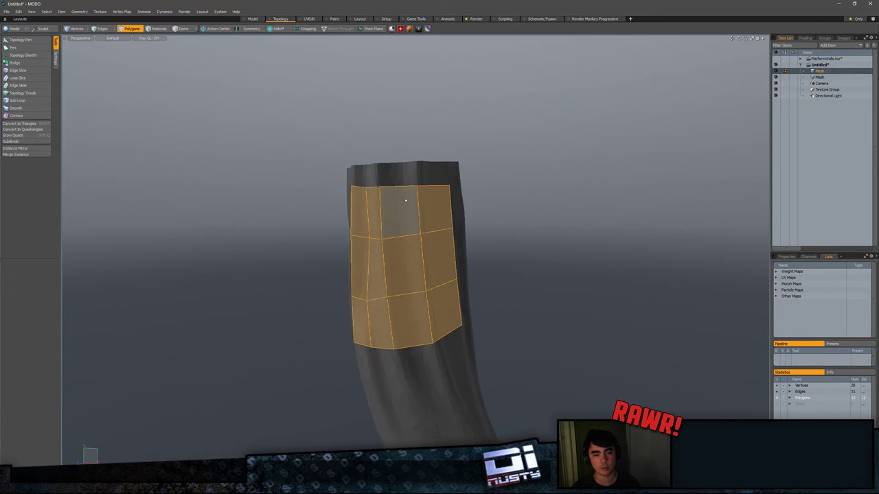
click(402, 181)
Step: Extend the patch by one row up to the trunk's rim with the Topology Pen and adjust a vertex on that rim
click(32, 41)
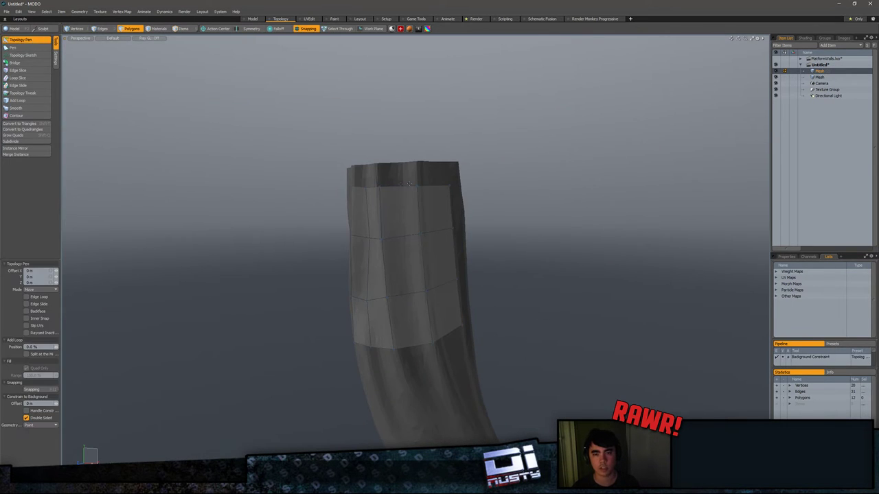
shift+right_drag(400, 186, 399, 164)
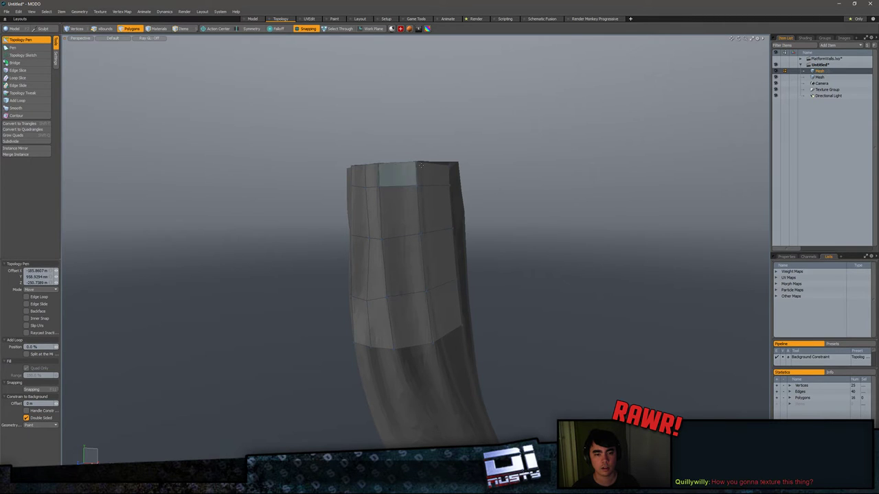
alt+drag(447, 162, 440, 213)
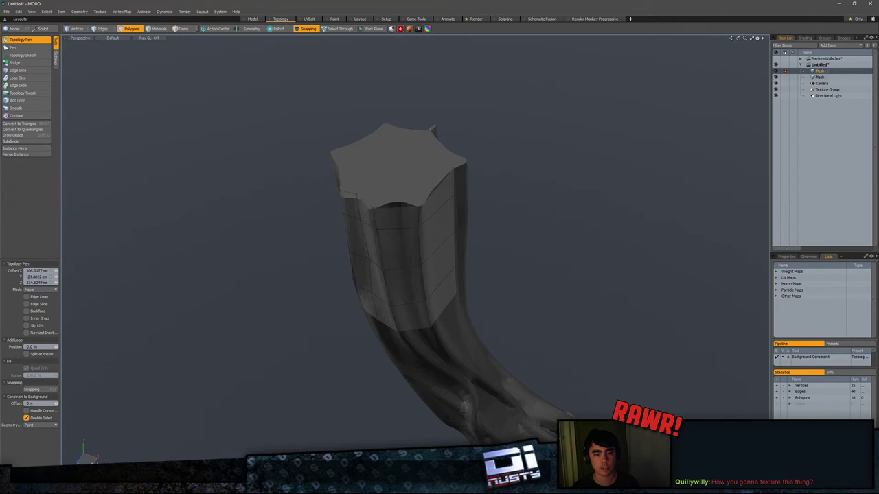
drag(356, 196, 359, 198)
alt+drag(360, 200, 387, 195)
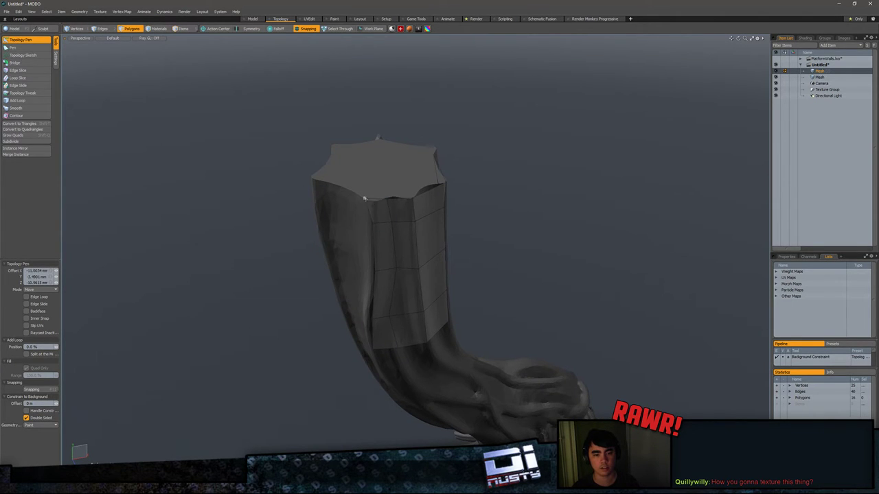
alt+drag(372, 203, 424, 196)
alt+drag(502, 243, 392, 192)
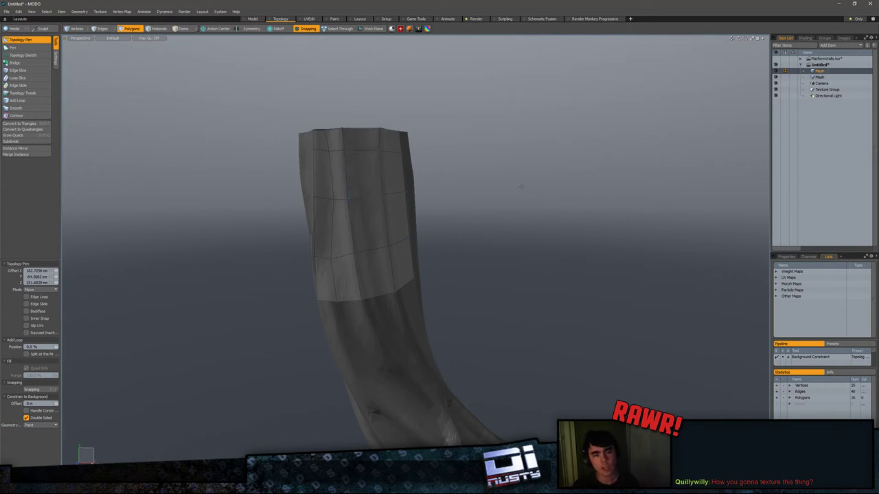
mouse_move(500, 192)
alt+mouse_down()
mouse_move(520, 178)
mouse_move(503, 182)
mouse_move(493, 199)
alt+mouse_up()
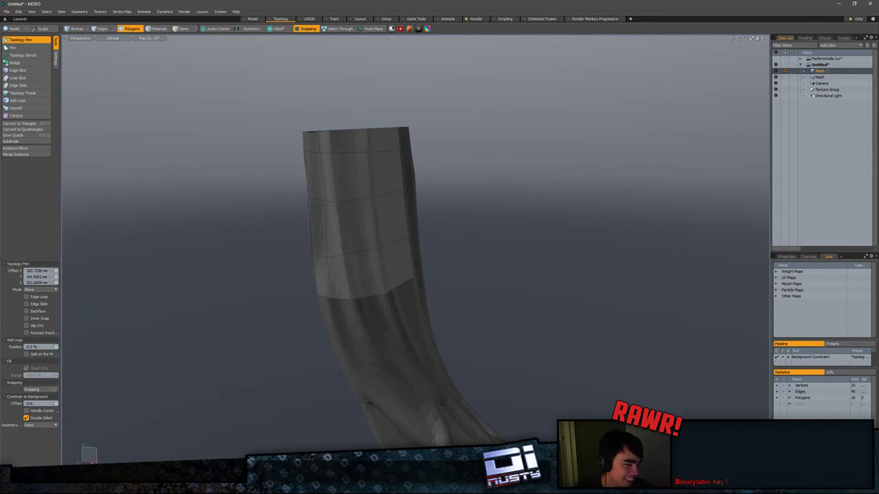
Step: Select all connected polygons of the retopology patch and delete them
key(q)
click(364, 161)
double_click(364, 161)
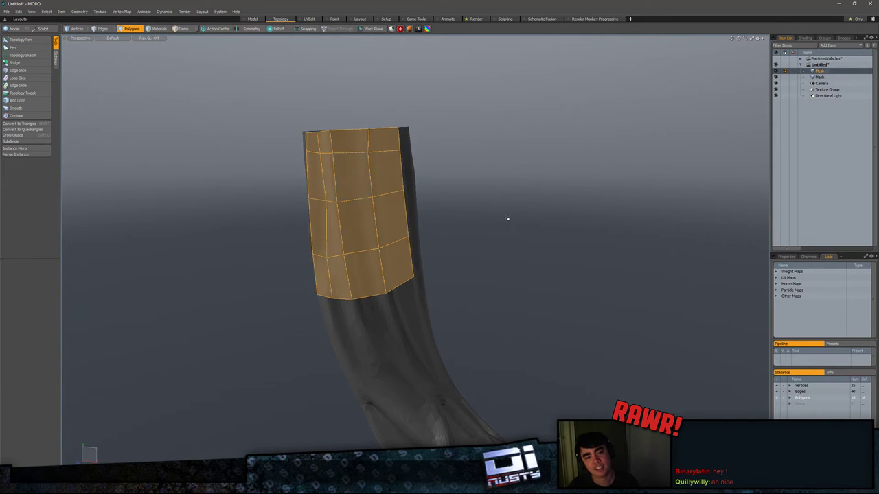
key(Delete)
Step: Try to slice a contour across the trunk near its upper end with the Contour tool
alt+drag(465, 237, 517, 227)
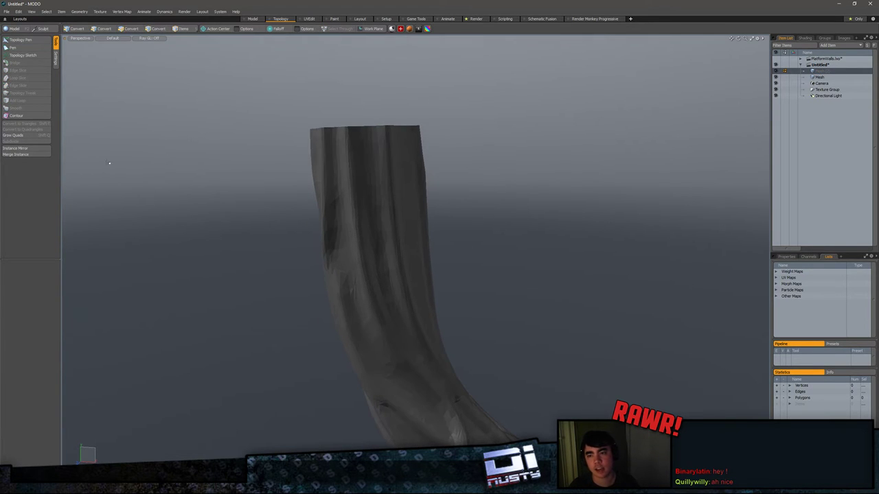
click(17, 117)
drag(240, 155, 408, 149)
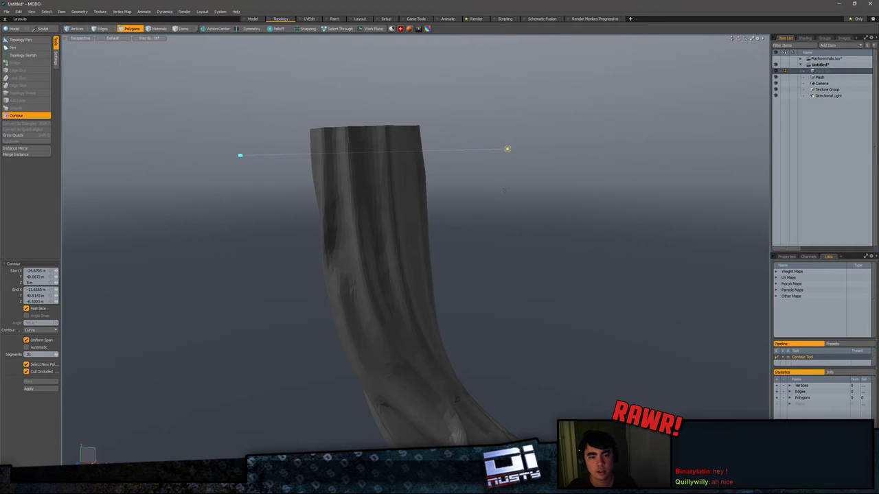
alt+drag(530, 217, 489, 243)
key(q)
Step: Restart the Contour tool and slice a closed contour around the trunk just below its cut upper end
click(20, 116)
alt+shift+drag(304, 210, 267, 210)
mouse_move(268, 210)
alt+mouse_down()
mouse_move(270, 193)
mouse_move(255, 199)
alt+mouse_up()
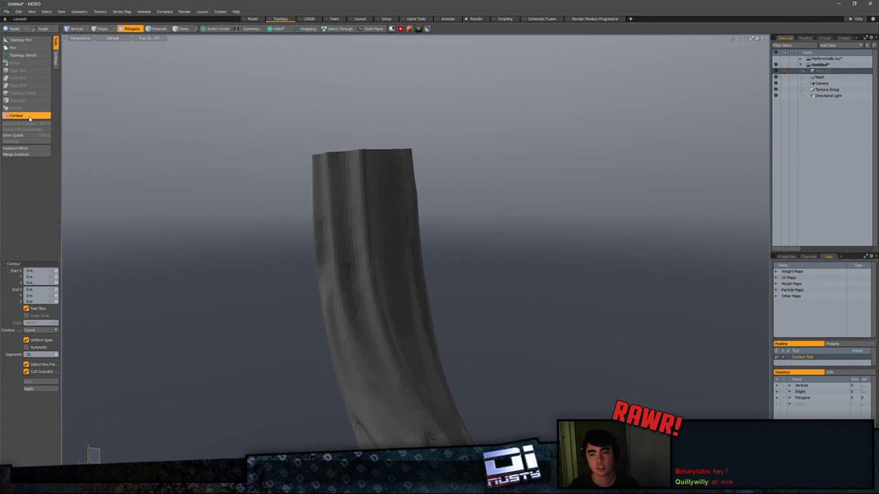
mouse_move(218, 155)
alt+shift+mouse_down()
mouse_move(206, 150)
mouse_move(441, 163)
mouse_move(487, 157)
alt+shift+mouse_up()
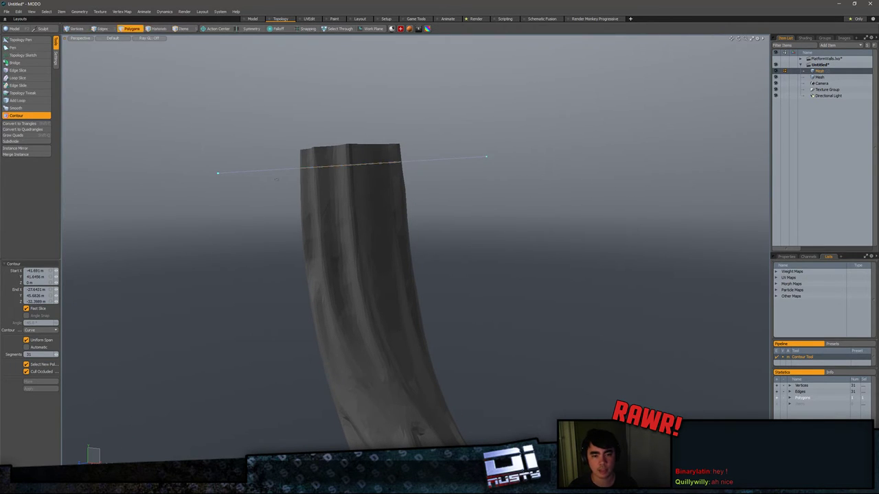
alt+drag(623, 150, 647, 238)
ctrl+alt+drag(509, 208, 472, 226)
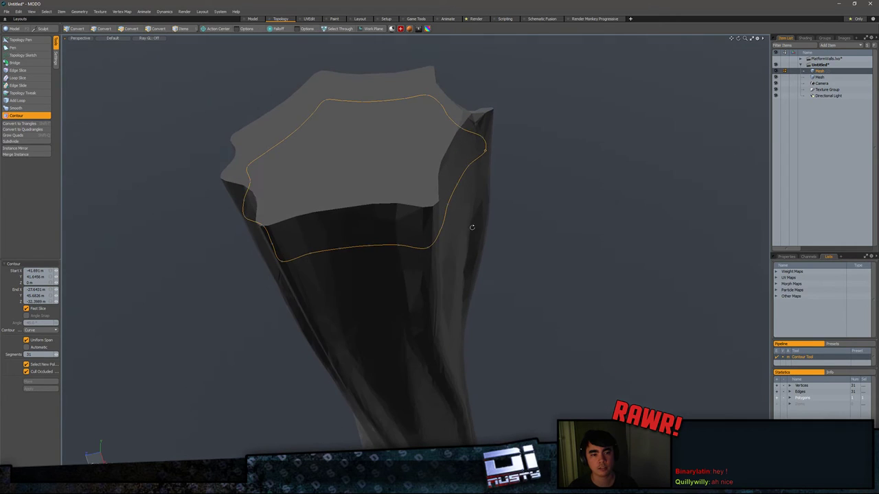
ctrl+alt+drag(548, 207, 512, 207)
alt+drag(513, 208, 511, 196)
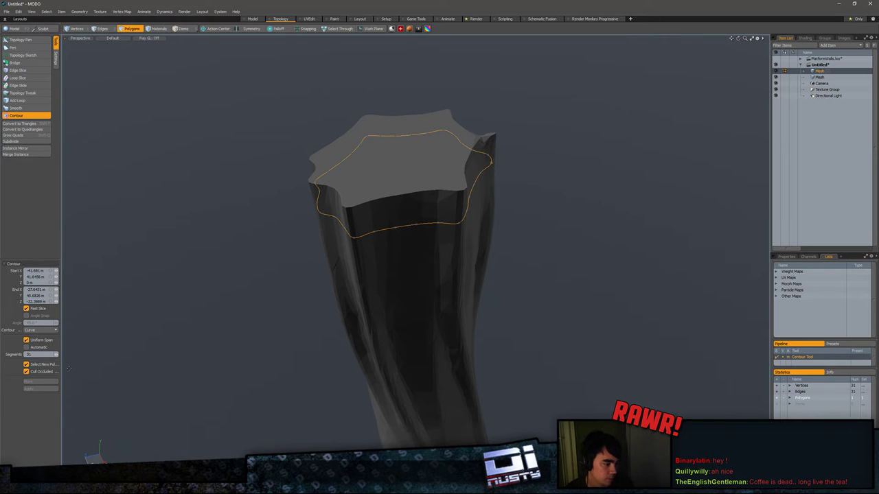
Step: Reduce the trunk contour's segment count to 10
alt+drag(253, 399, 247, 379)
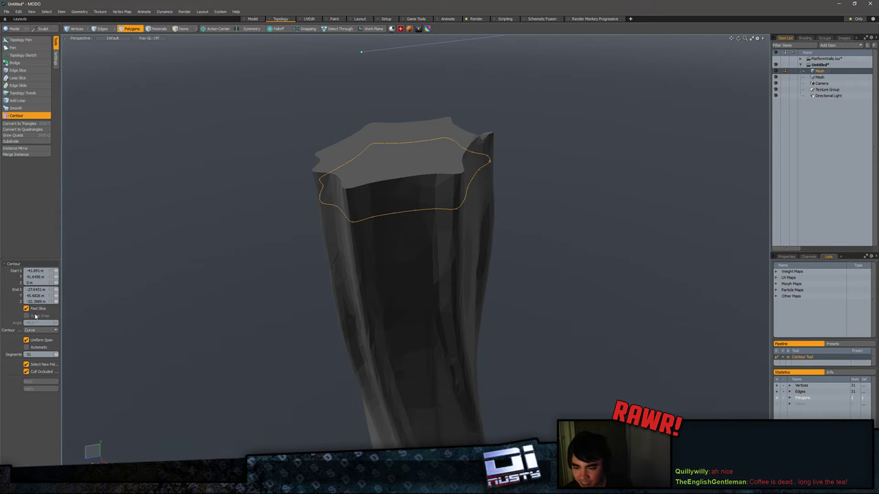
click(57, 356)
click(55, 356)
click(54, 356)
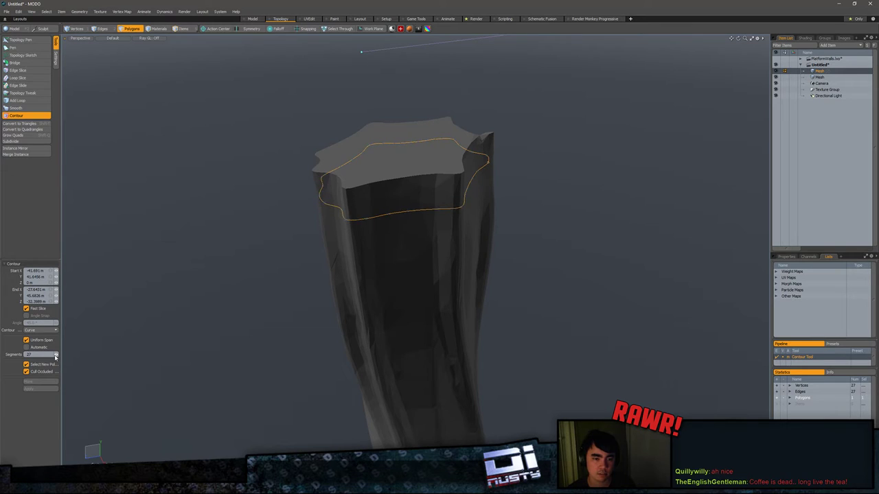
click(55, 356)
click(55, 356)
click(55, 355)
click(55, 356)
click(55, 356)
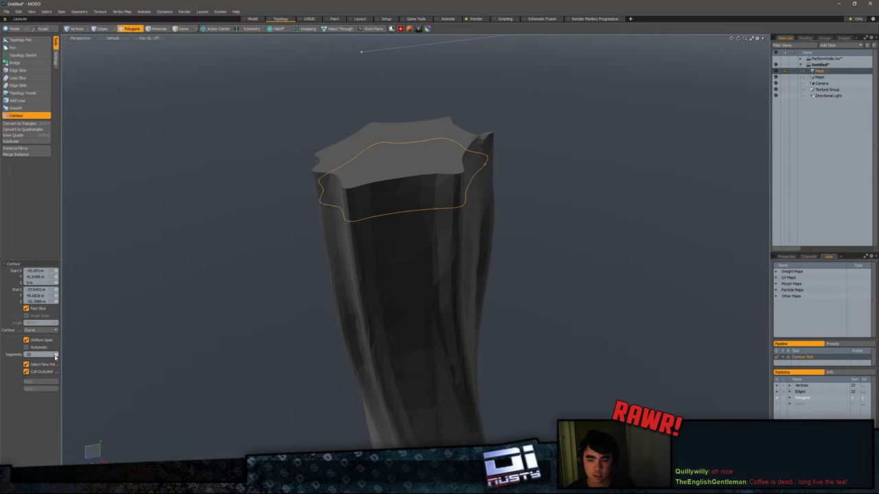
mouse_move(55, 356)
mouse_down()
mouse_move(38, 355)
mouse_move(45, 355)
mouse_up()
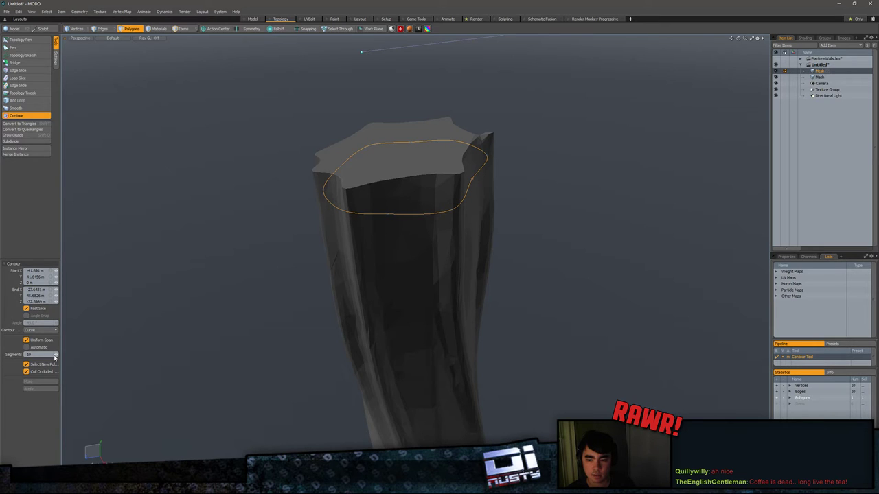
Step: Set the contour type to Lines and the segment count to 28
click(51, 331)
click(59, 329)
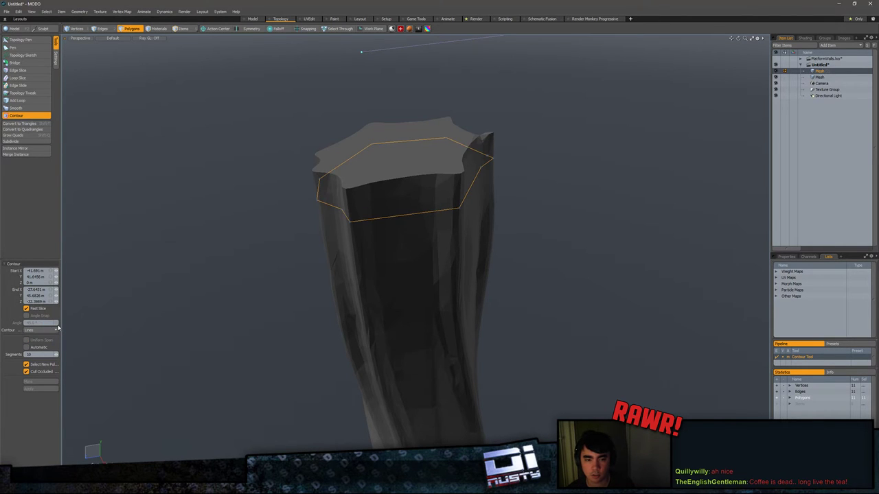
alt+drag(288, 254, 58, 355)
alt+drag(252, 352, 201, 270)
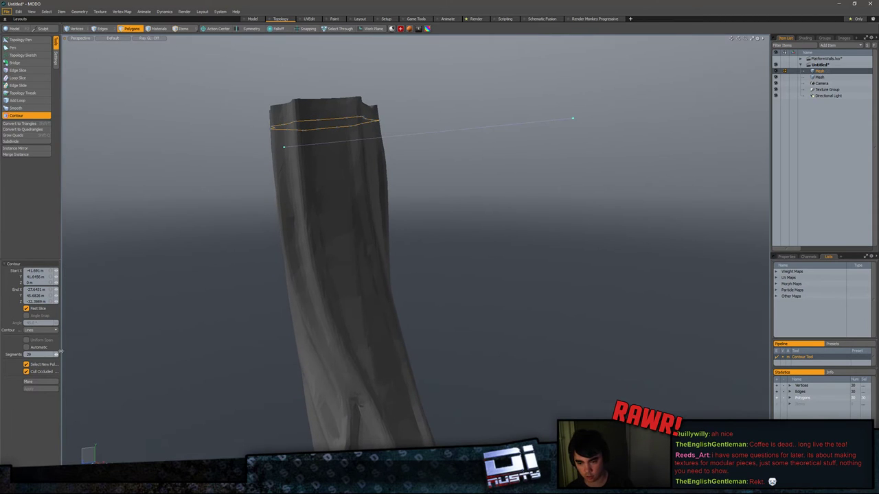
Step: Slice a second contour around the trunk, just above the knot hollow below the first contour, and drop the Contour tool
alt+drag(230, 297, 280, 268)
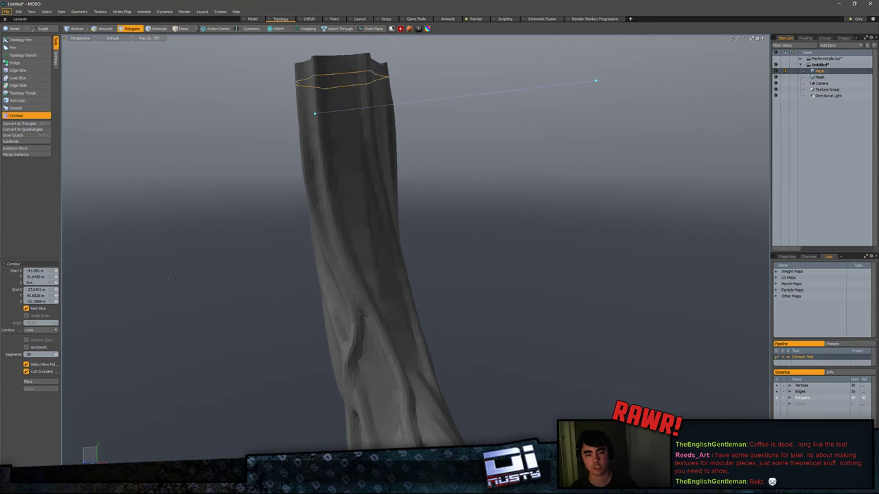
shift+drag(182, 318, 495, 278)
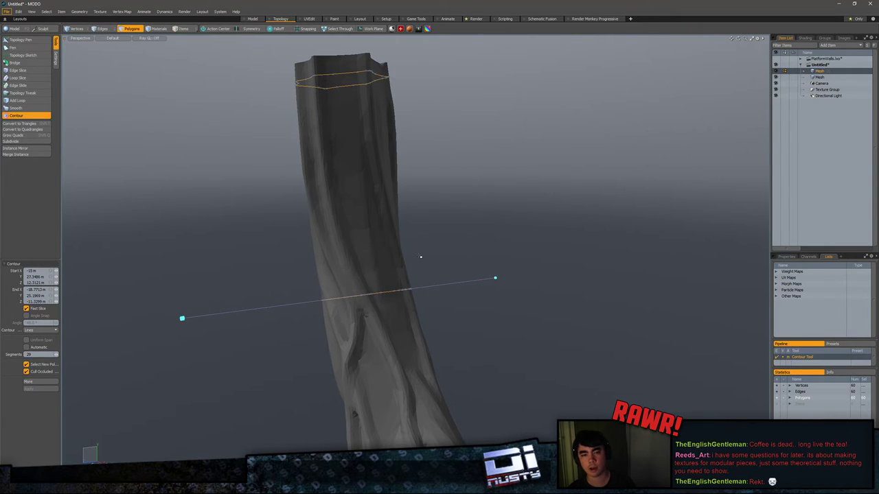
key(space)
Step: Select the full edge loops of both the upper and lower trunk contours in edge mode
alt+drag(421, 257, 559, 335)
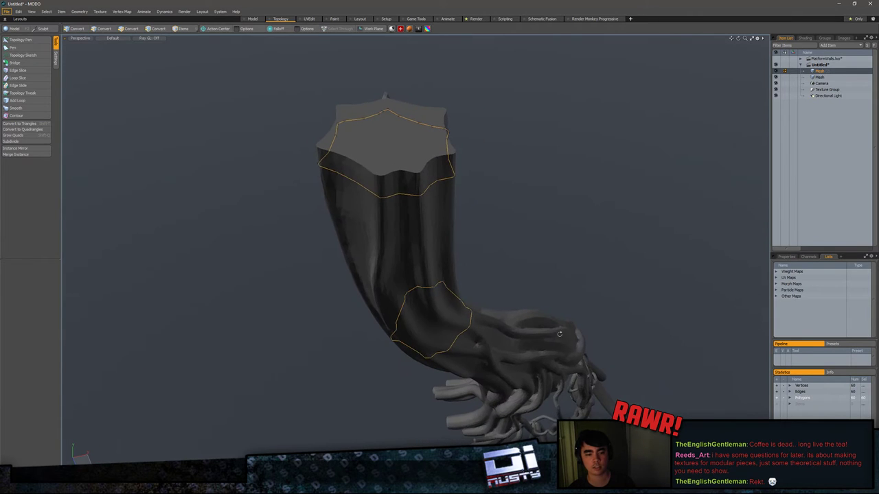
key(2)
double_click(429, 287)
shift+double_click(405, 194)
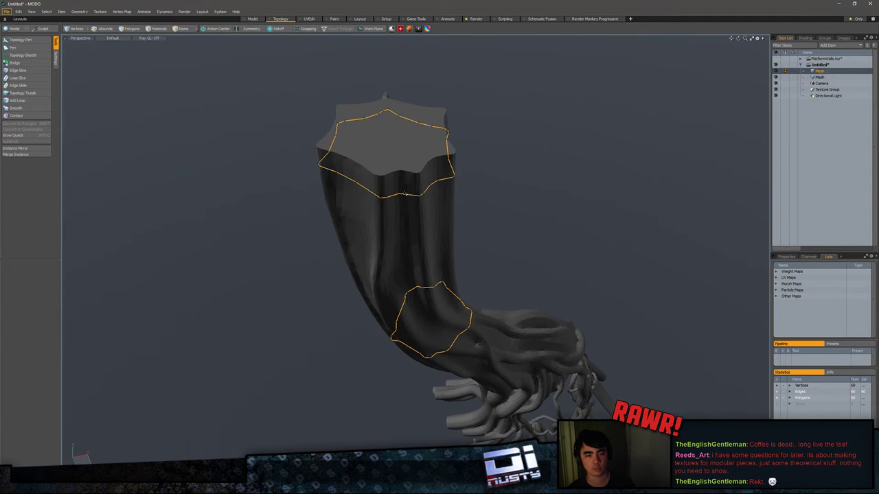
alt+drag(420, 254, 353, 237)
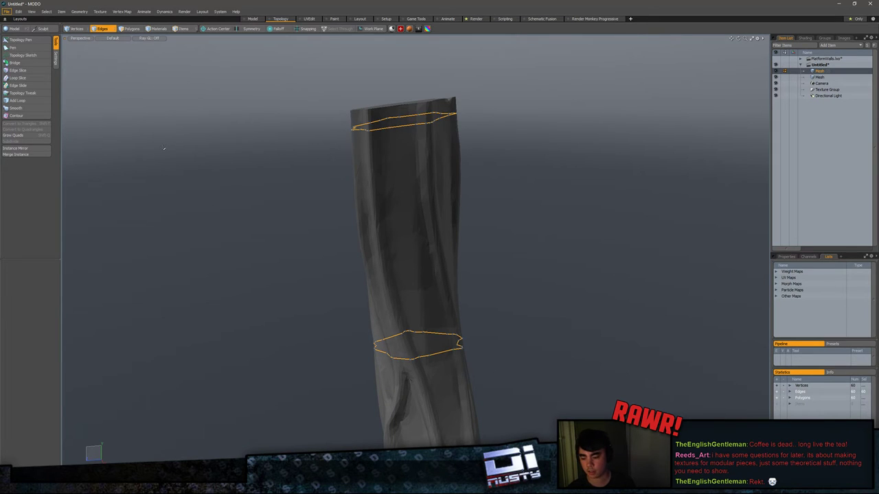
Step: Bring up the floating modeling tool palette and bridge the two selected contour loops with the Bridge tool
key(F2)
key(F2)
key(F2)
drag(124, 61, 106, 59)
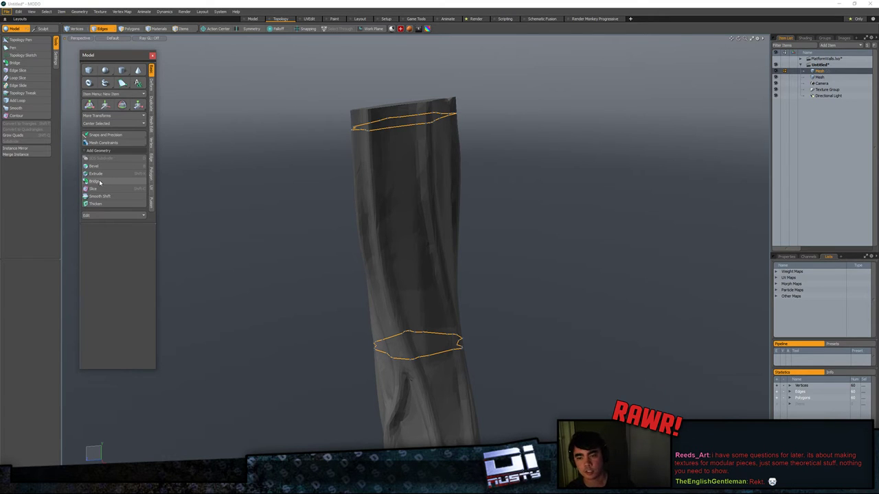
alt+drag(386, 112, 409, 139)
mouse_move(412, 270)
alt+mouse_down()
mouse_move(403, 289)
mouse_move(405, 282)
alt+mouse_up()
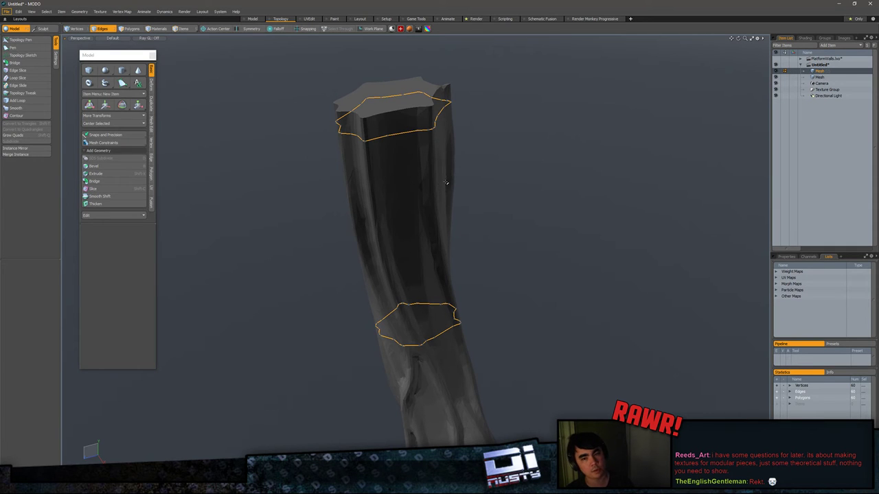
alt+drag(431, 216, 384, 219)
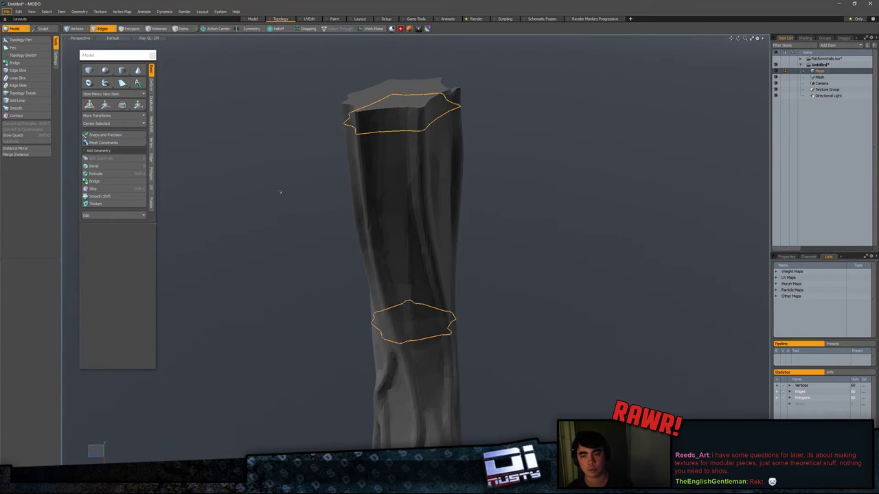
click(116, 181)
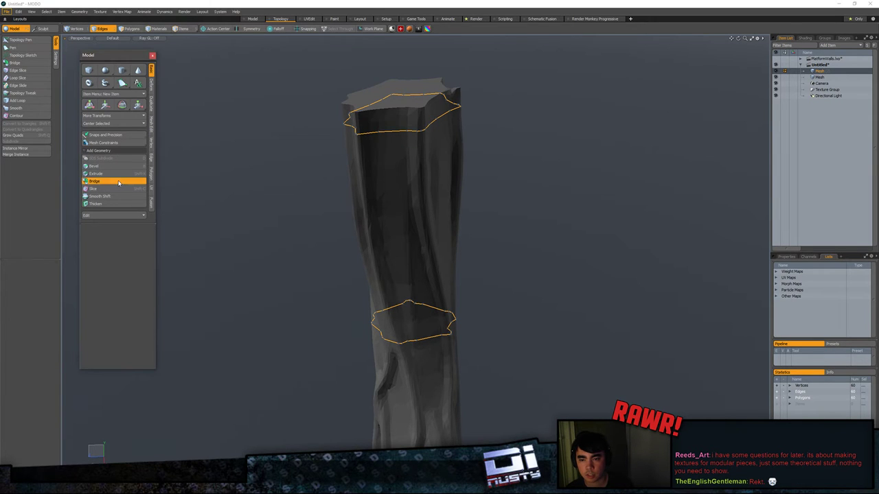
click(318, 201)
alt+drag(318, 200, 328, 217)
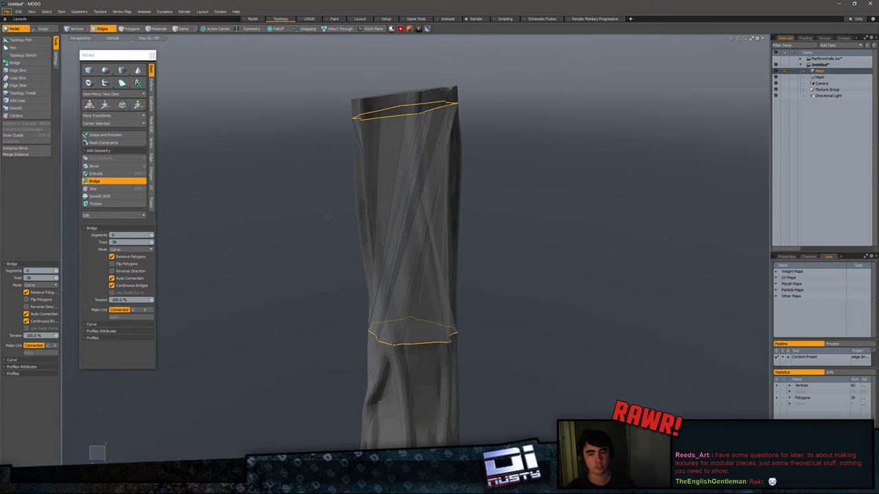
Step: Set the bridge to 7 segments with a twist of 60 and finish the Bridge tool
drag(56, 272, 57, 274)
click(57, 273)
click(57, 274)
click(57, 274)
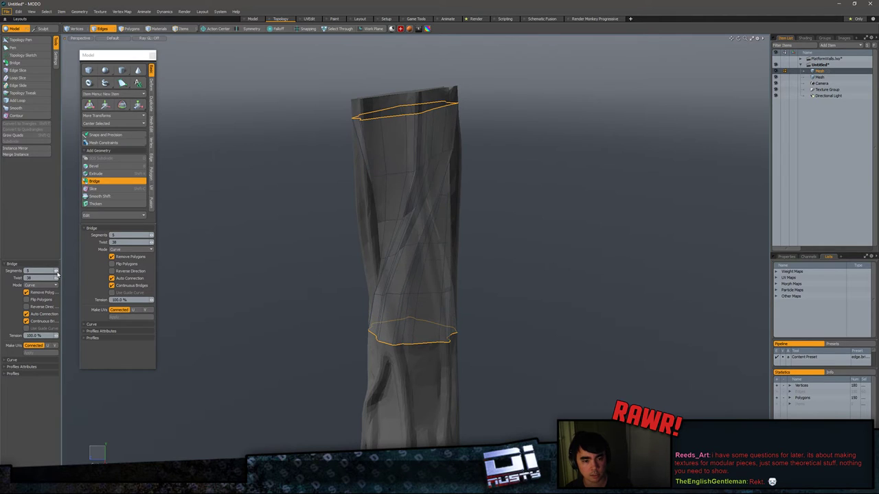
click(58, 273)
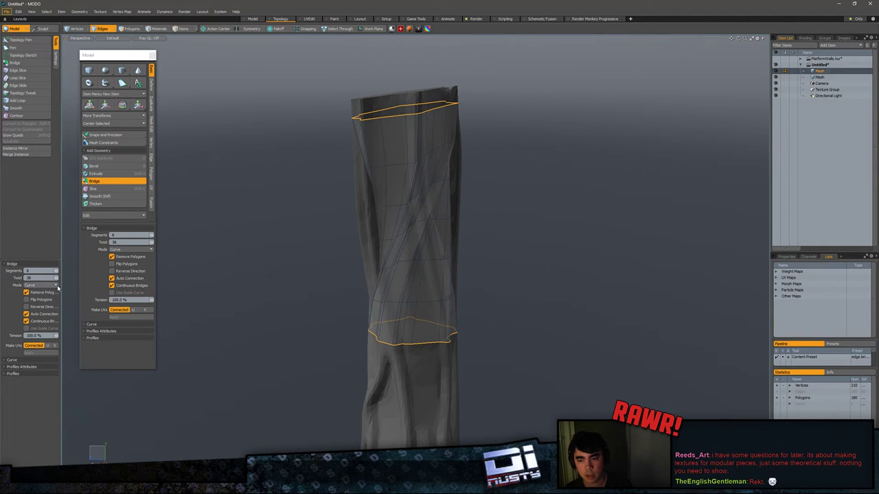
mouse_move(56, 278)
mouse_down()
mouse_move(75, 278)
mouse_move(59, 278)
mouse_up()
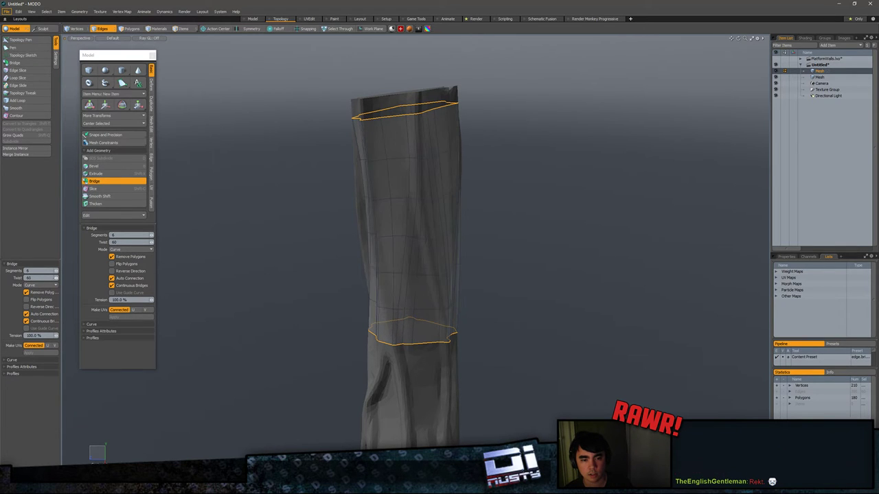
alt+drag(282, 244, 368, 213)
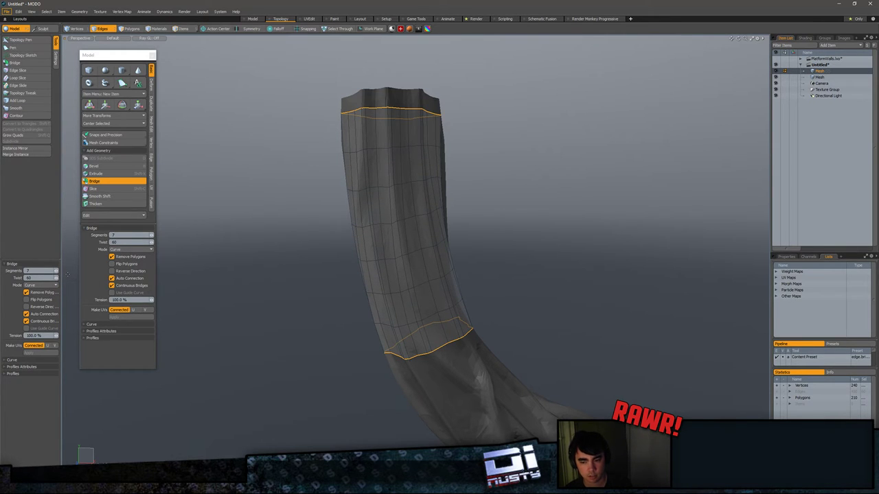
alt+drag(234, 272, 263, 280)
key(space)
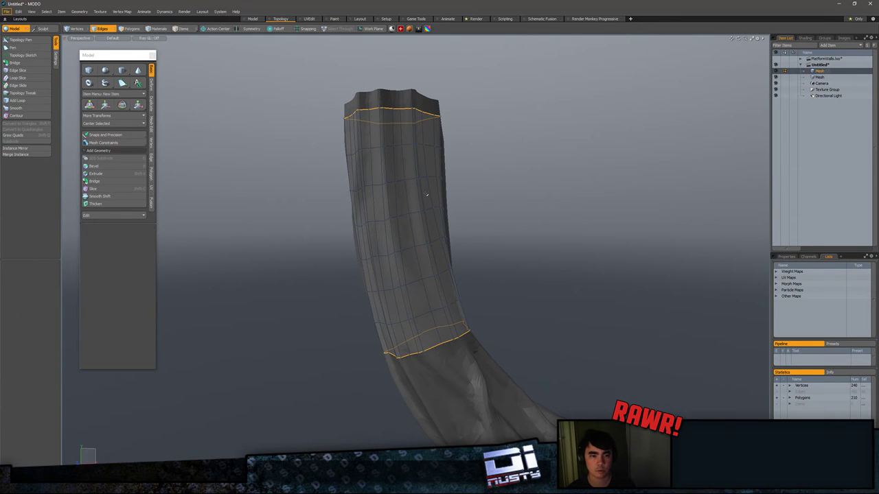
Step: Examine the bridged polygons from several sides to see how closely they follow the trunk
key(3)
double_click(429, 198)
alt+drag(430, 204, 579, 183)
scroll(343, 261, up, 3)
click(579, 183)
alt+drag(461, 224, 404, 270)
double_click(403, 271)
click(459, 206)
alt+drag(453, 208, 459, 251)
double_click(371, 250)
scroll(458, 251, down, 2)
click(474, 237)
Step: Try to relax the bridged trunk mesh over the sculpt with the Smooth tool
click(20, 42)
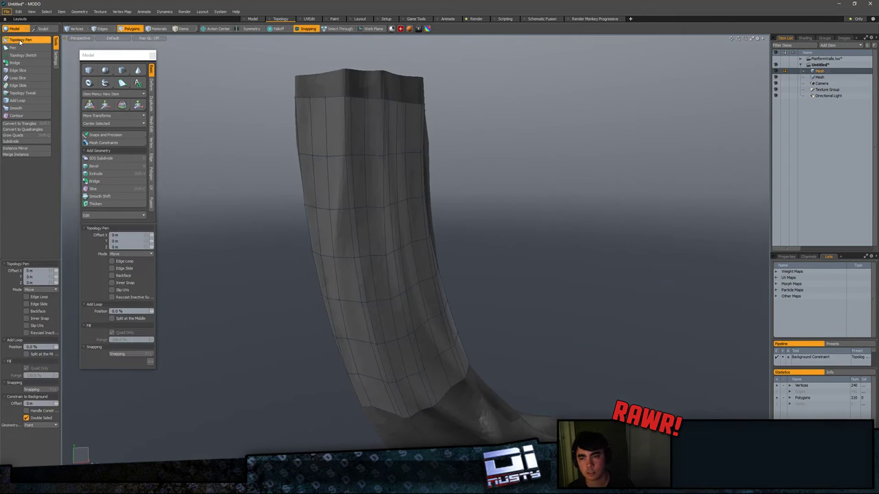
click(16, 108)
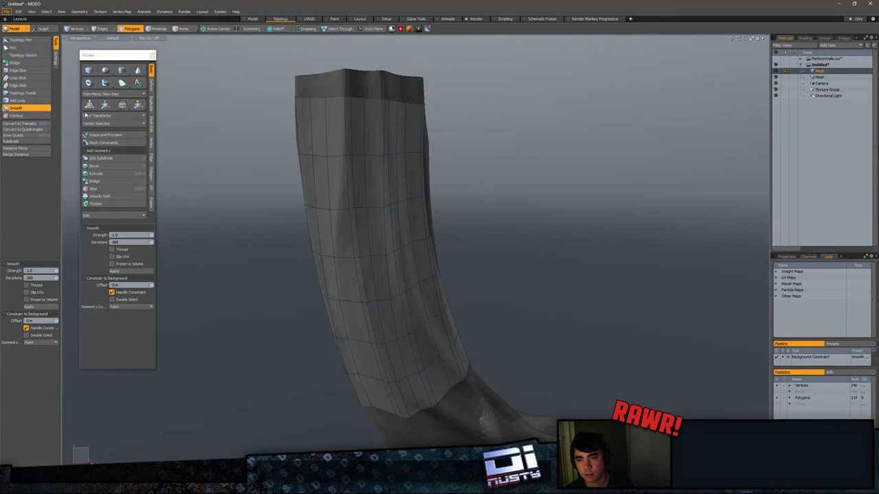
mouse_move(379, 220)
mouse_down()
mouse_move(379, 228)
mouse_move(382, 147)
mouse_move(384, 197)
mouse_up()
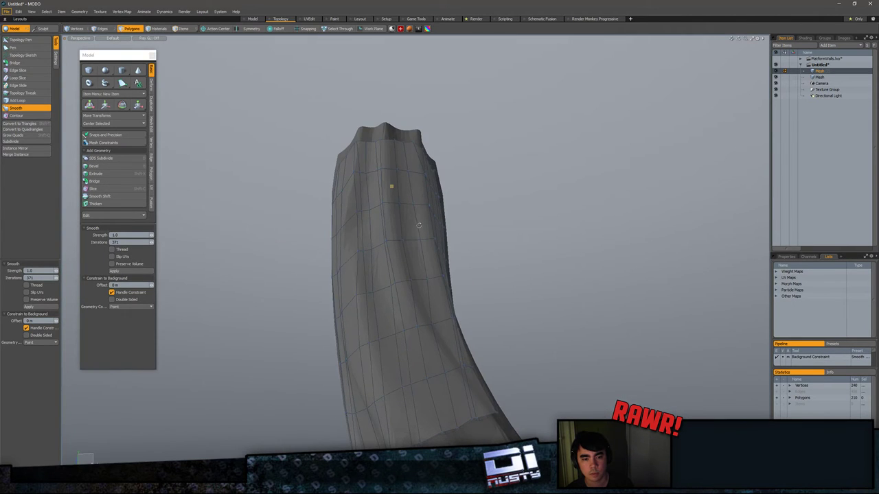
alt+drag(419, 225, 309, 272)
drag(416, 243, 462, 297)
key(ctrl+z)
key(ctrl+z)
key(ctrl+z)
key(space)
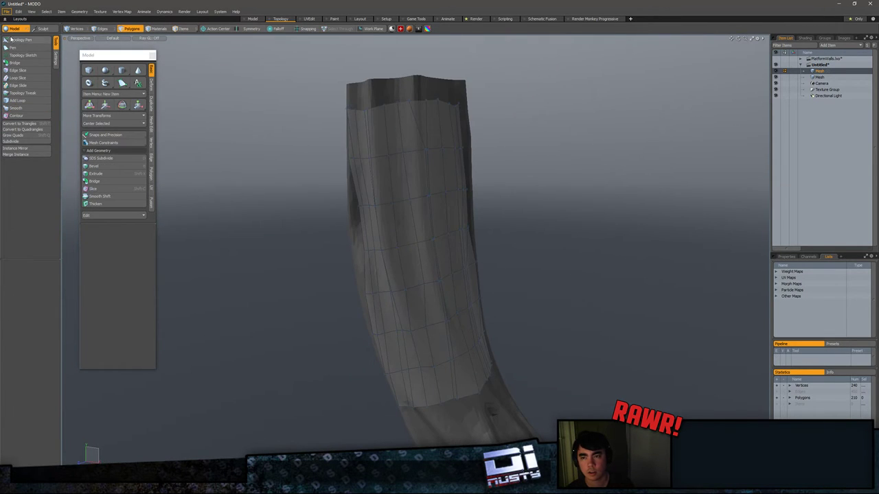
Step: Move individual vertices and edges of the bridged mesh along the trunk's folds with the Topology Pen
click(26, 40)
alt+drag(266, 129, 315, 179)
drag(411, 229, 416, 228)
drag(426, 281, 404, 258)
drag(386, 209, 390, 207)
key(ctrl+z)
drag(382, 155, 396, 217)
drag(382, 161, 388, 161)
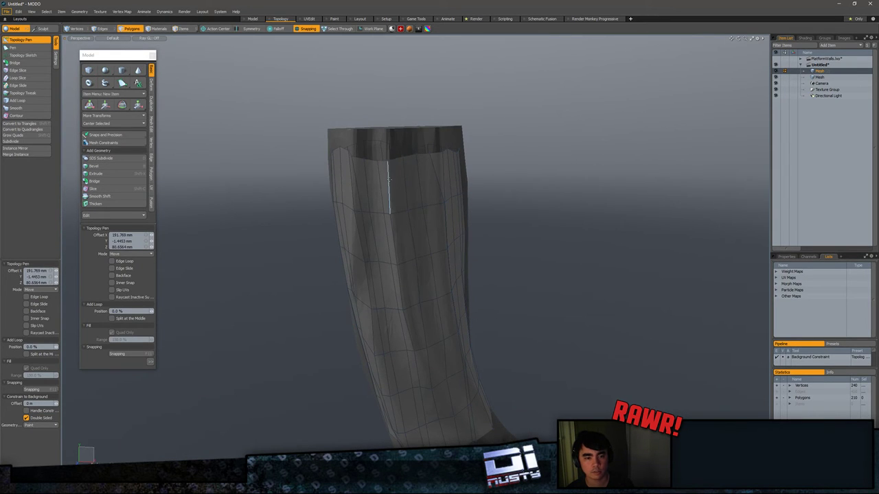
Step: Shift vertices in the lower rows on the trunk's other side toward its ridge with the Topology Pen
alt+drag(449, 184, 363, 214)
alt+drag(362, 215, 304, 180)
alt+drag(303, 180, 309, 149)
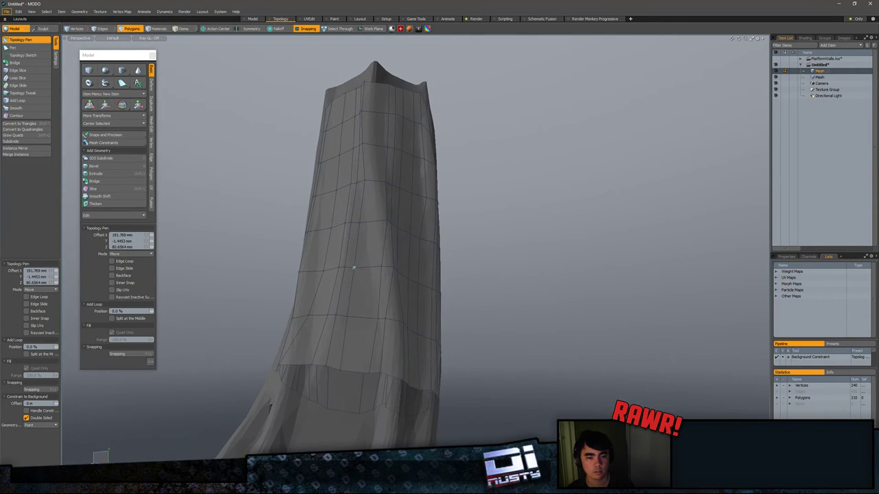
drag(354, 267, 368, 272)
drag(359, 223, 366, 225)
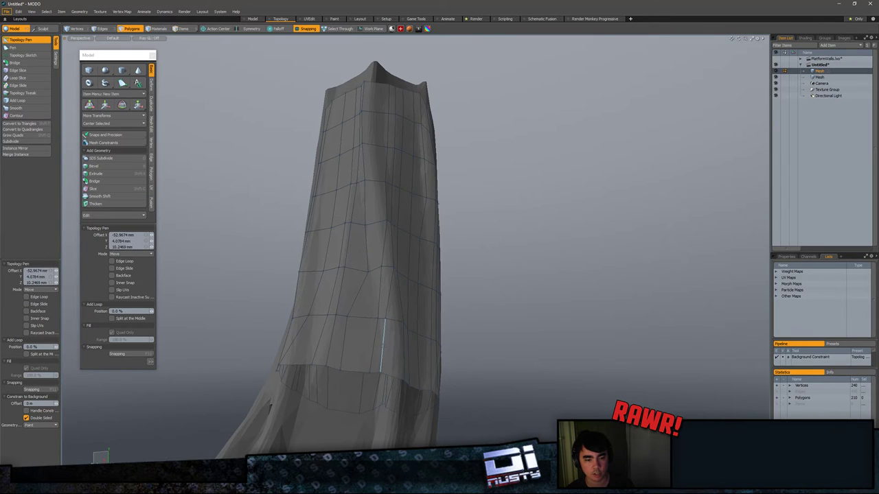
drag(385, 319, 391, 319)
drag(381, 372, 384, 373)
Step: Adjust further vertices along the same ridge, including one in the upper rows, with the Topology Pen
alt+drag(383, 337, 378, 345)
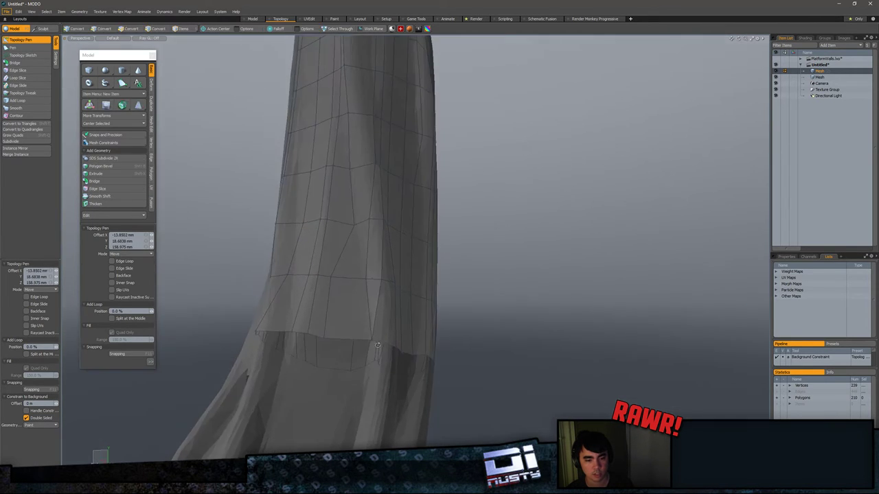
drag(370, 219, 357, 224)
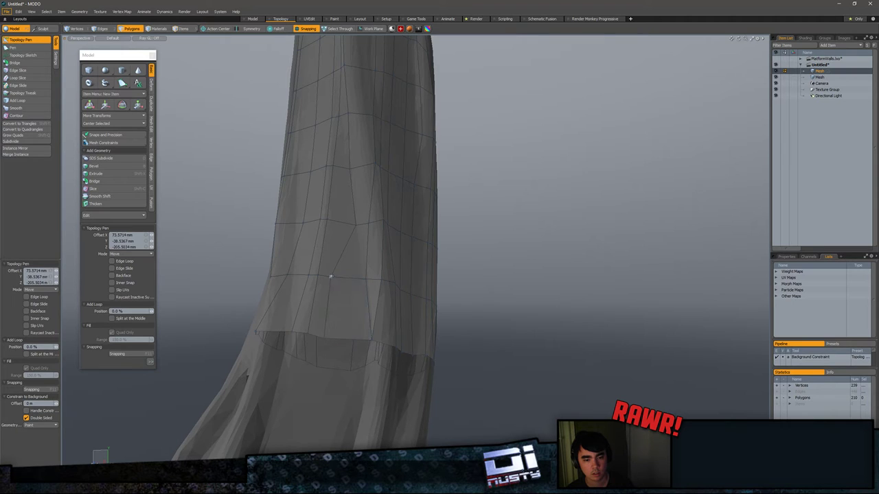
alt+drag(373, 256, 389, 236)
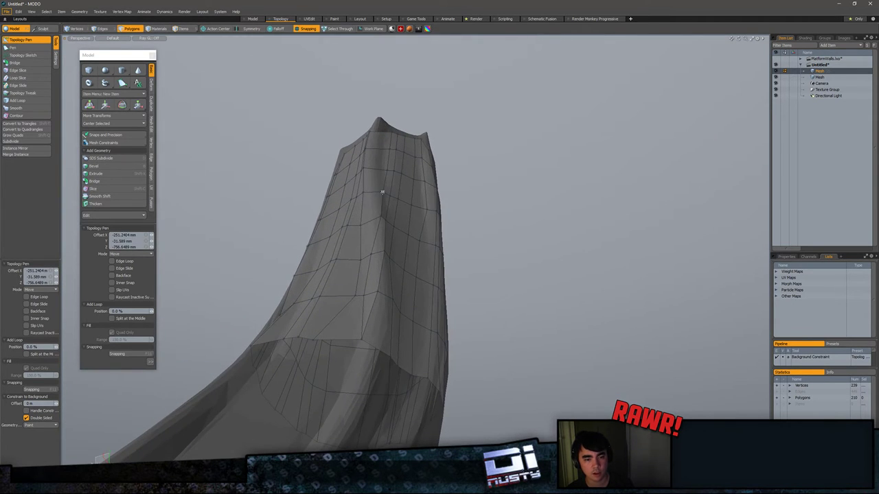
drag(382, 193, 375, 190)
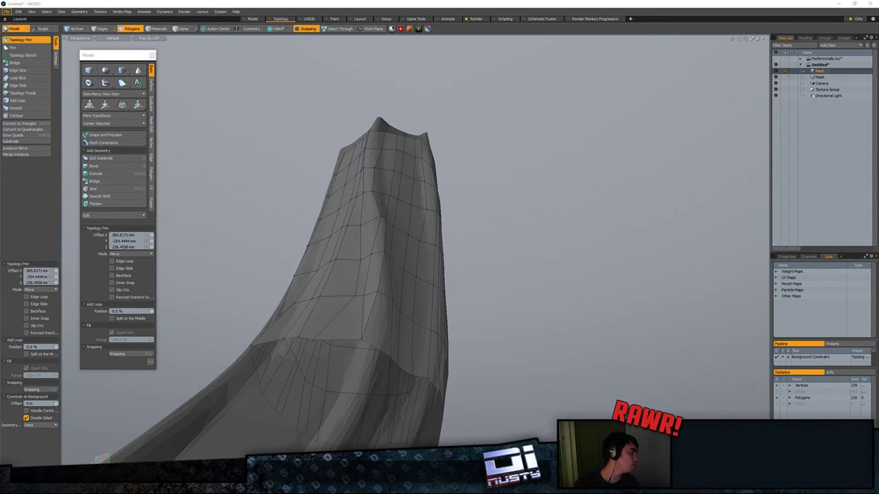
Step: Drop the Topology Pen and examine the adjusted low-poly trunk section from several angles
alt+drag(518, 258, 473, 305)
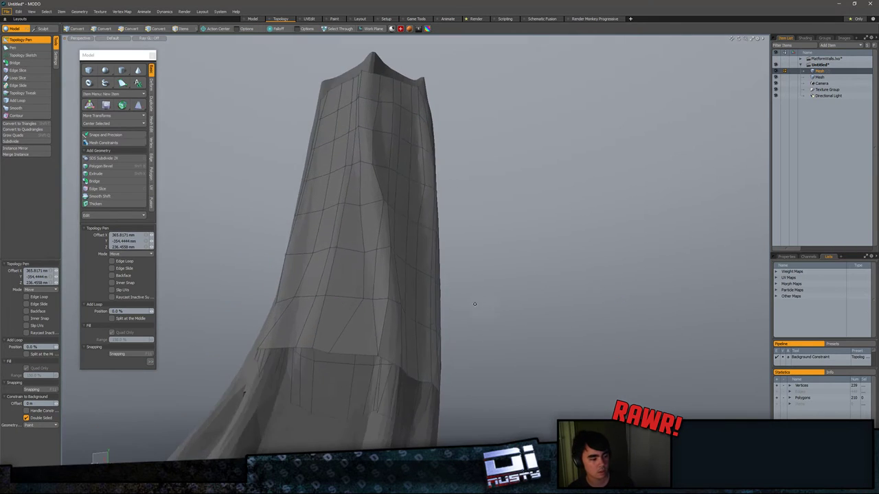
scroll(473, 304, down, 4)
alt+drag(473, 254, 420, 272)
key(q)
key([)
alt+drag(433, 238, 462, 278)
click(531, 273)
scroll(525, 273, up, 4)
scroll(510, 280, down, 1)
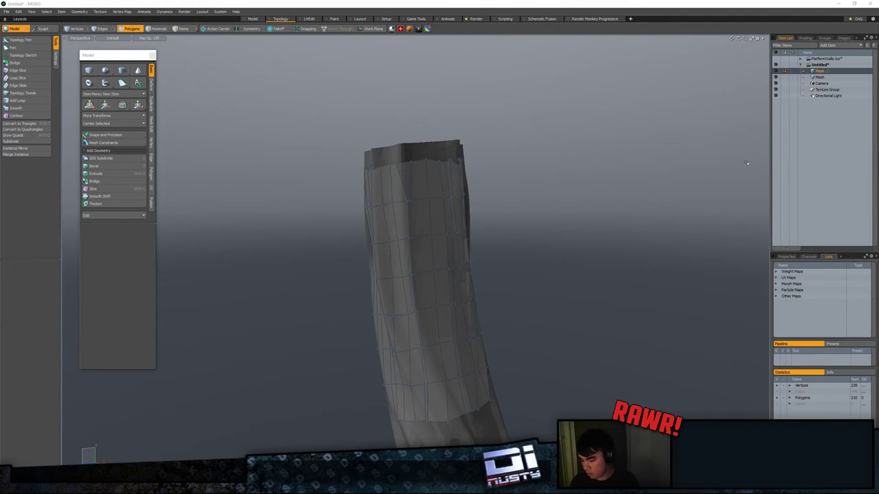
alt+drag(610, 152, 587, 277)
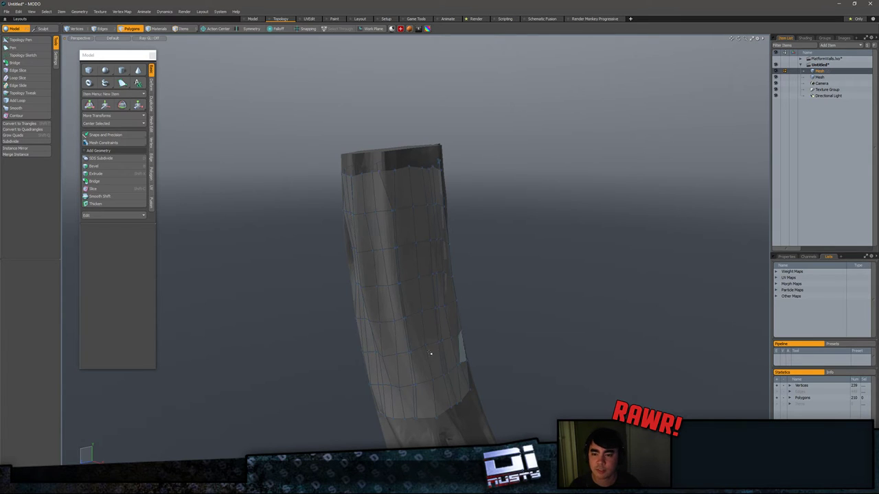
double_click(394, 241)
mouse_move(609, 259)
alt+mouse_down()
mouse_move(632, 220)
mouse_move(612, 269)
alt+mouse_up()
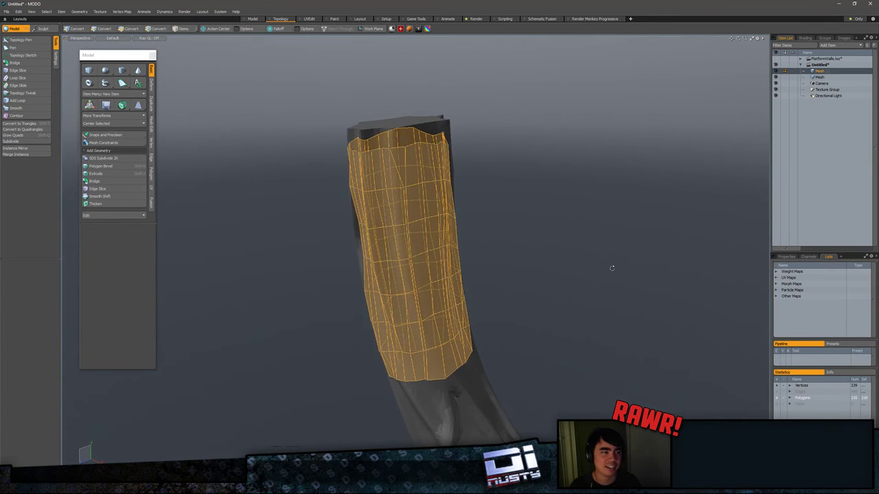
click(648, 226)
alt+drag(605, 187, 554, 286)
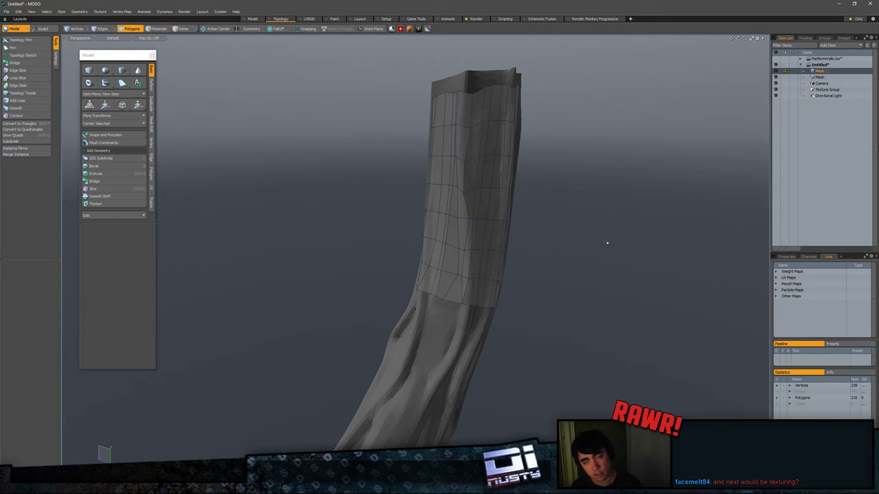
alt+shift+drag(599, 220, 554, 204)
ctrl+alt+drag(554, 204, 528, 211)
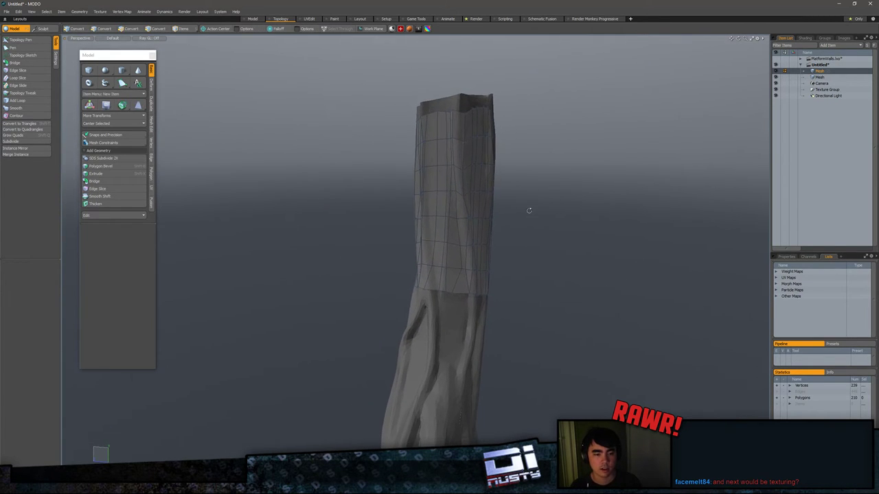
right_click(818, 71)
click(818, 68)
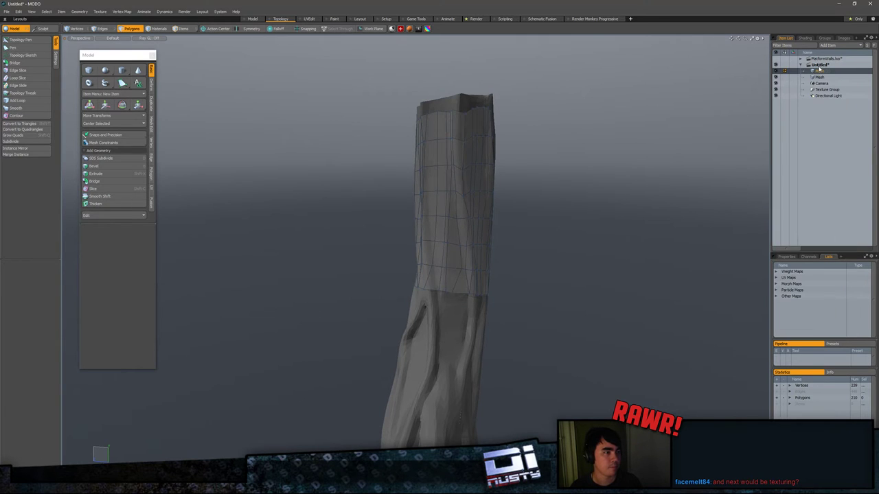
right_click(821, 67)
click(644, 144)
Step: Select a vertical edge loop running the full height of the low-poly trunk section as its UV seam
double_click(483, 205)
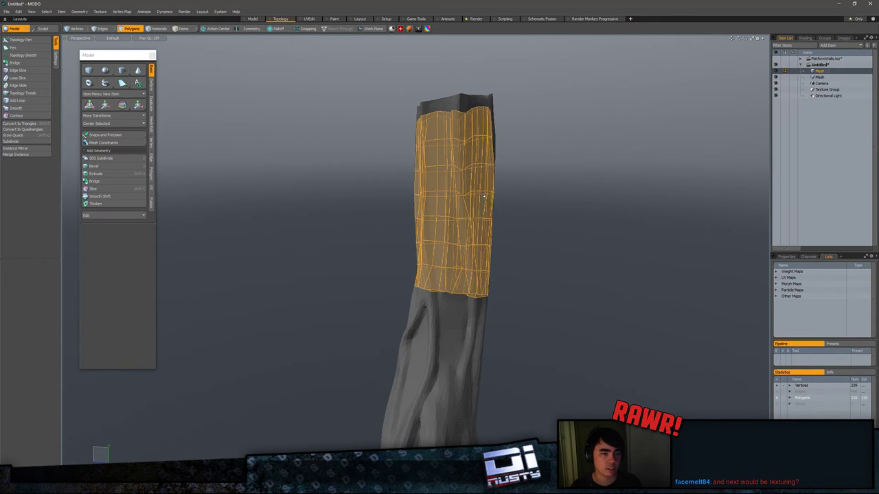
alt+drag(557, 210, 431, 220)
key(2)
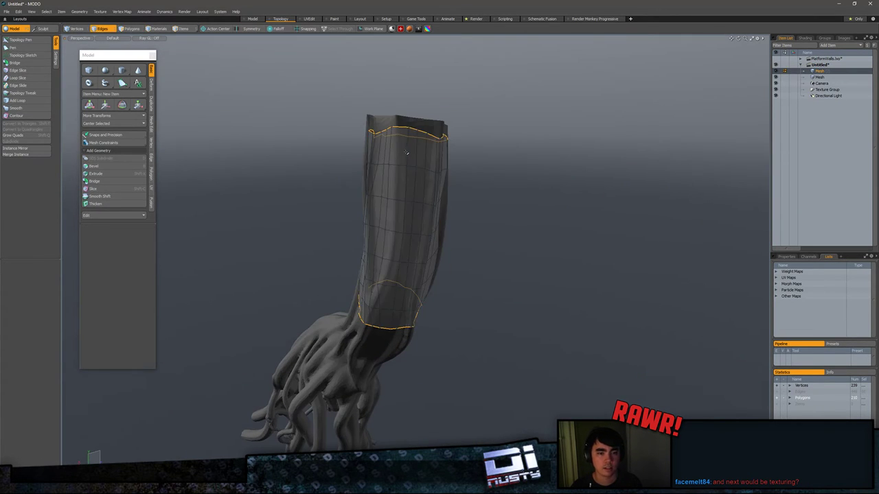
double_click(406, 153)
alt+drag(460, 190, 476, 209)
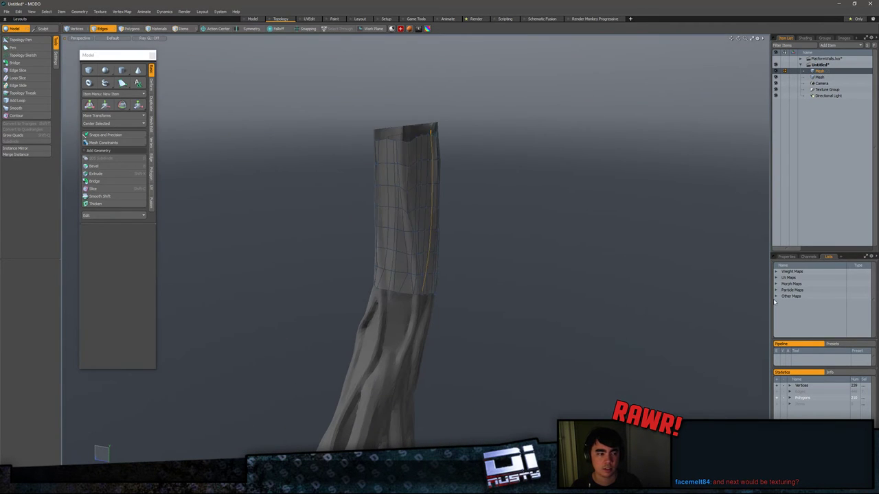
Step: Create a UV map named Texture for the low-poly mesh and bring up the UV Editor beside the trunk
click(776, 278)
click(794, 285)
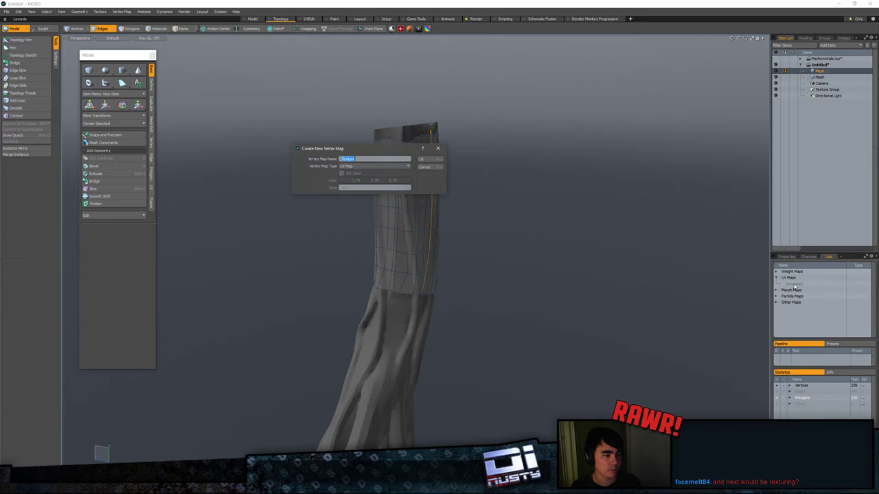
click(423, 160)
key(F3)
drag(587, 71, 561, 75)
alt+drag(454, 186, 430, 211)
scroll(607, 195, down, 6)
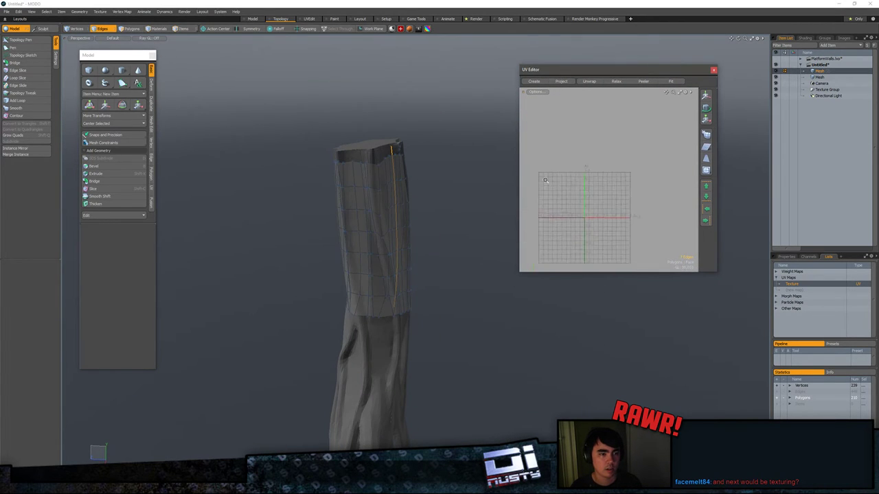
Step: Unwrap the low-poly trunk section along the selected seam with the Unwrap Tool
click(152, 190)
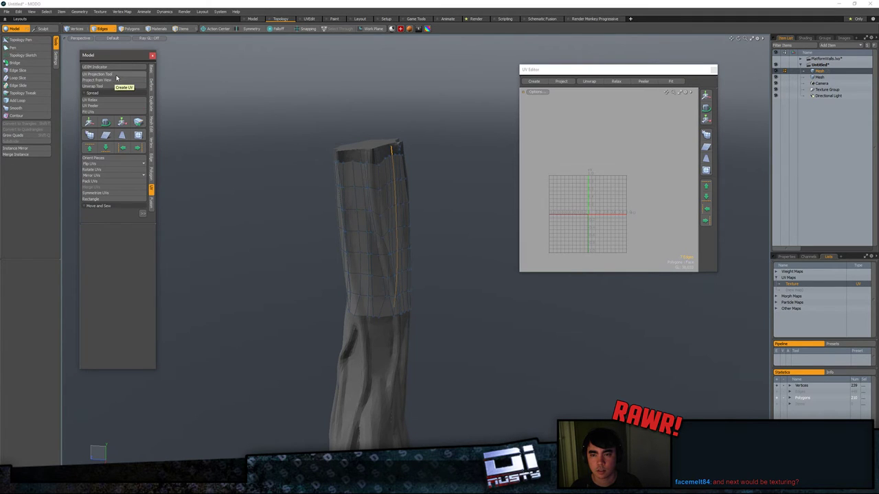
click(103, 85)
key(space)
key(space)
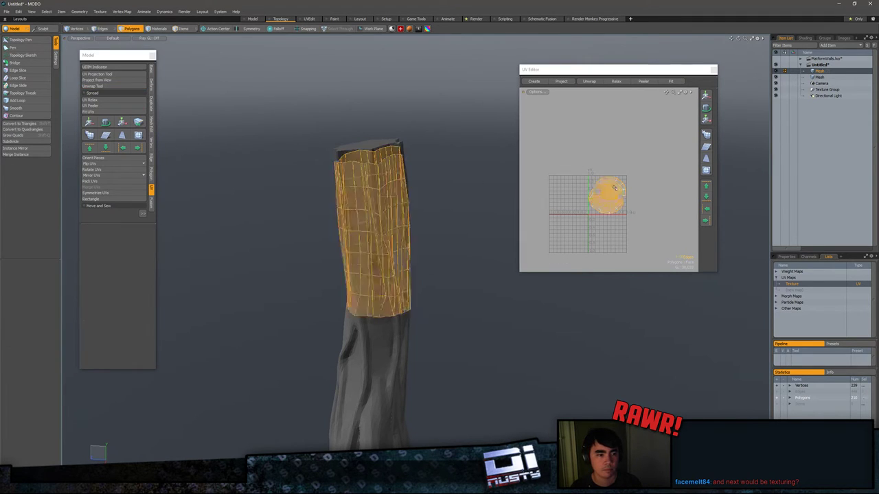
Step: Rotate the circular UV island by -66° and relax it into a flat rectangular shape
mouse_move(610, 191)
ctrl+alt+mouse_down()
mouse_move(638, 215)
mouse_move(599, 193)
ctrl+alt+mouse_up()
key(e)
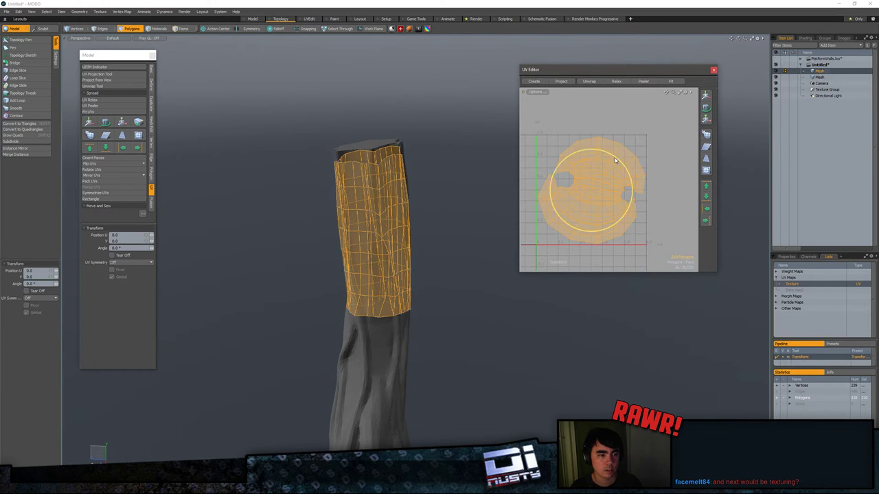
drag(612, 155, 632, 196)
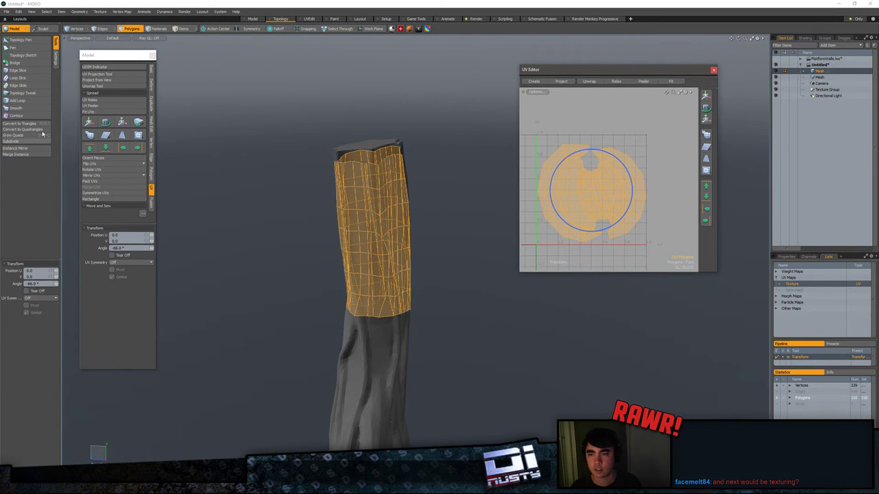
click(143, 100)
key(space)
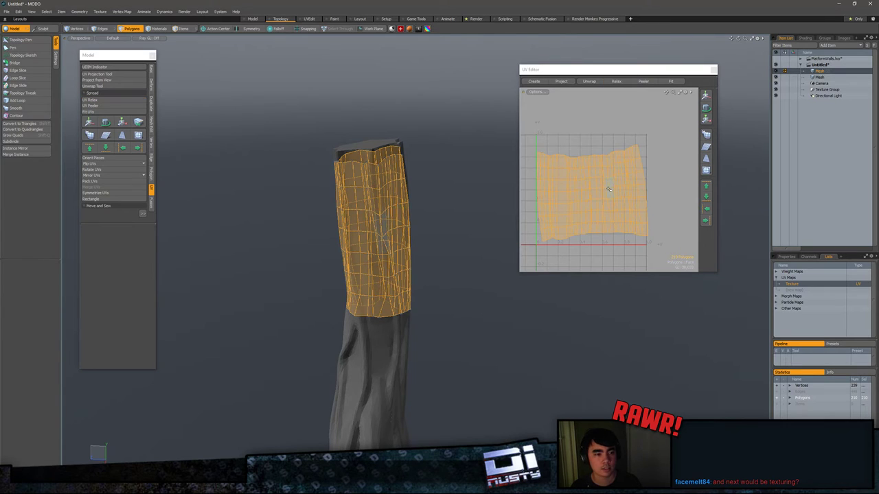
Step: Rotate, move and scale the relaxed UV island so it sits straight inside the UV square
click(585, 130)
scroll(585, 172, up, 3)
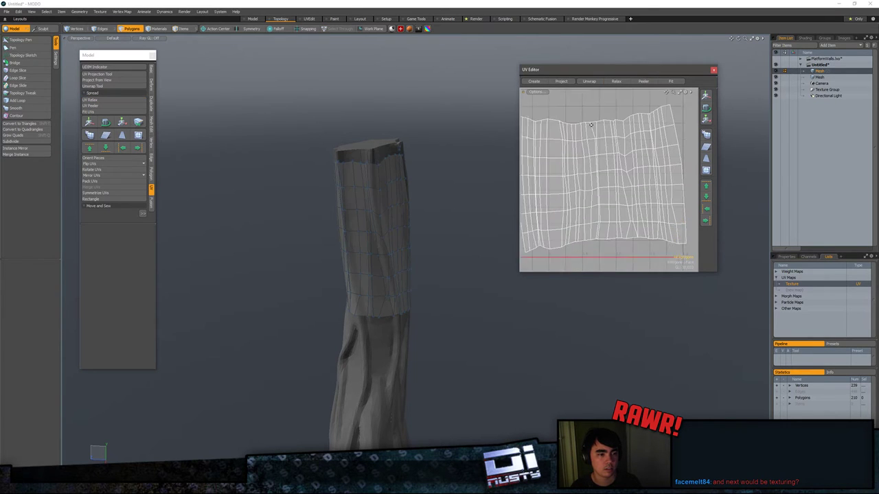
alt+shift+drag(592, 173, 589, 132)
key(e)
click(594, 141)
key(space)
double_click(589, 147)
key(e)
key(w)
key(r)
key(space)
alt+shift+drag(590, 132, 594, 139)
alt+drag(491, 123, 580, 134)
click(591, 122)
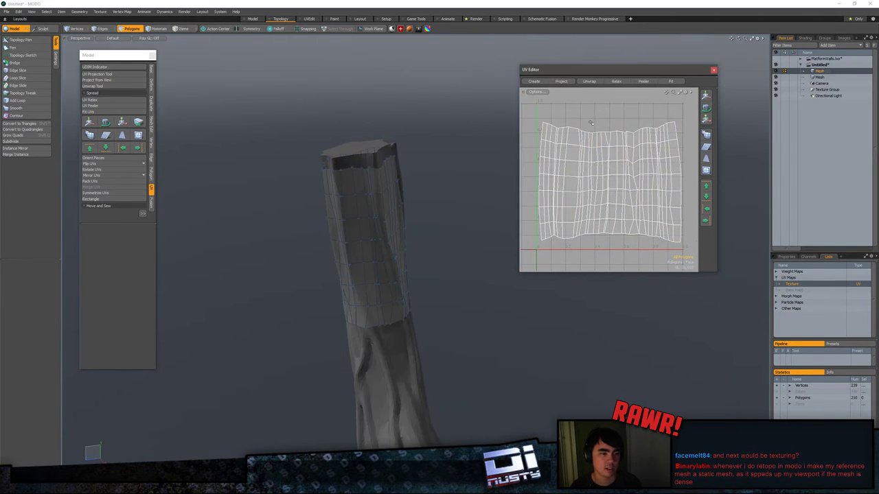
Step: Examine the low-poly trunk against its UV layout from several angles, picking one polygon to compare its placement
scroll(355, 196, up, 2)
mouse_move(355, 197)
alt+mouse_down()
mouse_move(404, 169)
mouse_move(363, 181)
alt+mouse_up()
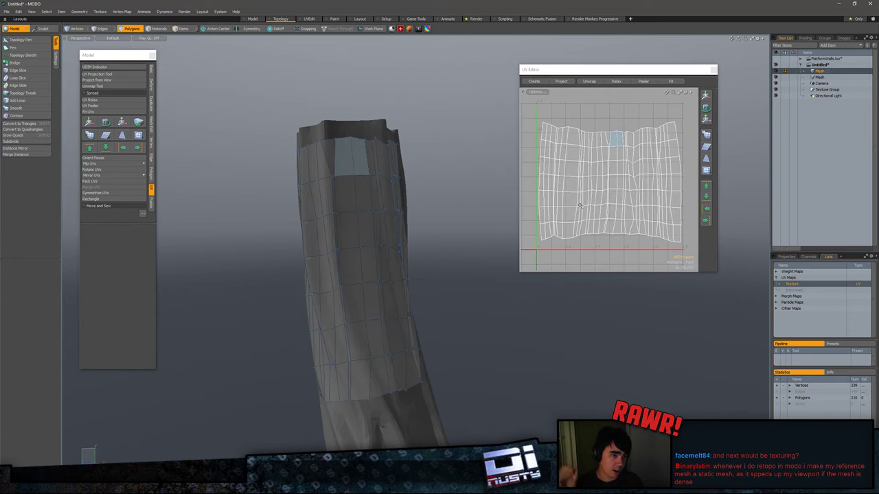
click(585, 121)
mouse_move(366, 180)
alt+mouse_down()
mouse_move(383, 207)
mouse_move(378, 181)
alt+mouse_up()
click(343, 127)
scroll(611, 220, down, 2)
alt+drag(612, 219, 604, 197)
scroll(607, 199, down, 3)
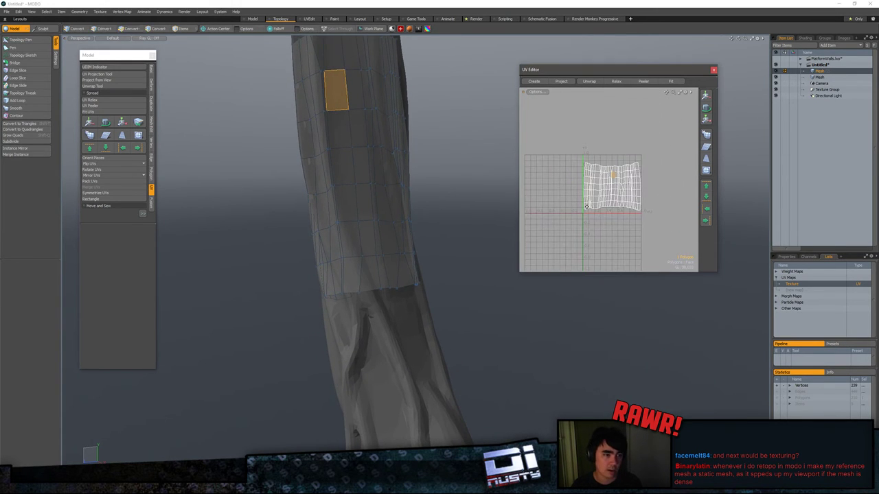
alt+shift+drag(400, 371, 426, 357)
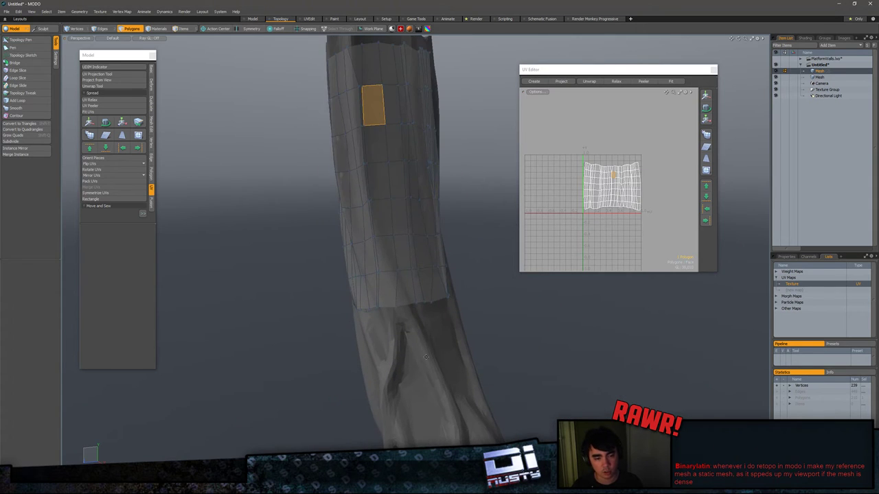
alt+shift+drag(477, 290, 467, 316)
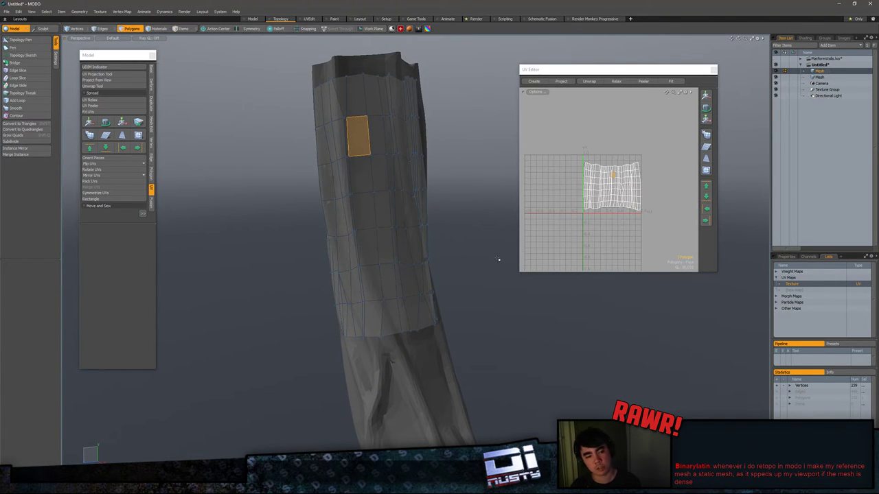
alt+drag(498, 259, 440, 303)
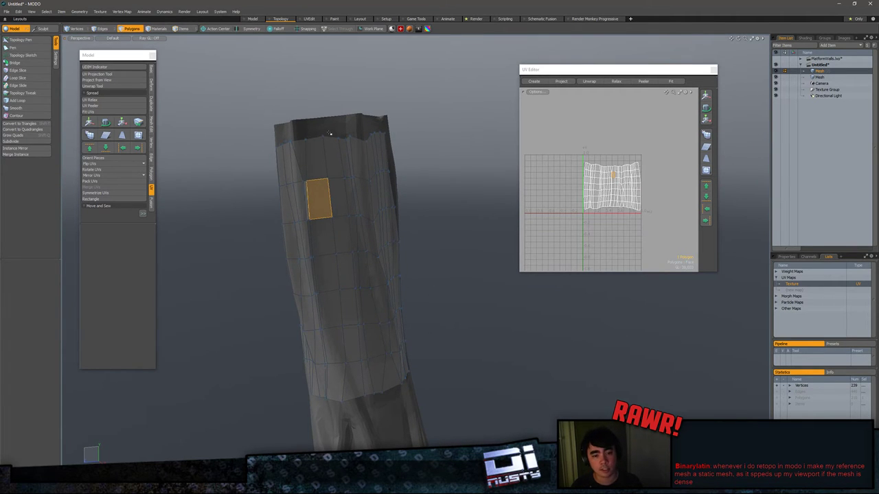
mouse_move(408, 276)
alt+mouse_down()
mouse_move(397, 238)
mouse_move(393, 250)
mouse_move(396, 239)
mouse_move(432, 268)
mouse_move(396, 263)
alt+mouse_up()
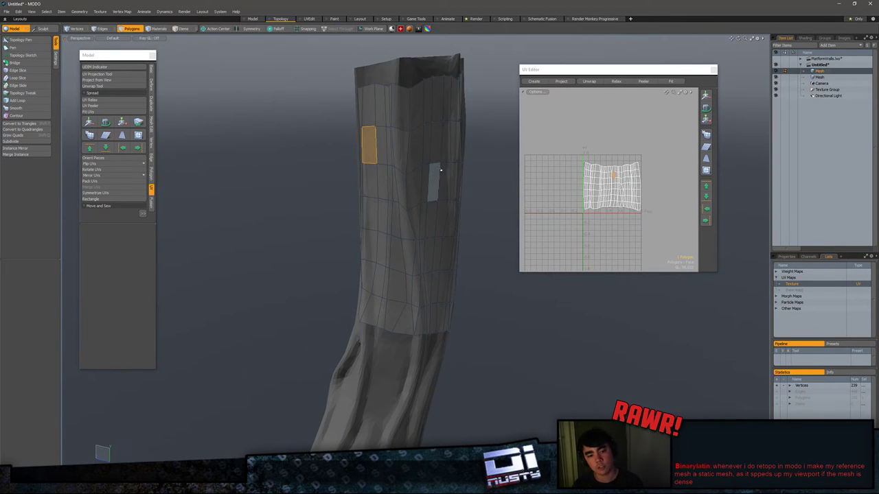
alt+drag(396, 211, 409, 227)
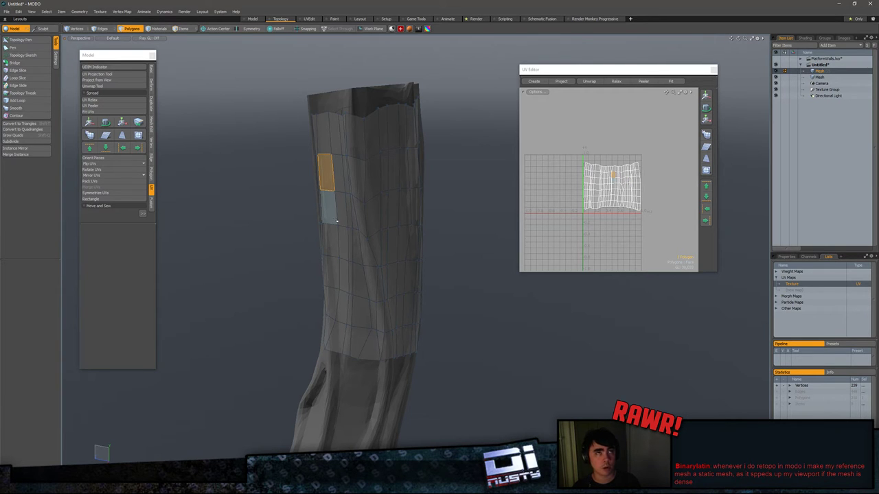
alt+shift+drag(366, 195, 486, 201)
click(467, 209)
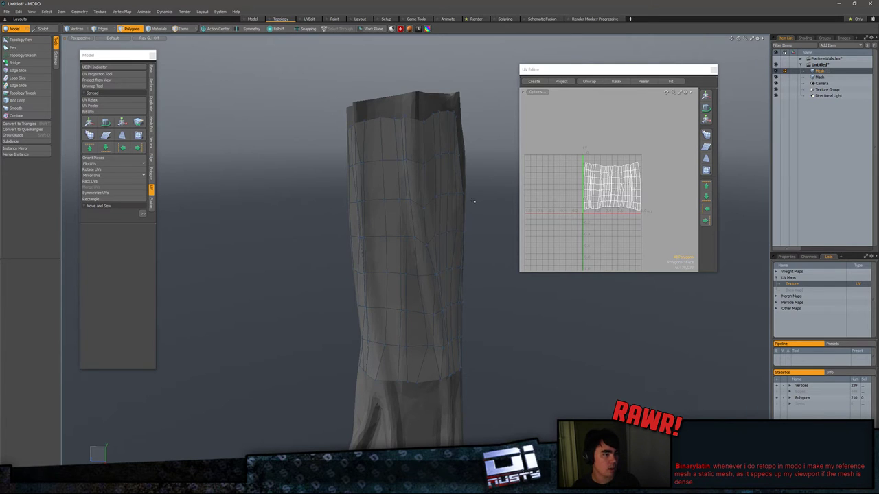
Step: Change the high-poly trunk item's type to Static Mesh and make the low-poly mesh the active item
alt+drag(474, 201, 479, 172)
key(5)
click(453, 375)
alt+drag(500, 371, 508, 347)
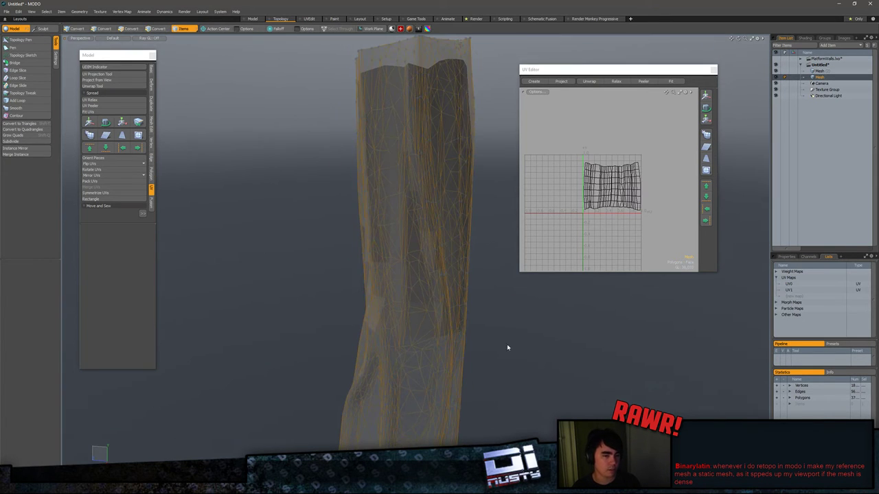
right_click(818, 78)
mouse_move(826, 123)
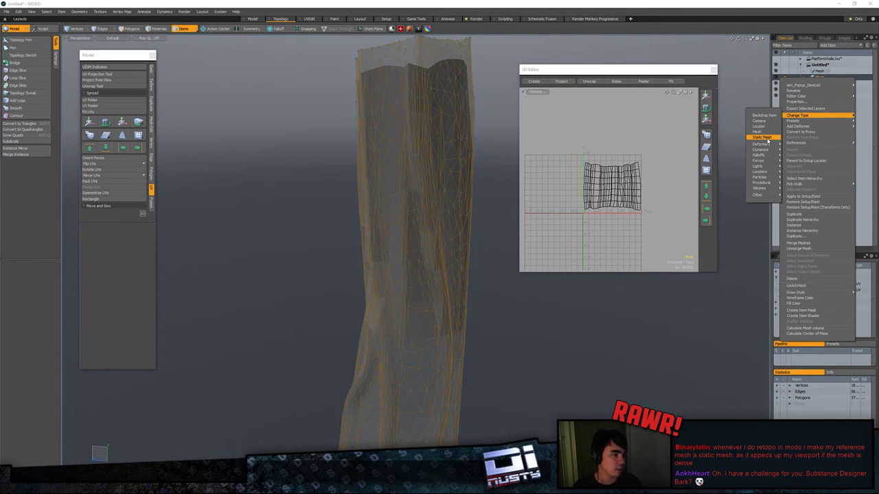
click(762, 137)
alt+drag(536, 226, 508, 337)
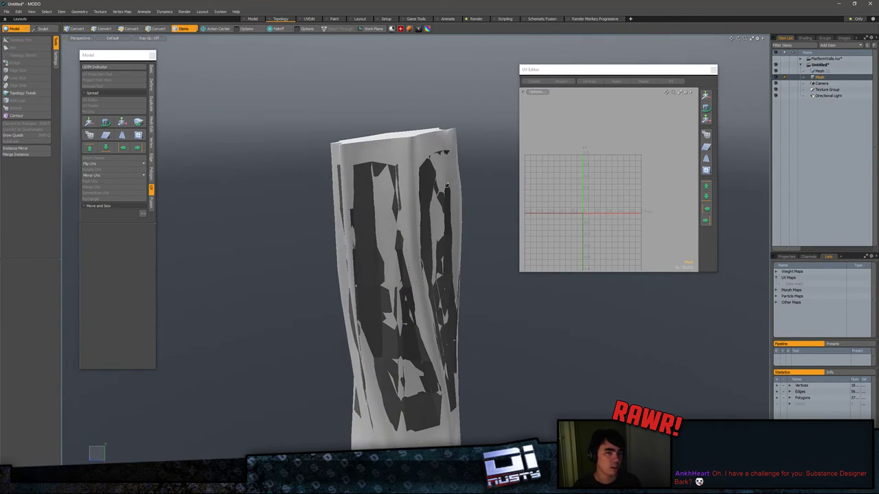
click(820, 71)
alt+drag(437, 205, 394, 215)
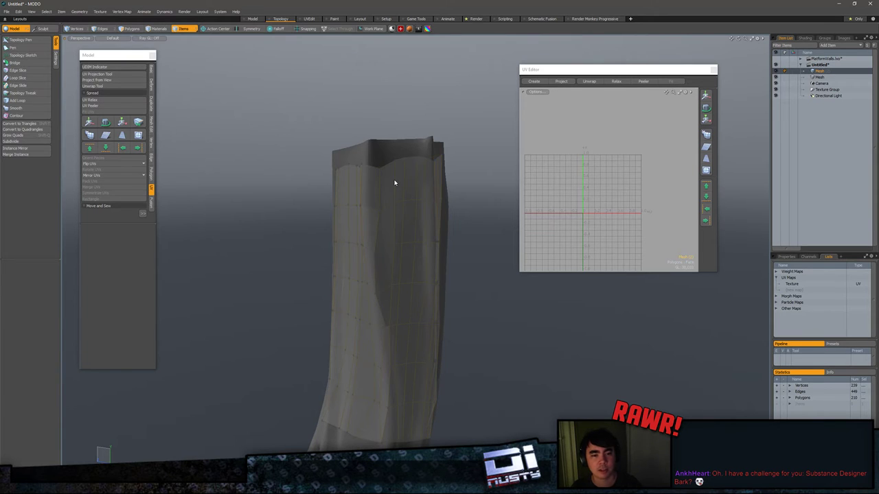
Step: Try the Move tool on the low-poly mesh's top border edge loop and clear the selection
alt+shift+drag(466, 167, 380, 234)
click(408, 217)
key(2)
double_click(375, 206)
key(w)
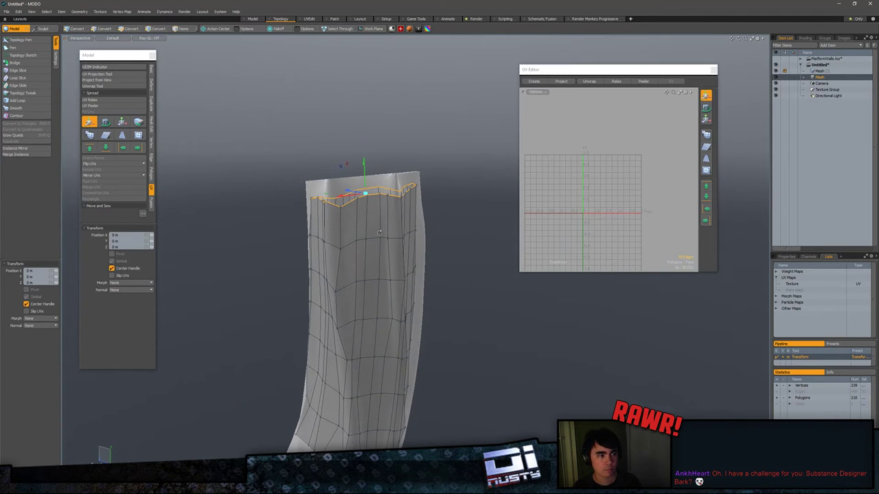
mouse_move(378, 221)
alt+mouse_down()
mouse_move(386, 184)
mouse_move(367, 235)
mouse_move(370, 225)
alt+mouse_up()
key(q)
click(445, 192)
Step: Activate the low-poly mesh and raise part of its top edge toward the trunk's rim with the Move tool
click(827, 72)
click(367, 232)
key(w)
alt+drag(317, 228, 337, 128)
key(q)
click(337, 128)
alt+drag(364, 180, 407, 206)
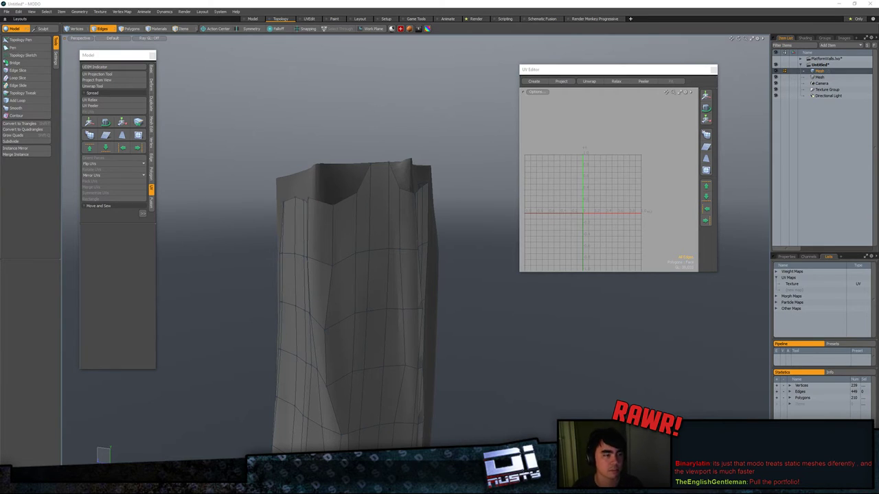
Step: Switch to Chrome, open the Redwood Tree Bark artwork from the artist's ArtStation portfolio and examine its bark renders
drag(633, 34, 528, 3)
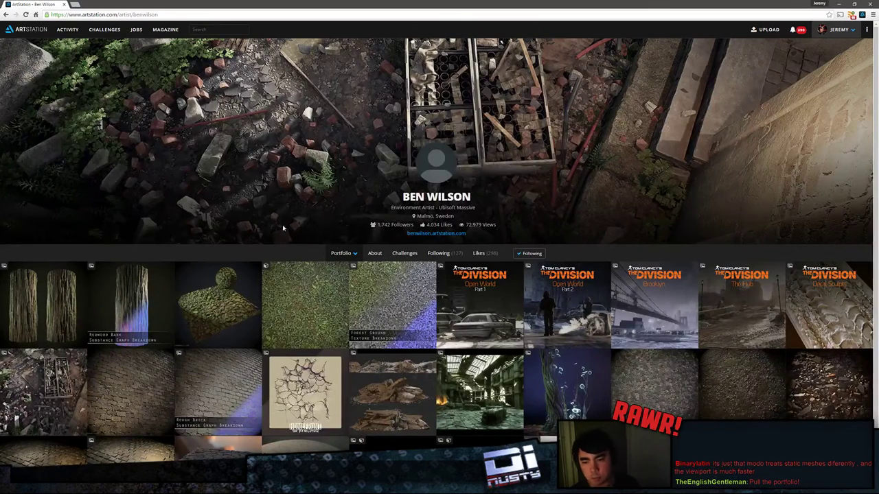
click(63, 315)
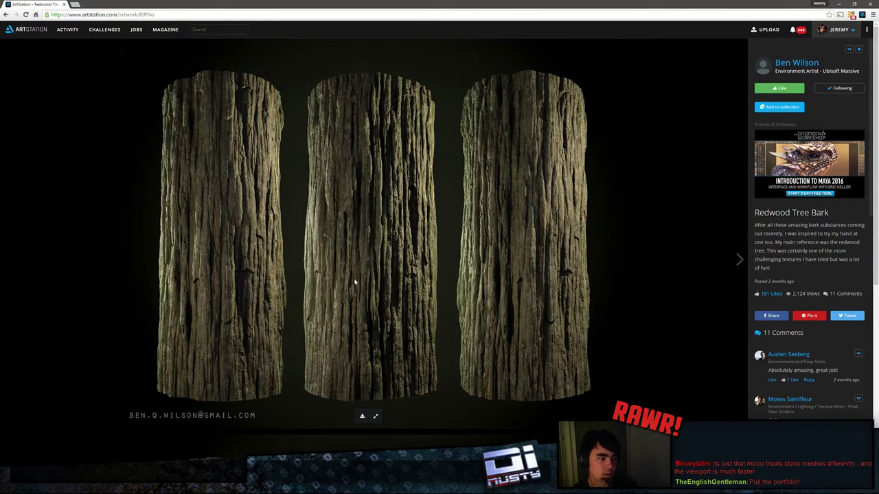
scroll(355, 287, down, 5)
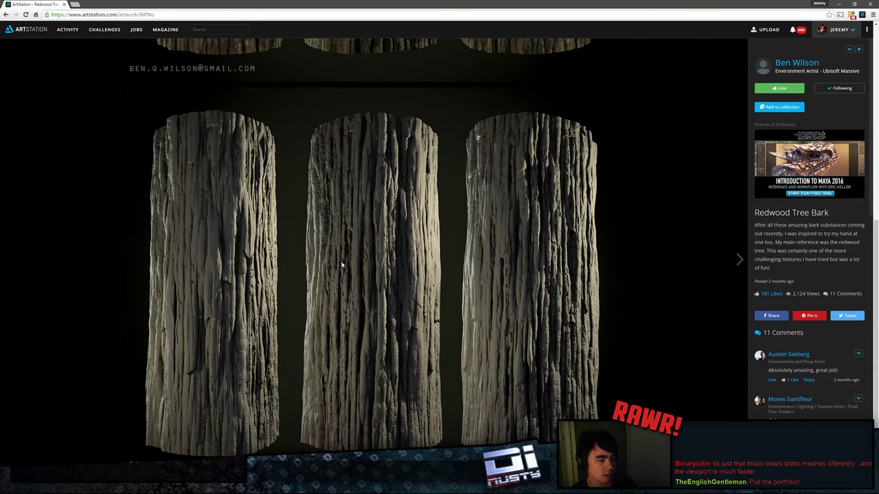
scroll(341, 267, up, 3)
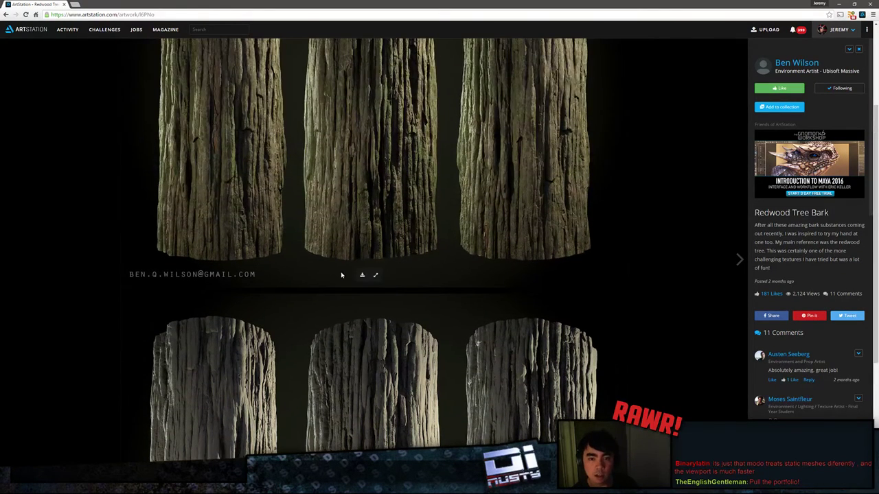
scroll(343, 281, up, 2)
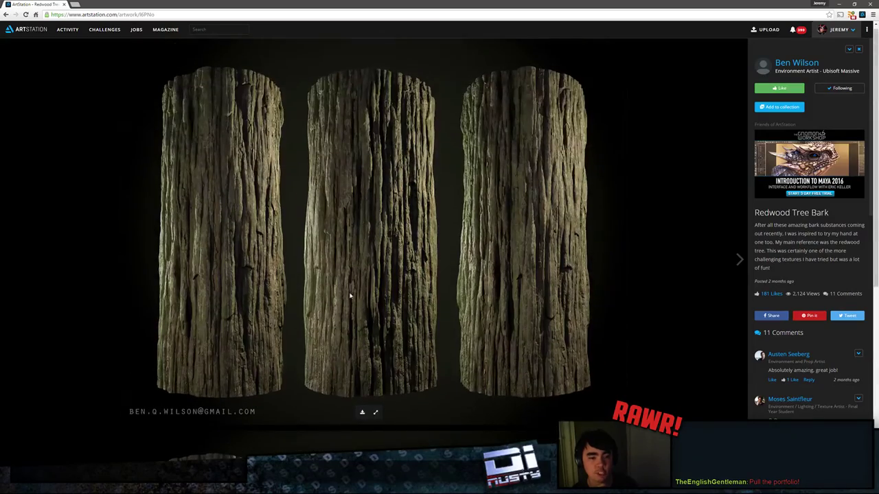
Step: Open the first redwood bark render at full size, enlarge it to 250% and examine the bark detail
click(379, 413)
click(360, 301)
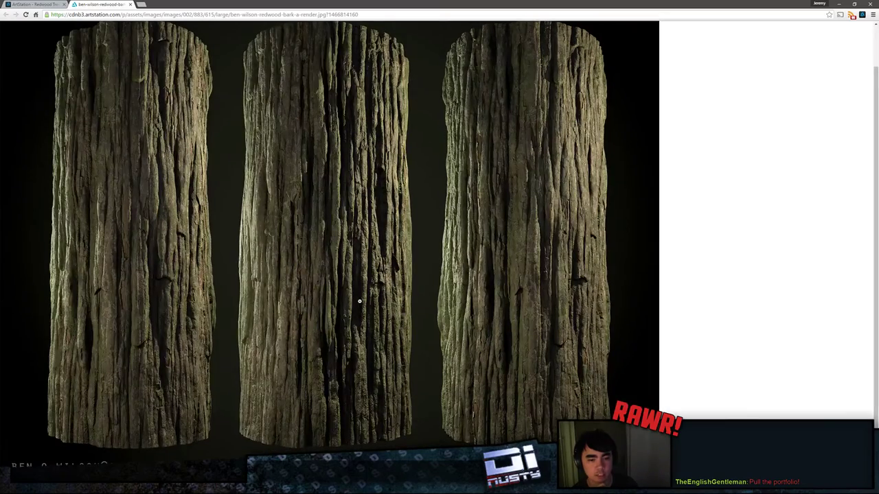
ctrl+scroll(359, 301, up, 6)
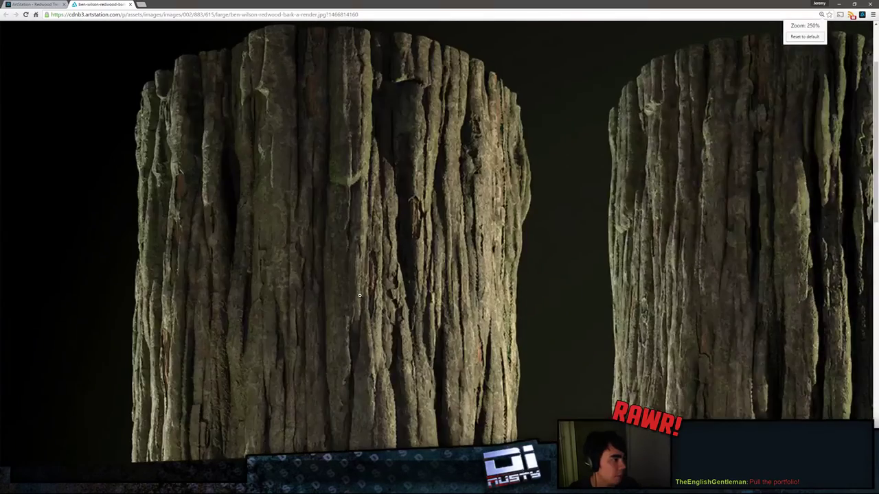
middle_click(387, 322)
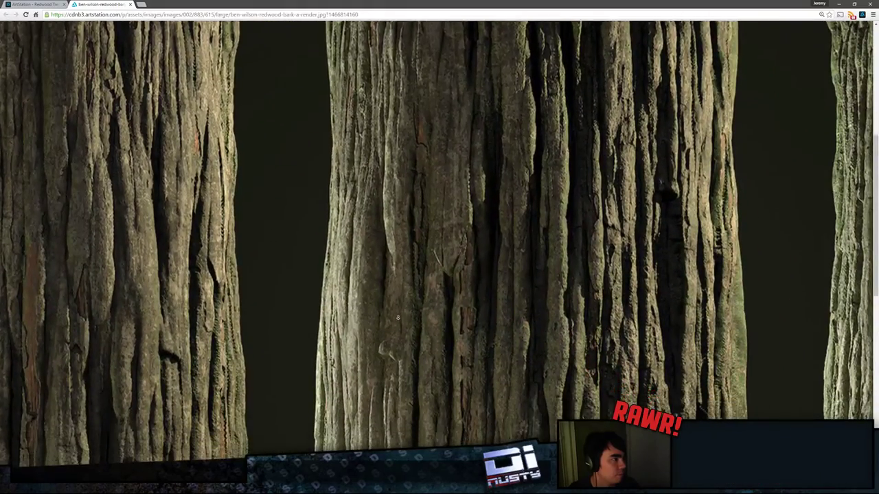
scroll(398, 317, down, 3)
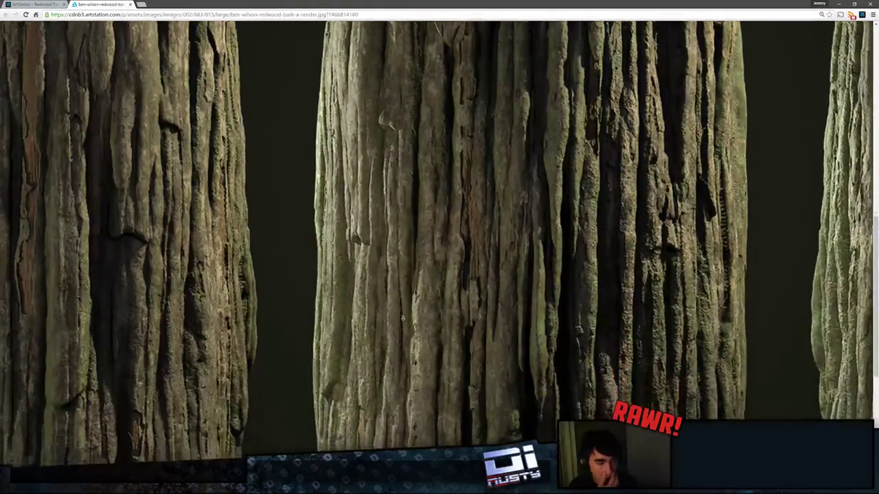
Step: Finish viewing the enlarged redwood render, close it, and open the Mossy Smooth Rocks artwork from the artist's portfolio
scroll(403, 317, right, 5)
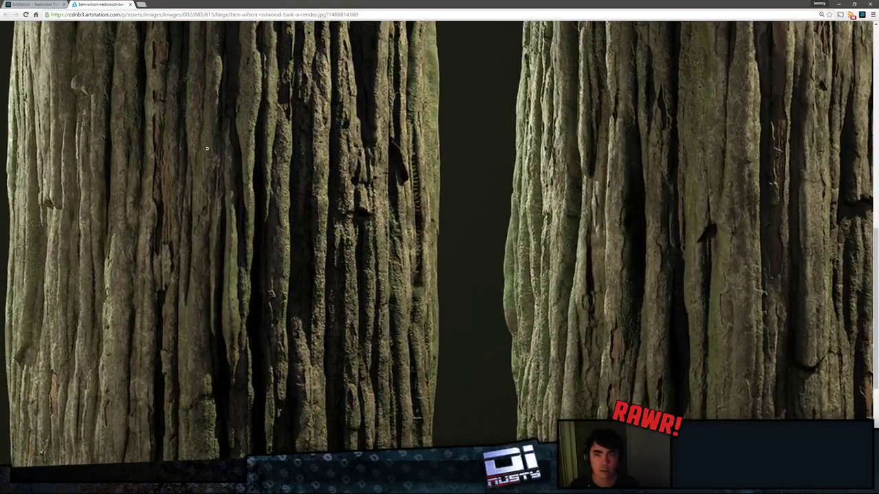
middle_click(98, 5)
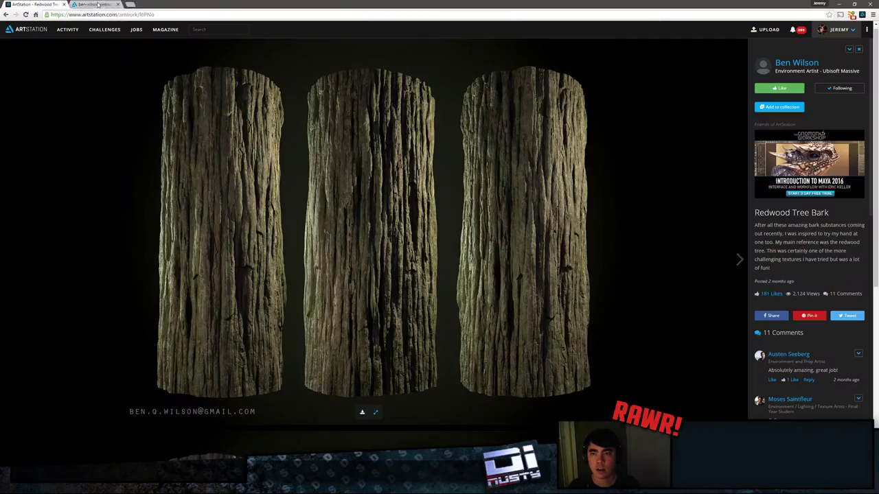
click(642, 100)
click(234, 304)
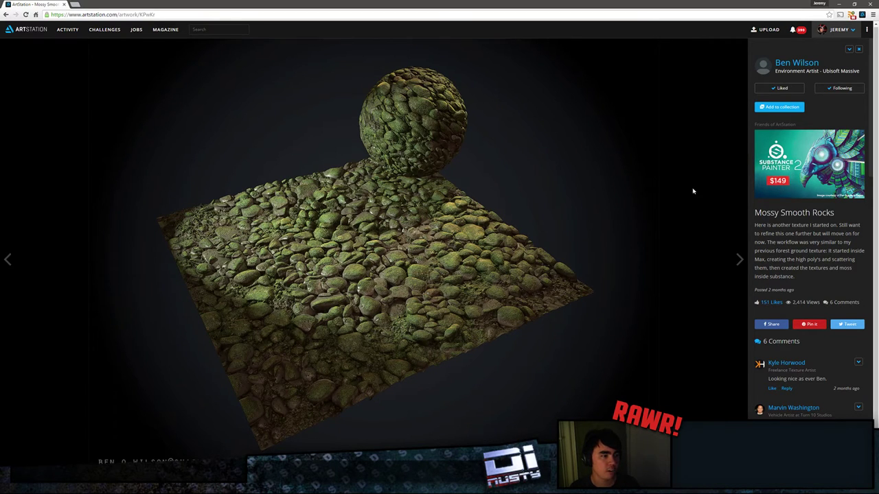
Step: Return to the portfolio, open the Redwood Bark Breakdown artwork and examine its texture graph image
key(alt+Left)
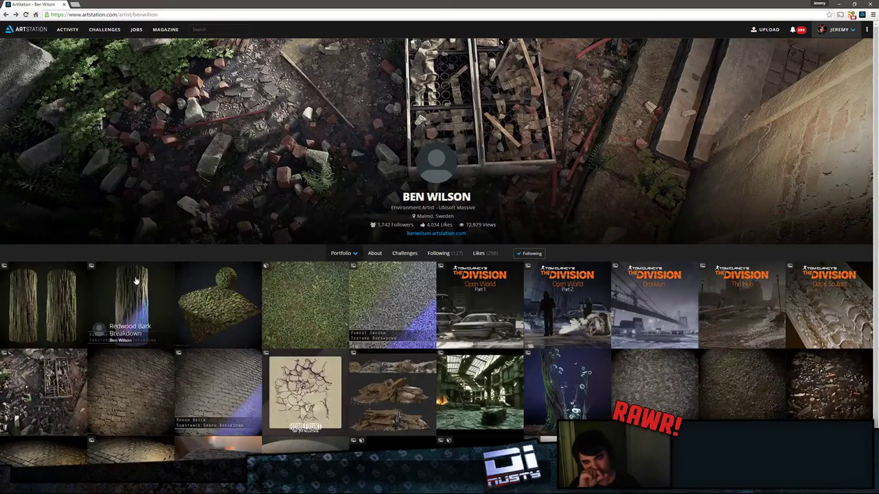
click(140, 278)
click(166, 10)
scroll(440, 270, down, 5)
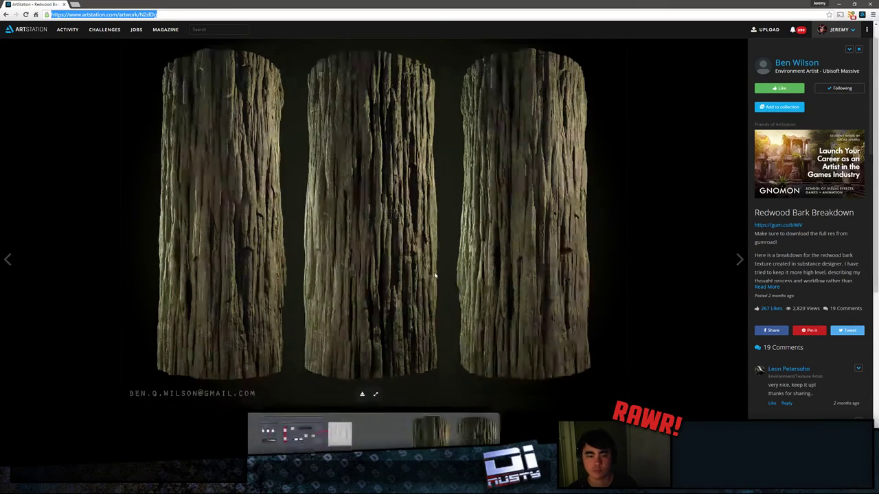
scroll(602, 239, up, 1)
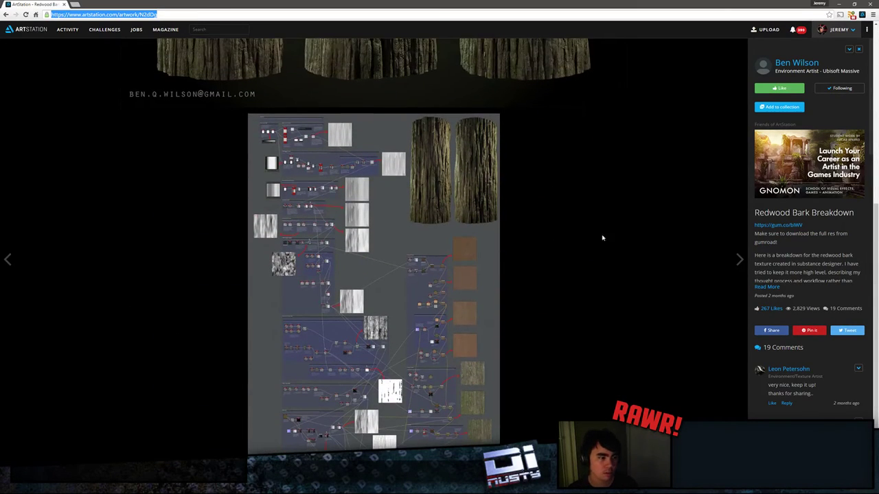
Step: Copy the Gumroad link from the Redwood Bark Breakdown description and return to the bark render
mouse_move(755, 233)
mouse_down()
mouse_move(768, 234)
mouse_move(760, 226)
mouse_up()
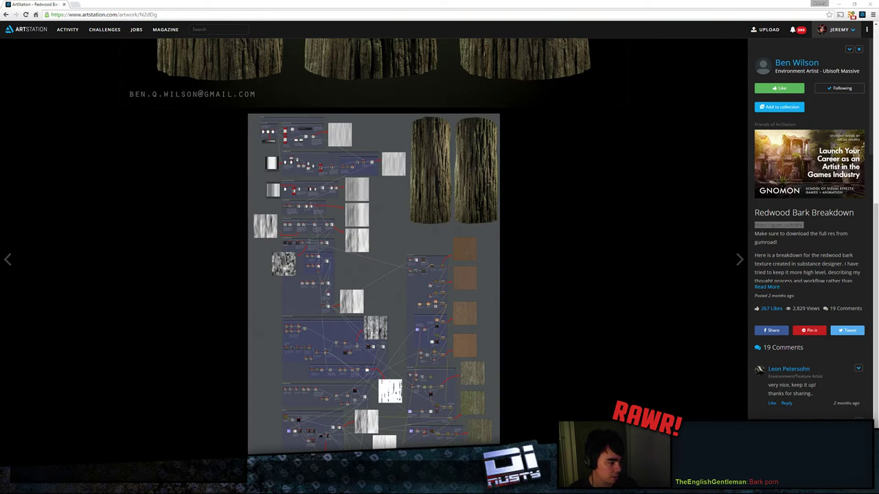
click(590, 367)
scroll(590, 367, up, 5)
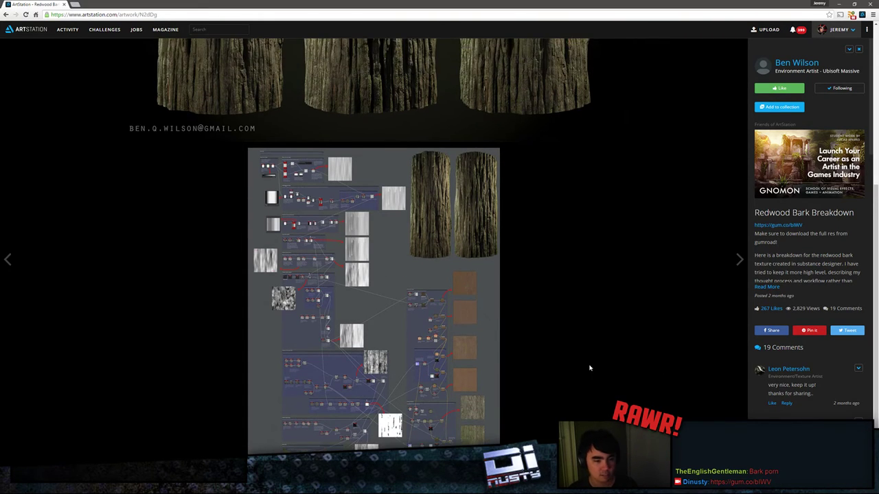
scroll(589, 366, up, 4)
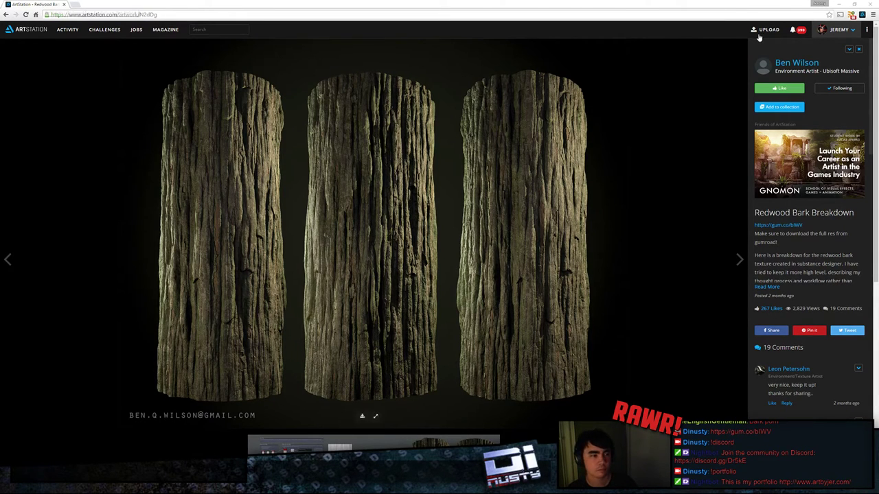
Step: Open the Forest Ground artwork from the artist's portfolio and view its ground-plants render at full size in a new tab
click(783, 63)
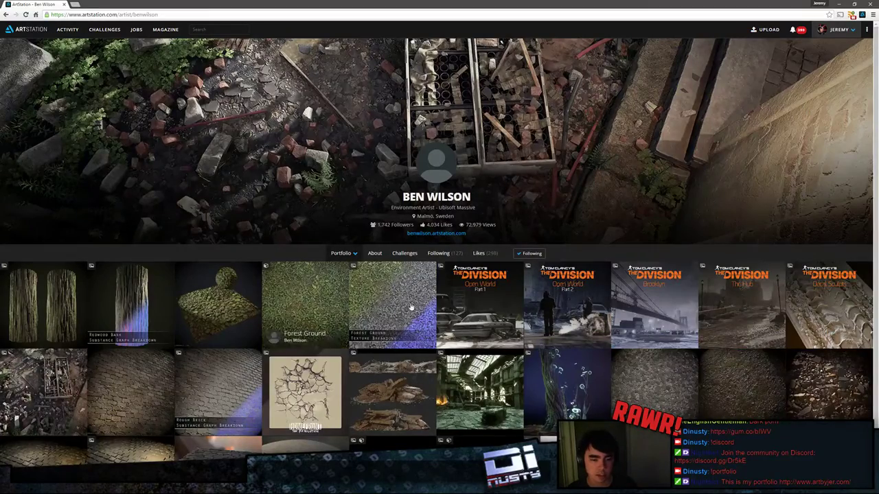
click(313, 301)
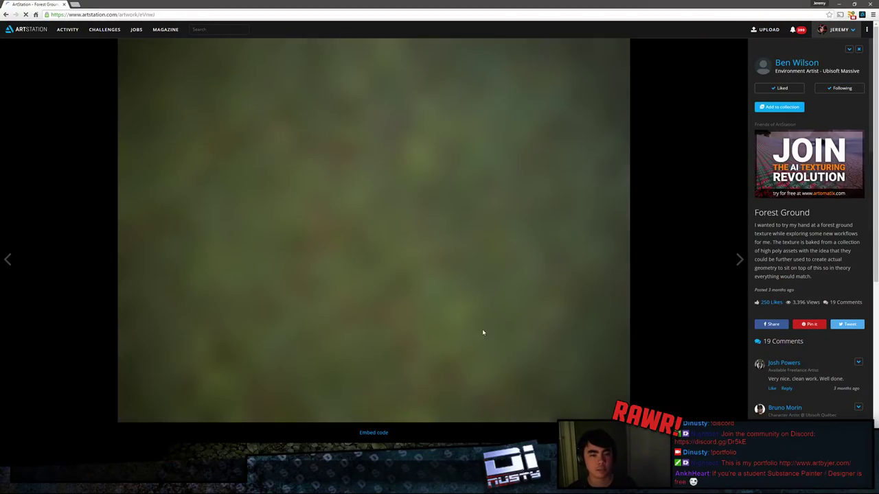
scroll(481, 325, down, 5)
ctrl+scroll(482, 325, up, 2)
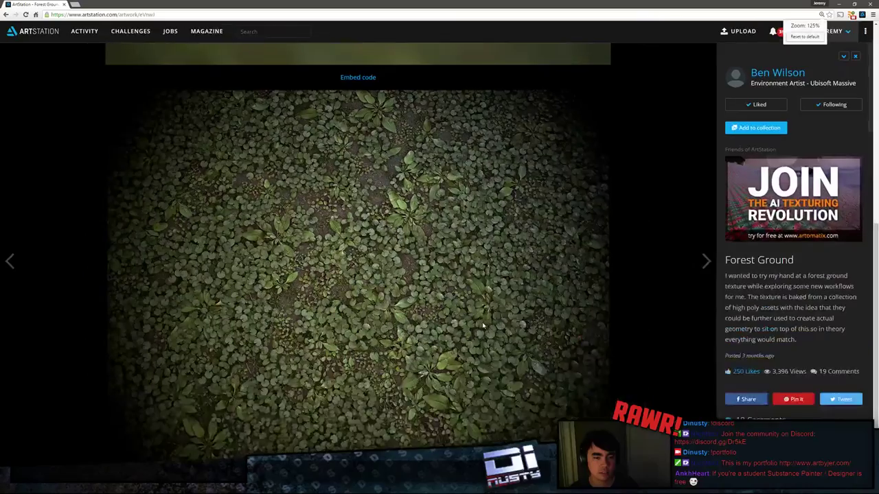
right_click(320, 282)
click(218, 302)
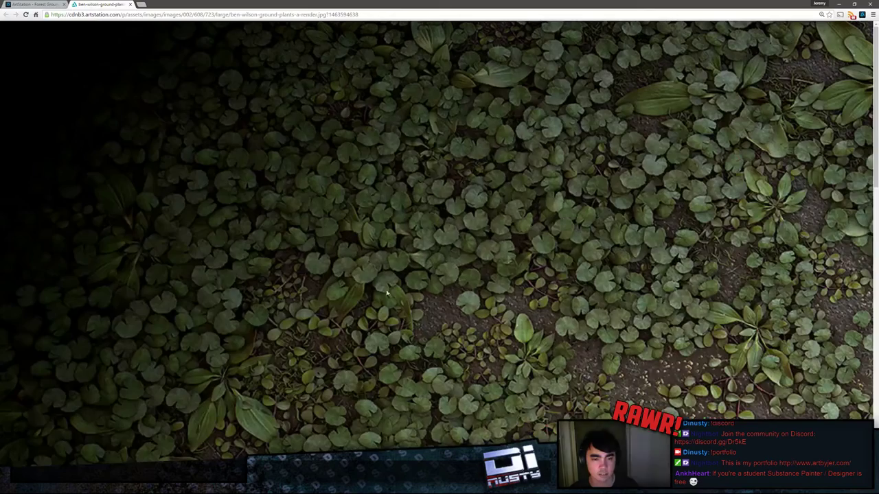
Step: Examine the leaf and soil detail across the full-size ground-plants render, then close it
middle_click(381, 285)
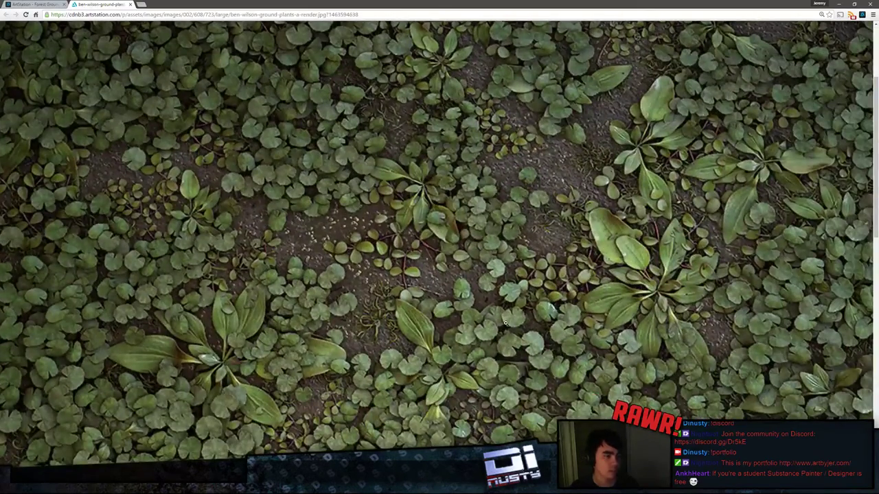
ctrl+scroll(505, 323, down, 1)
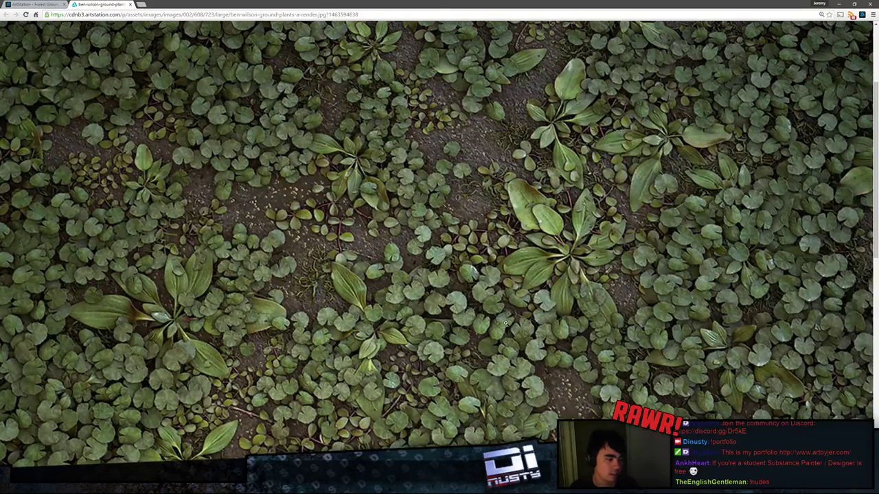
scroll(506, 323, down, 3)
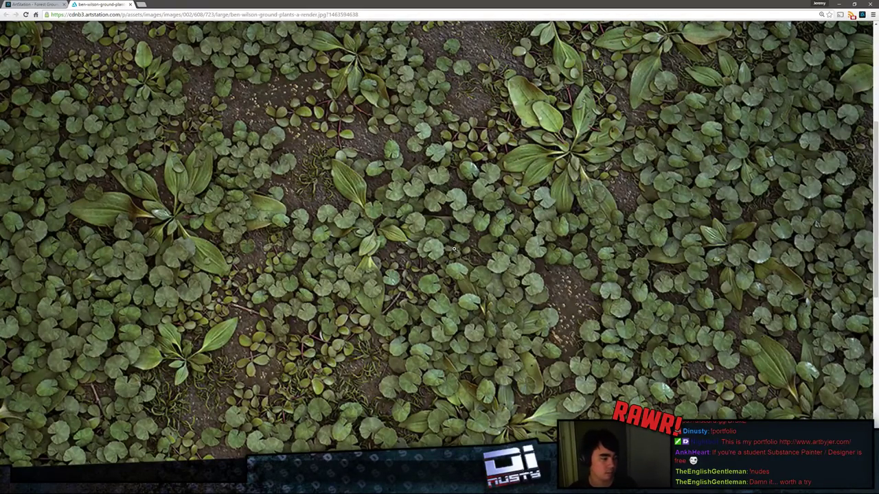
scroll(454, 249, down, 1)
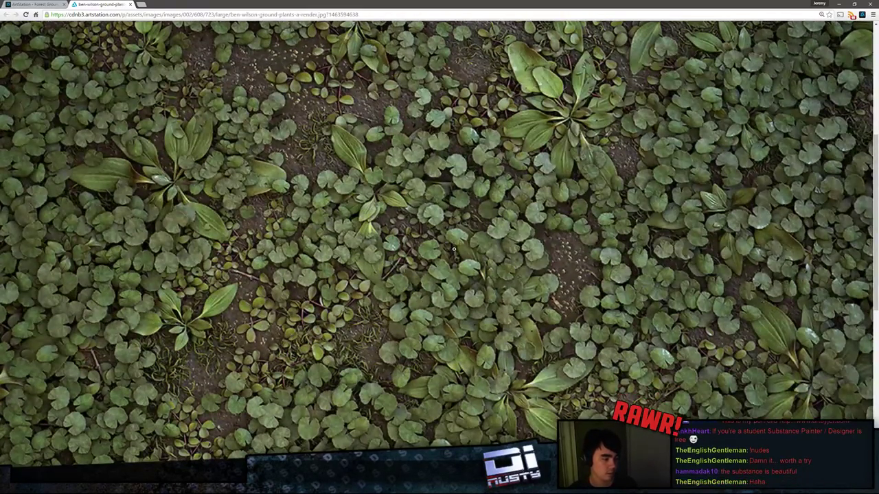
scroll(454, 249, down, 3)
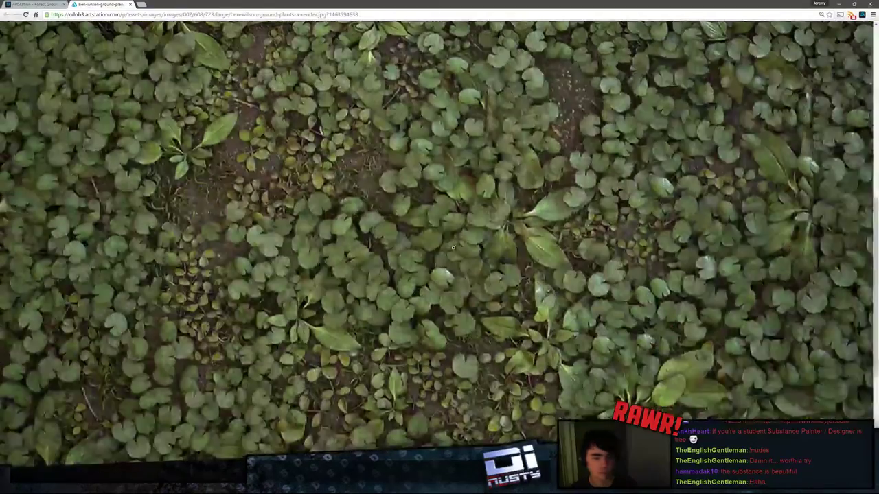
scroll(453, 284, up, 8)
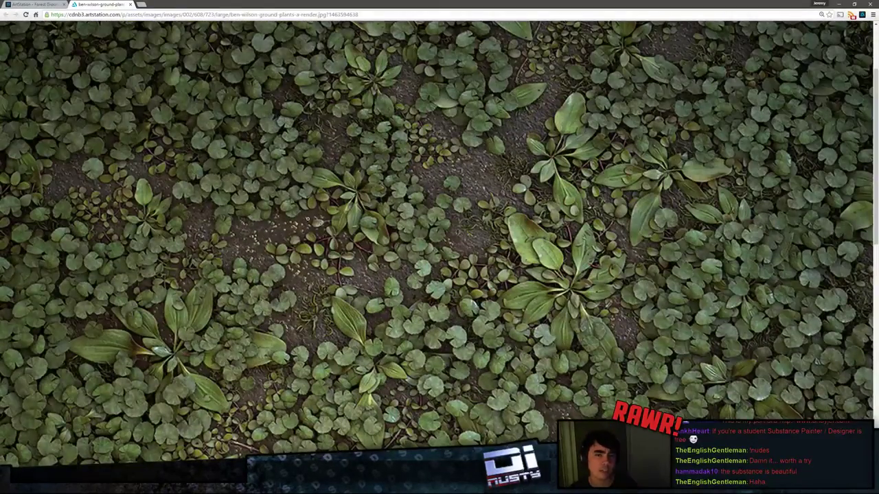
middle_click(97, 3)
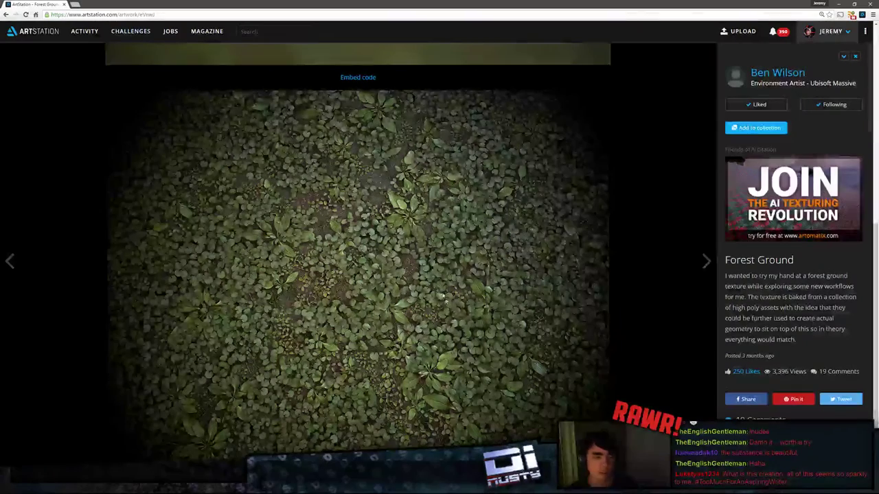
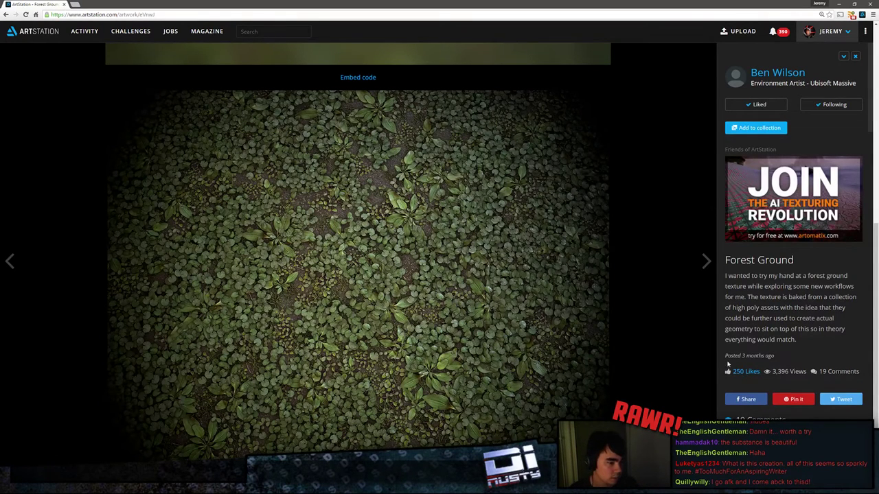
Step: Open the Forest Ground Texture Breakdown artwork from the portfolio, look through its images and copy its Gumroad link
scroll(633, 346, down, 1)
scroll(798, 368, up, 1)
click(636, 234)
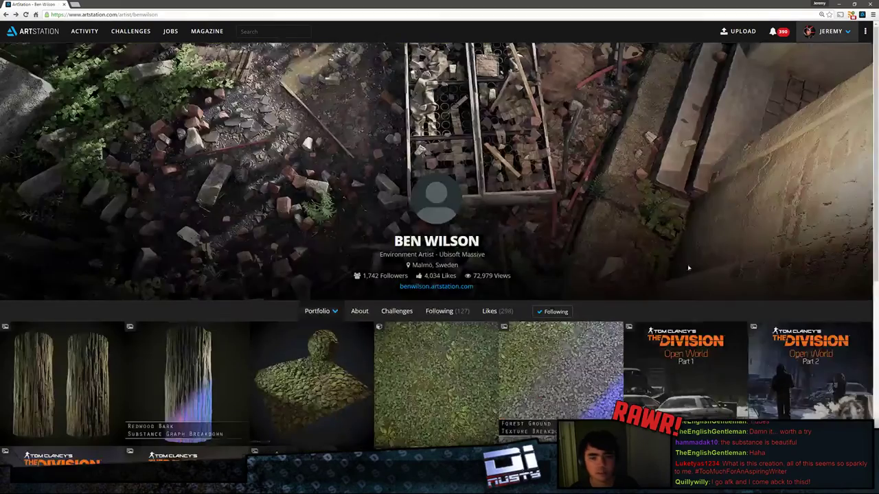
scroll(624, 306, down, 1)
scroll(627, 294, down, 1)
click(606, 302)
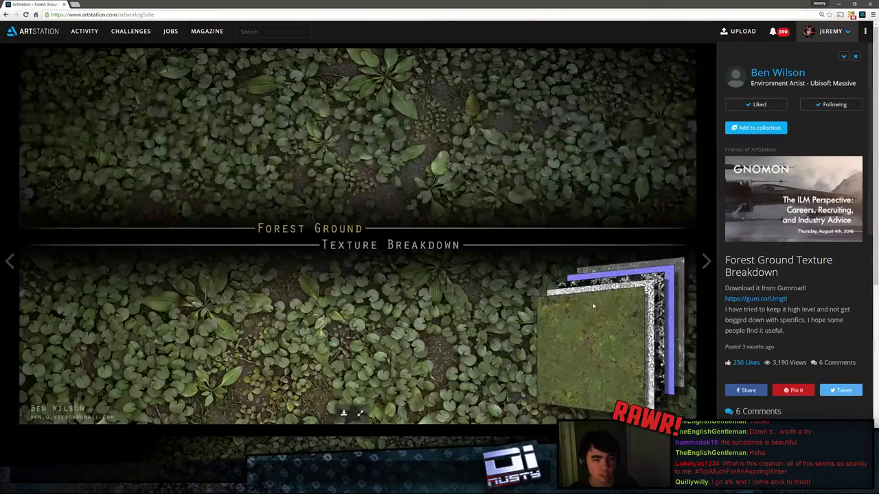
scroll(590, 313, down, 2)
scroll(590, 318, down, 3)
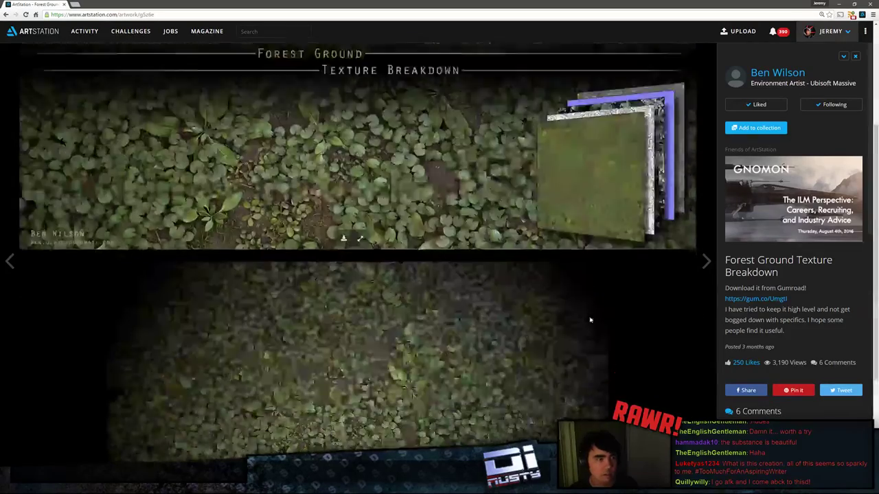
scroll(589, 318, up, 5)
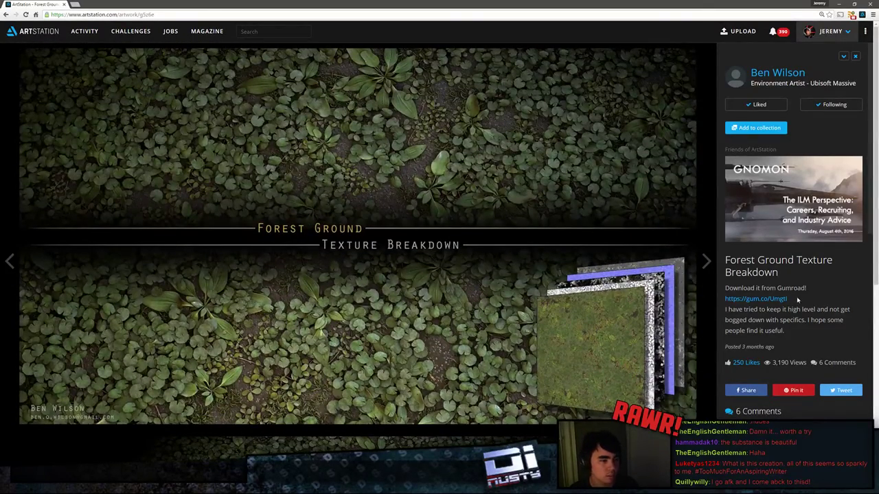
drag(788, 299, 728, 298)
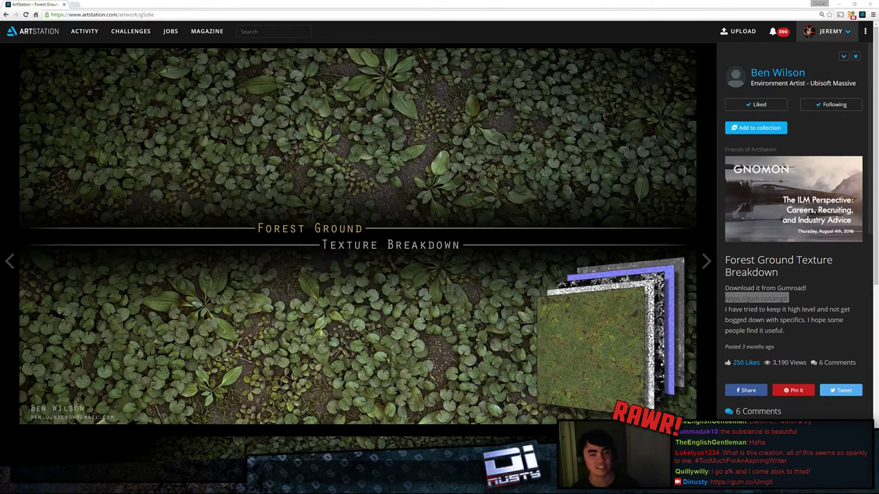
Step: Switch to MODO and close both the UV Editor window and the Untitled trunk scene
drag(351, 5, 351, 0)
click(361, 154)
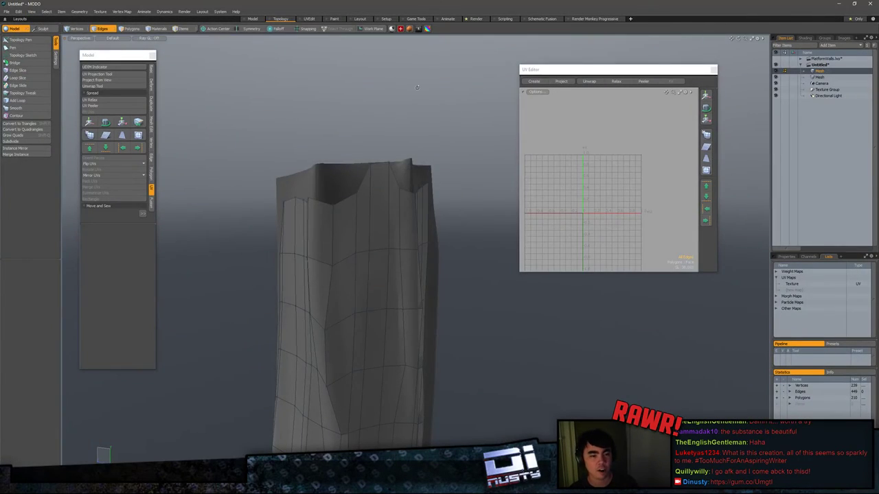
alt+drag(361, 154, 467, 193)
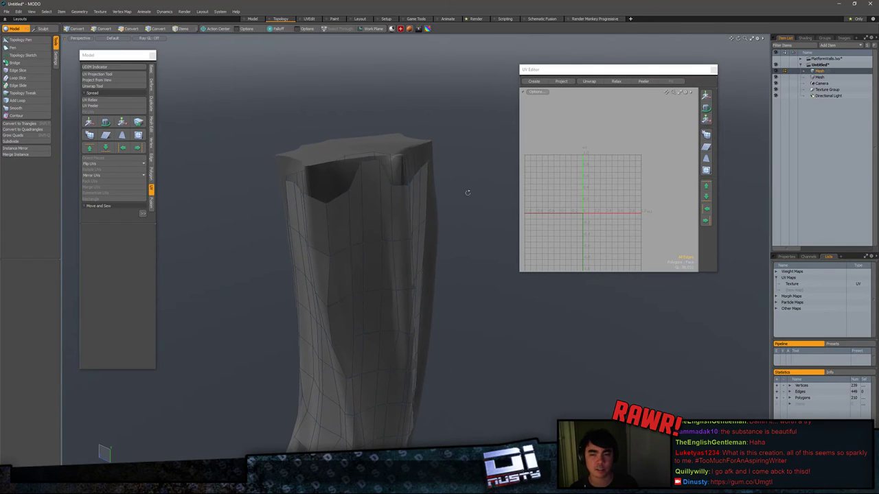
click(714, 70)
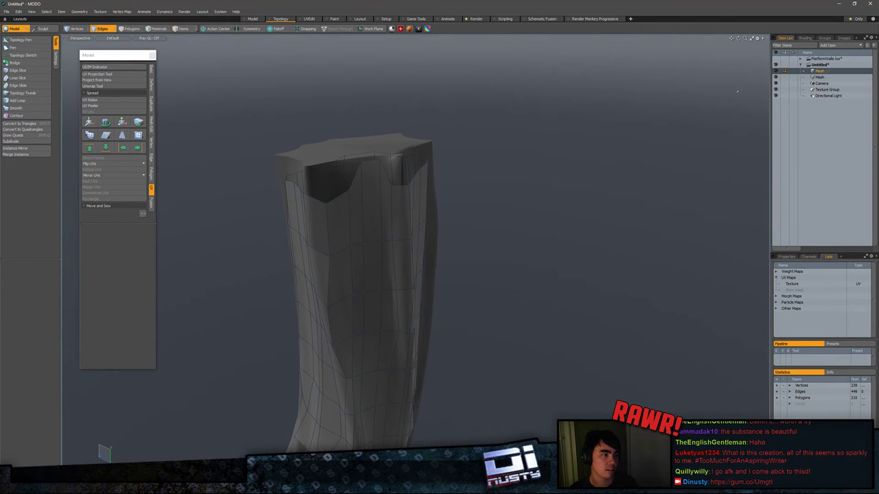
right_click(823, 69)
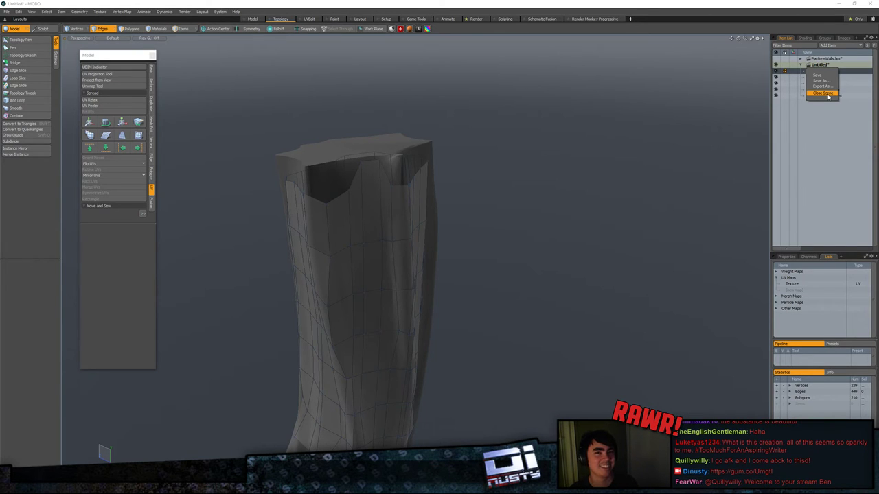
click(828, 96)
click(419, 176)
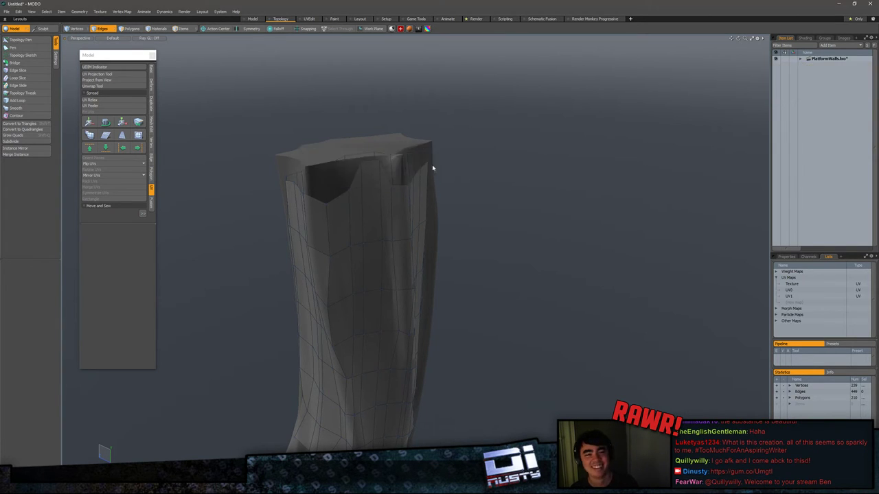
Step: Frame the PlatformWalls scene in item selection mode and switch to the Model layout to view the tree's roots
key(shift+a)
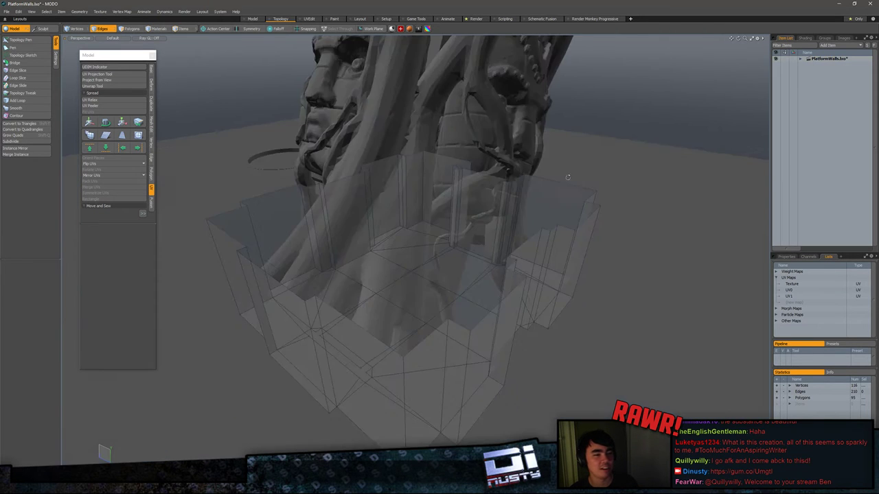
alt+drag(659, 155, 635, 238)
scroll(584, 236, down, 3)
key(5)
click(585, 244)
alt+drag(555, 163, 544, 184)
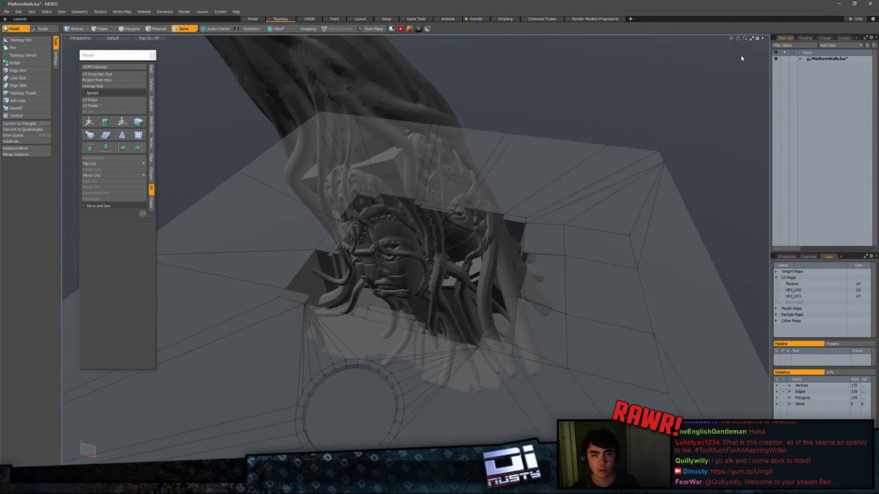
click(254, 20)
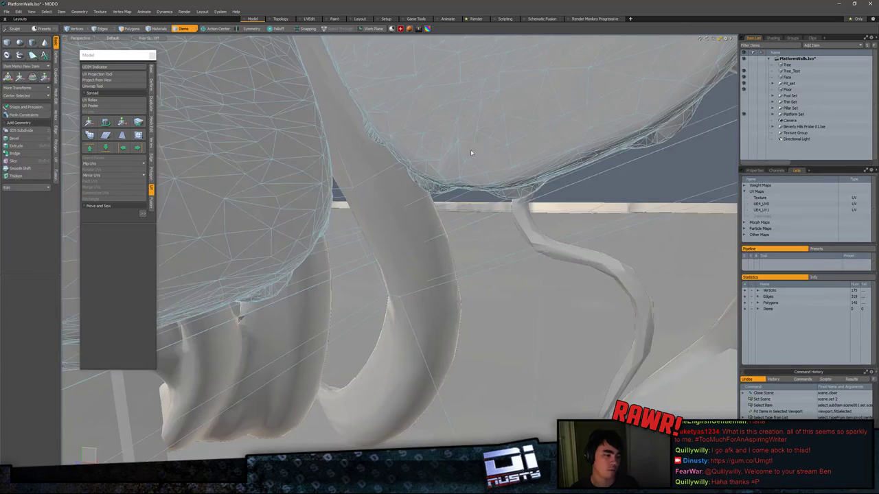
alt+drag(471, 149, 468, 207)
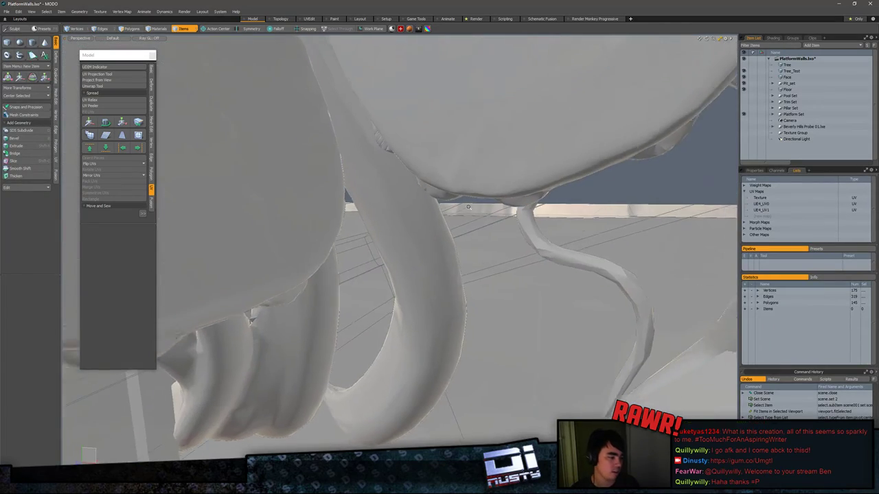
Step: Hide the Tree_Test and Face meshes to expose the pit in the platform floor
mouse_move(469, 206)
middle_down()
mouse_move(443, 208)
mouse_move(454, 204)
middle_up()
mouse_move(430, 226)
ctrl+alt+mouse_down()
mouse_move(627, 183)
mouse_move(591, 141)
mouse_move(497, 284)
mouse_move(530, 283)
ctrl+alt+mouse_up()
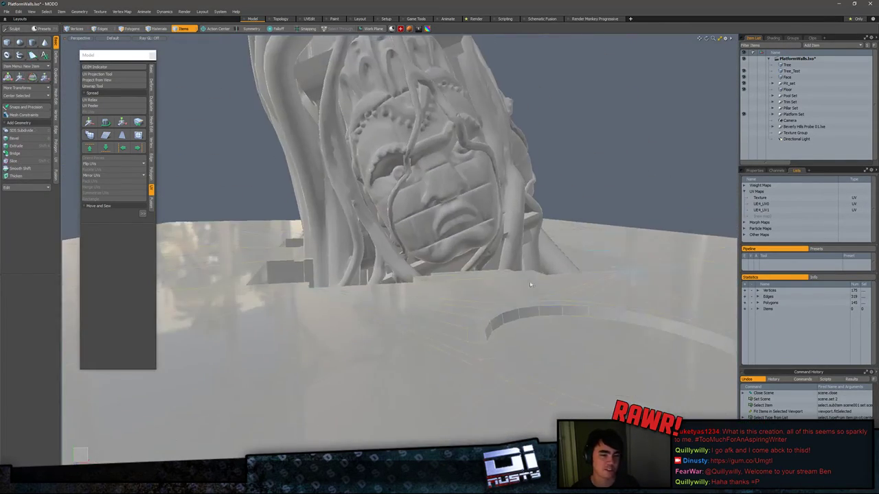
click(564, 152)
mouse_move(571, 138)
alt+mouse_down()
mouse_move(365, 251)
mouse_move(309, 250)
mouse_move(494, 258)
mouse_move(344, 250)
mouse_move(499, 226)
mouse_move(375, 240)
mouse_move(481, 234)
alt+mouse_up()
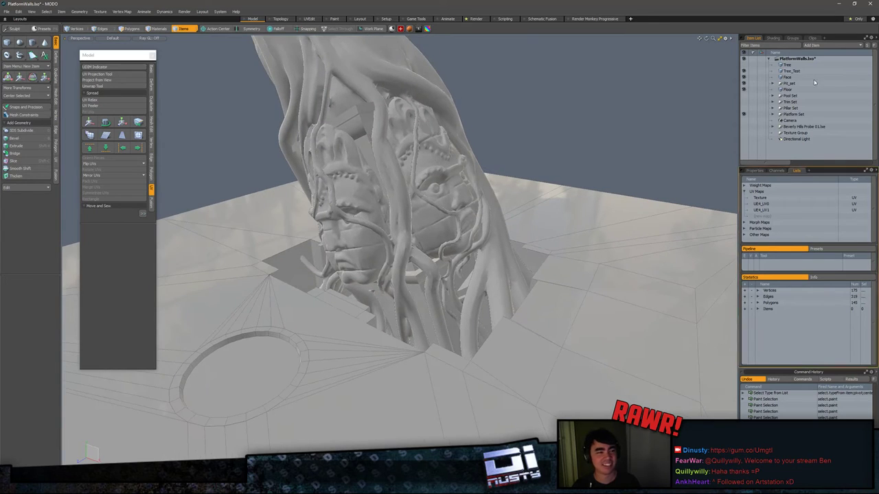
click(744, 72)
click(743, 83)
click(744, 83)
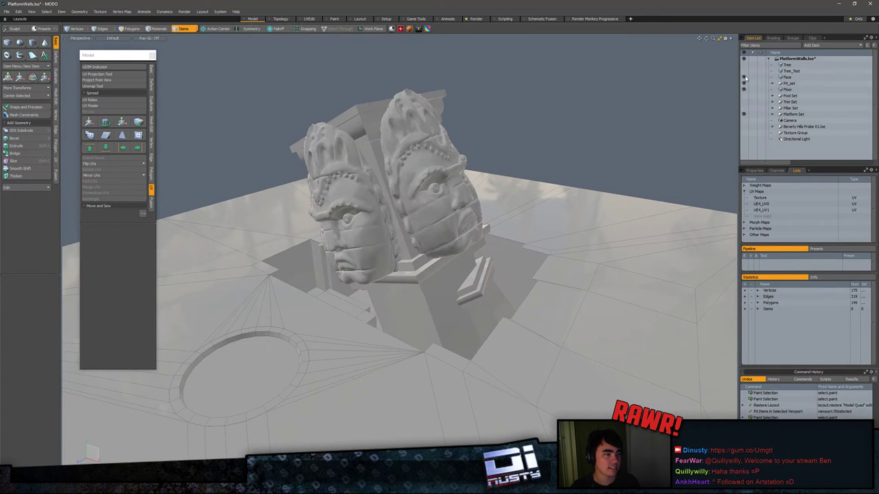
click(743, 77)
click(744, 83)
click(744, 83)
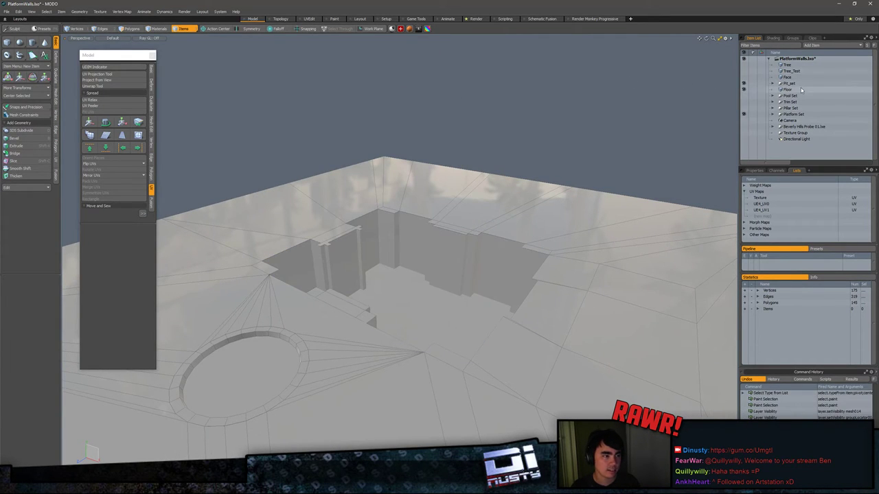
Step: Expand Pit_set and hide its Pit mesh along with the Floor mesh
click(772, 88)
click(772, 84)
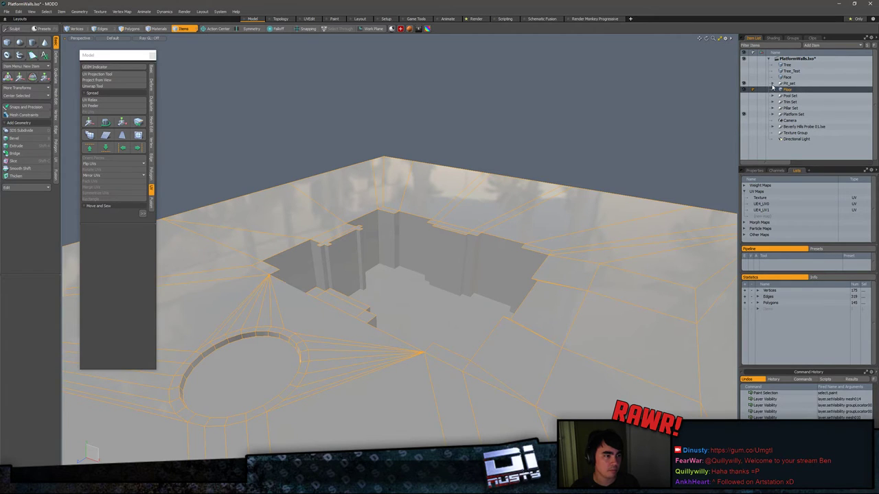
click(772, 83)
click(772, 84)
click(773, 84)
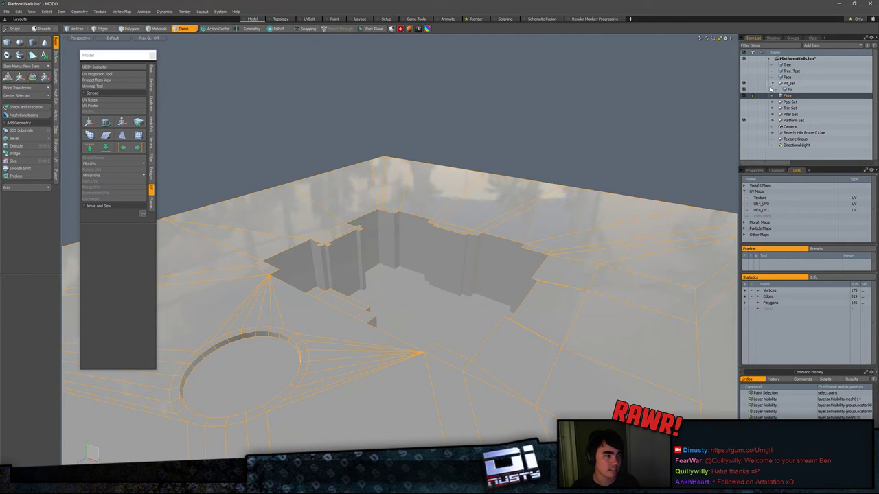
click(744, 92)
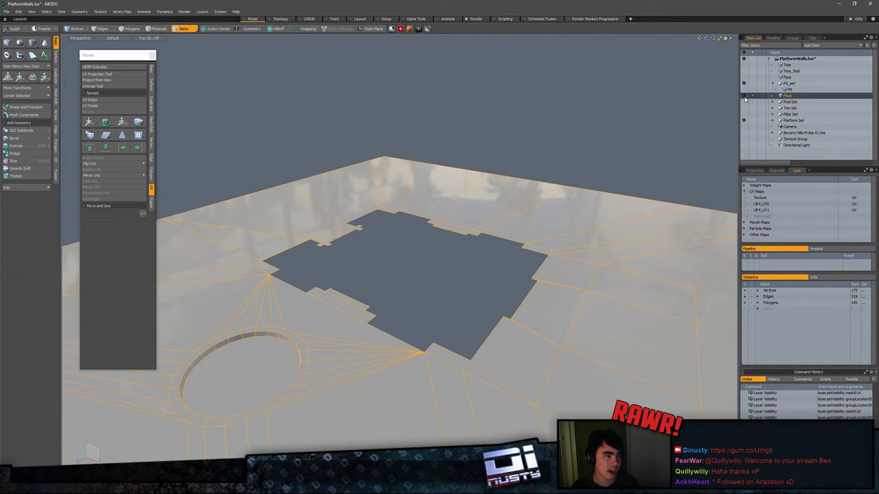
click(744, 96)
click(776, 115)
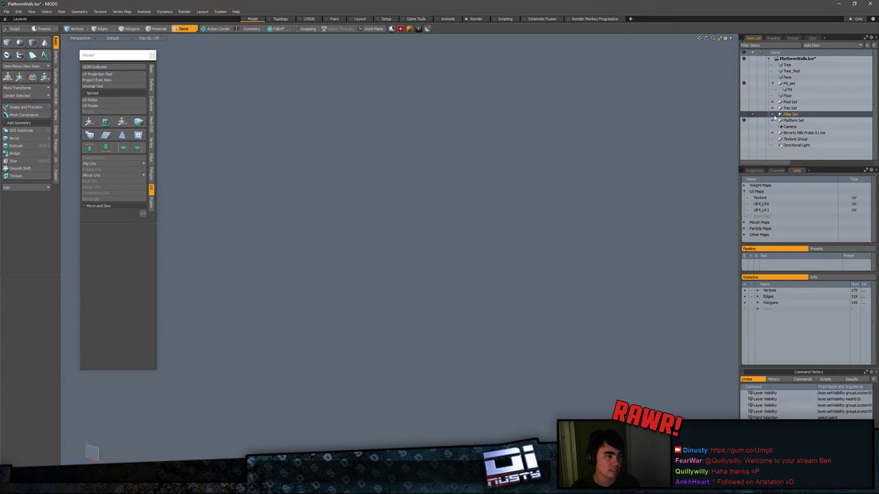
click(746, 111)
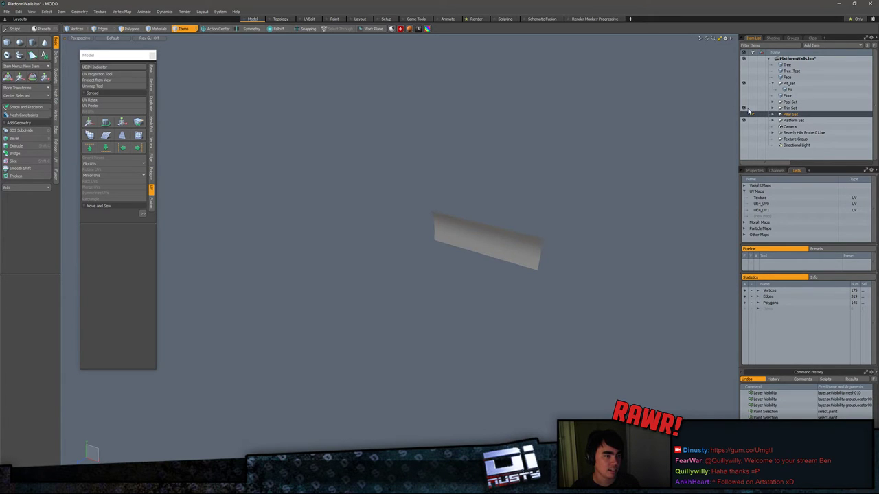
click(744, 108)
Step: Expand the Platform Set, show its 5 m high-poly straight platform wall and view the ornamented front
click(778, 121)
click(772, 121)
scroll(772, 121, down, 5)
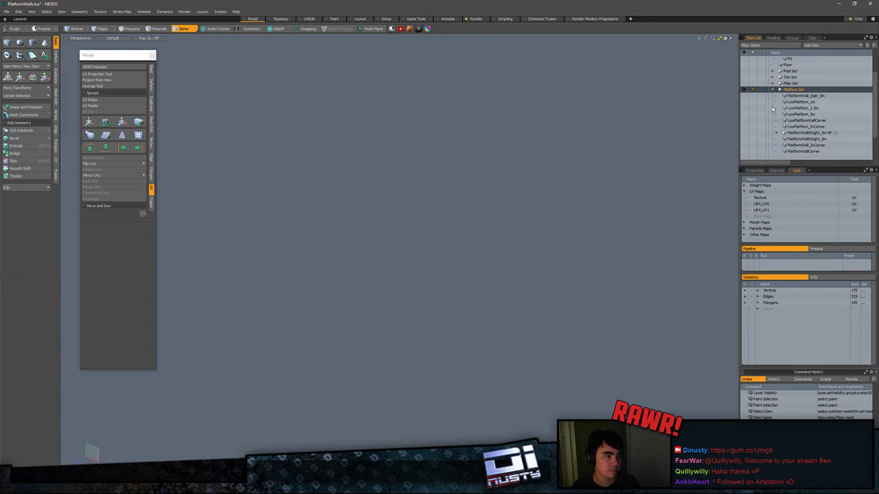
click(745, 133)
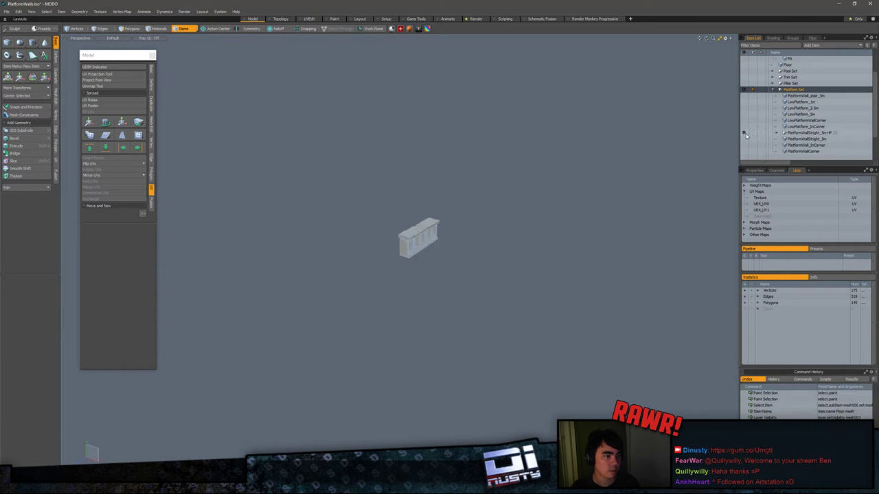
scroll(518, 250, up, 8)
alt+drag(518, 249, 477, 228)
click(489, 182)
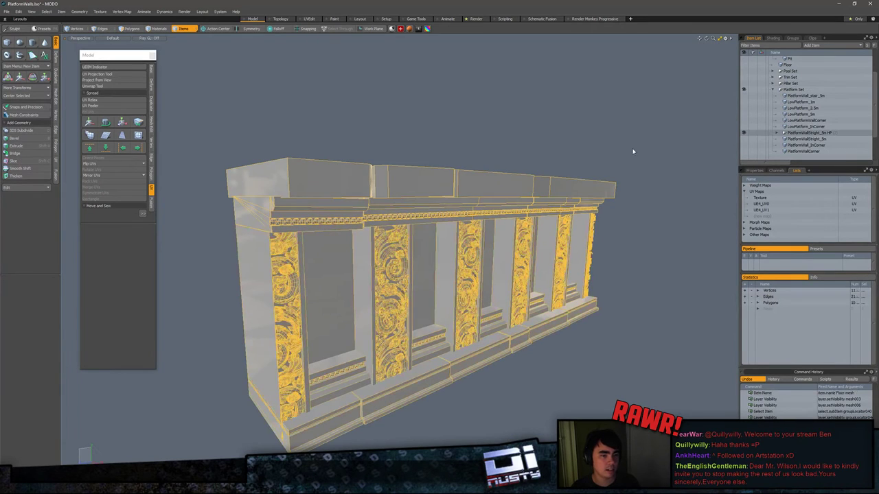
Step: Show the low-poly 5 m straight wall and hide the high-poly wall's Side_Detail mesh
click(776, 133)
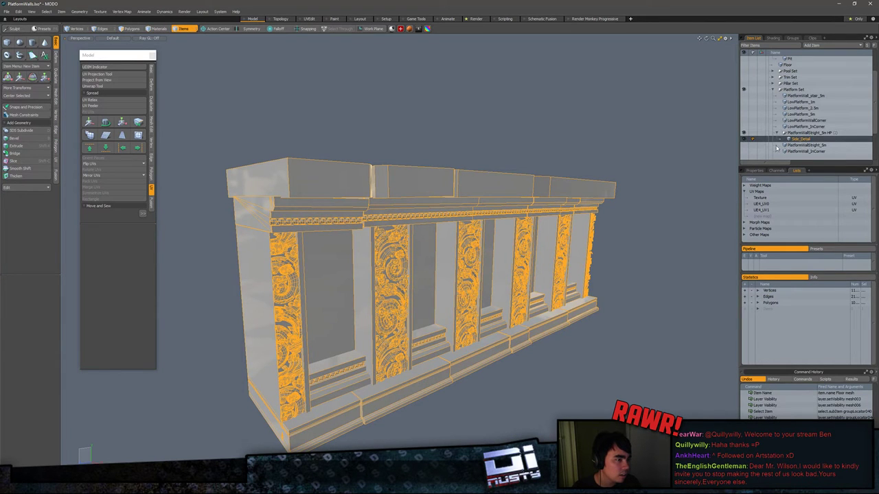
click(744, 146)
click(744, 140)
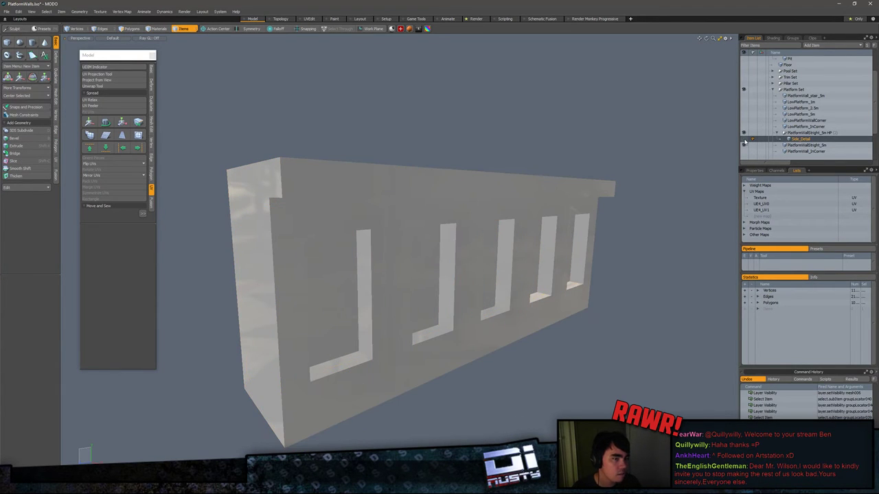
Step: Turn on the wireframe and vertex display to show the low-poly straight wall's topology
alt+drag(694, 146, 601, 179)
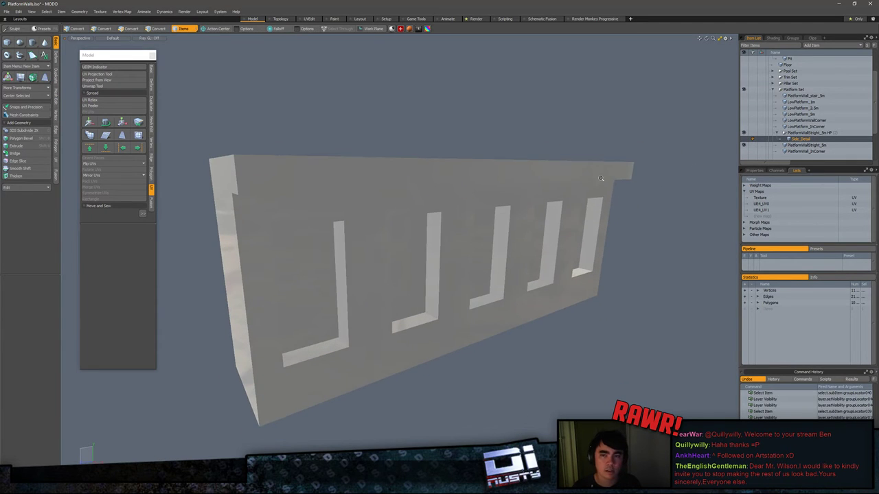
key(ctrl+3)
key(ctrl+3)
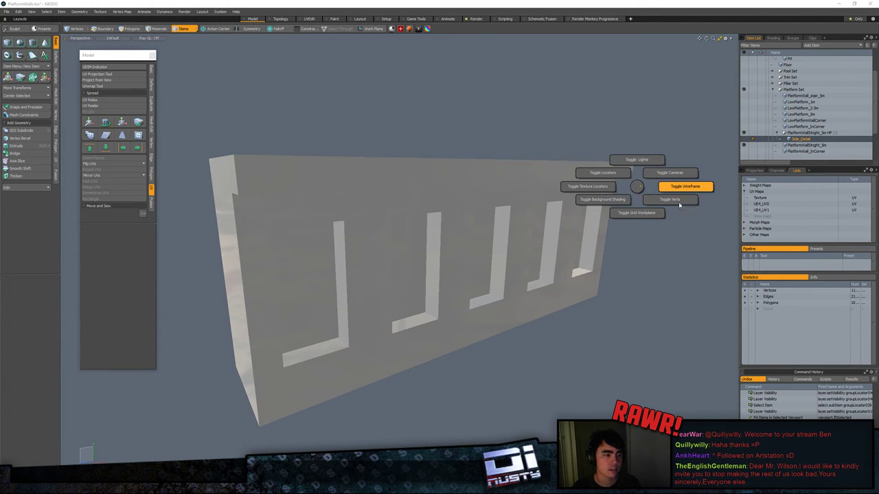
click(674, 207)
click(501, 210)
click(518, 141)
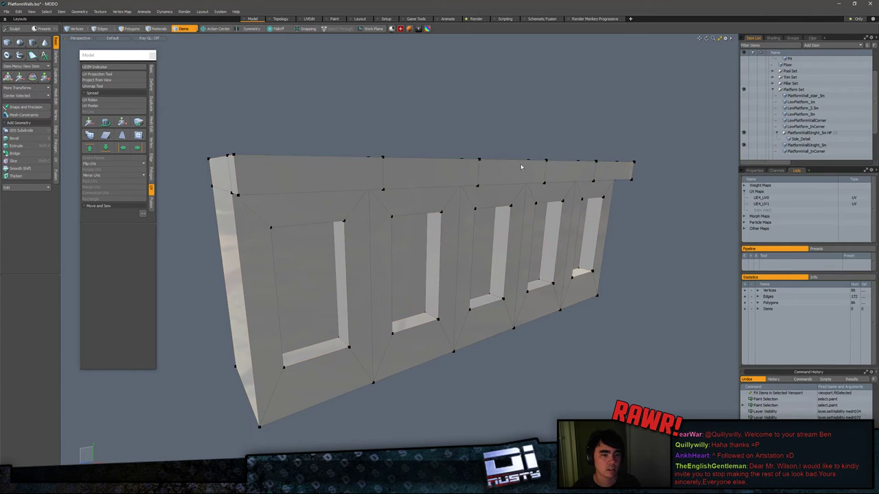
Step: Show the PlatformWall_InCorner mesh together with the low-poly straight wall and hide the high-poly straight wall
click(790, 147)
click(744, 151)
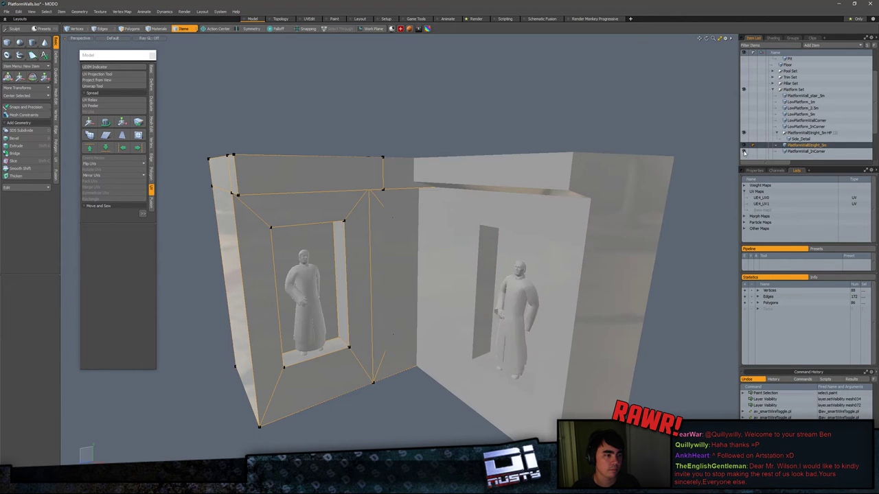
click(790, 152)
alt+drag(561, 170, 640, 191)
click(608, 162)
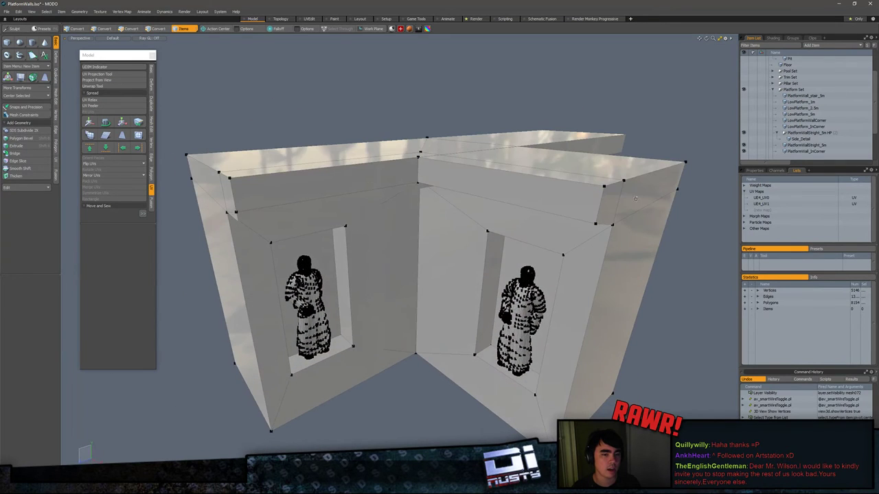
click(743, 133)
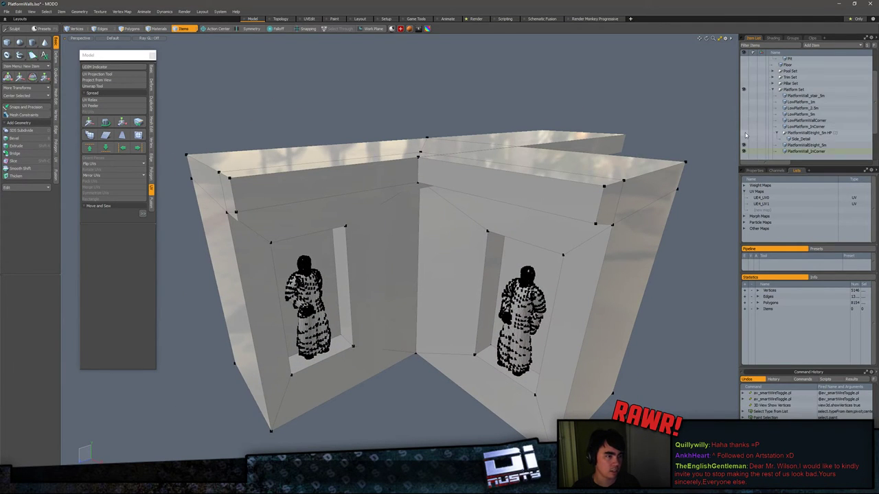
Step: Open the recent corners.lxo scene from the temple's lunch work folder and close the PlatformWalls.lxo scene
click(6, 11)
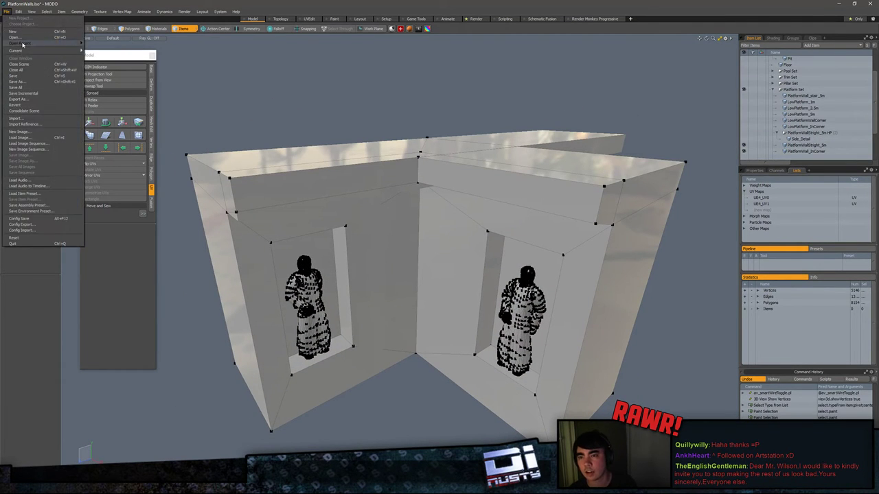
mouse_move(48, 45)
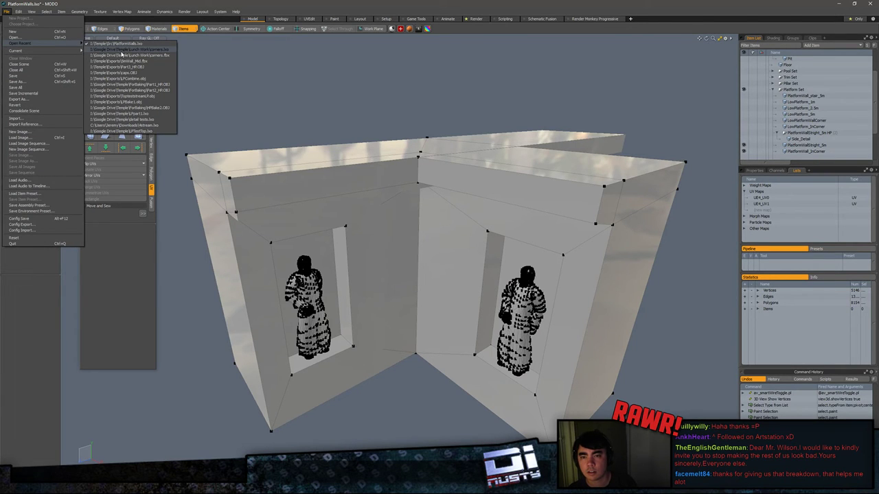
click(122, 51)
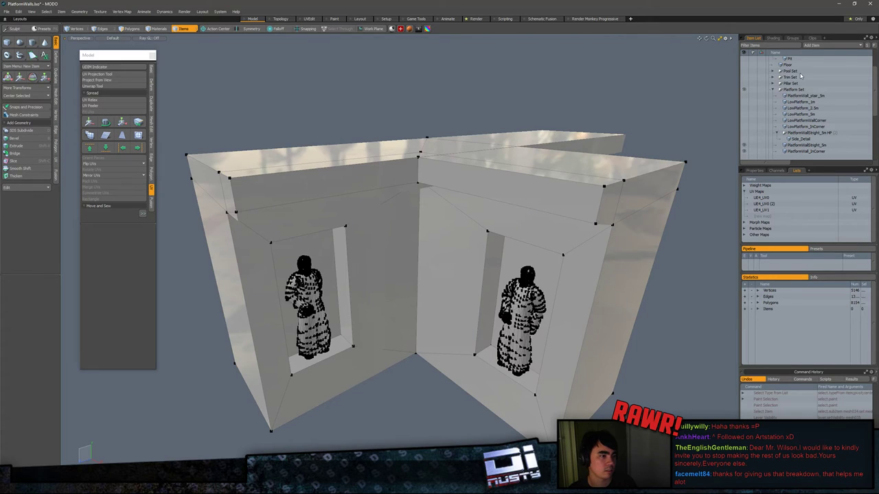
scroll(797, 70, up, 3)
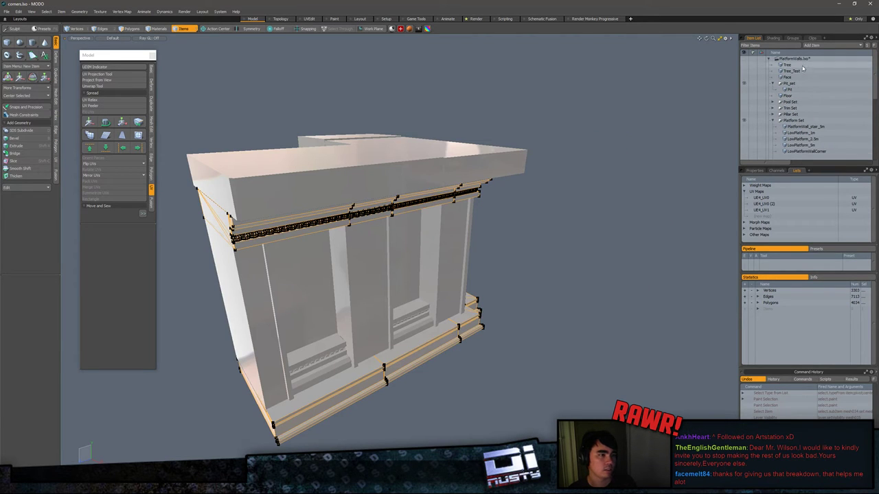
right_click(806, 61)
click(813, 86)
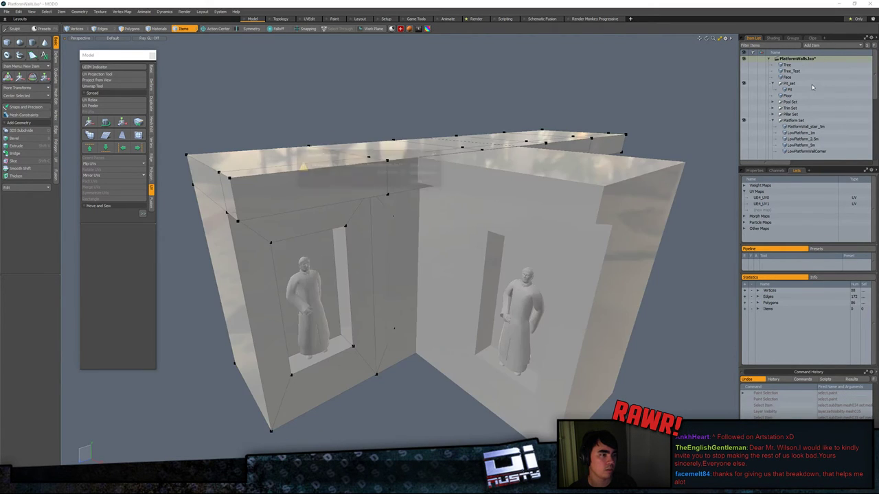
click(421, 174)
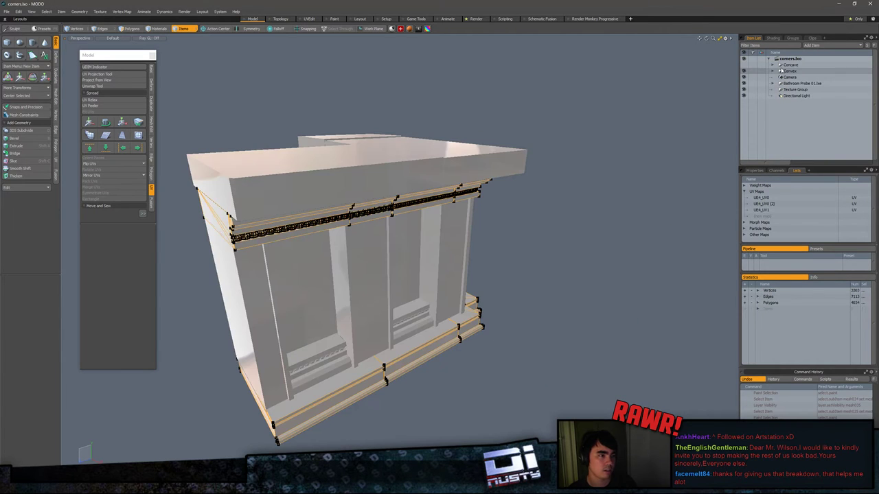
Step: Hide the Concave group and view the Convex corner's upper trim up close
alt+drag(584, 220, 361, 187)
click(626, 102)
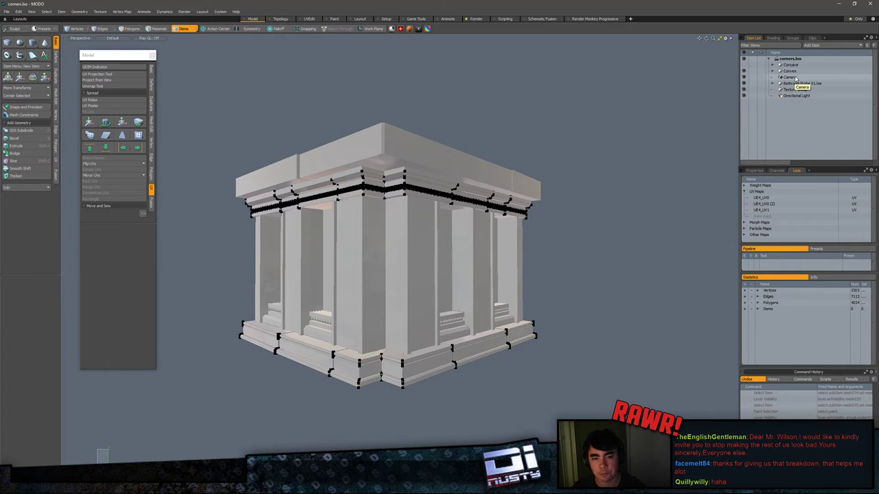
alt+drag(439, 227, 608, 213)
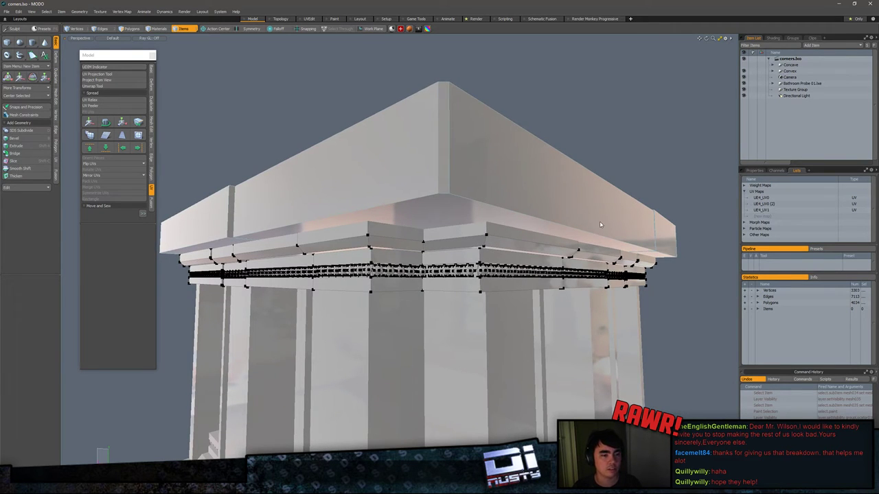
Step: Open the UV Editor and compare the UE4_UV0, UE4_UV0 (2) and UE4_UV1 maps
double_click(769, 198)
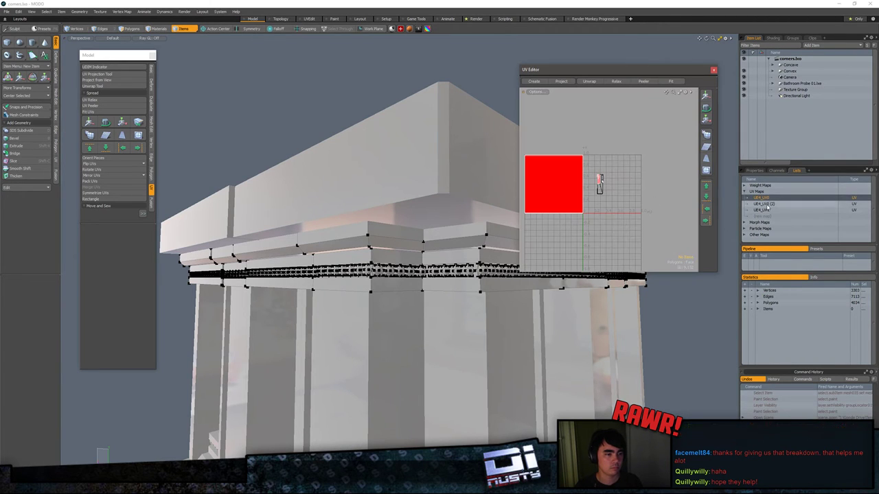
click(769, 204)
click(769, 210)
click(773, 204)
click(772, 199)
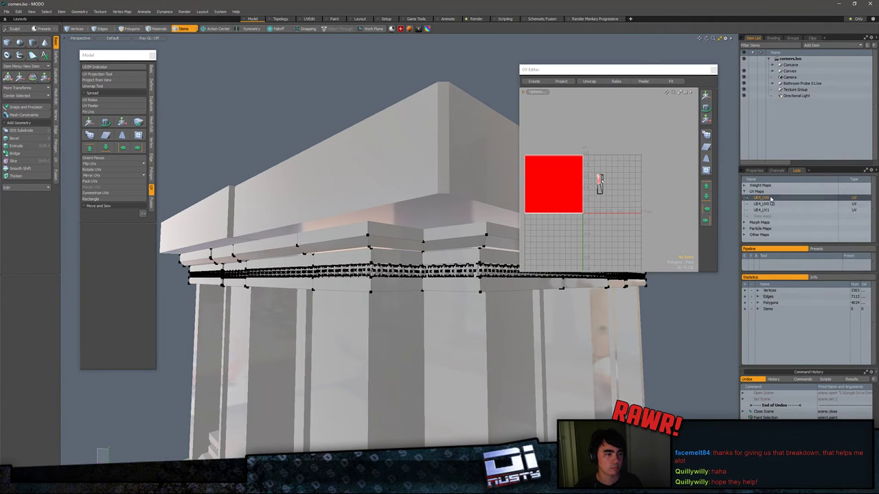
Step: Delete the UE4_UV0 and UE4_UV1 maps, keeping UE4_UV0 (2), and close the UV Editor
key(Delete)
key(Return)
click(763, 204)
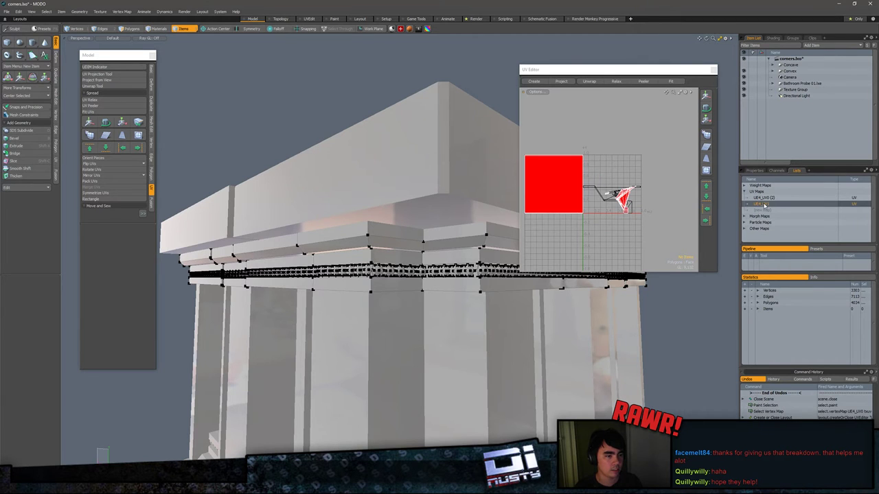
key(Delete)
key(Return)
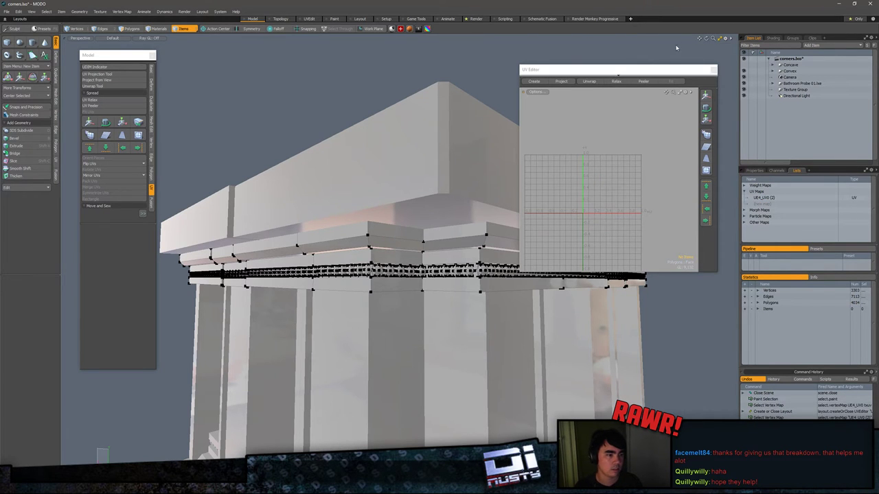
click(714, 70)
Step: Examine the whole Convex corner wall, including its columns, trim and base, from different angles
alt+drag(622, 82, 579, 95)
click(528, 211)
ctrl+alt+drag(527, 211, 550, 153)
click(573, 113)
alt+drag(573, 113, 491, 147)
scroll(550, 98, down, 4)
click(423, 192)
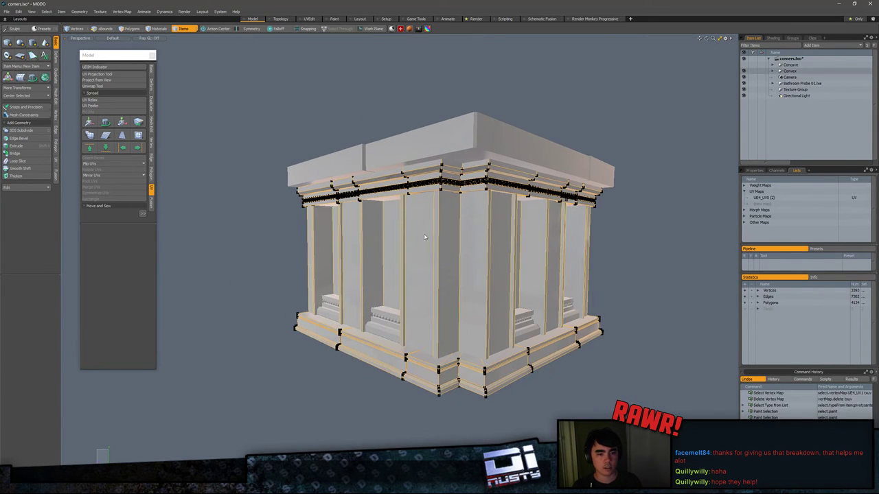
Step: Lasso the cornice corner polygons on the Convex building's meshes and copy them
shift+click(389, 334)
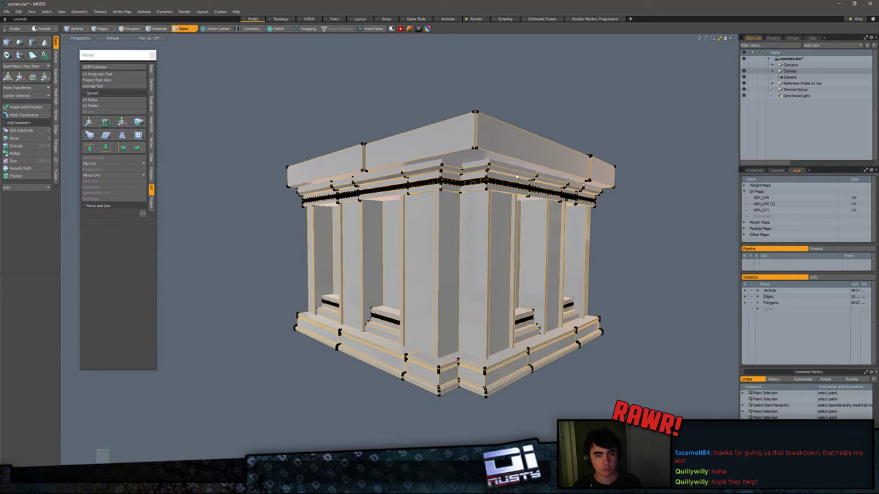
key(3)
mouse_move(434, 52)
right_down()
mouse_move(661, 47)
mouse_move(646, 50)
right_up()
click(642, 167)
alt+drag(642, 167, 600, 180)
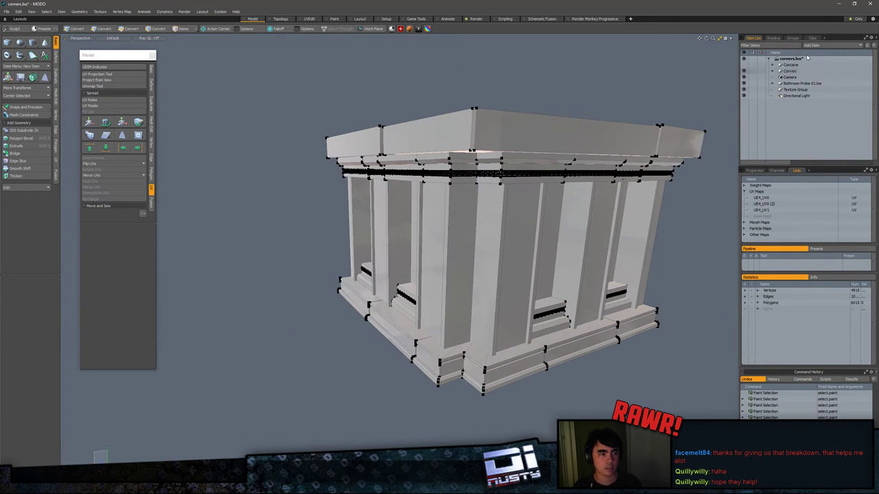
Step: Hide the Convex group and make the Concave group and its meshes visible
click(773, 65)
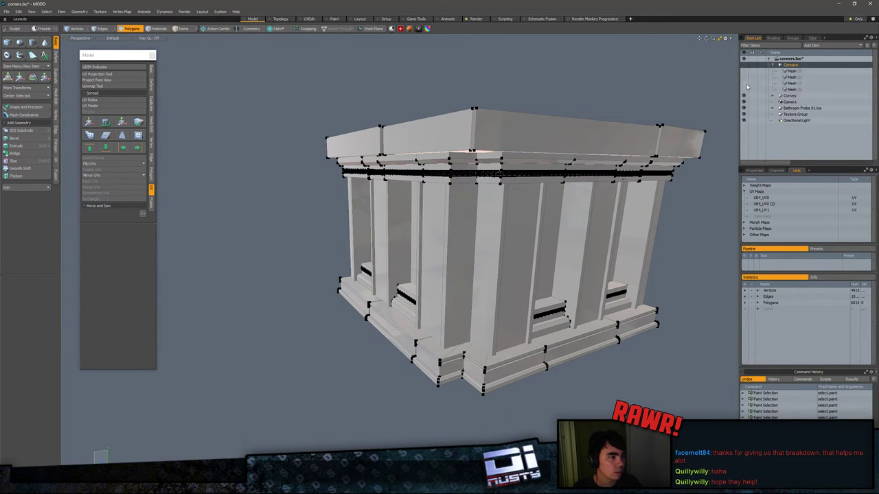
click(743, 97)
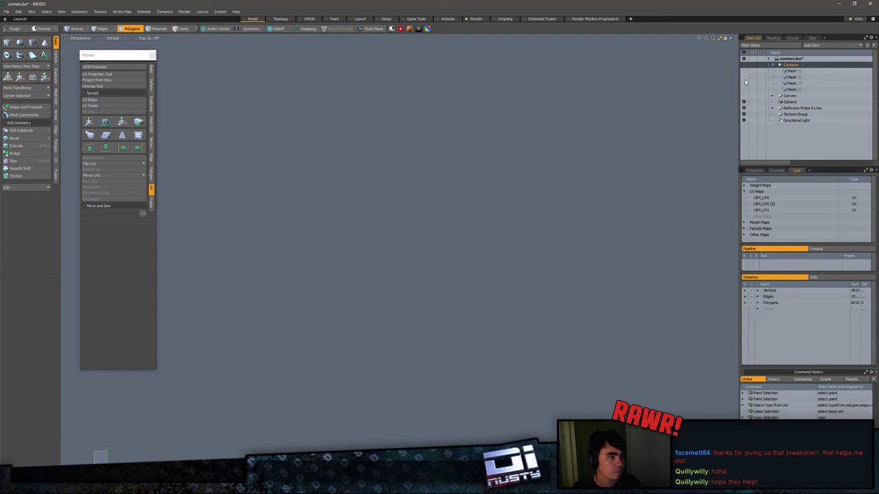
click(790, 77)
click(745, 66)
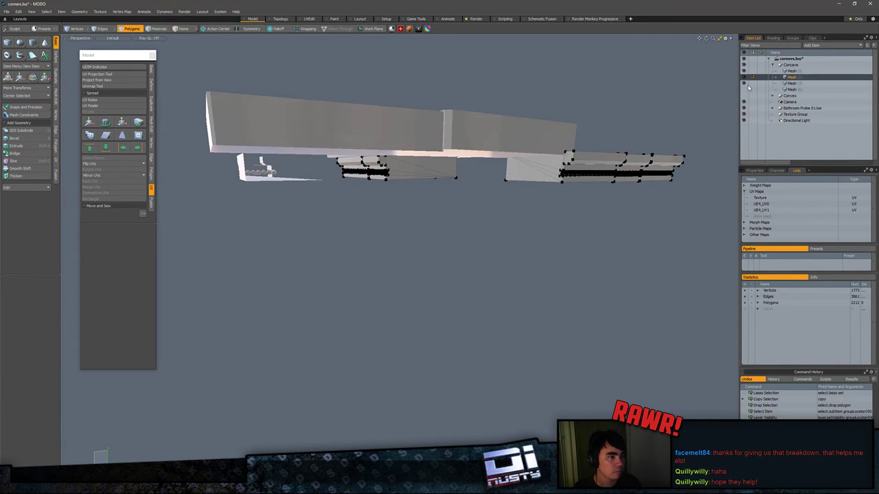
alt+drag(491, 171, 656, 241)
click(744, 90)
Step: Select the mesh holding the L-shaped cornice block in the Concave group and frame it
alt+drag(584, 190, 512, 213)
key(5)
click(439, 201)
key(3)
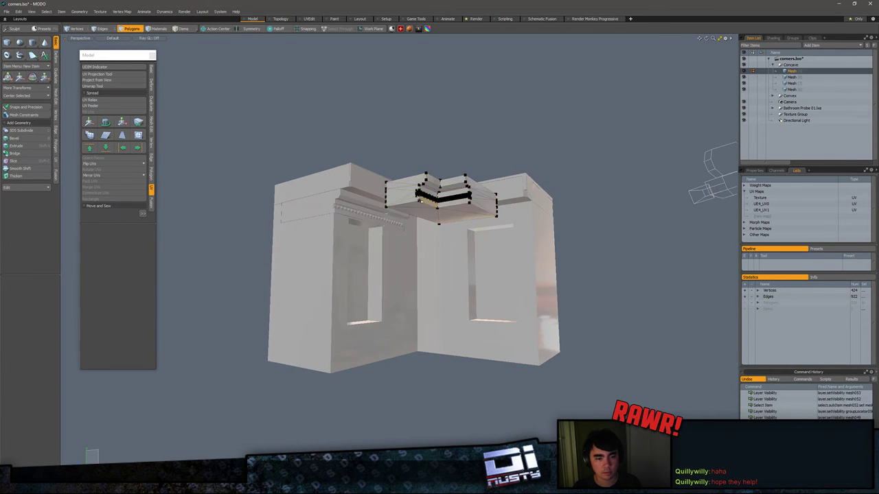
double_click(439, 206)
key(shift+a)
mouse_move(439, 206)
alt+mouse_down()
mouse_move(410, 253)
mouse_move(474, 258)
mouse_move(528, 296)
mouse_move(566, 344)
mouse_move(538, 331)
alt+mouse_up()
Step: Turn off the vertex display and lasso around the L-shaped cornice block's vertices from above
key(ctrl+3)
click(443, 270)
alt+shift+drag(408, 200, 404, 261)
key(1)
middle_drag(354, 201, 614, 241)
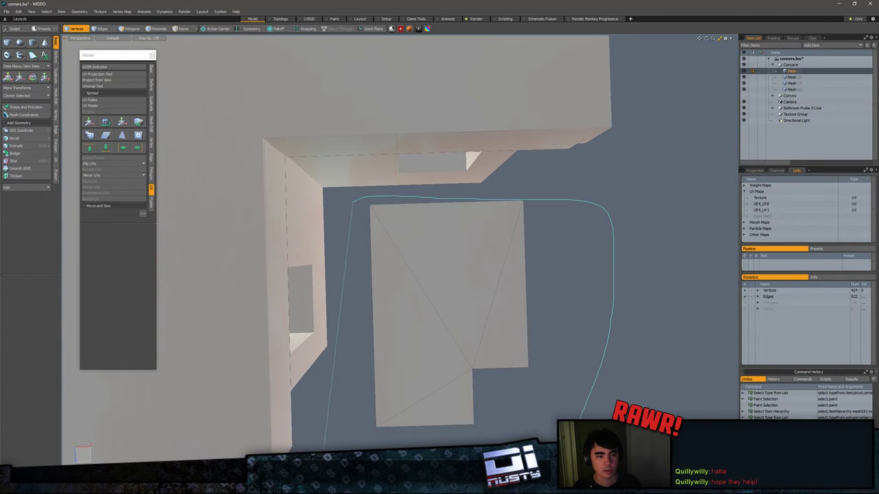
middle_drag(322, 459, 322, 453)
mouse_move(440, 368)
alt+mouse_down()
mouse_move(461, 369)
mouse_move(474, 396)
mouse_move(462, 338)
mouse_move(476, 369)
mouse_move(492, 362)
mouse_move(448, 323)
mouse_move(453, 339)
mouse_move(432, 336)
alt+mouse_up()
Step: Delete the two rear side faces of the L-shaped cornice block
key(2)
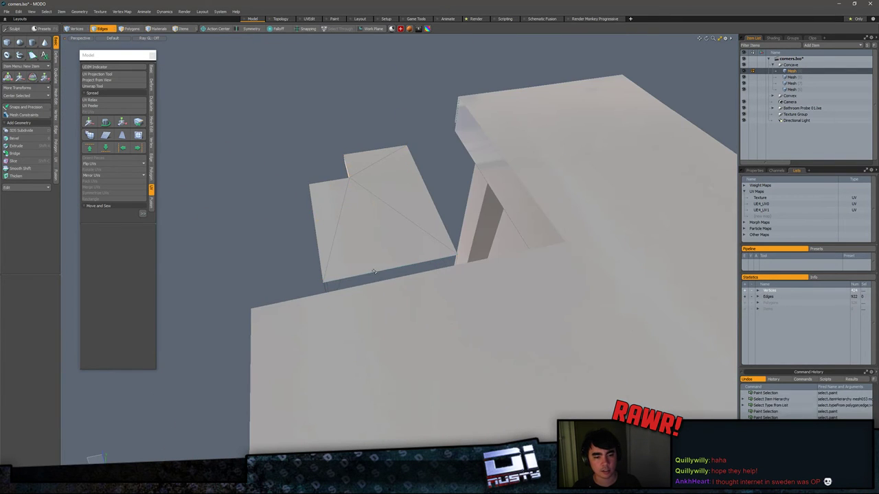
click(374, 271)
shift+click(439, 218)
alt+drag(439, 219, 715, 268)
key(3)
click(419, 325)
alt+drag(422, 326, 489, 324)
key(Delete)
click(344, 326)
alt+drag(344, 326, 434, 313)
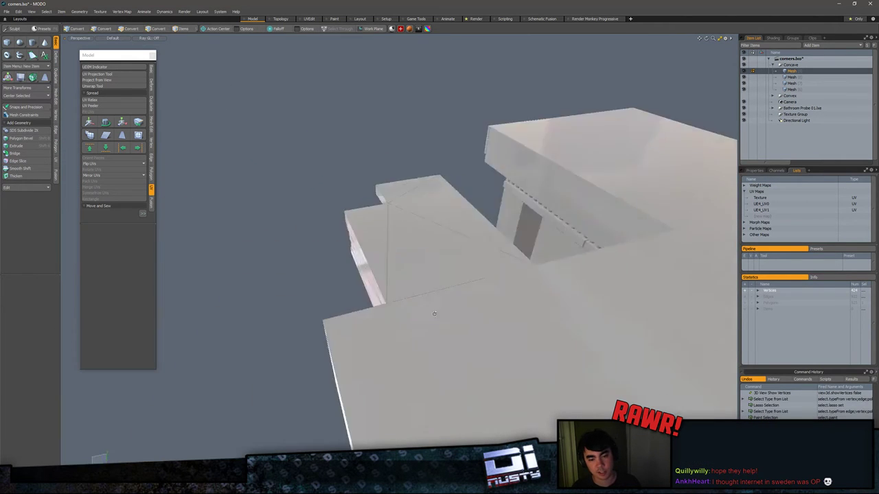
middle_drag(434, 313, 525, 316)
alt+drag(525, 318, 530, 315)
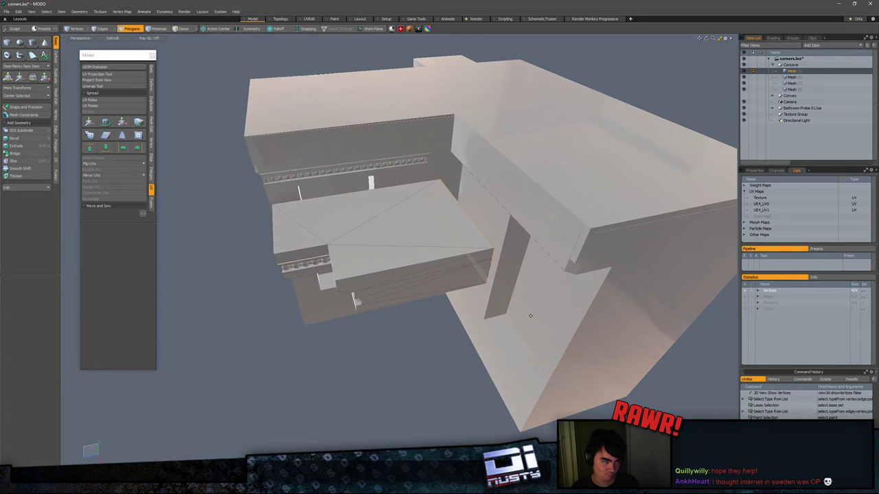
key(shift+a)
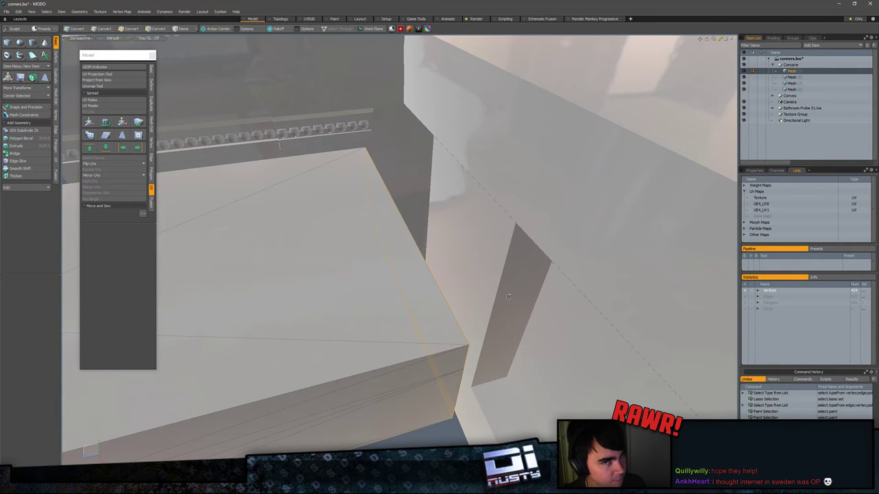
alt+drag(508, 297, 428, 348)
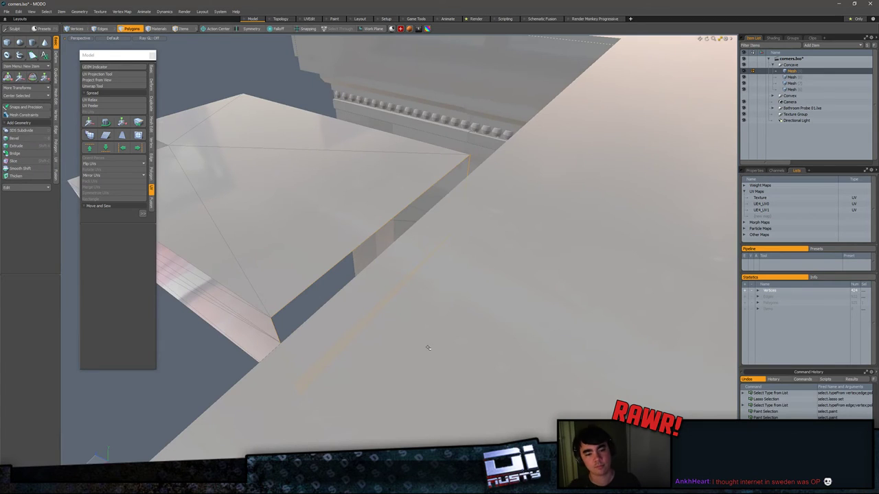
Step: Close the opened rear of the cornice block using its border edge loop and its two rear corner vertices
key(2)
double_click(311, 283)
alt+drag(313, 283, 347, 270)
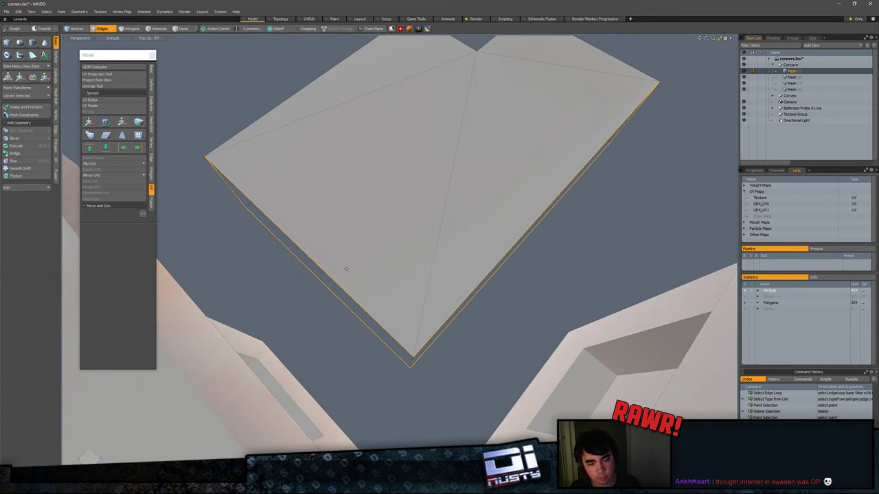
key(1)
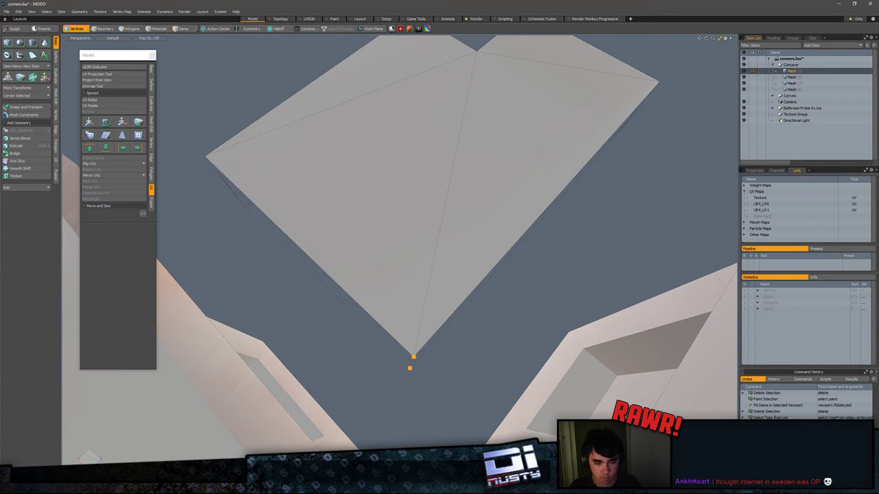
key(Home)
click(442, 343)
alt+drag(442, 343, 447, 153)
Step: Select all polygons of the L-shaped cornice block, including its beads
key(3)
click(381, 196)
alt+drag(381, 197, 318, 304)
key(5)
click(405, 204)
key(3)
double_click(414, 277)
scroll(448, 302, down, 4)
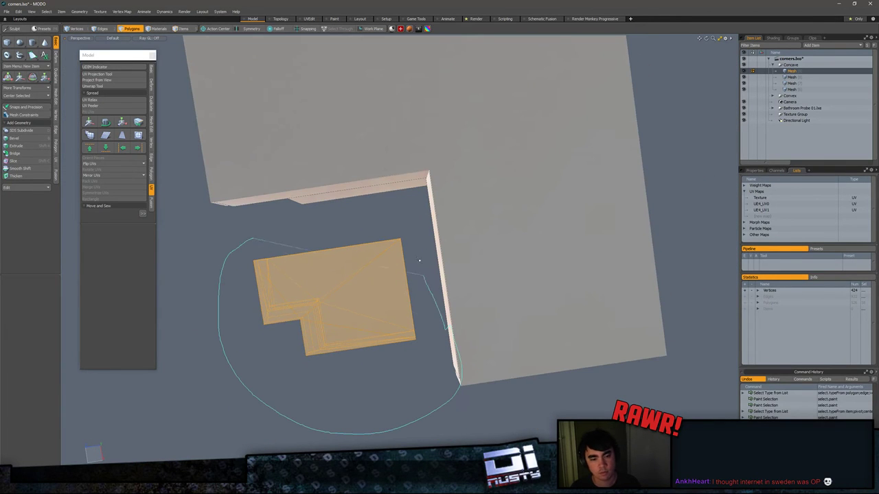
middle_drag(419, 261, 414, 250)
Step: Move the cornice block into the inner corner of the concave walls, about -888 mm in X and -1.11 m in Z
mouse_move(420, 275)
alt+mouse_down()
mouse_move(463, 216)
mouse_move(461, 303)
mouse_move(460, 204)
mouse_move(459, 214)
alt+mouse_up()
scroll(461, 268, up, 3)
mouse_move(462, 269)
alt+mouse_down()
mouse_move(461, 281)
mouse_move(460, 271)
alt+mouse_up()
key(w)
drag(238, 161, 405, 351)
key(shift+a)
alt+shift+drag(298, 335, 440, 240)
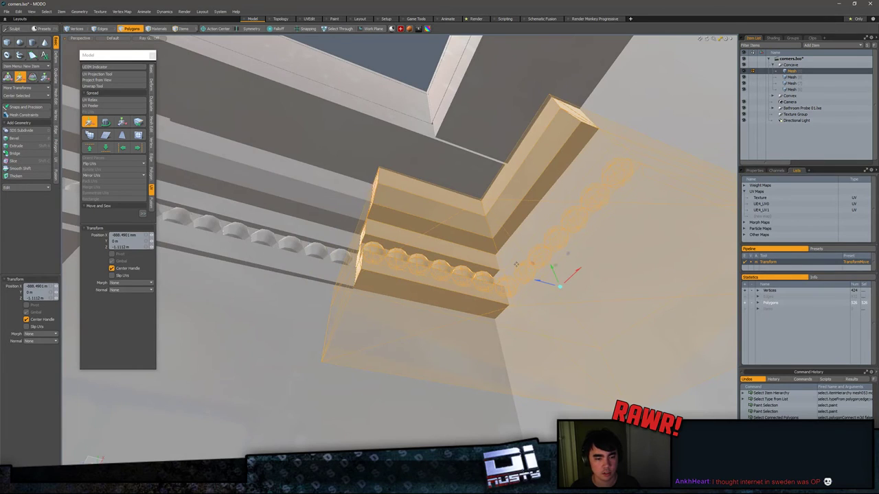
Step: Adjust the cornice block's move to about -938 mm in X and -1.09 m in Z to line up with the wall moulding
mouse_move(543, 286)
mouse_down()
mouse_move(513, 278)
mouse_move(576, 294)
mouse_move(534, 280)
mouse_up()
alt+drag(534, 281, 629, 302)
middle_drag(629, 301, 591, 255)
alt+drag(595, 258, 456, 243)
scroll(508, 257, up, 5)
middle_drag(456, 242, 412, 307)
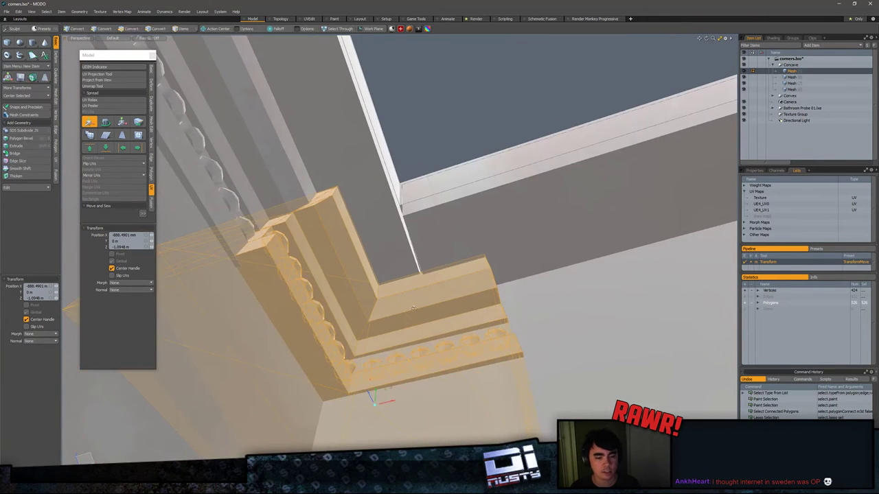
drag(391, 401, 370, 408)
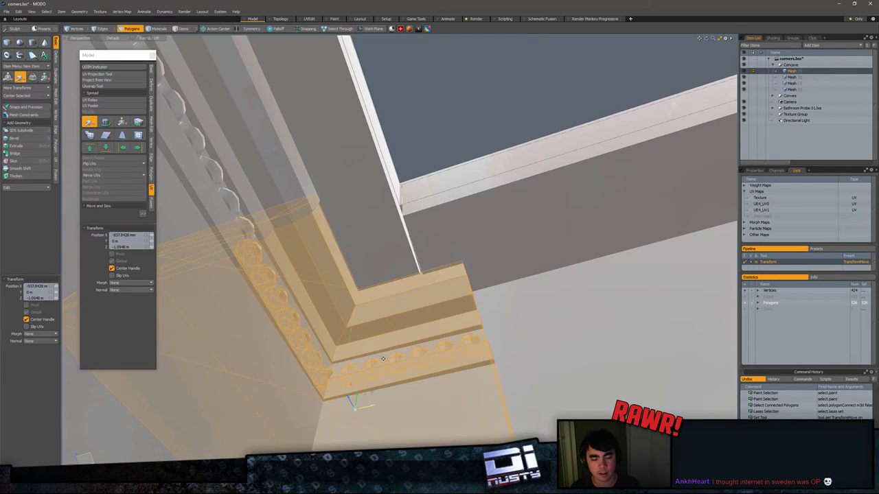
alt+drag(383, 359, 294, 329)
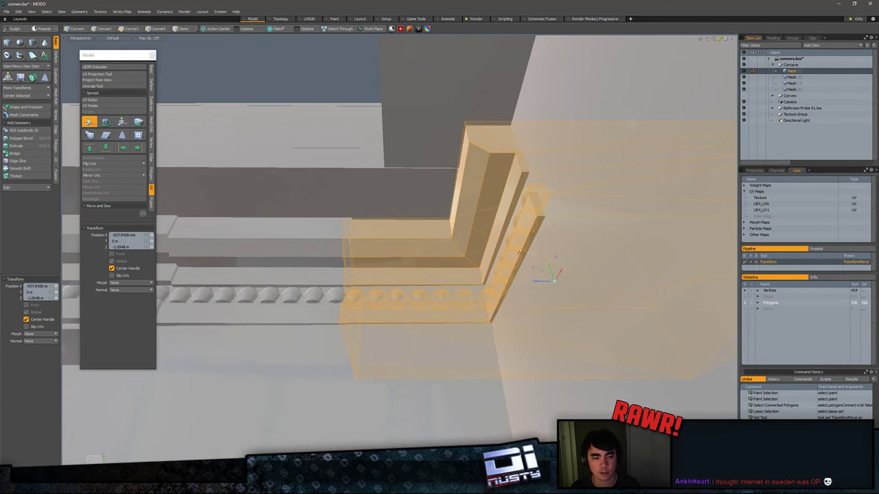
Step: Fine-tune the corner block against the straight cornice, ending at about -933 mm in X and -1.09 m in Z
drag(540, 283, 548, 282)
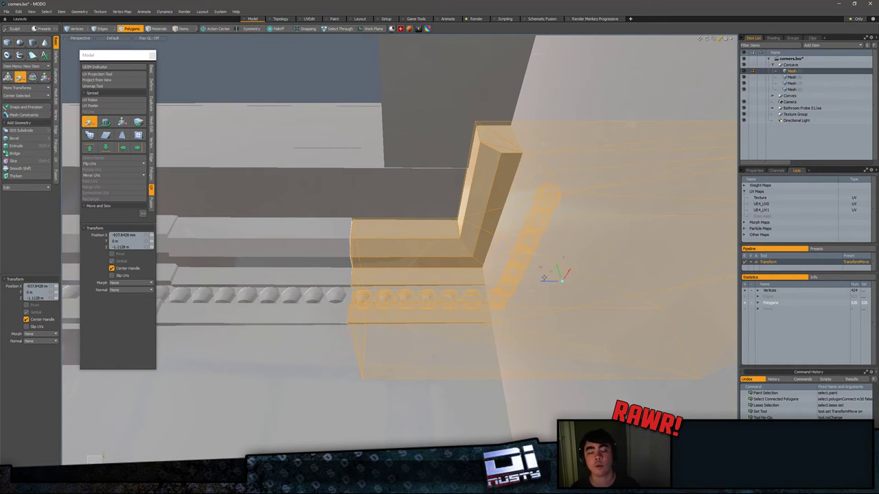
alt+drag(341, 244, 313, 242)
drag(535, 283, 526, 284)
drag(523, 285, 534, 285)
mouse_move(475, 285)
alt+mouse_down()
mouse_move(439, 306)
mouse_move(488, 320)
mouse_move(553, 291)
mouse_move(497, 267)
mouse_move(489, 277)
alt+mouse_up()
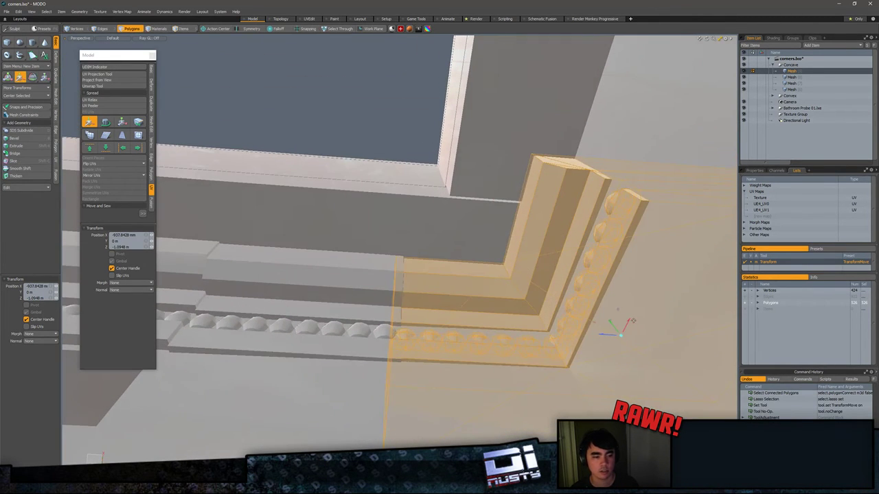
key(shift+a)
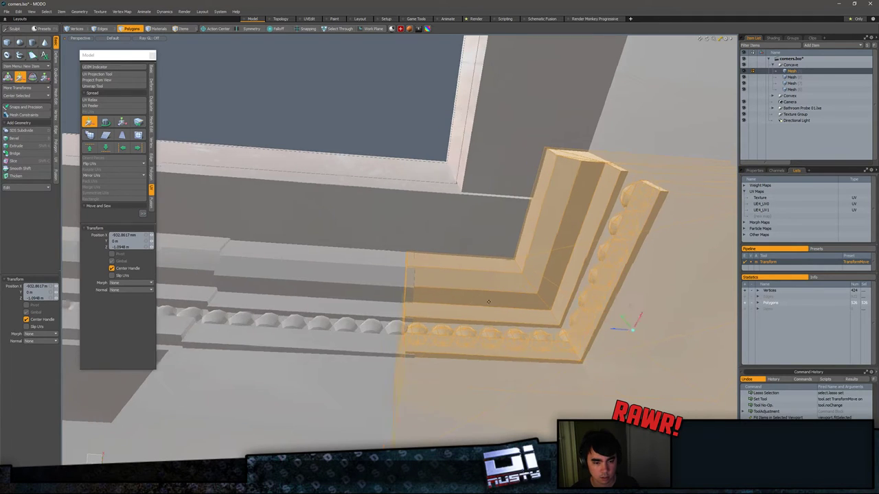
key(q)
Step: Delete the end bead of the adjoining straight cornice mesh where it meets the corner block
key(5)
click(410, 260)
key(3)
double_click(411, 261)
key(Delete)
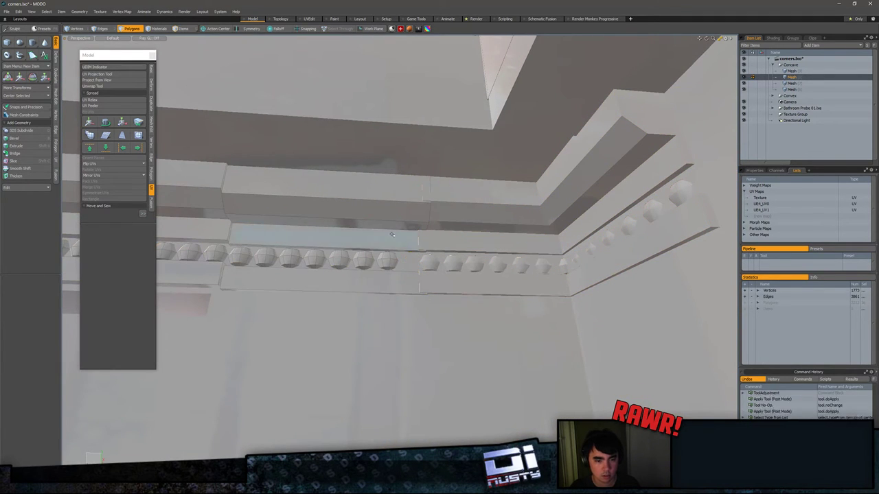
Step: Move the end vertices of the straight cornice segment about 18.5 mm in Z toward the rest of that segment
double_click(392, 233)
key(1)
key(space)
key(space)
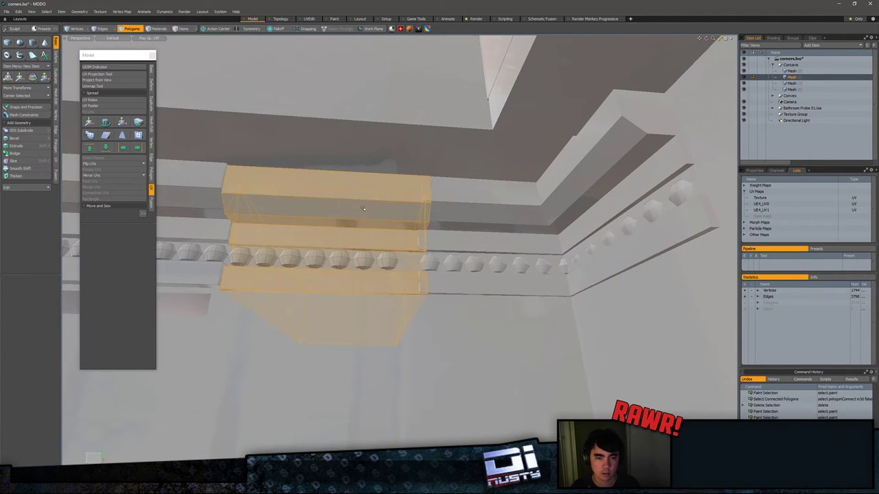
key(ctrl+2)
mouse_move(230, 108)
ctrl+right_down()
mouse_move(182, 226)
mouse_move(312, 113)
ctrl+right_up()
alt+drag(314, 114, 339, 202)
key(w)
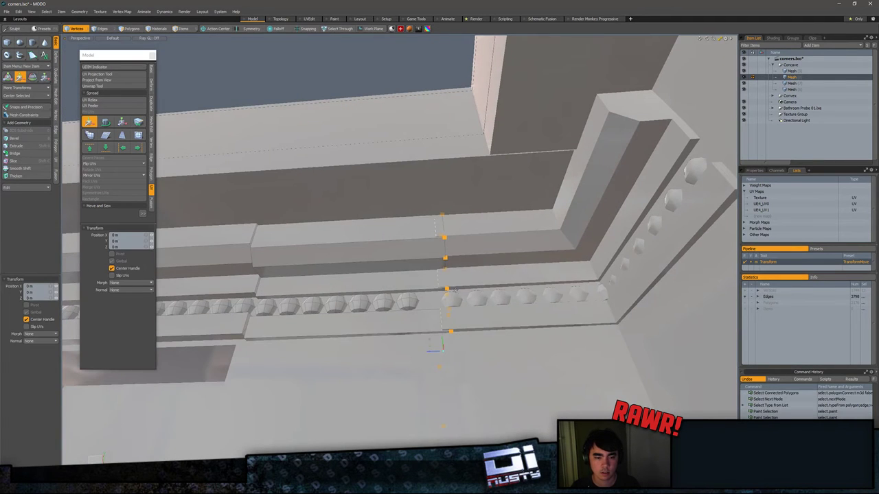
drag(435, 355, 427, 355)
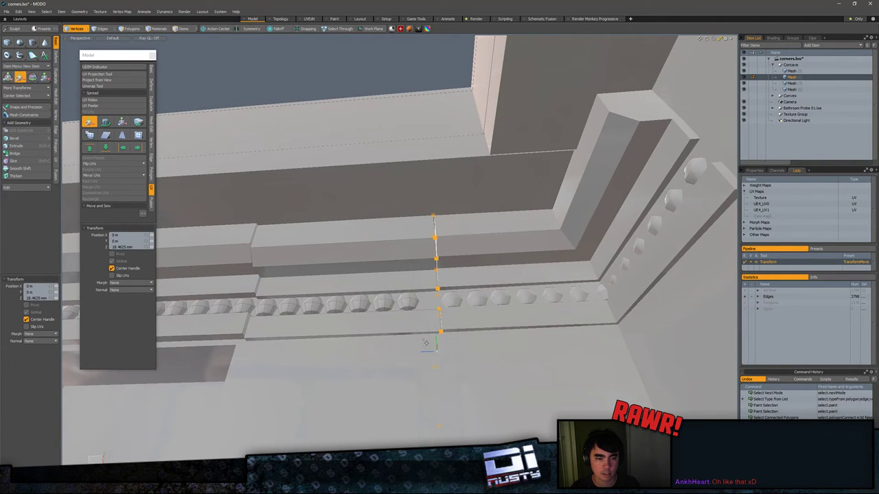
Step: Duplicate the last bead of the straight cornice and move the copy into the gap beside the corner block
key(space)
key(space)
key(space)
double_click(409, 301)
key(shift+a)
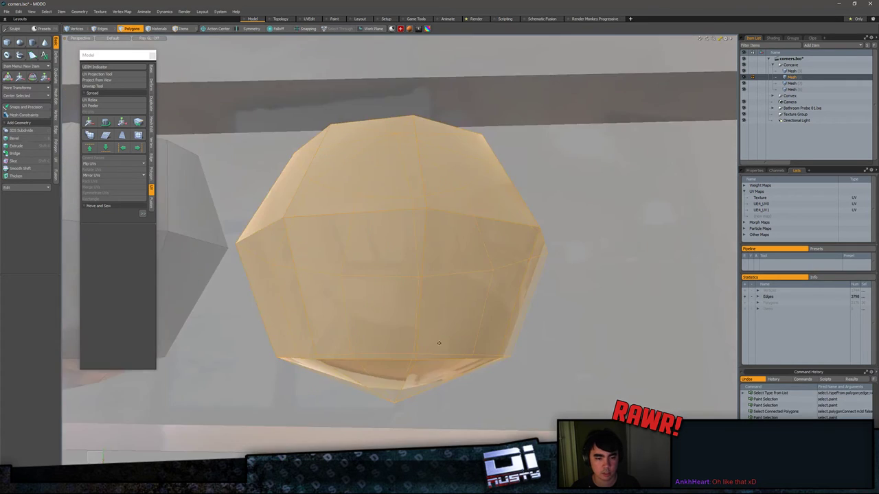
scroll(437, 350, down, 5)
alt+drag(432, 359, 383, 331)
key(ctrl+c)
key(ctrl+v)
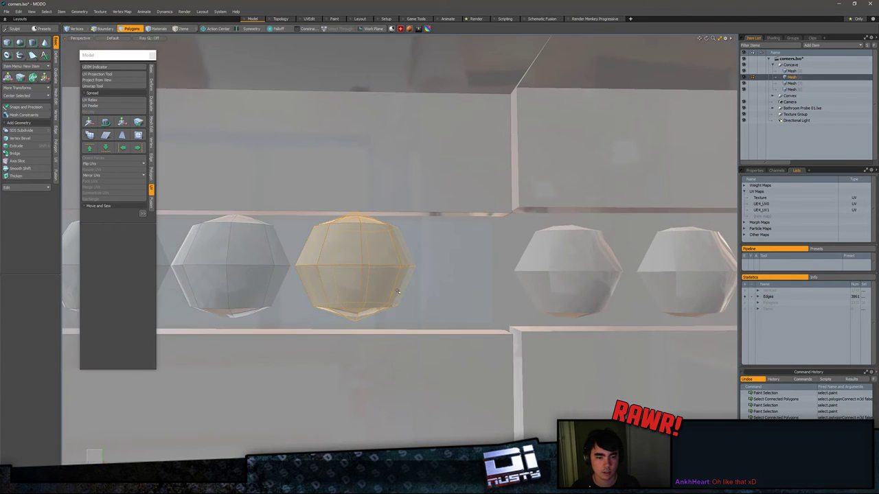
key(w)
drag(326, 265, 439, 248)
key(space)
Step: Select the third- and fourth-last beads of the straight cornice and nudge them slightly along the row
scroll(454, 257, down, 4)
alt+drag(505, 265, 439, 259)
key(w)
key(space)
double_click(420, 259)
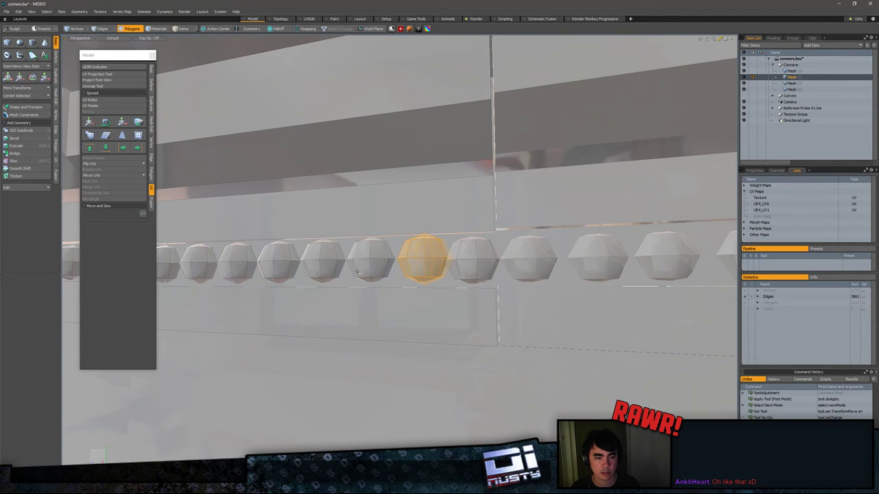
shift+double_click(362, 270)
double_click(329, 263)
shift+double_click(362, 263)
key(w)
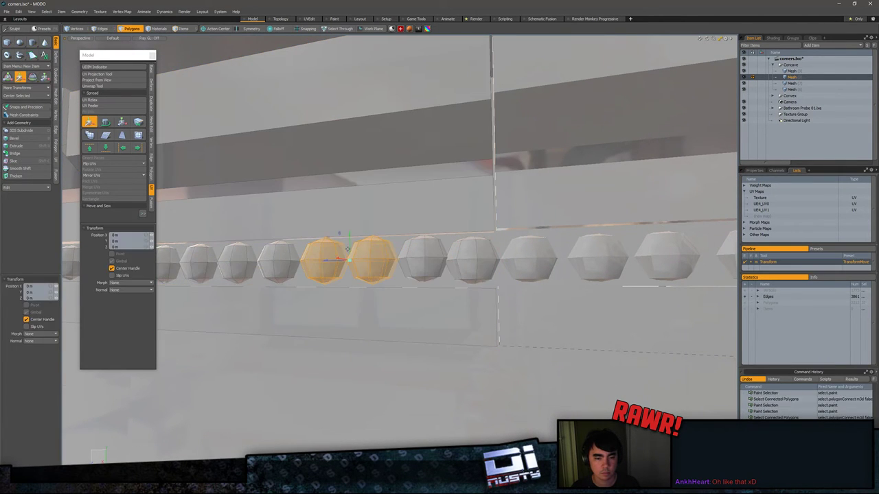
drag(339, 260, 337, 260)
key(space)
Step: Nudge the bead next to the duplicated one slightly along the row to even out the spacing
double_click(422, 262)
key(w)
drag(413, 259, 411, 259)
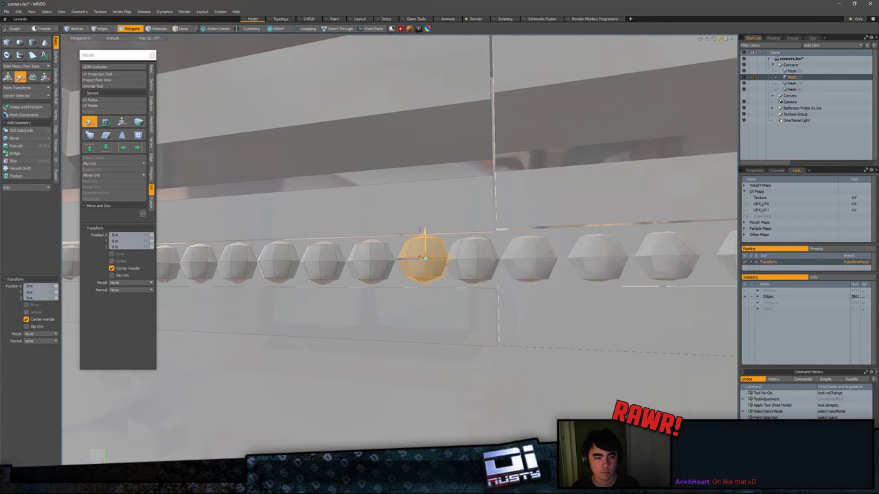
key(space)
click(483, 272)
Step: Select the straight cornice section on the first wall, including its end block and bead row
alt+drag(491, 278, 543, 274)
scroll(481, 268, down, 5)
click(440, 186)
alt+drag(413, 261, 412, 165)
scroll(412, 206, down, 3)
mouse_move(412, 206)
alt+mouse_down()
mouse_move(384, 261)
mouse_move(388, 314)
mouse_move(363, 181)
mouse_move(412, 291)
mouse_move(374, 274)
mouse_move(399, 241)
mouse_move(472, 219)
mouse_move(393, 242)
alt+mouse_up()
key(5)
click(389, 315)
click(418, 236)
key(3)
double_click(426, 229)
drag(297, 234, 257, 227)
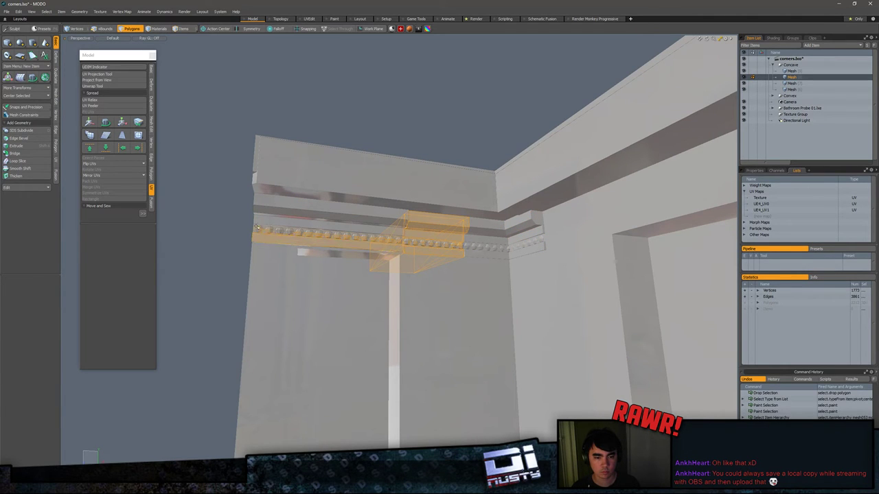
mouse_move(333, 230)
shift+mouse_down()
mouse_move(331, 205)
mouse_move(437, 278)
mouse_move(382, 279)
mouse_move(425, 295)
mouse_move(415, 301)
mouse_move(422, 299)
mouse_move(419, 281)
mouse_move(386, 290)
mouse_move(358, 318)
mouse_move(385, 308)
shift+mouse_up()
Step: Duplicate the selected cornice section, then move and rotate the copy onto the other concave wall
key(w)
key(ctrl+c)
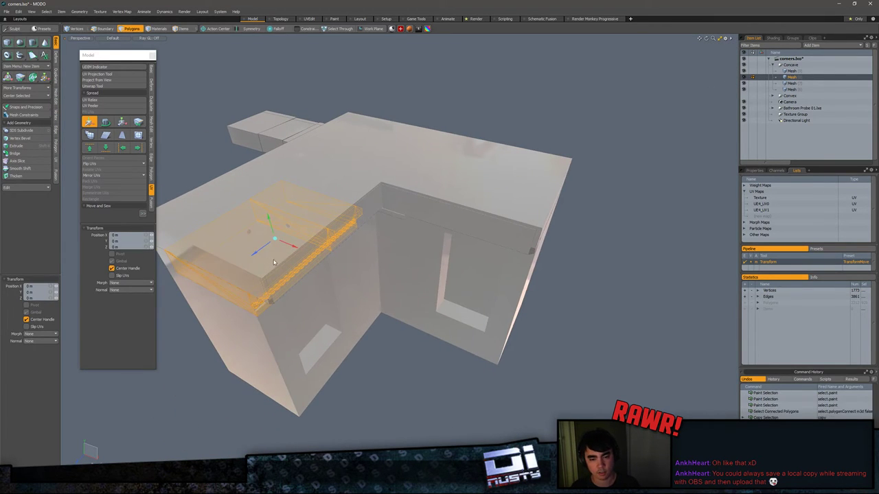
key(ctrl+v)
drag(272, 263, 462, 341)
key(shift+a)
scroll(437, 190, down, 3)
key(e)
key(w)
Step: Move the duplicated cornice section along X and Z until it sits against the second concave wall beside the corner block
scroll(405, 237, up, 3)
alt+drag(419, 323, 388, 287)
drag(424, 335, 424, 337)
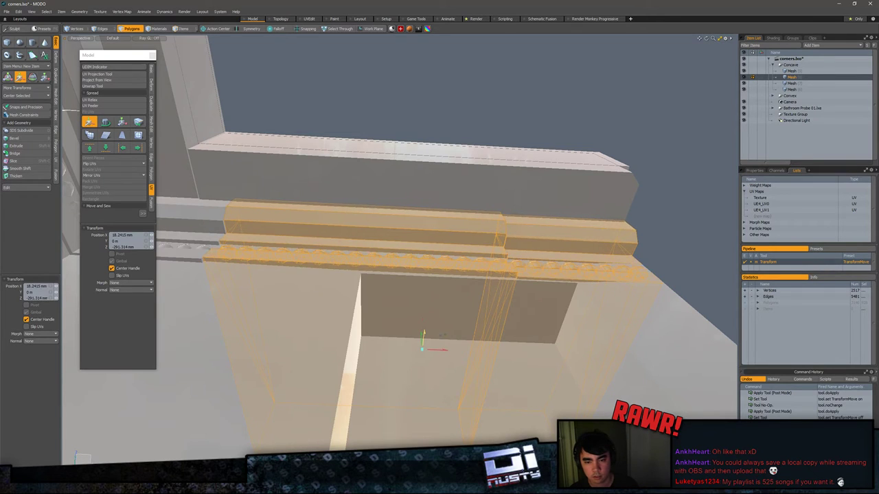
alt+drag(455, 302, 355, 328)
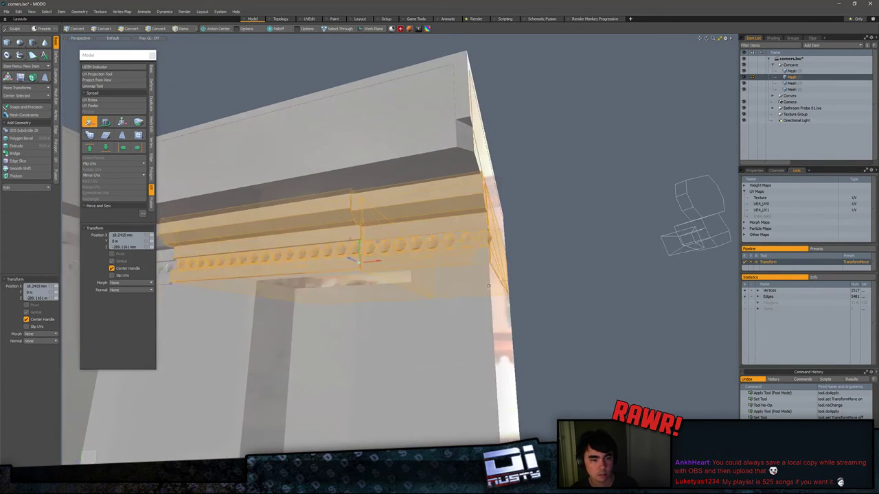
Step: Select the end block at the outer end of the second wall's cornice together with its row of beads
key(q)
click(529, 267)
scroll(529, 267, up, 4)
alt+drag(530, 267, 395, 268)
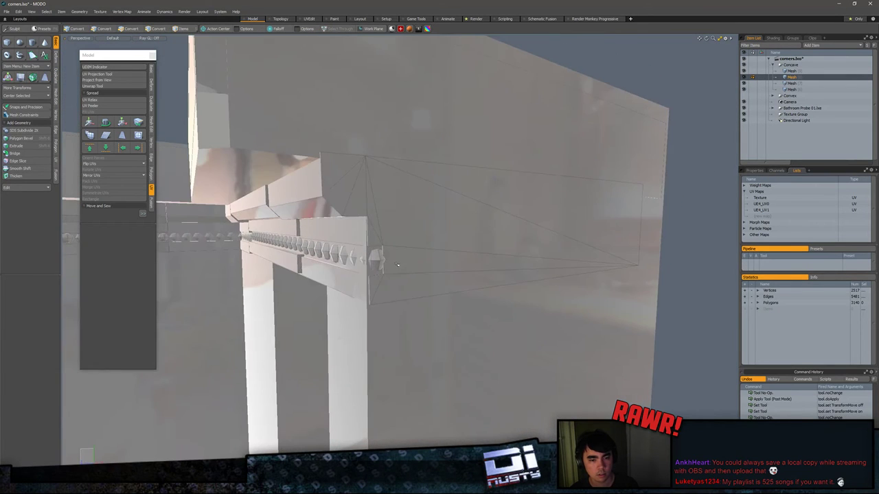
double_click(394, 263)
alt+drag(254, 269, 402, 260)
shift+drag(321, 249, 424, 247)
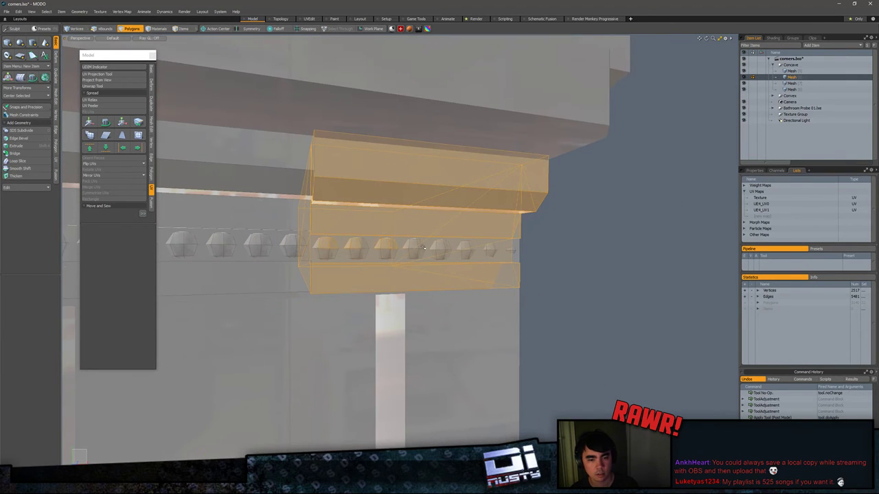
key(])
Step: Shift the selected end block and its beads along X by about 6.8 mm and fine-tune its position at the wall's end
mouse_move(549, 246)
alt+mouse_down()
mouse_move(534, 254)
mouse_move(407, 231)
mouse_move(407, 274)
alt+mouse_up()
key(w)
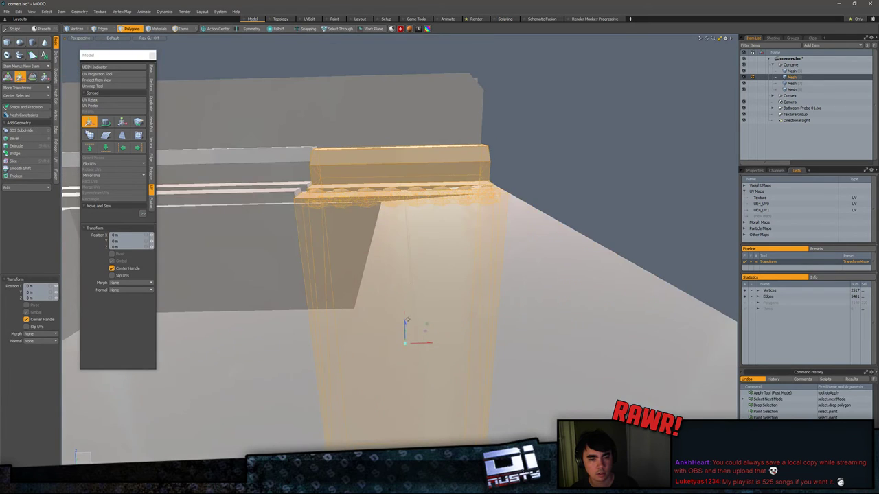
mouse_move(406, 331)
mouse_down()
mouse_move(407, 322)
mouse_move(424, 320)
mouse_move(401, 318)
mouse_move(422, 351)
mouse_move(416, 360)
mouse_move(412, 337)
mouse_up()
key(e)
key(w)
key(e)
key(w)
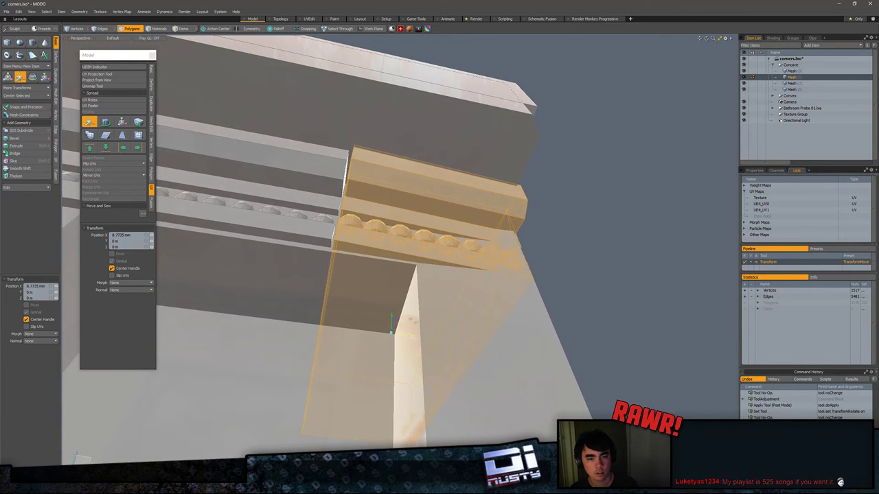
alt+drag(475, 311, 412, 336)
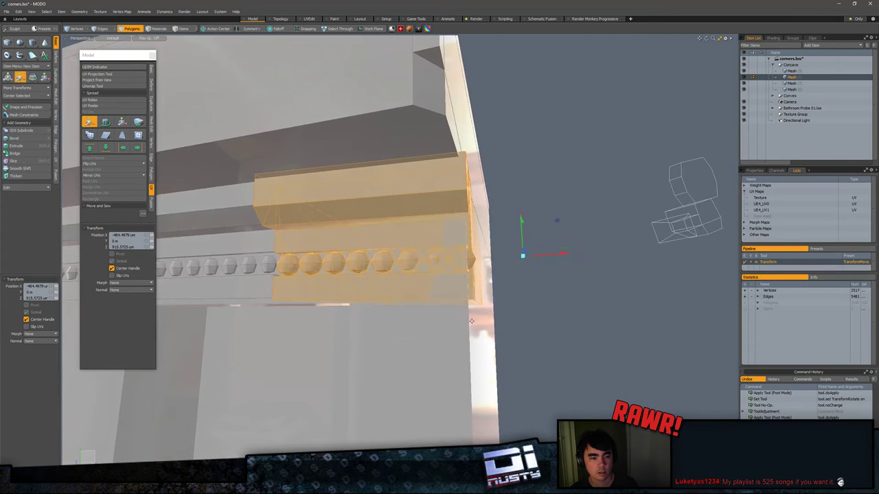
Step: Delete the surplus bead at the outer end of the end block's bead row
key(space)
click(469, 255)
double_click(469, 255)
alt+drag(469, 256, 372, 216)
key(Delete)
Step: Select neighbouring beads at the end block and nudge them slightly to even out the row
double_click(412, 272)
shift+double_click(336, 253)
key(w)
drag(375, 315, 375, 315)
key(q)
click(506, 268)
alt+drag(507, 268, 481, 334)
ctrl+alt+drag(481, 333, 376, 282)
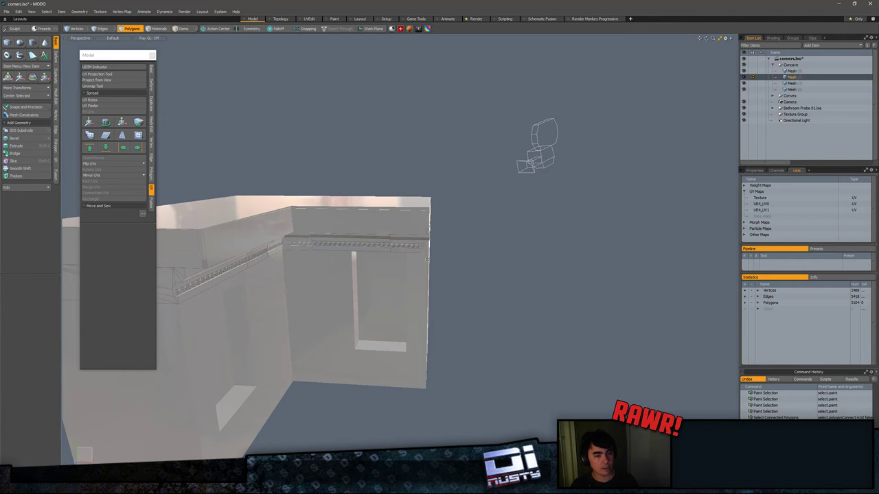
Step: Capture the viewport with the cornice corner seen from below and paste the screenshot into the Photoshop document
scroll(427, 259, up, 5)
alt+drag(427, 259, 475, 204)
scroll(493, 238, down, 3)
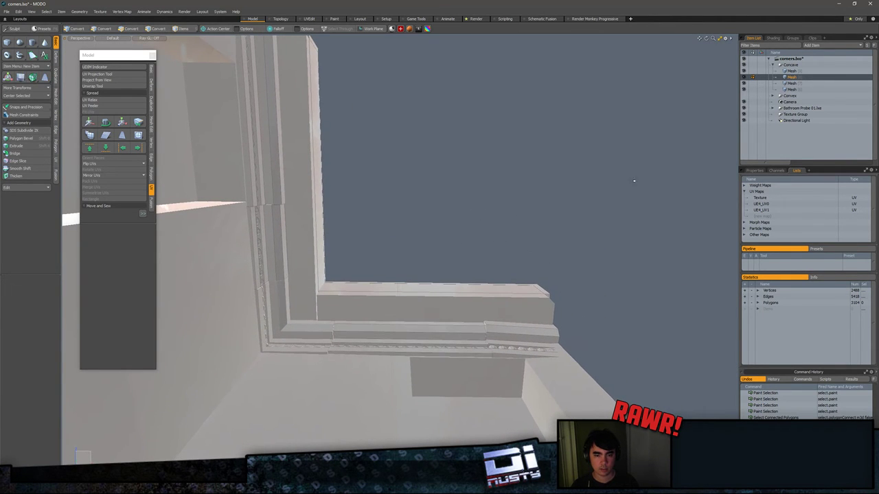
key(Print)
drag(160, 45, 643, 423)
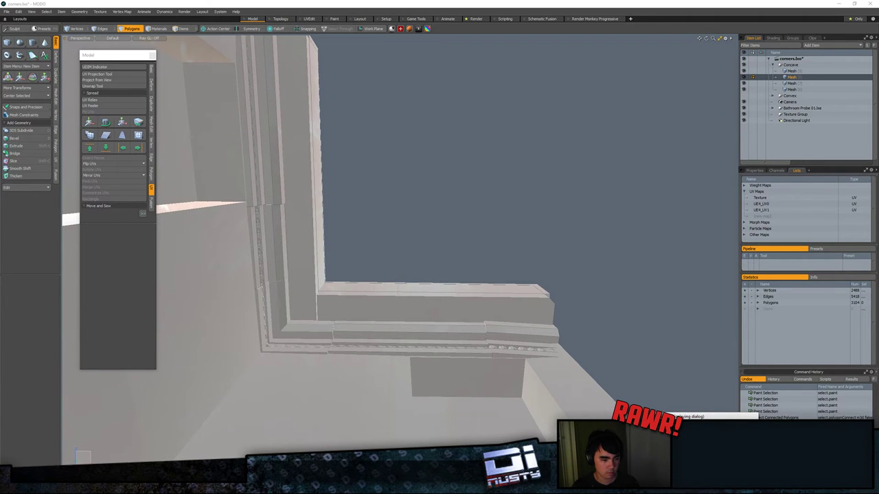
click(659, 444)
key(alt+Tab)
key(ctrl+v)
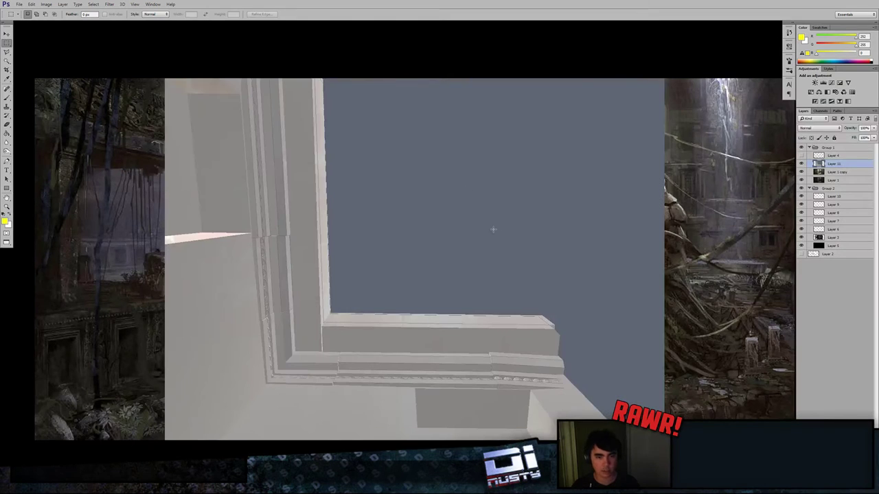
Step: Choose the Brush tool and create a new layer above Layer 4, keeping Layer 4 hidden
key(b)
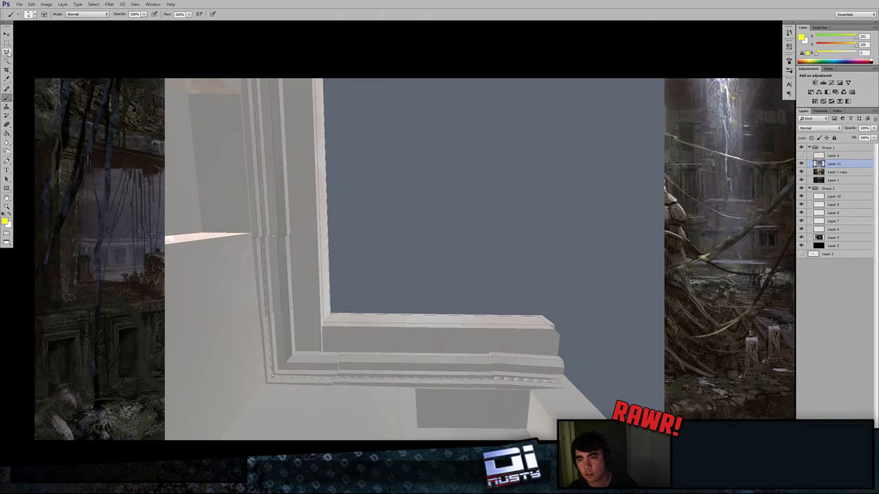
drag(289, 164, 363, 193)
key(ctrl+z)
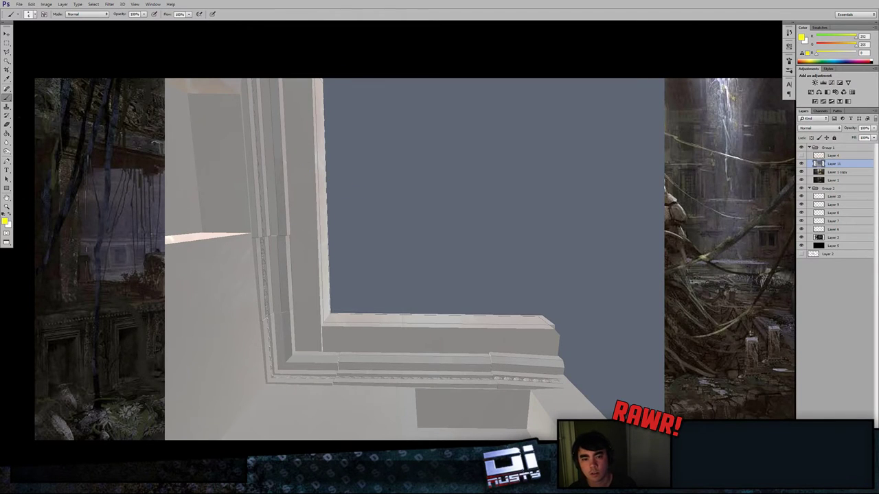
click(833, 155)
click(800, 155)
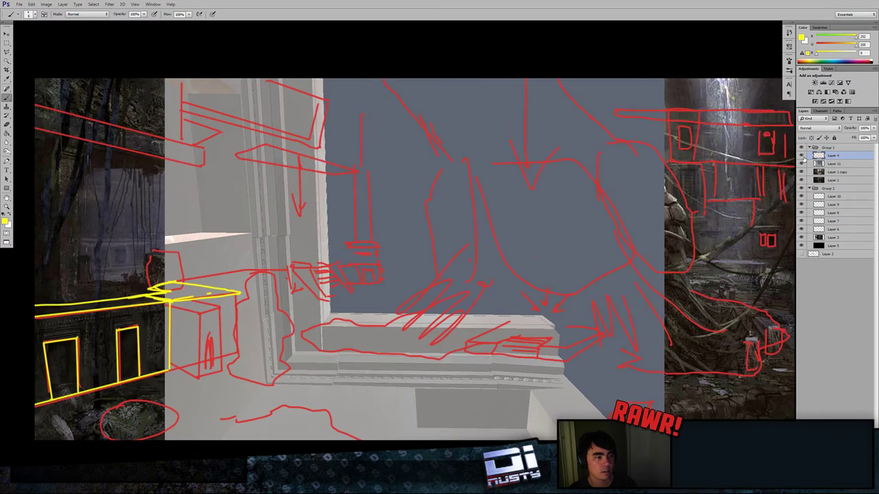
click(801, 156)
key(ctrl+alt+shift+n)
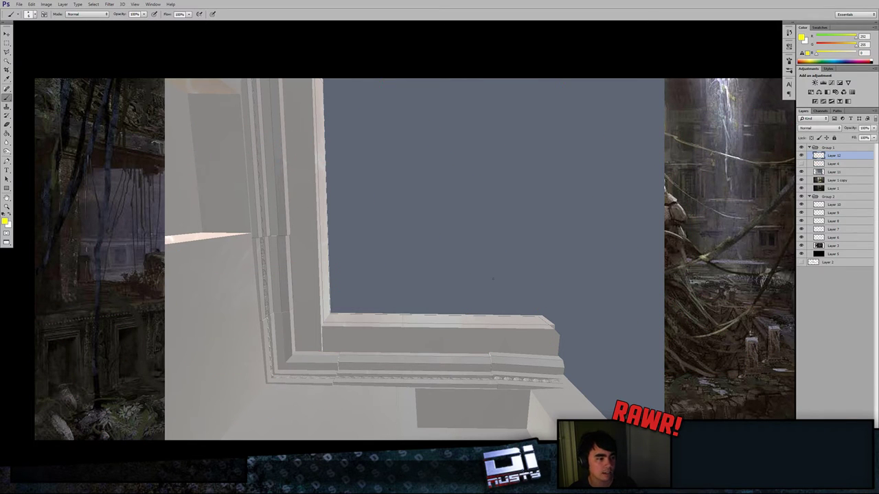
Step: Outline the cornice segments along both walls with straight yellow lines and add two arrows pointing from the segments across the ledge
shift+drag(399, 243, 515, 242)
key(ctrl+z)
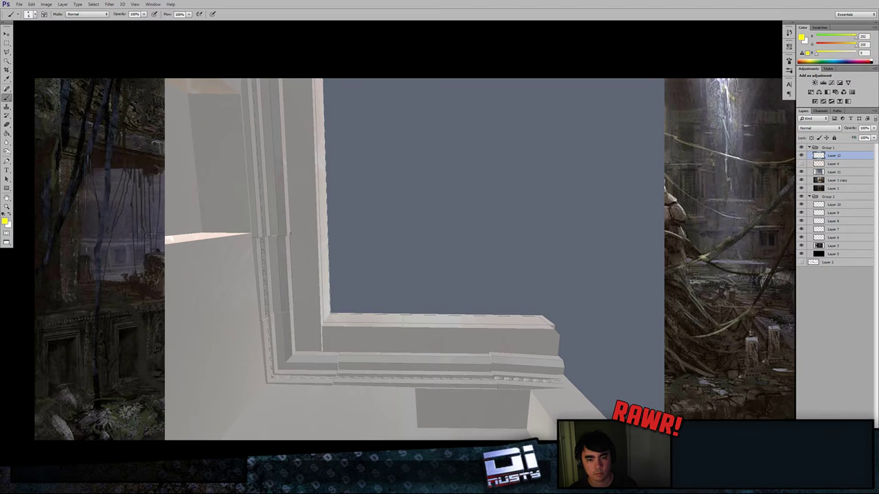
shift+click(291, 234)
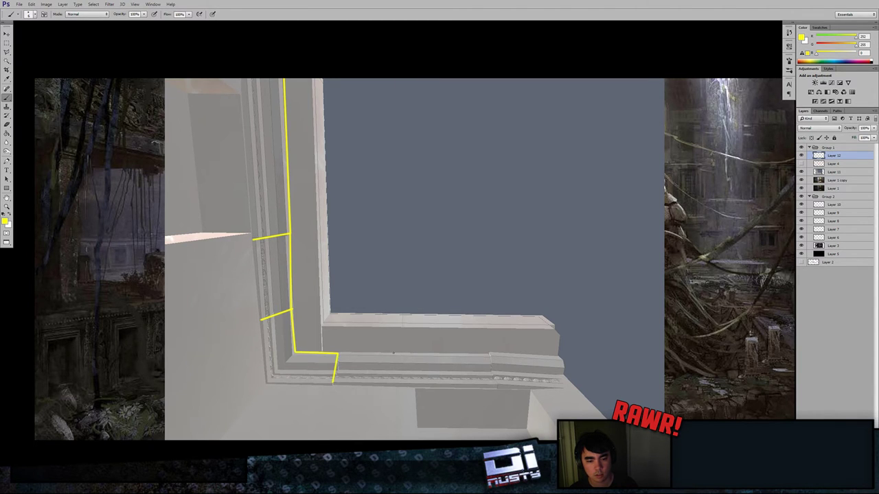
shift+click(490, 354)
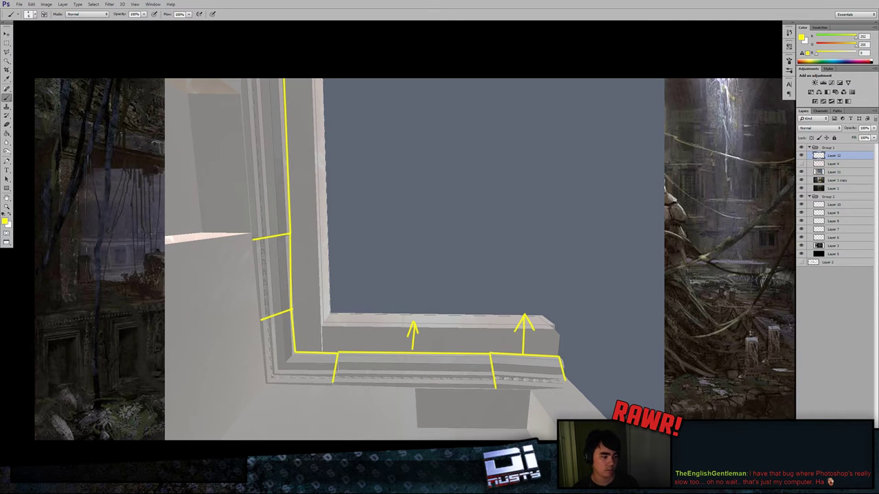
Step: Leave the full-screen view in Photoshop and return to MODO
key(f)
key(f)
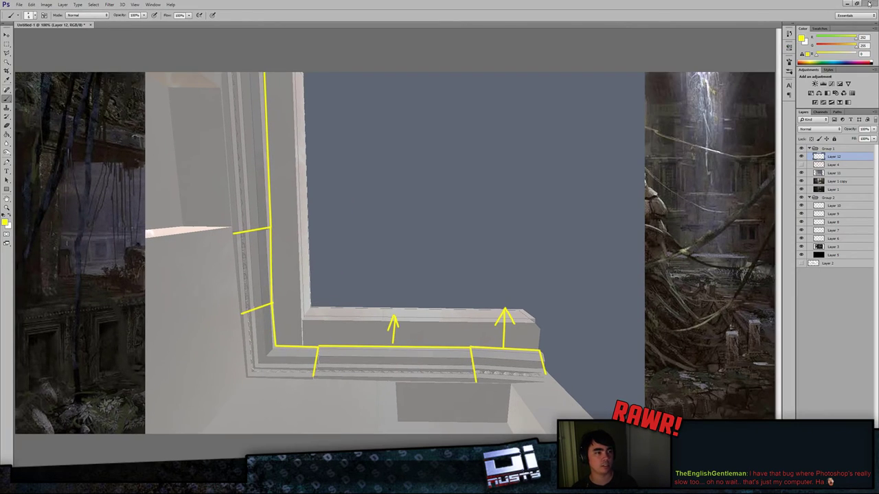
click(870, 3)
click(447, 181)
click(457, 3)
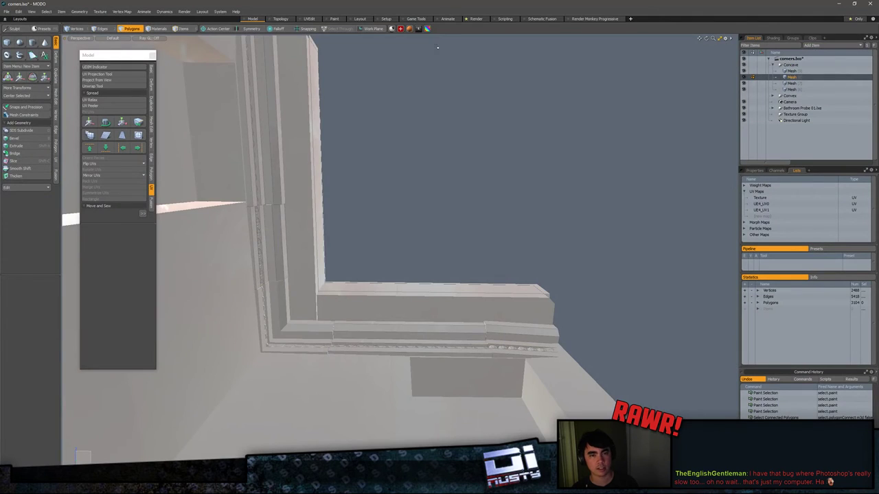
Step: Examine which mesh items the wall, upper ledge and cornice of the concave corner belong to
alt+drag(419, 123, 444, 260)
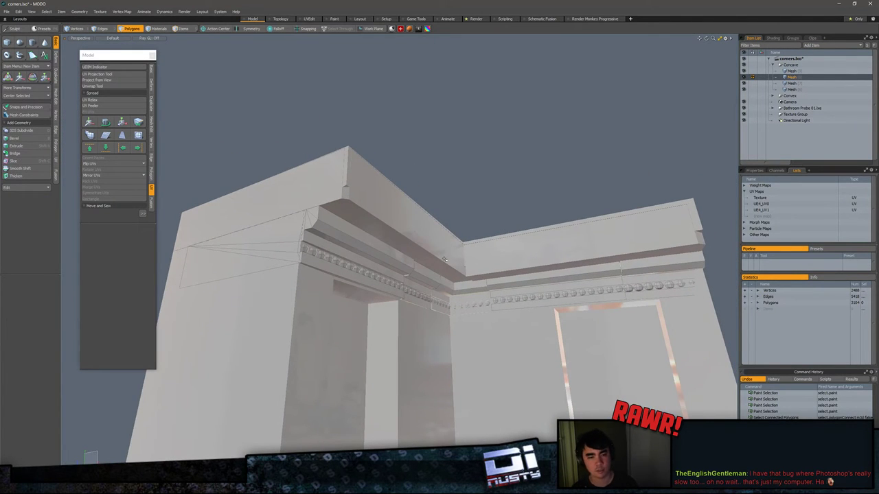
key(5)
click(405, 237)
key(3)
click(345, 183)
key(5)
click(401, 196)
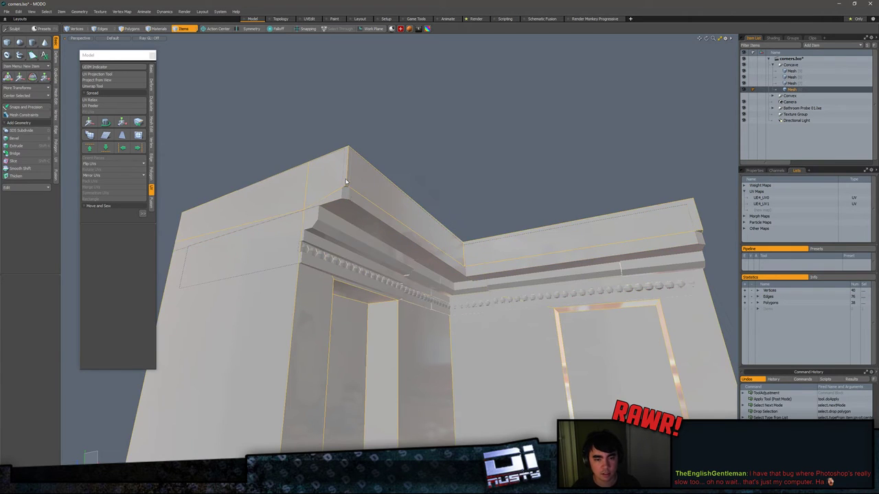
alt+drag(433, 182, 377, 204)
middle_drag(377, 204, 381, 180)
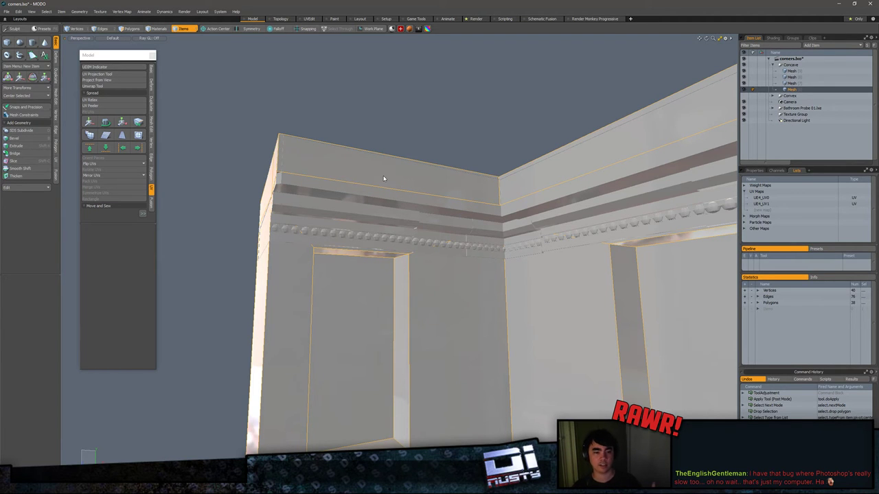
alt+drag(384, 178, 484, 197)
click(484, 197)
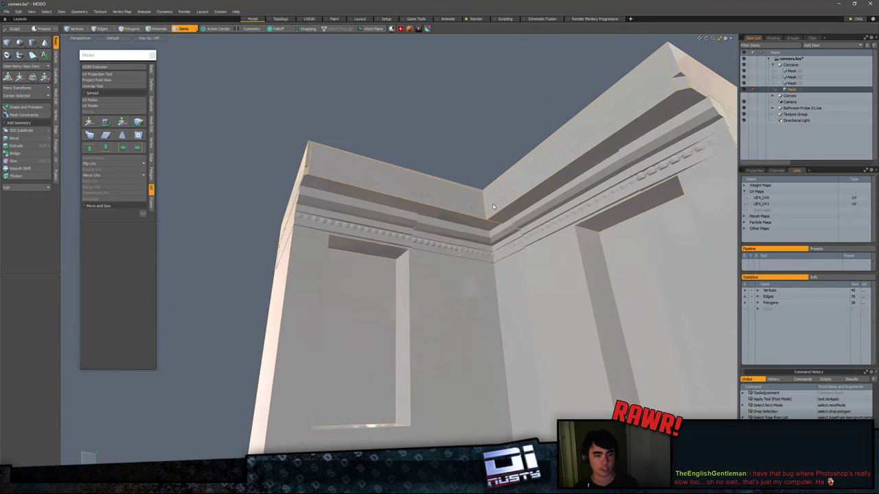
Step: Parent the concave wall mesh in place under the upper ledge mesh
key(Delete)
alt+drag(443, 149, 467, 189)
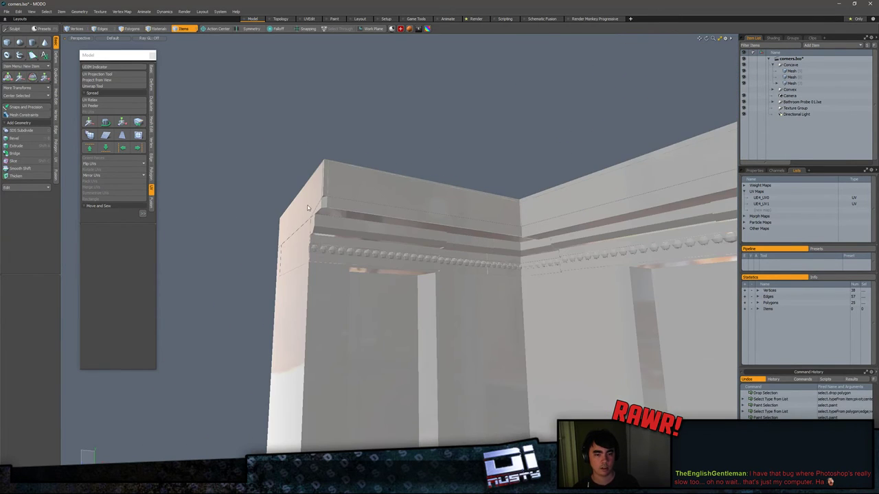
click(352, 208)
click(409, 121)
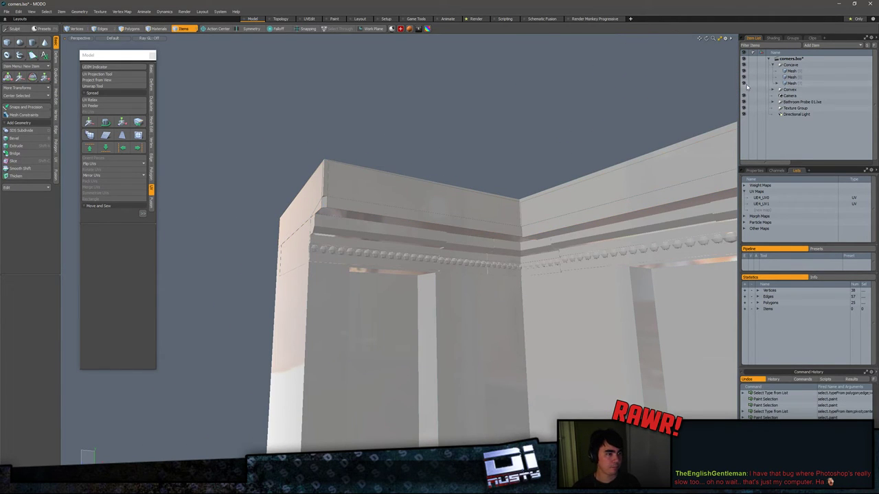
Step: Expand the upper ledge mesh in the item hierarchy and toggle the nested wall mesh's visibility to identify it
click(777, 83)
click(795, 90)
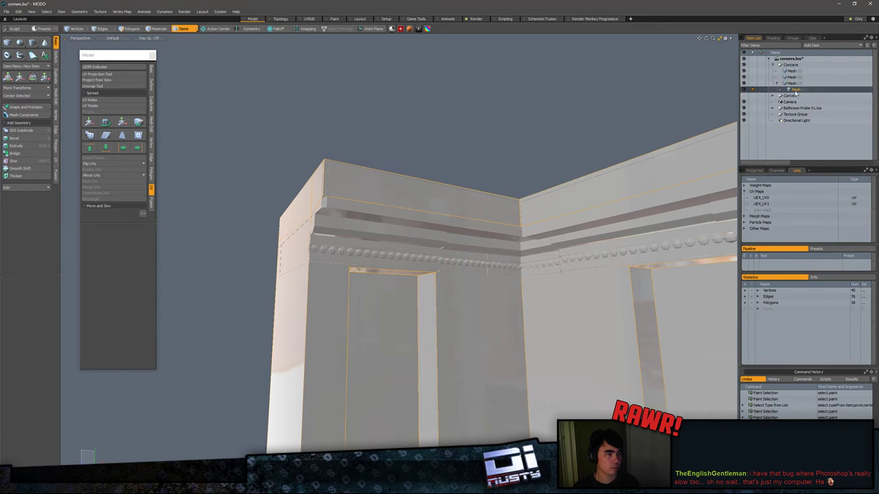
click(744, 90)
click(744, 90)
click(745, 89)
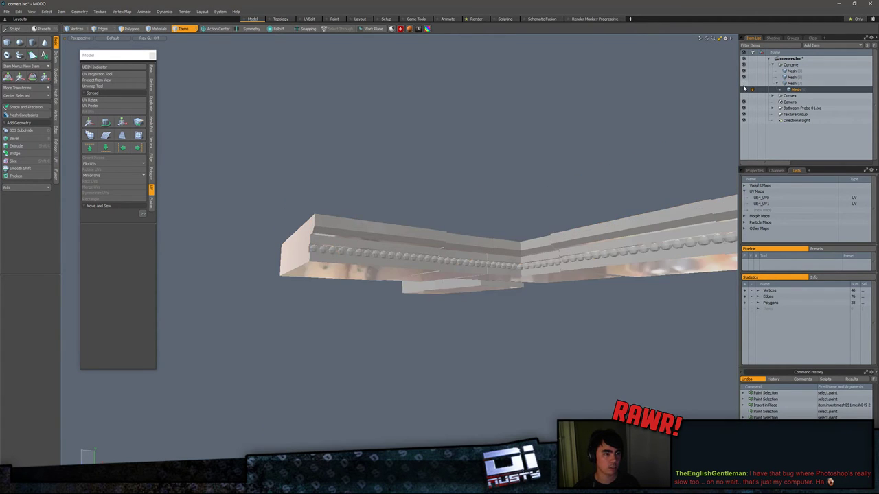
click(744, 90)
click(744, 90)
click(745, 90)
click(412, 221)
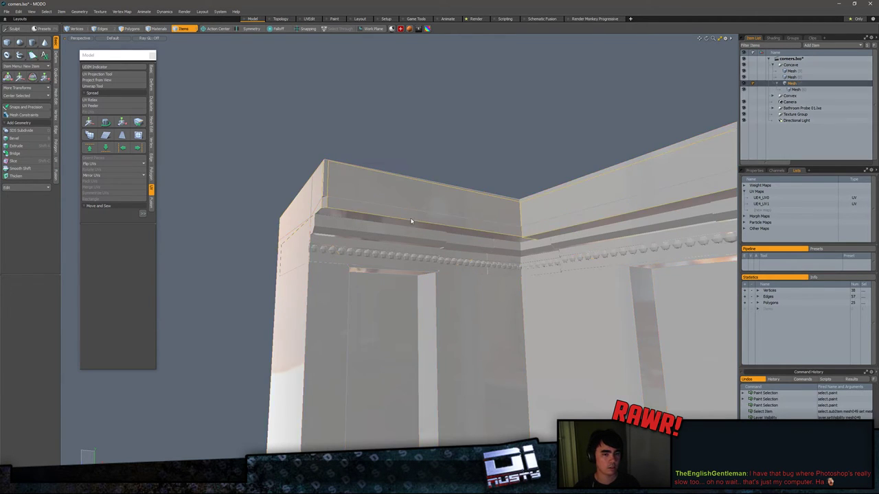
Step: Take the nested wall mesh out of the ledge mesh, place it directly under the Concave group, and check its visibility
key(3)
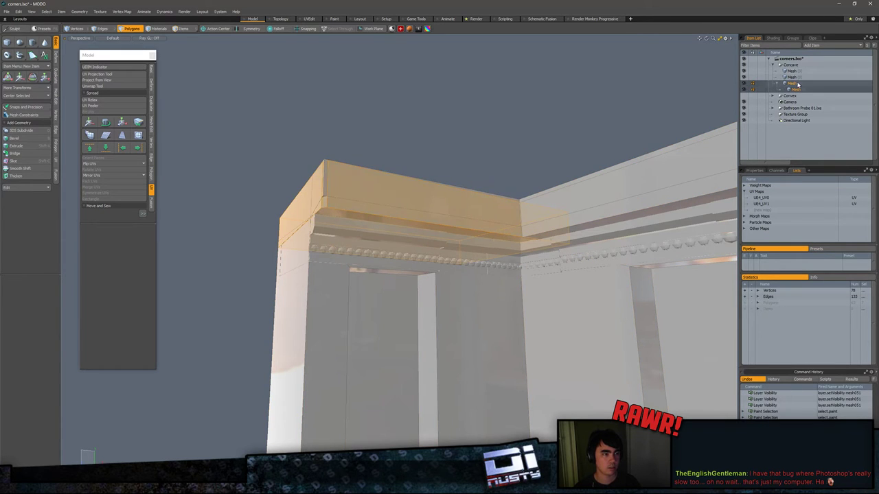
drag(796, 91, 794, 68)
click(797, 84)
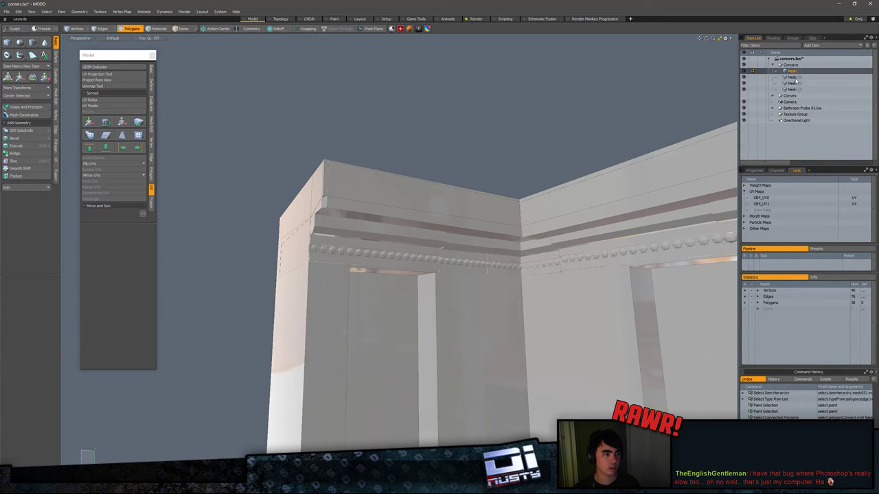
click(744, 72)
click(743, 72)
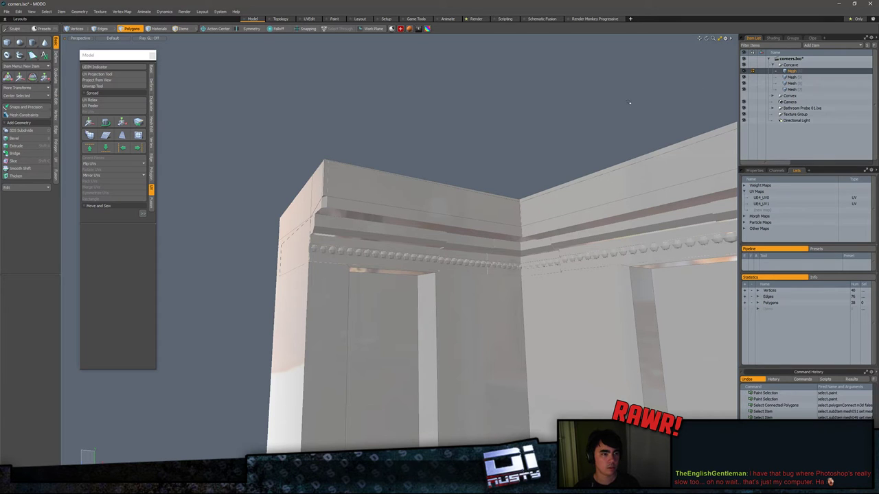
click(806, 84)
key(5)
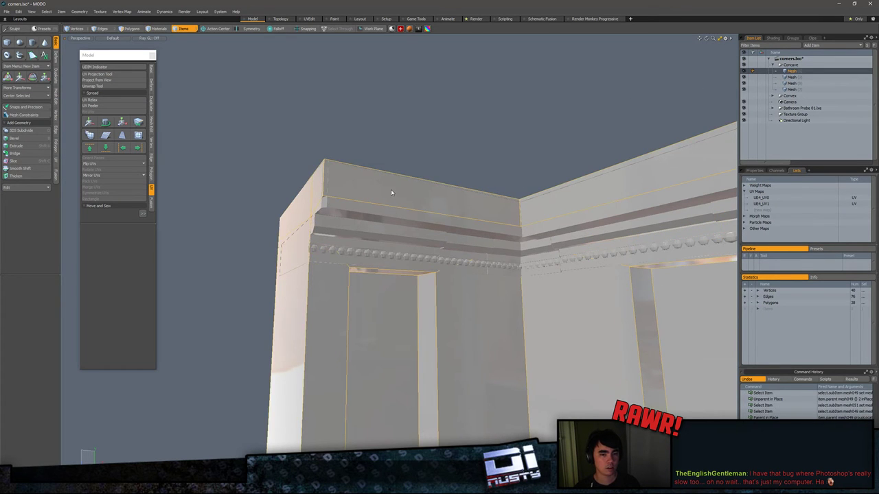
Step: Select all connected geometry of the spare straight cornice strip that extends beyond the back of the building
key(Escape)
alt+drag(390, 190, 489, 215)
scroll(505, 210, down, 3)
scroll(453, 243, up, 3)
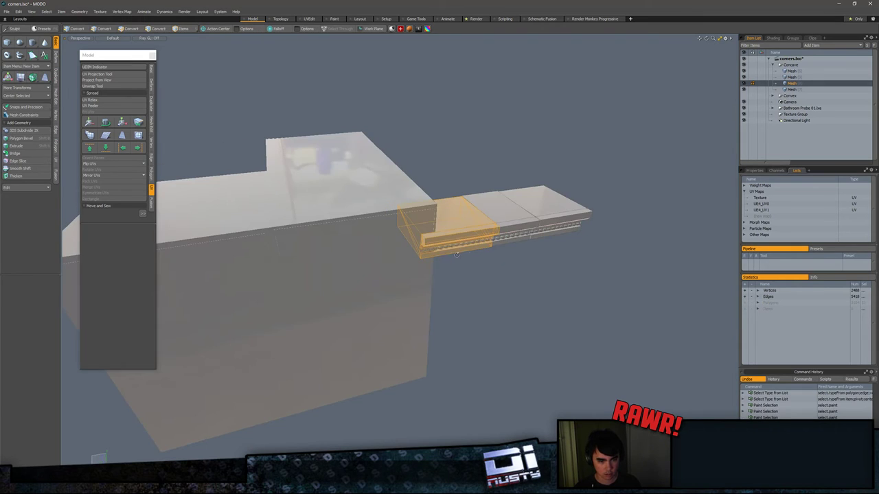
shift+right_drag(398, 269, 611, 232)
alt+drag(610, 232, 606, 174)
key(bracketright)
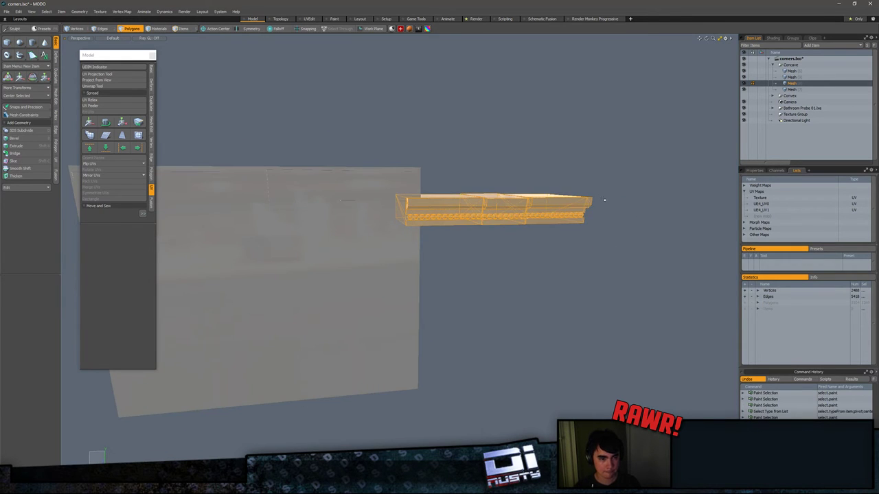
Step: Delete the selected spare straight cornice strip and activate the concave corner's wall mesh for polygon selection
key(Delete)
alt+drag(597, 211, 607, 206)
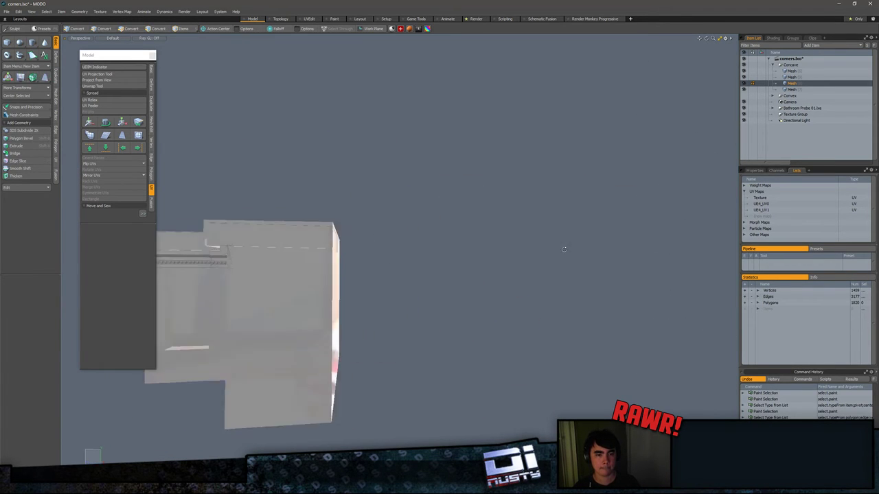
alt+drag(611, 199, 485, 227)
key(5)
click(486, 226)
key(3)
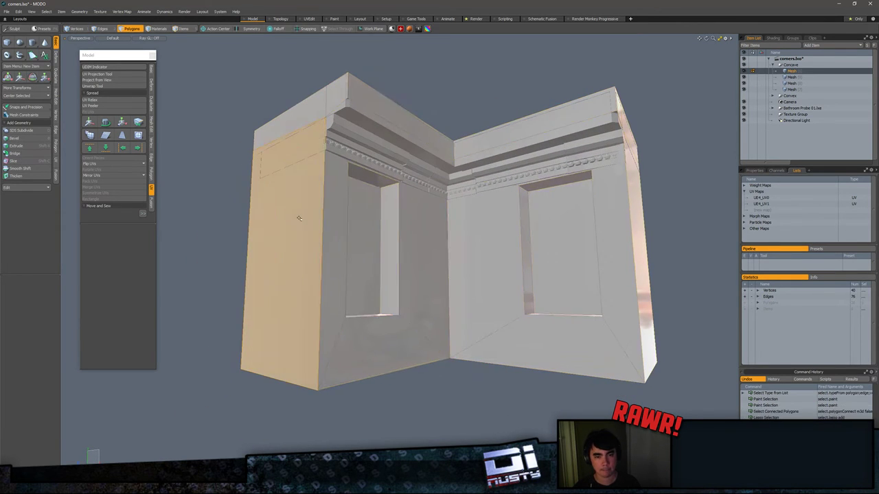
Step: Select the connected polygons of the concave wall mesh to check which geometry it contains, and clear the selection
click(392, 63)
click(334, 211)
click(354, 217)
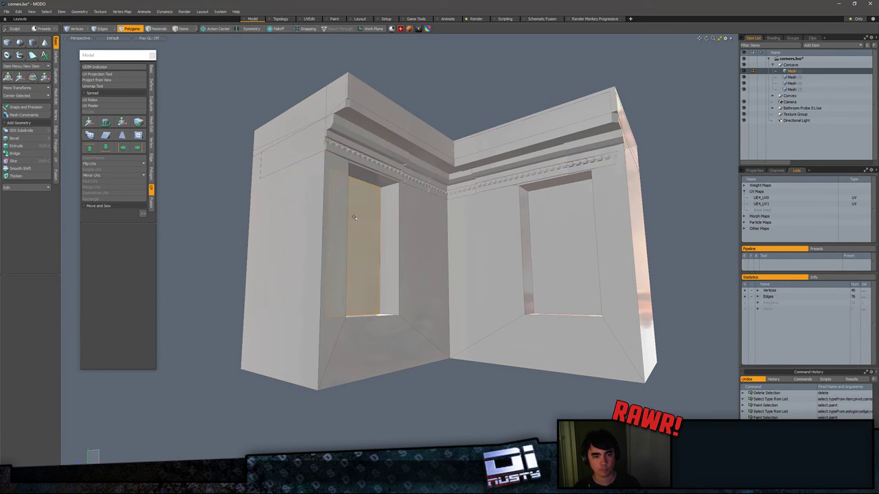
click(394, 230)
alt+drag(394, 230, 416, 256)
double_click(421, 239)
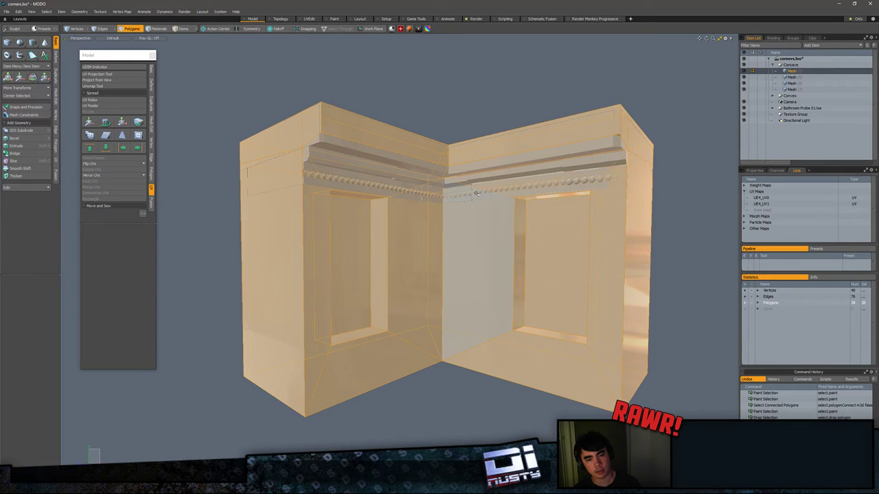
key(ctrl+x)
key(ctrl+v)
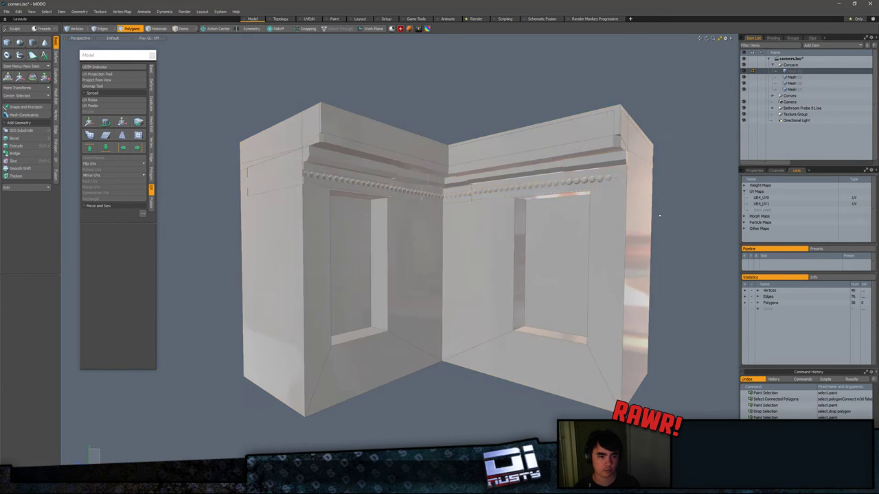
alt+drag(660, 216, 608, 238)
double_click(601, 240)
click(639, 229)
click(601, 250)
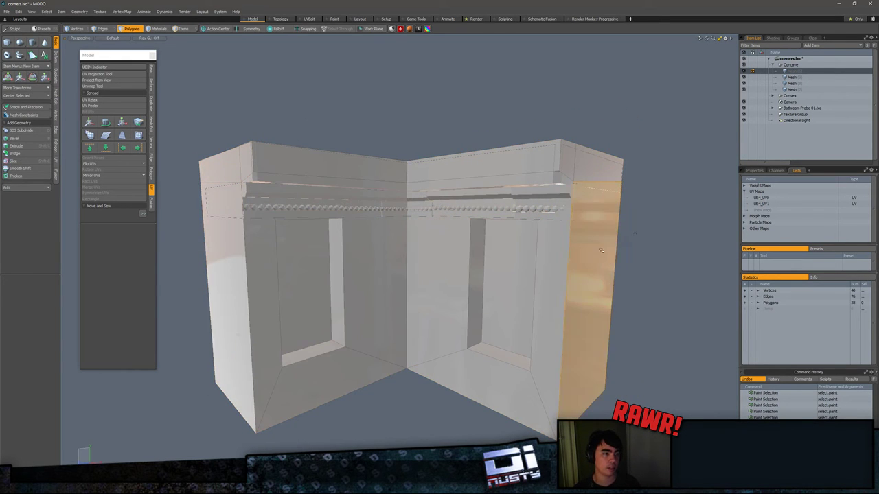
click(663, 216)
Step: Switch between the meshes in the Concave group and view the corner from several angles to compare their geometry
click(793, 72)
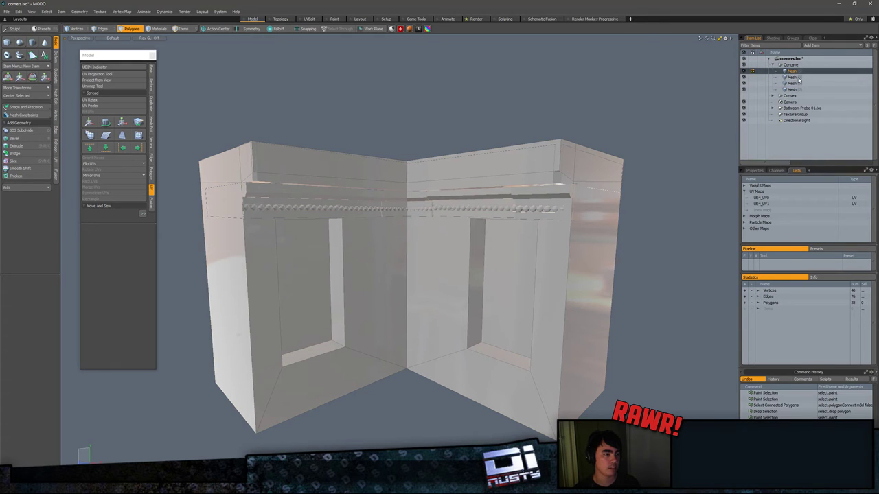
click(797, 78)
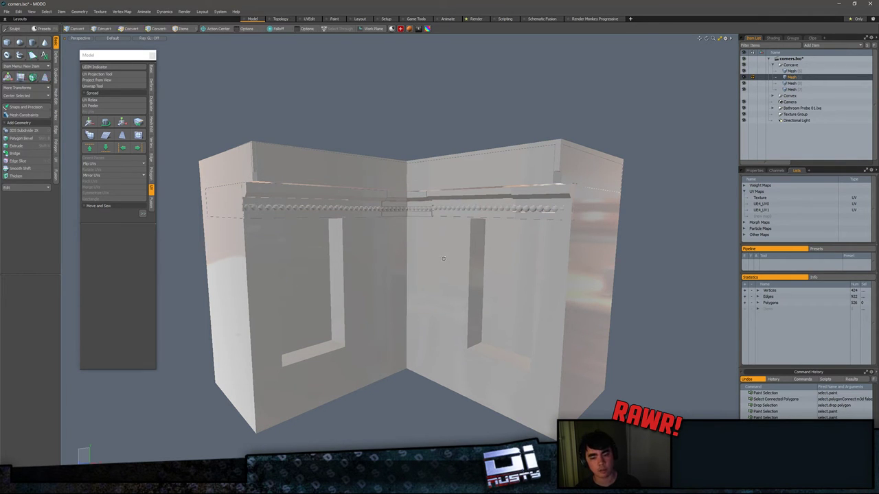
alt+drag(443, 258, 461, 240)
alt+drag(462, 240, 436, 209)
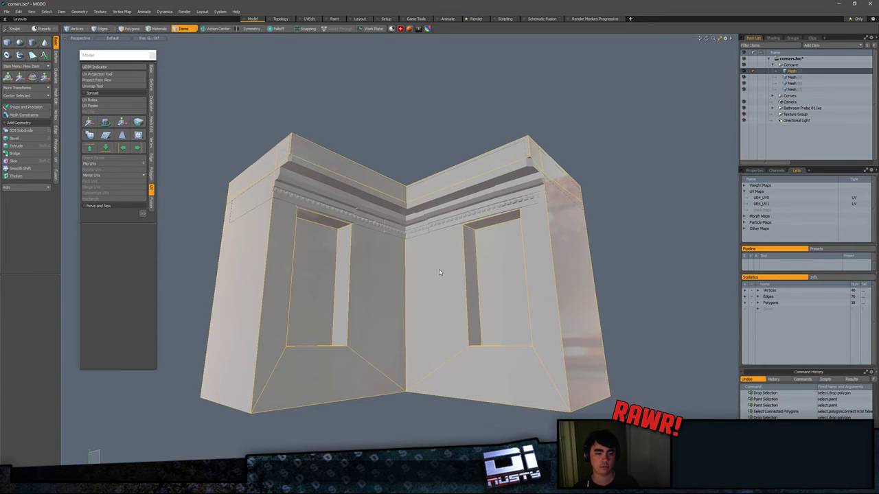
click(440, 264)
alt+drag(440, 261, 610, 290)
click(609, 290)
alt+drag(553, 318, 583, 284)
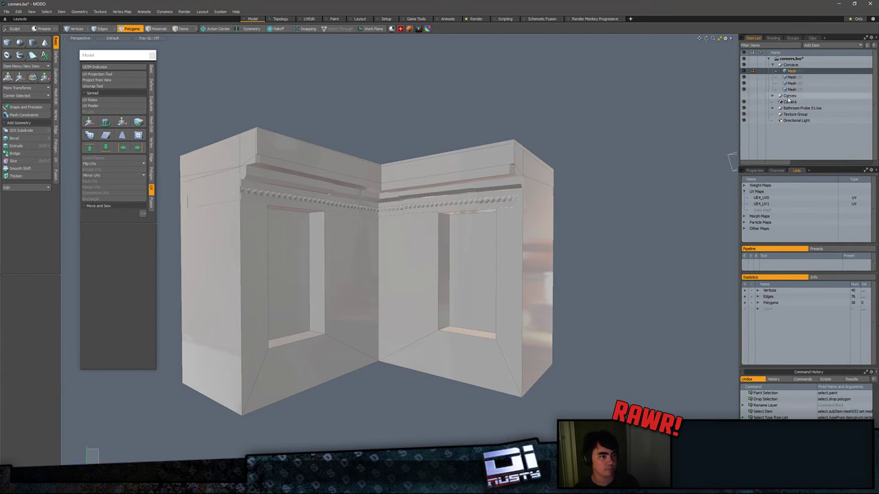
alt+drag(598, 146, 629, 176)
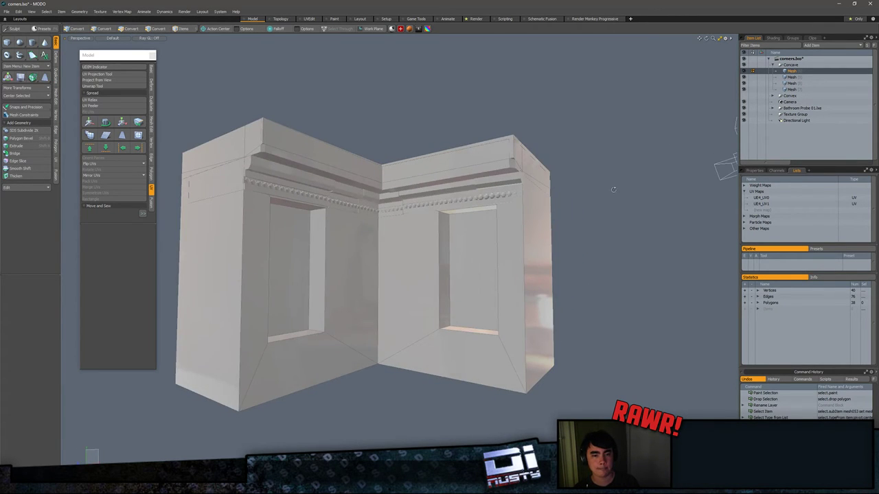
Step: Add a new empty mesh item to the Concave group
key(ctrl+z)
key(ctrl+z)
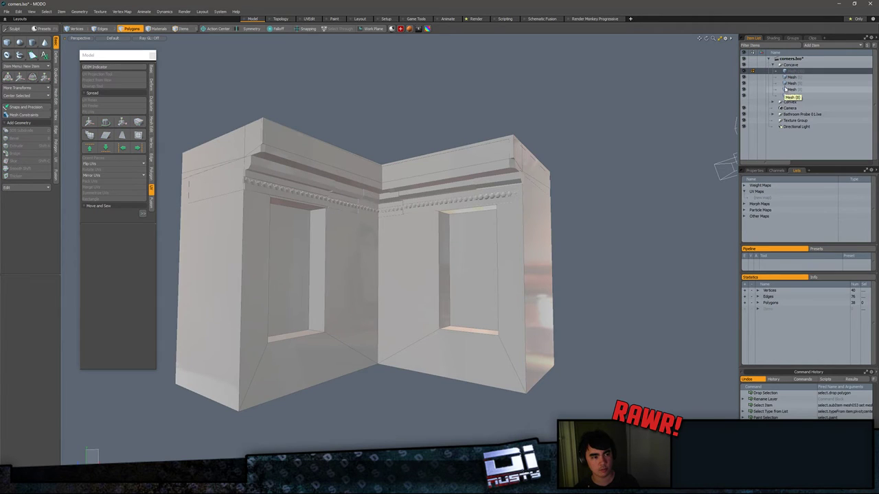
key(ctrl+x)
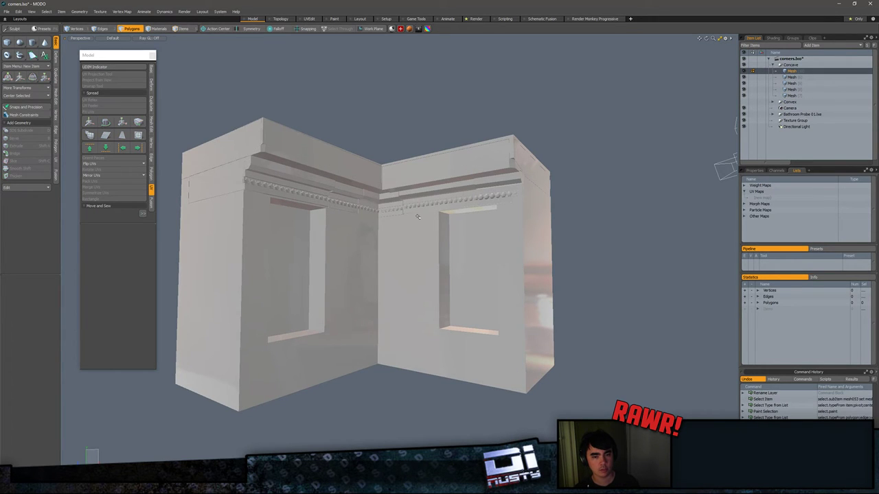
Step: Open the recent scene PlatformWalls.lxo
click(6, 11)
mouse_move(24, 43)
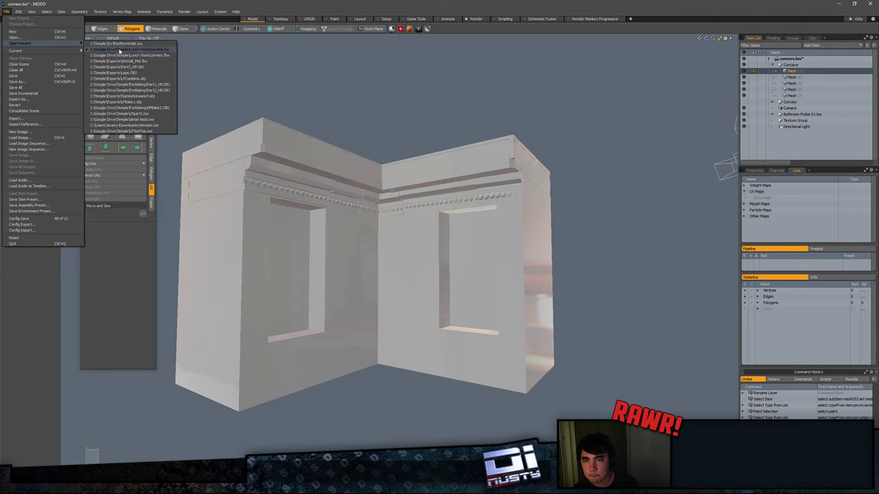
click(120, 46)
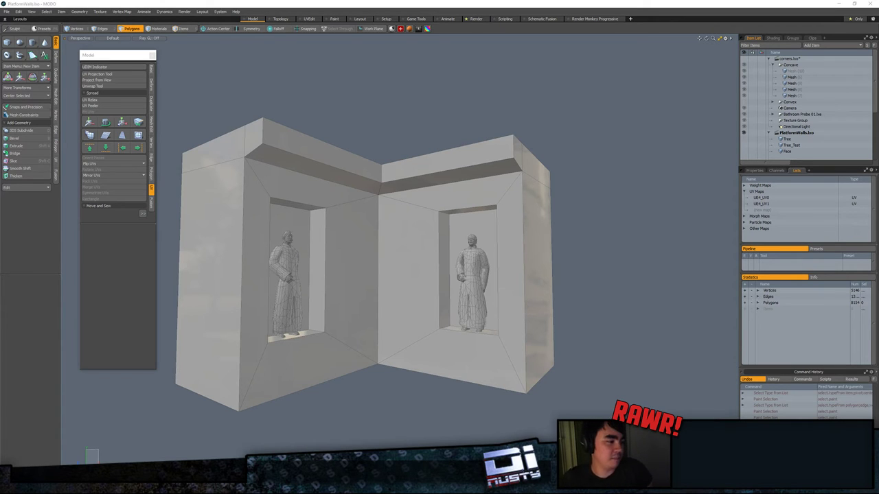
Step: Inspect the inside corner wall with its statue niches and upper ledge, checking individual faces and connected geometry
click(537, 329)
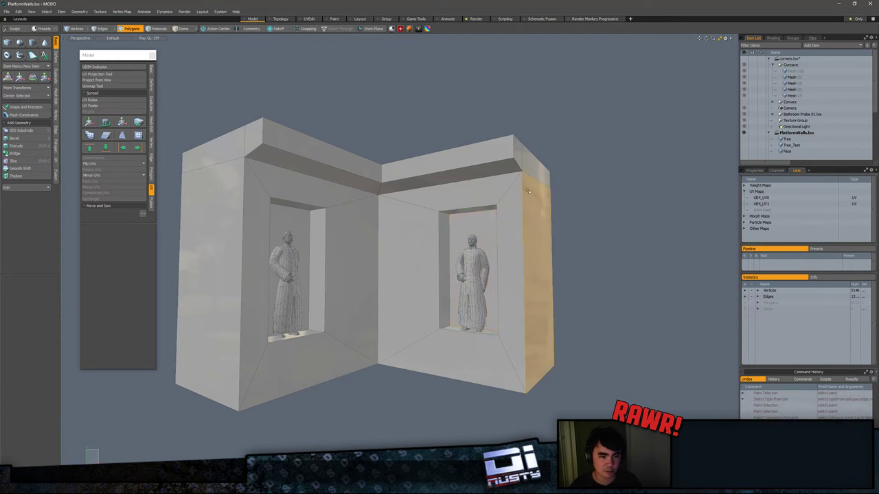
click(479, 228)
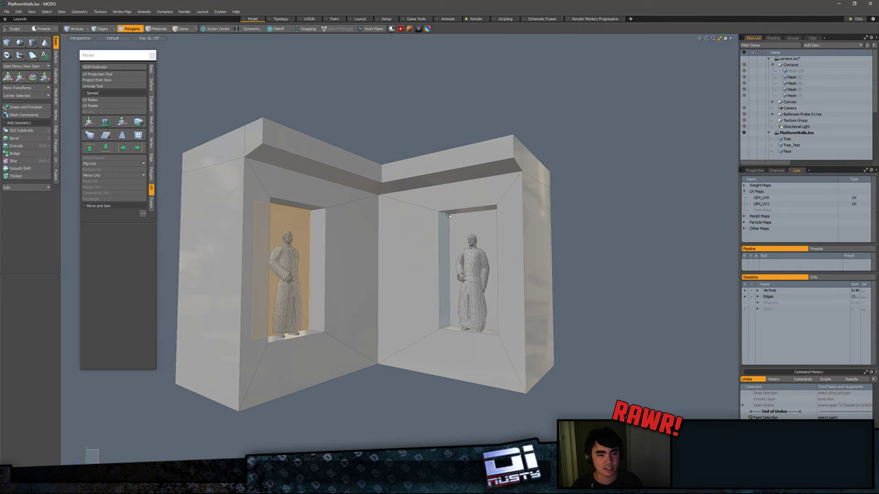
alt+drag(461, 216, 536, 242)
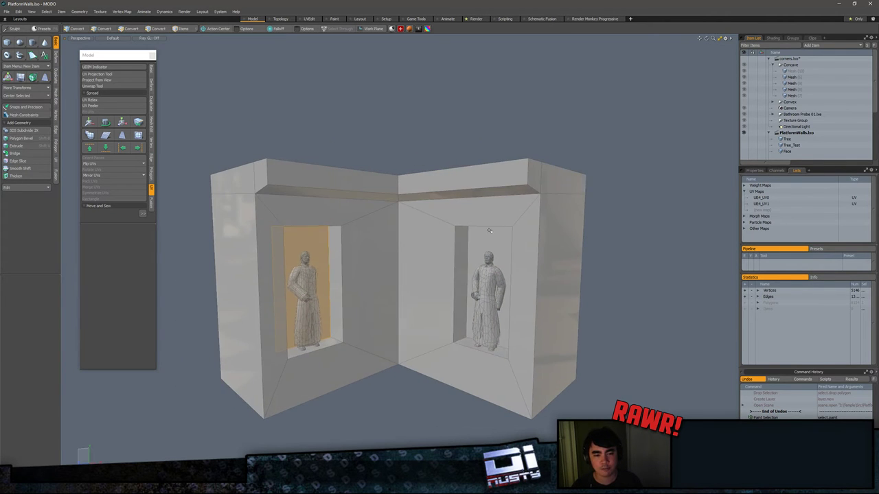
click(601, 235)
mouse_move(601, 234)
alt+mouse_down()
mouse_move(570, 246)
mouse_move(598, 237)
alt+mouse_up()
scroll(603, 237, up, 1)
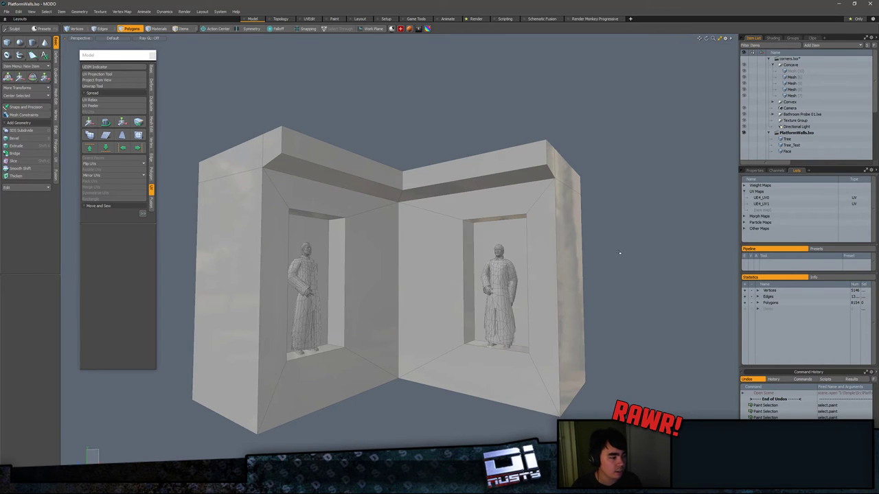
alt+drag(619, 254, 604, 268)
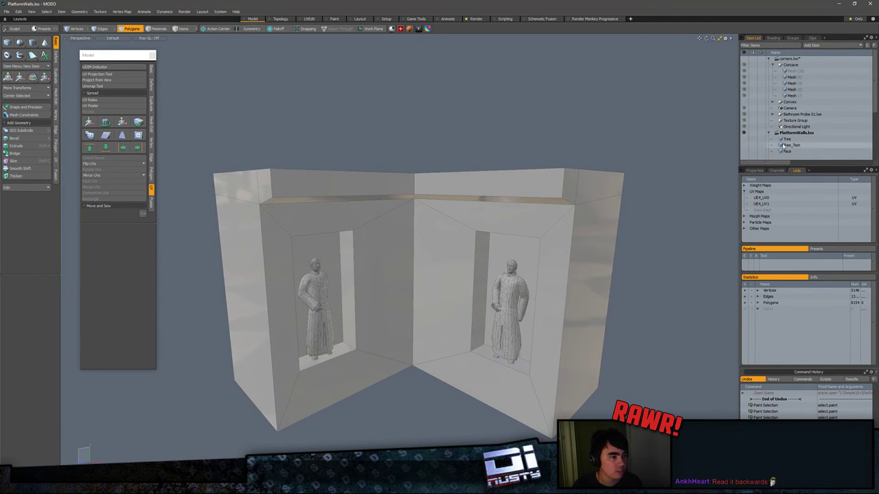
scroll(789, 141, down, 3)
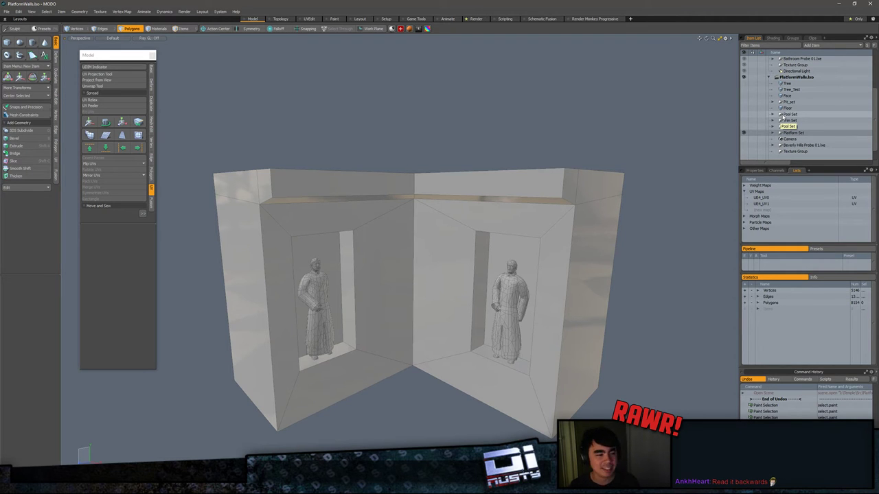
click(547, 215)
double_click(551, 215)
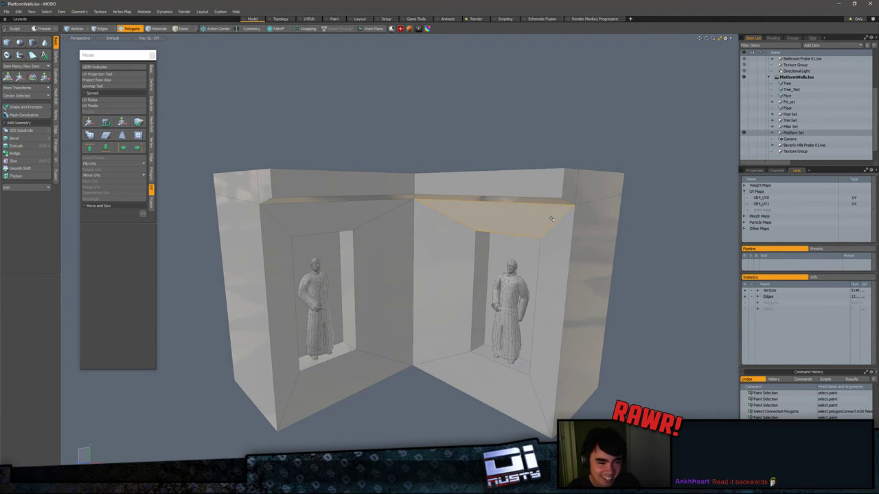
click(623, 187)
click(658, 161)
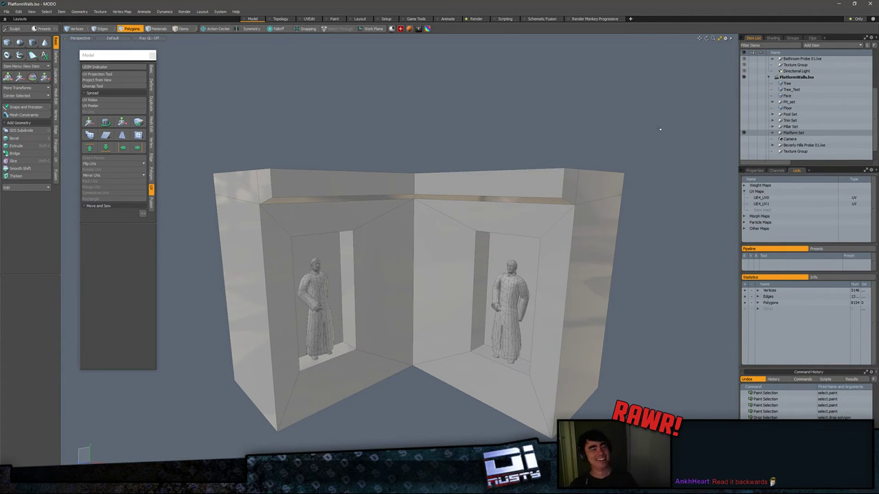
click(597, 172)
click(570, 184)
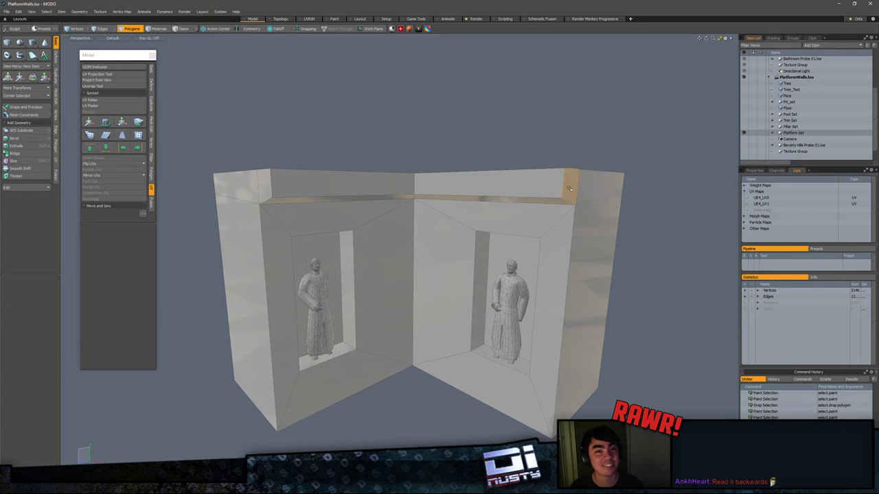
drag(570, 184, 587, 211)
click(627, 178)
Step: Triangulate the outer side face of the ledge end, and remove its diagonal and the adjoining vertical edge
click(610, 186)
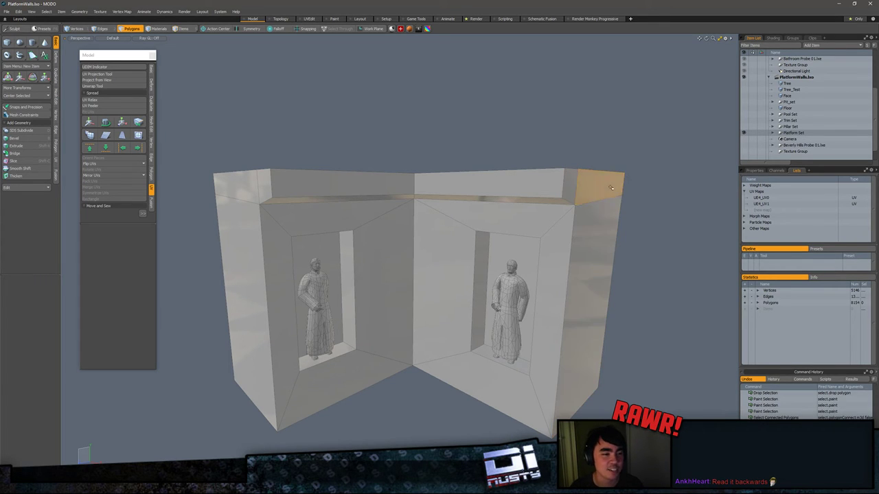
key(shift+t)
click(659, 175)
key(2)
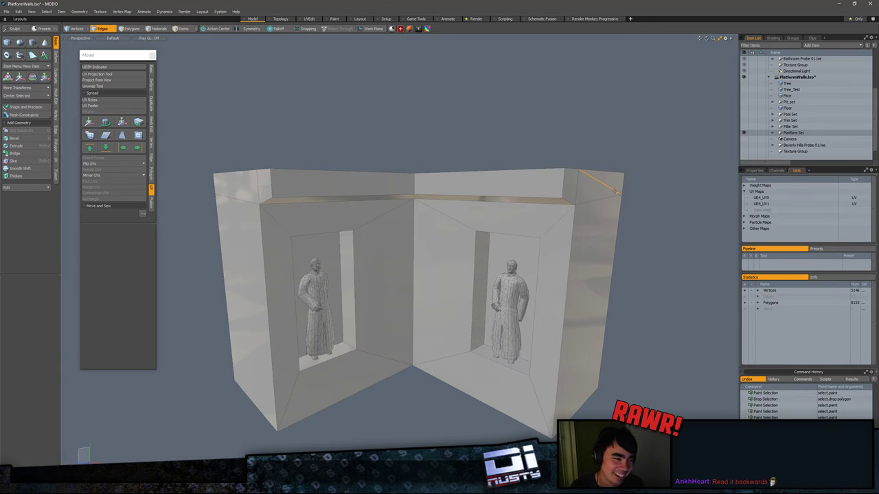
click(578, 186)
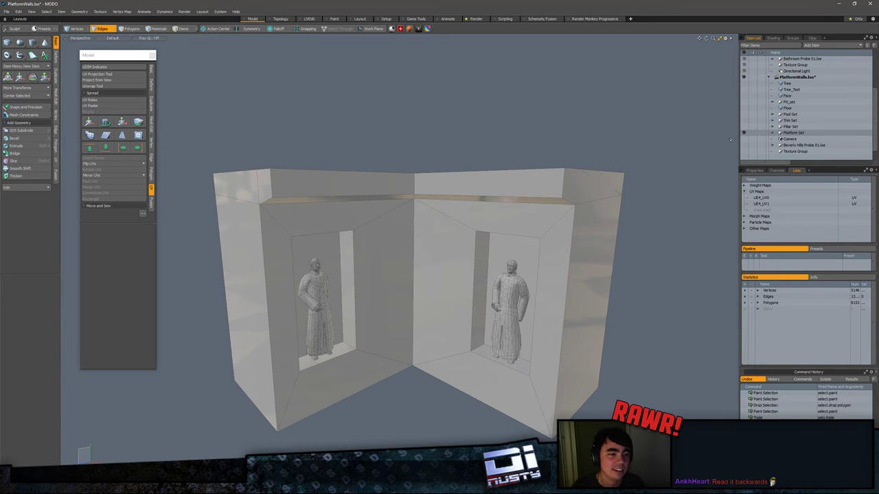
Step: Select the Platform Set group in the PlatformWalls scene and expand it to list its meshes
click(788, 96)
click(797, 132)
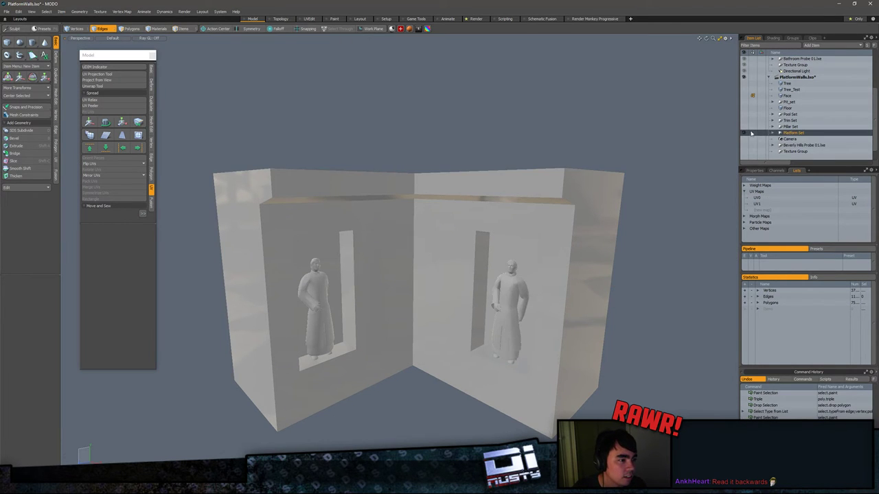
double_click(769, 135)
click(772, 136)
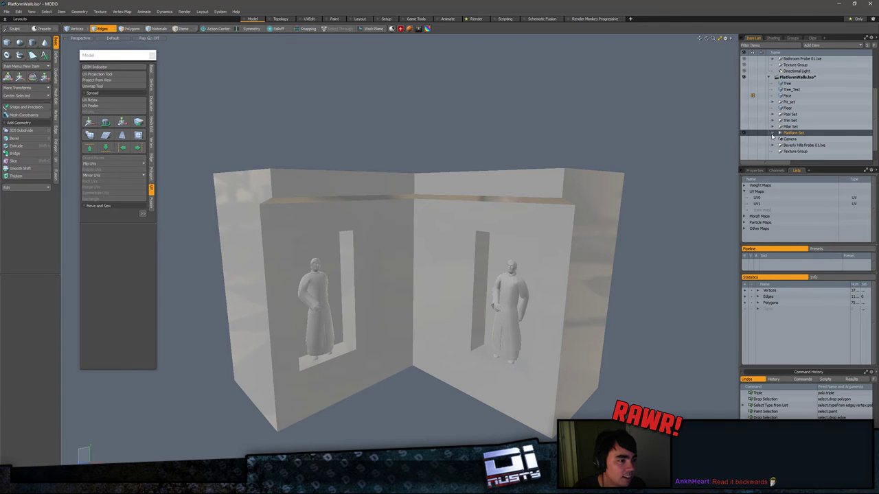
click(773, 133)
Step: Toggle the visibility of the LowPlatform meshes and PlatformWall_stair_5m in turn to identify each platform piece
click(745, 109)
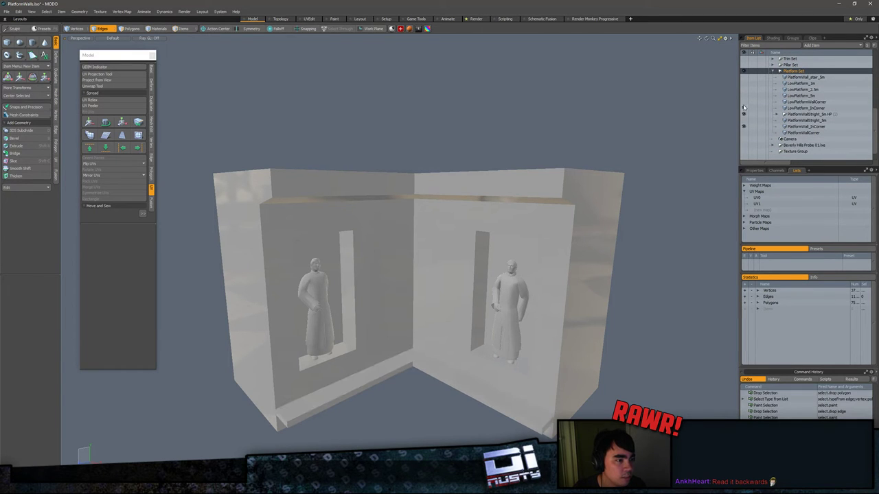
click(744, 102)
click(745, 96)
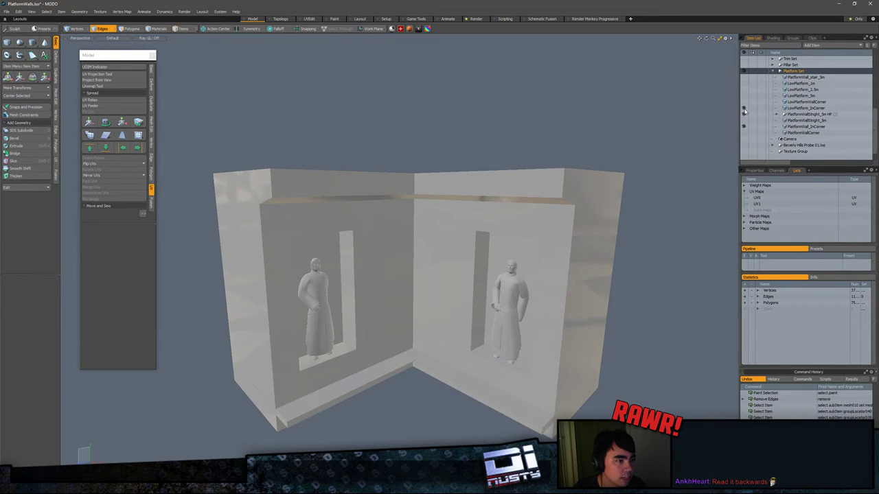
click(745, 110)
click(745, 113)
click(745, 95)
click(745, 95)
click(744, 84)
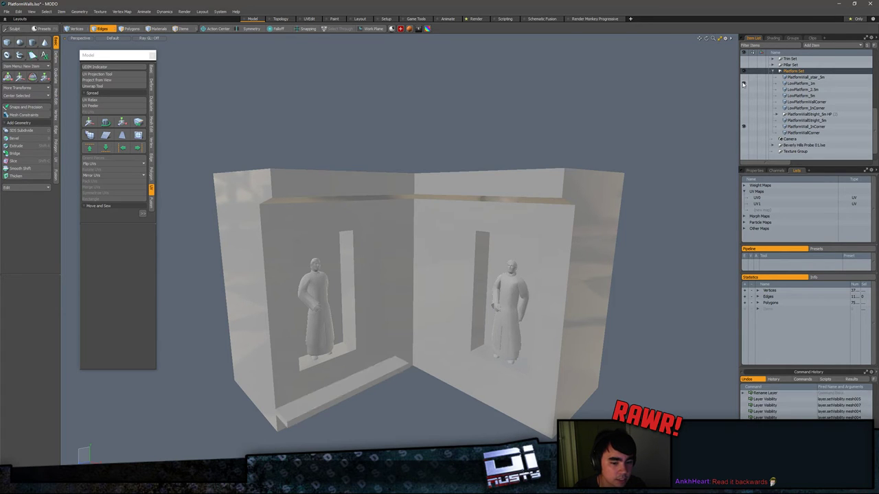
click(743, 84)
click(744, 78)
click(744, 78)
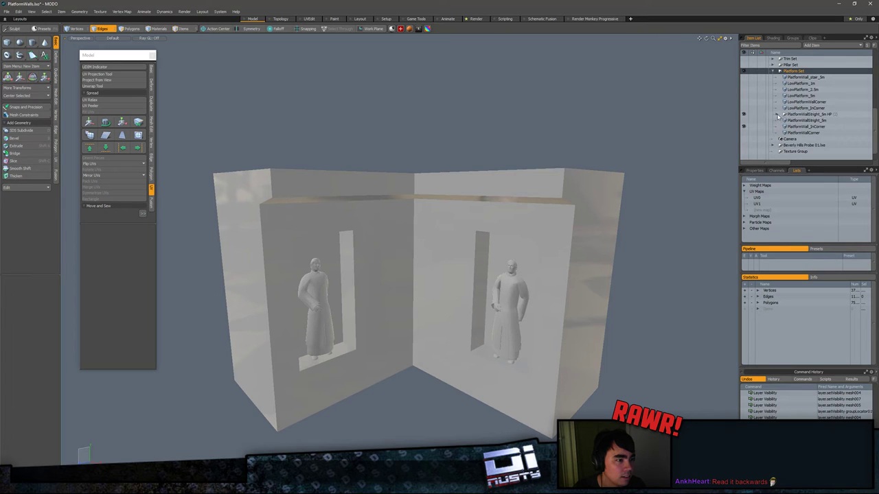
Step: Show the Side_Detail mesh nested under PlatformWallStright_5m HP and hide the PlatformWall_InCorner mesh
click(743, 121)
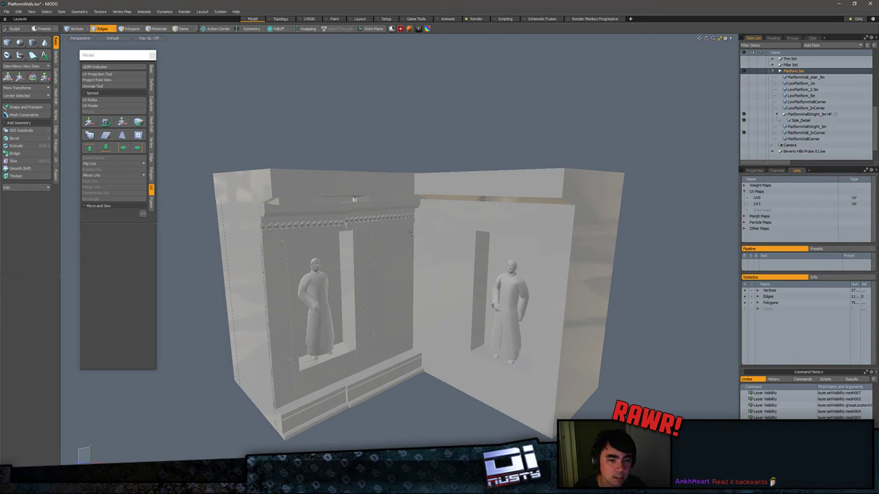
key(5)
click(406, 233)
click(743, 133)
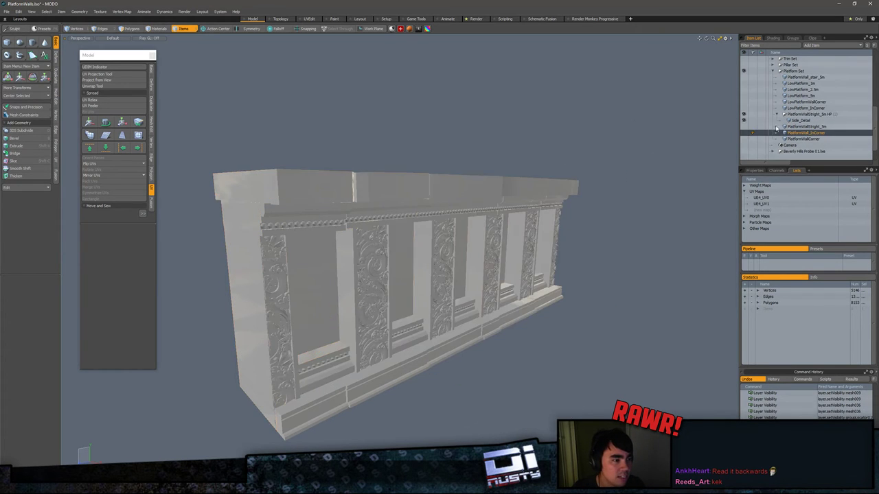
Step: Try selecting the window sill trim and its beads on the Side_Detail mesh by connected polygons
click(798, 121)
click(591, 151)
alt+drag(459, 215, 448, 196)
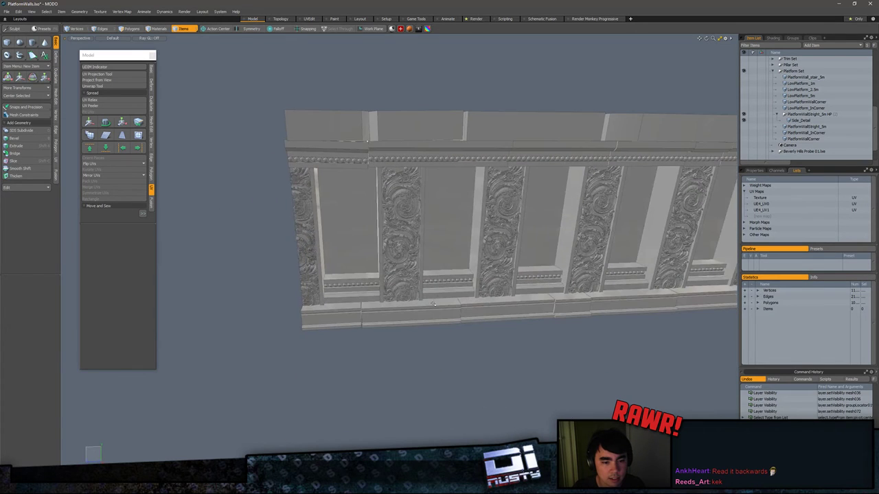
key(3)
drag(446, 276, 448, 295)
key(bracketright)
key(shift+a)
shift+drag(244, 246, 294, 245)
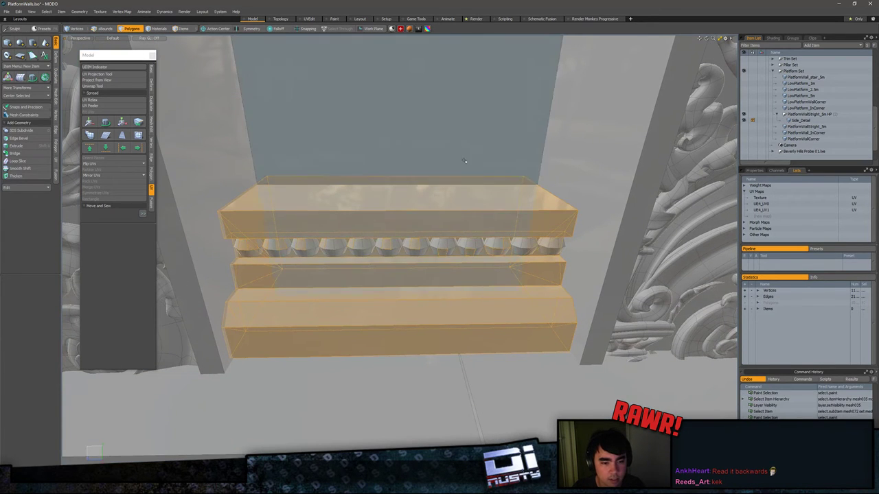
click(489, 147)
Step: Return to the corners scene, frame the concave corner, and select the empty mesh in the Concave group
scroll(834, 96, down, 1)
scroll(810, 135, up, 10)
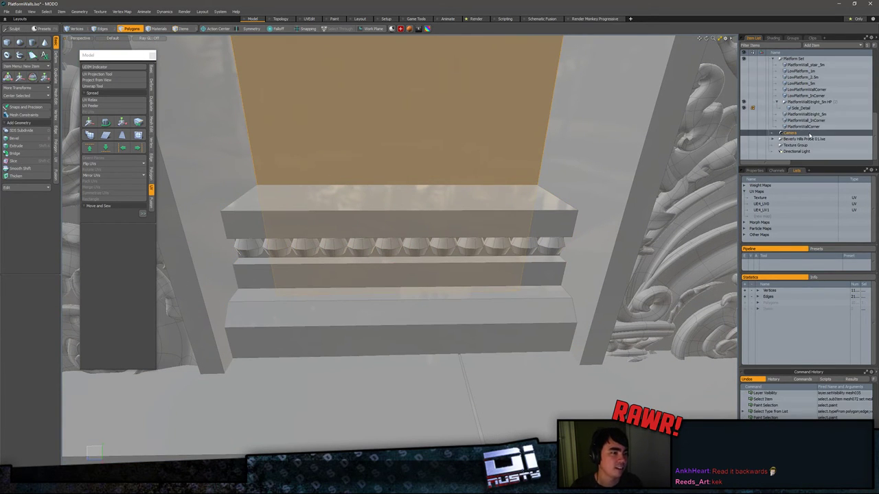
click(800, 78)
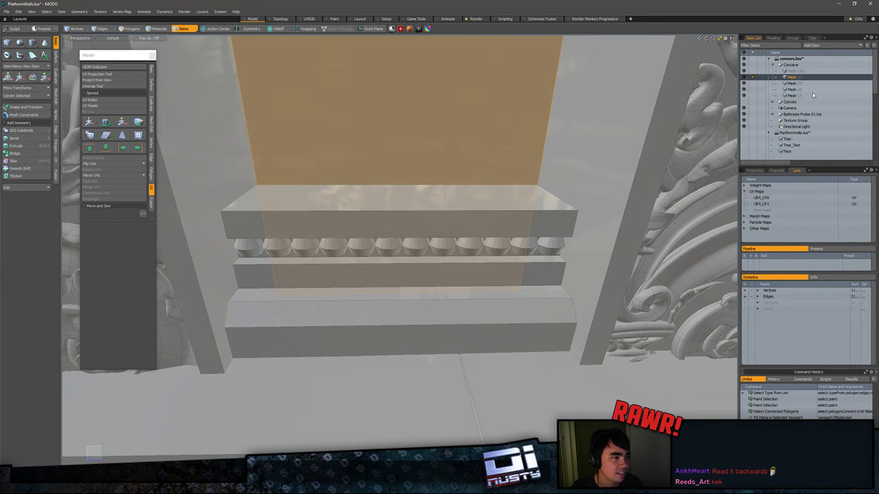
key(shift+a)
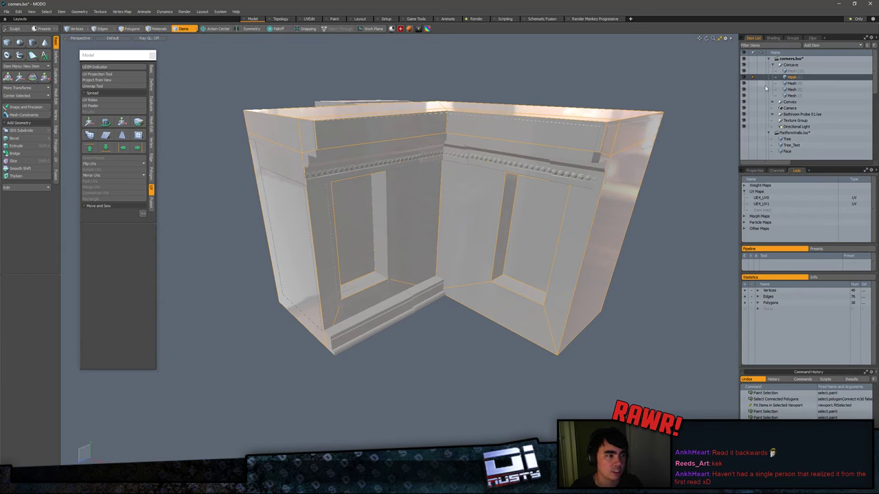
click(792, 72)
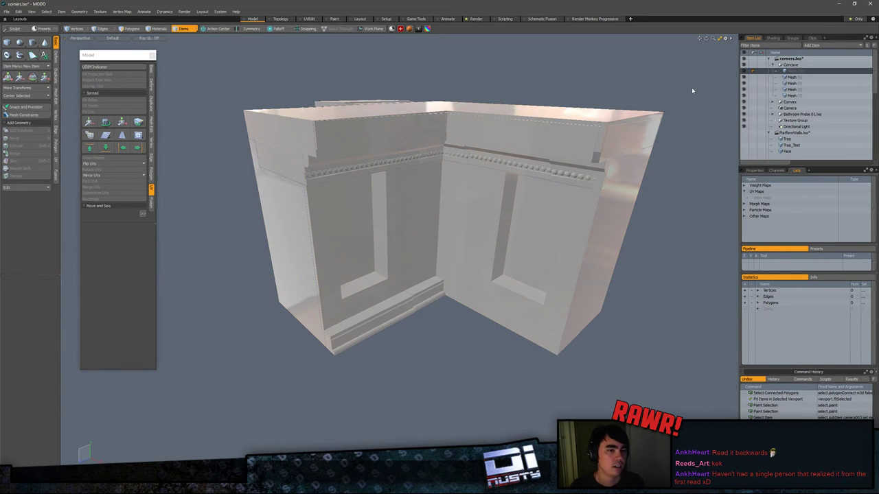
Step: Undo the recent selection and visibility changes back to the displayed PlatformWall_InCorner mesh
key(ctrl+z)
key(ctrl+z)
key(ctrl+z)
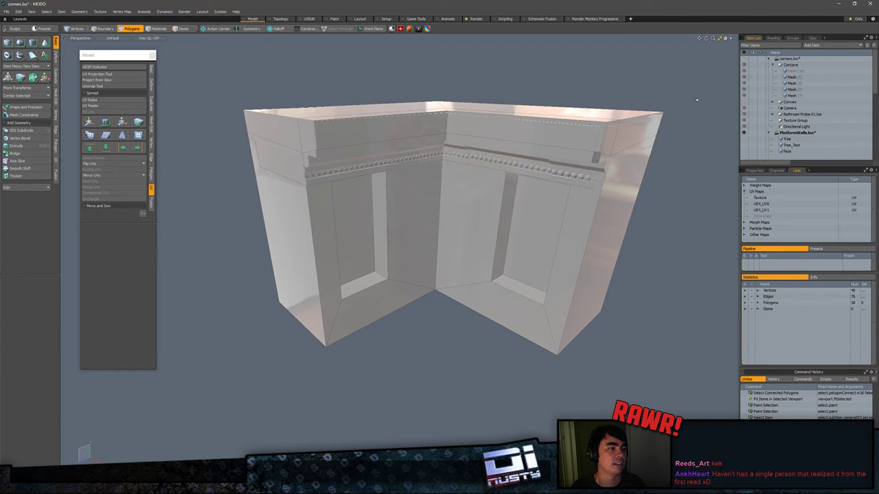
key(ctrl+z)
key(ctrl+z)
key(ctrl+z)
key(ctrl+z)
key(ctrl+z)
key(ctrl+z)
key(ctrl+z)
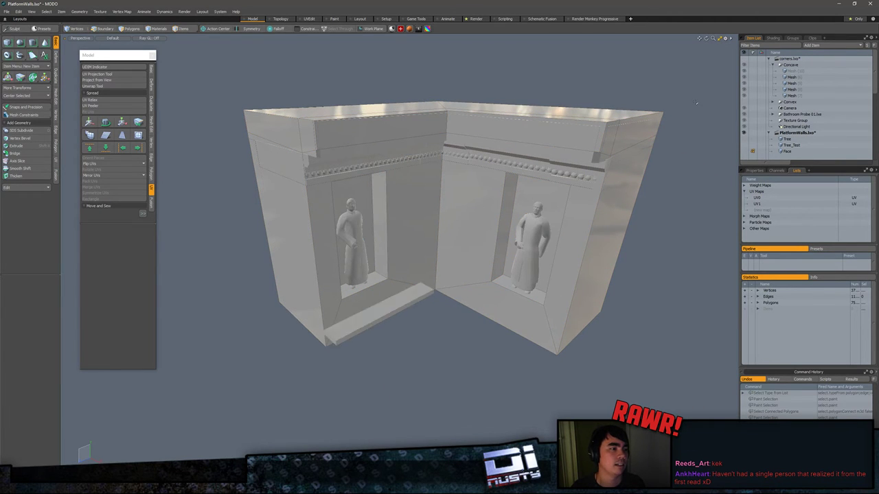
key(ctrl+z)
key(ctrl+z)
Step: Select the wall body's connected polygons on the PlatformWall_InCorner mesh and copy them
alt+drag(697, 105, 681, 143)
key(5)
click(422, 228)
alt+drag(423, 227, 403, 236)
key(3)
double_click(402, 235)
click(681, 122)
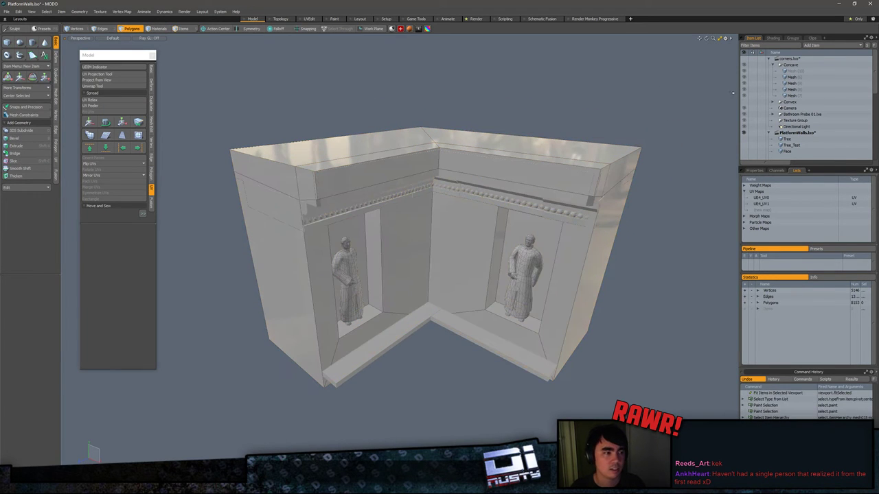
Step: Show the empty mesh in the Concave group of the corners scene and paste the copied wall body into it
click(790, 72)
click(743, 70)
key(ctrl+v)
click(595, 114)
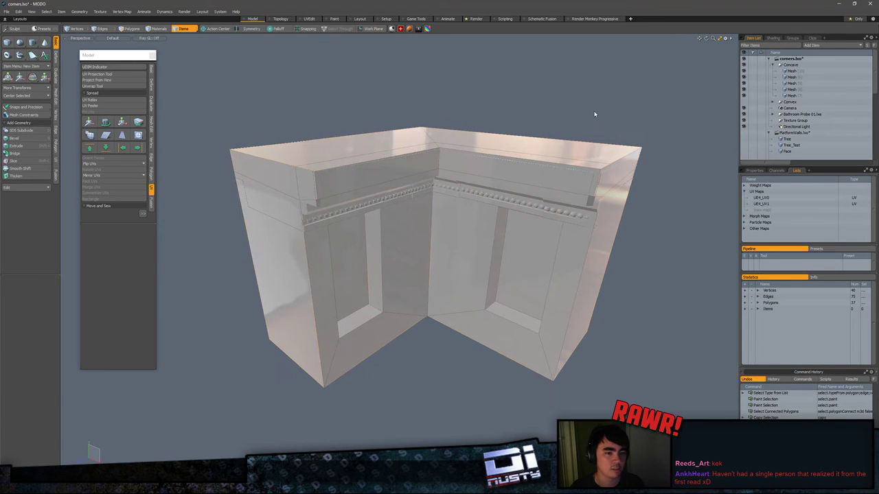
alt+drag(634, 101, 618, 108)
click(789, 89)
click(636, 116)
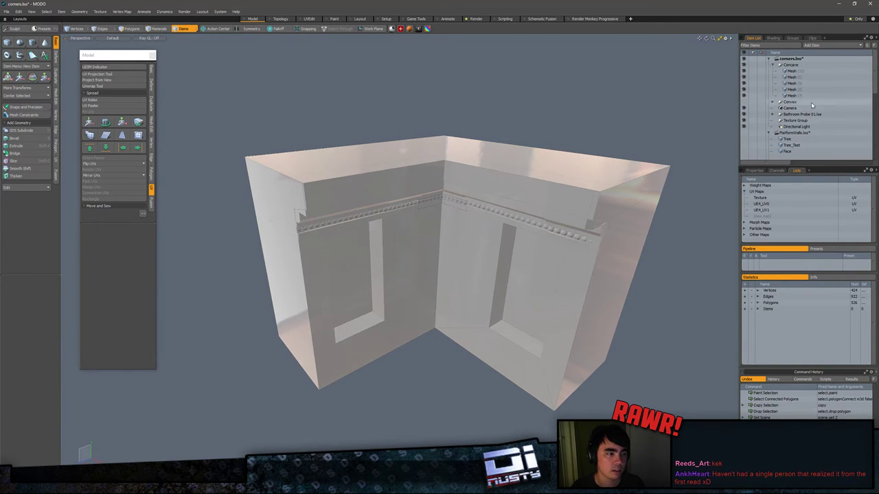
Step: Close the PlatformWalls scene
click(798, 134)
right_click(797, 135)
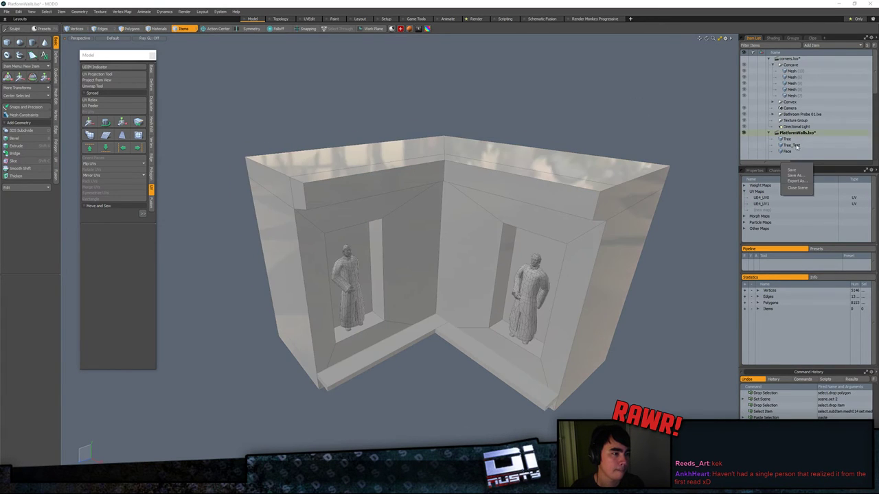
click(794, 188)
click(424, 173)
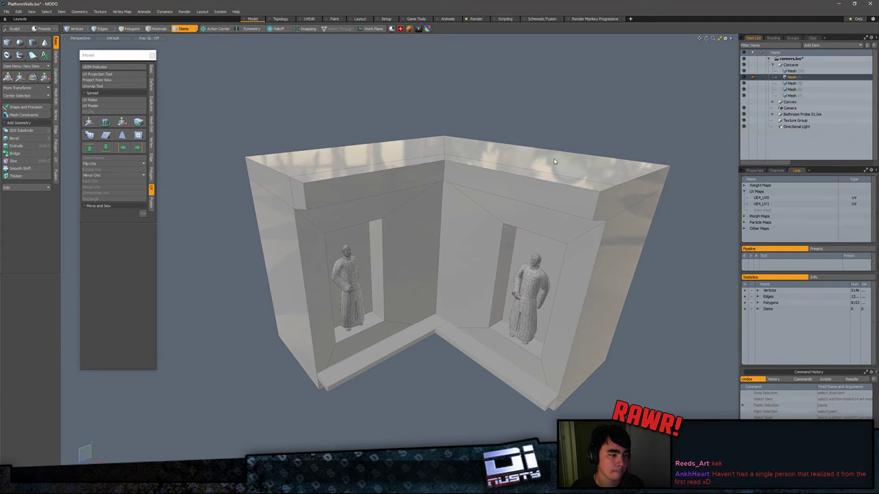
Step: Check the pasted wall body's connected polygons and hide its mesh to expose the original body
alt+drag(574, 152, 547, 132)
click(502, 177)
key(3)
double_click(502, 176)
click(528, 143)
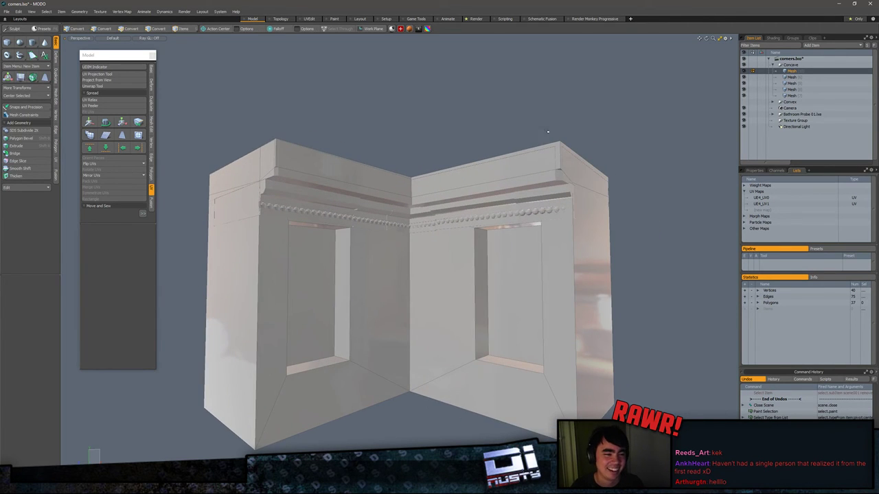
click(743, 71)
click(791, 83)
Step: Cut all connected polygons of the original wall body out of its mesh in the Concave group
alt+drag(518, 169, 559, 160)
key(5)
click(552, 184)
key(3)
double_click(555, 186)
key(Escape)
key(5)
click(559, 160)
key(3)
click(560, 159)
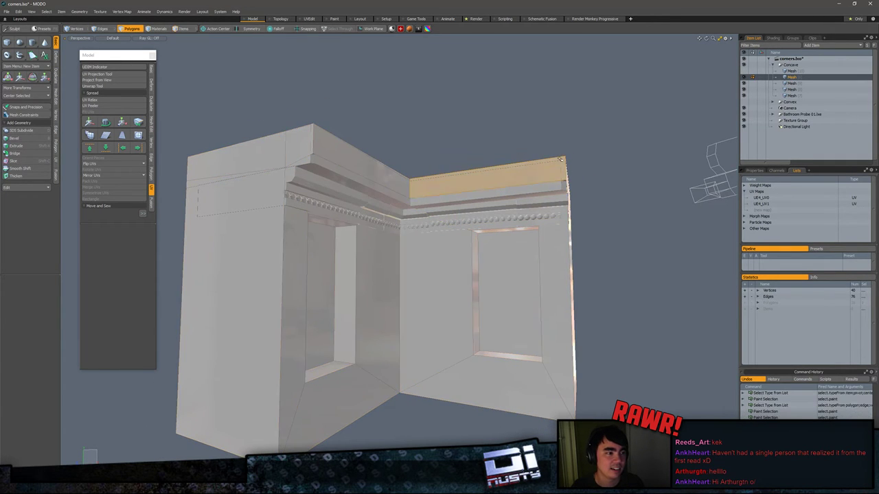
double_click(560, 159)
key(ctrl+x)
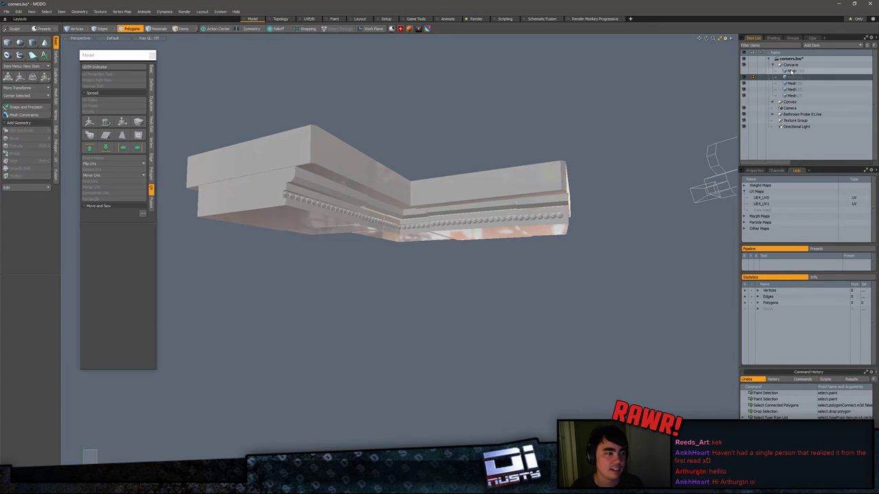
Step: Move the pasted wall body's polygons into the emptied original body mesh and delete the leftover empty mesh
click(798, 70)
double_click(460, 197)
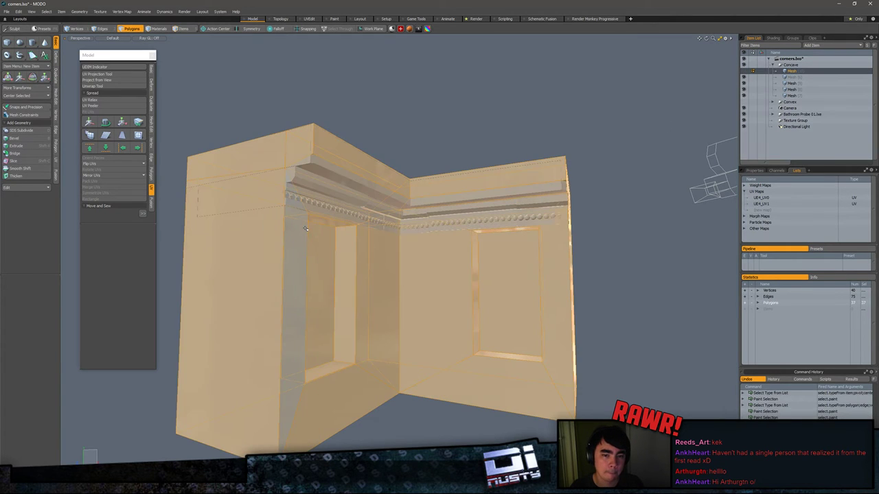
key(ctrl+x)
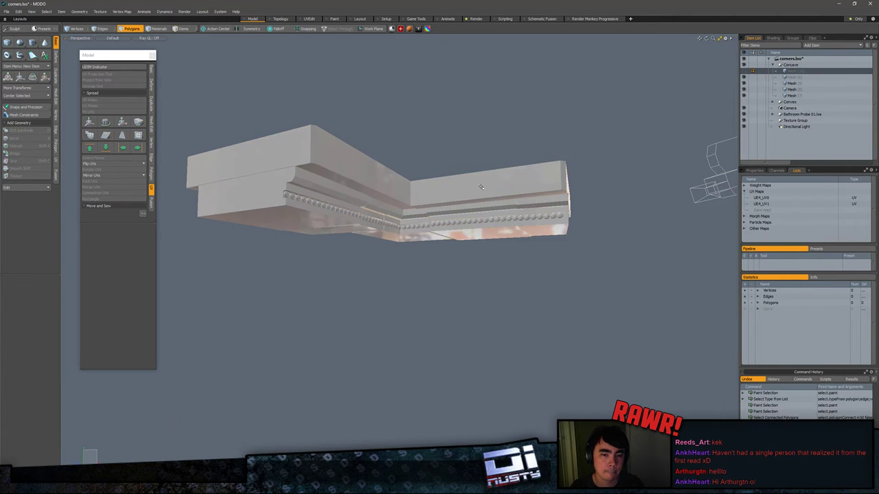
click(797, 77)
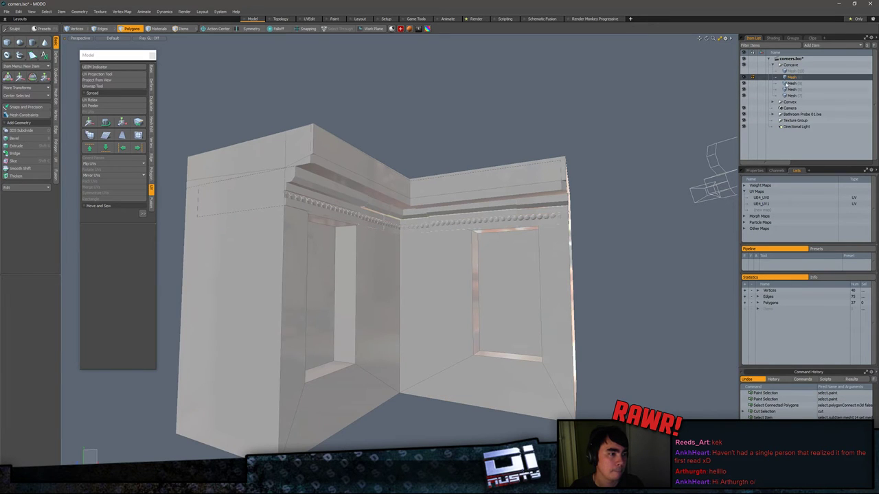
click(798, 72)
key(Delete)
click(796, 91)
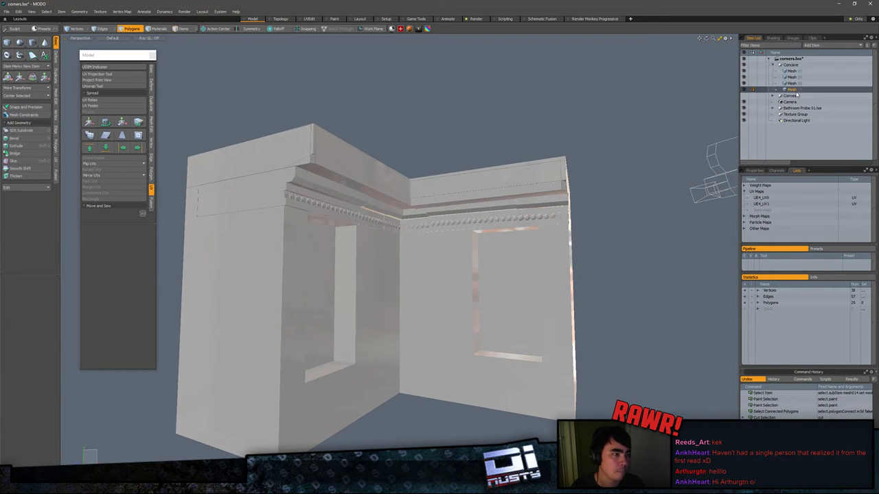
Step: Hide the concave wall body mesh and show the Convex group
alt+drag(604, 244, 547, 255)
key(5)
click(547, 254)
key(3)
key(Escape)
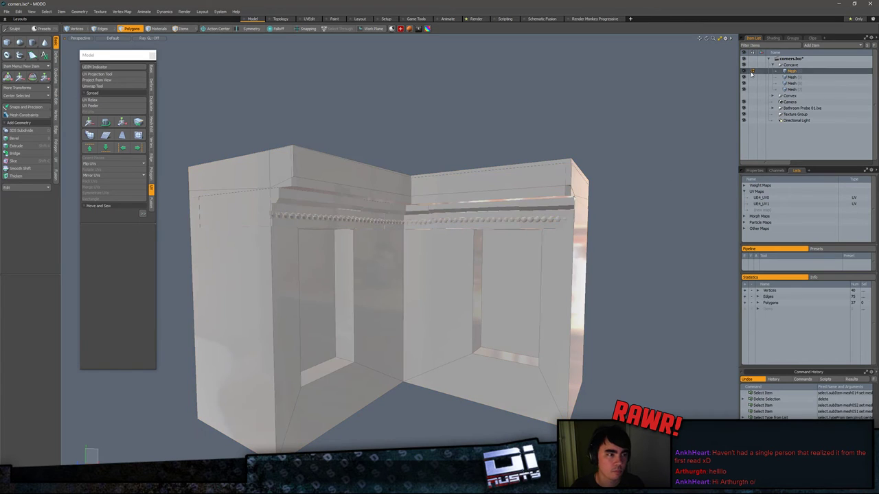
click(743, 72)
click(774, 98)
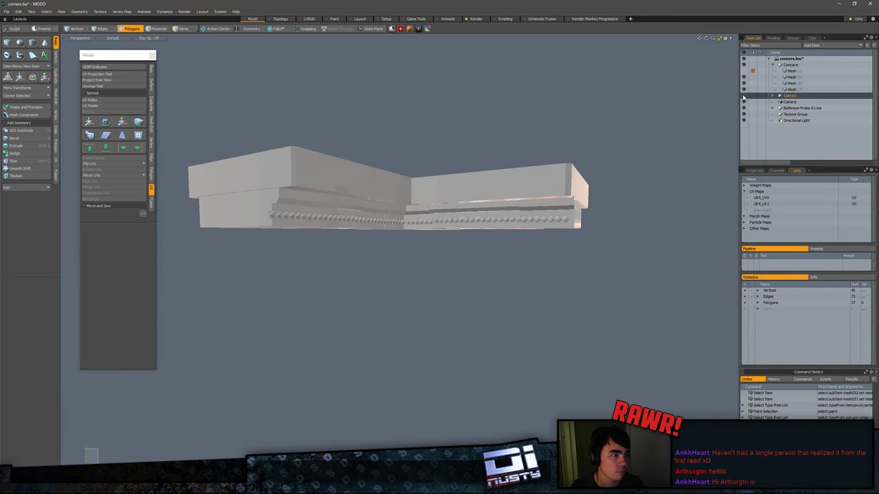
click(743, 97)
Step: Select all connected polygons of one base plinth piece below the Convex group's windows
alt+drag(667, 172, 693, 146)
key(5)
click(424, 307)
ctrl+alt+drag(429, 304, 388, 282)
key(3)
key(5)
click(404, 313)
key(3)
double_click(403, 313)
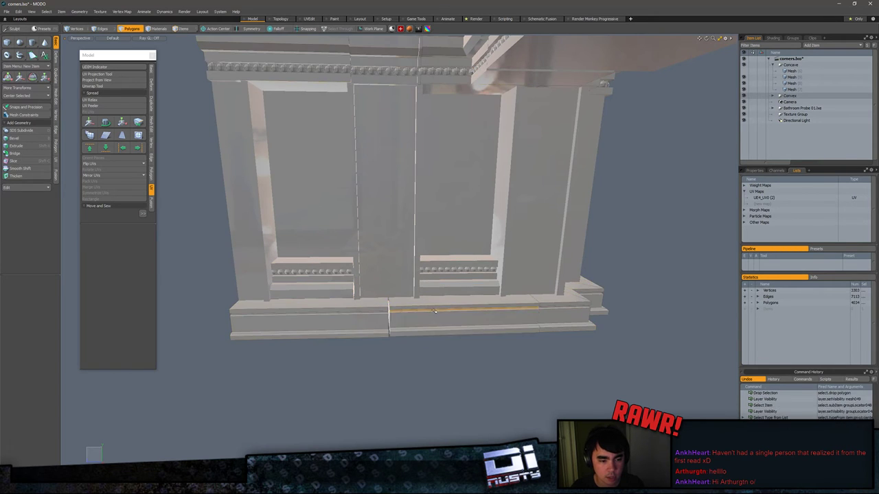
Step: Add the remaining base plinth pieces to the selection and paste a copy into a new mesh in the Concave group
shift+double_click(352, 318)
alt+drag(351, 318, 274, 358)
shift+double_click(498, 384)
alt+drag(497, 384, 496, 263)
alt+shift+drag(434, 231, 432, 267)
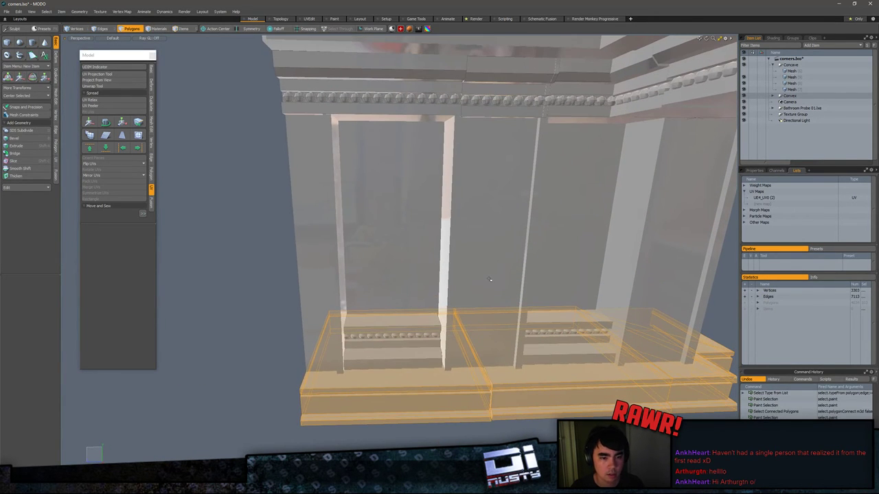
alt+shift+drag(547, 323, 522, 316)
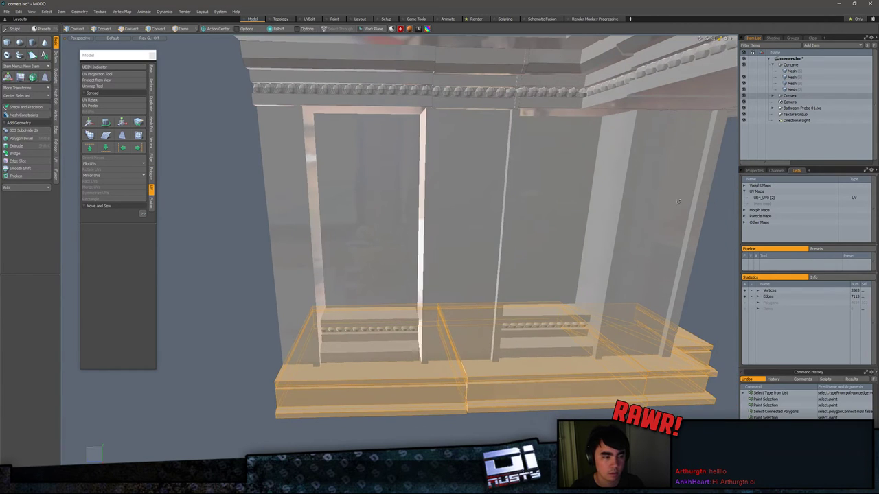
click(798, 83)
key(n)
key(ctrl+v)
Step: Copy the Convex group's pillar polygons into another new mesh in the Concave group
key(5)
click(472, 215)
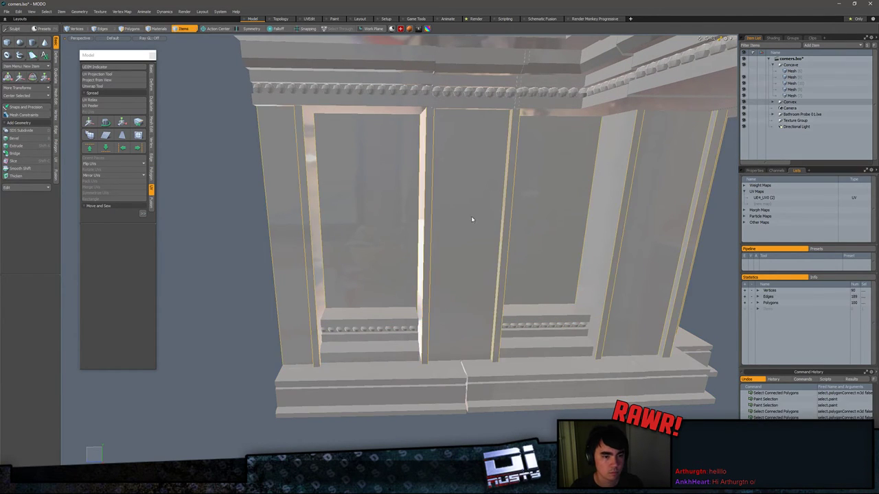
key(3)
double_click(482, 203)
key(ctrl+c)
click(803, 83)
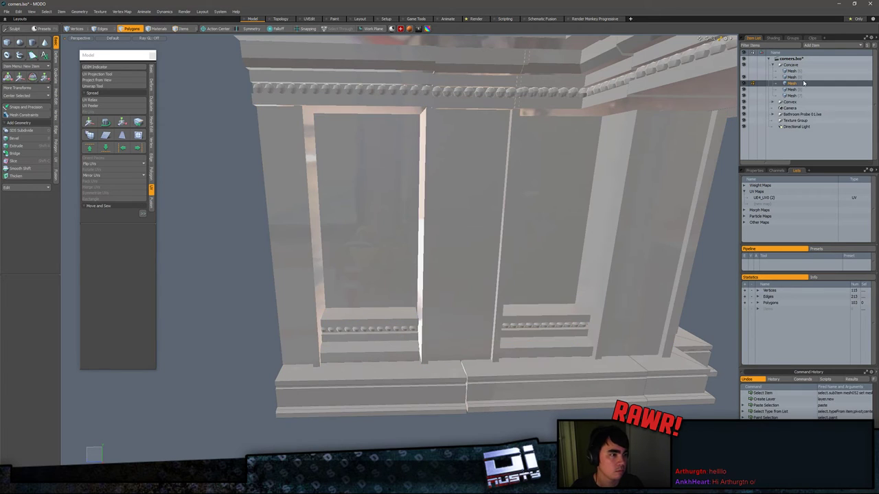
key(n)
key(ctrl+v)
Step: Hide the Convex group and check the Concave corner's beaded trim meshes
alt+drag(691, 250, 629, 228)
key(5)
click(583, 158)
click(569, 177)
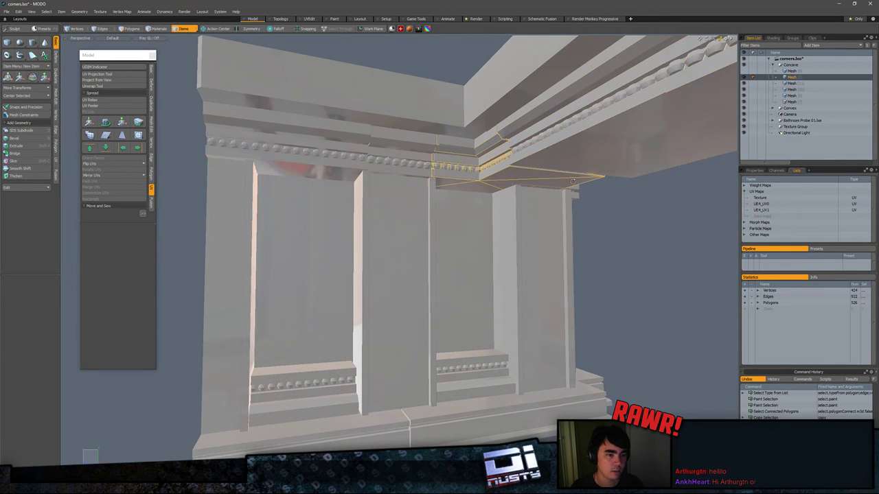
alt+drag(569, 179, 617, 193)
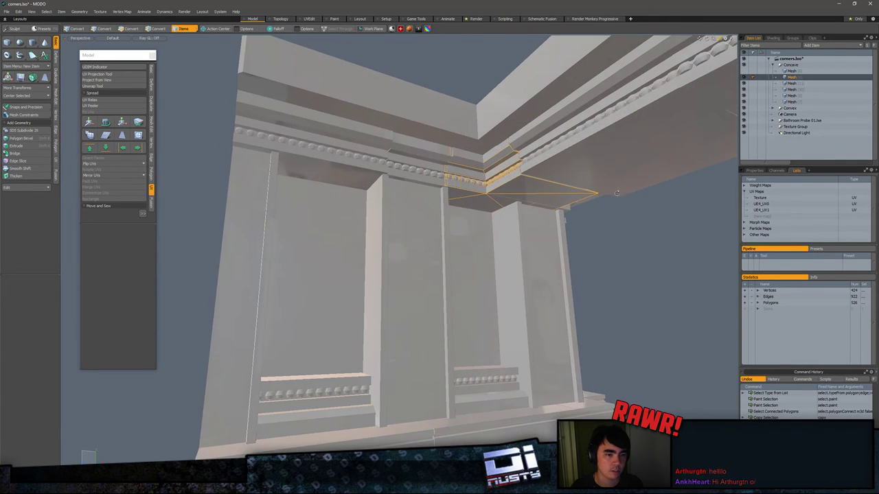
click(743, 71)
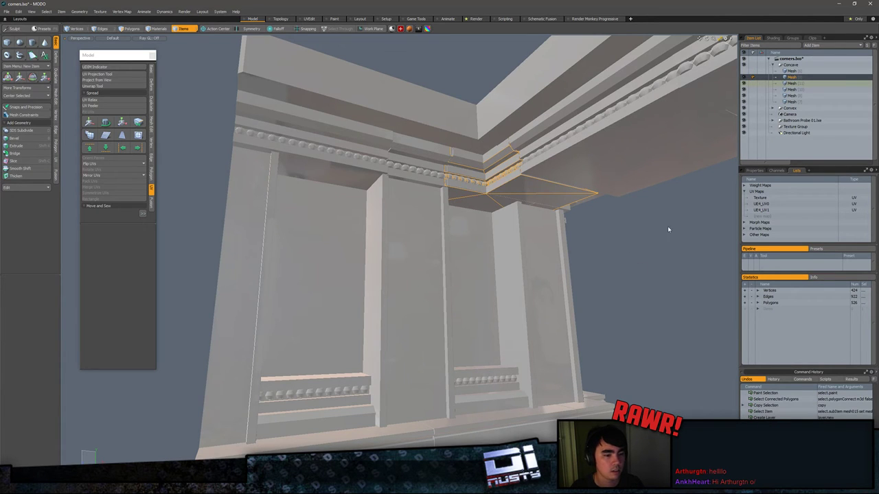
click(744, 101)
click(666, 181)
alt+drag(639, 244, 627, 284)
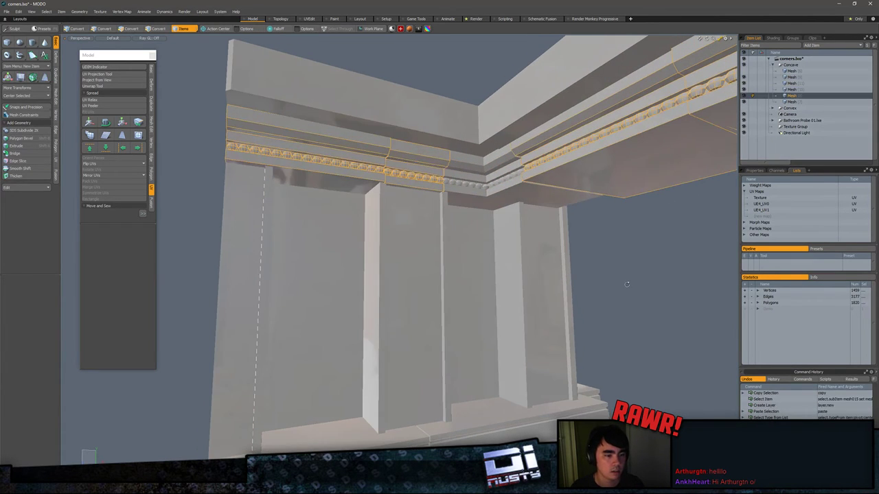
click(626, 285)
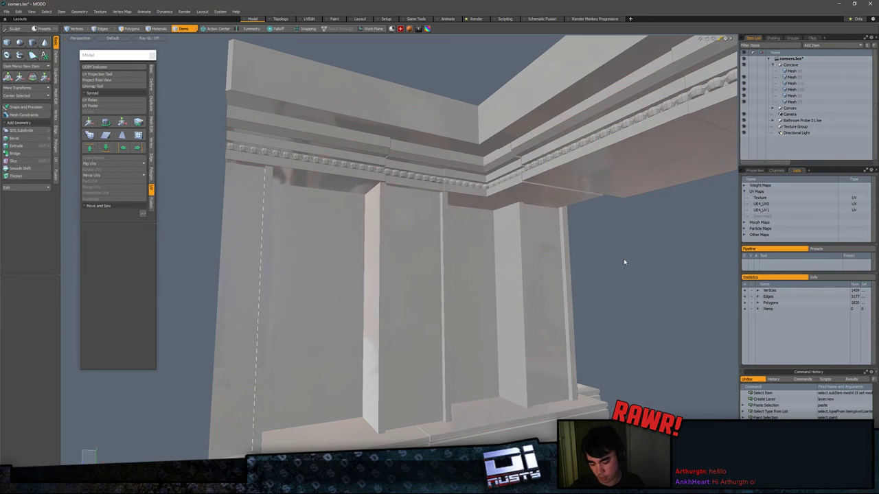
Step: Select all connected polygons of the Concave corner's pillar mesh and examine the pillars from inside and behind
alt+drag(667, 256, 615, 246)
click(488, 262)
key(3)
double_click(492, 253)
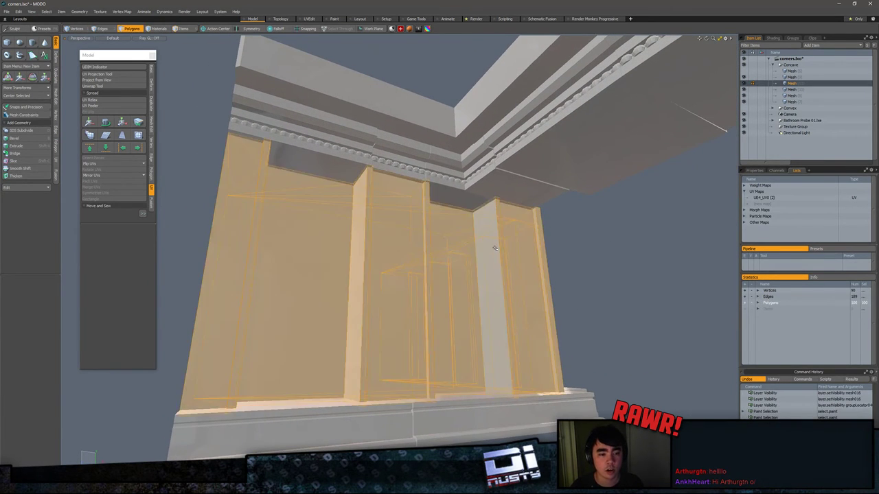
alt+drag(493, 249, 463, 292)
click(465, 294)
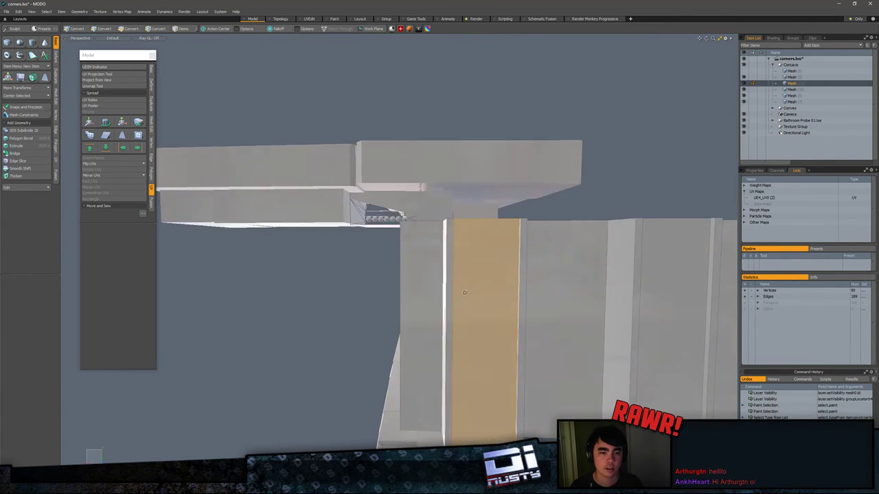
Step: Identify the topmost mesh above the Concave corner's pillars and hide it in the Concave group
click(517, 175)
key(5)
click(537, 160)
click(552, 130)
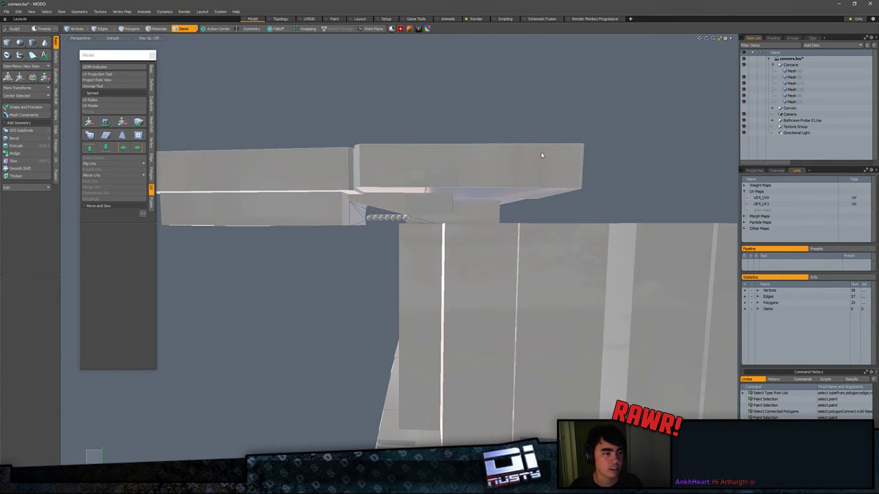
click(542, 154)
click(601, 131)
click(744, 102)
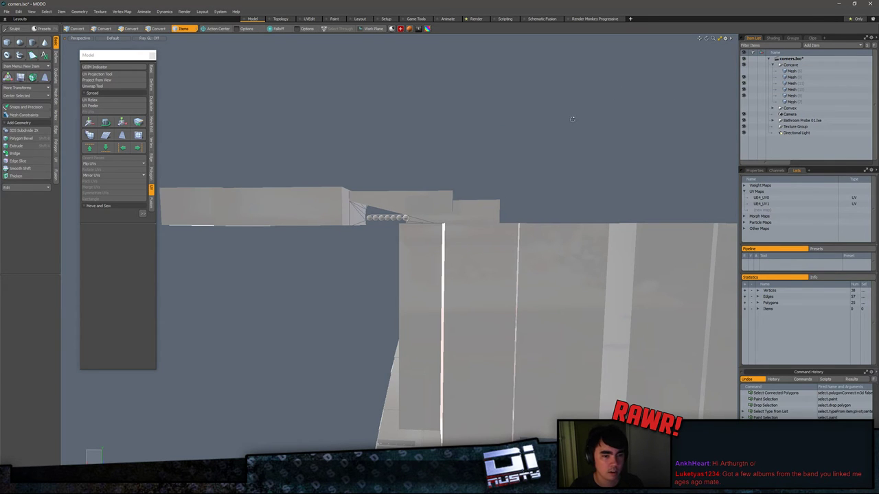
Step: Try to delete the connected side faces of the cornice's inner corner block, and undo the deletion
key(3)
alt+drag(418, 187, 412, 241)
key(5)
click(382, 208)
key(3)
double_click(383, 208)
key(shift+a)
click(445, 202)
shift+click(506, 257)
key(Delete)
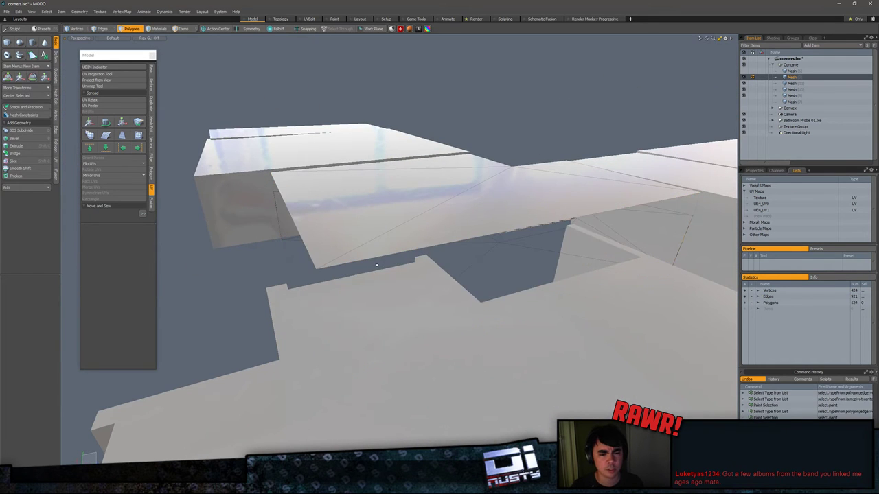
key(ctrl+z)
Step: Try flipping the normals of the selected side faces on the cornice's corner block
key(f)
key(f)
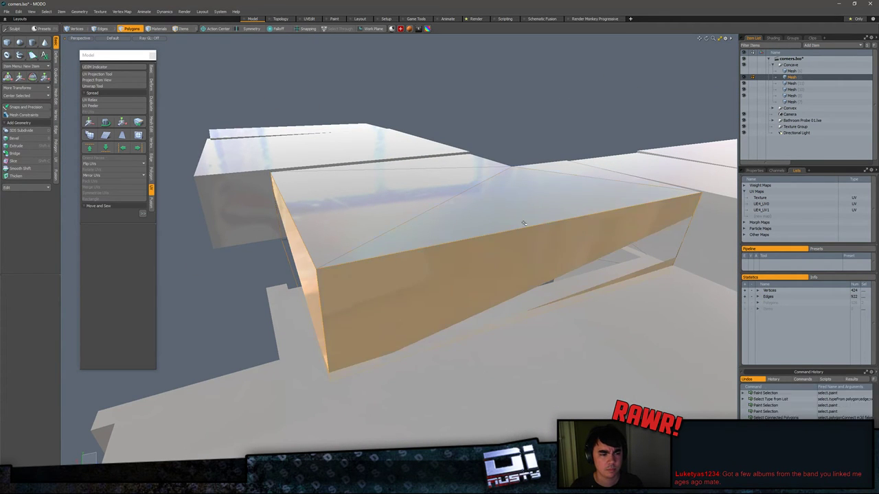
key(f)
key(f)
key(f)
key(f)
alt+drag(639, 266, 601, 268)
scroll(600, 268, down, 3)
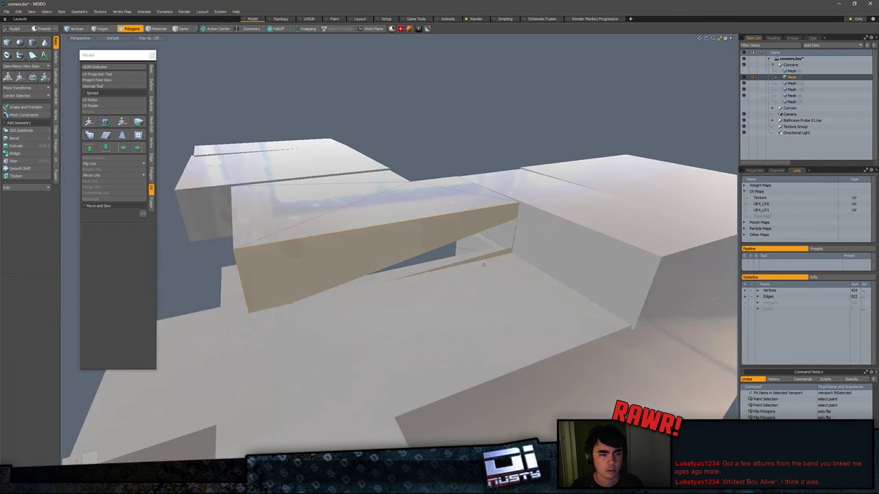
Step: Select the whole cornice corner block and run Mesh Cleanup on its mesh to repair the faces
alt+drag(440, 212, 457, 262)
double_click(380, 233)
key(alt+1)
key(3)
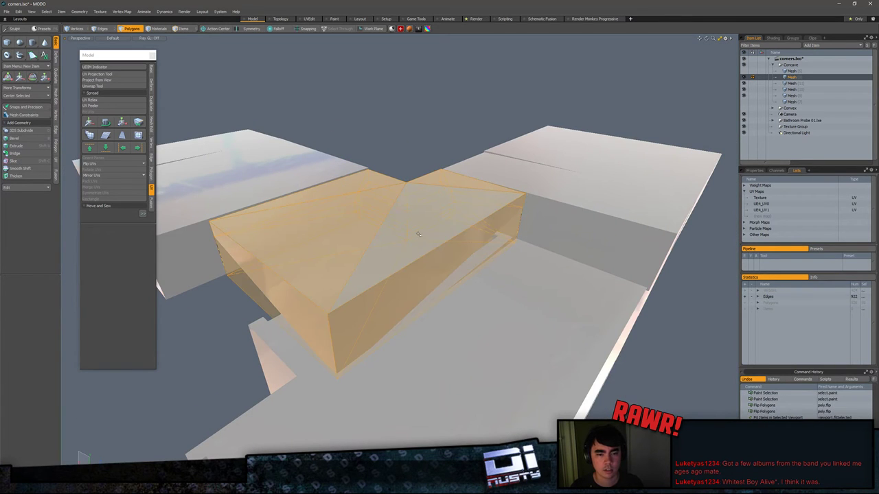
click(72, 10)
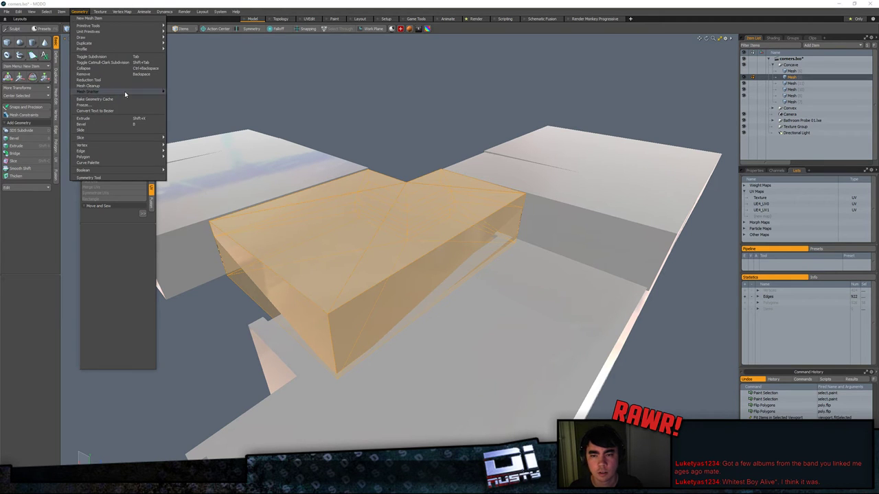
click(88, 85)
click(431, 138)
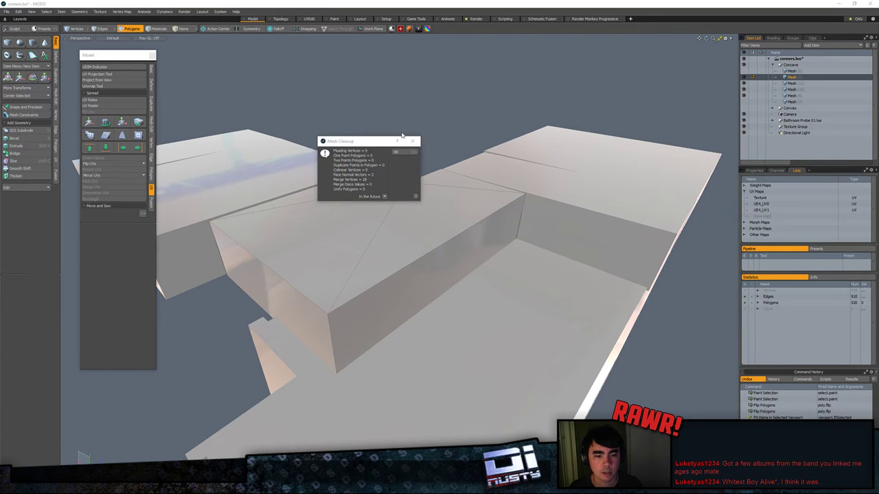
click(403, 152)
Step: Examine the cleaned corner block and the pillar mesh's connected polygons from above, behind and inside the corner
alt+drag(375, 128, 419, 204)
double_click(418, 201)
click(407, 131)
alt+drag(407, 131, 398, 192)
scroll(395, 187, down, 4)
double_click(447, 210)
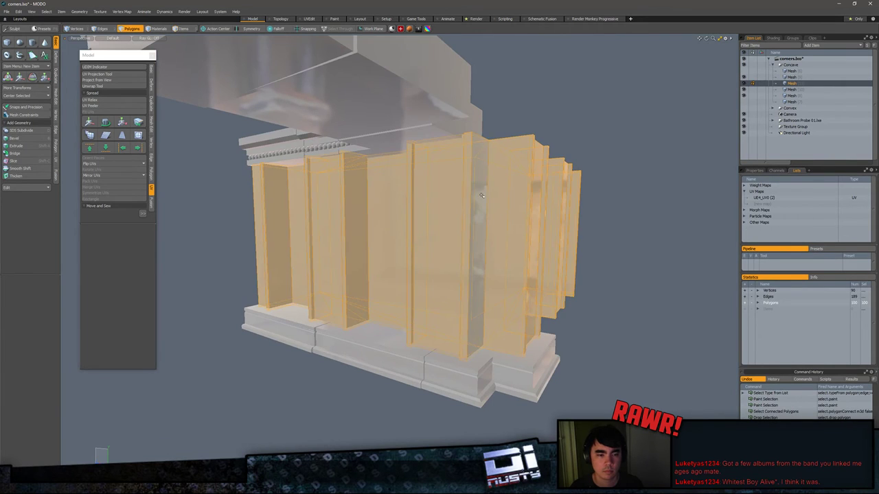
alt+drag(482, 196, 405, 230)
scroll(406, 230, down, 2)
double_click(410, 239)
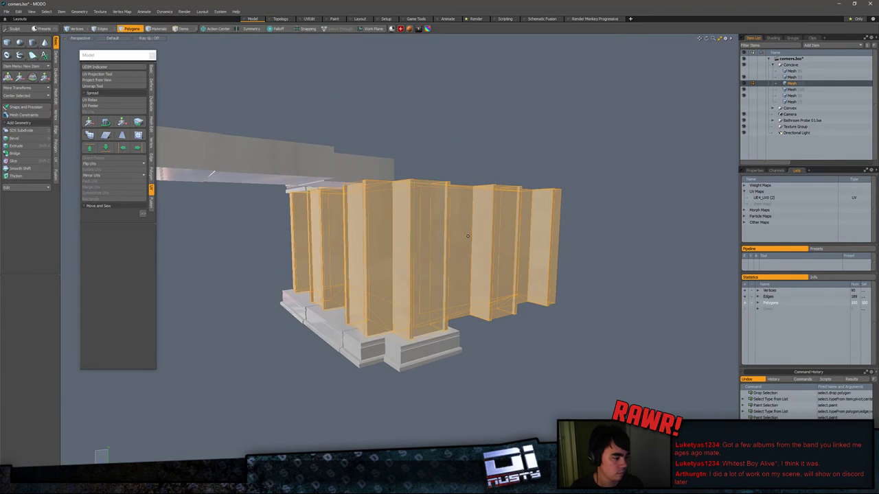
alt+drag(468, 236, 455, 299)
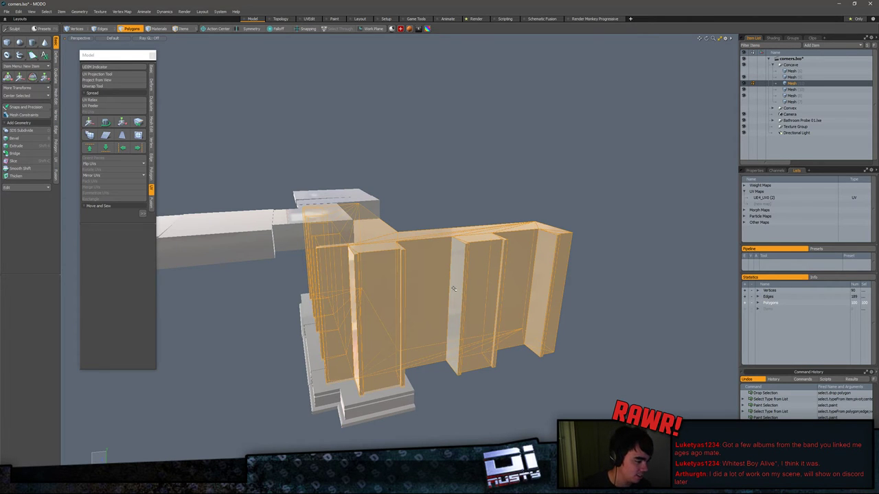
alt+drag(458, 252, 517, 275)
click(632, 245)
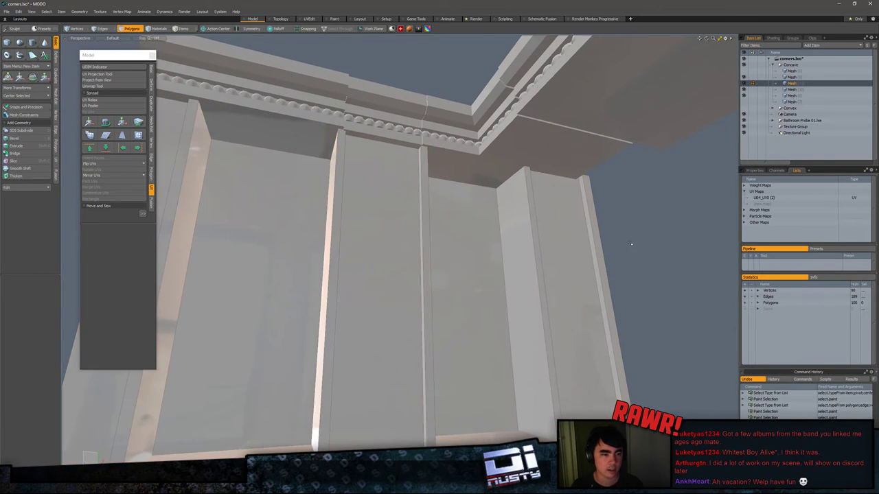
Step: Examine how the connected pillar mesh meets the cornice and base plinth at the inner corner
alt+drag(633, 245, 613, 237)
double_click(581, 251)
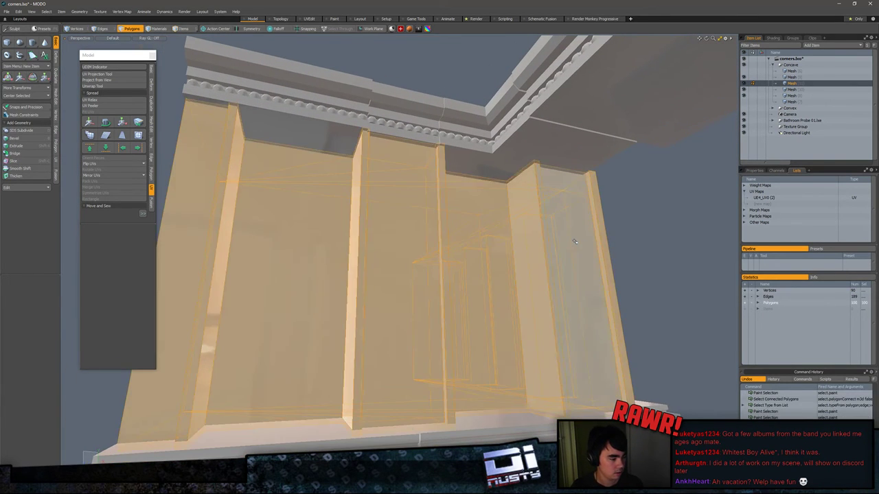
click(622, 238)
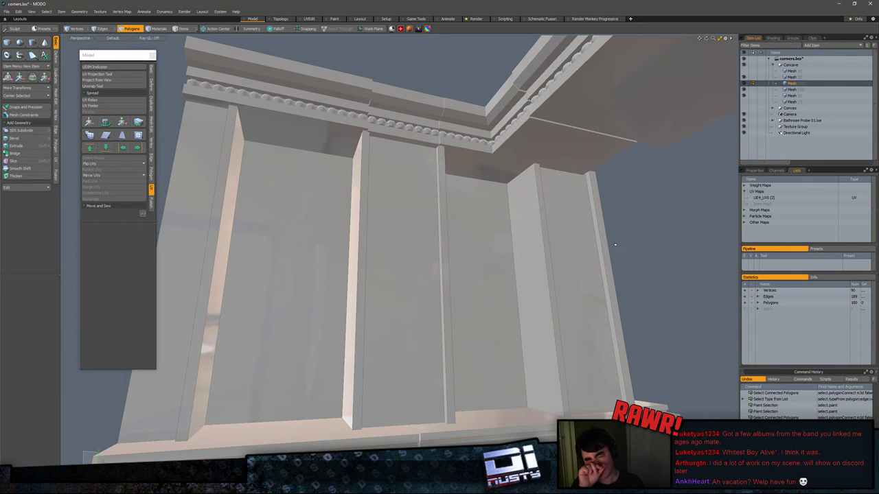
alt+drag(595, 268, 493, 301)
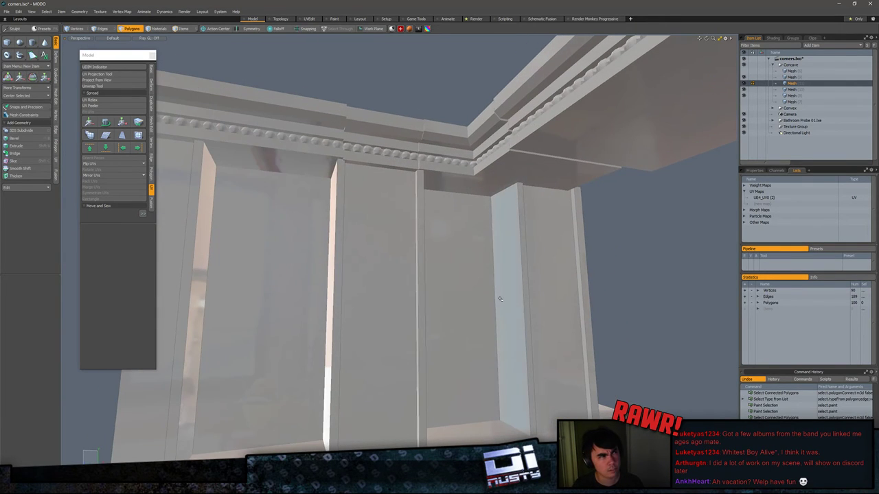
double_click(540, 252)
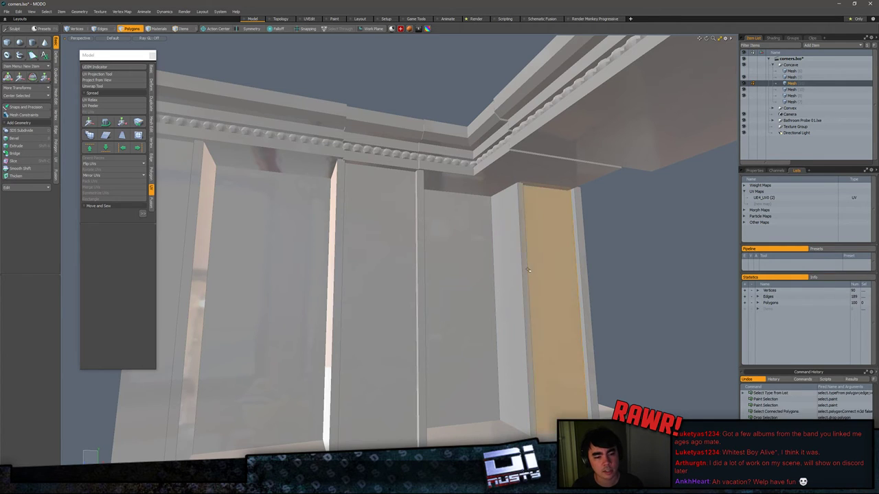
alt+drag(541, 250, 494, 292)
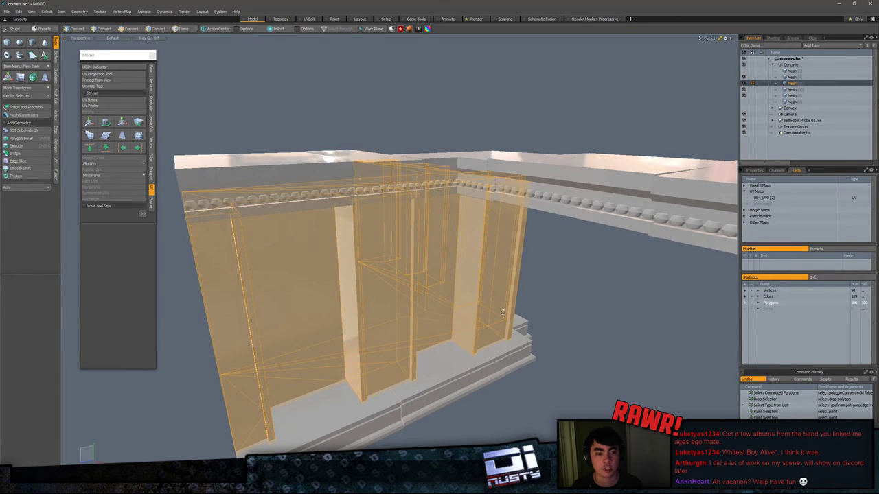
double_click(488, 302)
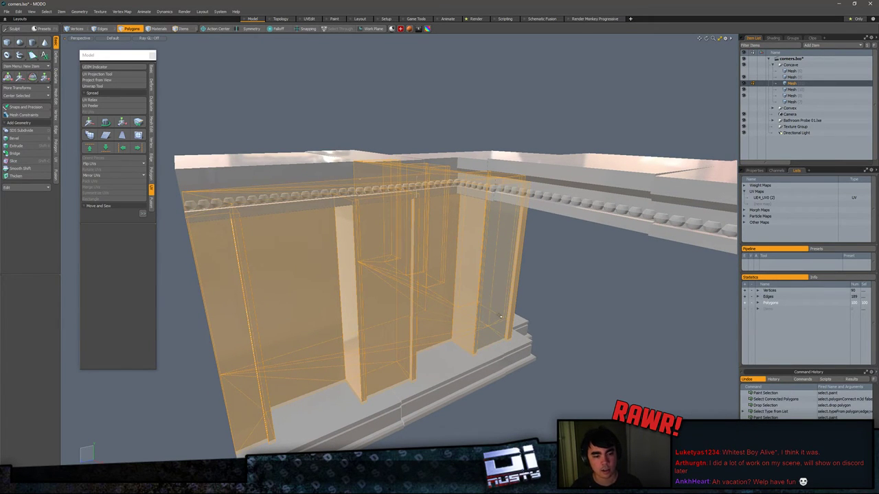
alt+drag(500, 316, 502, 236)
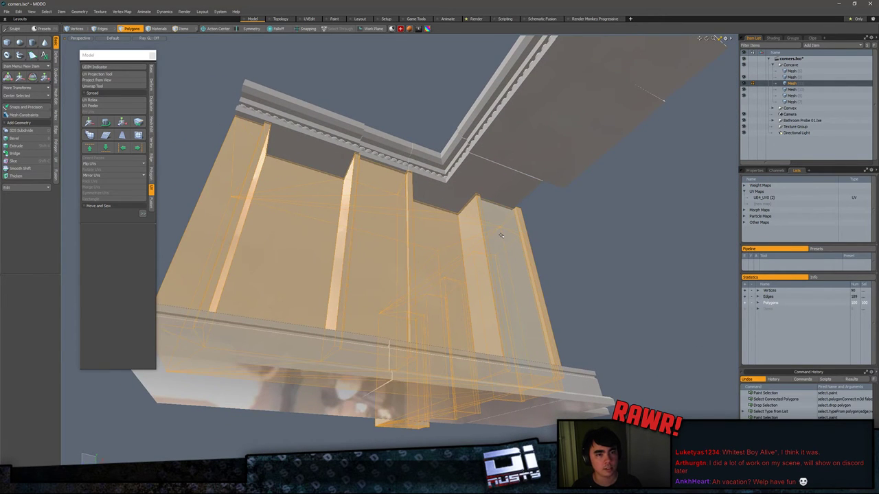
alt+drag(501, 236, 528, 262)
double_click(513, 255)
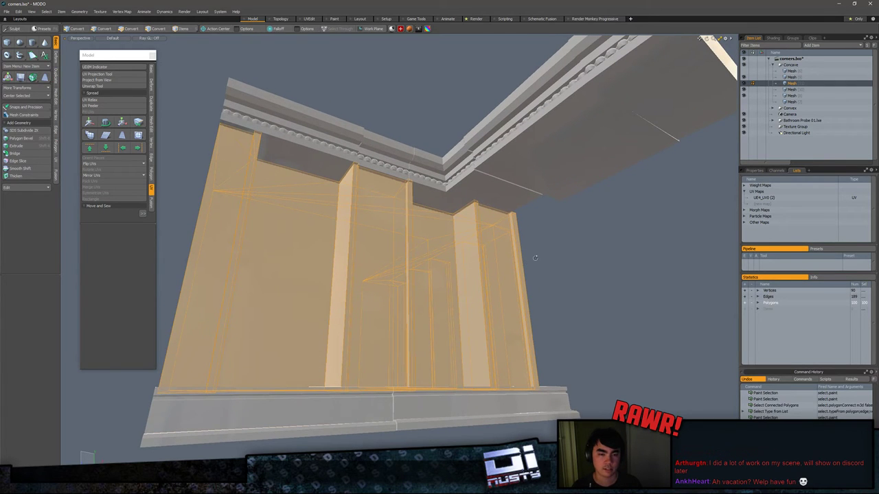
double_click(472, 254)
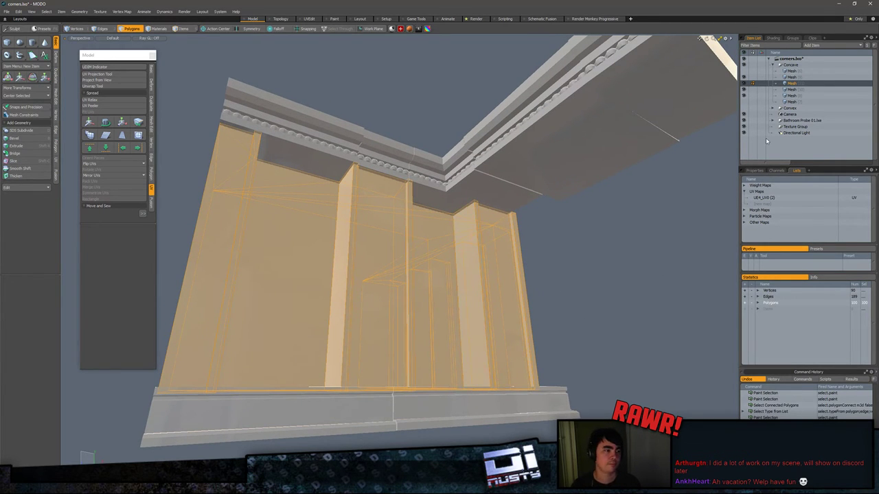
click(792, 90)
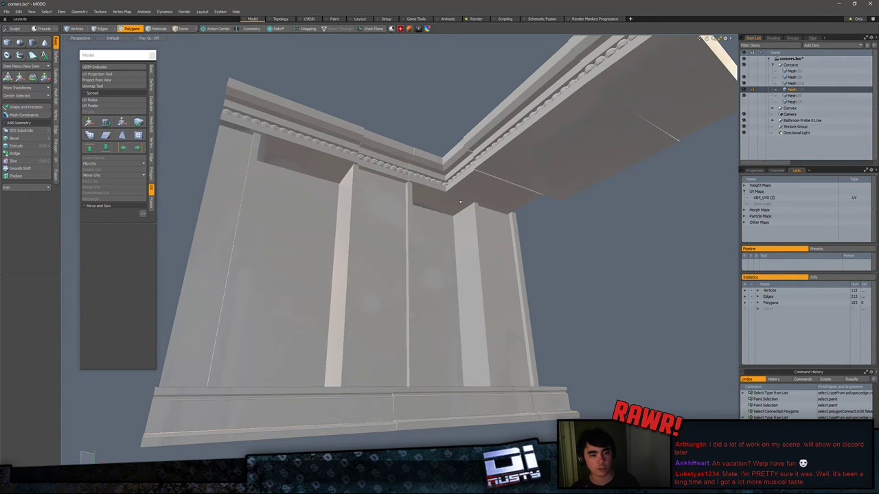
Step: Examine the beaded trim at the inner corner and the pillar faces beneath it
key(5)
click(462, 184)
key(3)
double_click(464, 177)
alt+drag(453, 150, 502, 192)
click(439, 259)
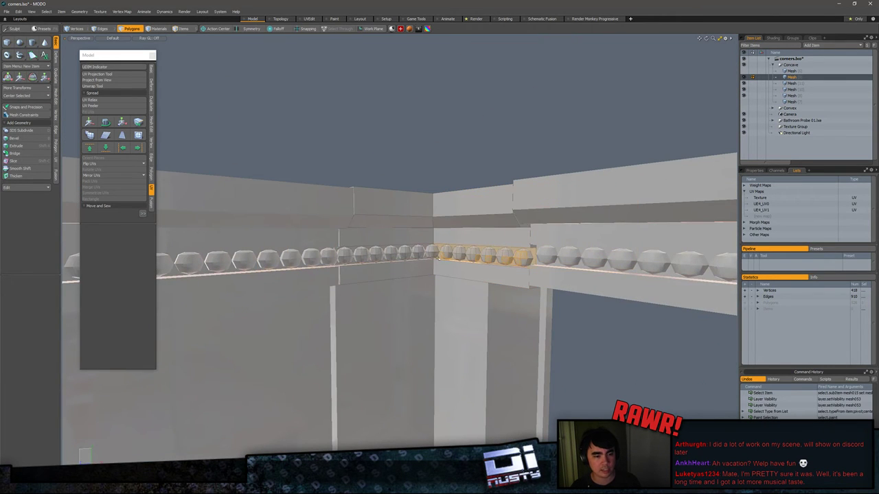
double_click(507, 253)
alt+drag(506, 253, 474, 182)
click(446, 131)
alt+drag(433, 230, 355, 235)
alt+drag(410, 263, 465, 252)
click(347, 230)
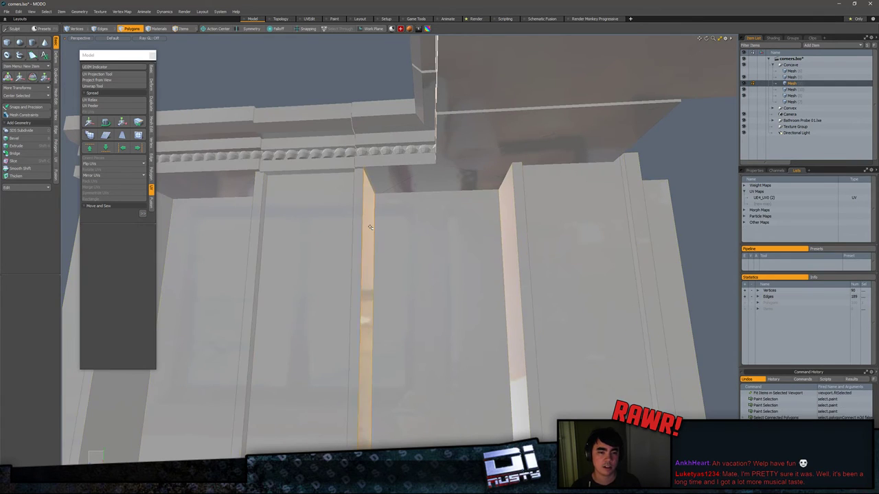
double_click(370, 228)
key(shift+a)
Step: Select the connected polygons of the base plinth's corner piece and rotate the piece to suit the concave corner
alt+drag(496, 167, 527, 317)
key(Escape)
key(5)
click(480, 332)
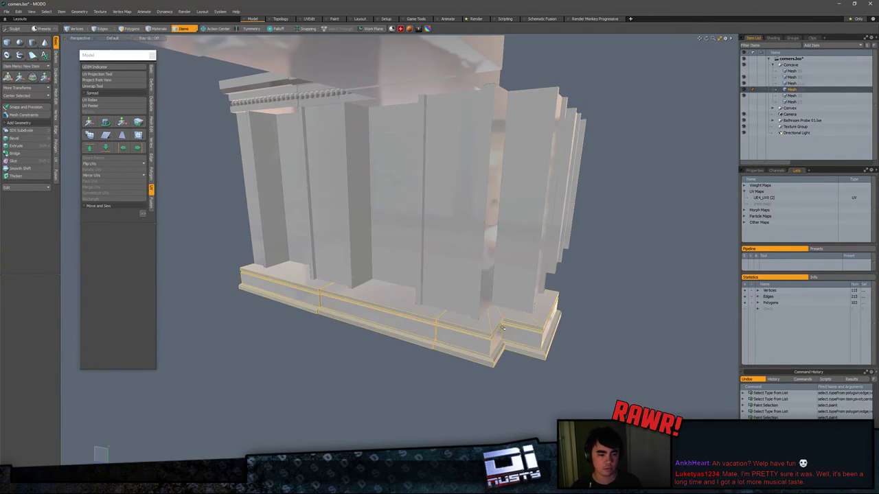
key(3)
double_click(485, 332)
key(e)
drag(512, 336, 473, 319)
Step: Move the plinth corner piece clear of the wall by about 0.93 m in X and 0.41 m in Z
alt+drag(415, 320, 492, 361)
key(w)
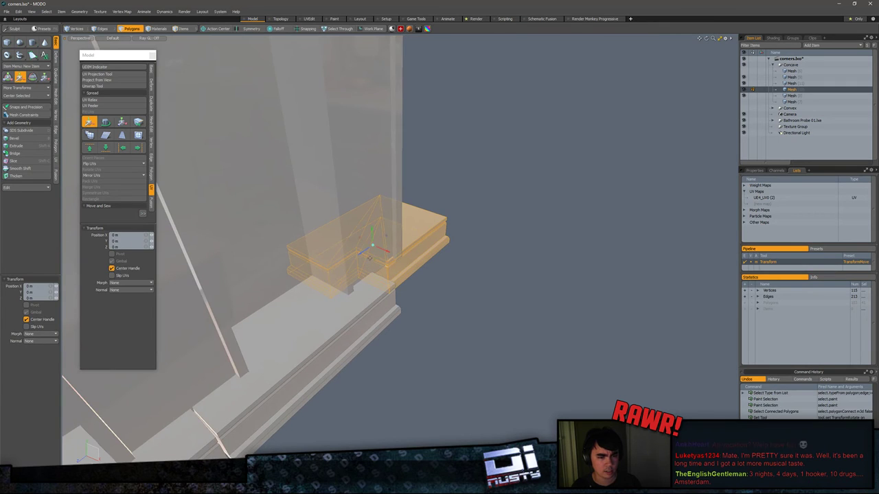
key(x)
drag(379, 263, 396, 300)
key(x)
scroll(482, 376, down, 5)
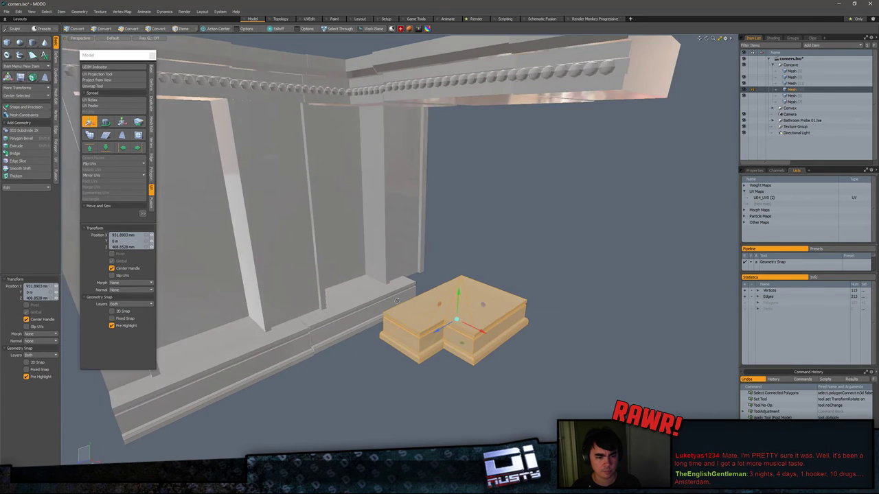
alt+drag(454, 377, 450, 405)
key(q)
Step: Select the vertices along one profiled side of the plinth corner piece and flatten them with a Z scale of 0%
double_click(388, 332)
scroll(385, 330, up, 4)
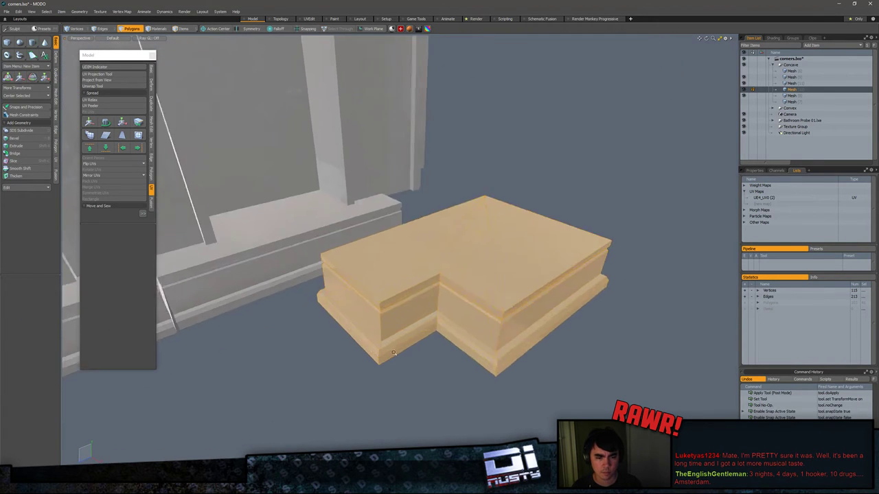
mouse_move(433, 344)
alt+mouse_down()
mouse_move(392, 377)
mouse_move(457, 420)
alt+mouse_up()
key(1)
middle_drag(453, 411, 339, 247)
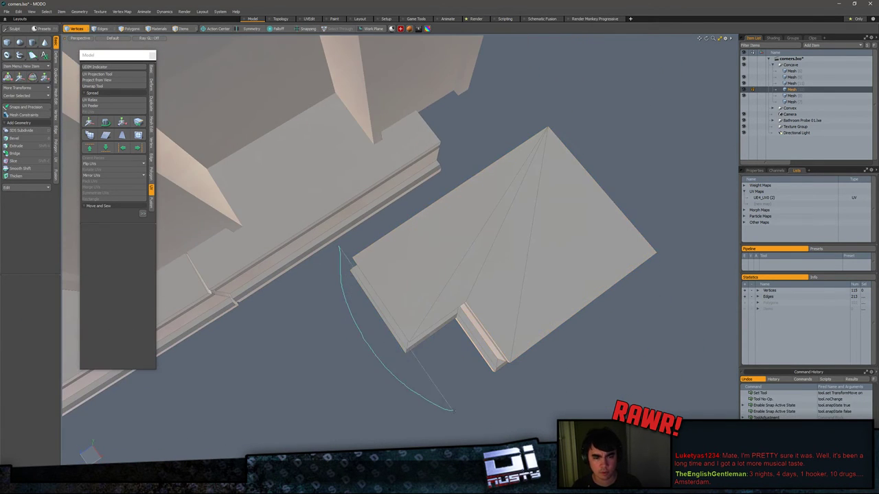
scroll(388, 330, up, 3)
alt+drag(405, 350, 389, 260)
key(r)
alt+drag(237, 227, 307, 251)
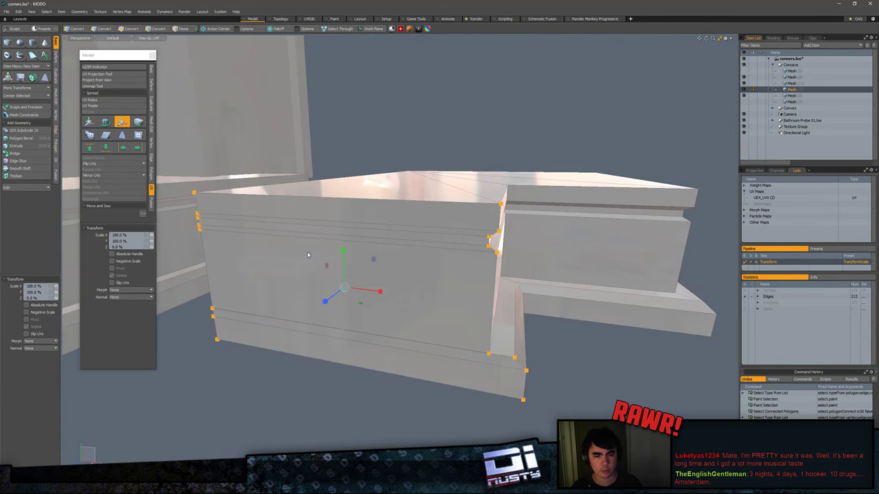
key(q)
Step: Merge the four molding vertices at one edge of the plinth piece's flattened side into a single vertex
key(3)
mouse_move(225, 209)
alt+mouse_down()
mouse_move(278, 211)
mouse_move(295, 240)
mouse_move(283, 243)
alt+mouse_up()
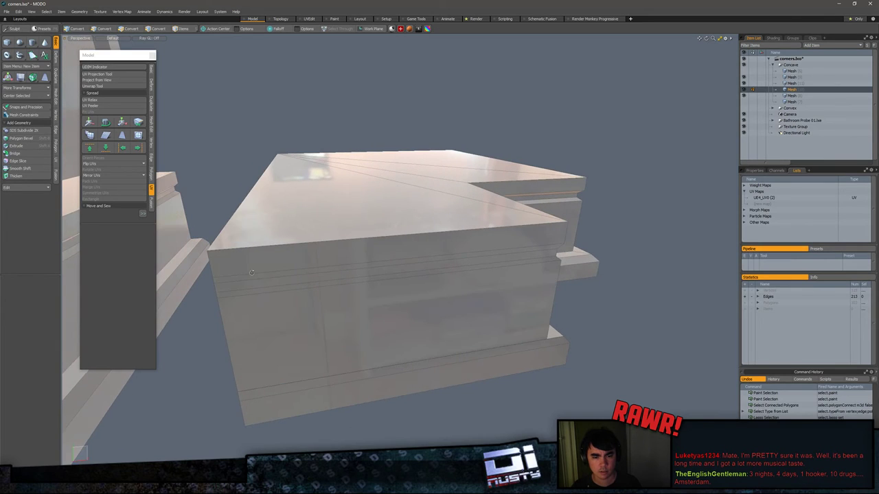
key(1)
middle_drag(214, 273, 227, 307)
alt+drag(267, 291, 312, 291)
middle_drag(278, 275, 291, 315)
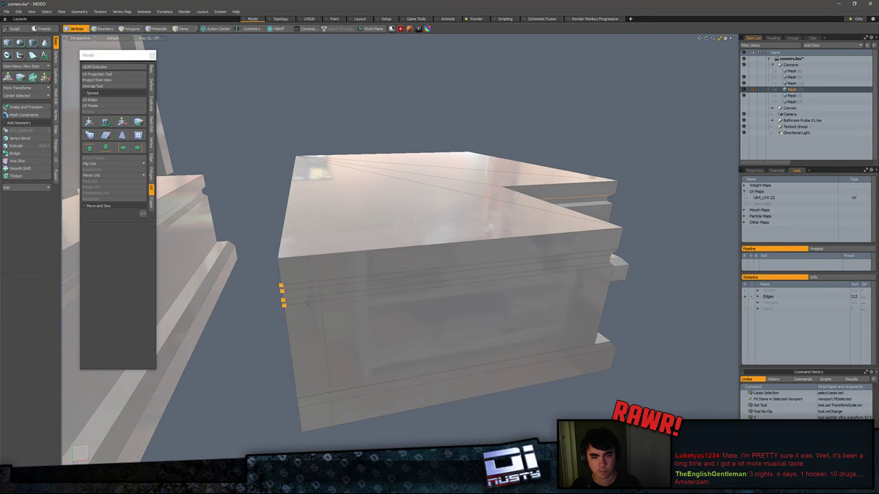
key(Delete)
key(ctrl+z)
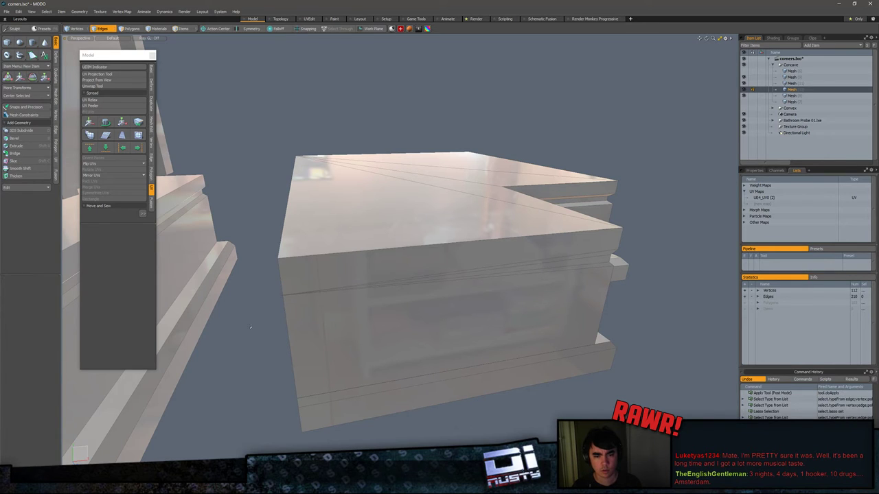
Step: Snap the merged molding vertex onto the upper corner vertex of the plinth corner piece's flattened side
click(283, 296)
key(w)
key(F11)
drag(283, 295, 278, 258)
key(q)
click(276, 276)
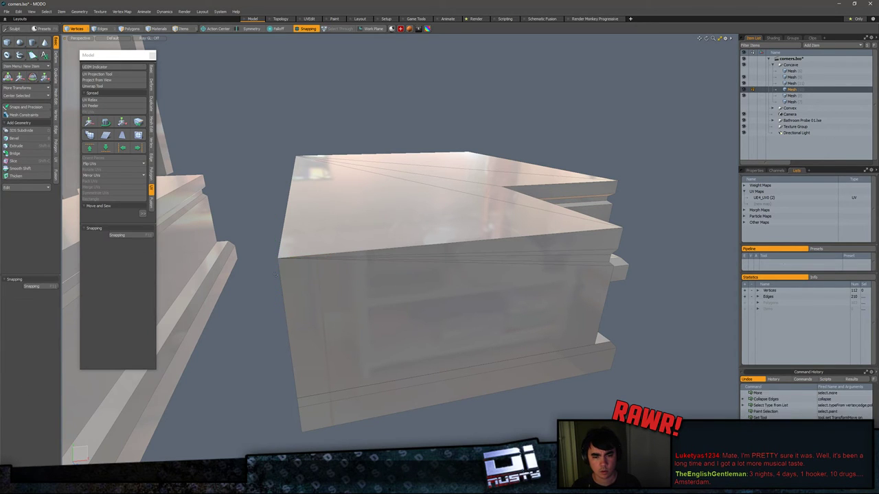
Step: Merge the coincident vertices at that upper corner using the Merge Tool with a 1 mm distance
key(F2)
key(F2)
click(149, 144)
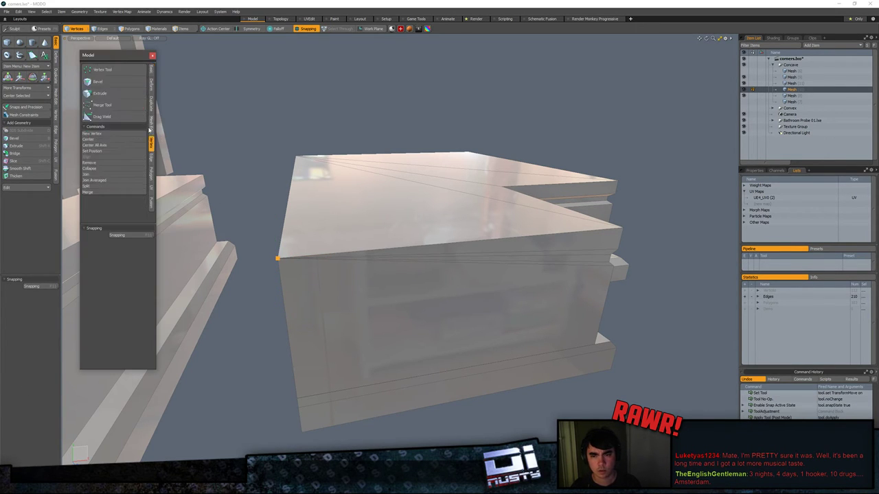
click(151, 132)
click(152, 143)
click(118, 106)
key(F2)
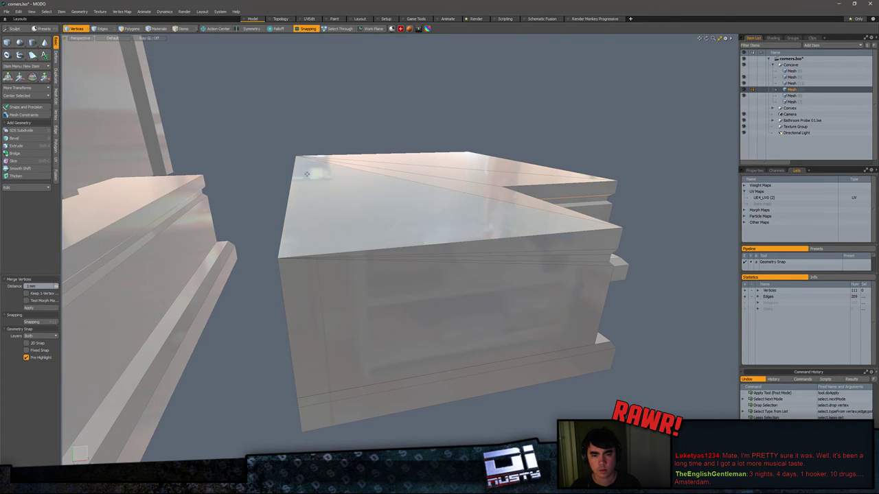
click(274, 289)
key(q)
Step: Collapse the short lower molding edge on the same corner of the plinth piece's flattened side
key(2)
mouse_move(281, 367)
alt+mouse_down()
mouse_move(283, 412)
mouse_move(278, 361)
alt+mouse_up()
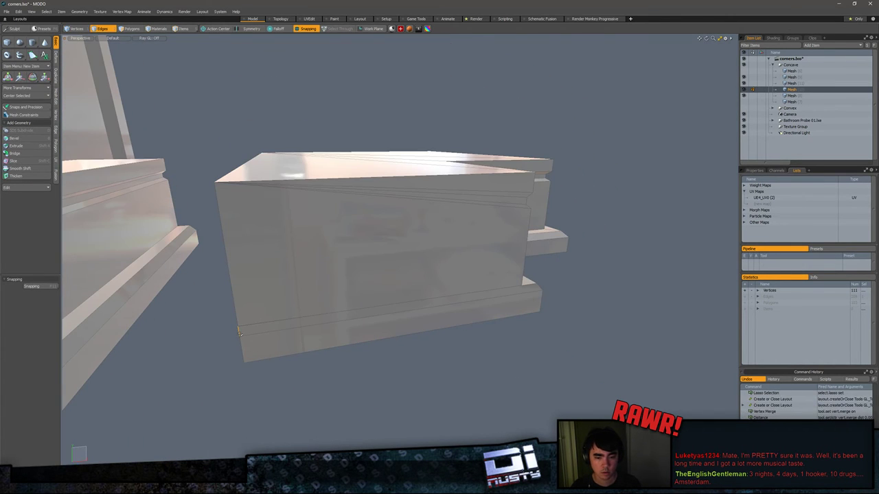
click(240, 332)
key(alt+BackSpace)
alt+drag(241, 328, 255, 322)
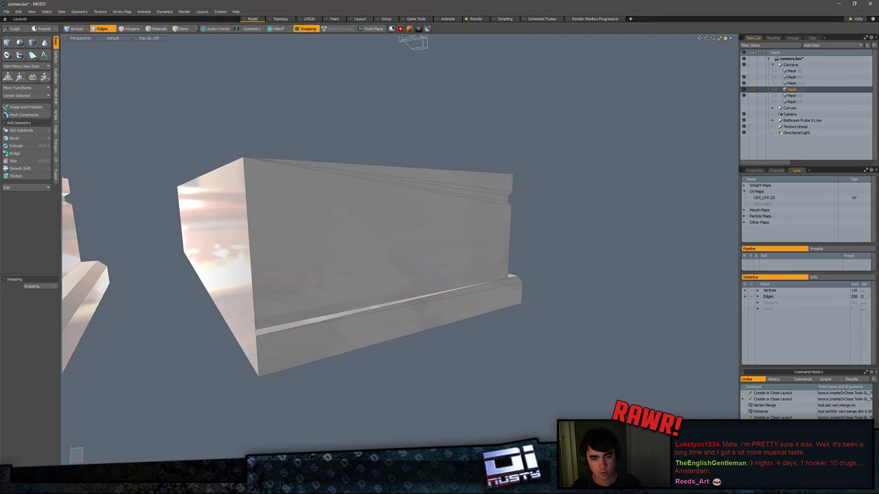
Step: Snap the collapsed lower molding vertex onto its neighboring vertex on the corner edge and merge the two
key(w)
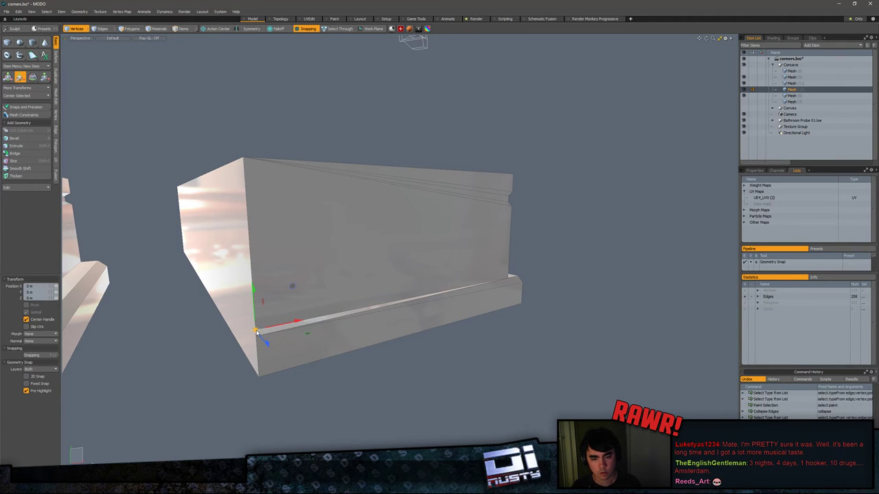
drag(256, 331, 254, 333)
key(ctrl+z)
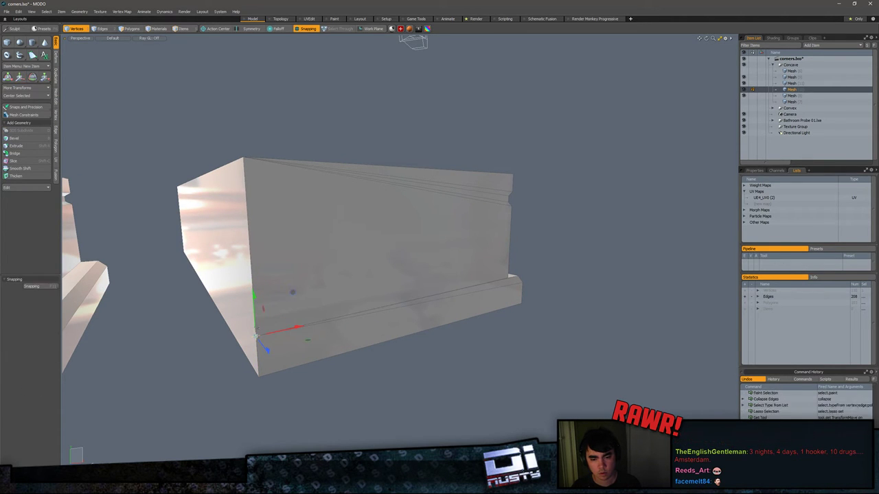
key(q)
key(F2)
click(152, 126)
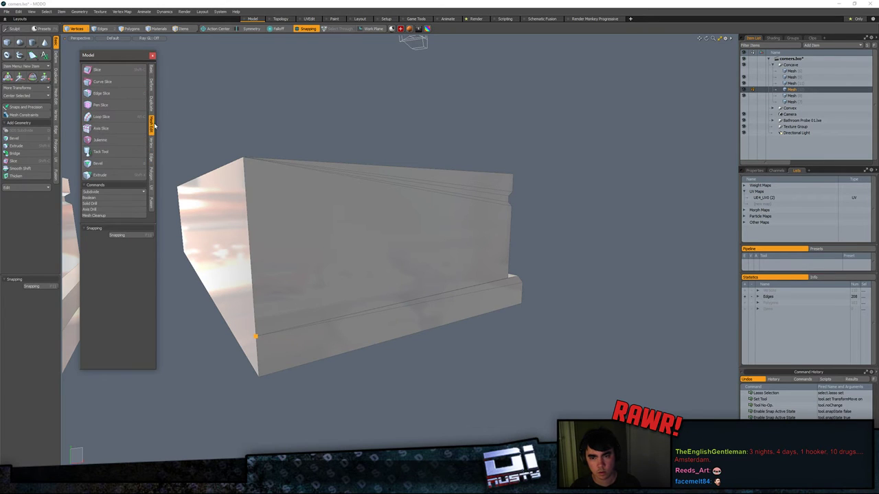
click(153, 147)
click(151, 157)
click(150, 145)
click(109, 107)
drag(250, 337, 250, 324)
key(q)
Step: Snap the lower molding vertex onto the bottom corner of the flattened side and merge the coincident vertices
mouse_move(253, 320)
right_down()
mouse_move(263, 348)
mouse_move(251, 339)
right_up()
key(w)
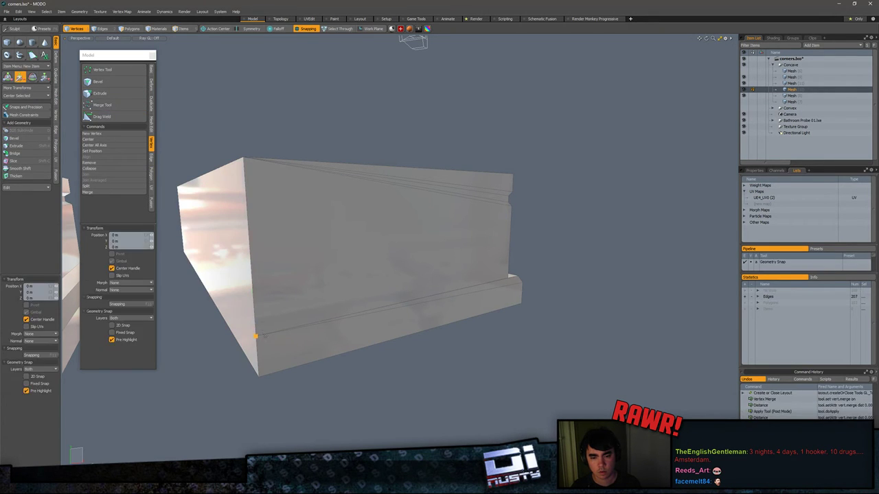
drag(259, 339, 262, 373)
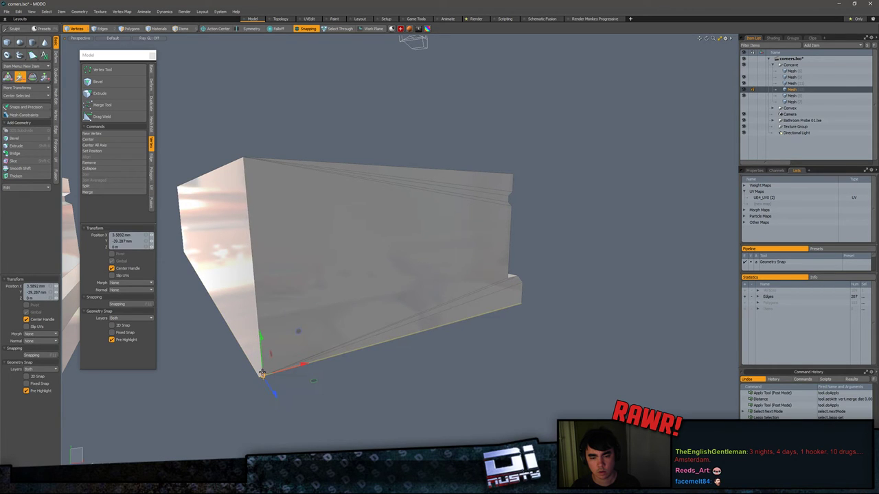
key(q)
click(272, 371)
alt+drag(326, 388, 349, 346)
click(121, 106)
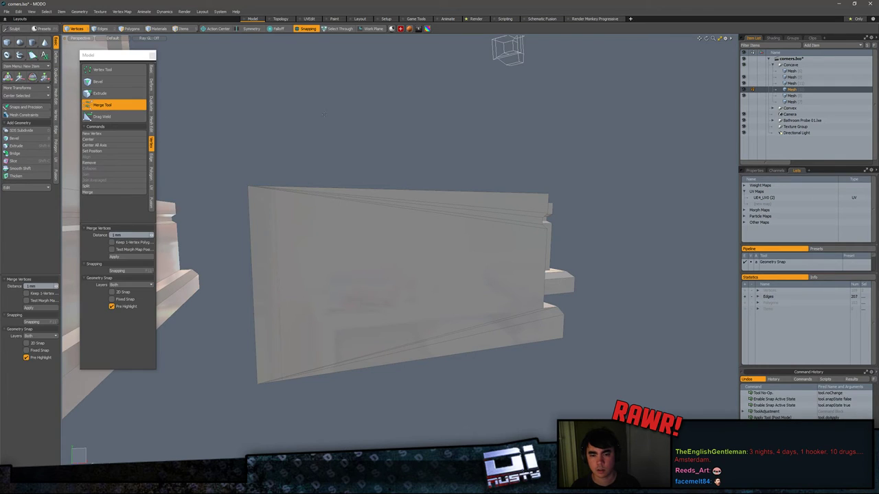
key(q)
Step: Select the vertices along the plinth corner piece's other profiled end and flatten them with an X scale of 0%
alt+drag(385, 216, 321, 248)
double_click(427, 263)
mouse_move(427, 263)
alt+mouse_down()
mouse_move(351, 247)
mouse_move(377, 271)
mouse_move(450, 271)
alt+mouse_up()
key(1)
middle_drag(317, 113, 392, 435)
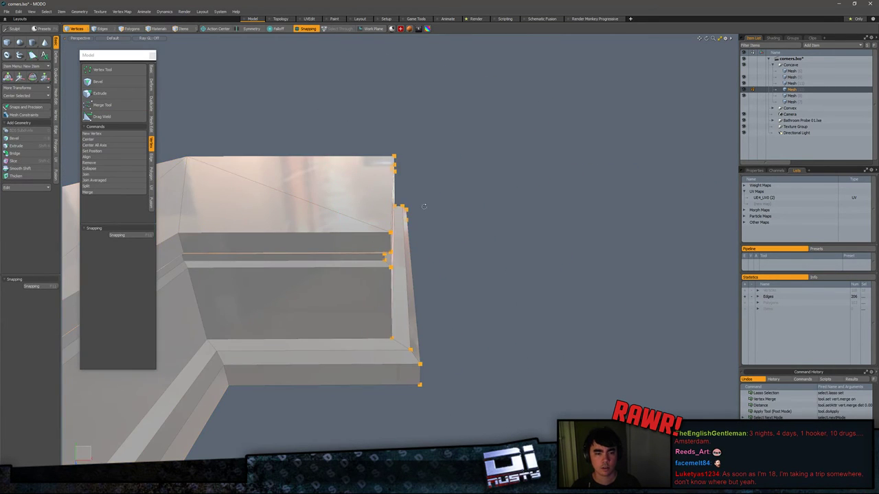
key(r)
alt+drag(424, 207, 371, 233)
alt+drag(604, 237, 500, 267)
key(space)
Step: Collapse the short upper and lower molding edges on the outer corner of the newly flattened plinth side
key(2)
middle_drag(513, 236, 493, 265)
key(shift+a)
mouse_move(506, 268)
alt+mouse_down()
mouse_move(474, 297)
mouse_move(477, 333)
mouse_move(452, 331)
alt+mouse_up()
click(471, 294)
scroll(470, 294, down, 10)
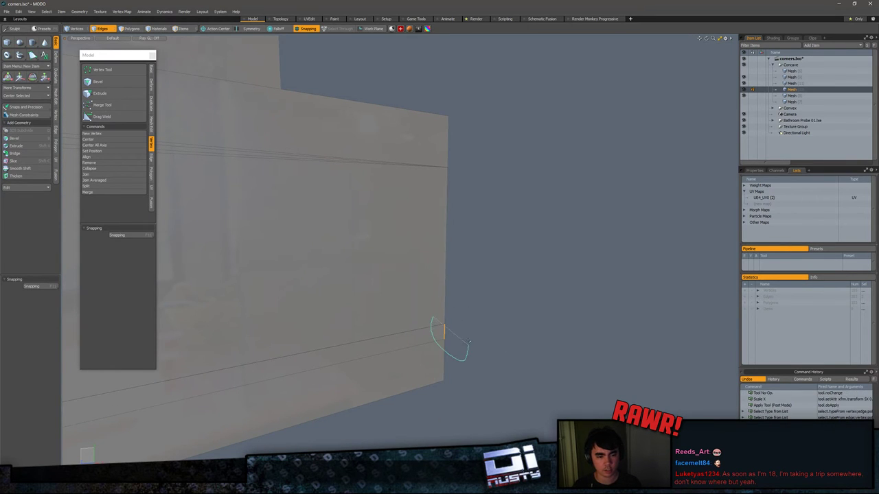
middle_drag(469, 342, 471, 338)
alt+drag(495, 283, 515, 315)
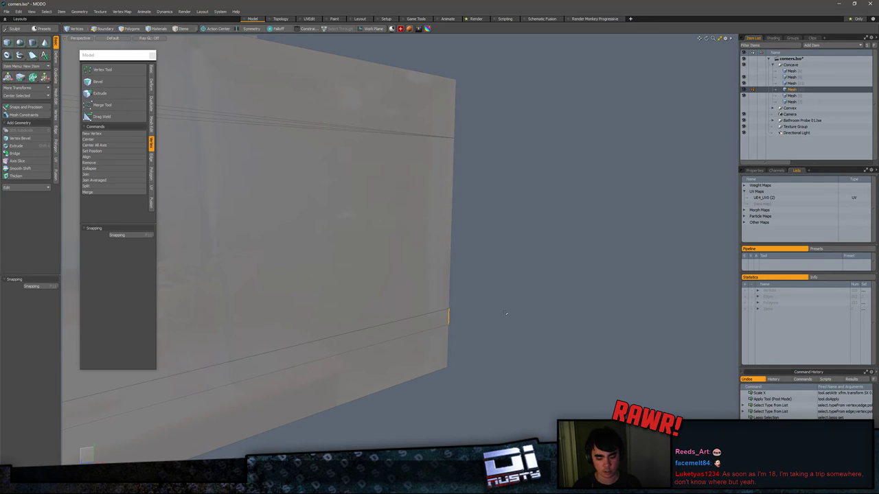
click(449, 309)
alt+drag(441, 309, 533, 294)
mouse_move(532, 335)
ctrl+alt+mouse_down()
mouse_move(382, 339)
mouse_move(494, 330)
ctrl+alt+mouse_up()
Step: Snap the remaining upper and lower molding vertices onto the top and bottom corners of the flattened plinth side
key(1)
middle_drag(488, 273, 506, 277)
mouse_move(505, 277)
alt+mouse_down()
mouse_move(610, 296)
mouse_move(697, 294)
mouse_move(489, 269)
mouse_move(505, 207)
alt+mouse_up()
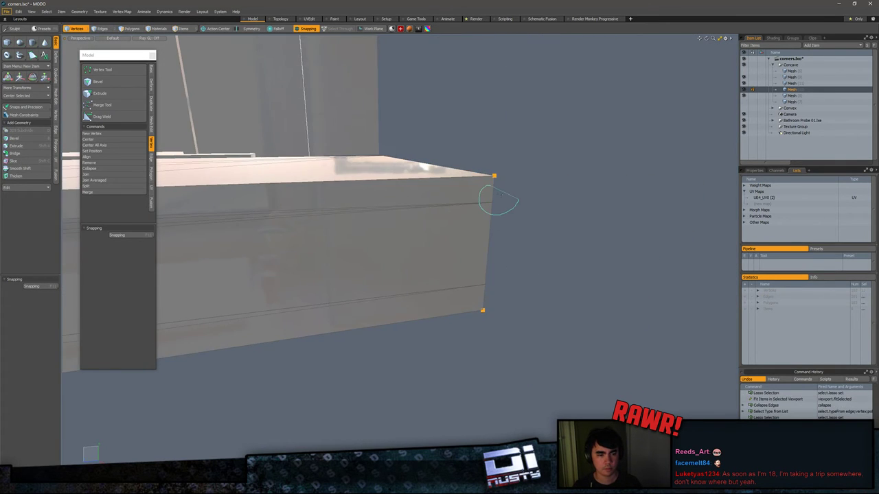
right_drag(503, 194, 509, 199)
key(w)
drag(493, 203, 494, 176)
key(Escape)
right_drag(510, 237, 510, 267)
key(w)
drag(484, 289, 483, 312)
key(space)
Step: Merge the coincident vertices at the top and bottom corners of the plinth corner piece
key(Escape)
right_drag(476, 289, 475, 313)
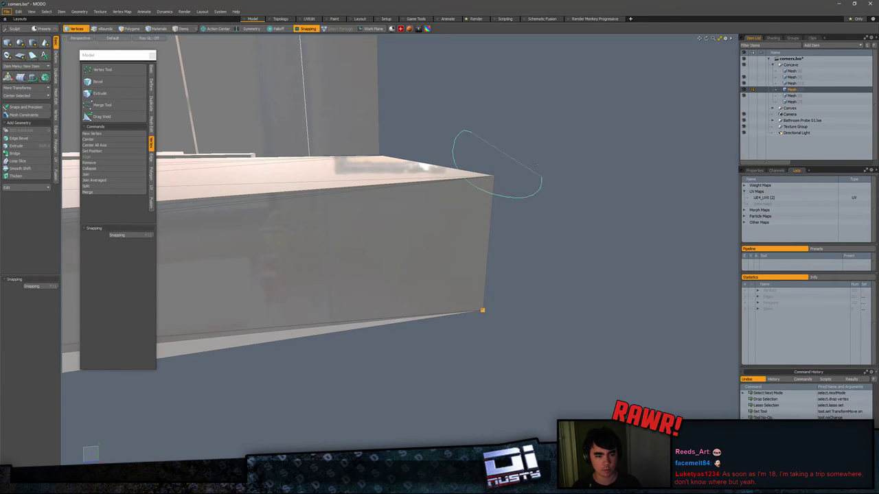
click(119, 106)
click(223, 111)
key(space)
key(Escape)
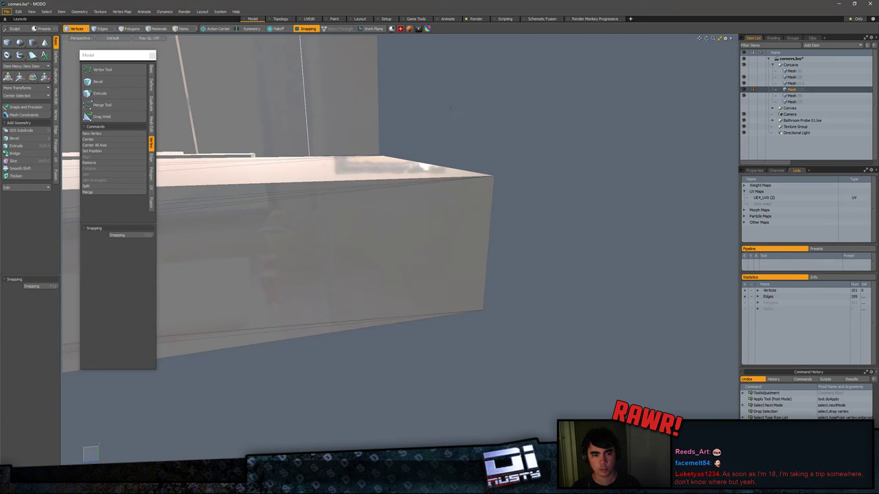
alt+drag(385, 161, 464, 275)
key(3)
double_click(543, 245)
alt+drag(541, 246, 500, 254)
double_click(472, 257)
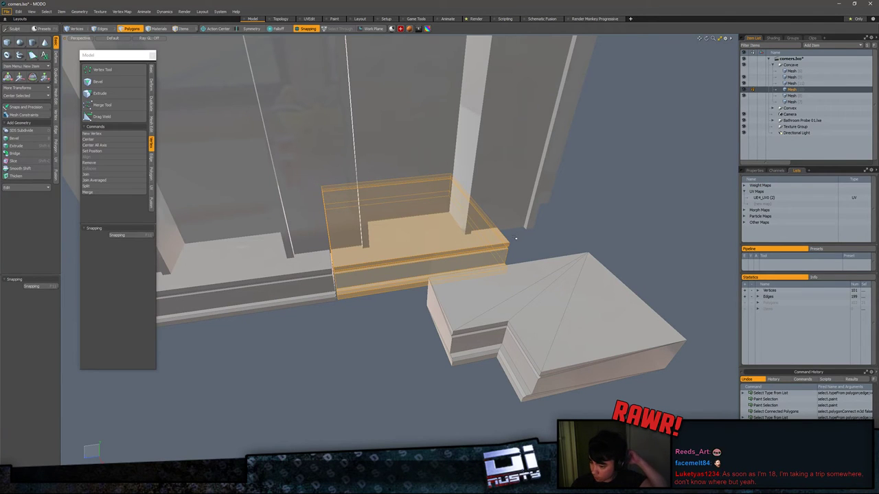
alt+drag(490, 284, 496, 264)
scroll(497, 270, down, 5)
click(496, 263)
key(5)
click(429, 229)
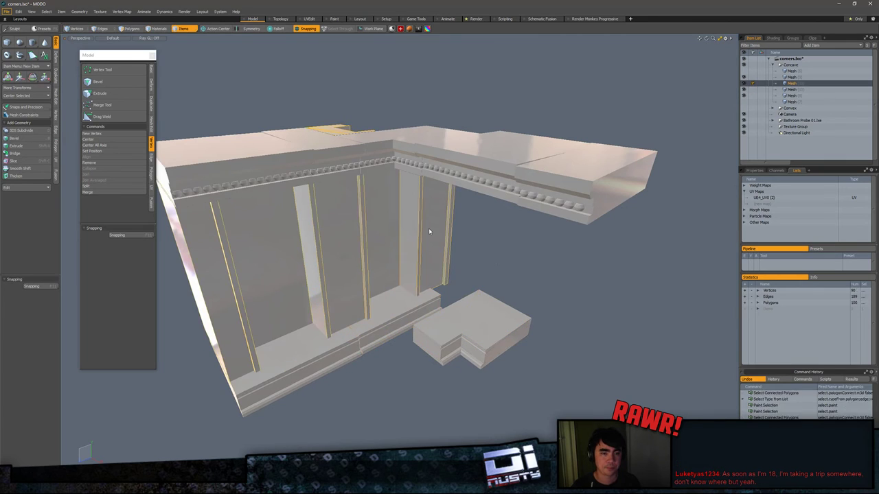
Step: Select the cornice corner block and move its back vertices about -504 mm in X, snapping them flush with the neighboring wall
click(438, 164)
alt+drag(438, 162, 517, 233)
click(371, 179)
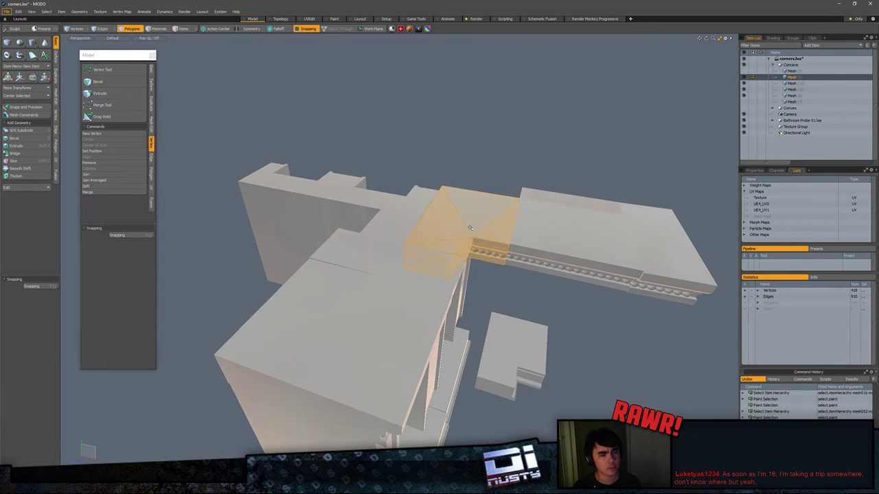
ctrl+middle_drag(556, 221, 539, 200)
alt+drag(539, 206, 472, 275)
key(w)
key(x)
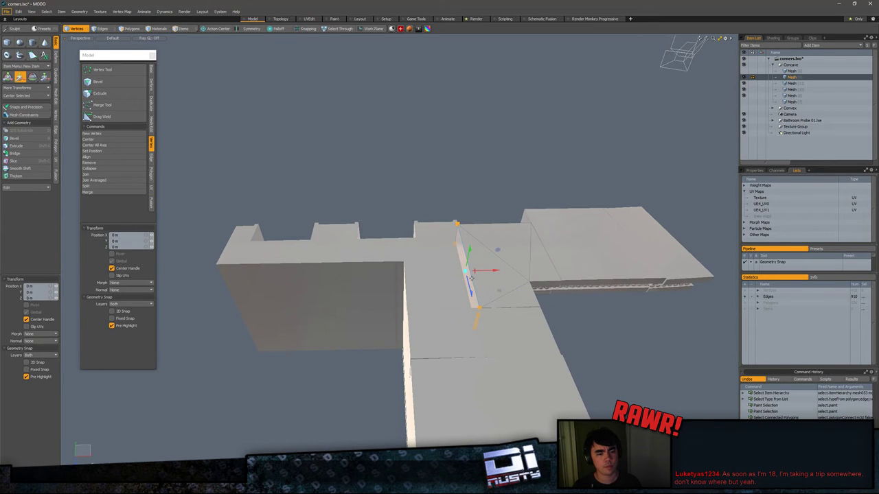
key(x)
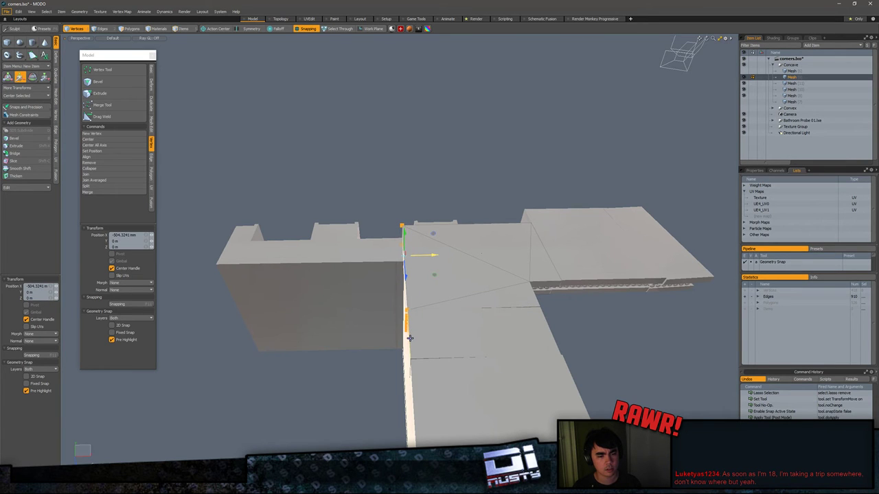
alt+drag(439, 275, 302, 316)
alt+drag(487, 223, 438, 227)
key(q)
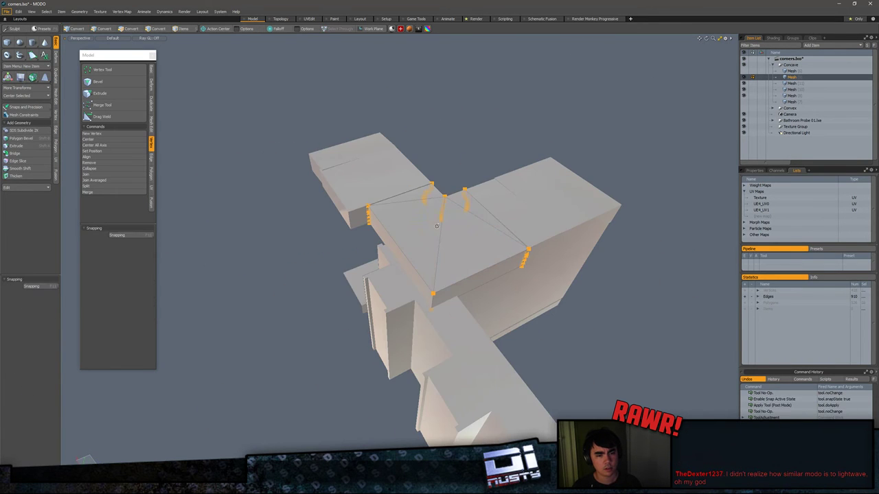
Step: Move the vertices on the cornice corner block's other back side about -206 mm in Z to meet the adjoining cornice
alt+drag(531, 274, 432, 268)
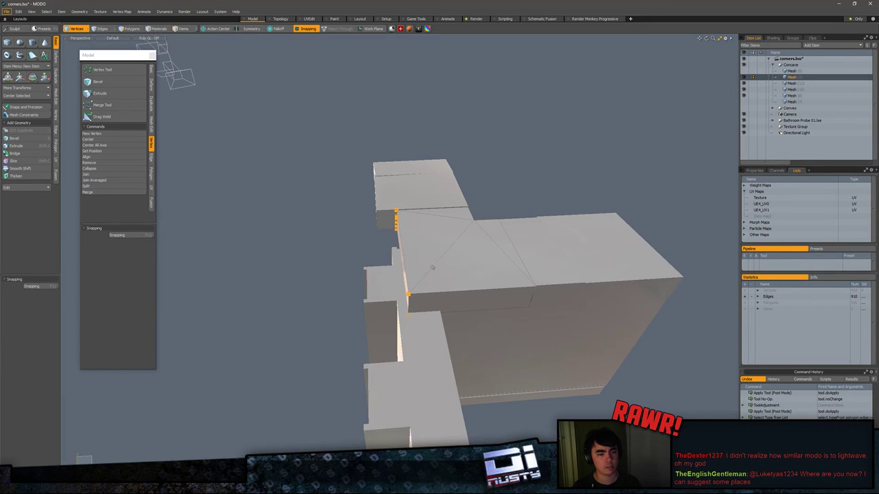
key(w)
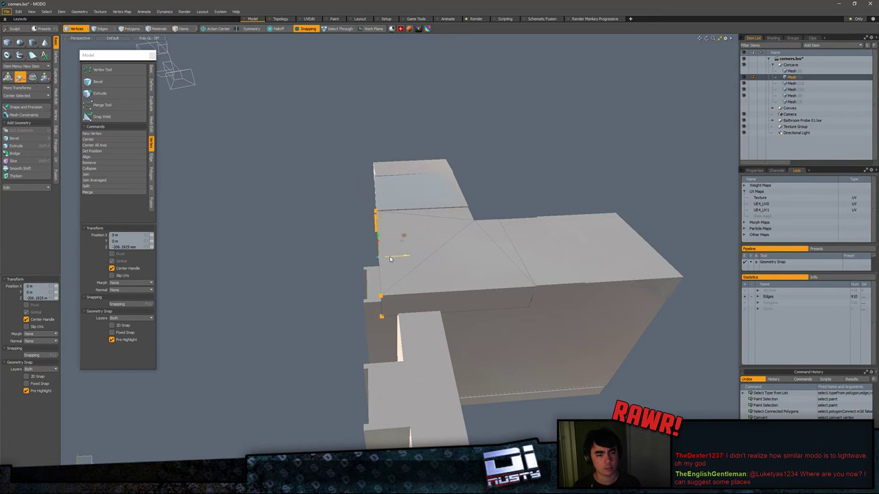
key(q)
Step: Shorten the wall plinth segment beside the corner by moving its end vertices inward along X with snapping
alt+drag(336, 266, 636, 216)
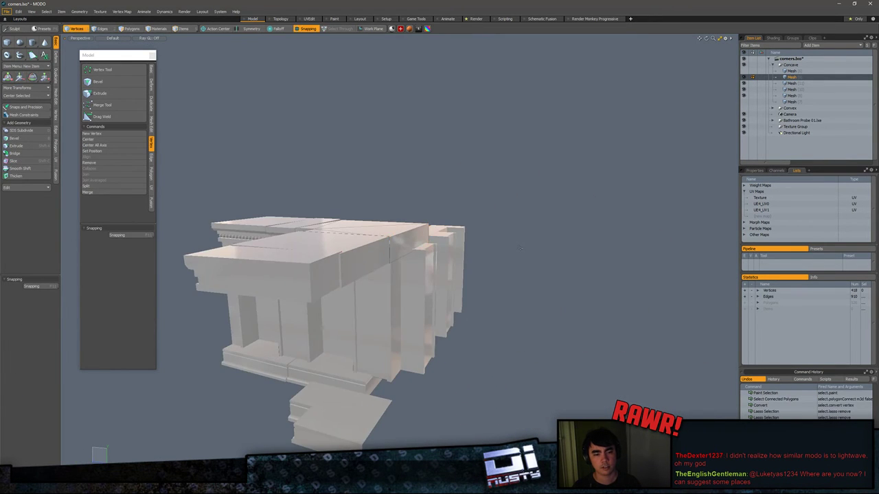
alt+drag(520, 248, 419, 302)
key(5)
click(530, 232)
click(465, 308)
key(3)
double_click(465, 308)
double_click(413, 295)
key(alt+1)
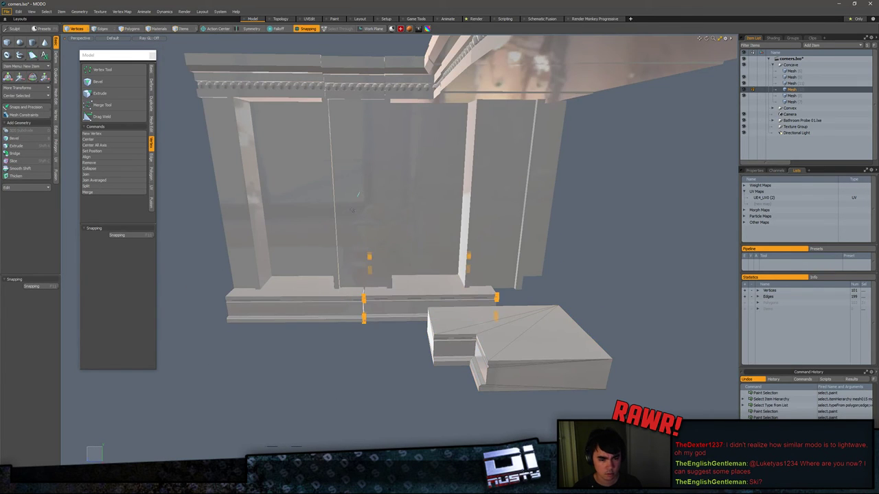
ctrl+right_drag(352, 210, 398, 220)
key(w)
drag(463, 282, 392, 282)
key(q)
Step: Delete the bottom polygon at the inner corner of the wall and pillar mesh
click(635, 269)
alt+drag(635, 269, 421, 347)
key(5)
click(380, 258)
key(3)
double_click(432, 255)
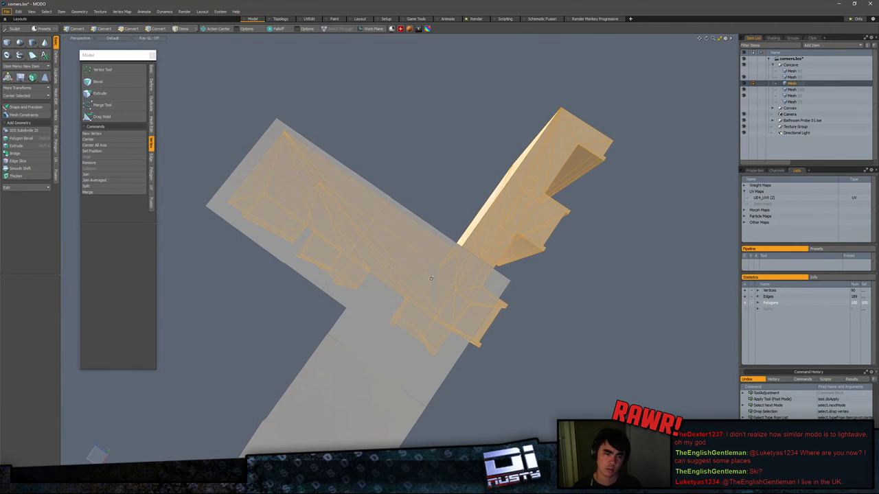
key(alt+1)
alt+drag(431, 279, 461, 274)
key(2)
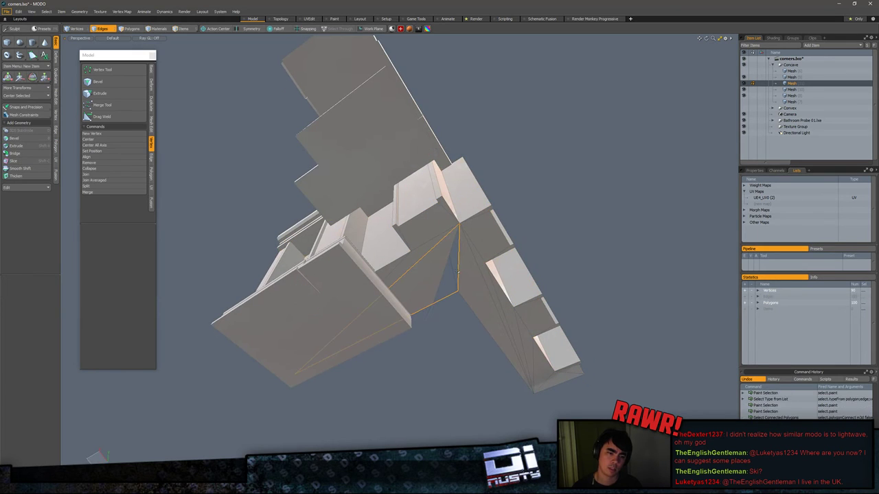
key(3)
click(442, 257)
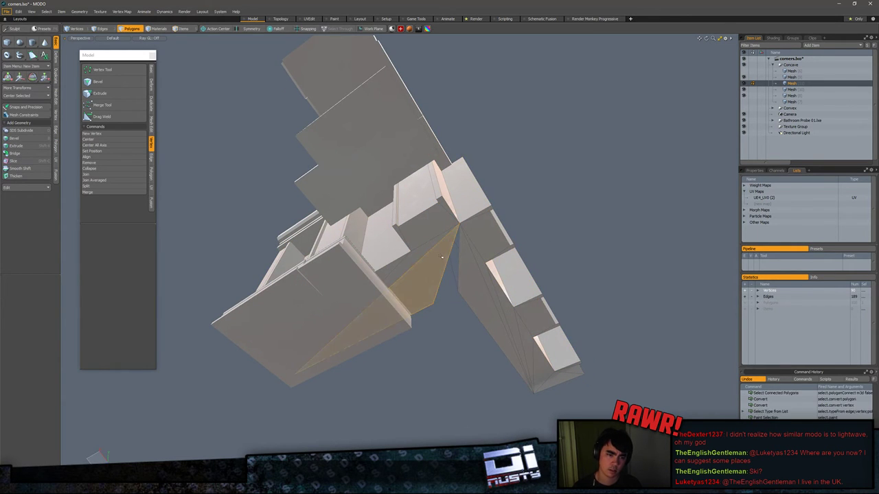
key(Delete)
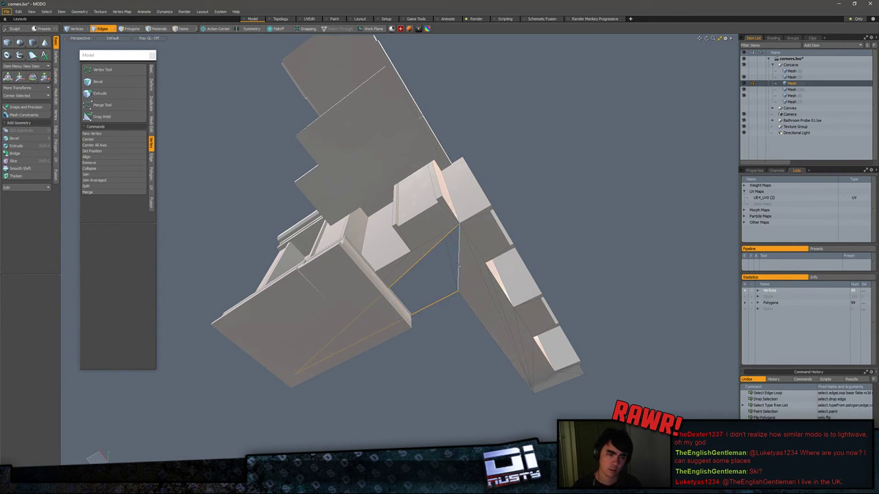
Step: Fill the open edge loop at the wall mesh's bottom corner with a new polygon
key(p)
key(3)
alt+drag(612, 241, 515, 287)
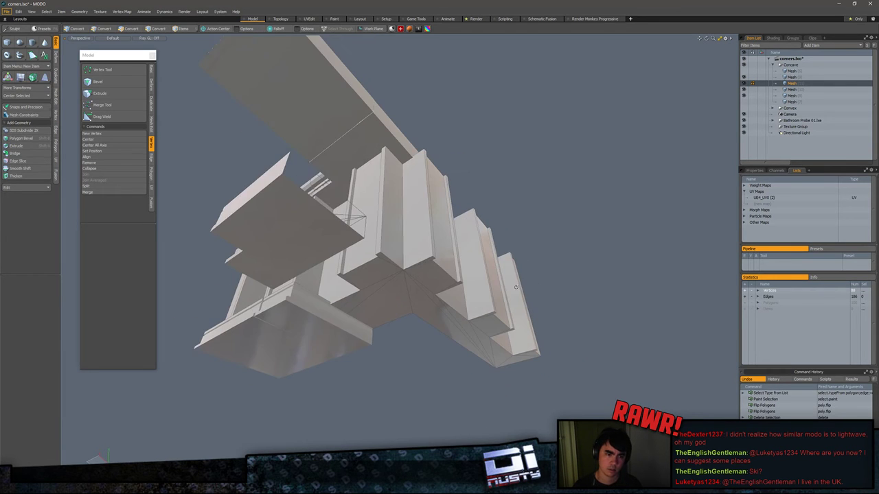
Step: Show the Convex group and hide the Concave group
click(792, 110)
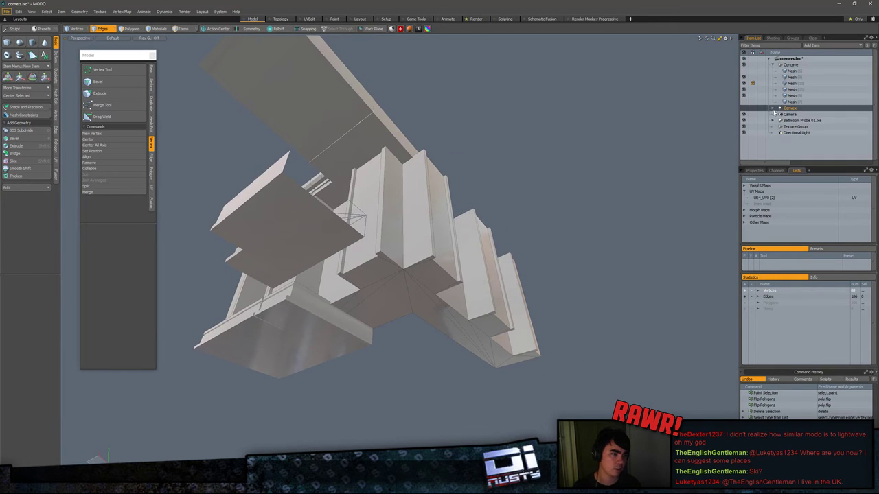
click(744, 109)
key(5)
click(423, 236)
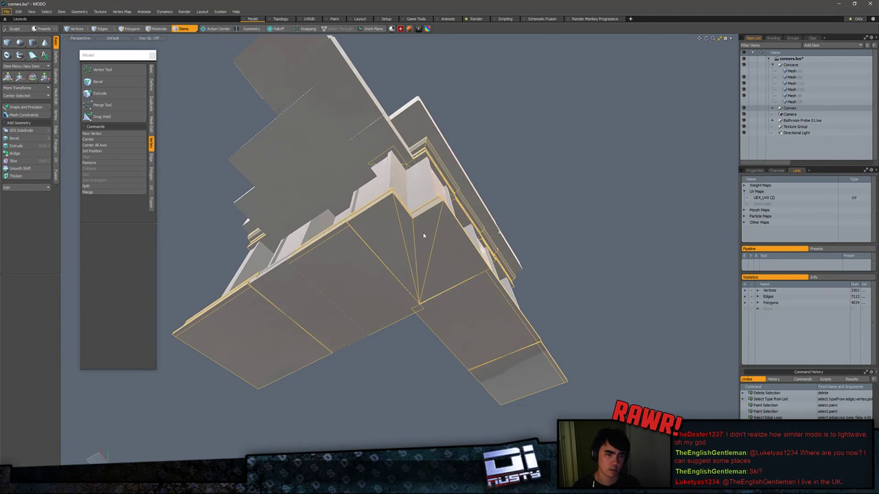
click(744, 66)
click(592, 155)
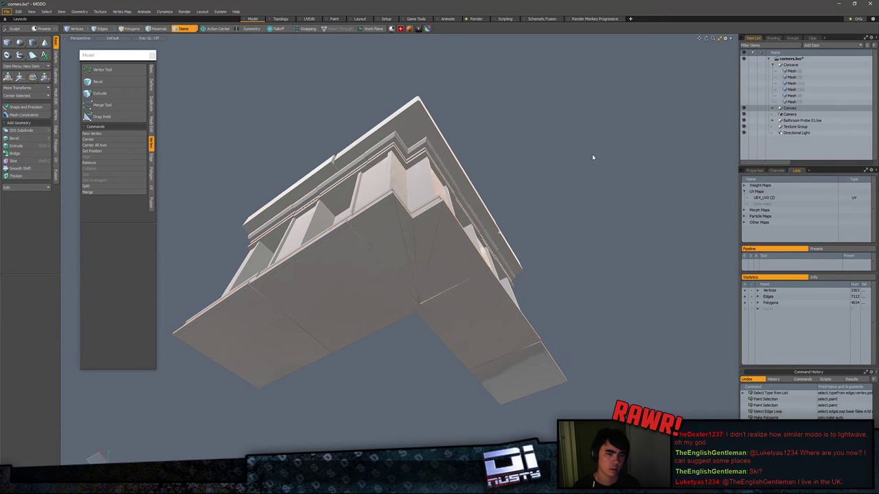
Step: Hide the connected plinth pieces around the convex corner to expose the underside of the wall mesh
key(3)
double_click(442, 243)
key(Delete)
double_click(354, 278)
key(h)
double_click(459, 309)
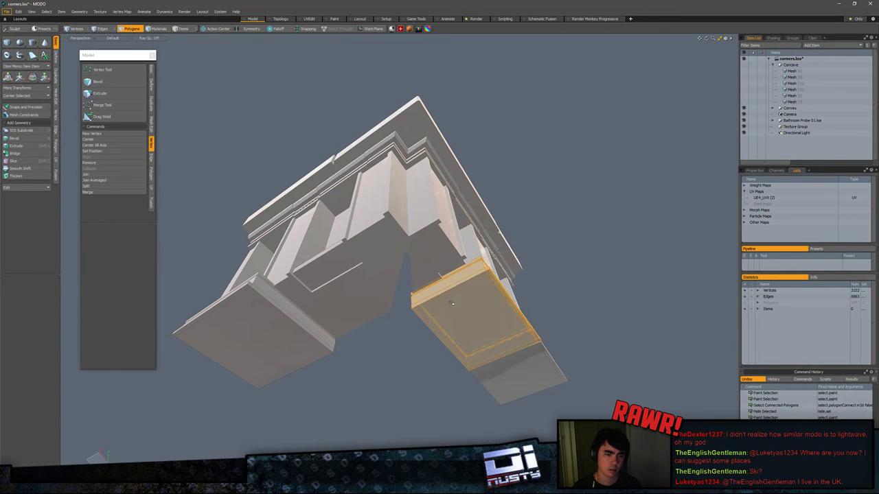
key(h)
alt+drag(406, 324, 358, 289)
key(3)
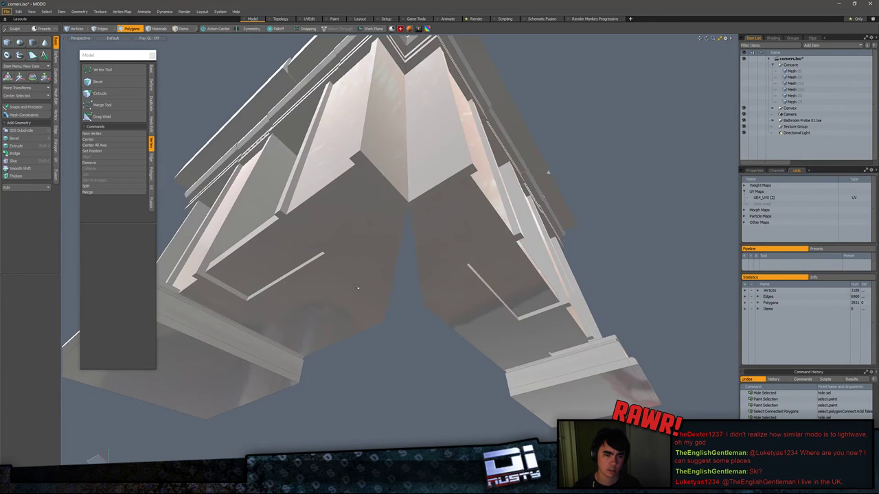
Step: Delete the bottom polygon at the convex wall's inner corner and fill the open edge loop with a new polygon
key(2)
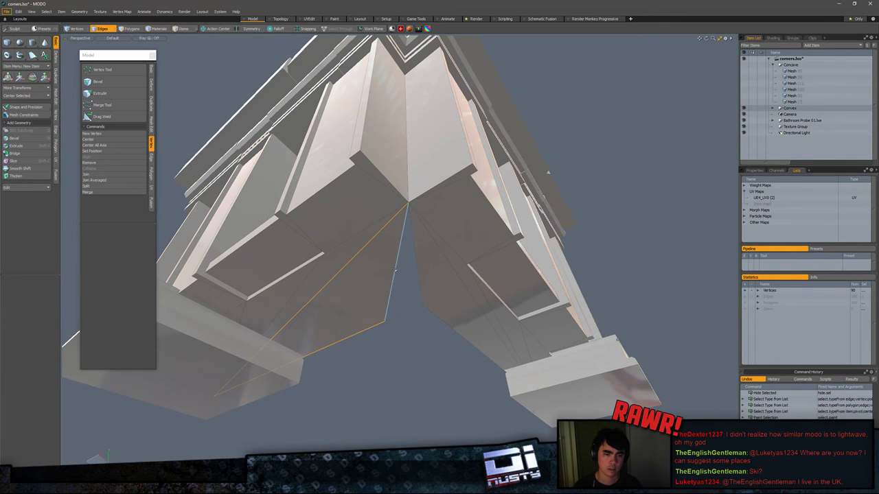
key(alt+3)
key(h)
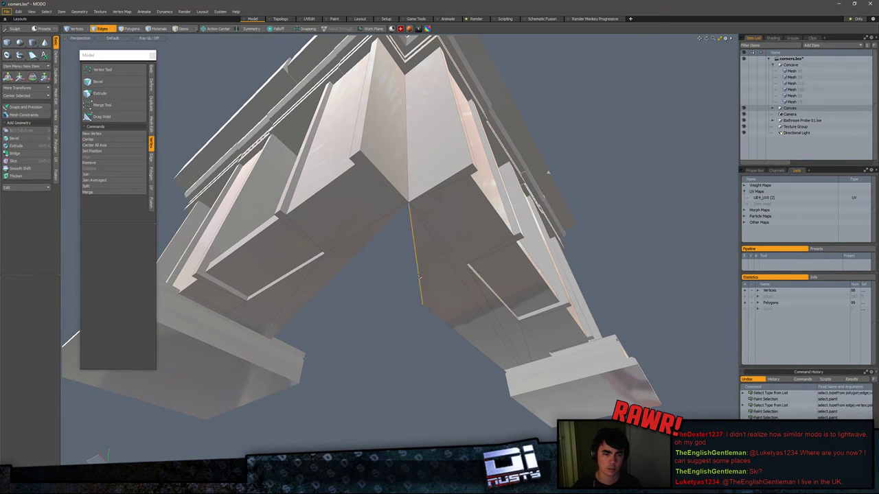
key(p)
alt+drag(423, 376, 450, 419)
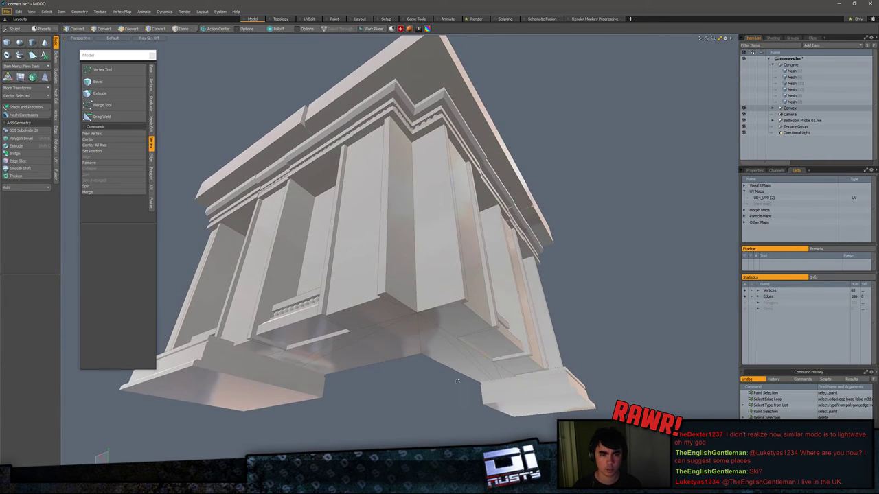
Step: Toggle the visibility of the convex wall geometry to inspect the polygon filling its underside
key(5)
click(599, 276)
key(3)
key(h)
key(ctrl+h)
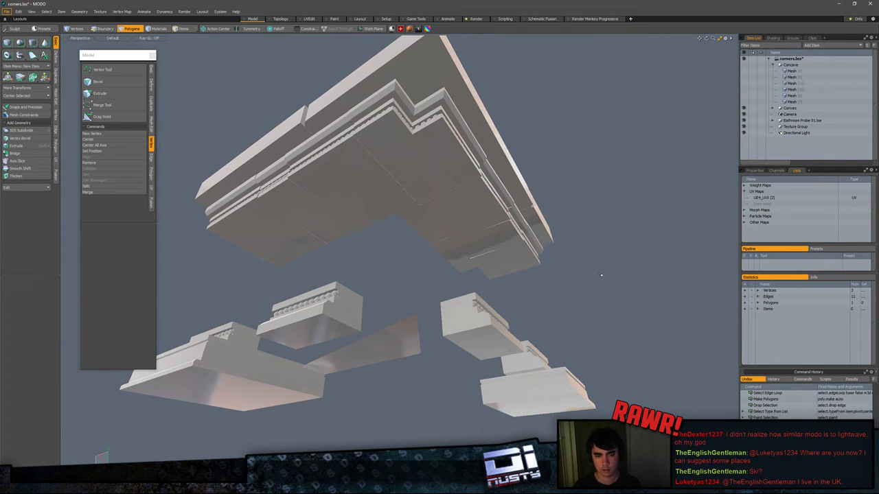
key(Delete)
key(ctrl+h)
key(5)
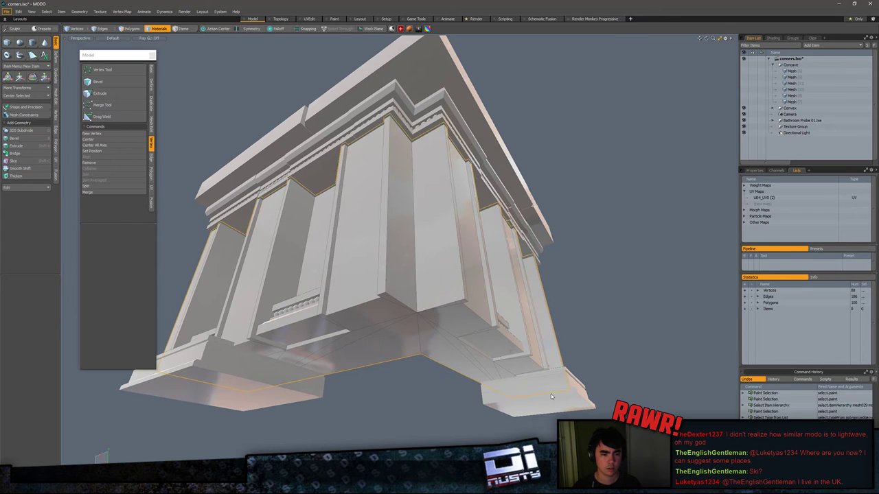
Step: Hide the convex corner's cornice mouldings and plinth to examine the wall's underside, and unhide everything
key(3)
alt+drag(624, 350, 593, 366)
key(a)
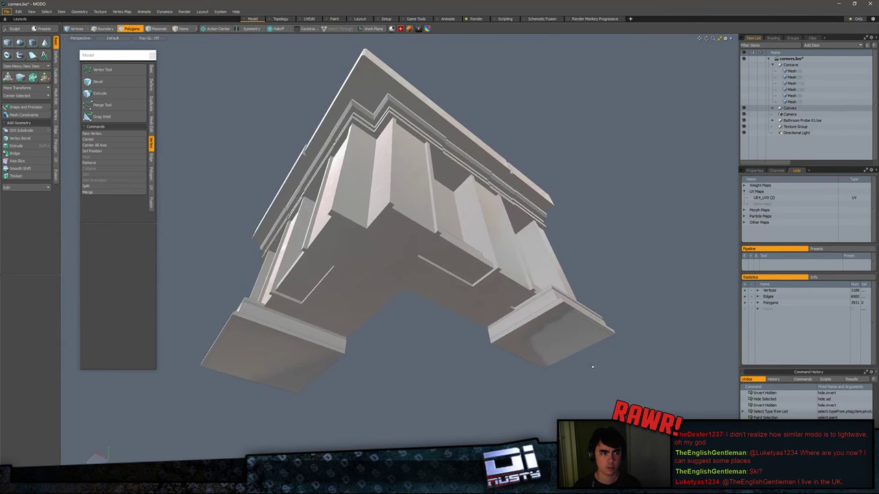
middle_drag(566, 395, 573, 398)
key(h)
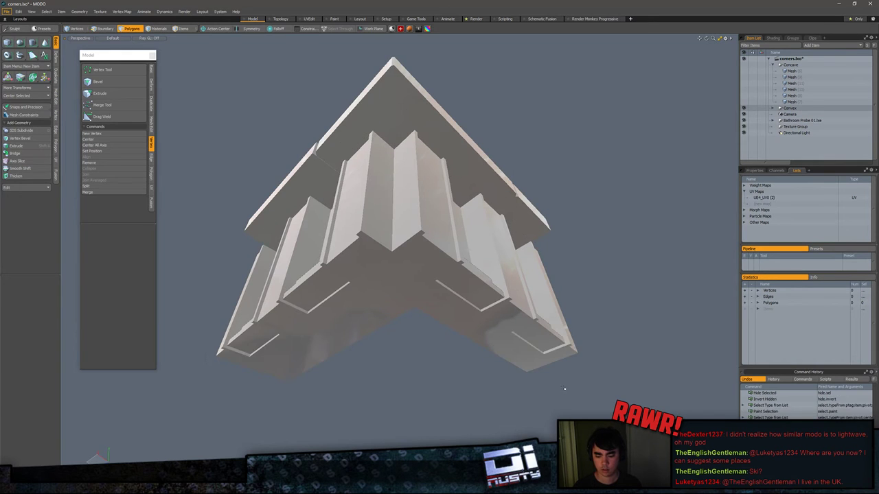
key(u)
alt+drag(600, 385, 532, 401)
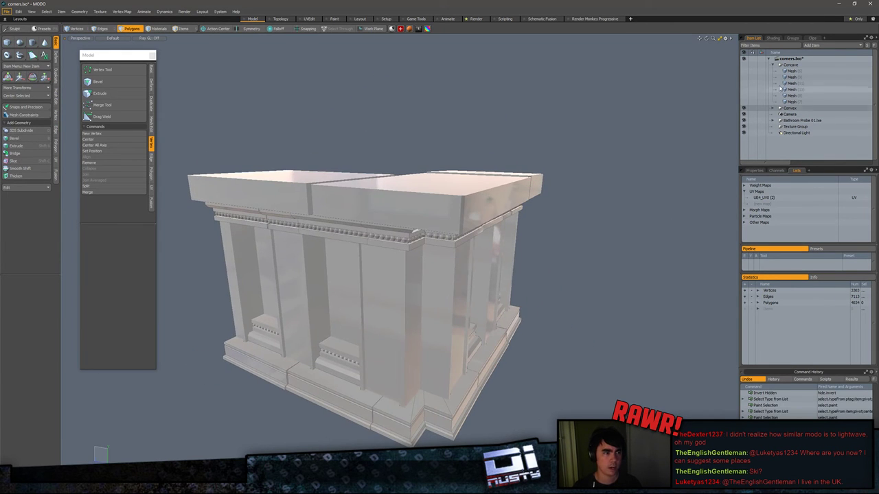
Step: Show the Concave group's meshes and hide the Convex group
click(796, 84)
click(797, 77)
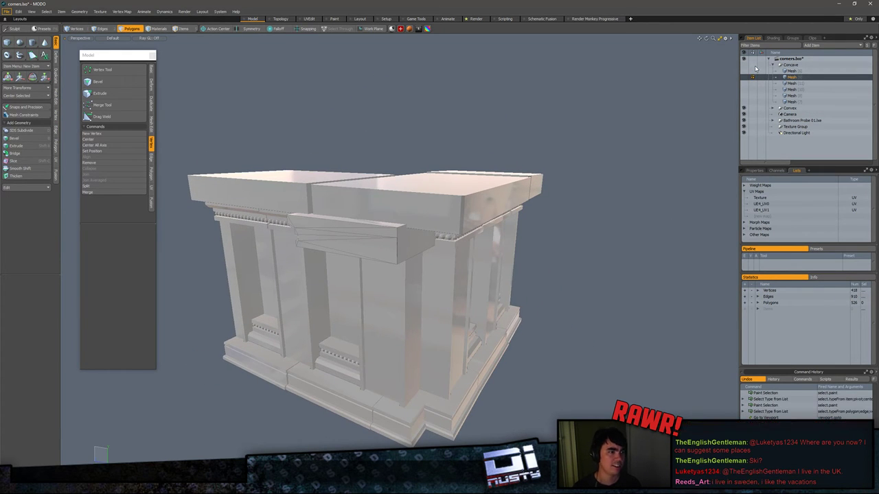
alt+drag(523, 295, 577, 246)
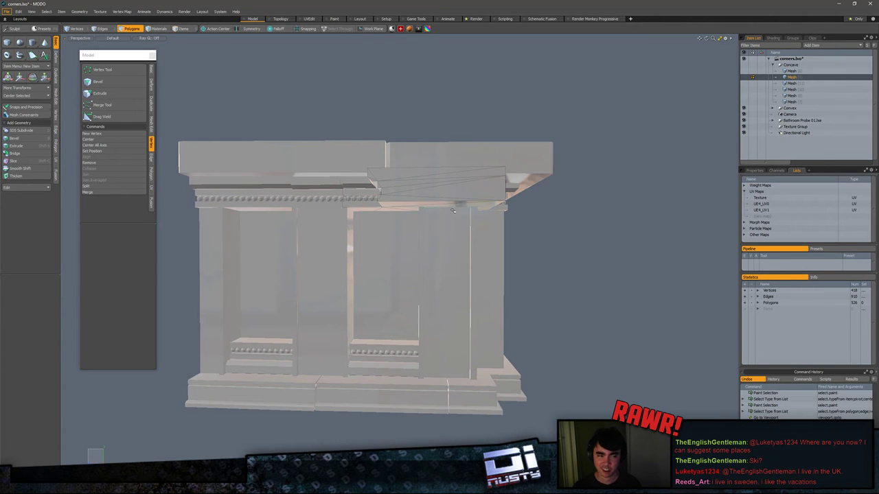
click(746, 73)
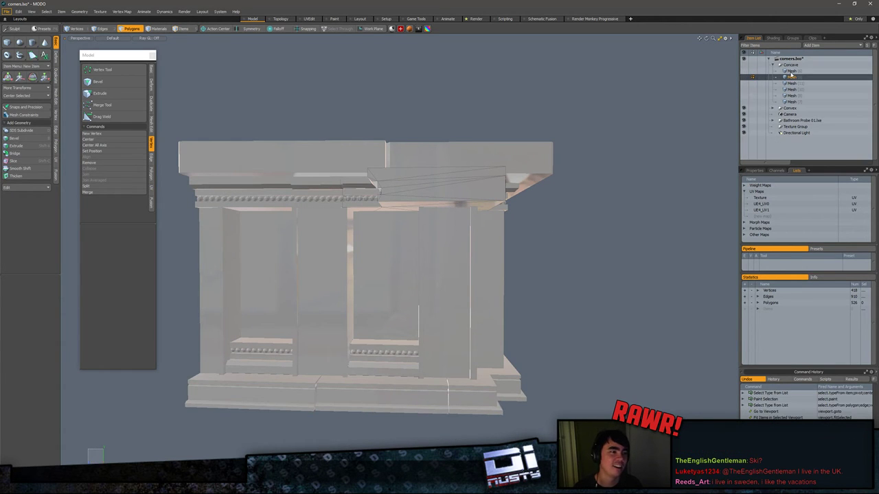
click(793, 89)
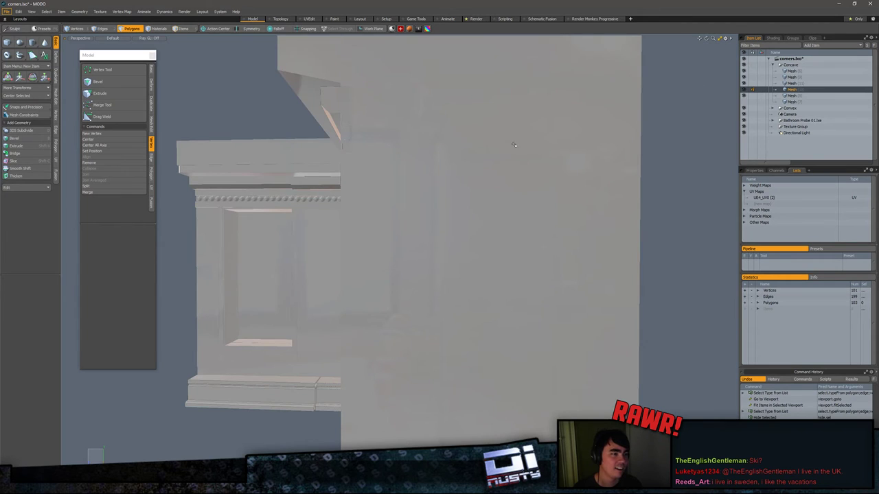
alt+drag(514, 144, 730, 134)
click(744, 108)
click(793, 71)
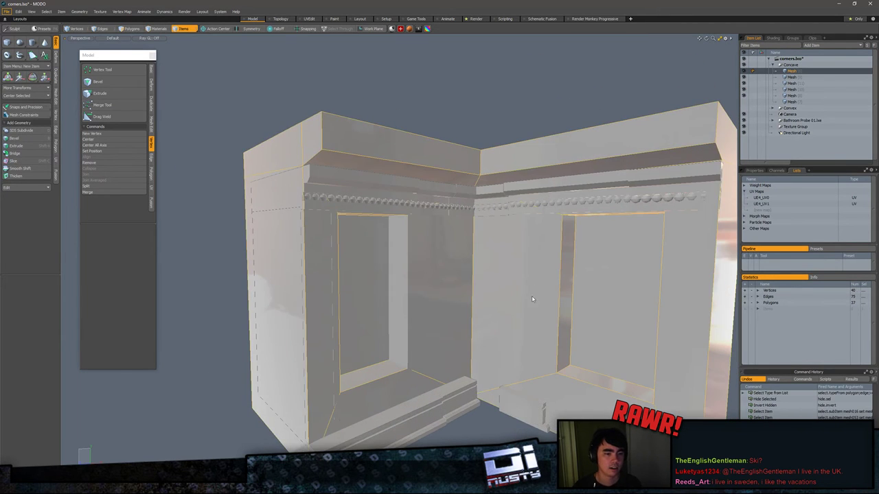
Step: Select the plinth block embedded in the concave corner's wall and move it along X clear of both walls
alt+drag(530, 300, 419, 343)
double_click(506, 300)
click(390, 294)
alt+drag(390, 294, 307, 240)
key(5)
click(390, 270)
key(3)
double_click(390, 269)
key(e)
key(w)
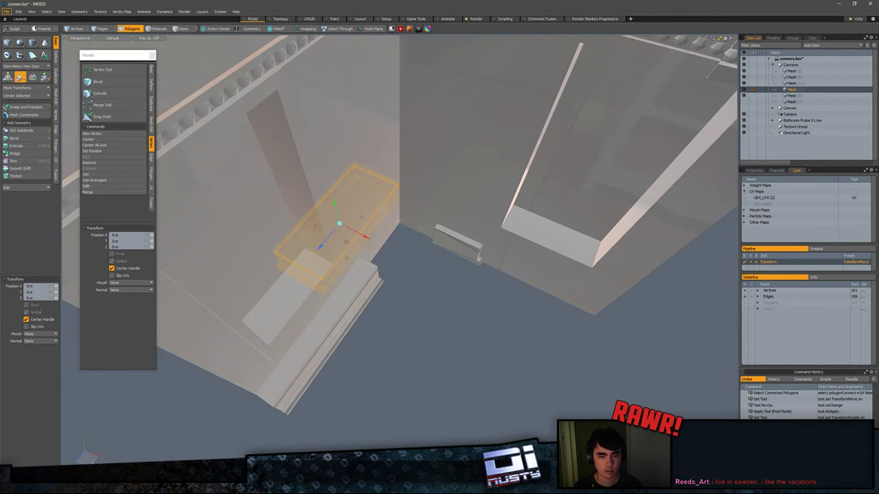
drag(366, 237, 635, 382)
key(q)
Step: Move the plinth corner piece out of the concave wall toward the end of the adjoining plinth segment
double_click(458, 244)
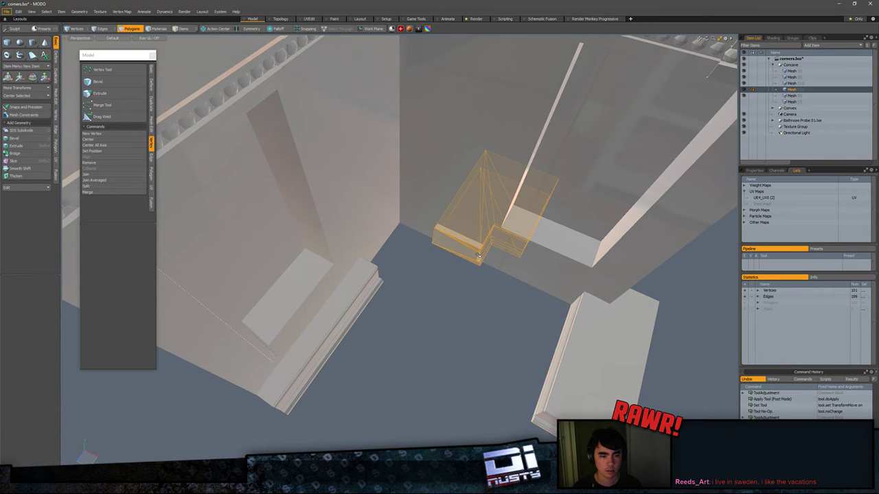
alt+drag(462, 245, 405, 277)
key(w)
drag(441, 300, 438, 227)
key(shift+a)
scroll(437, 227, up, 4)
key(q)
key(x)
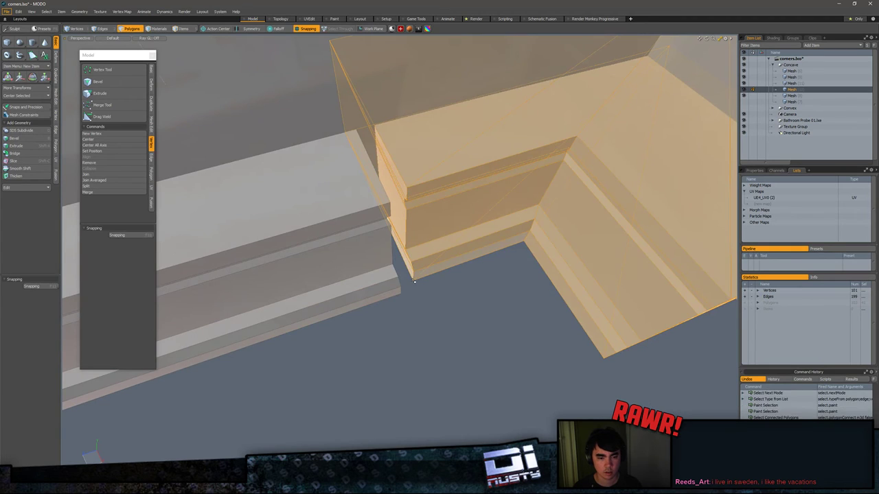
Step: Snap the plinth corner piece's bottom vertex to the end vertex of the adjoining plinth segment
click(426, 271)
double_click(425, 270)
key(w)
drag(413, 280, 400, 294)
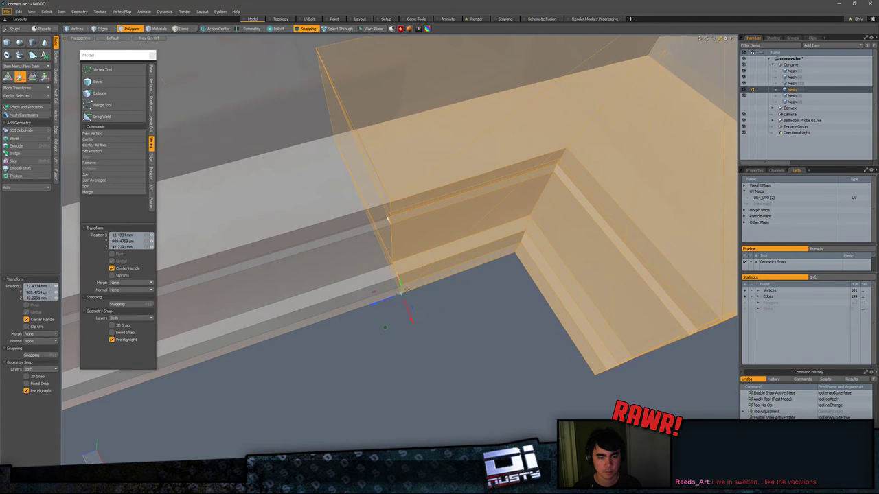
key(q)
Step: Nudge the plinth corner piece slightly to line up its moulding profile with the adjoining plinth segment
key(w)
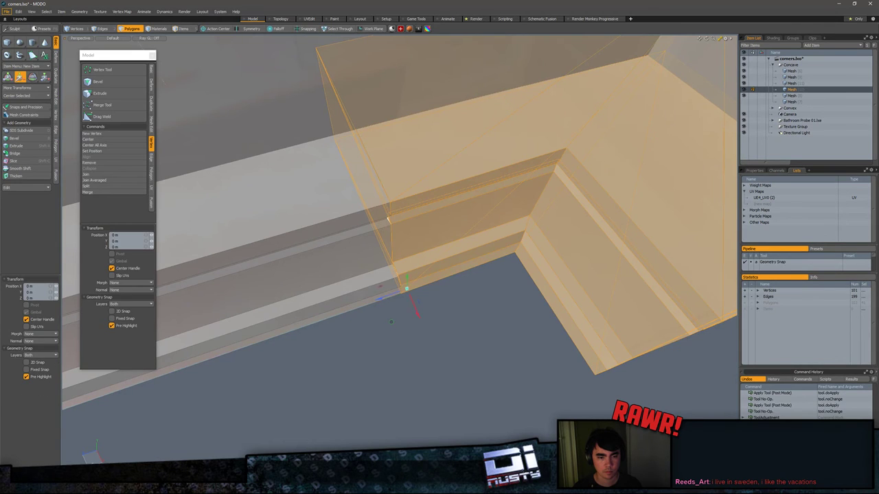
key(e)
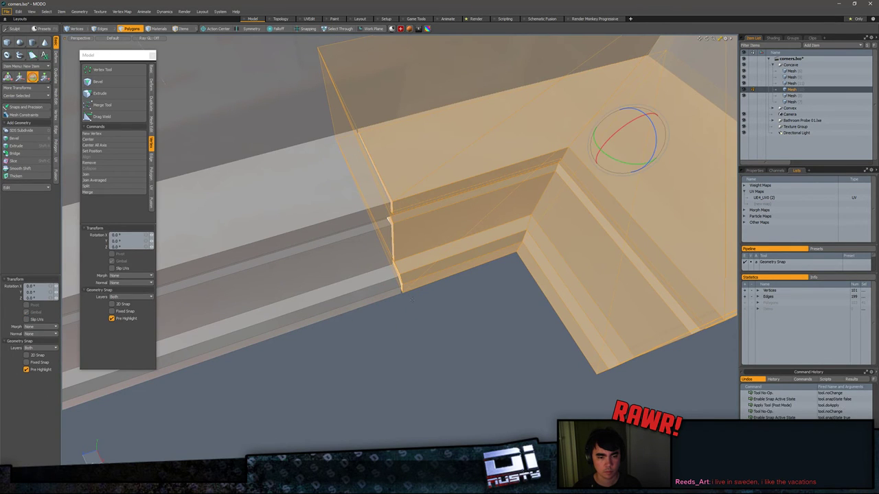
key(w)
key(e)
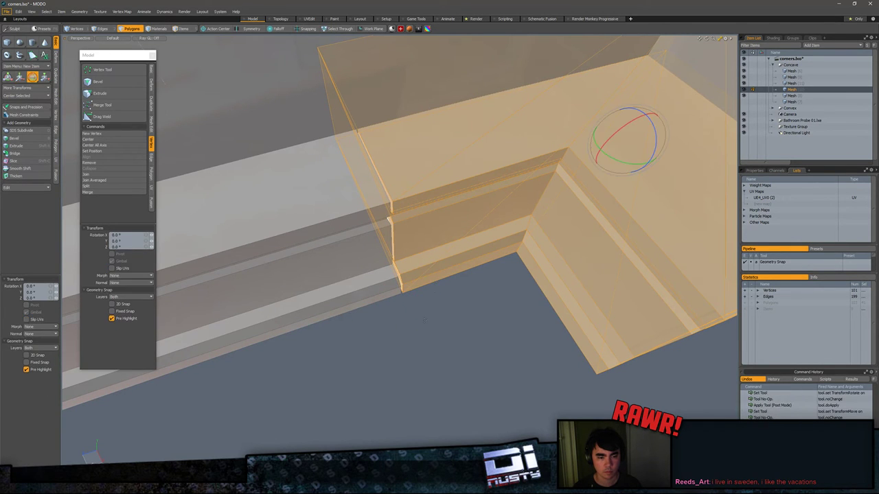
key(w)
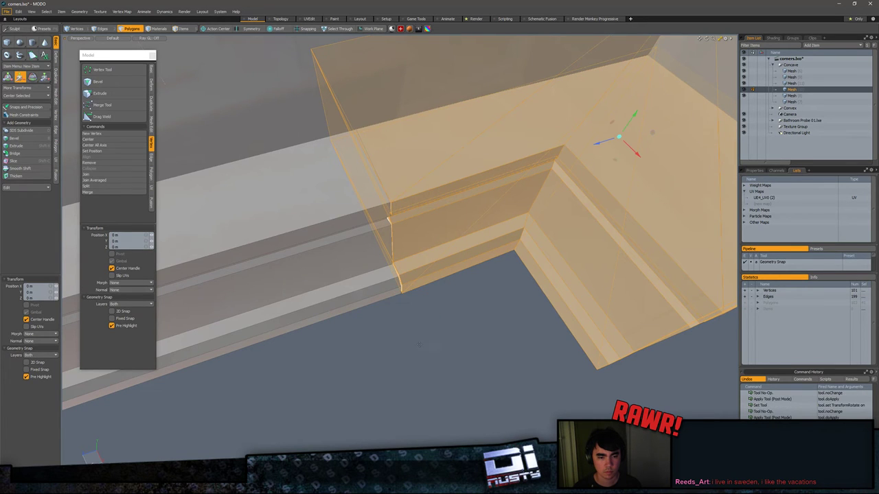
drag(459, 282, 460, 285)
key(q)
click(469, 318)
Step: Try to rotate the plinth corner piece against the adjoining segment and undo the change
alt+drag(473, 316, 486, 234)
key(e)
key(q)
double_click(416, 222)
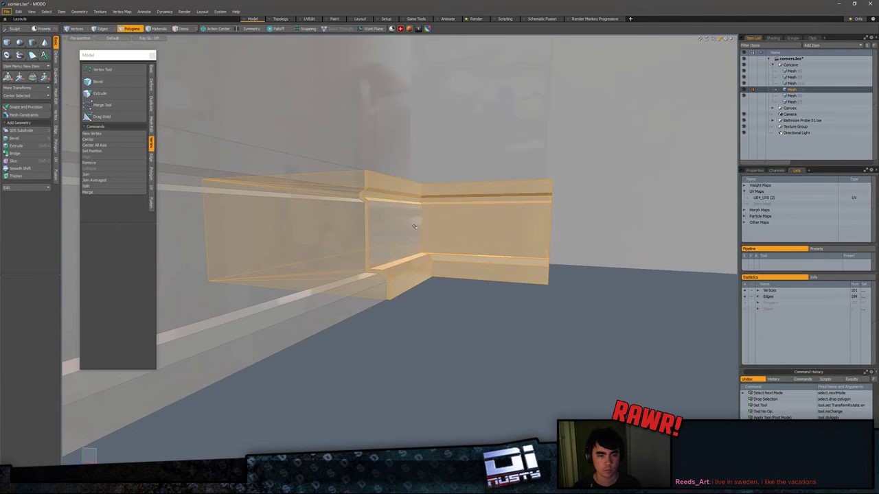
key(w)
key(e)
drag(421, 227, 413, 275)
key(ctrl+z)
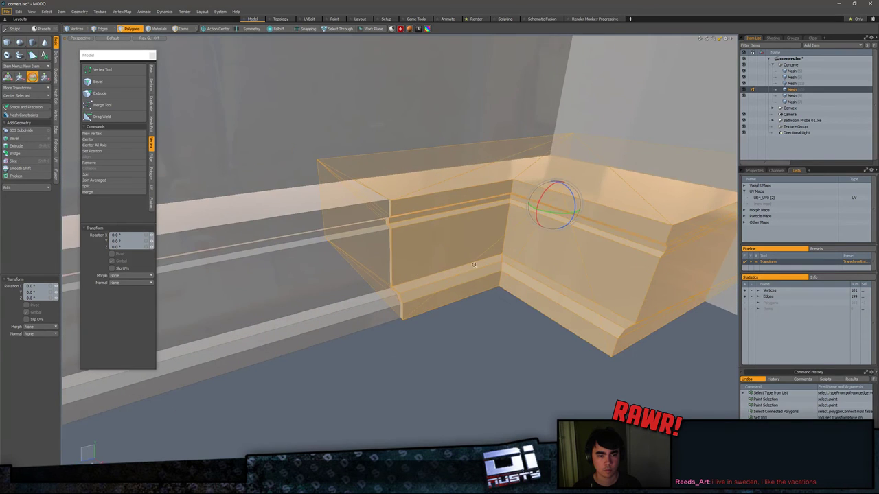
Step: Rotate the plinth corner piece -2° about X and shift it slightly along the wall
key(w)
alt+drag(534, 269, 386, 231)
key(e)
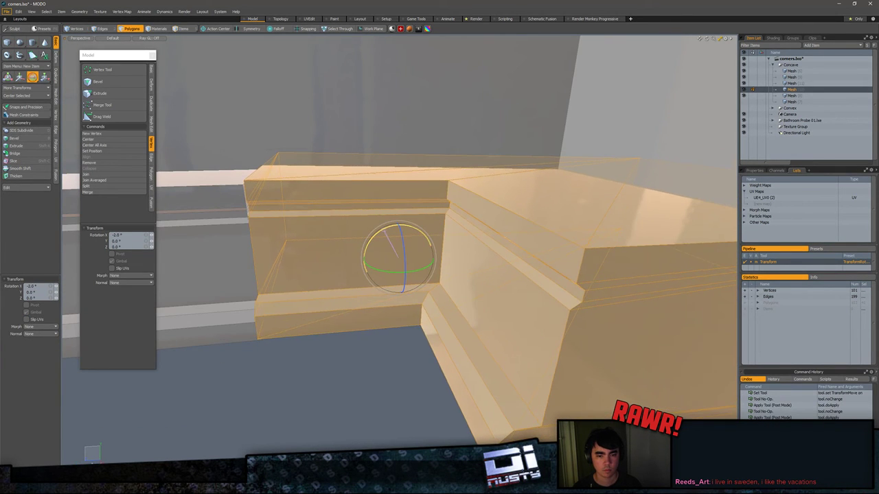
key(w)
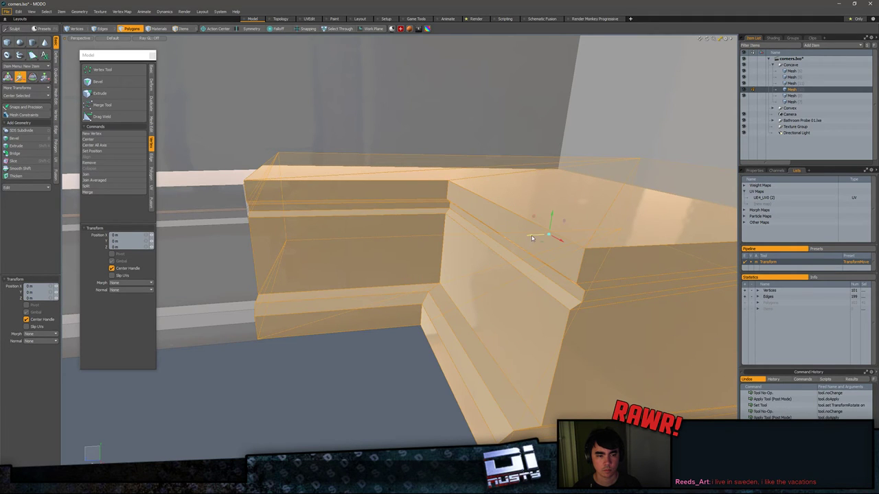
drag(533, 236, 535, 236)
key(space)
click(402, 367)
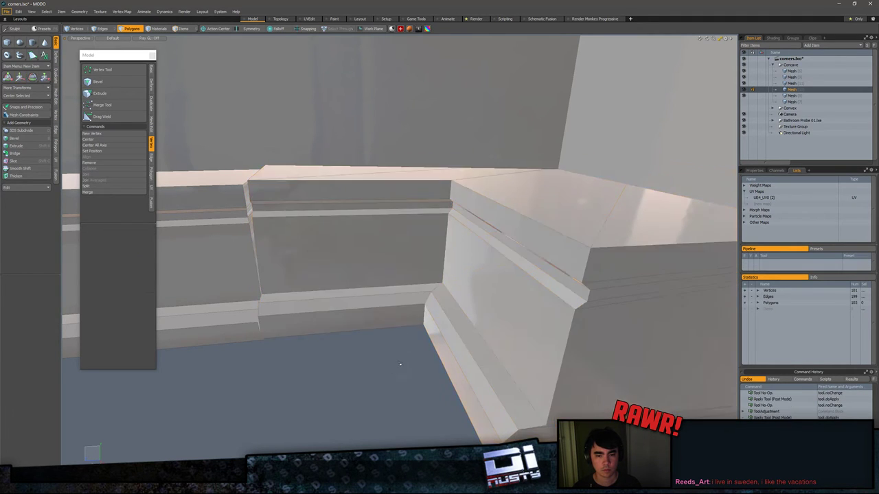
Step: Move the loose plinth block with snapping against the free end of the plinth corner piece
alt+drag(402, 366, 432, 290)
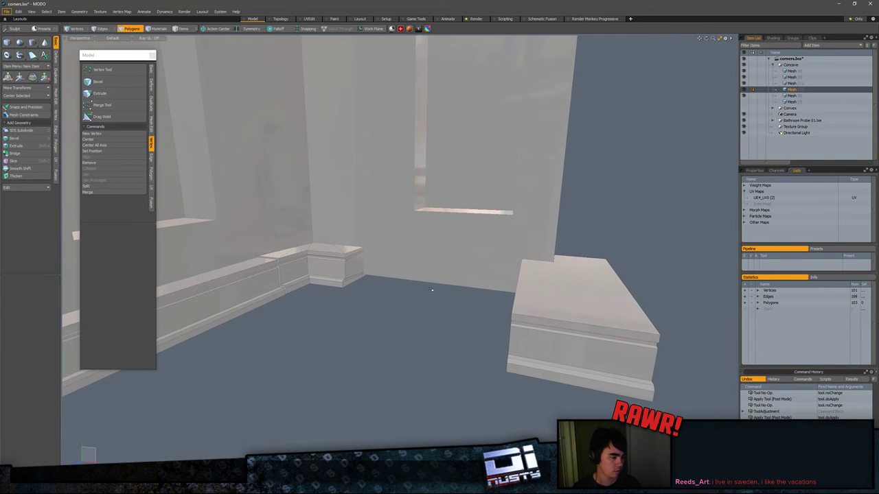
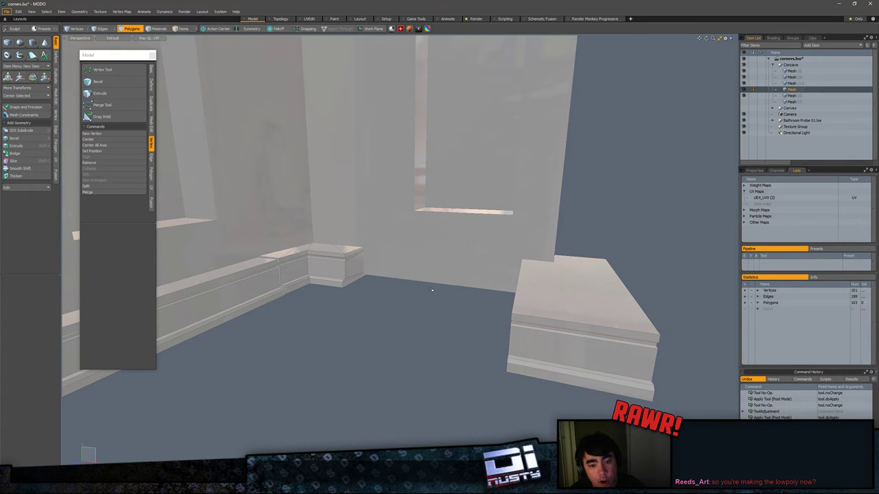
scroll(506, 194, down, 5)
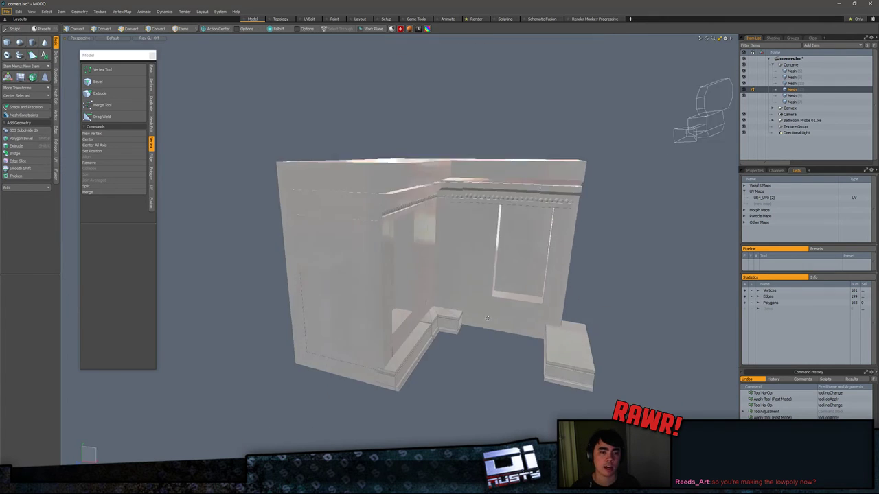
alt+drag(506, 195, 505, 362)
scroll(382, 247, up, 4)
key(space)
key(space)
key(space)
double_click(447, 345)
key(w)
key(x)
click(535, 299)
middle_drag(506, 362, 478, 375)
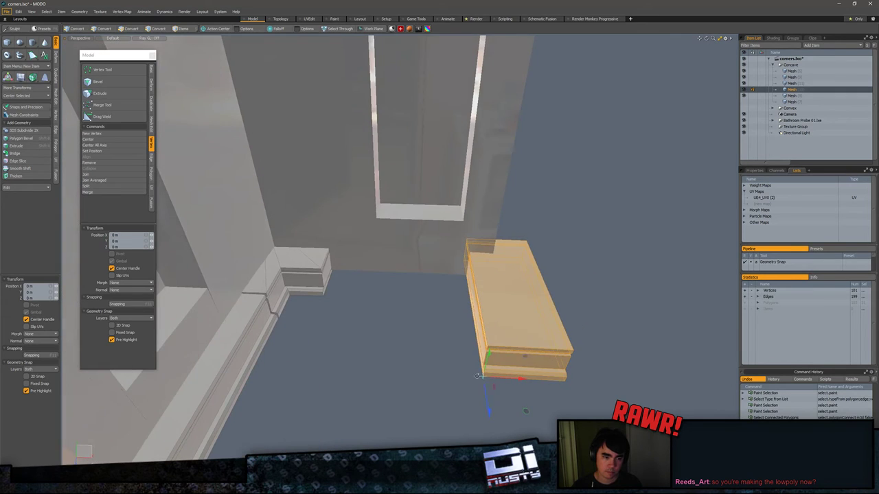
drag(485, 380, 333, 162)
key(shift+a)
Step: Lengthen the plinth block along X by moving its outer end vertices to the wall's outer edge
key(alt+1)
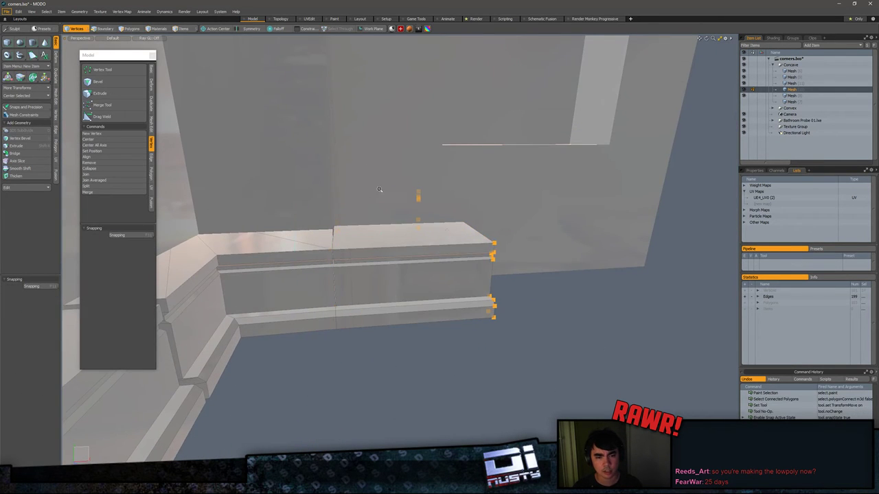
alt+drag(379, 189, 553, 246)
key(w)
key(Escape)
alt+drag(572, 289, 543, 284)
Step: Shorten the plinth block by moving its inner end vertices along X toward the wall's outer edge
key(3)
double_click(480, 298)
alt+drag(474, 298, 495, 307)
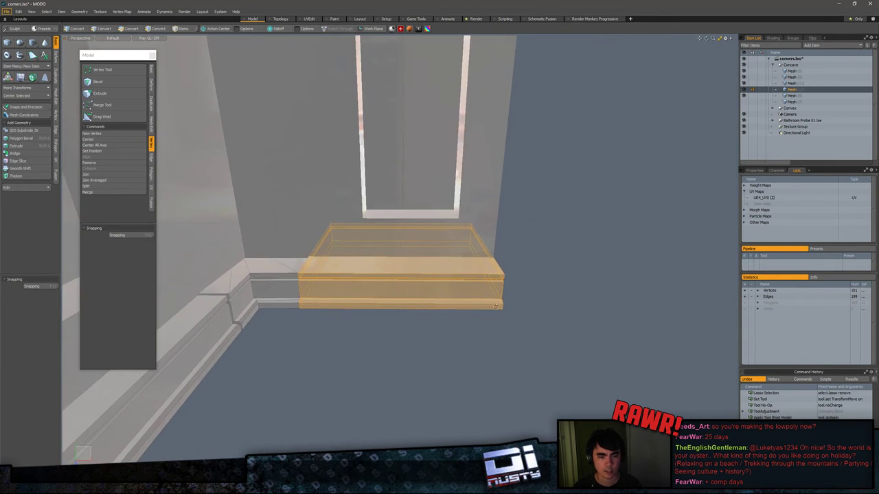
key(1)
key(w)
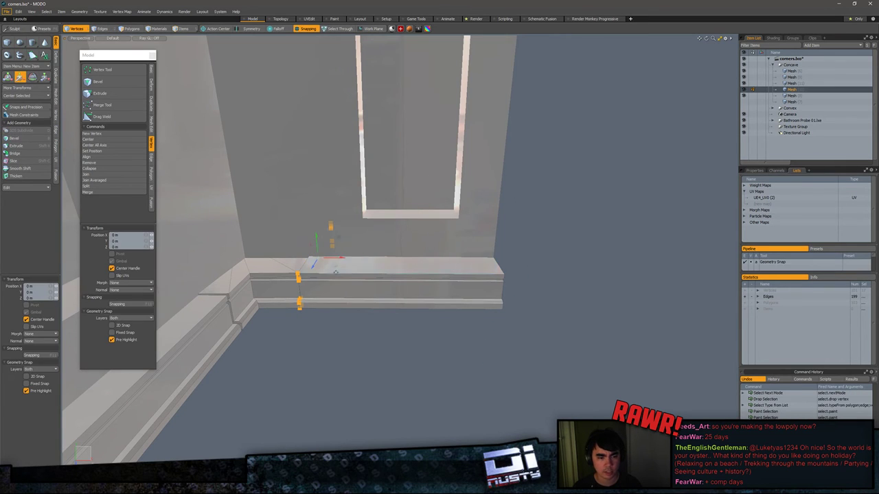
key(x)
drag(336, 258, 450, 238)
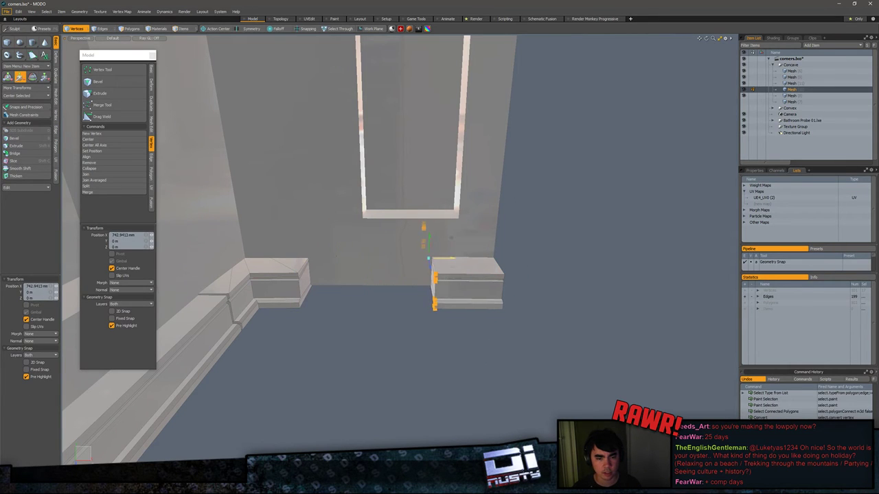
Step: Duplicate the shortened plinth block and place the copy against the free end of the plinth corner piece
key(3)
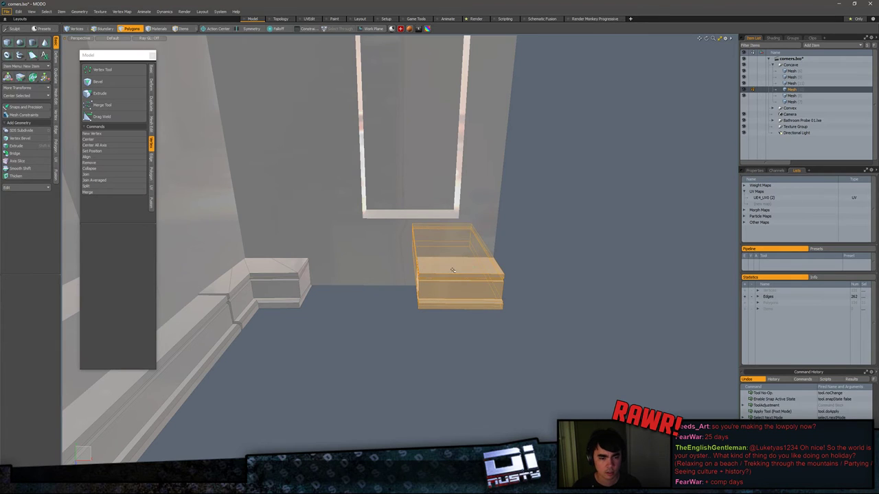
key(w)
drag(477, 259, 419, 233)
key(shift+a)
key(e)
key(w)
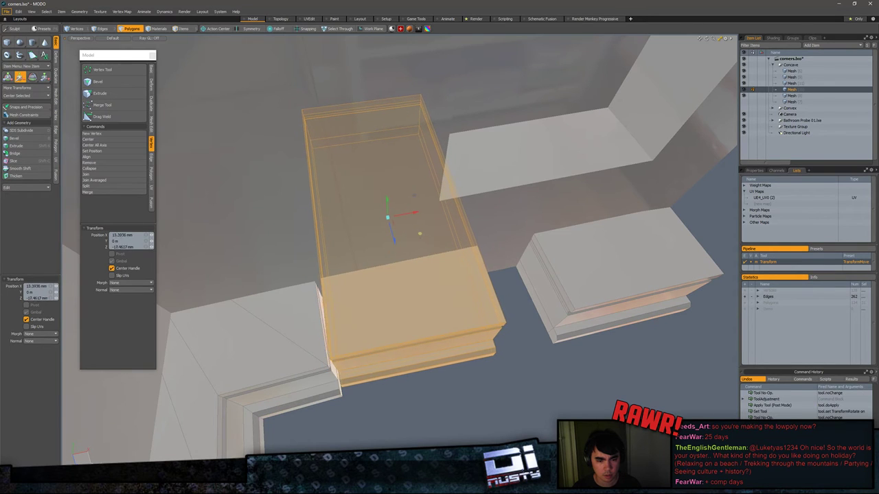
Step: Stretch the copied block by moving its far end vertices with a selection action center until they meet the outer block
key(alt+1)
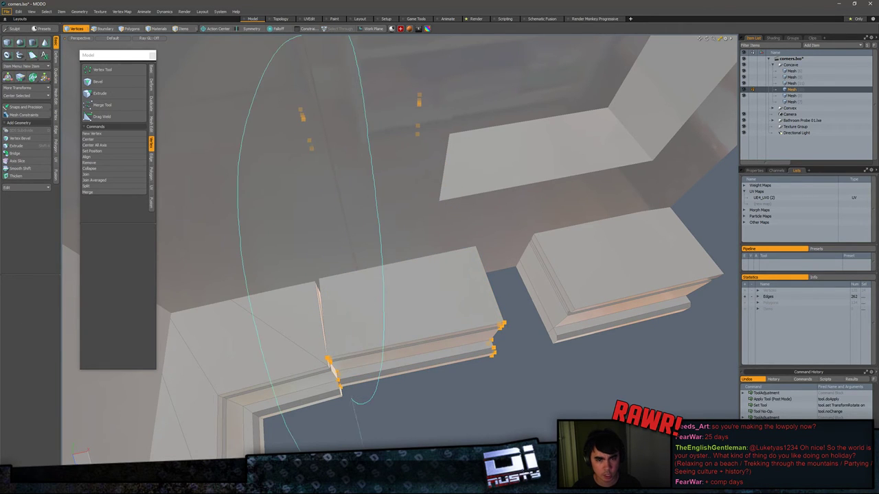
ctrl+middle_drag(364, 453, 364, 453)
alt+drag(430, 234, 399, 203)
key(w)
key(alt+a)
drag(401, 202, 451, 200)
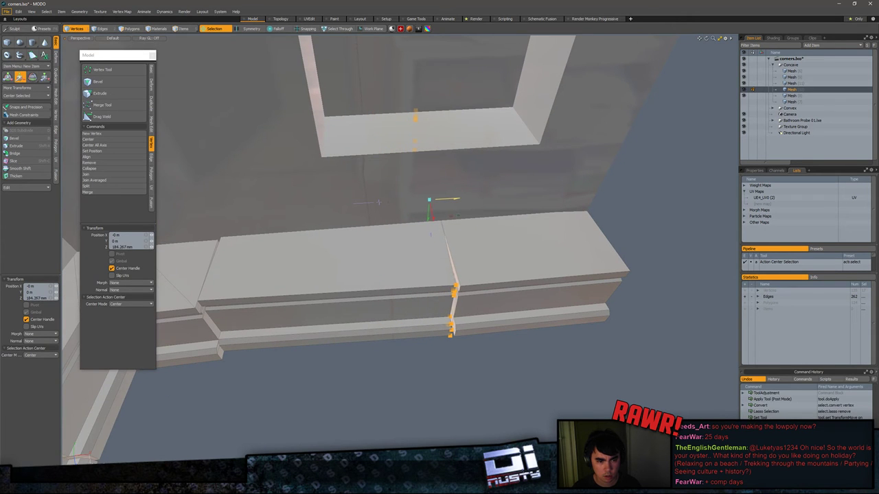
key(q)
click(516, 381)
alt+drag(518, 383, 382, 364)
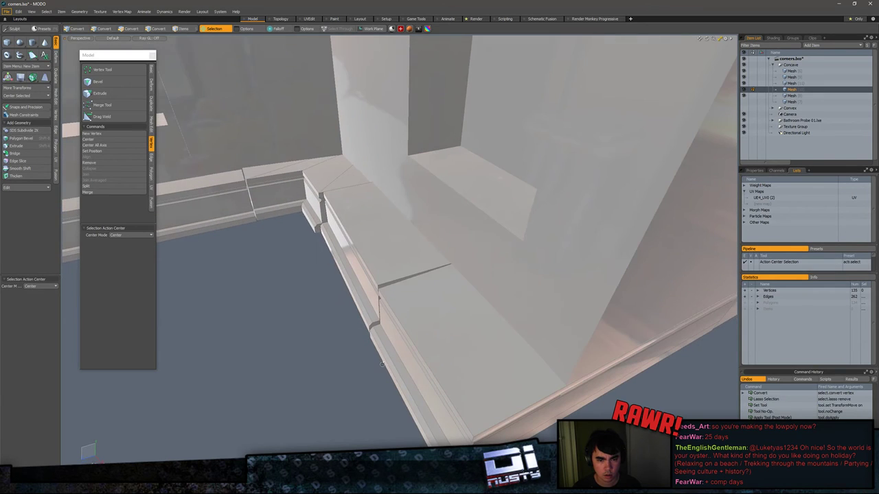
key(5)
click(334, 303)
alt+drag(334, 303, 439, 274)
click(430, 255)
click(367, 243)
Step: Move the vertices of the side wall's plinth blocks together with the adjoining end vertices of the plinth corner piece
key(3)
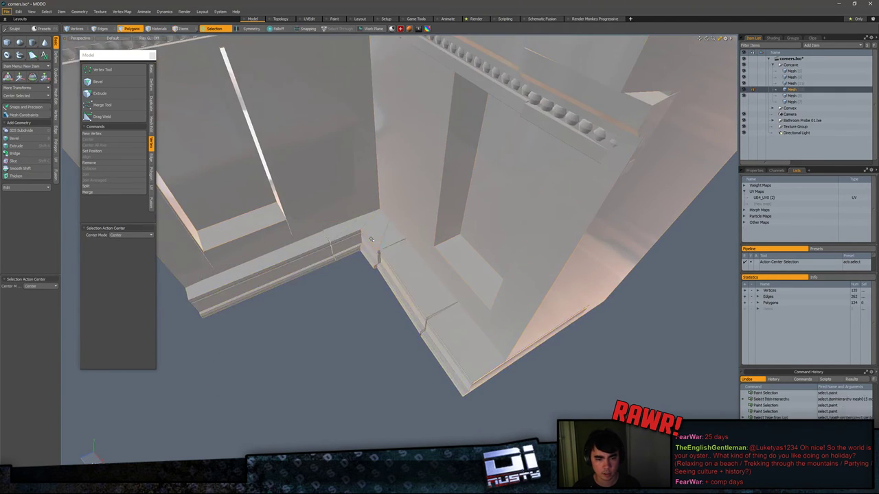
shift+double_click(472, 352)
alt+drag(472, 353, 339, 223)
key(alt+1)
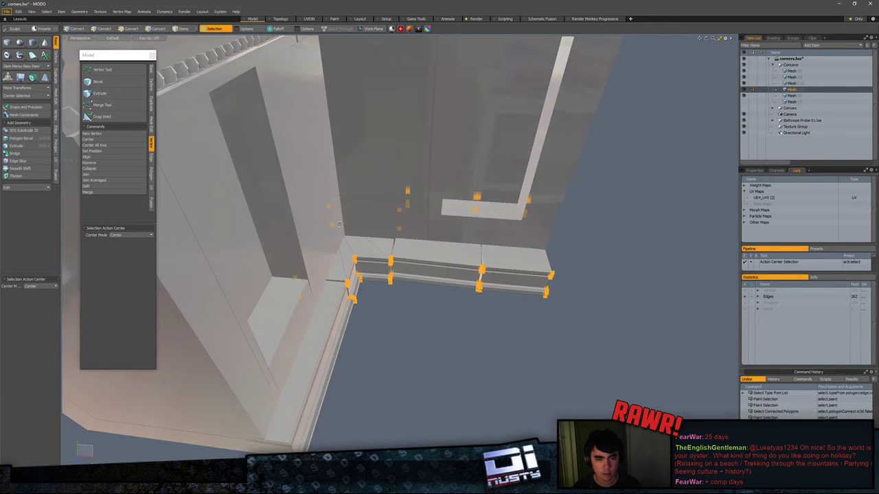
ctrl+middle_drag(322, 132, 333, 139)
mouse_move(336, 147)
alt+mouse_down()
mouse_move(281, 223)
mouse_move(339, 238)
alt+mouse_up()
mouse_move(339, 238)
ctrl+middle_down()
mouse_move(358, 300)
mouse_move(382, 273)
ctrl+middle_up()
alt+drag(387, 272, 320, 264)
key(w)
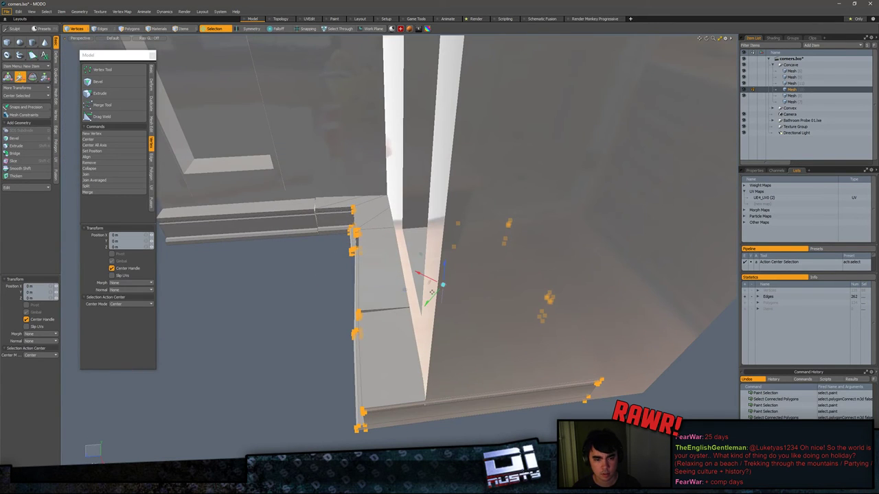
key(q)
key(w)
drag(424, 288, 486, 272)
key(q)
click(445, 285)
Step: Shift the same plinth run vertices once more with the selection action center turned off
alt+drag(399, 191, 368, 266)
key(w)
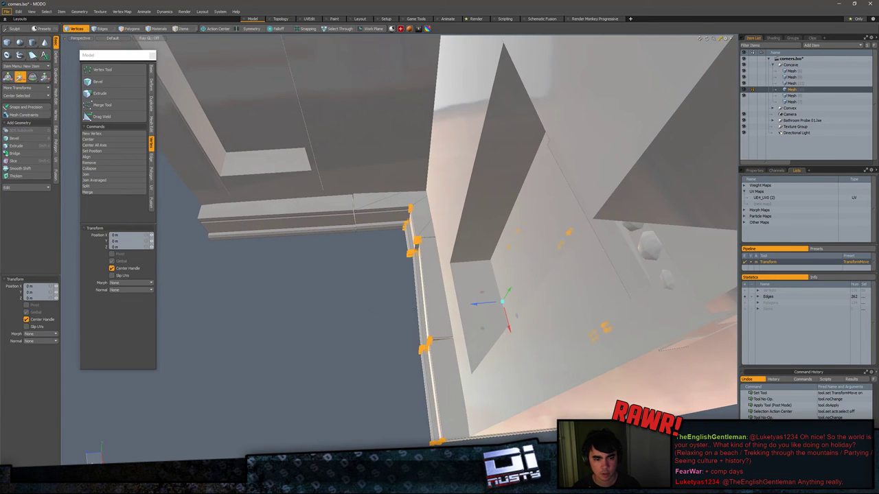
drag(395, 312, 251, 302)
key(space)
click(358, 328)
scroll(312, 330, down, 3)
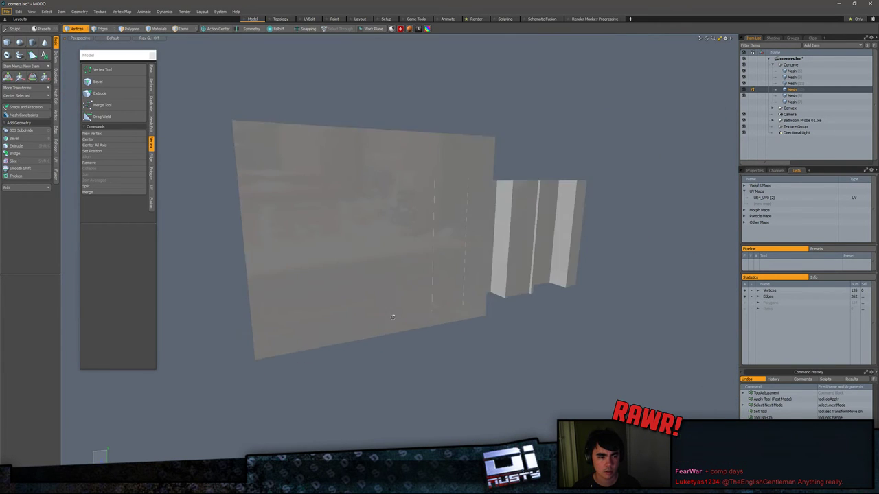
Step: Hide the first mesh of the Concave group and make the plinth mesh active for editing
alt+drag(392, 316, 321, 186)
key(5)
click(644, 152)
click(744, 72)
click(799, 109)
key(5)
click(407, 250)
Step: Flatten the outer end vertices of the plinth corner piece by scaling them along Z
key(3)
key(1)
alt+drag(366, 224, 381, 261)
key(r)
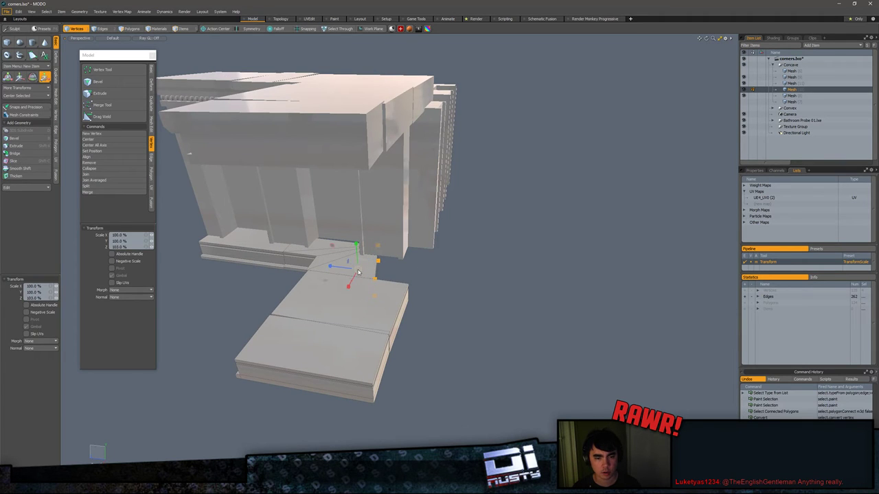
key(q)
key(r)
Step: Snap the flattened end vertices of the plinth corner piece along Z in line with the neighbouring block's back edge
key(w)
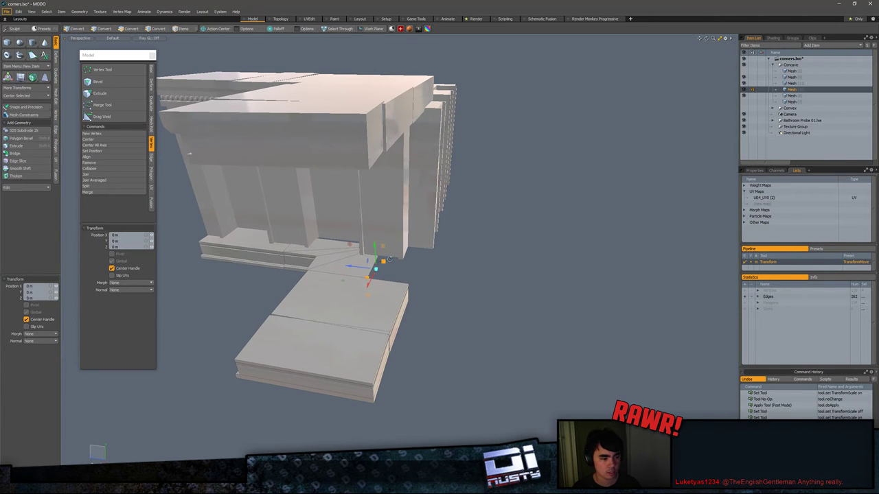
scroll(354, 270, up, 4)
alt+drag(356, 266, 455, 310)
key(x)
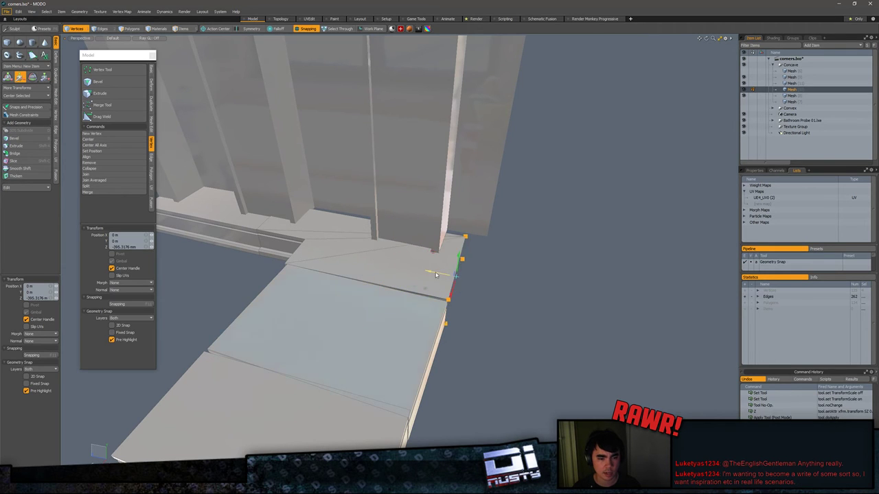
alt+drag(436, 275, 397, 257)
key(q)
Step: Close the open end of the plinth corner piece with a polygon made from its border edges
key(2)
scroll(377, 263, up, 2)
key(o)
key(p)
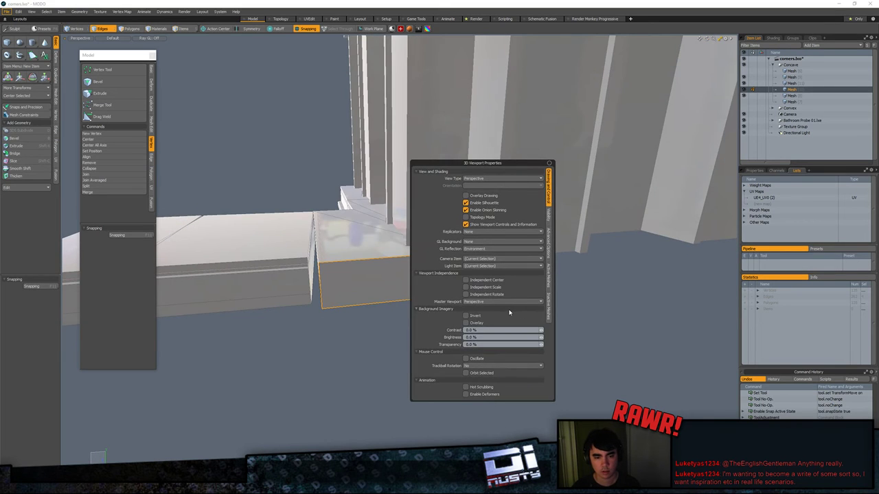
alt+drag(360, 325, 604, 290)
click(613, 283)
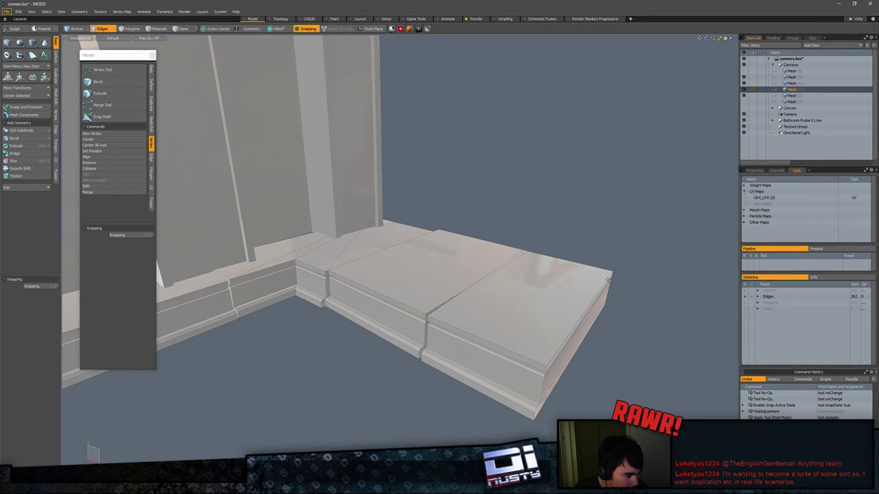
Step: Snap the misaligned back vertices of the selected plinth pieces along X to the wall's outer edge
alt+shift+drag(548, 117, 506, 295)
key(3)
double_click(480, 260)
alt+drag(440, 264, 509, 209)
shift+double_click(428, 338)
alt+drag(427, 336, 449, 327)
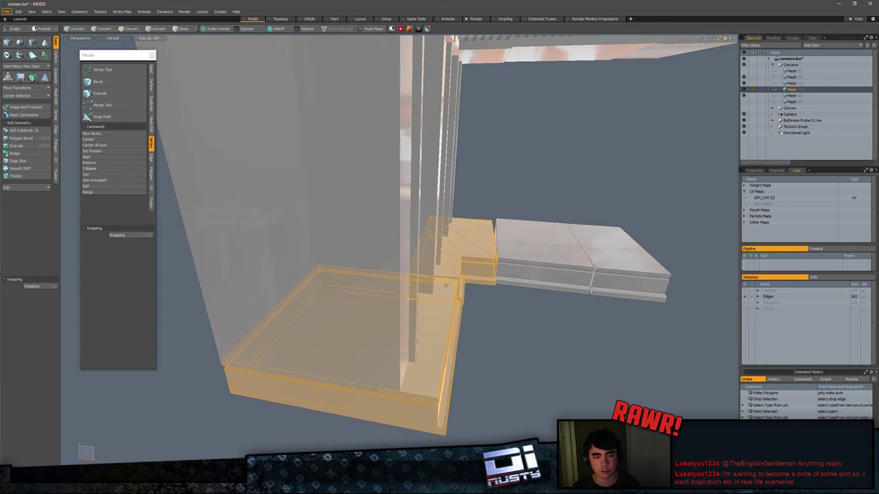
key(alt+1)
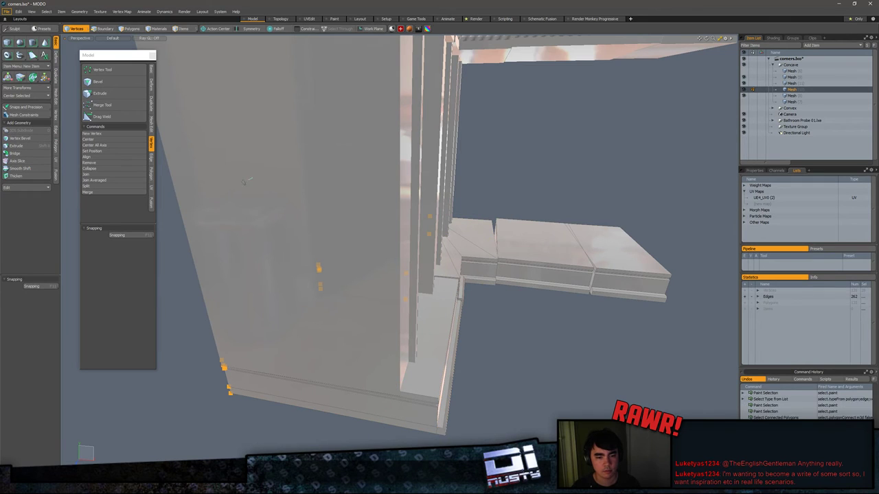
alt+drag(323, 227, 426, 189)
key(w)
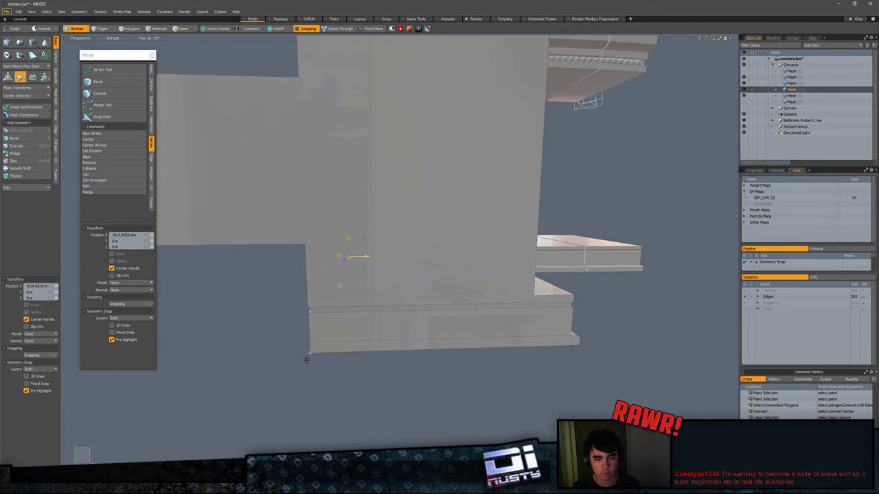
alt+drag(306, 359, 607, 306)
key(q)
click(359, 298)
Step: Make the wall mesh active and delete its side wall section, keeping the other wall run with its corner pilaster
alt+drag(629, 329, 437, 351)
middle_drag(437, 351, 460, 330)
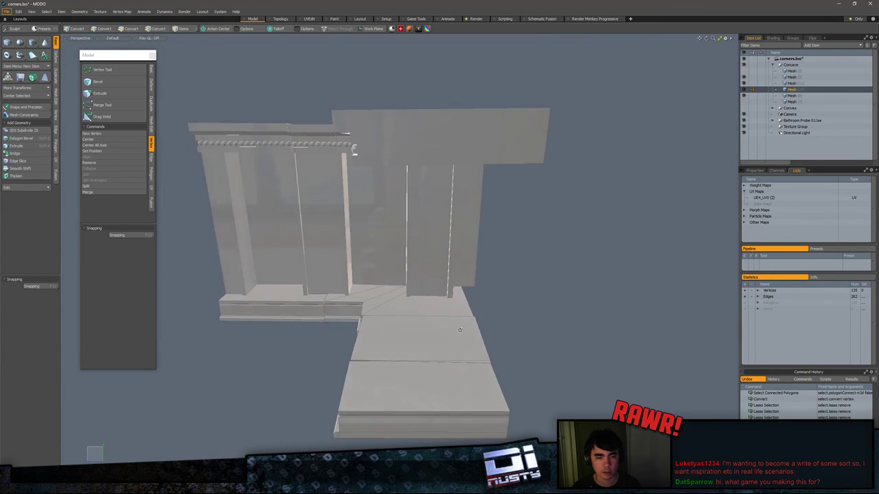
key(3)
double_click(436, 259)
alt+drag(436, 258, 461, 241)
click(613, 255)
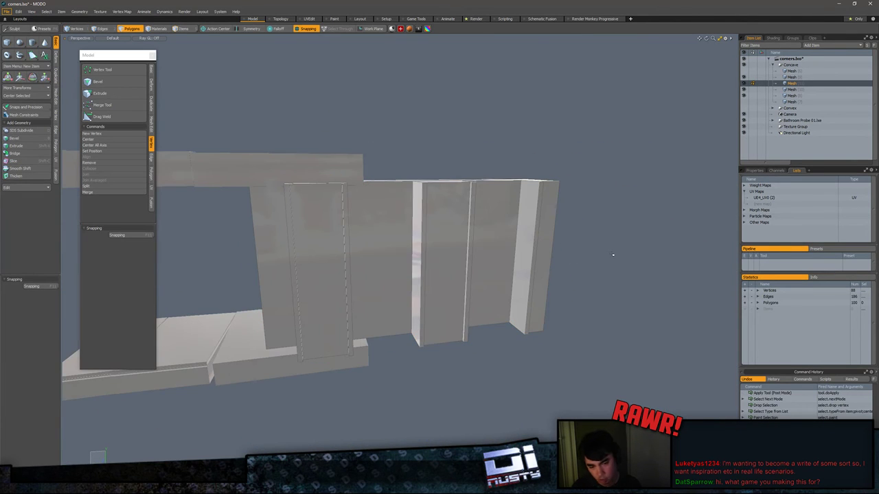
alt+drag(424, 292, 481, 304)
double_click(447, 281)
alt+drag(448, 280, 469, 289)
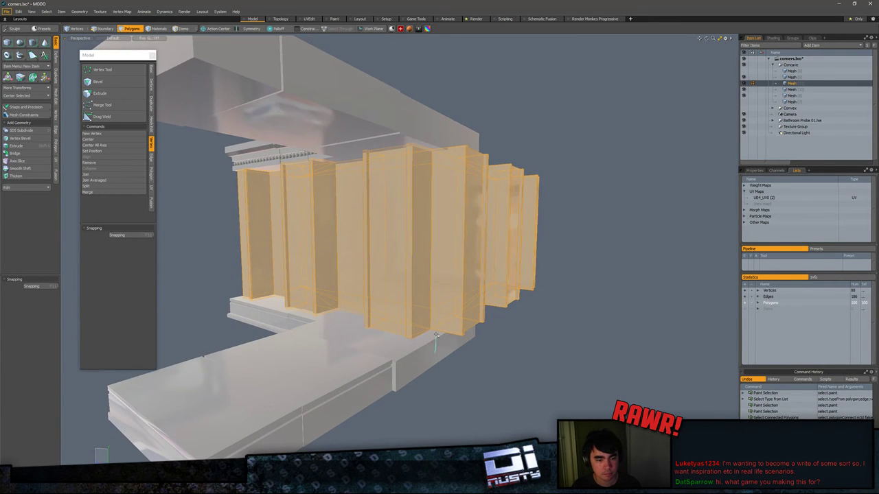
ctrl+right_drag(434, 352, 156, 252)
alt+drag(384, 338, 339, 391)
key(Delete)
Step: Move the wall's open vertical back edge toward the open edge of the corner pilaster
alt+drag(419, 338, 396, 241)
key(2)
click(388, 288)
double_click(388, 287)
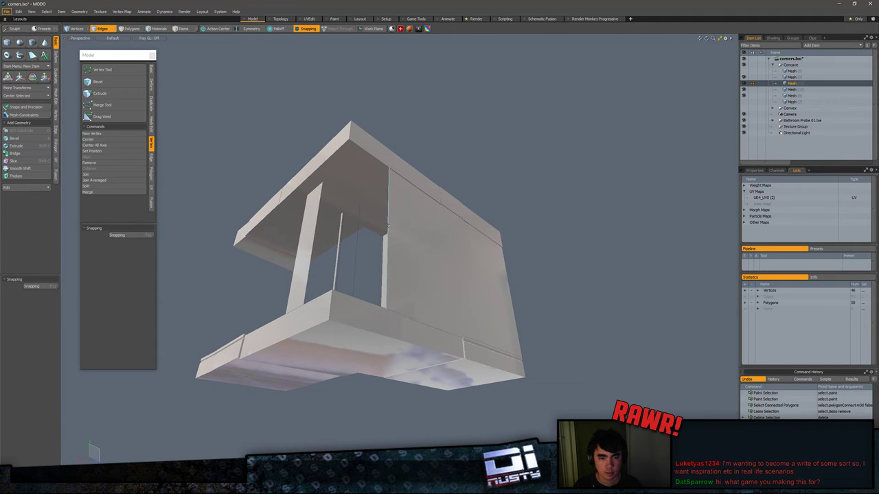
drag(406, 240, 403, 339)
Step: Bridge the two open vertical edges to close the end of the wall piece
key(3)
click(403, 339)
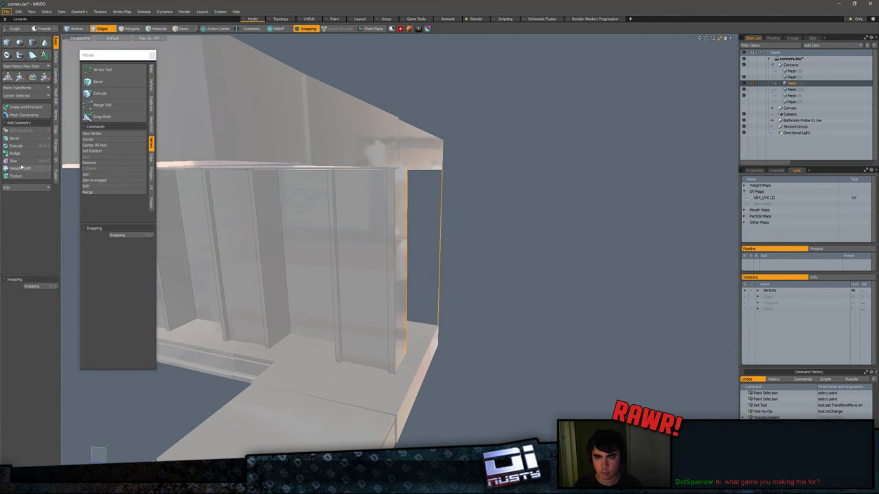
click(29, 155)
alt+drag(529, 237, 495, 208)
key(q)
click(494, 209)
alt+drag(459, 237, 482, 263)
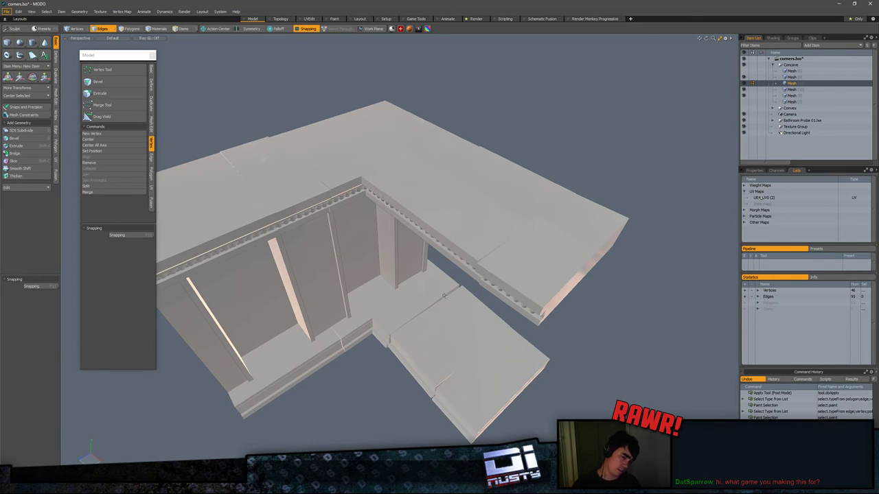
Step: Copy and paste the whole wall piece and rotate the copy -90° about Y
alt+shift+drag(444, 296, 478, 291)
key(3)
double_click(358, 295)
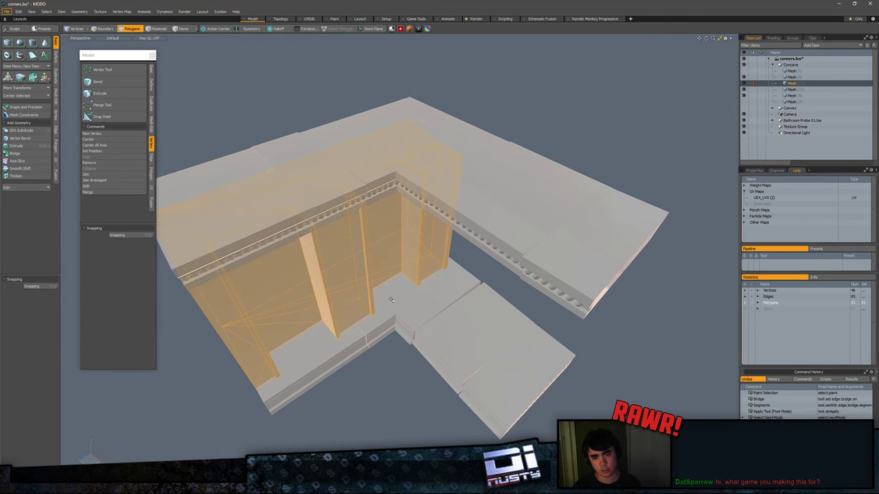
key(e)
drag(348, 277, 242, 233)
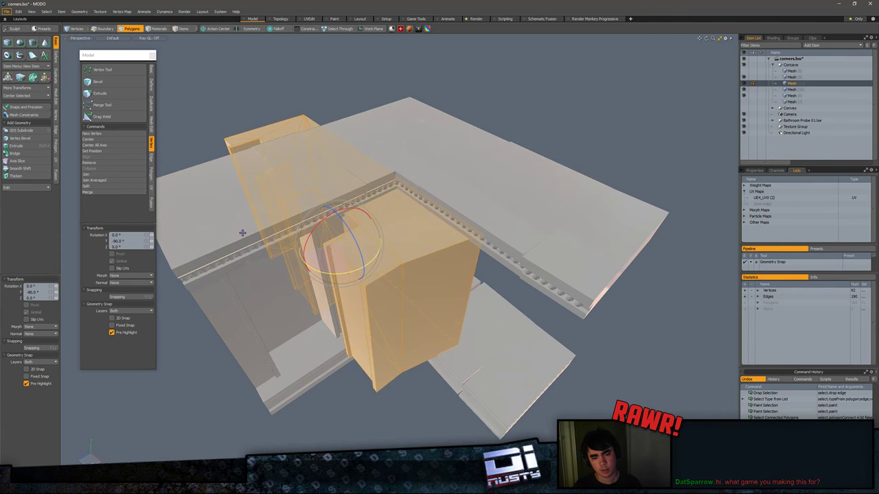
alt+drag(388, 308, 374, 318)
alt+drag(409, 345, 391, 301)
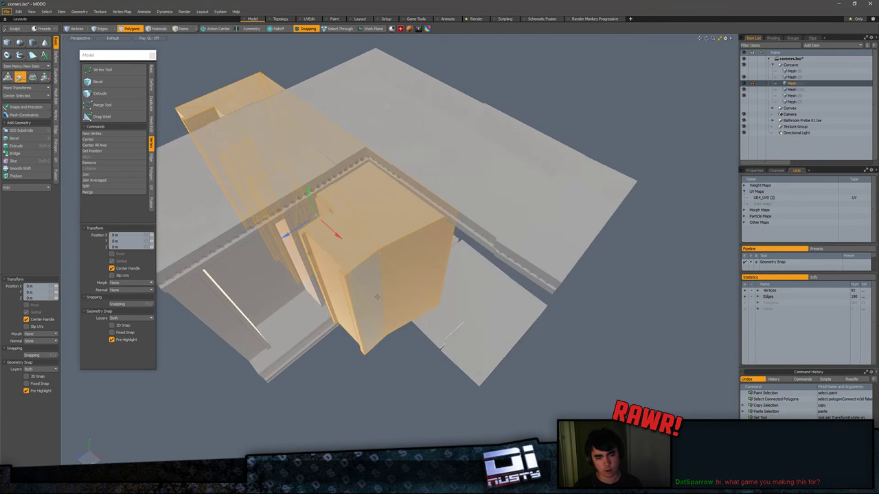
Step: Move the slanted outer vertical edge of the rotated wall copy to square off its back
key(Escape)
key(Escape)
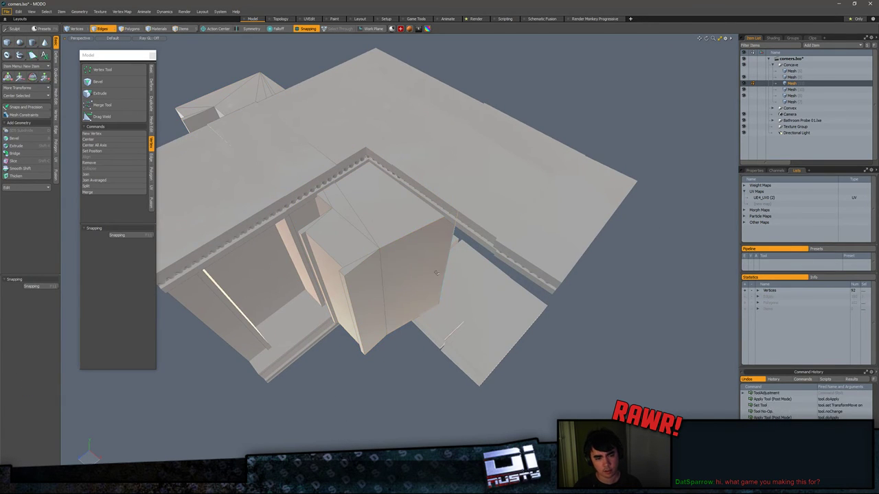
click(445, 274)
key(w)
drag(471, 290, 457, 279)
key(q)
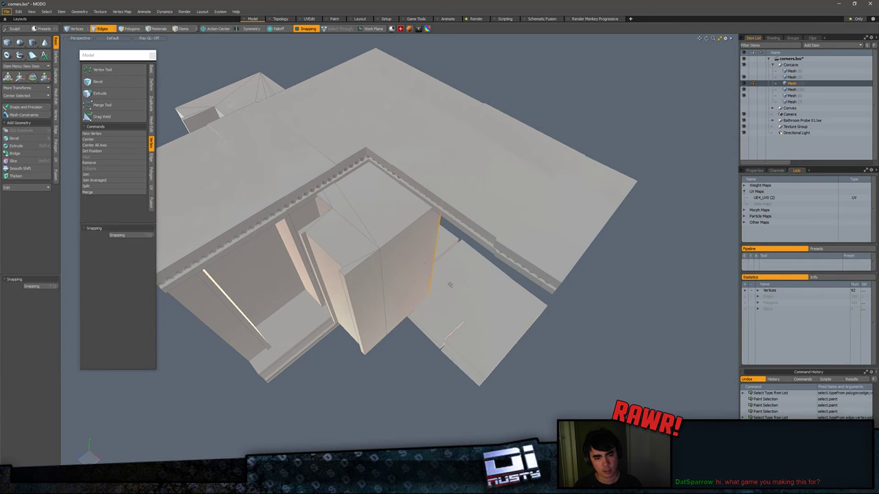
Step: Move the rotated wall copy about -797 mm along Z and 841 mm along X beneath the second arm's cornice
alt+drag(407, 294, 377, 267)
key(w)
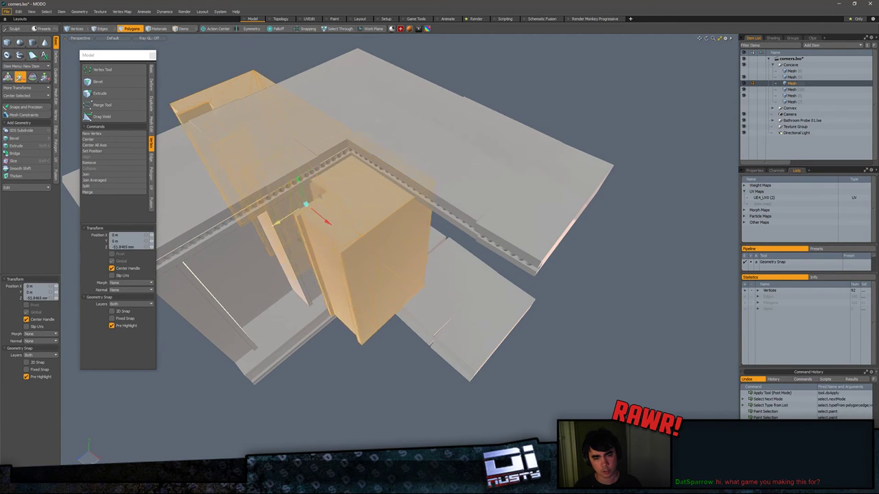
drag(277, 223, 270, 135)
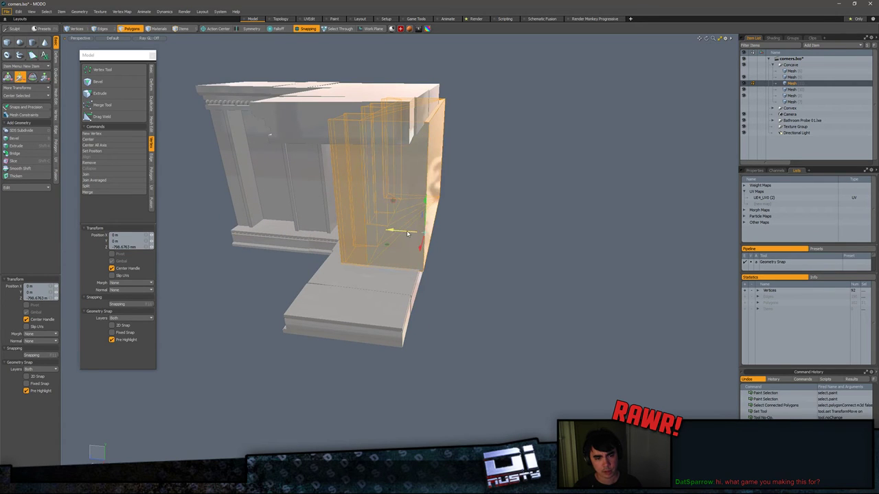
key(q)
alt+drag(431, 266, 477, 294)
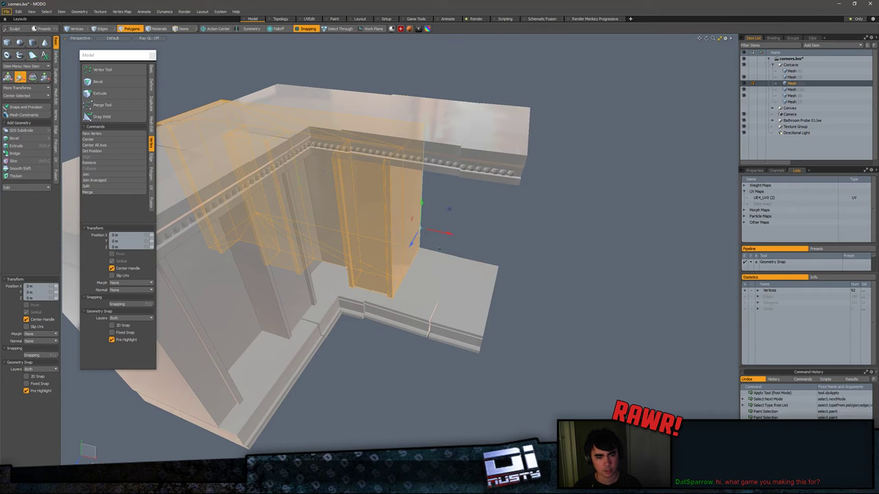
drag(431, 235, 531, 115)
alt+drag(527, 254, 481, 228)
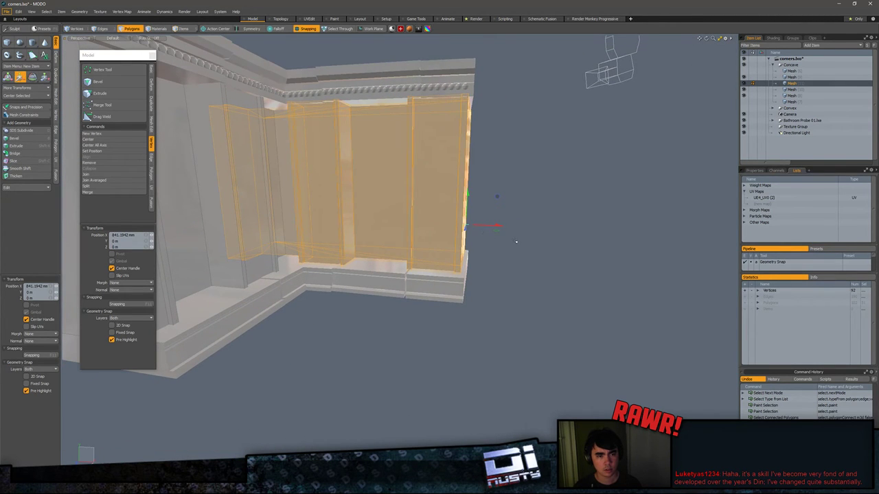
Step: Nudge the whole wall copy about 38 mm further along X to line it up with the cornice and plinth end
key(space)
click(516, 242)
click(453, 254)
alt+drag(452, 254, 450, 288)
double_click(428, 258)
middle_drag(450, 289, 423, 292)
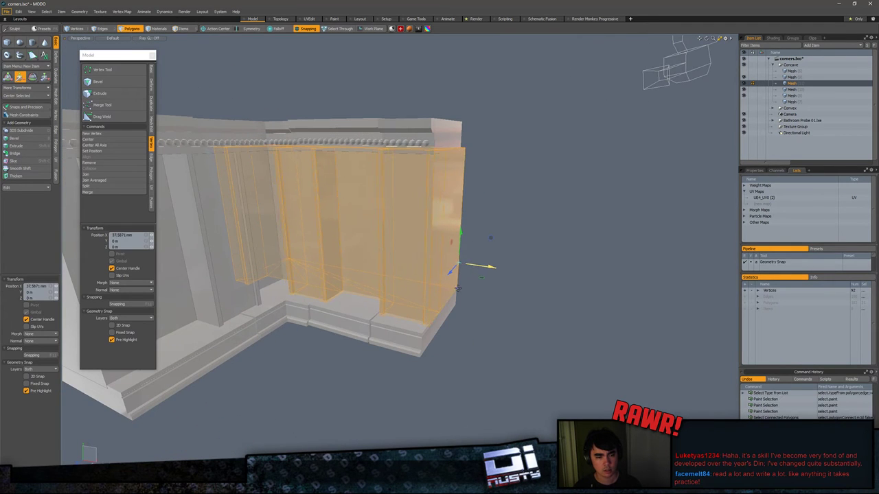
key(space)
click(507, 303)
alt+drag(506, 303, 488, 326)
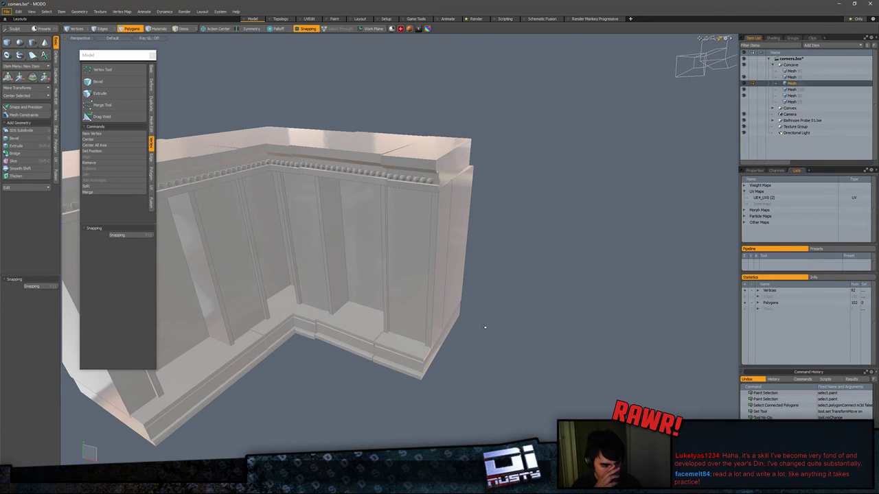
alt+drag(447, 308, 470, 341)
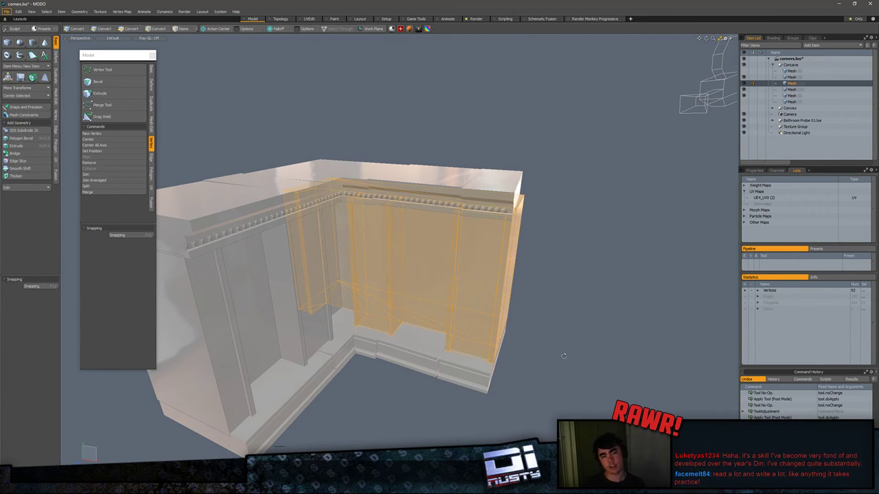
Step: Convert the wall copy's selection to vertices, keep only those near the inner corner, and adjust their position with snapping off
alt+drag(508, 352, 406, 275)
key(space)
scroll(400, 400, up, 5)
key(3)
click(330, 342)
double_click(350, 333)
key(alt+1)
key(w)
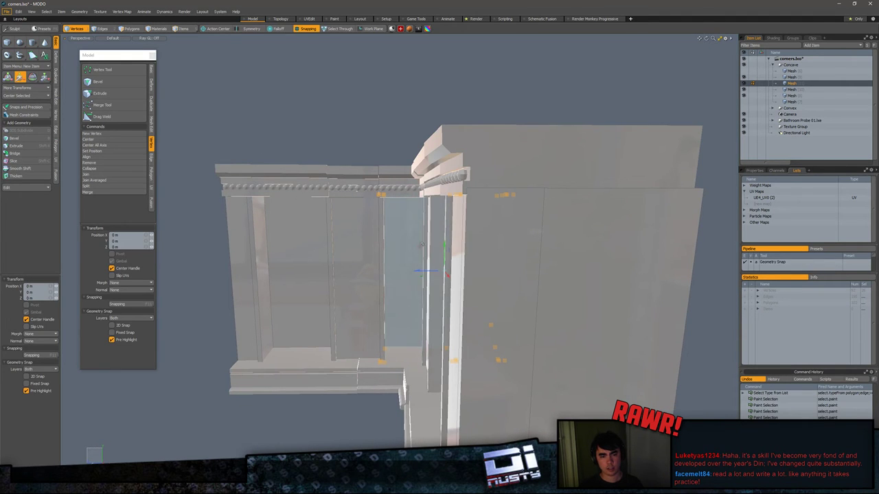
key(q)
alt+drag(520, 176, 397, 336)
key(w)
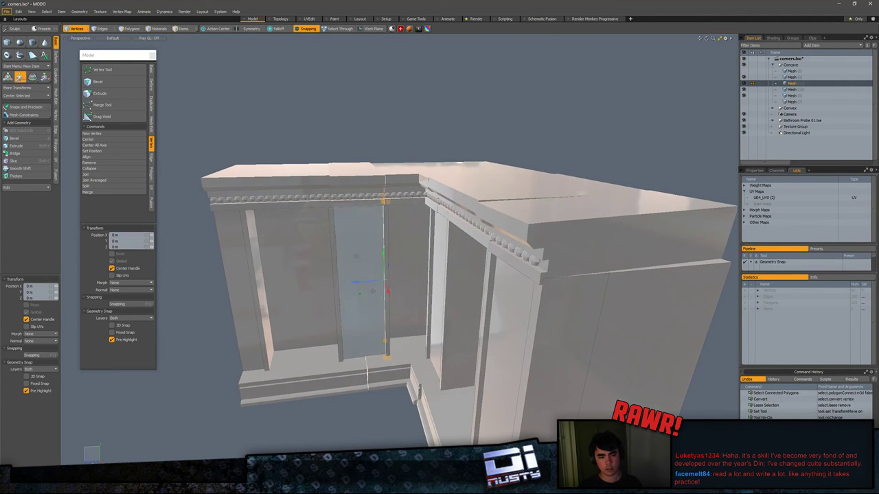
alt+drag(320, 275, 416, 231)
Step: Isolate the wall copy's inner-end vertices and move them about -225 mm along X into the corner
key(space)
key(5)
key(1)
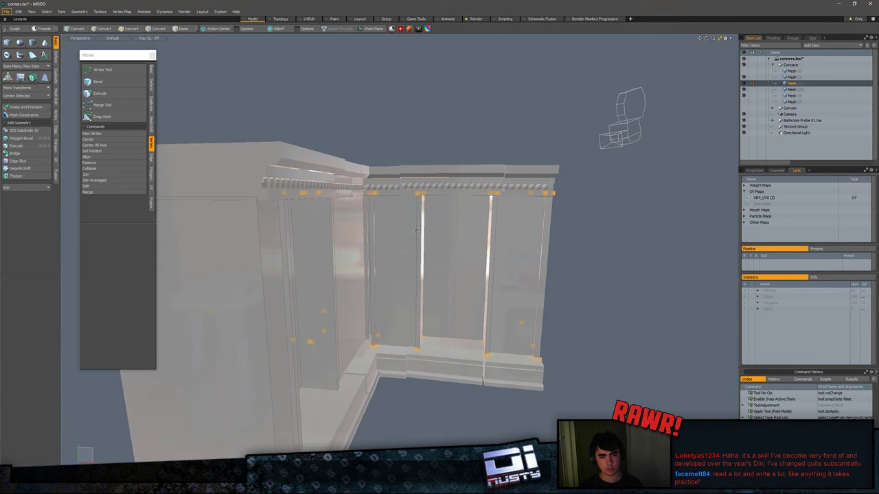
ctrl+middle_drag(581, 141, 579, 139)
mouse_move(563, 137)
alt+mouse_down()
mouse_move(505, 172)
mouse_move(415, 157)
alt+mouse_up()
alt+drag(482, 200, 323, 164)
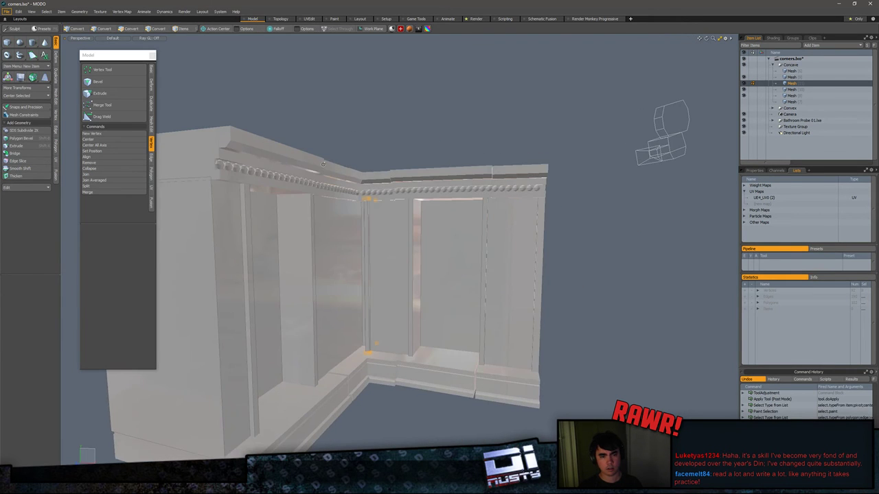
alt+drag(366, 248, 385, 274)
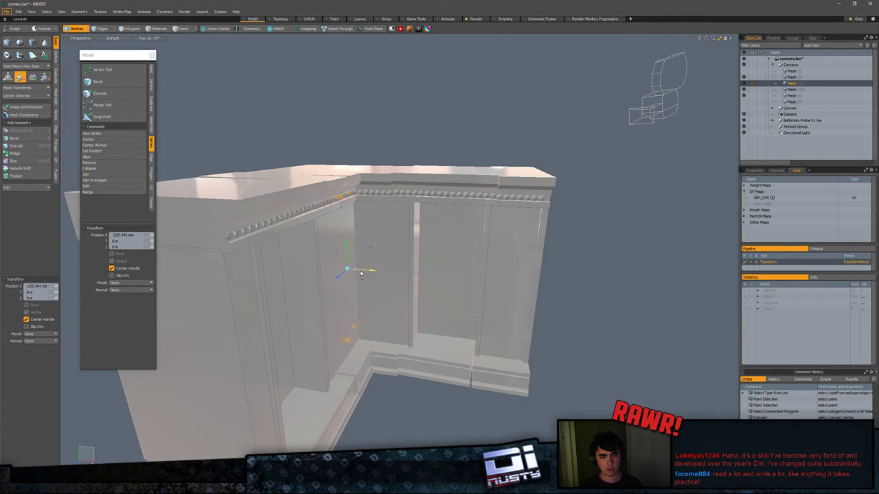
alt+drag(446, 435, 408, 379)
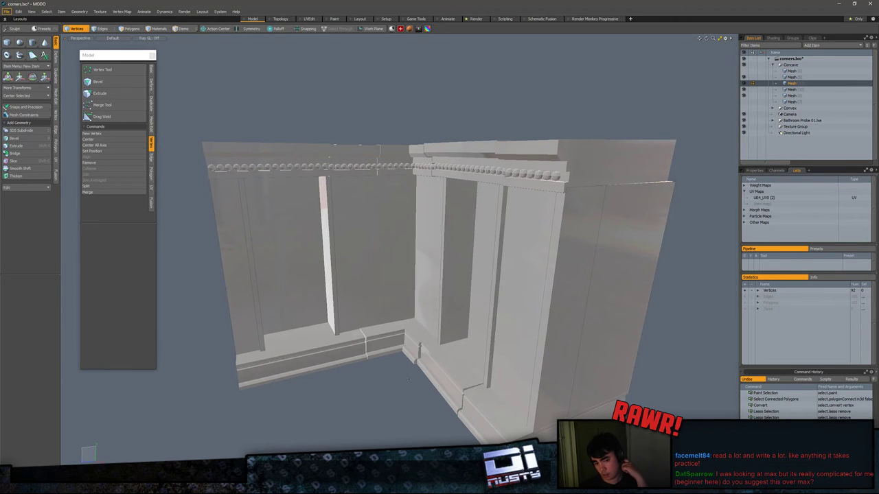
Step: Move the whole wall copy along X, clear of the cornice and plinth
alt+drag(399, 366, 456, 331)
key(3)
double_click(446, 291)
alt+drag(445, 290, 397, 305)
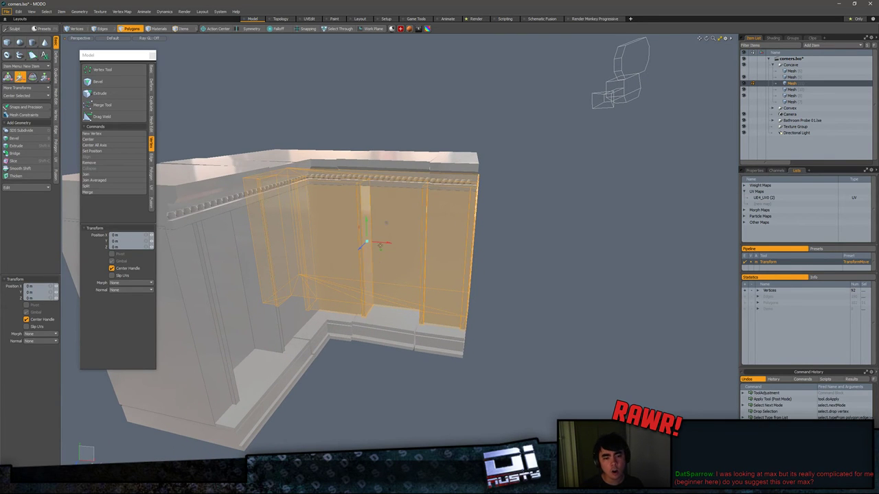
drag(389, 243, 396, 279)
key(space)
key(Escape)
Step: Compare the pilaster faces at the two ends of the original wall run
alt+drag(343, 285, 453, 322)
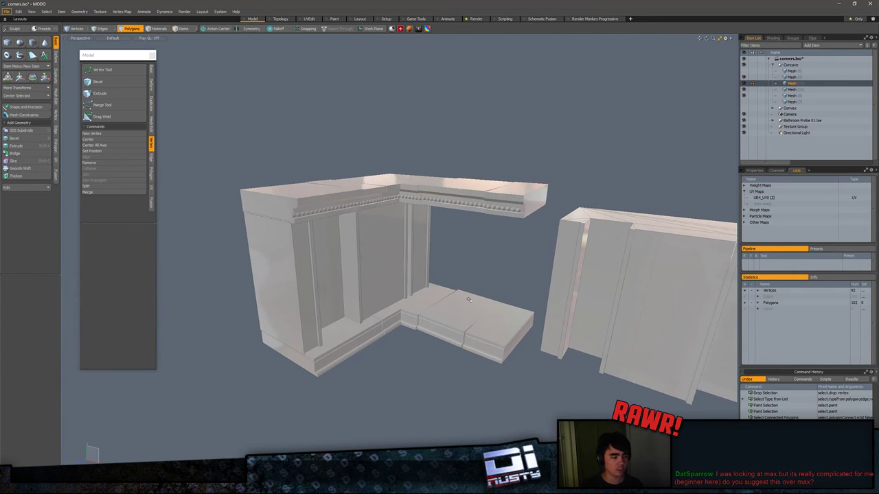
double_click(276, 289)
key(Escape)
key(a)
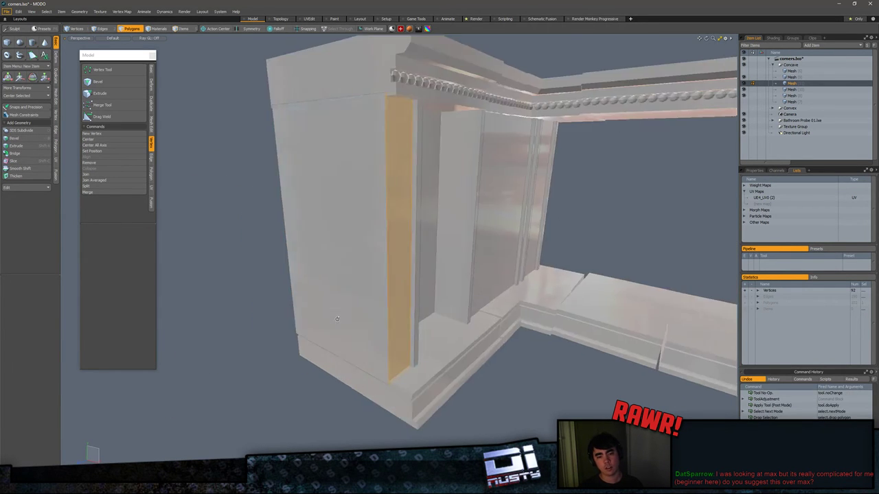
alt+drag(401, 248, 296, 240)
alt+shift+drag(480, 235, 495, 258)
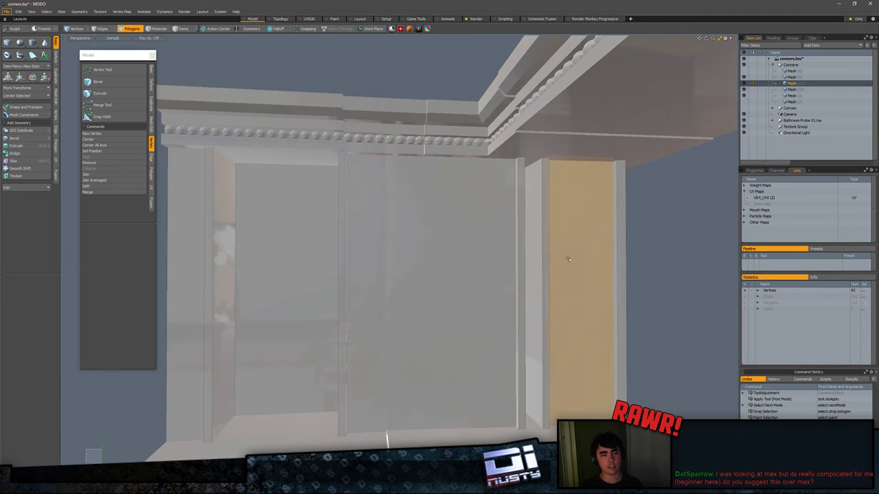
click(182, 255)
alt+shift+drag(209, 256, 415, 278)
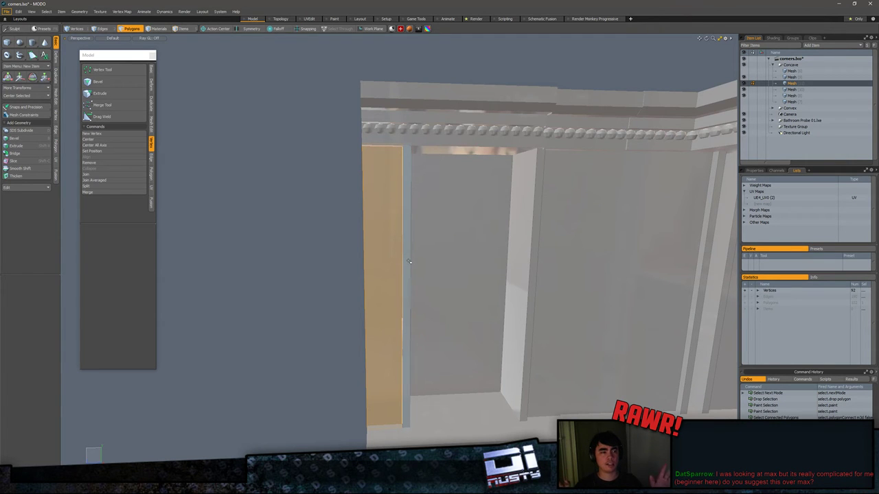
alt+drag(390, 260, 438, 274)
double_click(438, 275)
alt+drag(530, 284, 559, 225)
click(559, 226)
double_click(376, 290)
Step: Undo the recent selections and the wall copy's move away from the corner
key(ctrl+z)
key(ctrl+z)
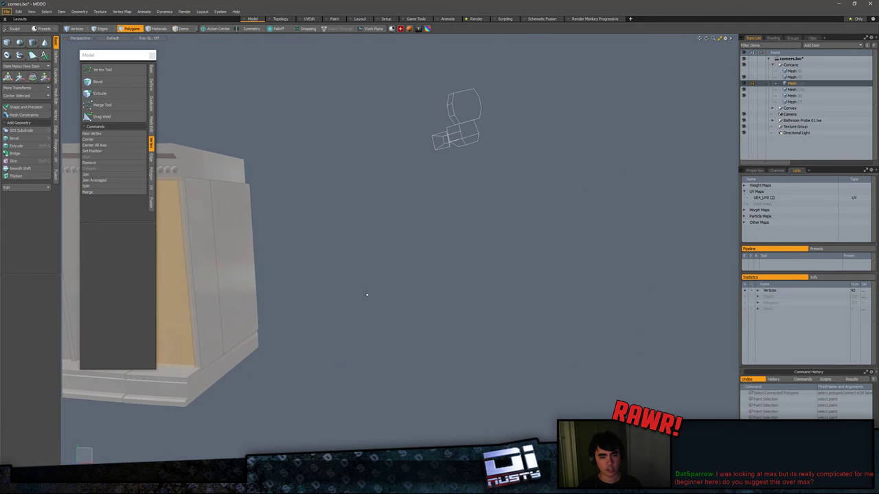
alt+drag(367, 294, 436, 253)
scroll(439, 308, down, 4)
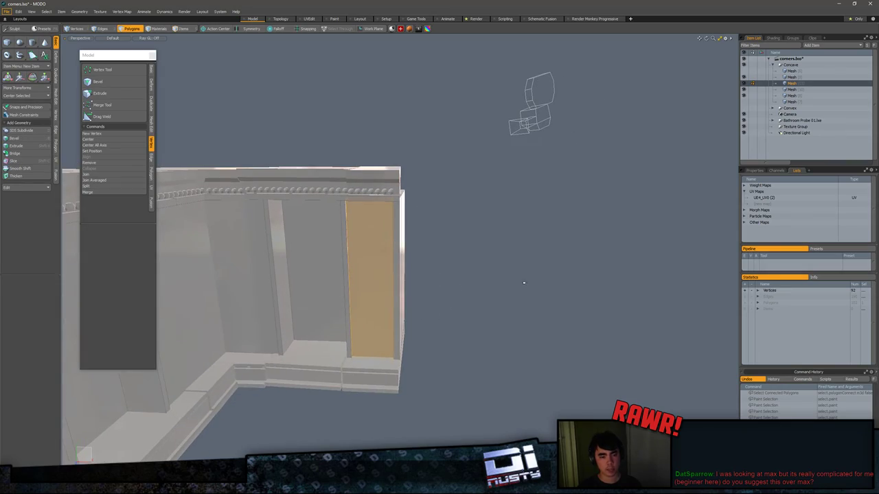
Step: Switch to Unreal Editor and set the viewport's view mode to Unlit
key(alt+Tab)
right_drag(468, 219, 454, 264)
key(w)
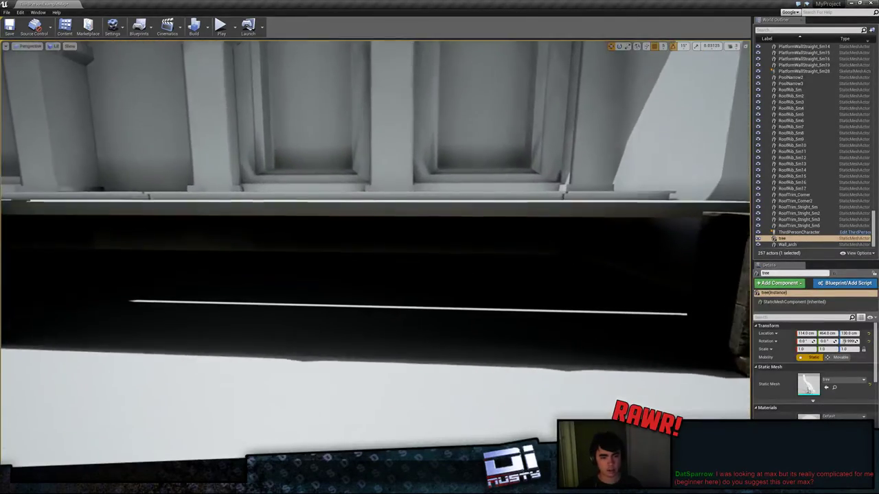
click(412, 271)
click(70, 30)
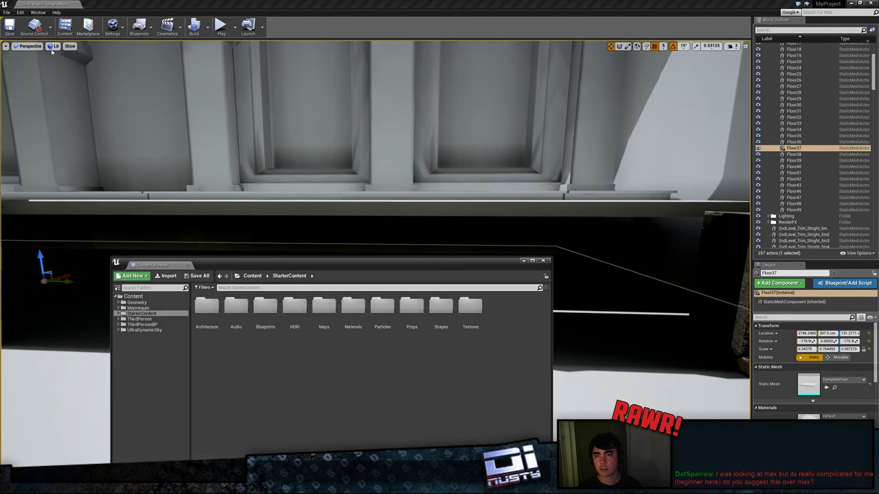
click(53, 48)
click(41, 60)
click(54, 49)
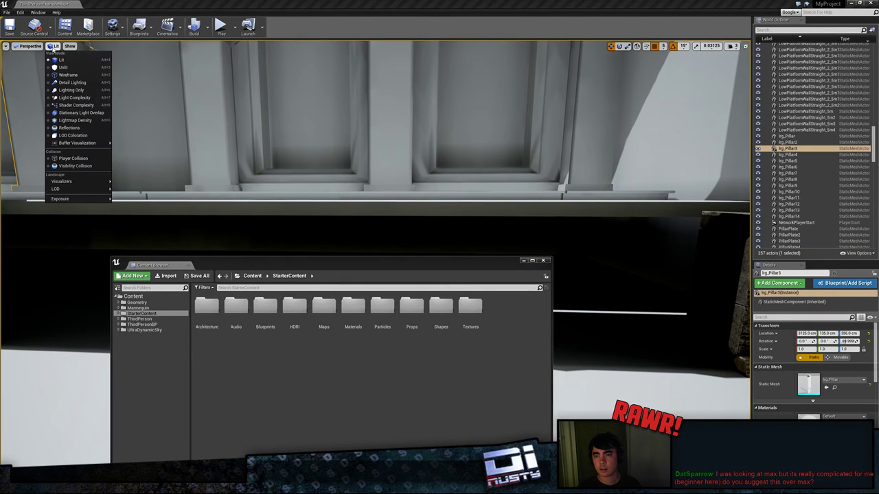
click(54, 48)
click(249, 168)
key(alt+2)
key(alt+3)
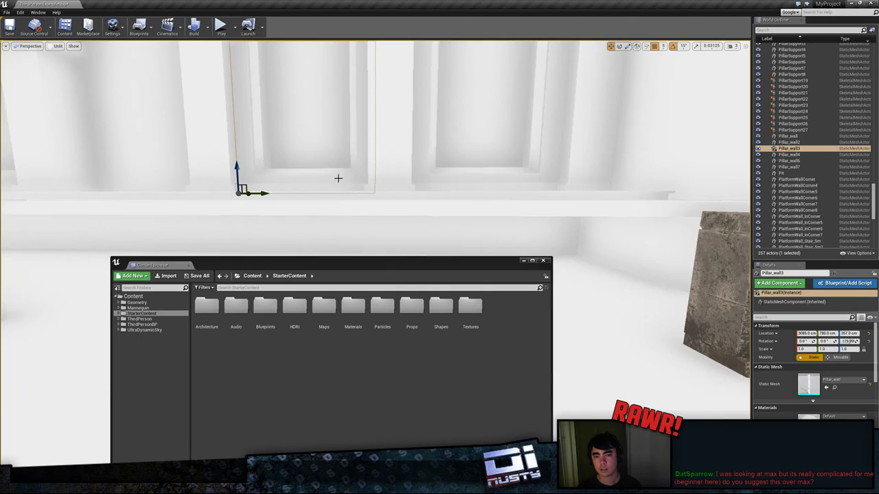
Step: Close the Content Browser and duplicate the textured stone wall segment, placing the copy beside the original
key(s)
right_drag(338, 178, 471, 172)
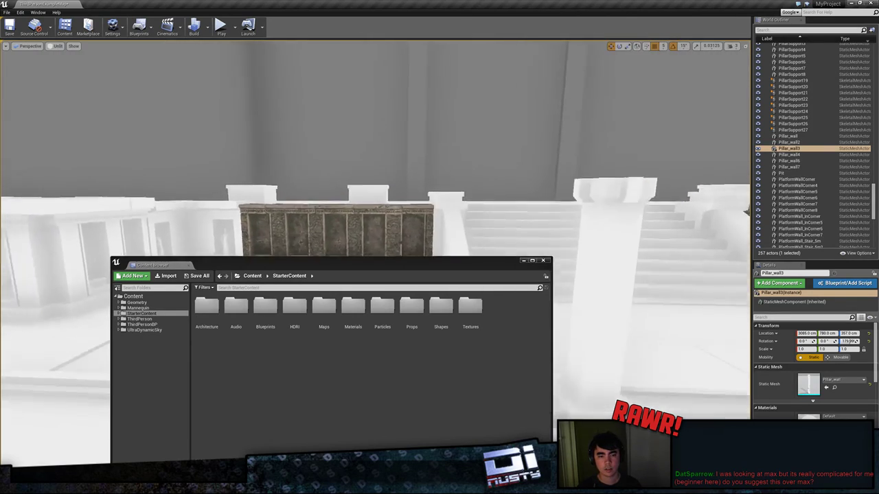
right_drag(369, 206, 337, 206)
key(w)
click(543, 260)
key(w)
right_drag(398, 206, 344, 254)
click(384, 209)
key(e)
key(w)
key(s)
drag(292, 203, 432, 340)
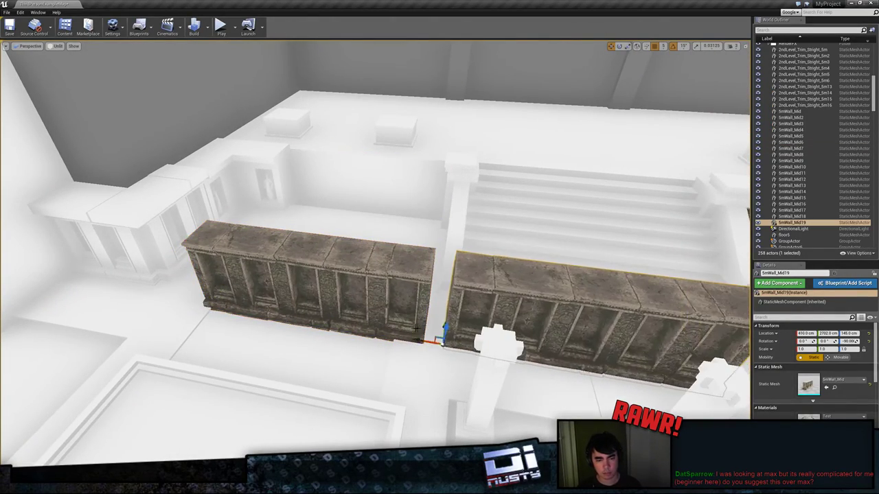
Step: Slide the duplicated stone wall along X to 525 cm so it overlaps the original, and delete the duplicate
key(w)
right_drag(431, 341, 467, 343)
key(w)
key(s)
key(w)
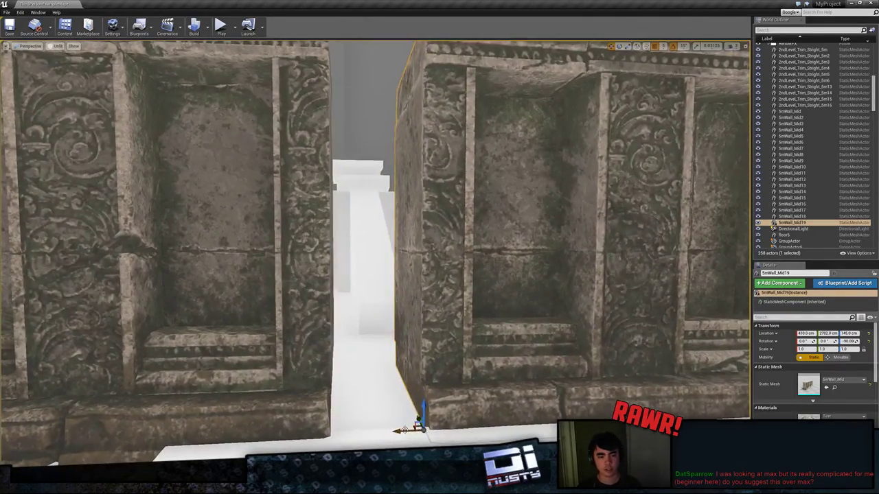
drag(403, 426, 114, 413)
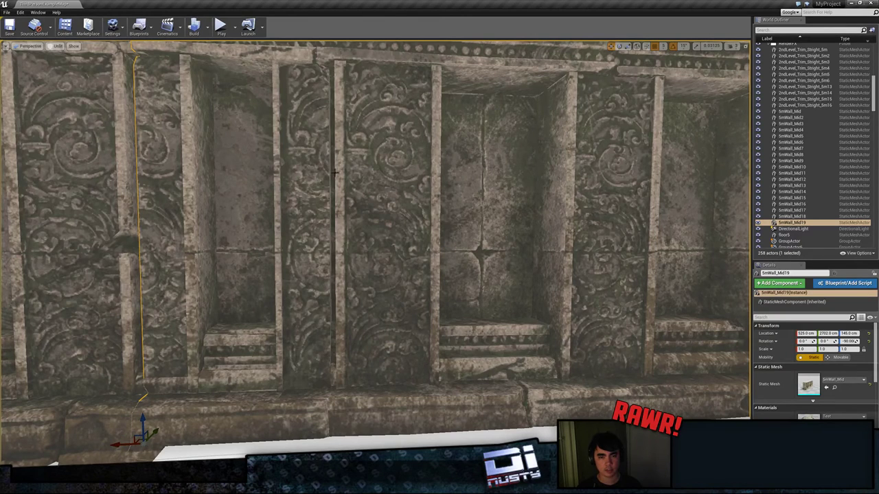
key(Delete)
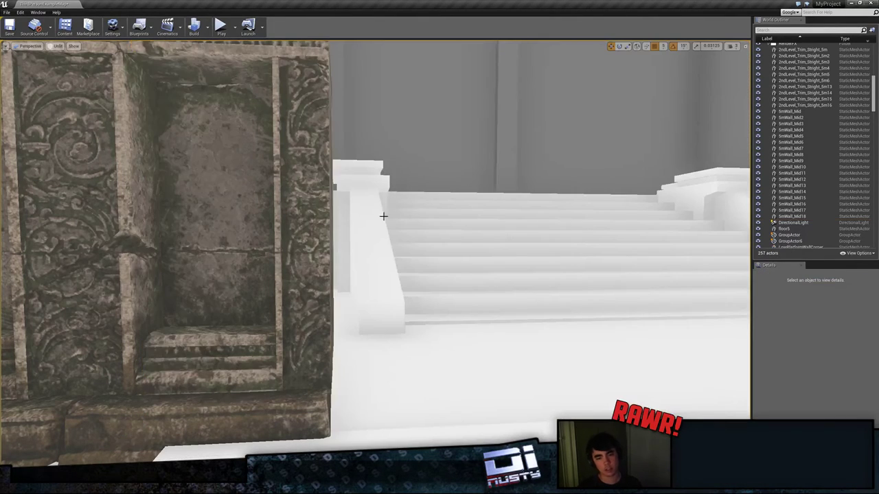
Step: Undo the deletion, the move and the duplication of the stone wall segment
click(311, 221)
key(ctrl+z)
key(ctrl+z)
key(ctrl+z)
key(ctrl+z)
key(ctrl+z)
key(ctrl+z)
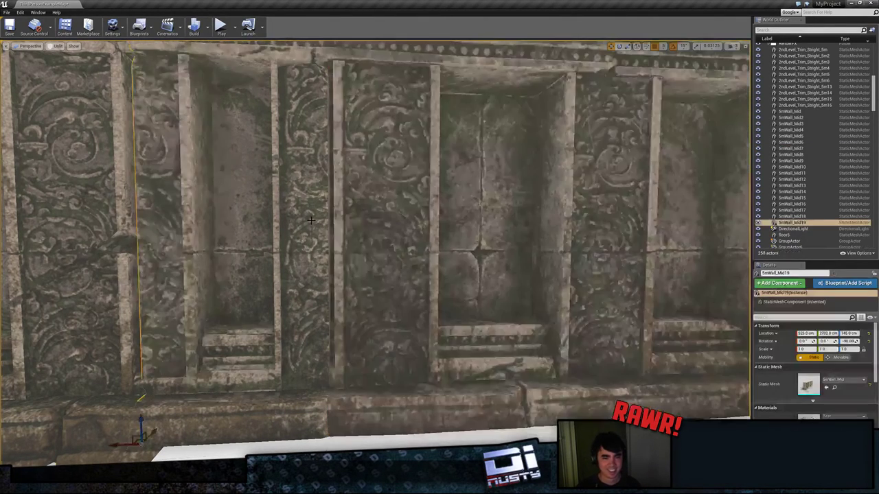
right_drag(451, 284, 460, 284)
Step: Switch back to MODO, try moving the whole wall copy away from the corner, and undo the move
key(alt+Tab)
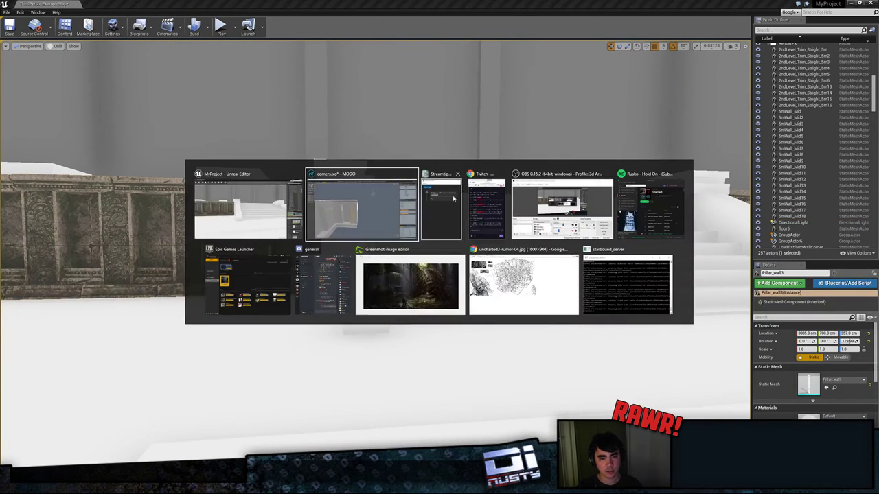
alt+drag(414, 229, 475, 208)
double_click(489, 213)
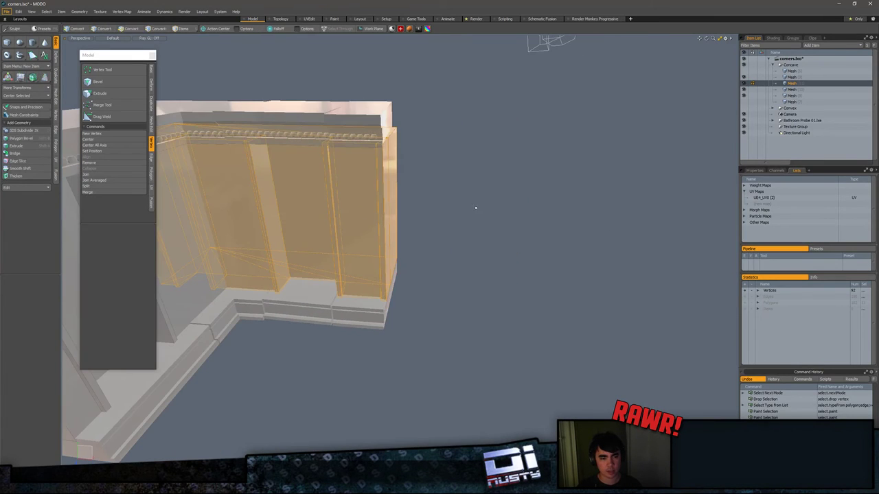
drag(545, 216, 693, 196)
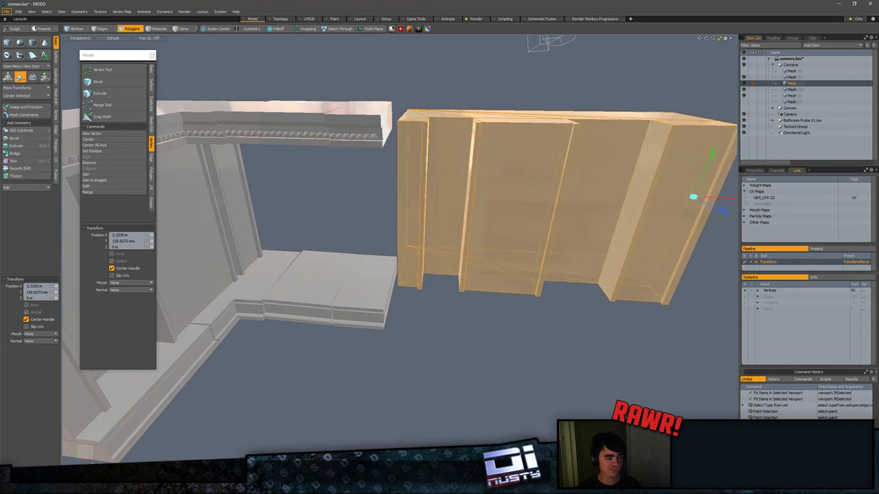
key(ctrl+z)
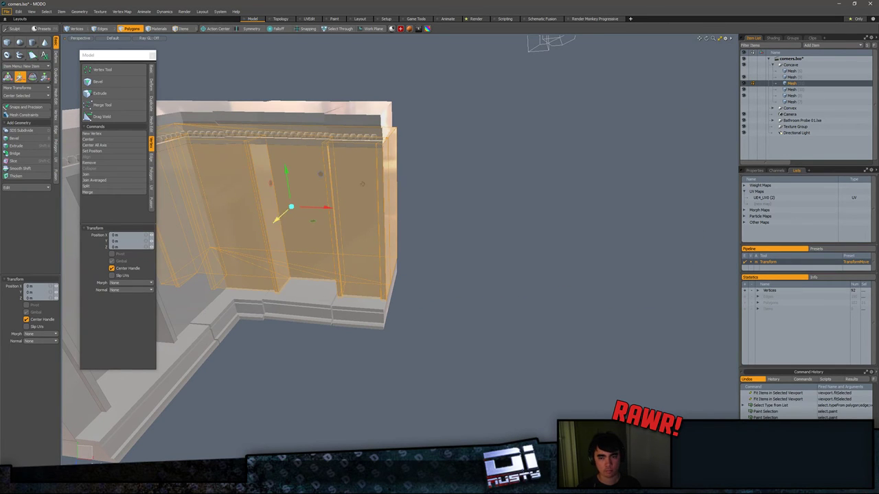
key(Tab)
key(ctrl+z)
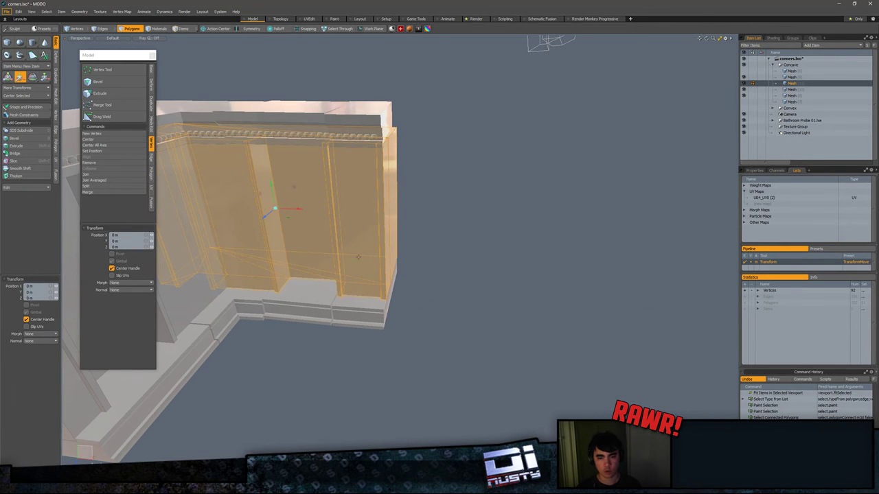
key(Tab)
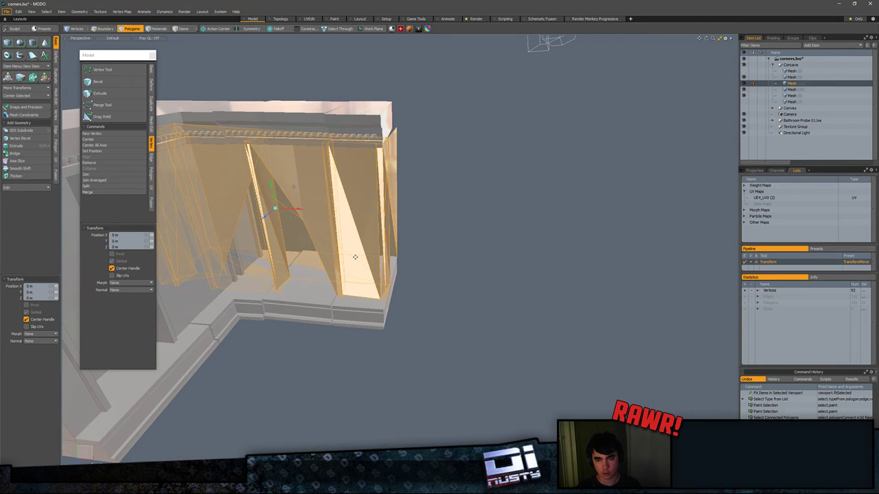
key(ctrl+z)
alt+drag(355, 257, 316, 250)
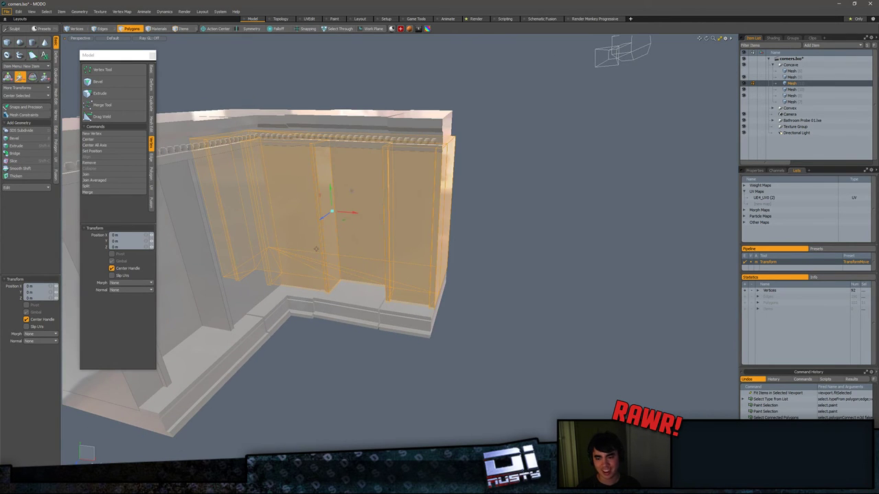
key(ctrl+z)
key(ctrl+shift+z)
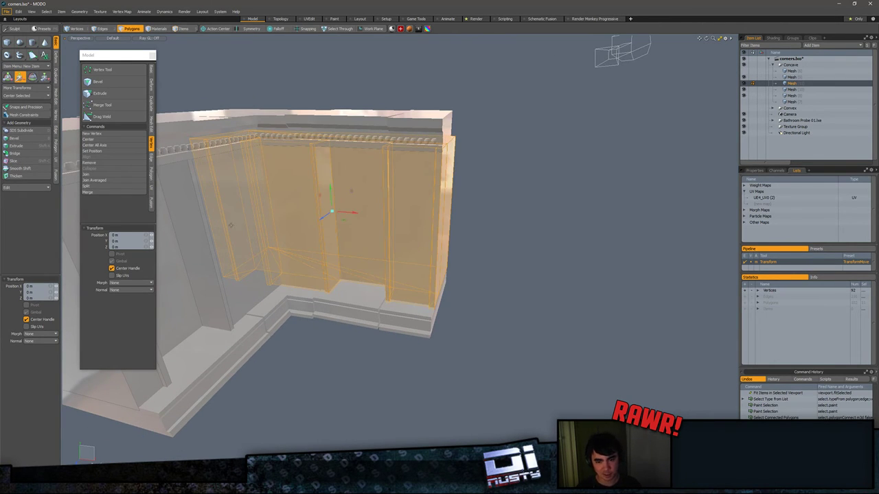
Step: Mirror the selected wall run beyond the second cornice arm's end, using the X axis with an angle of 0°
click(152, 124)
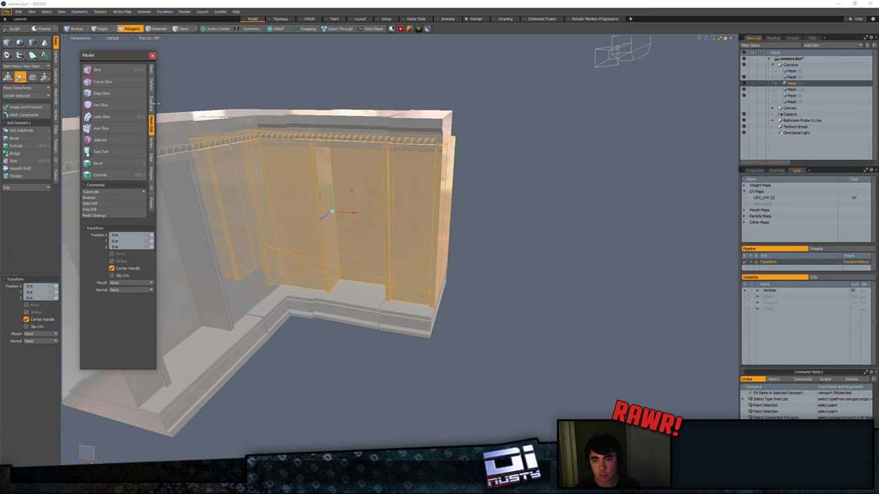
click(152, 105)
click(126, 82)
click(453, 130)
alt+drag(453, 130, 401, 229)
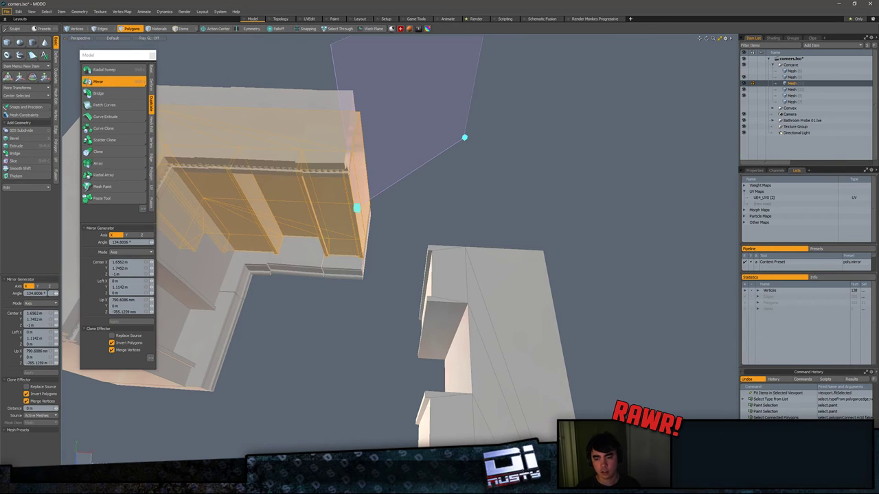
text(0)
key(Return)
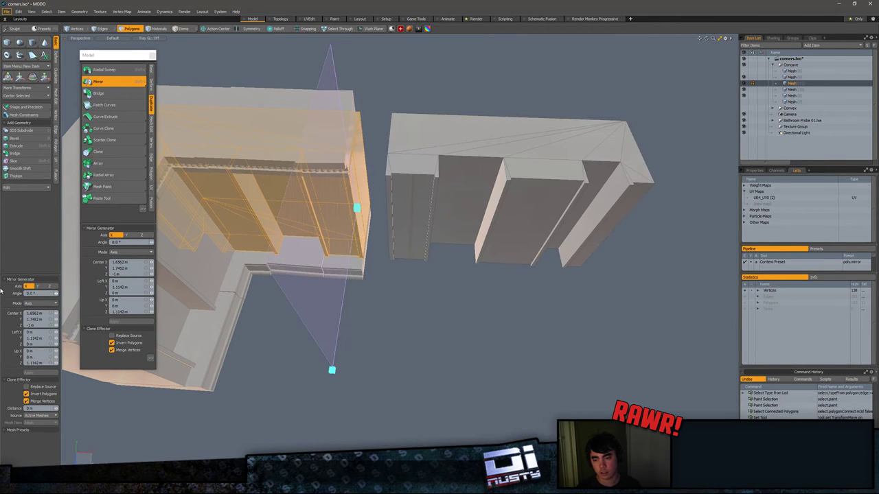
Step: Finish the mirror operation and delete the original wall run, keeping only the mirrored one
key(space)
click(430, 212)
double_click(334, 208)
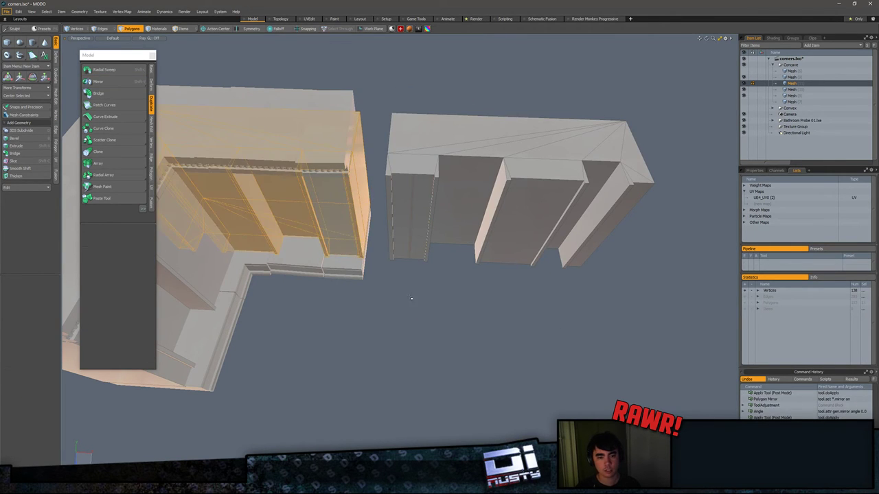
key(Delete)
Step: Move the mirrored wall run about -2.18 m along X under the second cornice arm, with snapping enabled
double_click(408, 234)
alt+drag(492, 283, 512, 223)
key(w)
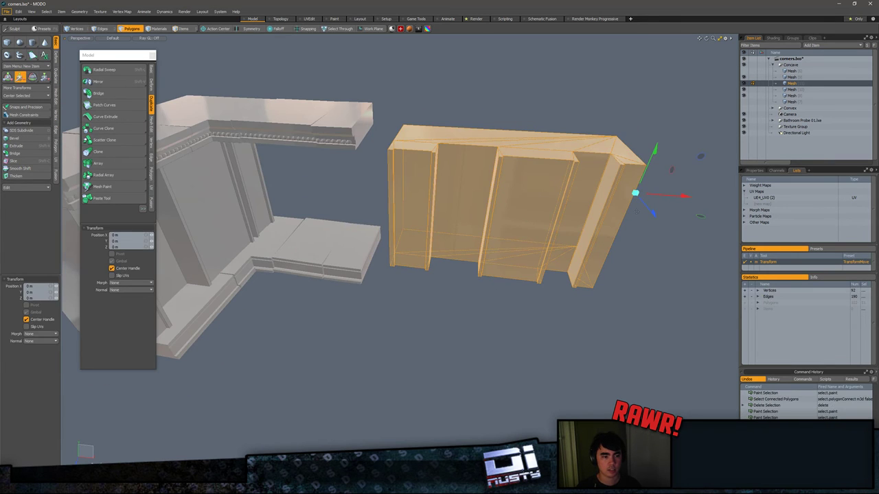
key(x)
click(635, 212)
drag(666, 215, 437, 201)
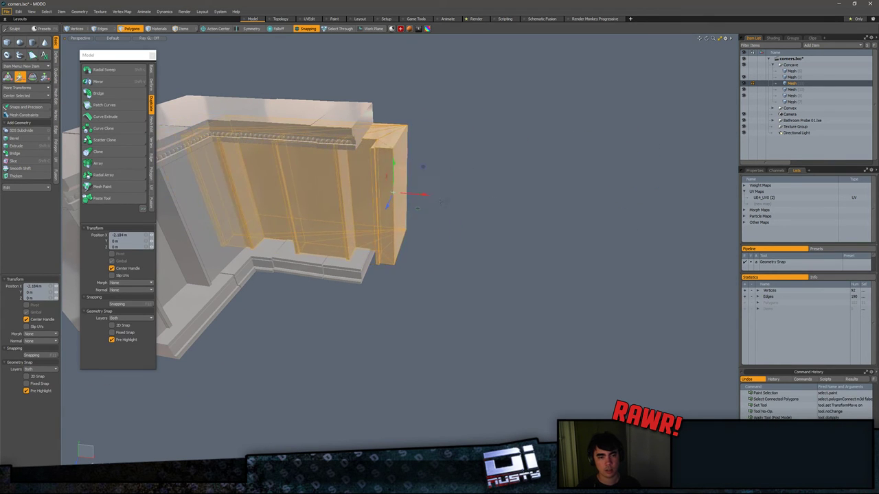
Step: Fit the mirrored wall run to the end of the second cornice arm, temporarily showing the hidden first mesh as reference
click(744, 71)
alt+drag(533, 159, 480, 163)
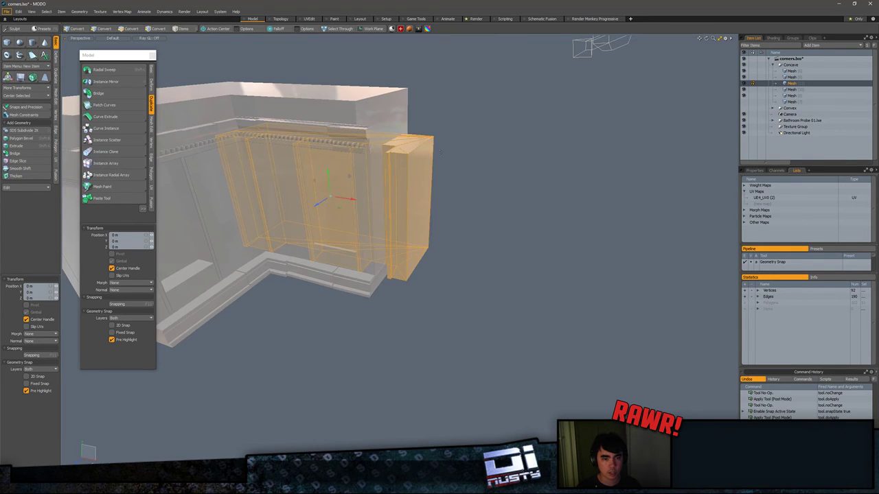
drag(421, 156, 496, 144)
key(ctrl+z)
key(Escape)
click(745, 72)
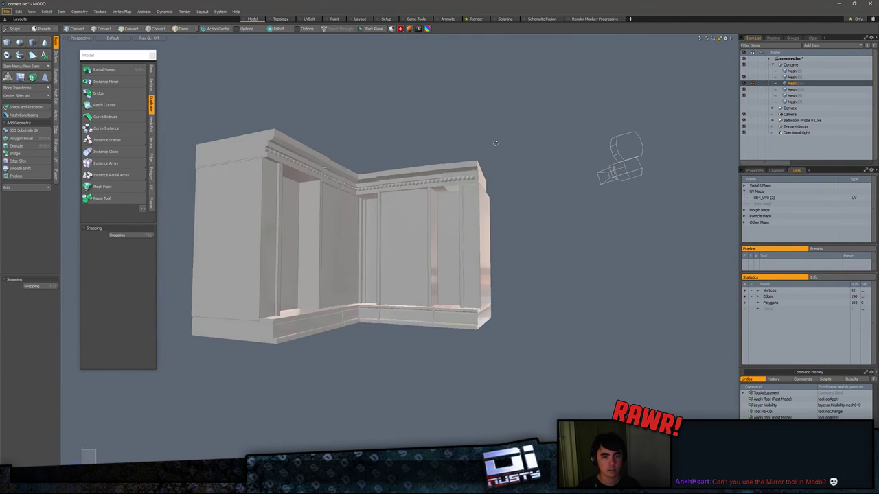
Step: Examine how the mirrored wall run fits with the cornice and base of the concave corner
alt+drag(465, 231, 495, 237)
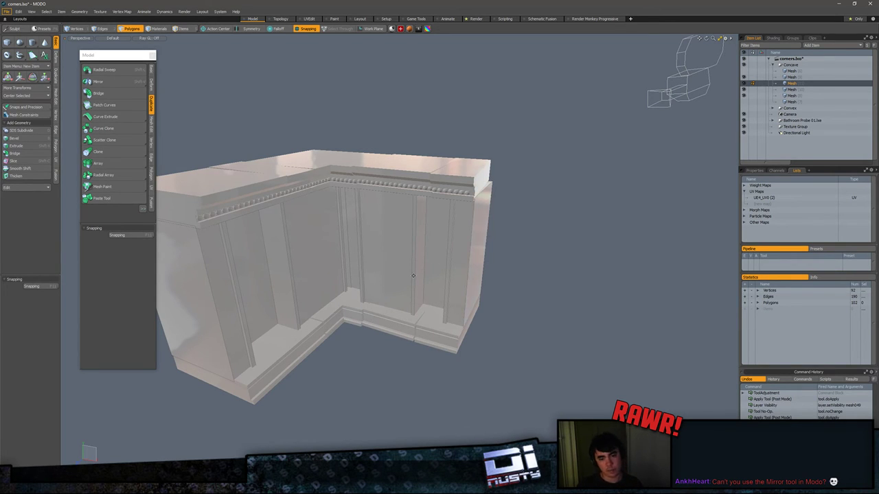
alt+drag(413, 275, 472, 266)
scroll(426, 270, up, 3)
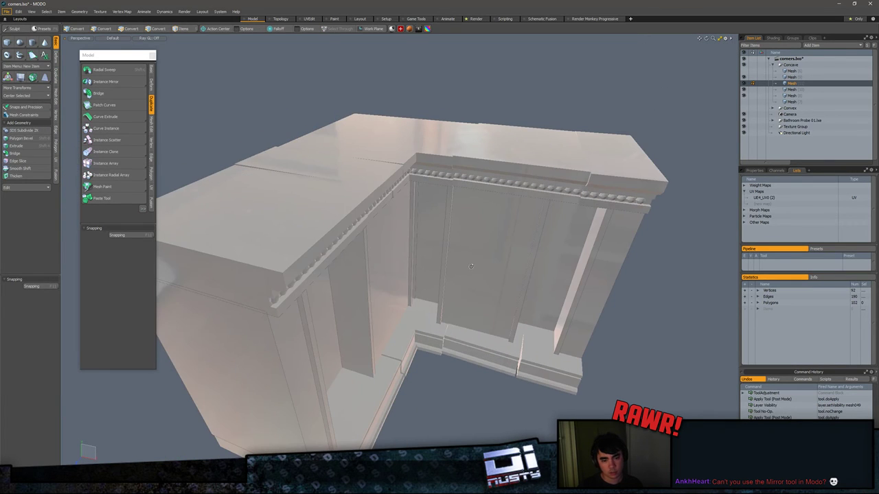
key(3)
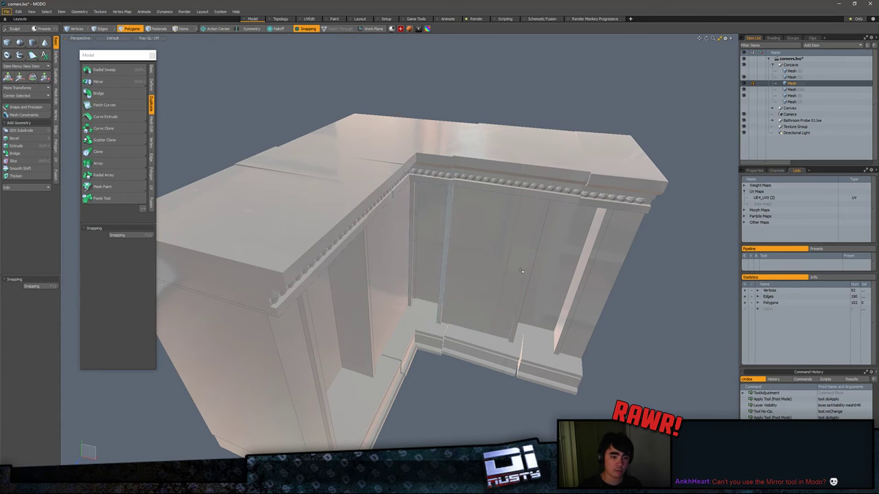
alt+drag(524, 270, 421, 219)
Step: Select the whole connected wall run under the second cornice arm, copy it and paste a duplicate
key(5)
key(3)
double_click(443, 244)
key(g)
key(1)
key(3)
double_click(306, 227)
key(ctrl+c)
key(ctrl+v)
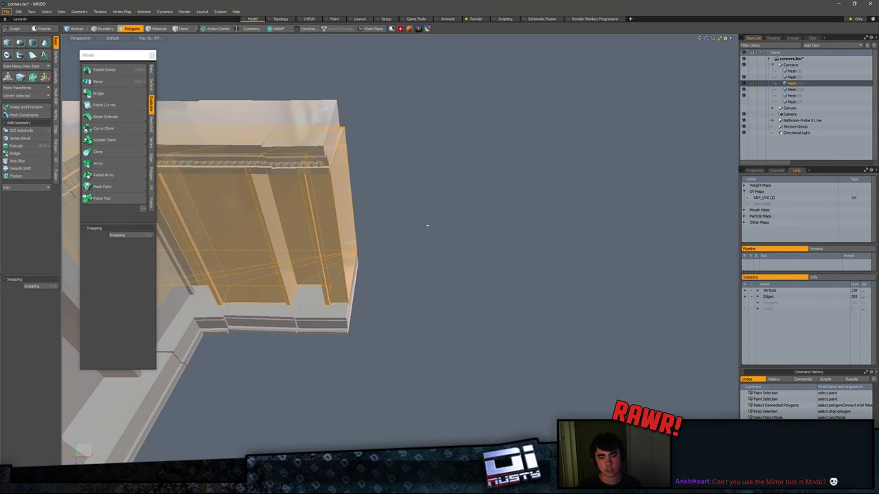
Step: Move the pasted wall run about 3.39 m along X away from the corner and save the scene
key(w)
drag(255, 220, 404, 240)
key(g)
key(ctrl+s)
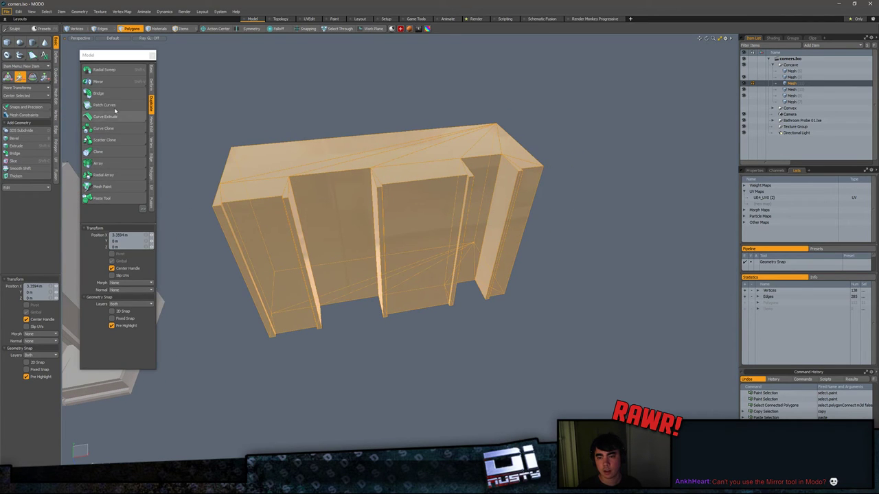
Step: Mirror the pasted wall run across the X axis, with the mirror plane placed at its end
click(112, 82)
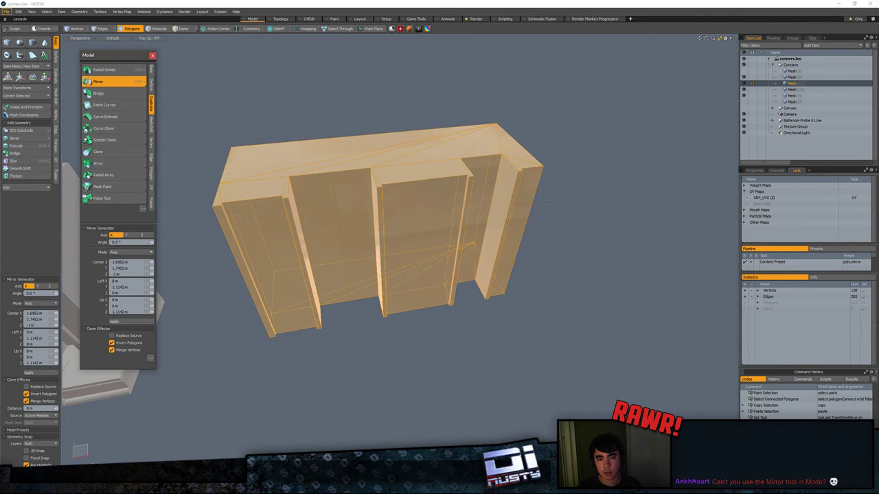
click(533, 232)
alt+drag(533, 231, 403, 240)
Step: Inspect the Mirror tool's clone options, testing Invert Polygons and browsing the Mesh Presets and snapping settings
click(152, 357)
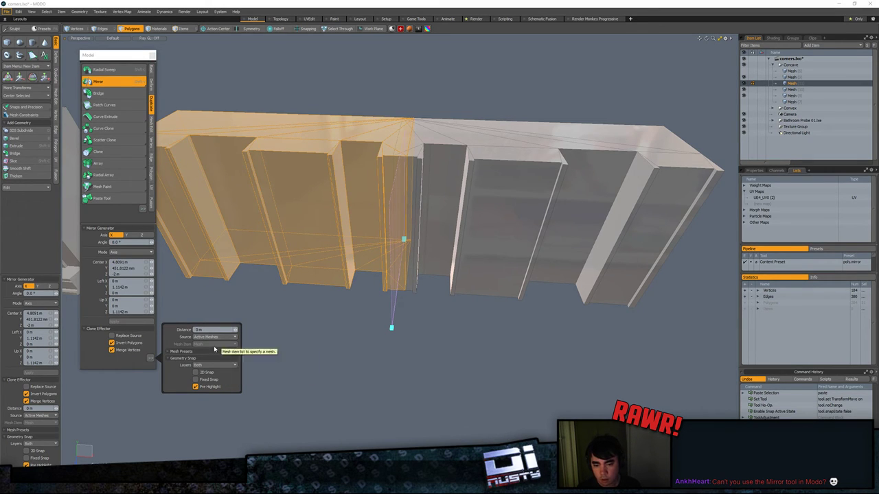
click(135, 338)
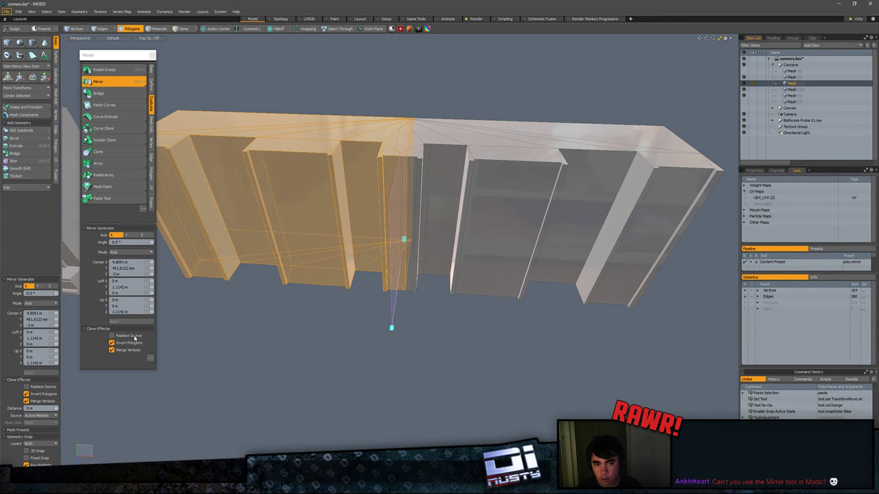
click(134, 338)
click(132, 340)
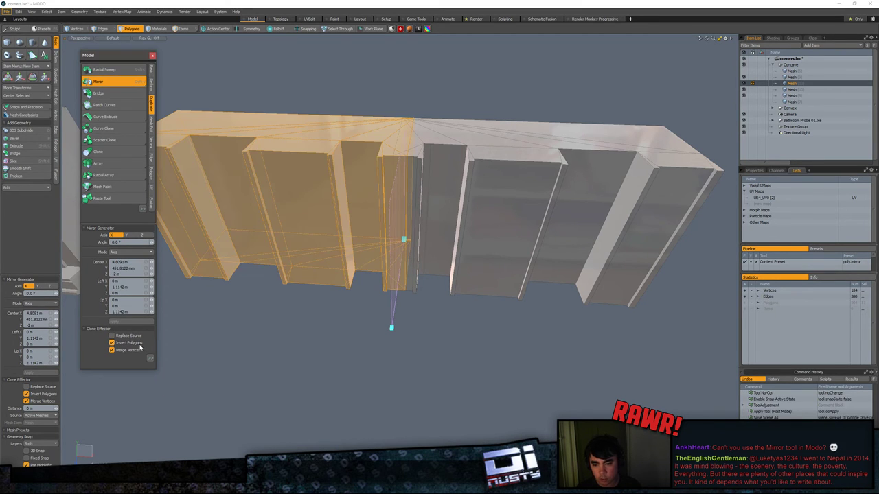
click(137, 344)
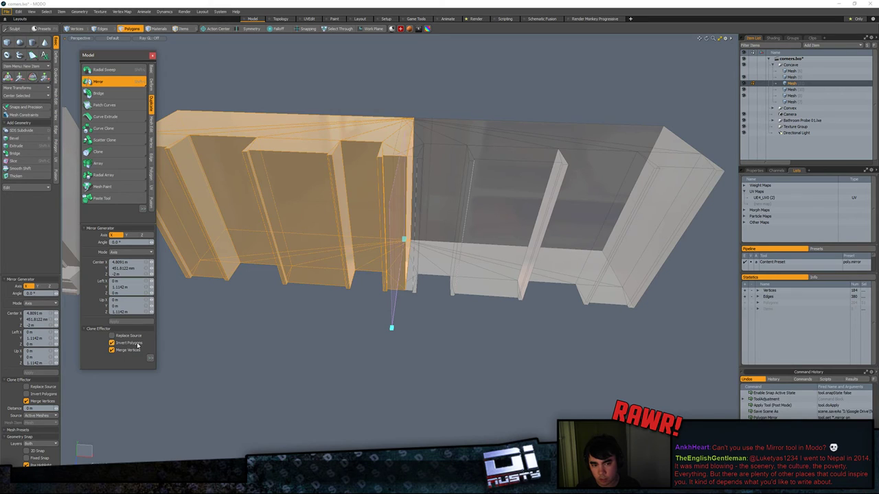
click(137, 345)
click(150, 358)
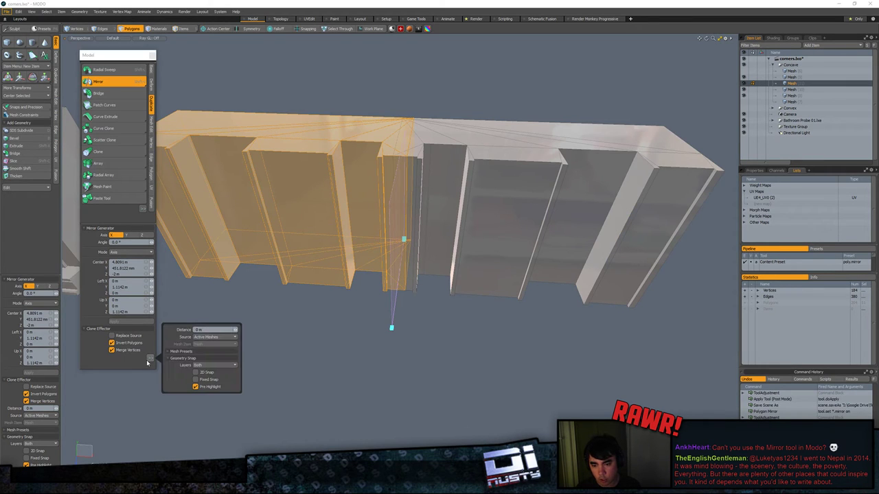
click(198, 350)
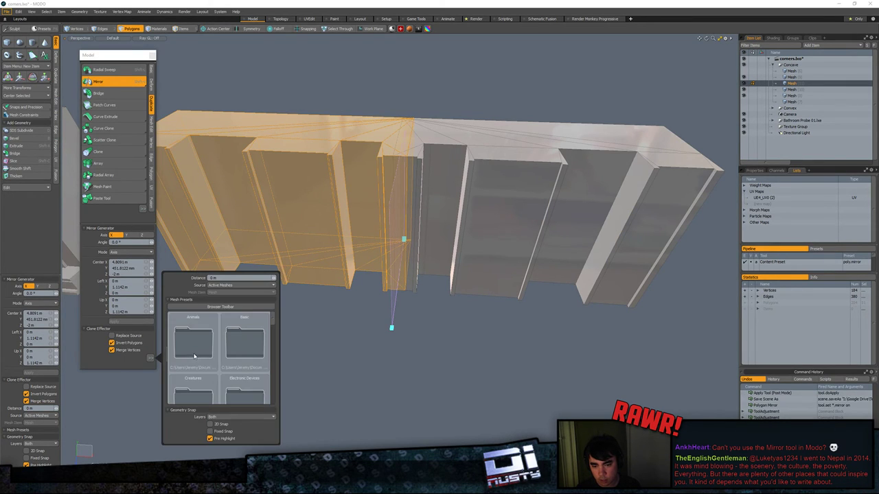
click(123, 358)
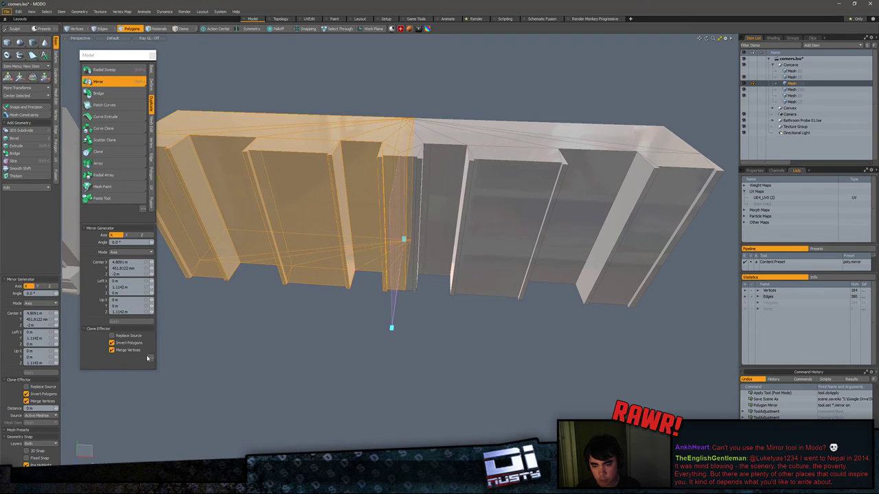
click(151, 358)
click(178, 301)
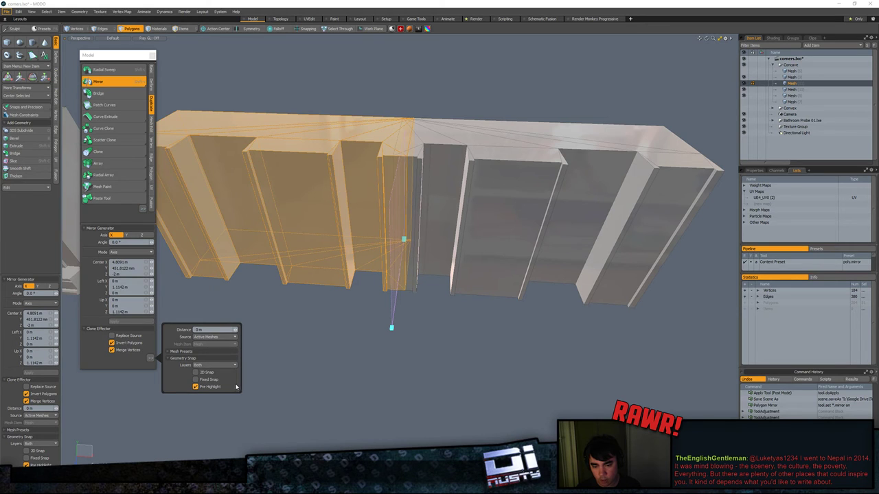
Step: Shift the mirror plane clear of the pasted wall run, to about 5.34 m in X, and finish the mirror
alt+drag(375, 304, 469, 281)
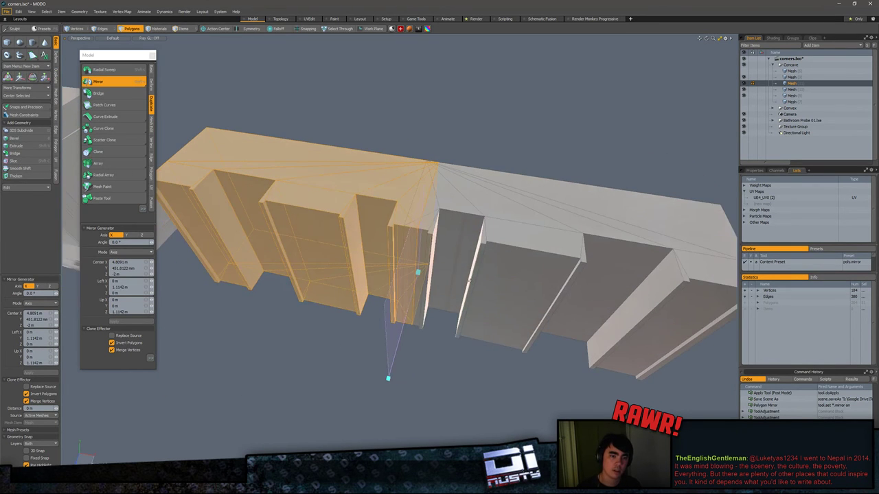
drag(417, 273, 467, 311)
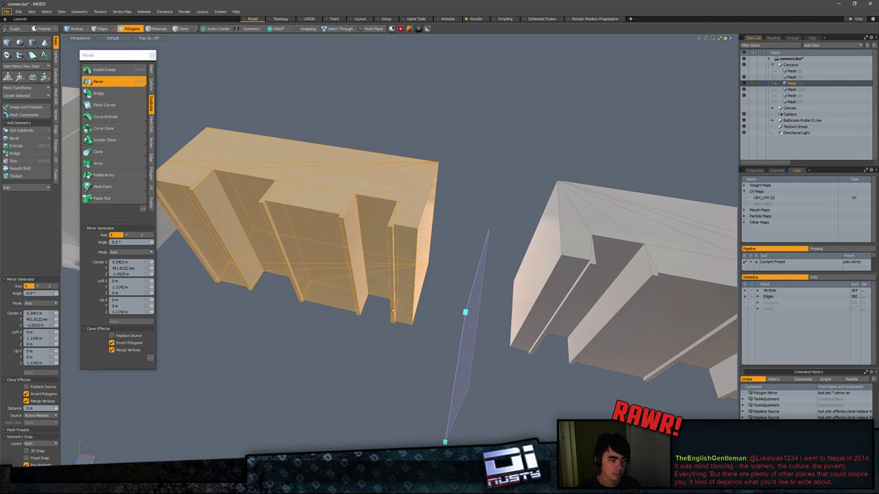
key(q)
Step: Delete the pasted wall run and cut its mirrored counterpart out of the mesh
key(Delete)
double_click(568, 276)
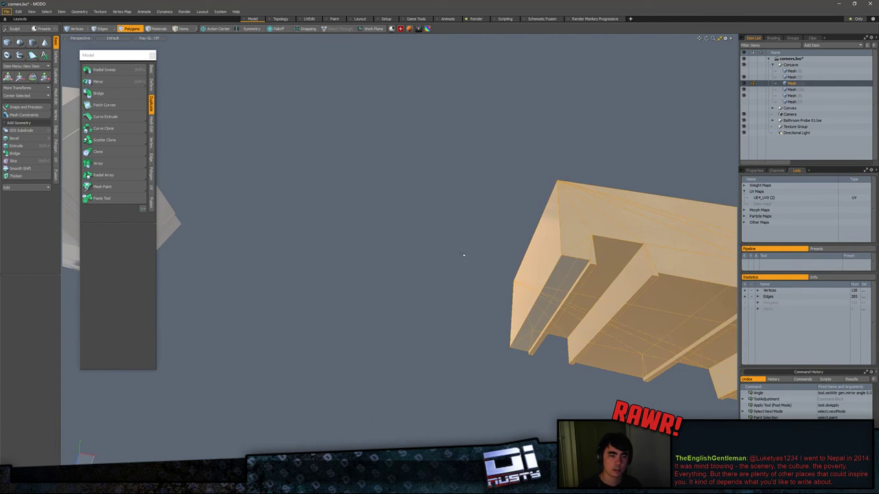
key(ctrl+x)
Step: Examine the wall run and cornice at the end of the second corner arm
alt+shift+drag(204, 242, 439, 254)
double_click(358, 244)
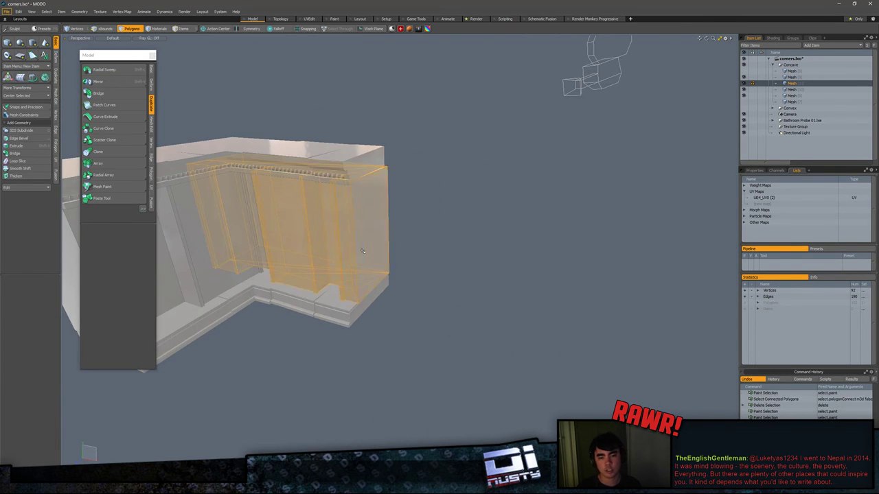
scroll(362, 249, up, 3)
alt+drag(362, 249, 480, 239)
key(1)
key(4)
key(5)
Step: Move the last bead on the second cornice arm about 36 mm along X toward the cornice end
click(434, 199)
key(3)
scroll(467, 257, up, 3)
double_click(415, 226)
alt+shift+drag(618, 234, 407, 230)
scroll(425, 226, up, 3)
click(405, 230)
double_click(405, 231)
key(w)
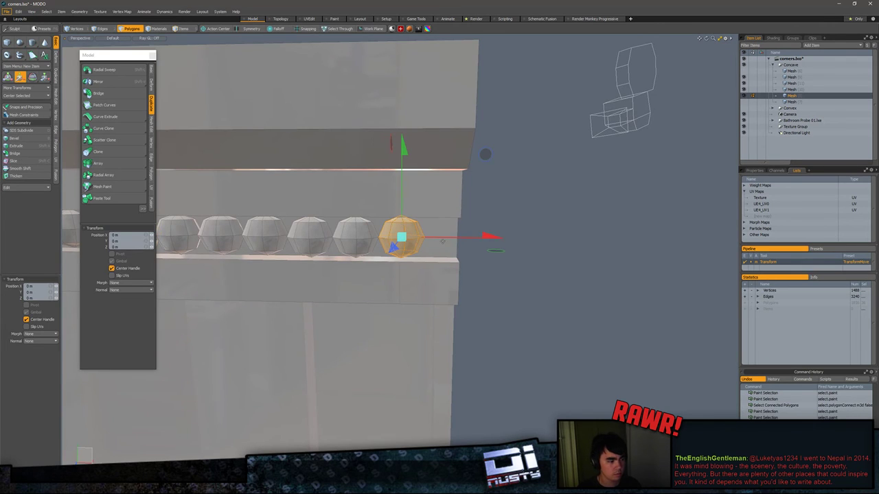
drag(486, 154, 522, 154)
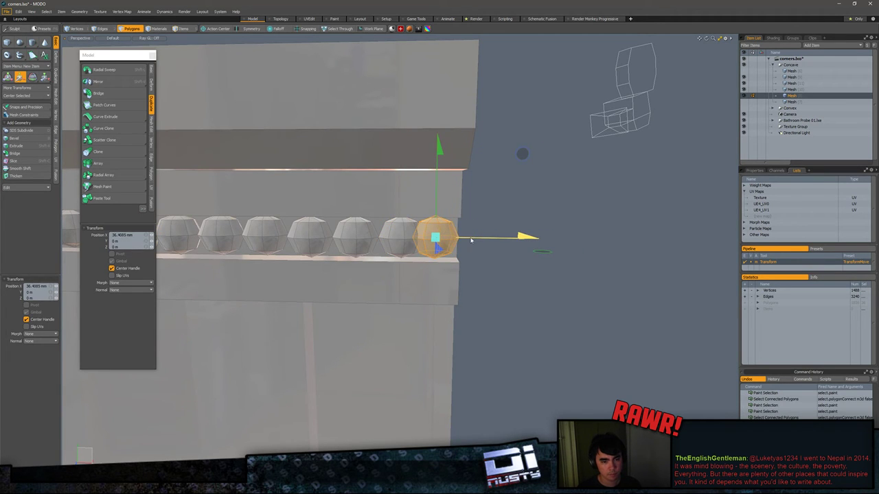
Step: Adjust the three beads beside the last one along X to even out the spacing near the cornice end
key(space)
double_click(408, 235)
key(w)
drag(446, 239, 397, 237)
key(space)
double_click(343, 234)
key(w)
key(space)
double_click(310, 237)
key(w)
key(space)
Step: Clear the bead selection and save the corner scene
click(497, 238)
ctrl+alt+drag(496, 238, 406, 353)
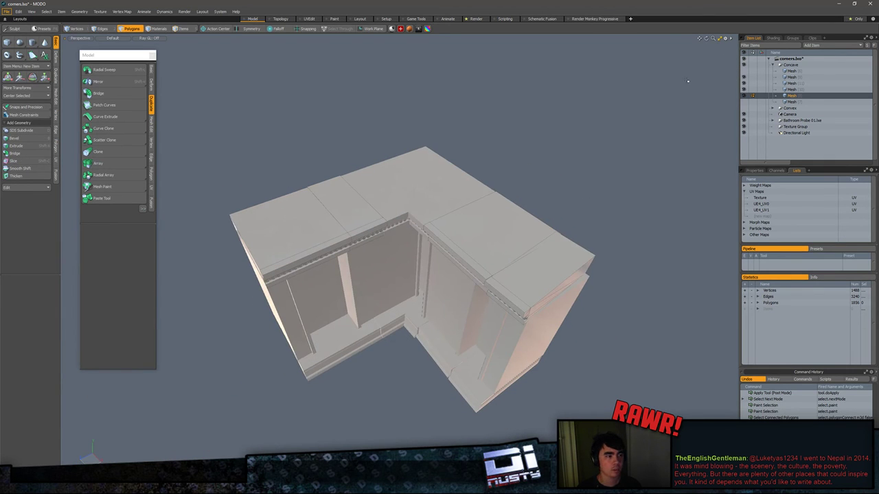
key(ctrl+s)
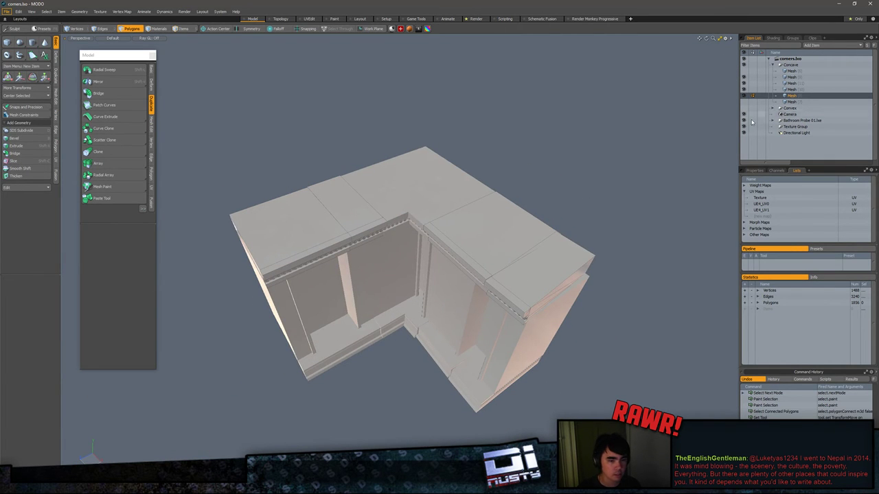
Step: Make the wall mesh under the second cornice arm the active item
alt+drag(439, 292, 447, 224)
scroll(426, 230, up, 3)
key(5)
click(447, 223)
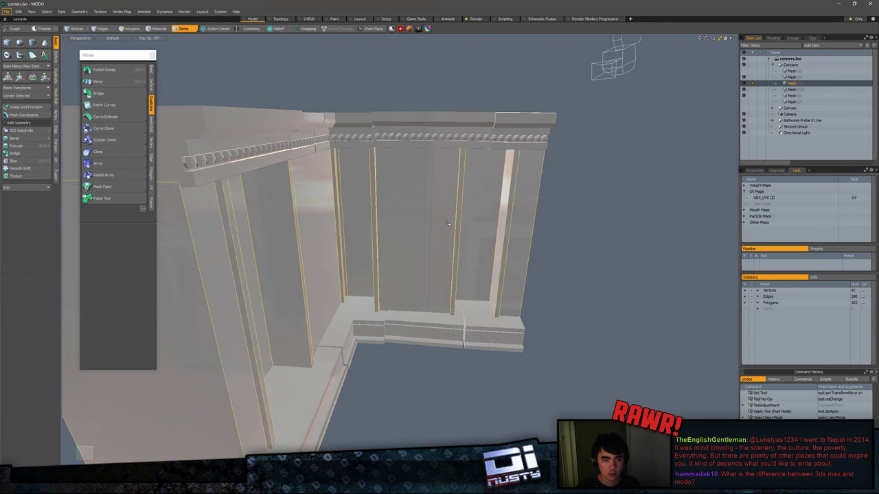
key(3)
double_click(447, 223)
key(ctrl+1)
ctrl+right_drag(605, 312, 567, 103)
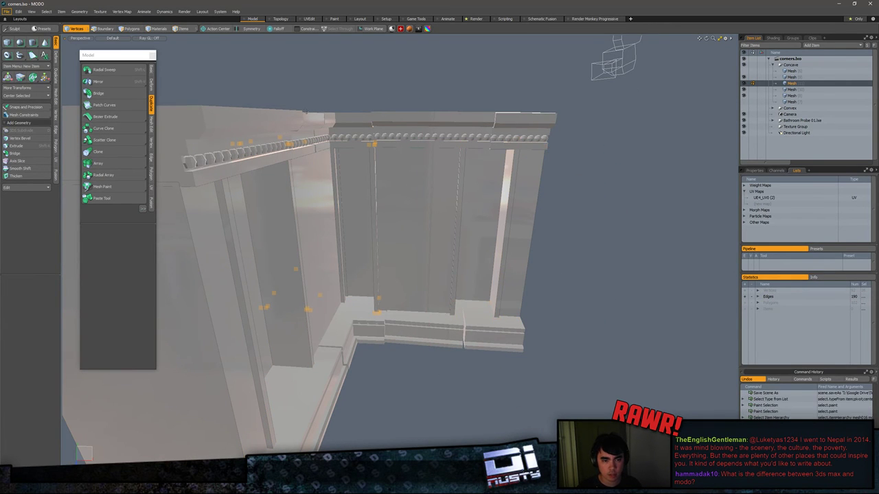
ctrl+right_drag(356, 363, 180, 137)
alt+drag(450, 219, 416, 262)
key(w)
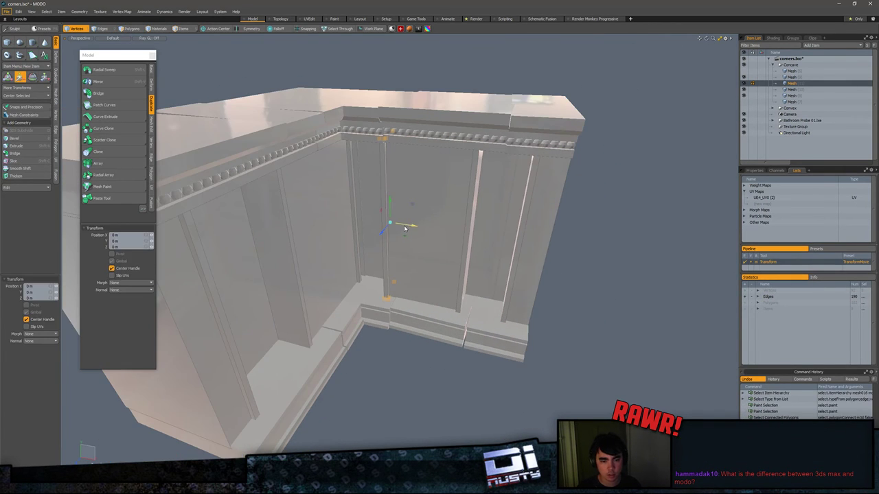
key(space)
click(416, 372)
Step: Delete the wall run under the second cornice arm
alt+drag(416, 371, 405, 267)
scroll(405, 337, up, 3)
key(3)
double_click(406, 265)
key(Delete)
Step: Paste a copy of the remaining wall run and rotate and move it clear of the corner
double_click(318, 279)
key(ctrl+c)
key(ctrl+v)
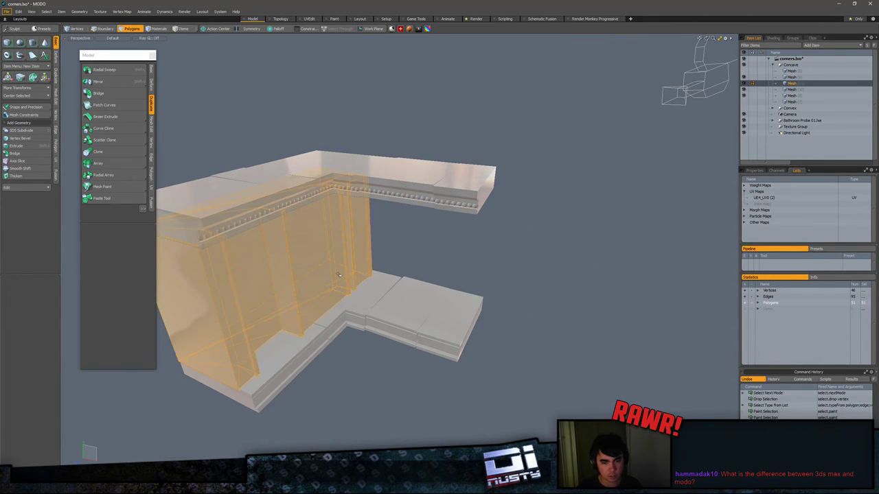
key(w)
key(e)
ctrl+drag(300, 266, 494, 269)
key(w)
key(q)
click(597, 276)
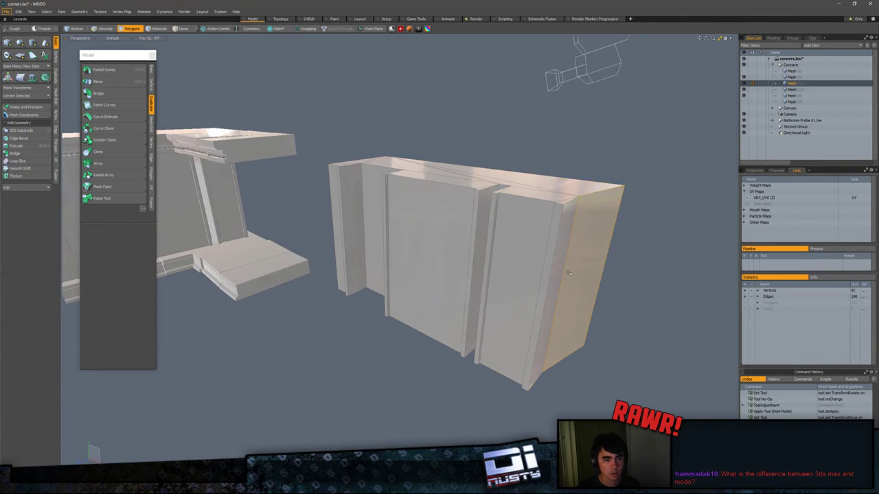
Step: Snap-move the rear vertical edge at the end of the copied wall run and select the whole copy
shift+click(560, 268)
key(2)
click(603, 274)
key(w)
key(x)
drag(616, 276, 322, 139)
key(q)
key(3)
double_click(564, 258)
alt+drag(321, 139, 301, 127)
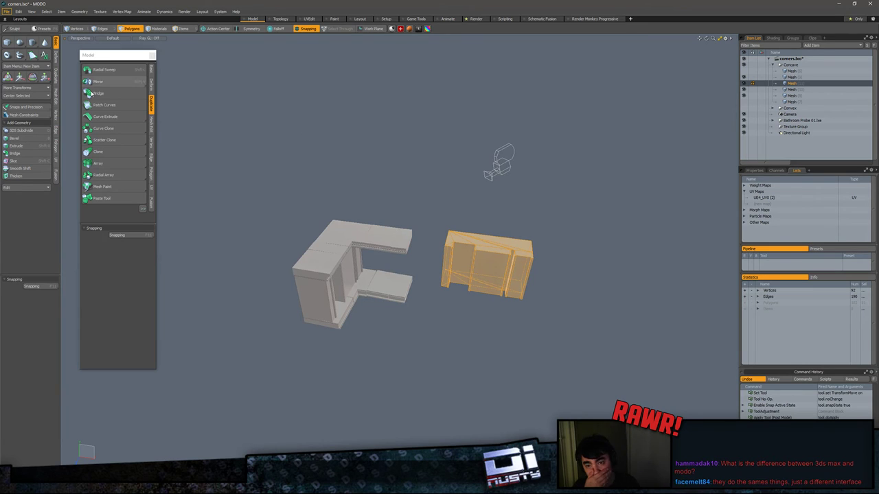
Step: Try to mirror the copied wall run along X with Merge Vertices on
click(114, 82)
click(512, 253)
alt+drag(520, 254, 469, 251)
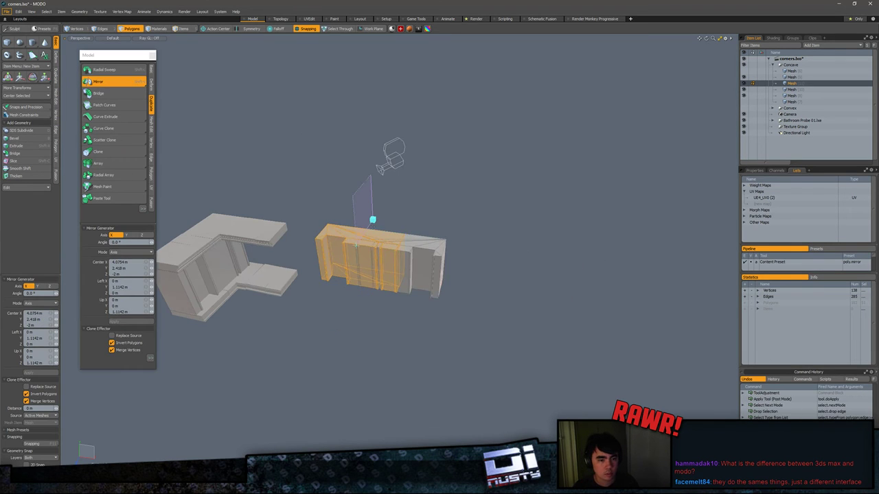
drag(374, 222, 396, 224)
key(space)
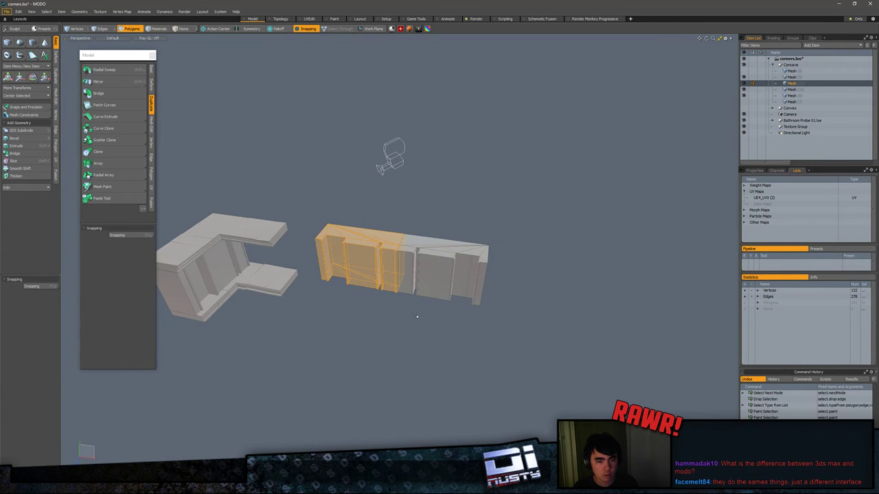
double_click(376, 270)
key(ctrl+z)
key(ctrl+z)
key(ctrl+z)
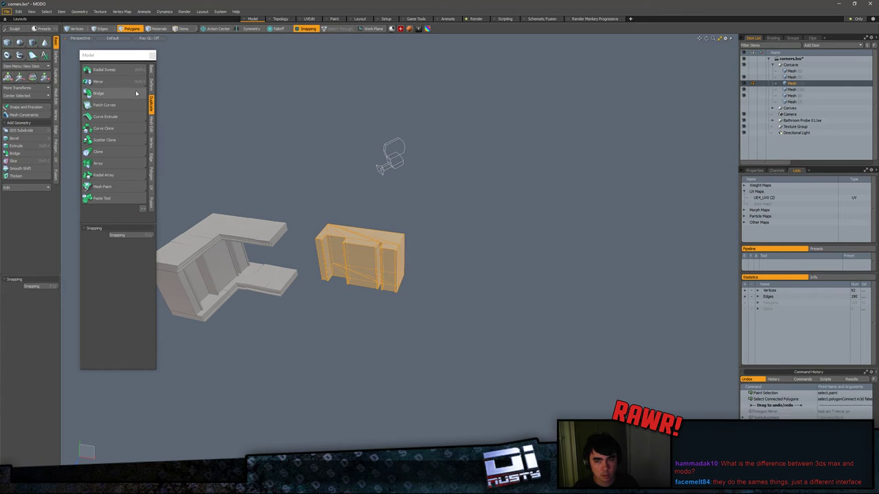
Step: Mirror the copied wall run along X away from the corner and delete the unmirrored source
click(115, 84)
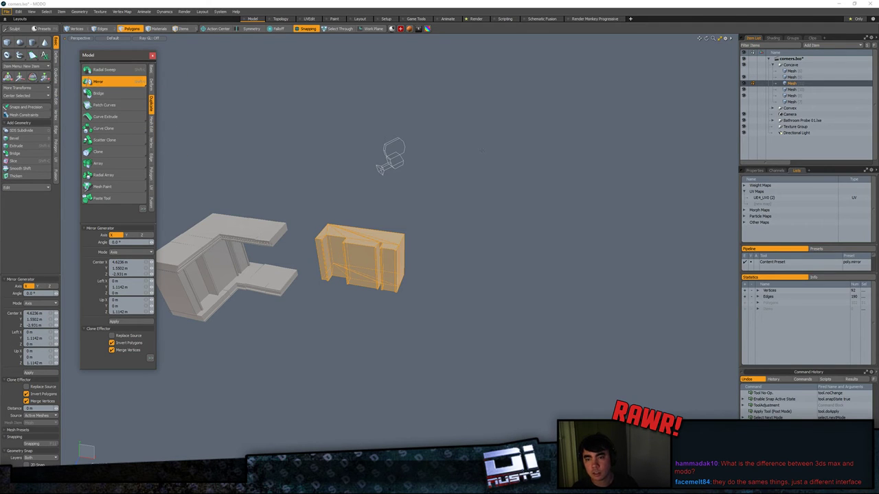
click(482, 149)
key(space)
double_click(369, 246)
key(Delete)
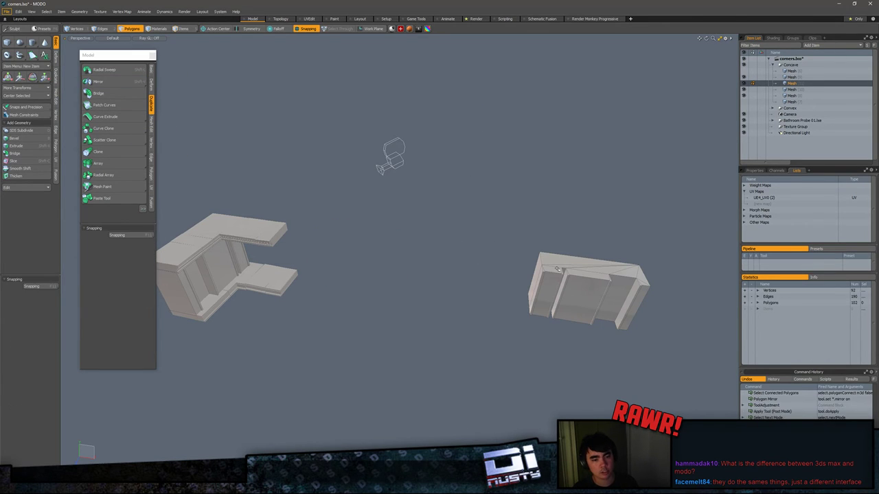
Step: Select the mirrored wall run and show the hidden solid corner mesh as a reference
double_click(598, 271)
click(598, 271)
key(w)
key(space)
double_click(581, 291)
key(w)
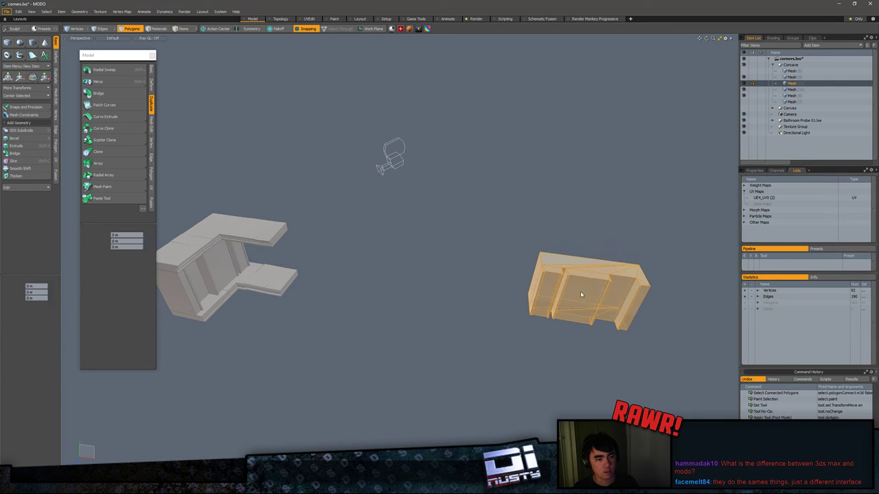
click(744, 71)
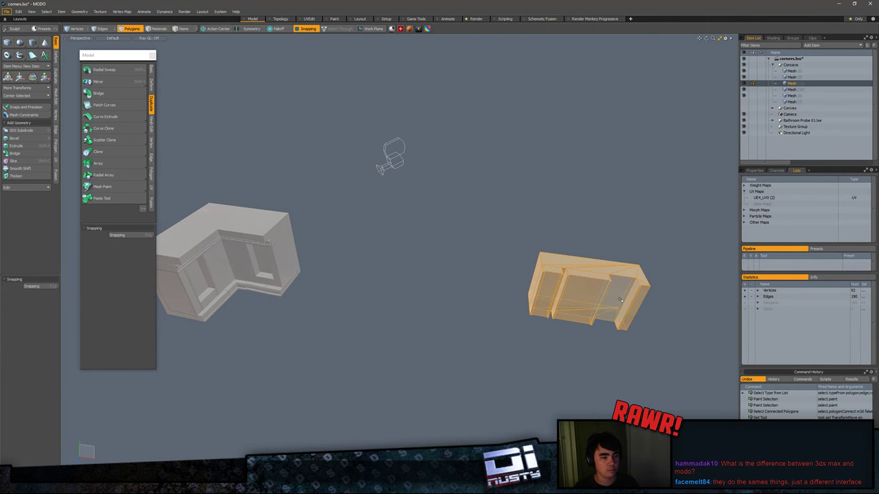
Step: Move the mirrored wall run about -8.73 m along X with snapping onto the second cornice arm
key(w)
key(x)
drag(620, 297, 296, 247)
key(shift+a)
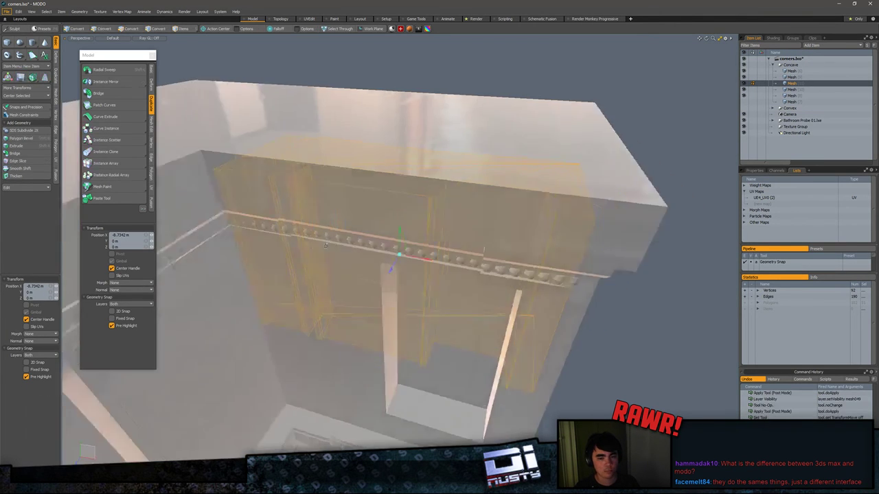
alt+drag(535, 220, 454, 253)
key(x)
click(420, 199)
key(x)
key(q)
Step: Reselect the mirrored wall run and move it about 787 mm along Z with snapping toward the inside of the corner
key(5)
click(362, 271)
key(3)
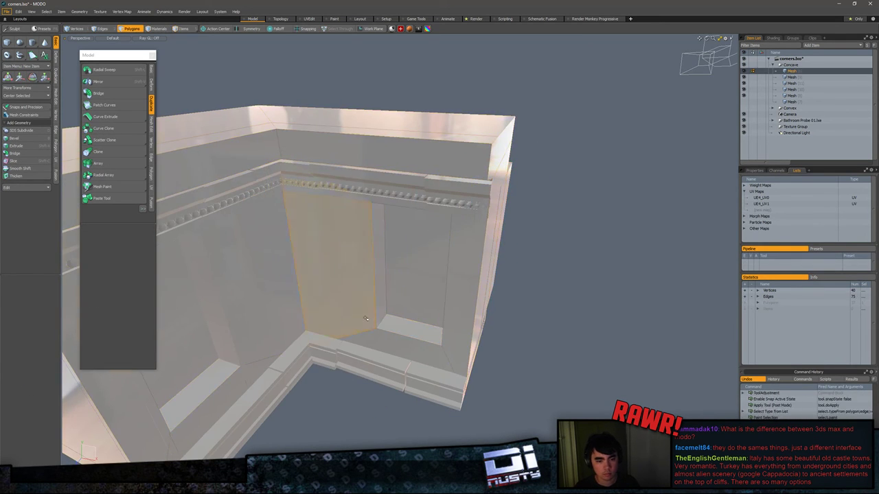
alt+drag(582, 299, 529, 289)
key(5)
click(508, 250)
key(3)
double_click(508, 237)
key(w)
alt+drag(446, 220, 413, 215)
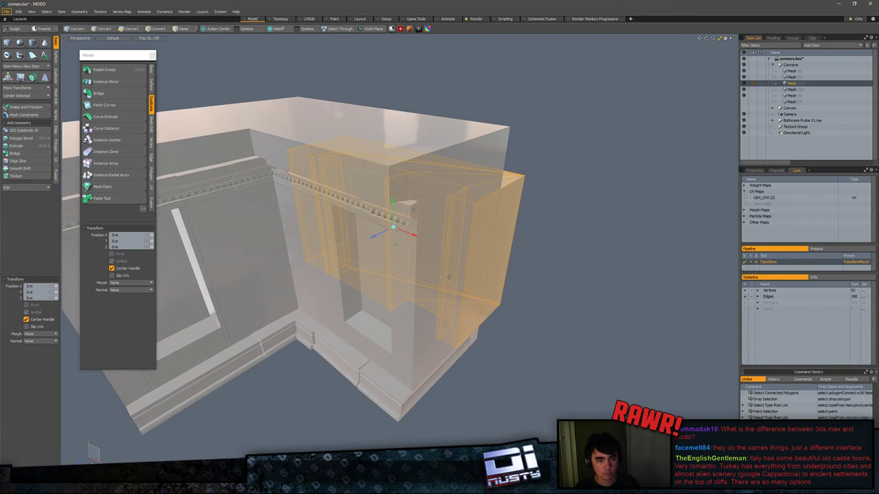
key(x)
drag(380, 238, 376, 248)
key(x)
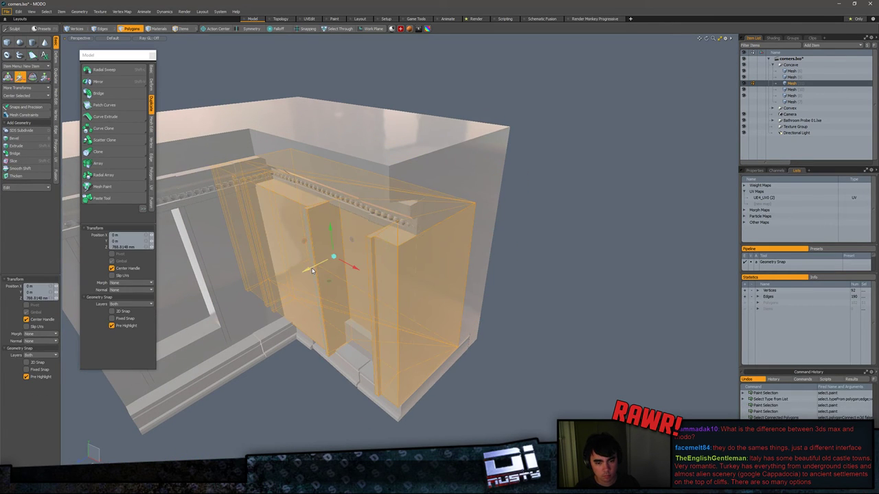
Step: Nudge the wall run back along Z to seat it under the cornice and hide the solid reference corner
drag(308, 270, 326, 261)
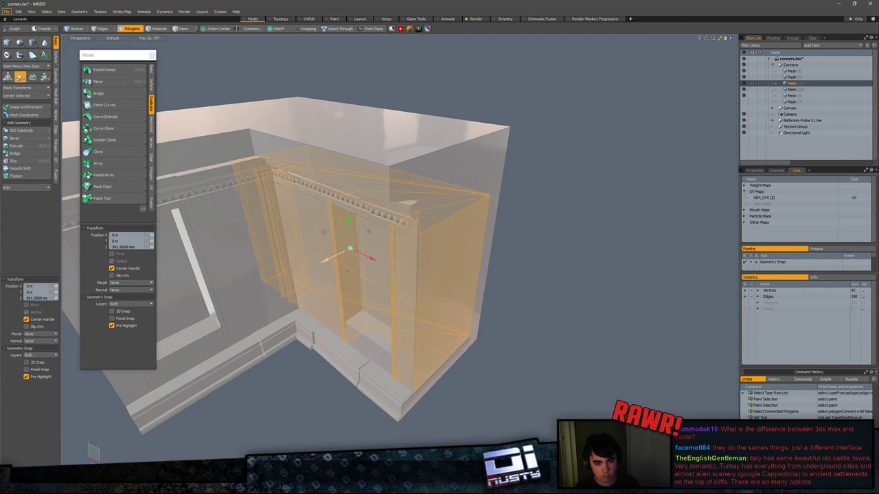
drag(323, 262, 320, 263)
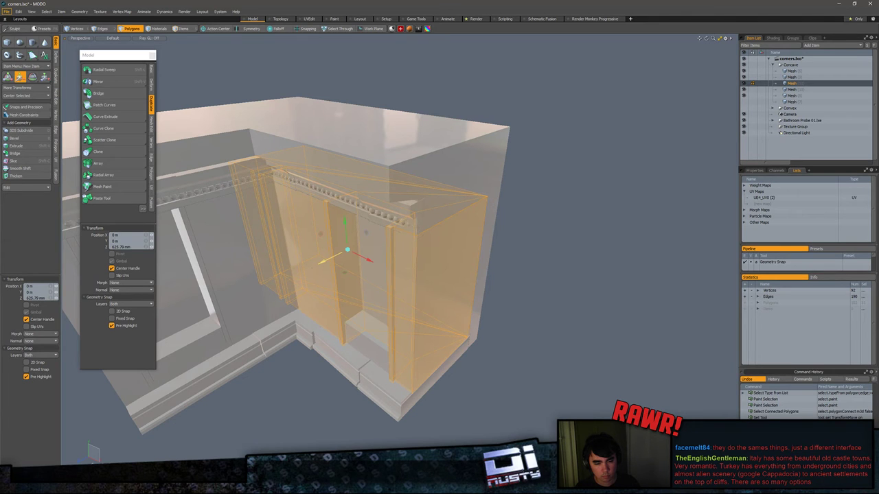
drag(321, 263, 324, 262)
key(space)
key(5)
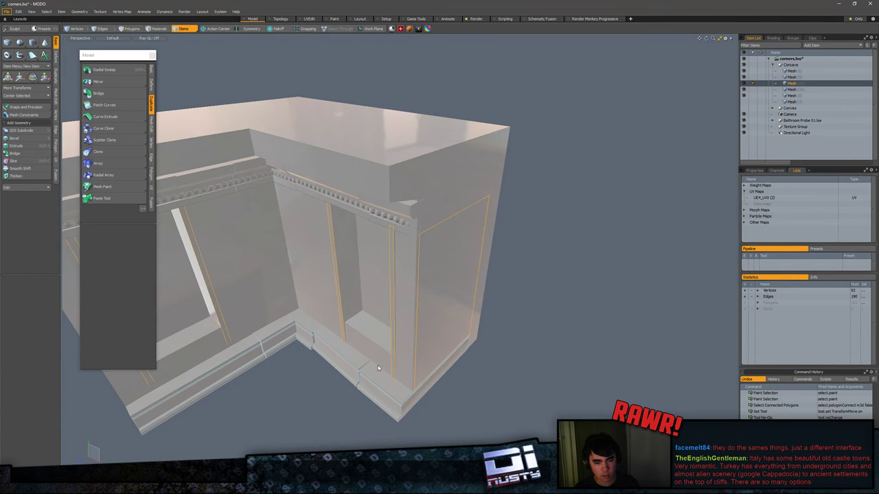
click(759, 157)
click(744, 71)
Step: Try to snap-move the mirrored wall run from its outer end
alt+drag(573, 220, 443, 212)
key(3)
double_click(378, 200)
key(w)
key(x)
click(454, 297)
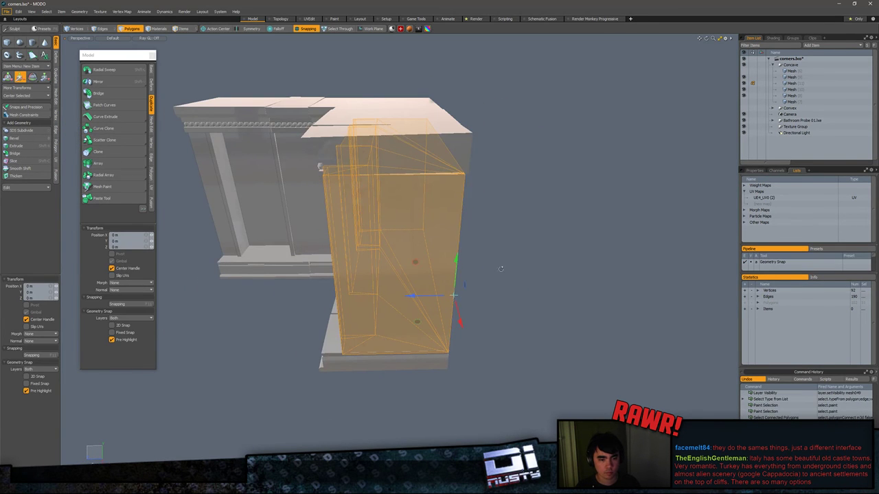
alt+drag(501, 269, 486, 199)
key(q)
click(574, 266)
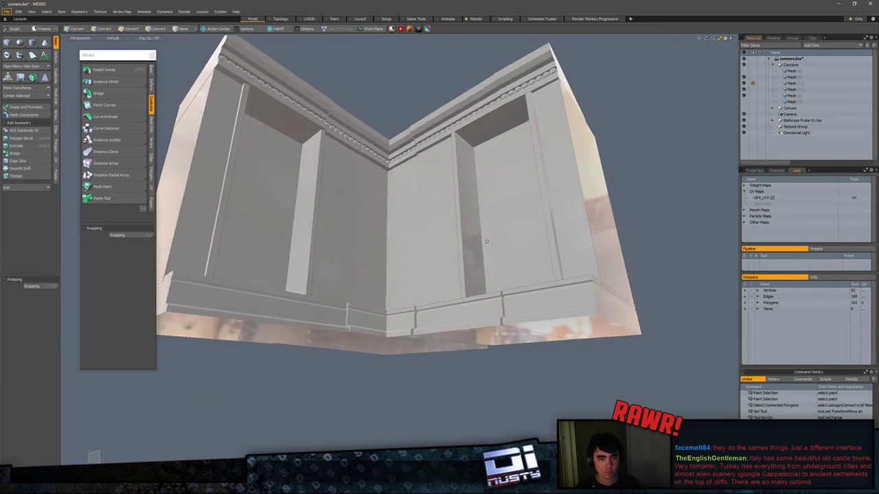
shift+click(361, 225)
alt+drag(361, 226, 172, 222)
scroll(316, 235, down, 3)
mouse_move(412, 262)
alt+mouse_down()
mouse_move(471, 273)
mouse_move(474, 303)
alt+mouse_up()
key(bracketright)
key(alt+1)
ctrl+right_drag(403, 111, 405, 124)
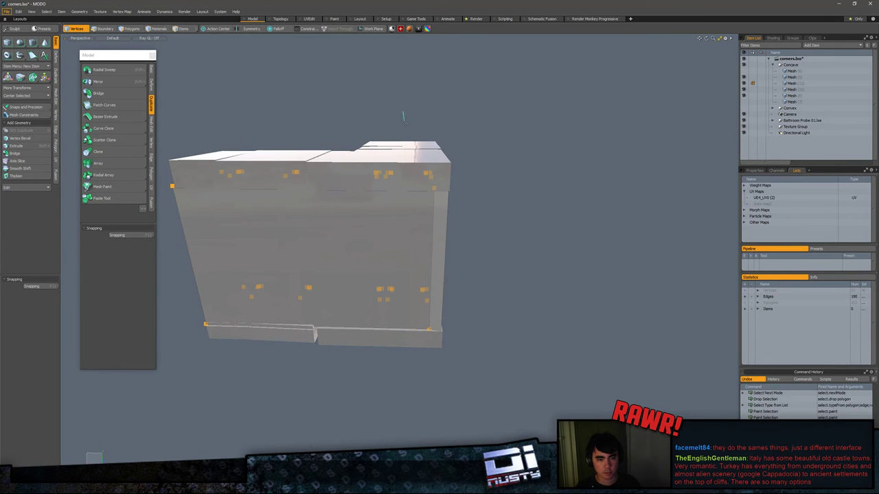
mouse_move(405, 123)
ctrl+middle_down()
mouse_move(141, 220)
mouse_move(186, 131)
ctrl+middle_up()
ctrl+middle_drag(319, 102, 312, 268)
ctrl+middle_drag(399, 222, 399, 206)
key(w)
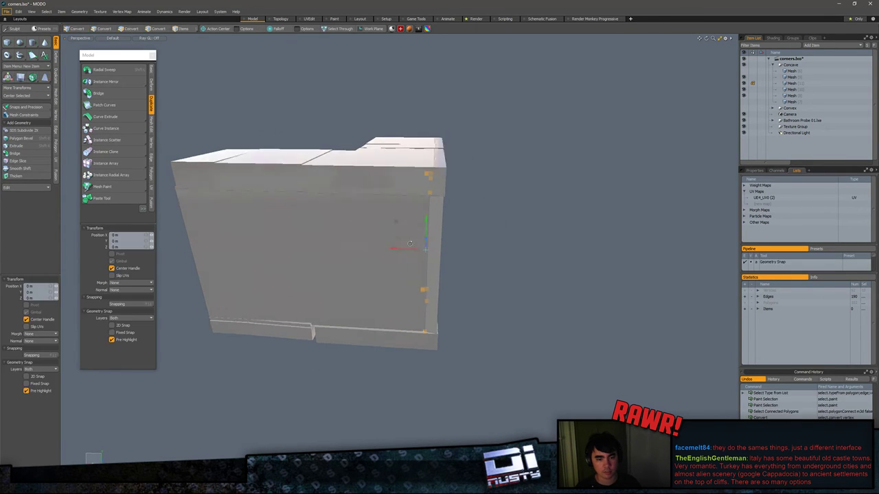
mouse_move(437, 238)
alt+mouse_down()
mouse_move(393, 254)
mouse_move(423, 257)
mouse_move(354, 289)
mouse_move(286, 215)
alt+mouse_up()
key(q)
Step: Flatten the rear end polygon of the mirrored wall run by scaling it to 0 along Z with snapping on
key(3)
click(426, 241)
key(r)
key(x)
click(358, 292)
key(w)
drag(373, 251, 337, 255)
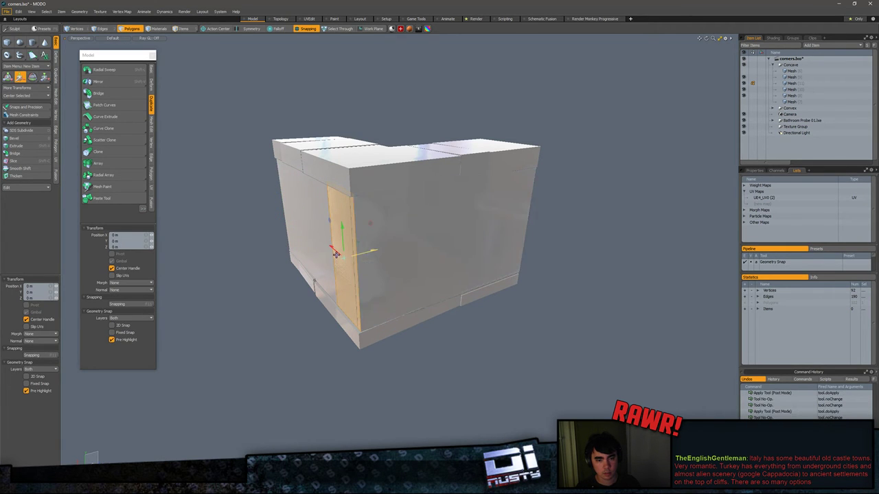
key(q)
click(243, 231)
Step: Check the fitted wall run from several sides, clear the selection and save the corner scene
alt+drag(243, 232, 412, 199)
key(5)
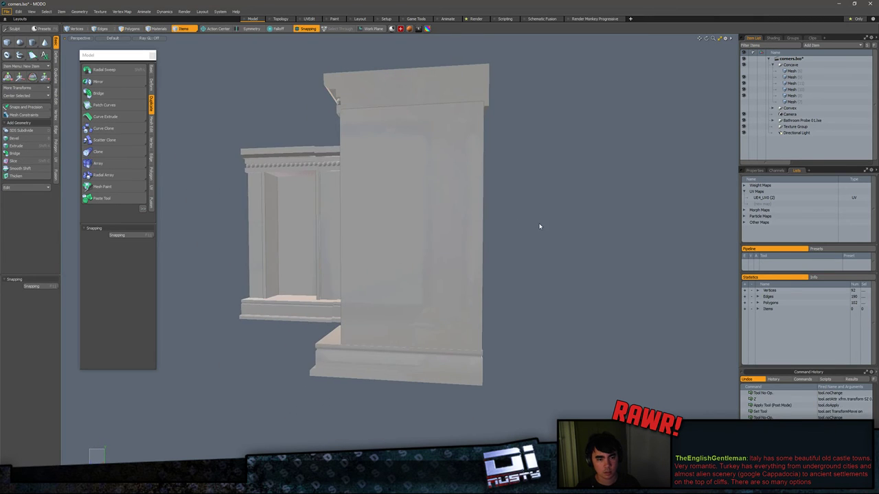
alt+drag(542, 226, 339, 240)
click(445, 226)
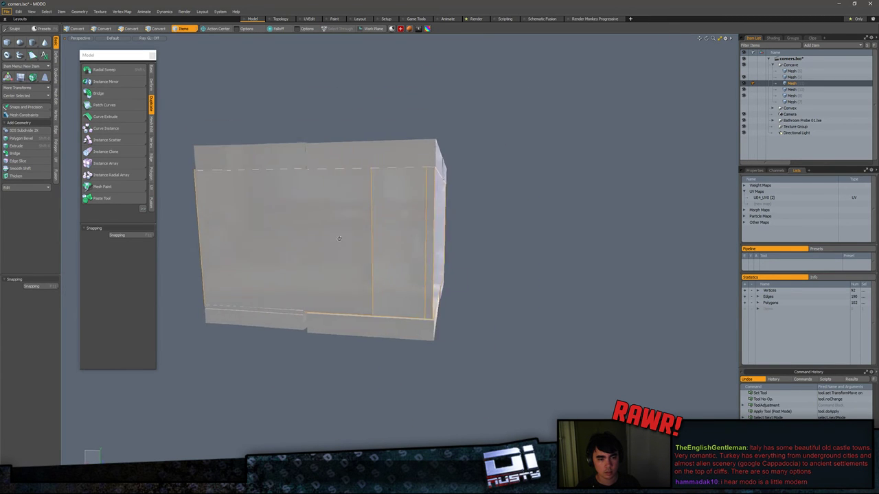
key(3)
drag(416, 241, 519, 258)
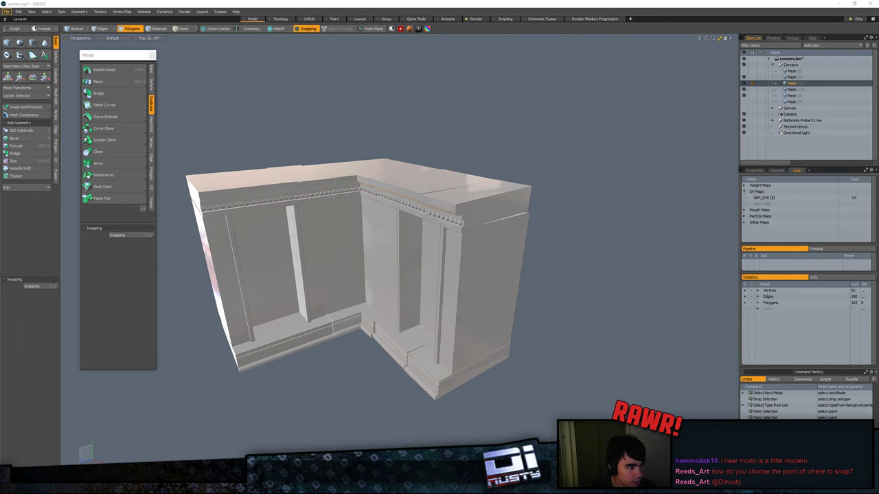
double_click(439, 276)
alt+drag(597, 193, 602, 194)
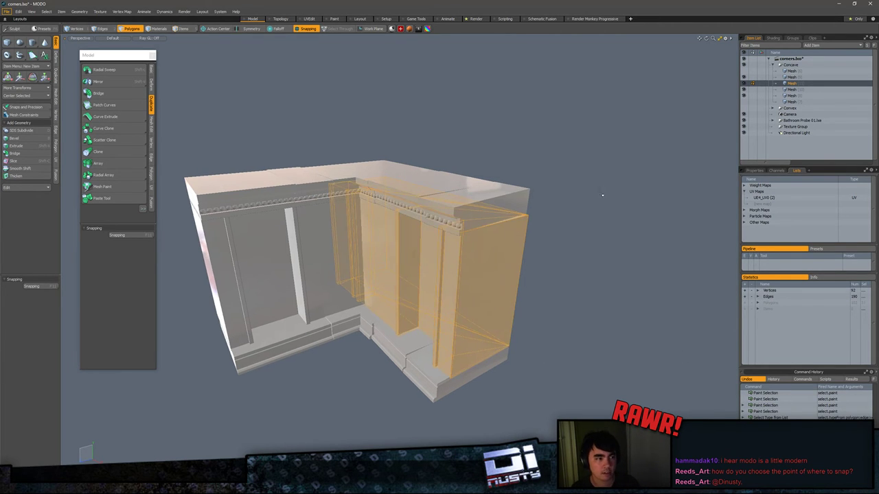
click(604, 192)
alt+drag(621, 157, 484, 181)
key(ctrl+s)
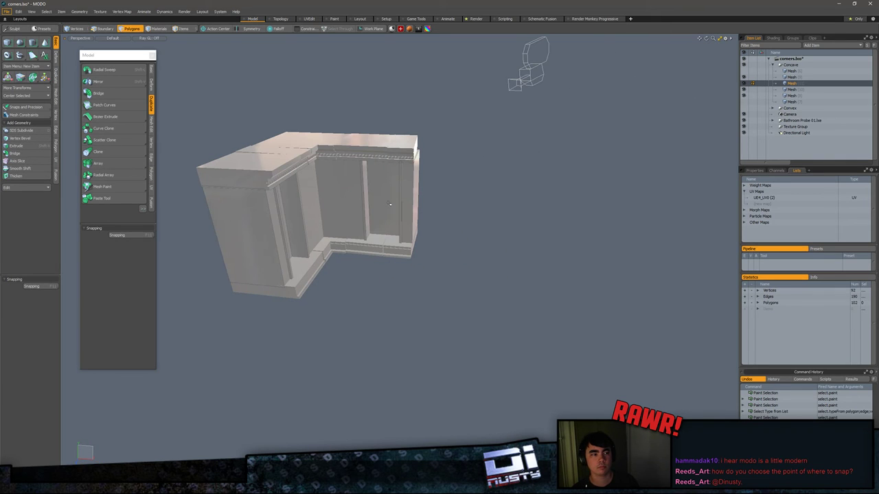
Step: Duplicate the mirrored wall run and move the copy about 4.06 m along X out of the corner
key(5)
click(353, 192)
key(3)
double_click(354, 187)
key(ctrl+c)
key(ctrl+v)
key(w)
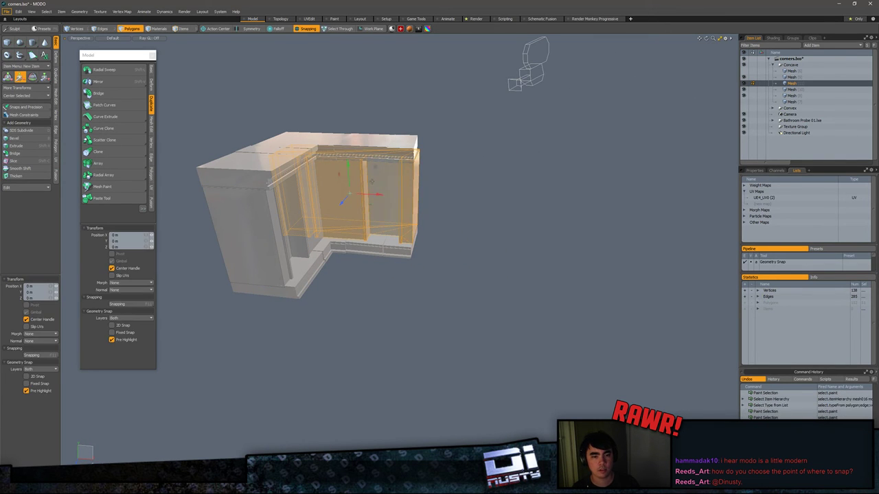
key(x)
drag(373, 197, 385, 219)
key(shift+a)
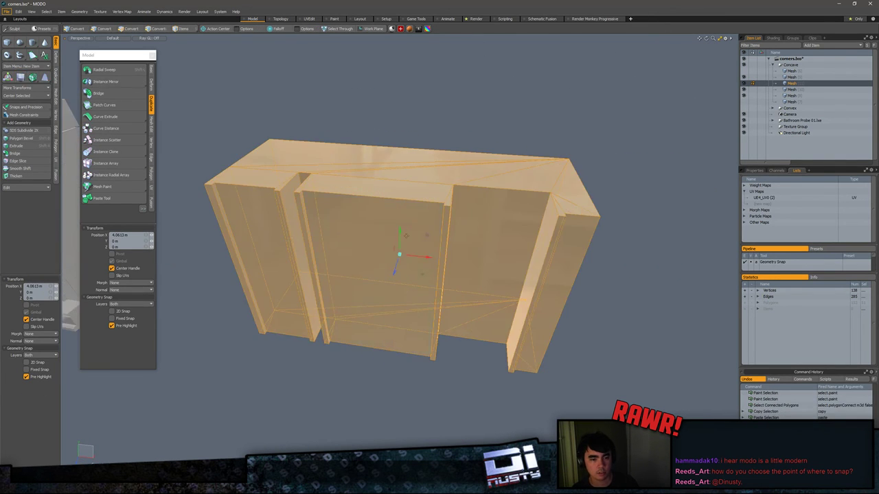
Step: Transfer the wall copy into a new empty scene by cutting and pasting it, and show the viewport grid
alt+drag(529, 246, 606, 243)
key(ctrl+x)
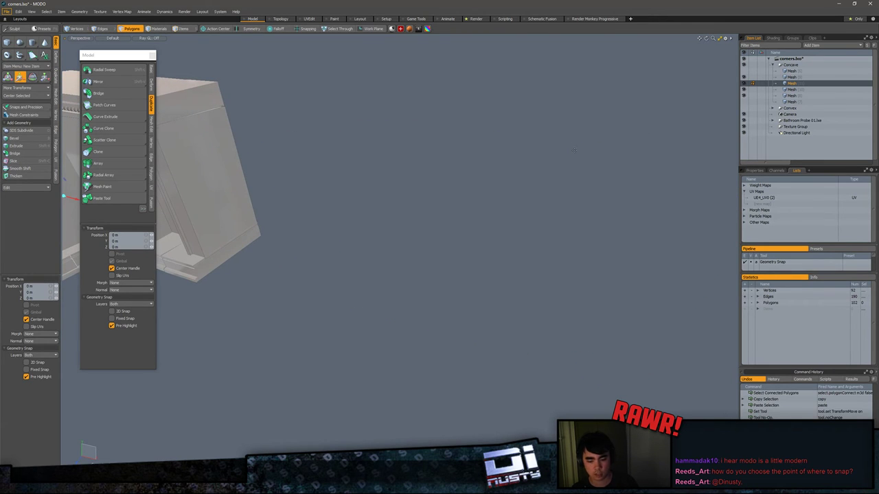
key(n)
key(ctrl+n)
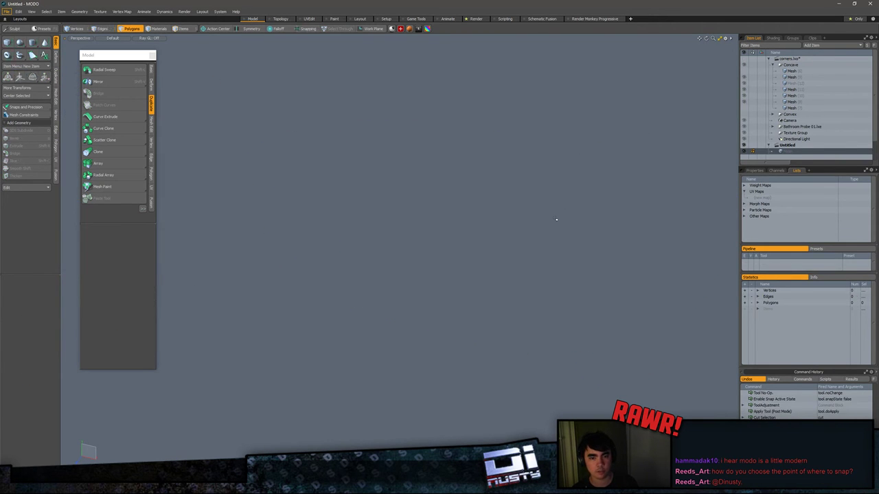
key(ctrl+v)
key(shift+a)
alt+drag(557, 220, 387, 207)
key(ctrl+3)
Step: Move the pasted wall run about -1.25 m along X in the new scene
click(509, 272)
scroll(517, 284, down, 3)
key(3)
double_click(518, 269)
key(w)
scroll(326, 255, up, 3)
key(ctrl+z)
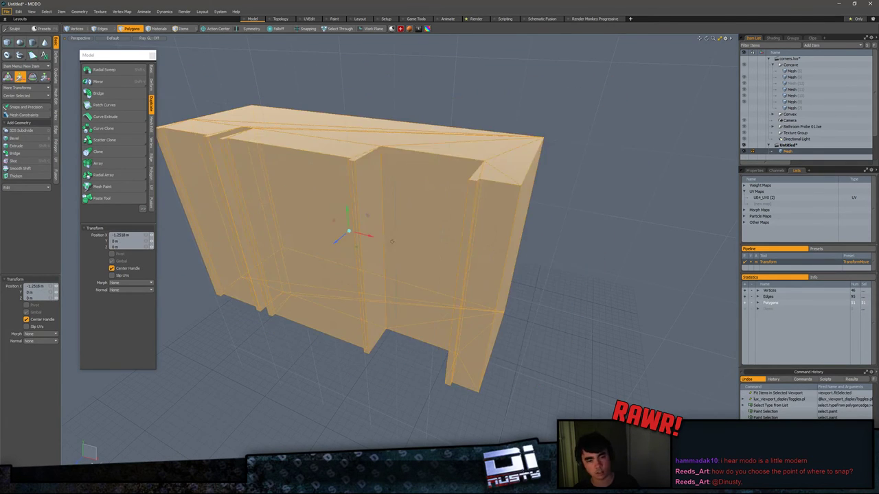
mouse_move(349, 233)
mouse_down()
mouse_move(403, 232)
mouse_move(367, 233)
mouse_up()
key(ctrl+z)
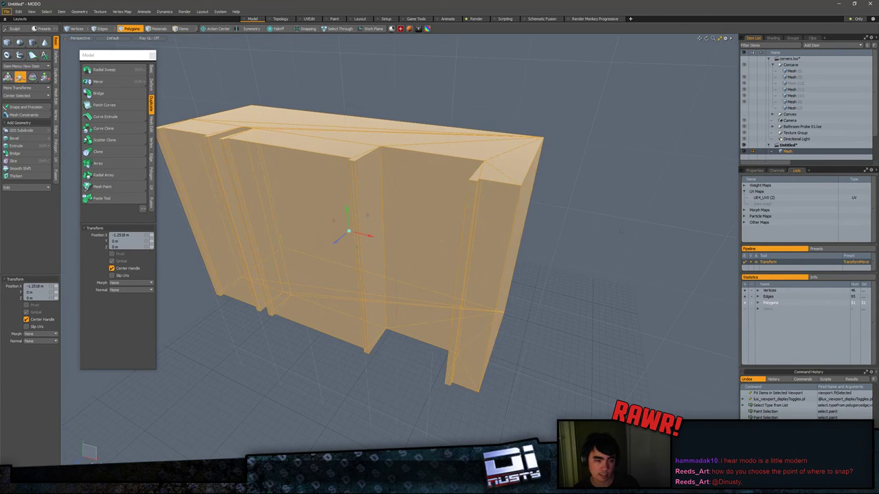
Step: Reselect the whole connected wall run and ready it for a snapped move, with geometry snapping enabled and the Move tool active
alt+drag(549, 220, 621, 229)
key(space)
click(618, 228)
double_click(489, 220)
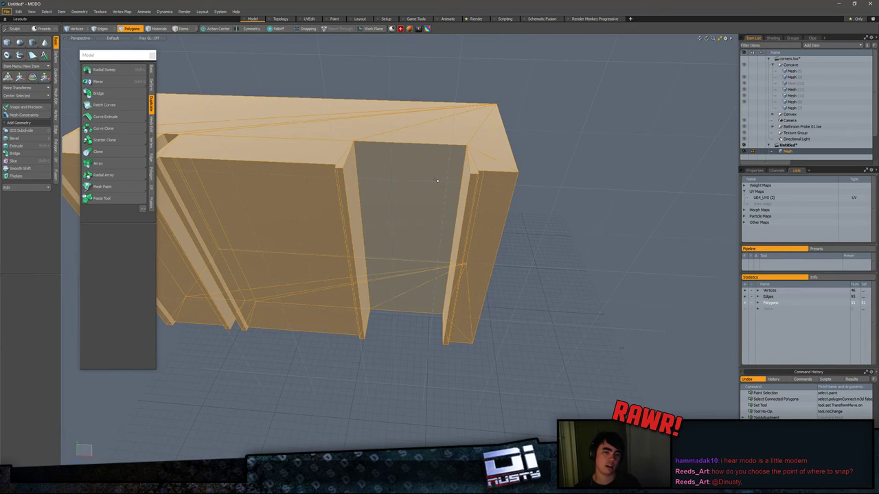
key(x)
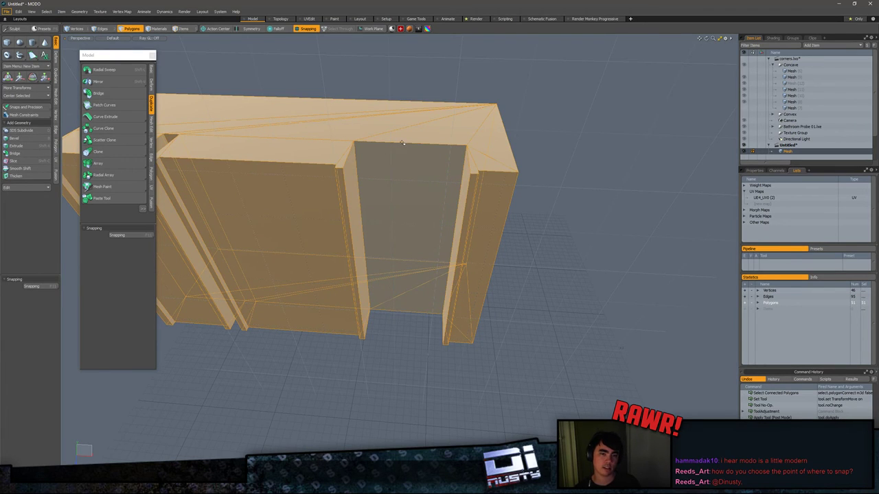
key(w)
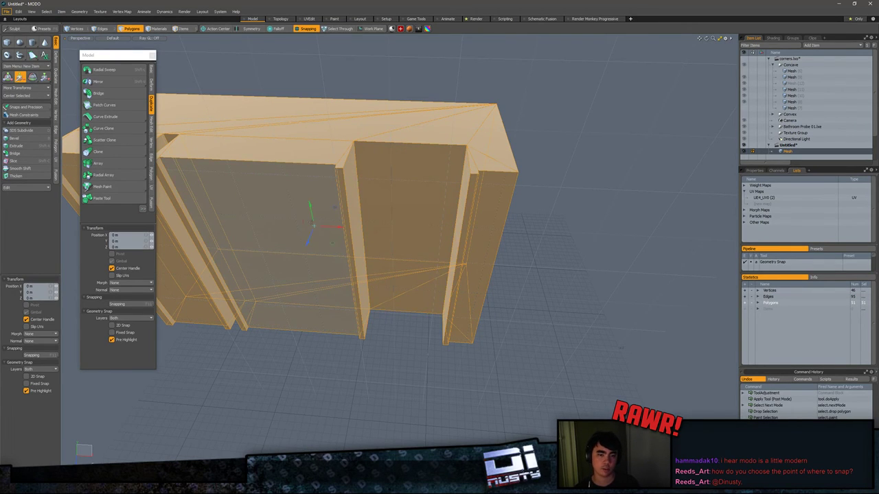
scroll(307, 236, up, 5)
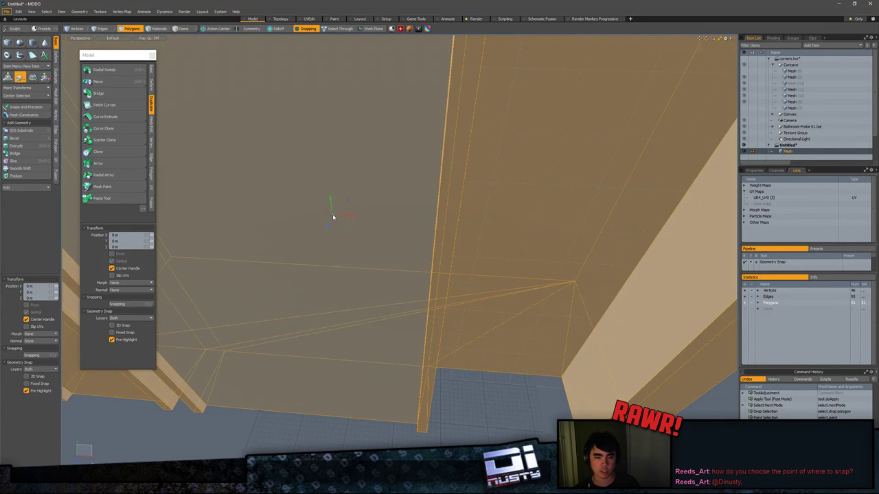
Step: Activate the Move tool on the selected wall mesh and toggle snapping off and on repeatedly
alt+drag(334, 219, 419, 234)
scroll(412, 240, down, 5)
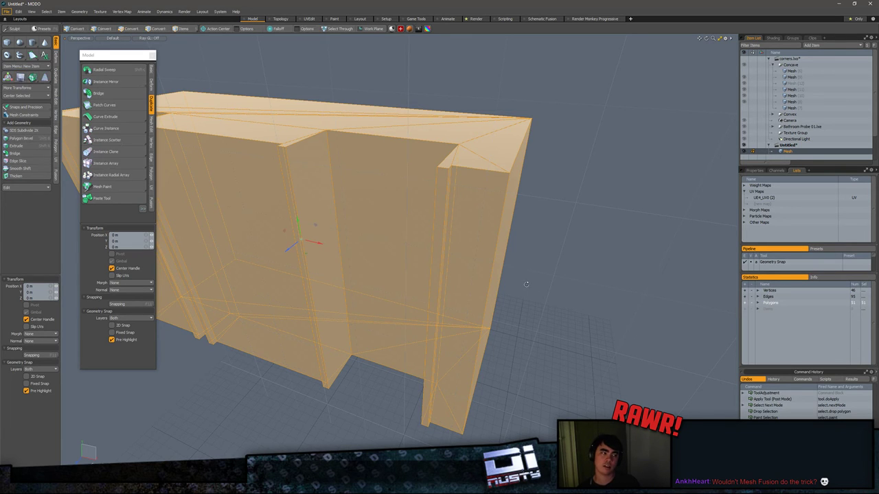
mouse_move(528, 285)
alt+mouse_down()
mouse_move(524, 301)
mouse_move(530, 294)
mouse_move(520, 287)
alt+mouse_up()
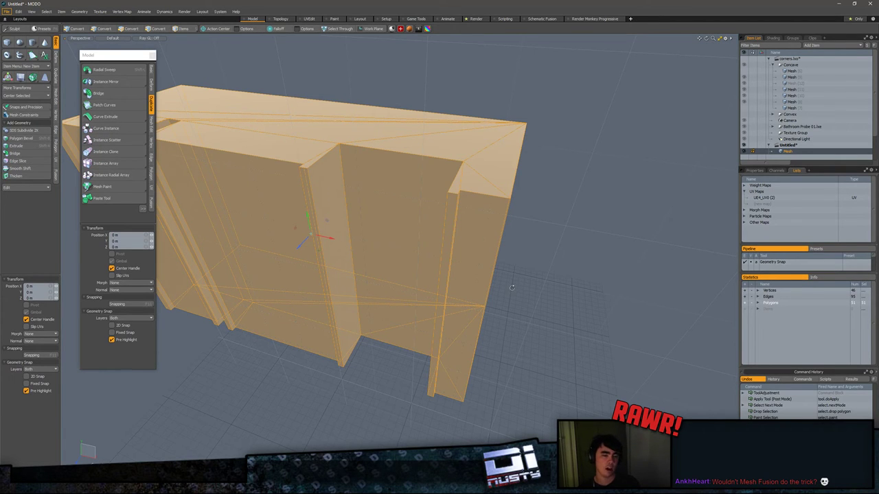
alt+drag(512, 288, 405, 296)
key(space)
key(w)
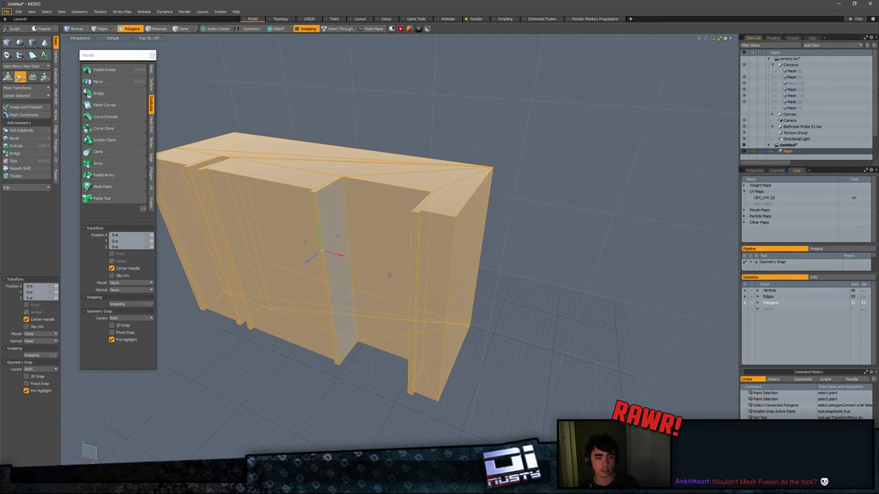
key(x)
key(x)
key(x)
key(space)
key(w)
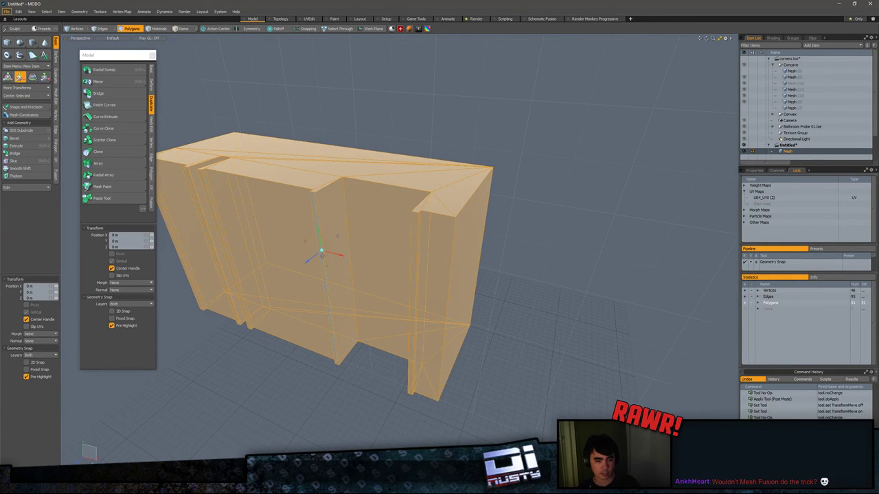
key(x)
key(x)
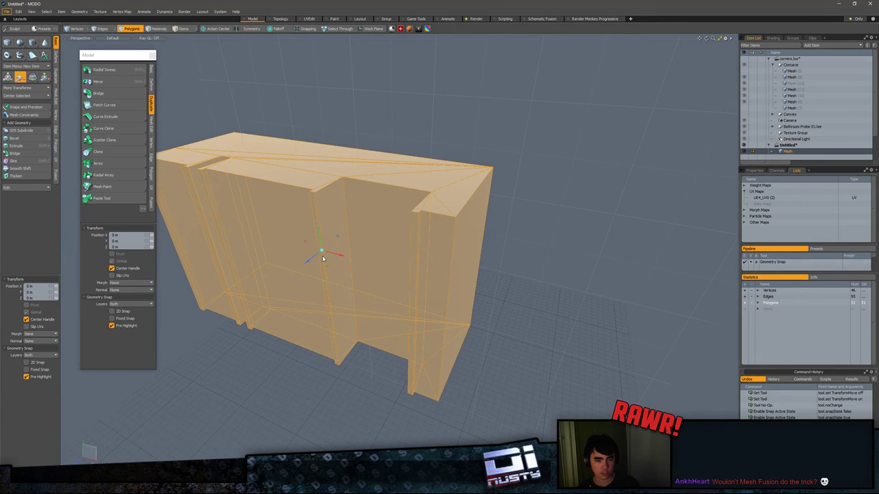
key(x)
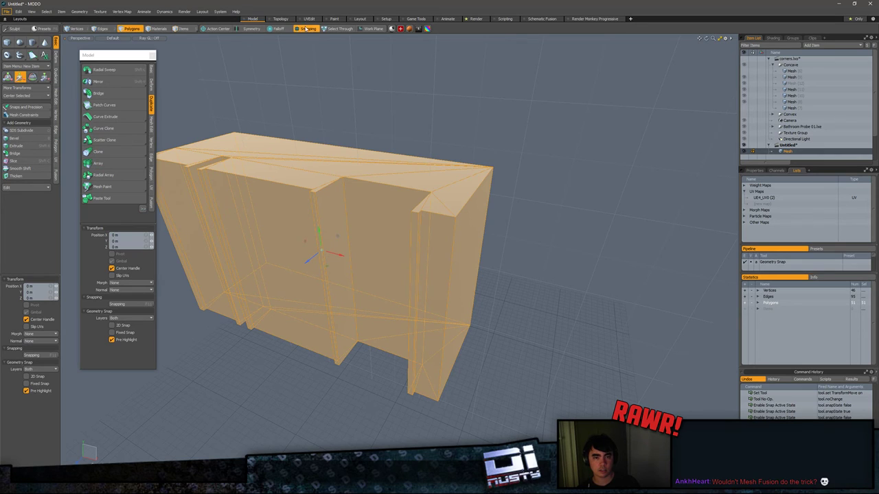
key(x)
key(x)
key(x)
key(x)
key(x)
key(x)
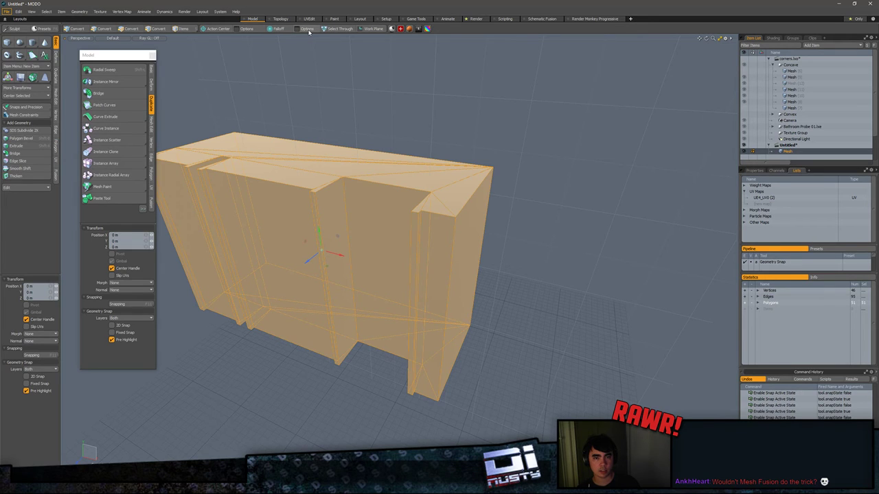
Step: Detach the snapping options as a floating popover and limit the snap types to Vertex and Edge, with Polygon off
click(307, 29)
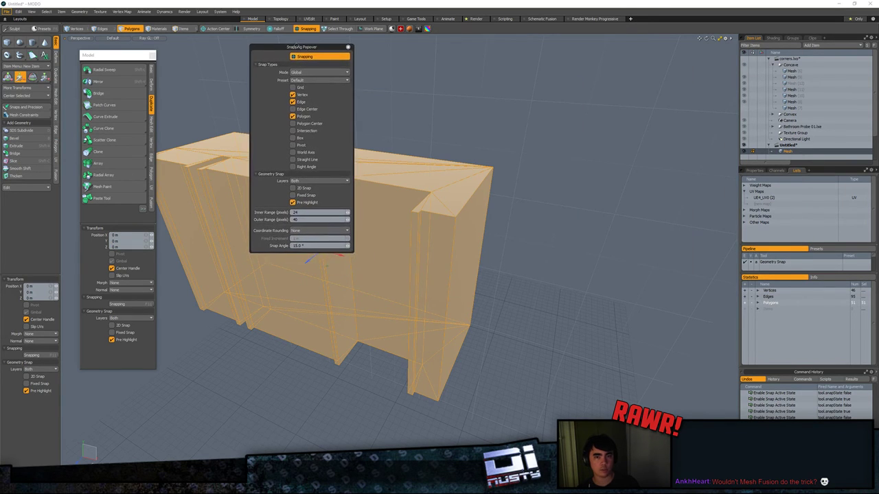
click(345, 45)
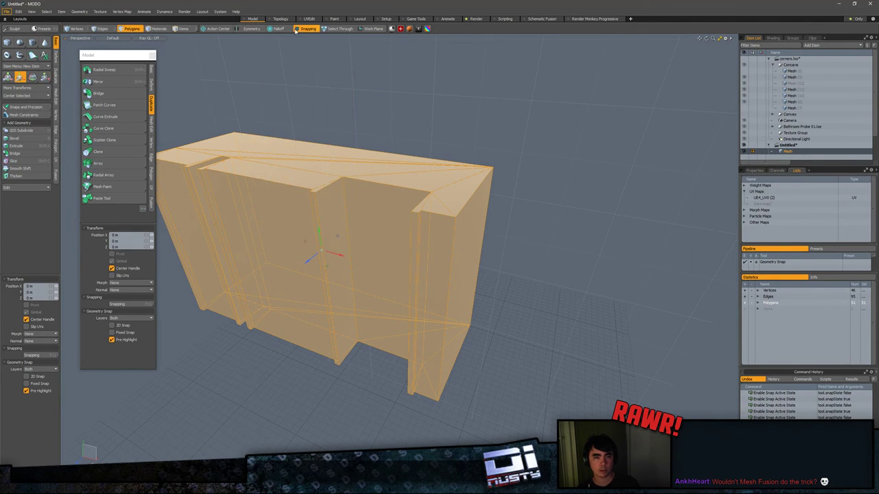
alt+click(305, 30)
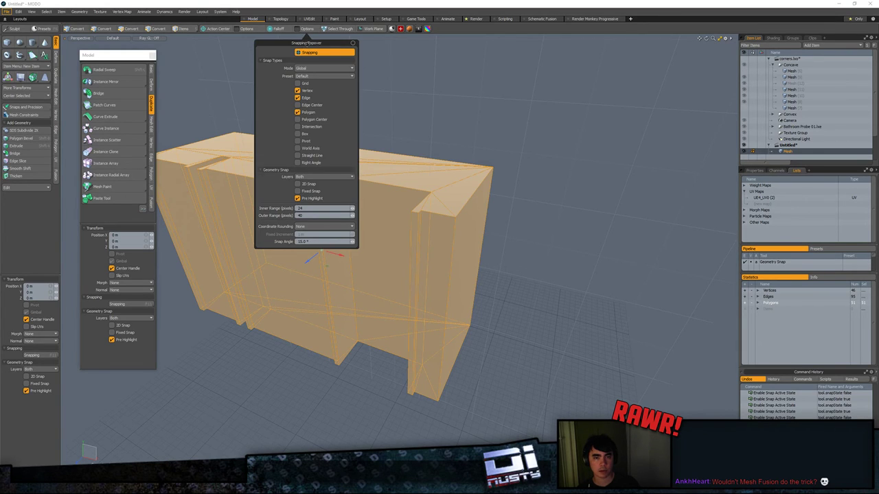
drag(307, 42, 512, 60)
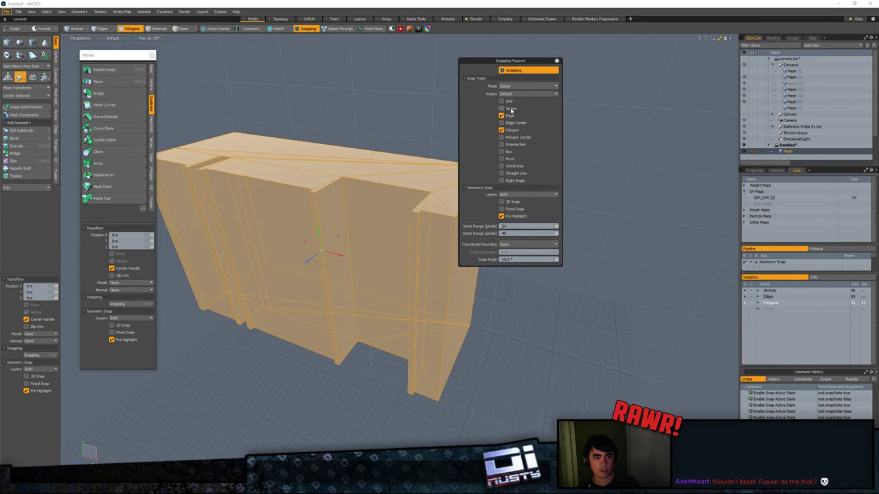
click(511, 115)
click(511, 108)
click(513, 116)
click(513, 130)
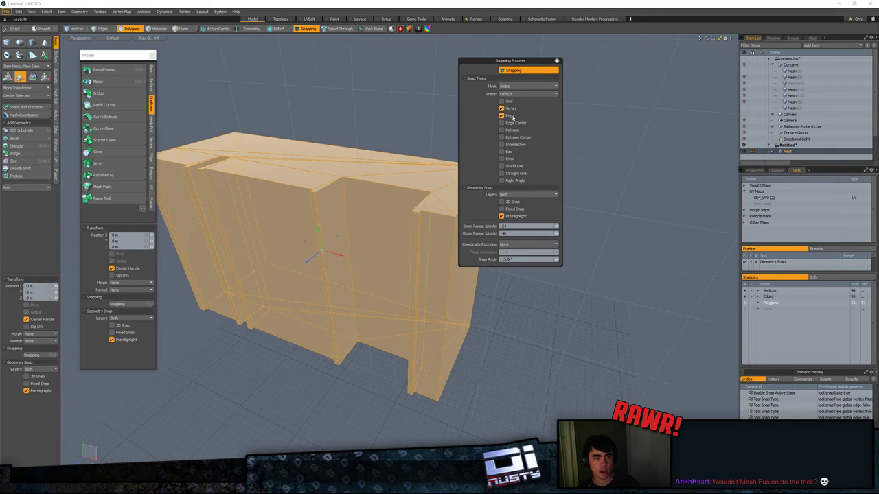
Step: Clear the wall's polygon selection and reactivate the Move tool
alt+drag(421, 180, 367, 188)
click(352, 124)
key(Escape)
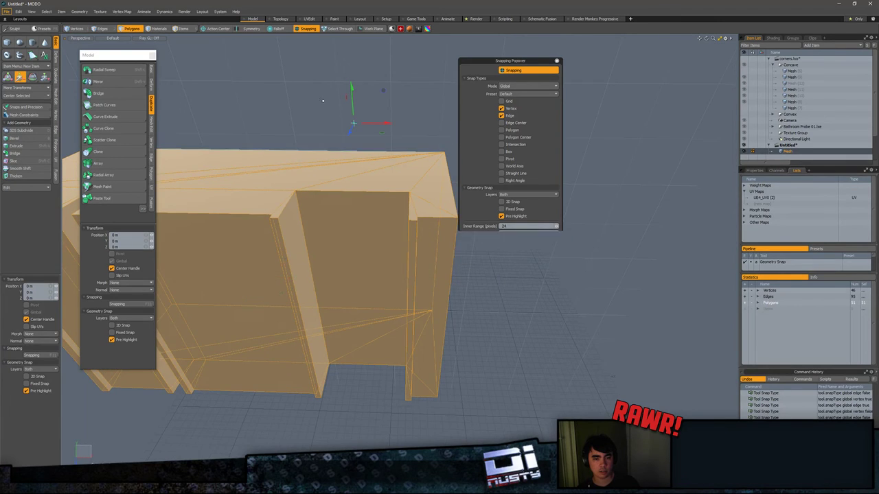
key(w)
key(space)
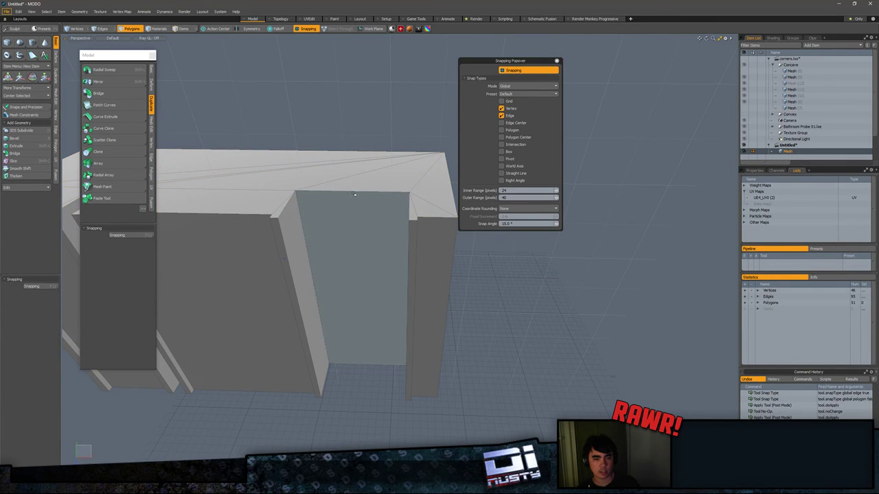
key(w)
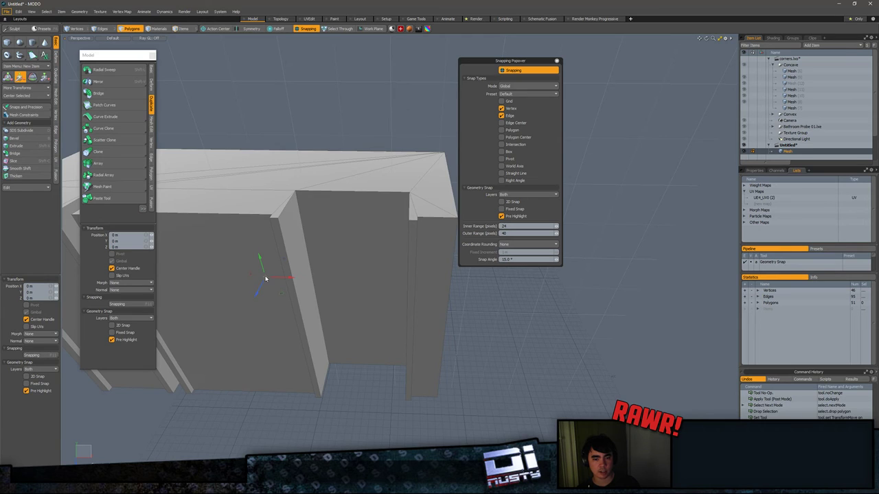
Step: Undo the trial move of the wall and set the action center to Automatic
drag(266, 277, 274, 264)
key(ctrl+z)
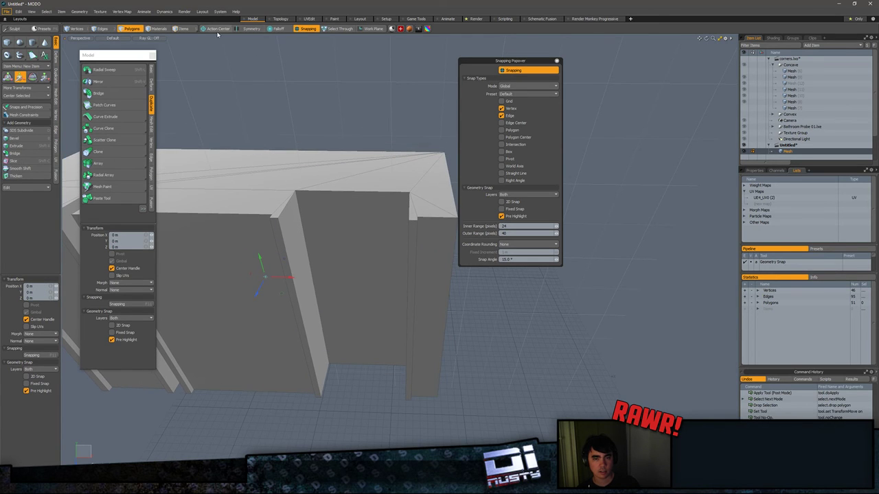
click(216, 29)
click(220, 43)
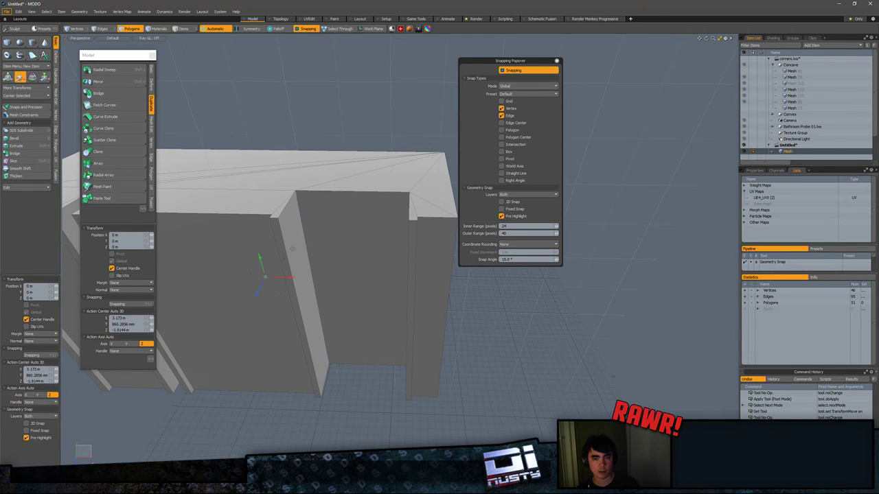
Step: Place the Move handle at several free points in the empty space around the wall
alt+drag(292, 248, 282, 242)
click(321, 86)
click(210, 87)
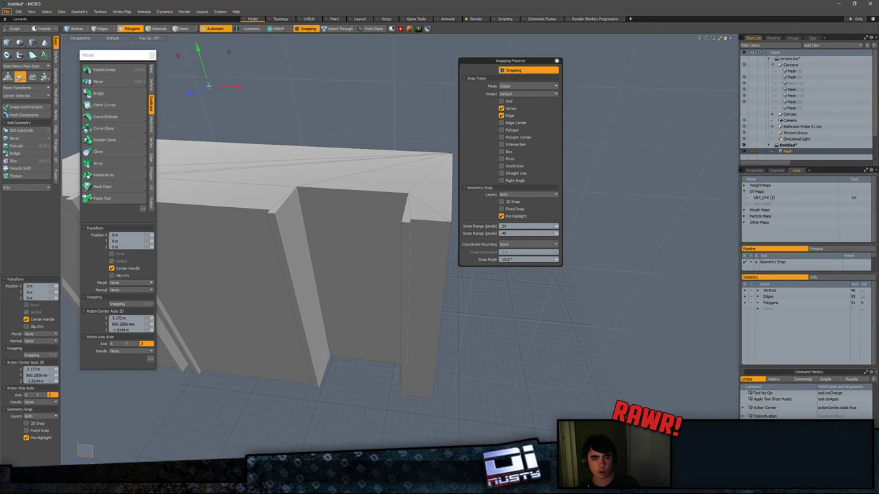
click(347, 129)
click(233, 96)
click(221, 72)
click(333, 63)
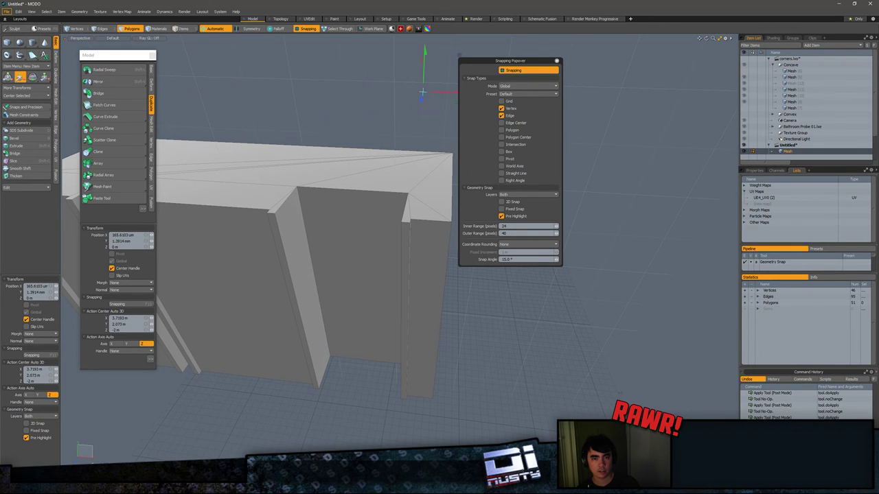
alt+drag(419, 95, 296, 114)
scroll(292, 114, down, 3)
click(334, 94)
click(410, 199)
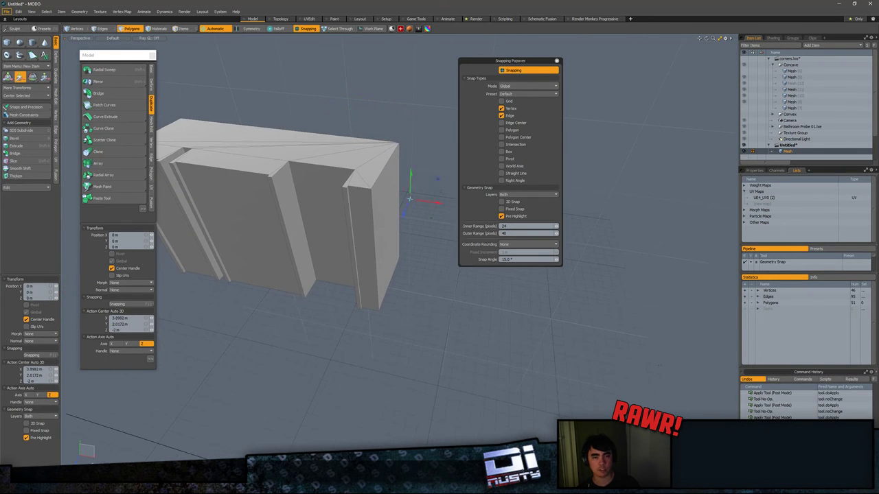
click(342, 362)
click(315, 324)
mouse_move(315, 322)
alt+mouse_down()
mouse_move(317, 293)
mouse_move(310, 308)
mouse_move(324, 310)
alt+mouse_up()
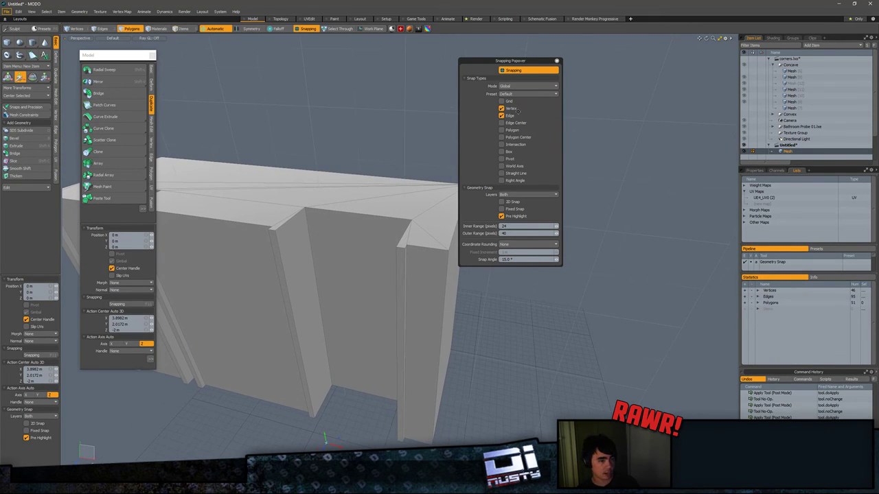
Step: Snap the Move handle to the top edge, vertical edge and corner of the wall's recessed section
click(344, 215)
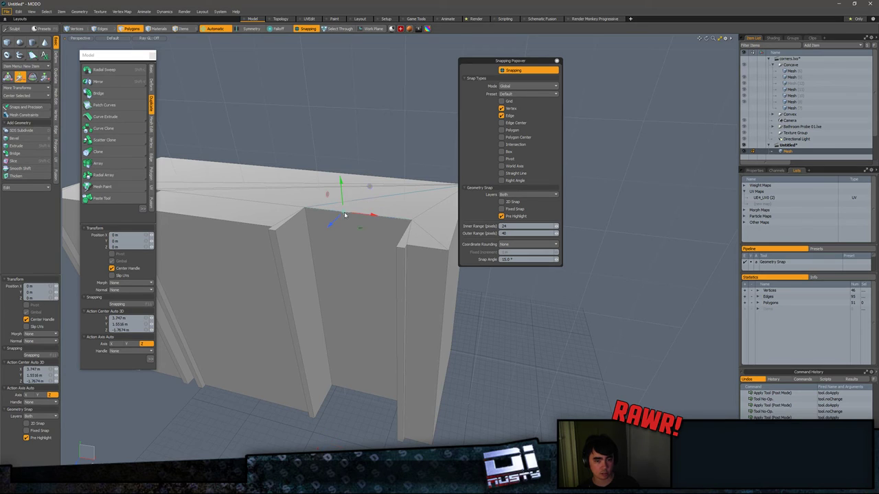
click(306, 227)
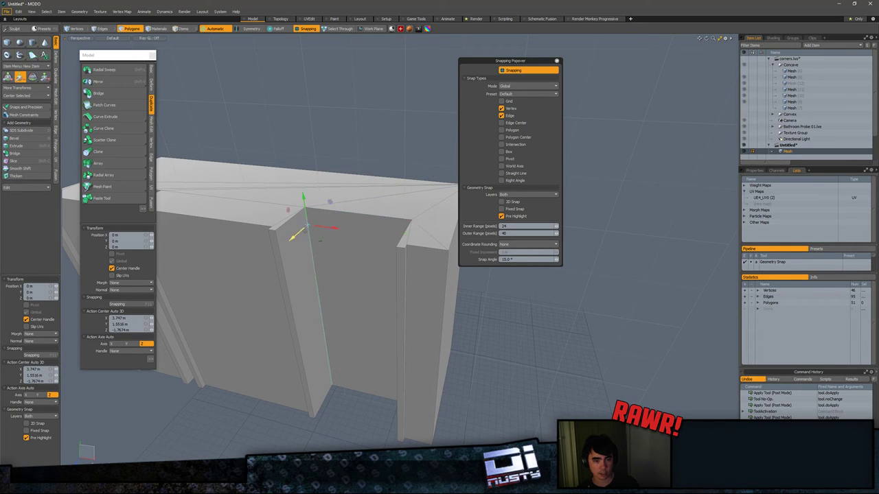
click(315, 270)
click(305, 207)
alt+drag(305, 207, 283, 229)
click(354, 225)
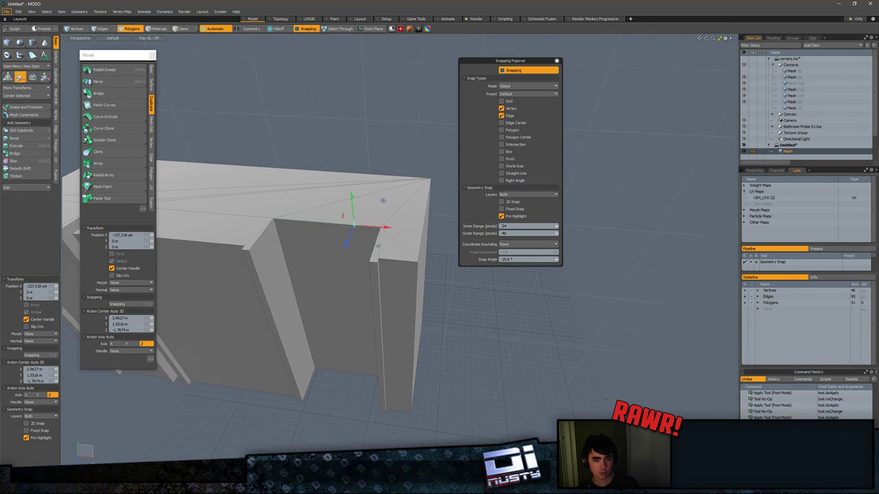
Step: Snap the Move handle to edges and corner vertices of the wall's end pillar and its far end
click(370, 262)
click(427, 246)
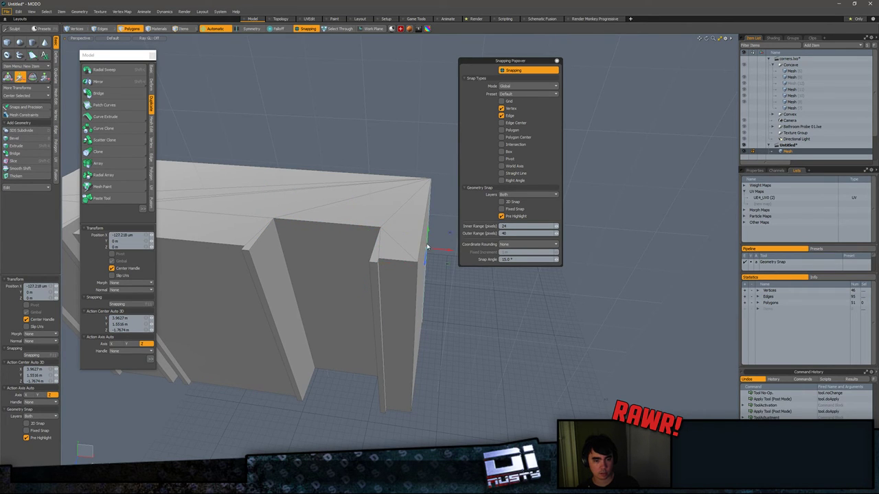
click(431, 180)
key(g)
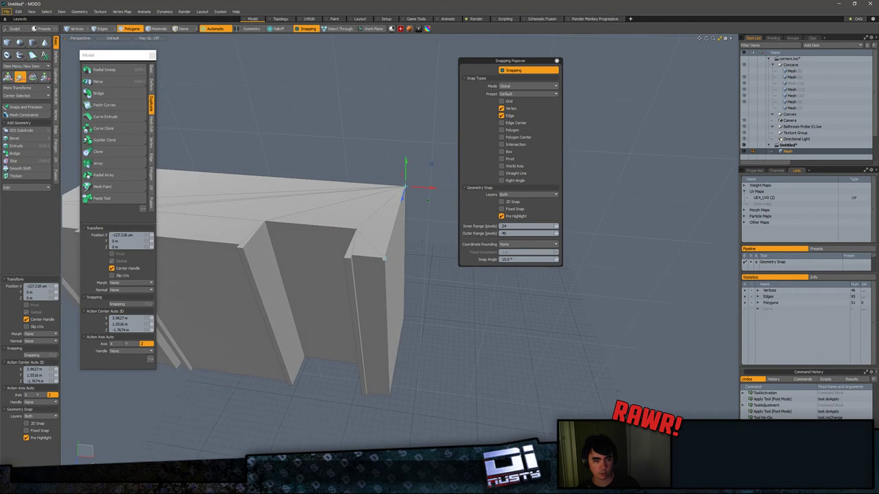
click(391, 268)
key(g)
alt+drag(399, 274, 356, 269)
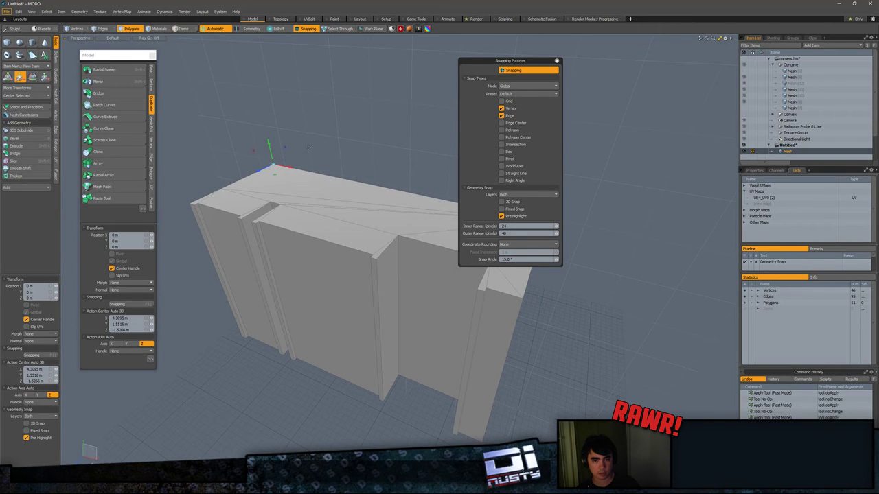
click(237, 220)
scroll(346, 214, down, 3)
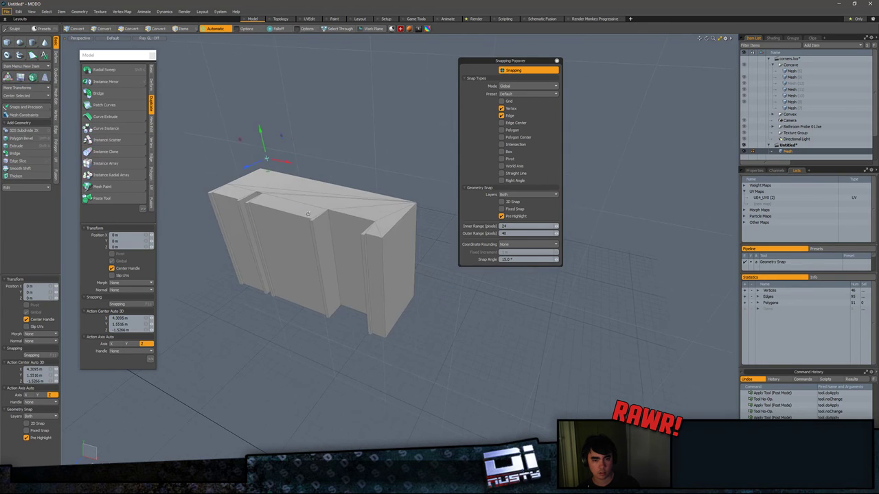
Step: Duplicate the whole wall mesh in place and move the copy about 2.77 m along X with snapping off
key(3)
double_click(347, 230)
key(ctrl+c)
key(ctrl+v)
key(w)
key(x)
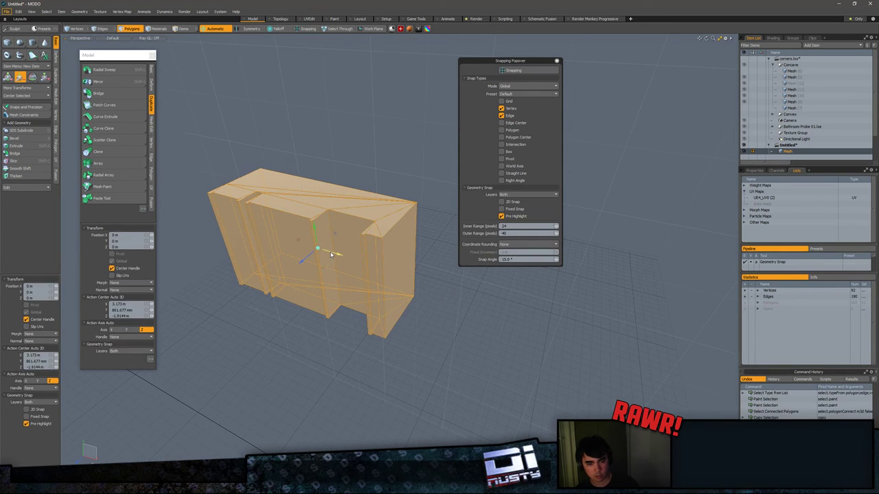
drag(330, 255, 570, 328)
alt+drag(570, 328, 447, 281)
scroll(412, 267, up, 2)
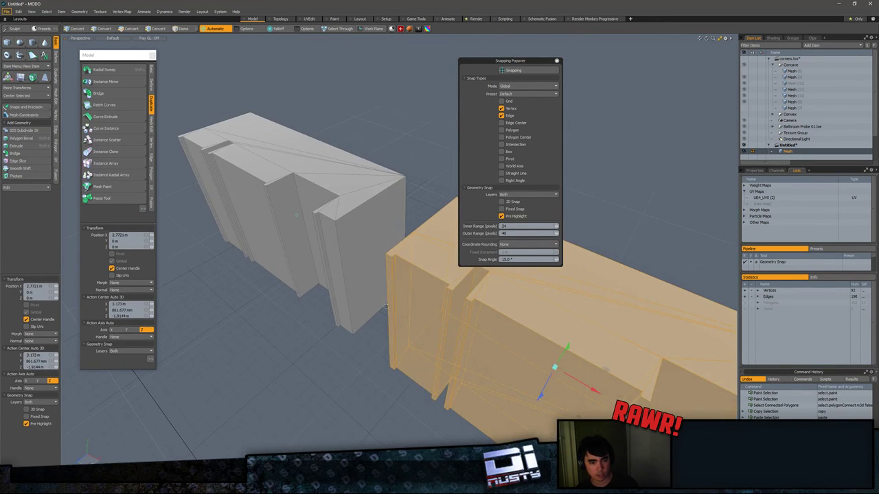
Step: Re-enable snapping and snap the copy's near top corner onto the original wall's end corner, joining the two pieces
key(x)
click(385, 255)
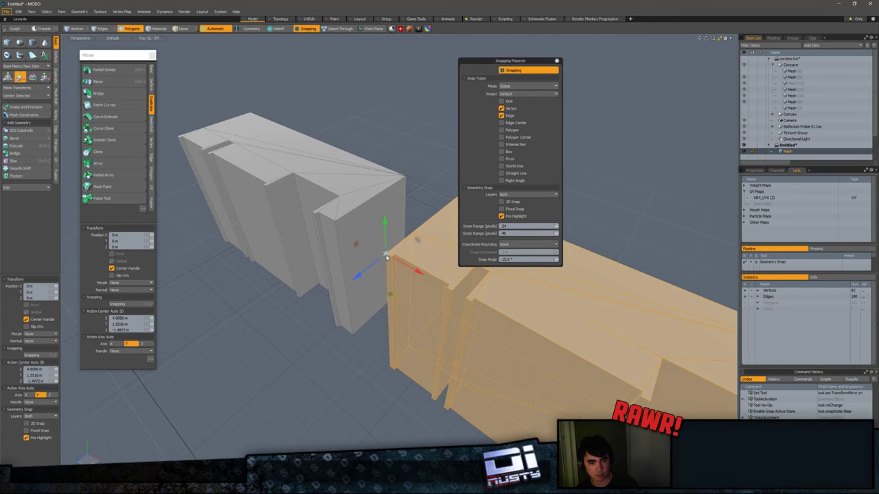
drag(386, 256, 337, 222)
key(space)
click(376, 141)
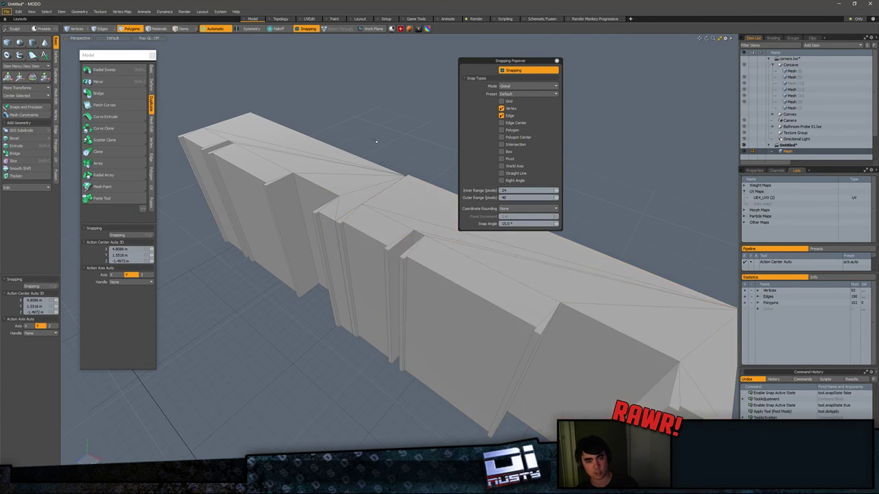
Step: Delete the copied wall piece and the original wall mesh
alt+drag(375, 141, 424, 121)
double_click(389, 212)
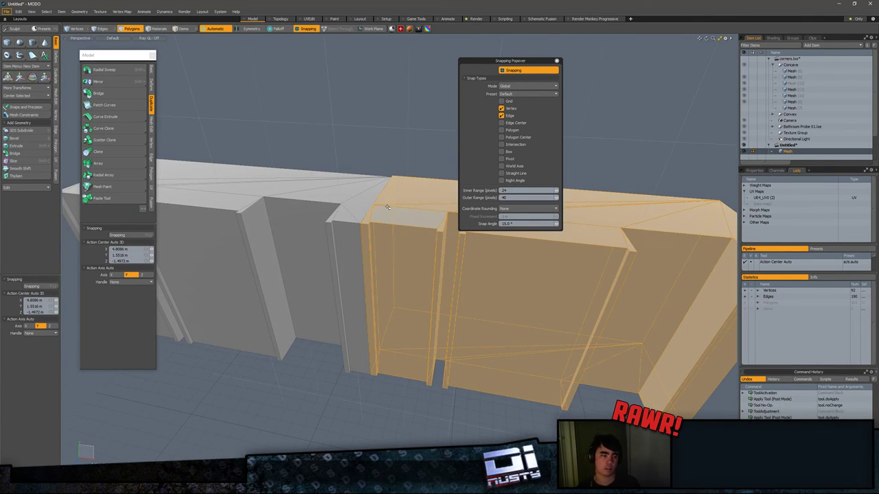
key(Delete)
double_click(358, 190)
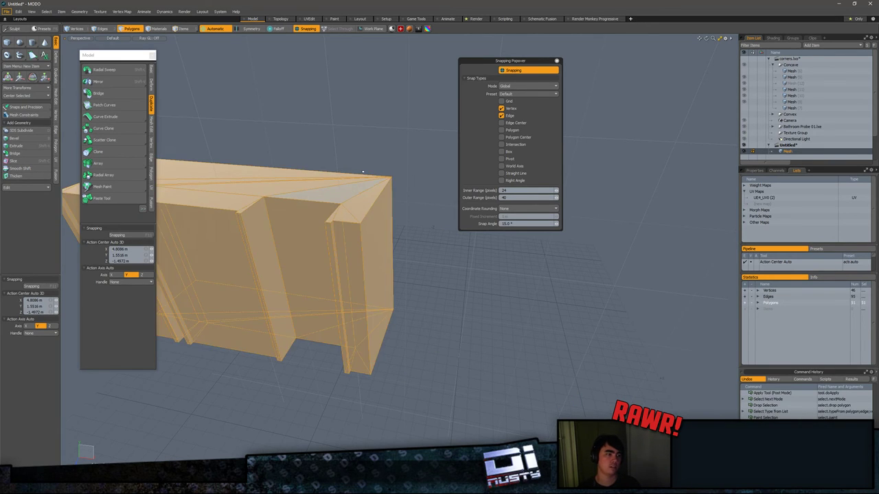
key(Delete)
Step: Close the untitled test scene and dismiss the snapping options covering the viewport
right_click(801, 147)
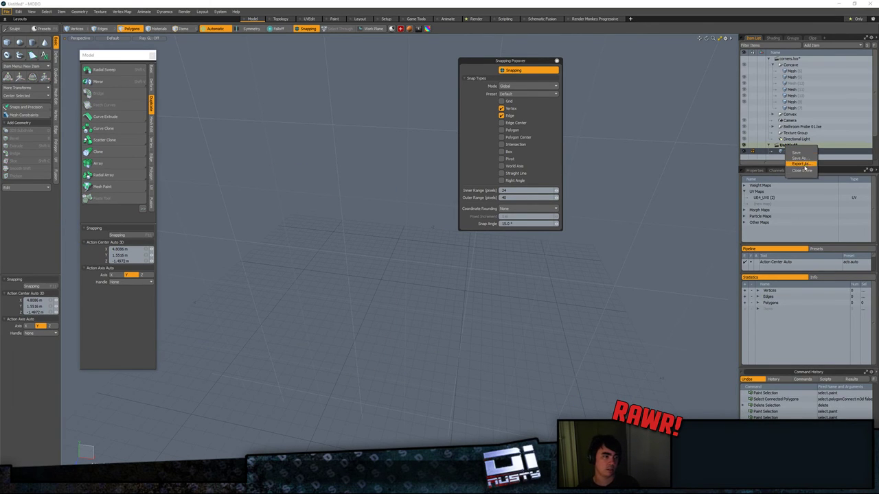
click(803, 171)
click(418, 175)
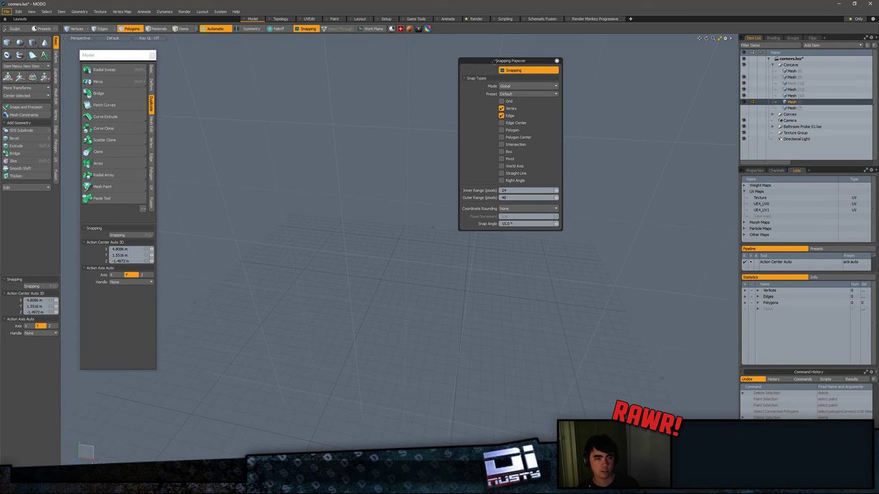
drag(494, 62, 696, 106)
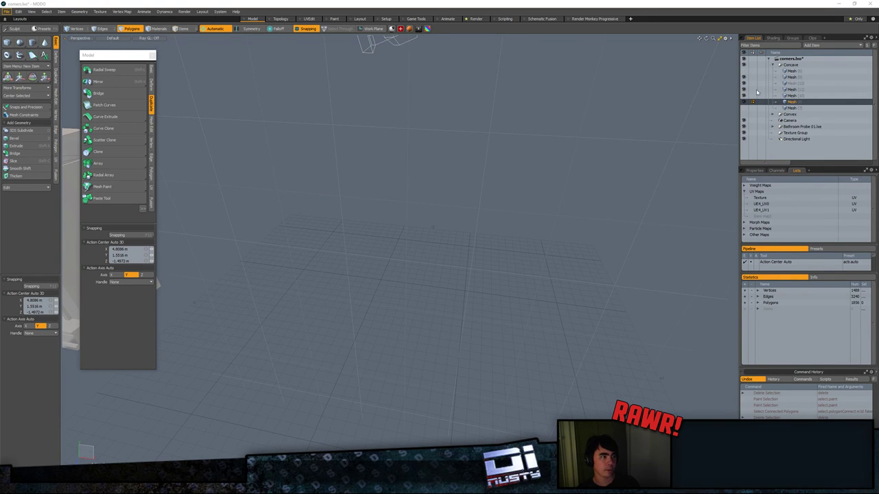
Step: Frame the corner wall model and examine the end cornice block, its connected geometry and its side faces
alt+drag(505, 168, 375, 159)
key(a)
scroll(459, 216, up, 2)
alt+drag(563, 228, 539, 255)
double_click(495, 177)
double_click(508, 182)
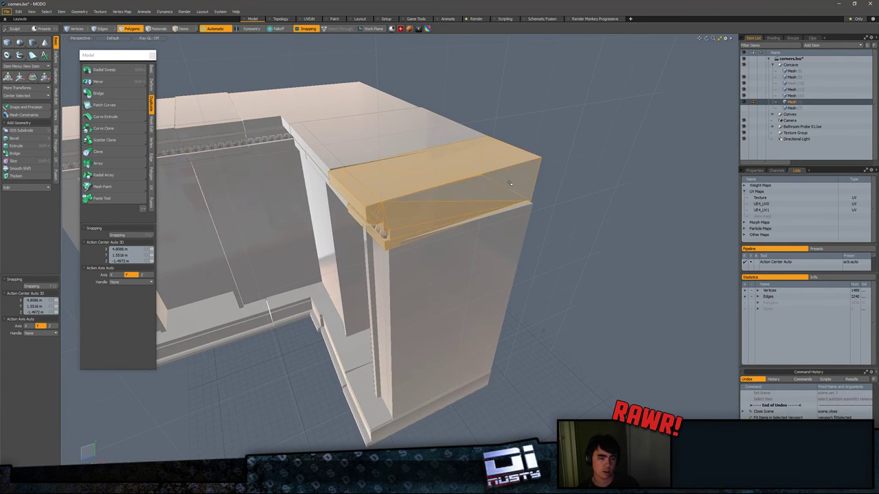
key(Escape)
mouse_move(504, 191)
alt+mouse_down()
mouse_move(466, 180)
mouse_move(434, 214)
mouse_move(402, 226)
mouse_move(393, 206)
mouse_move(442, 198)
alt+mouse_up()
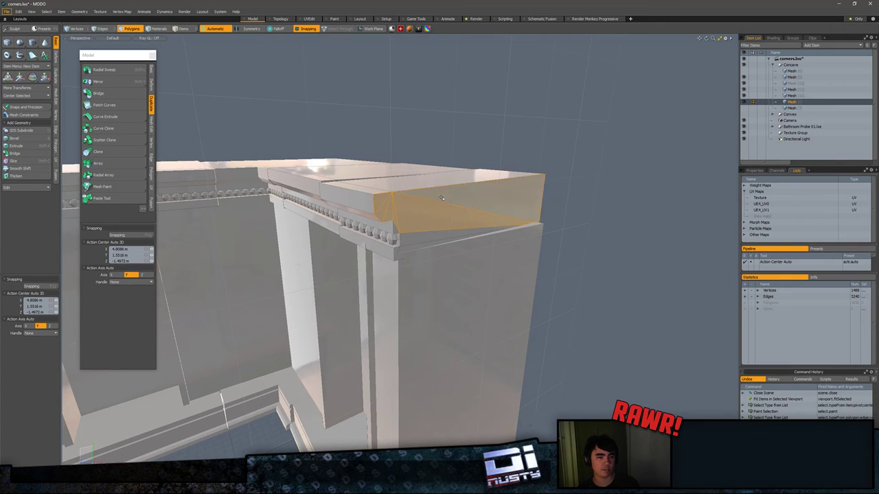
click(647, 196)
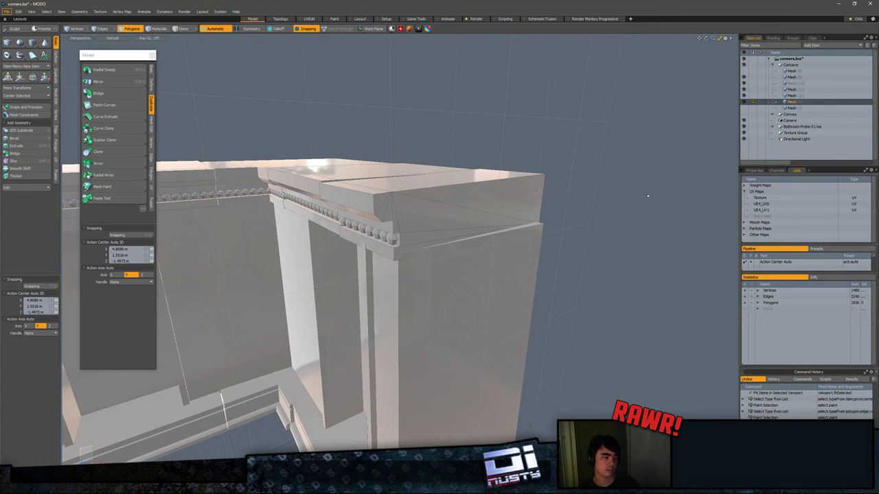
double_click(450, 217)
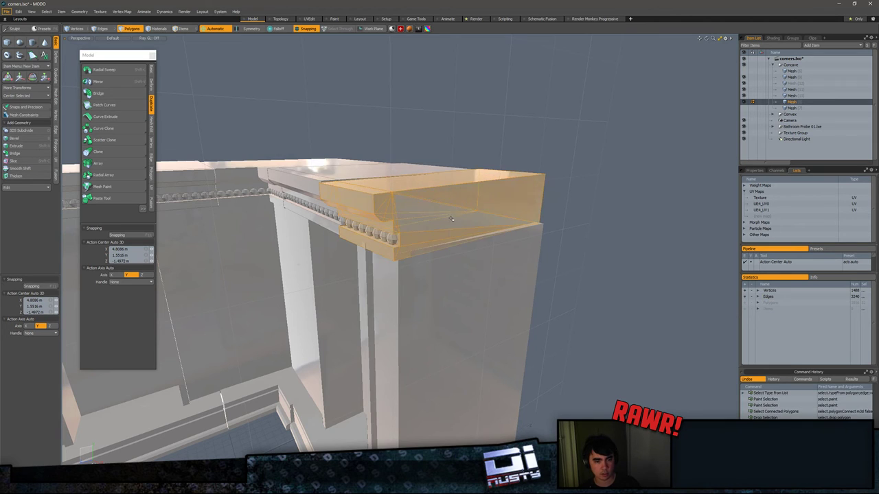
click(451, 217)
double_click(451, 217)
click(400, 212)
drag(400, 211, 389, 212)
click(384, 204)
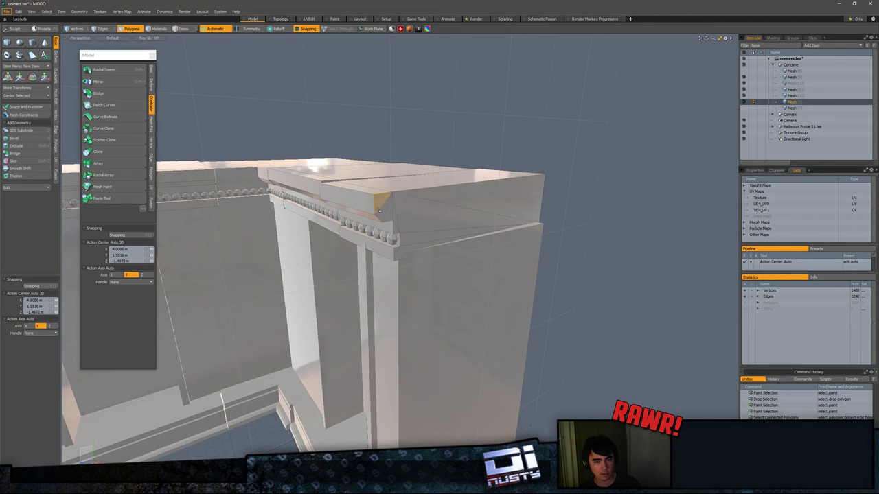
double_click(383, 204)
click(461, 178)
alt+drag(461, 177, 446, 190)
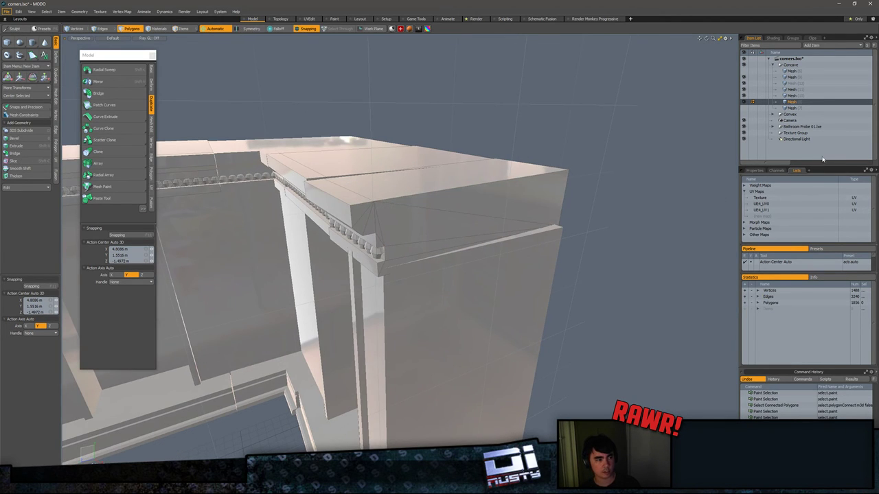
Step: Change the active snap types from vertex and edge to grid only
key(F11)
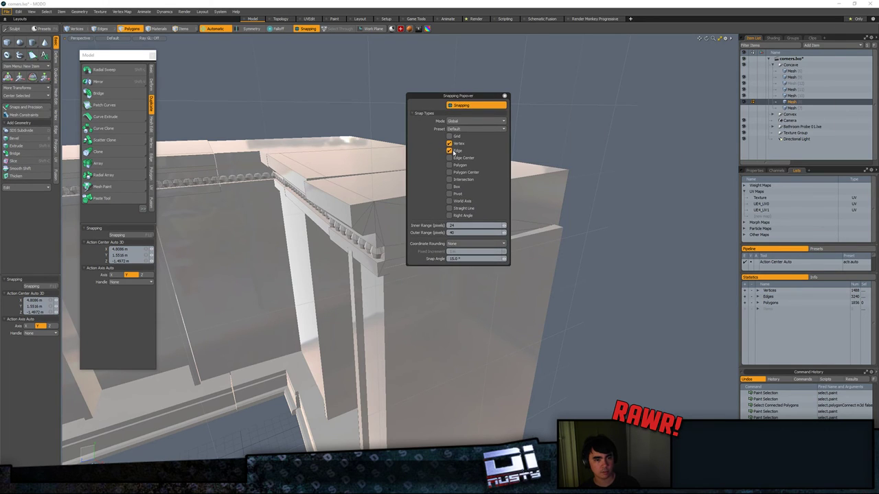
click(450, 144)
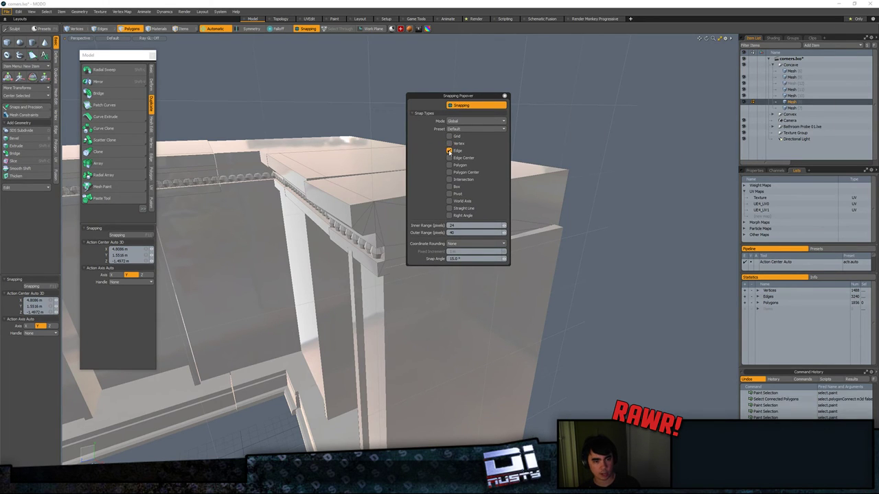
click(450, 164)
click(450, 136)
drag(446, 98, 878, 14)
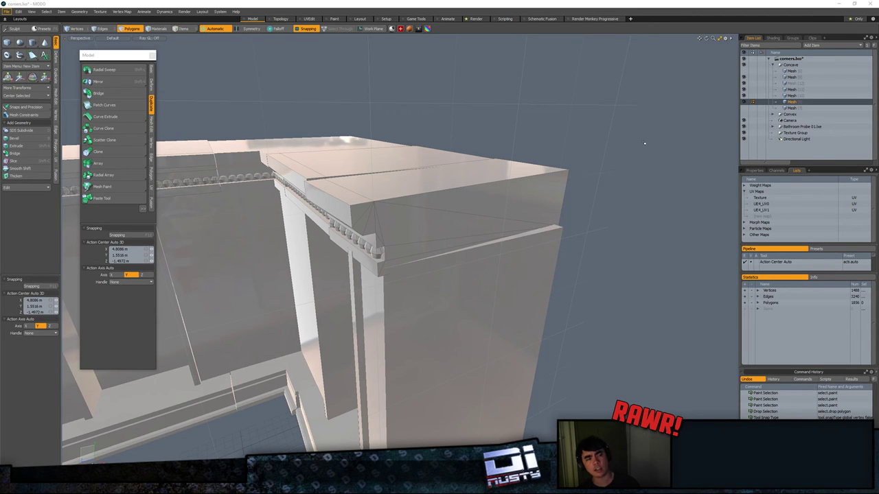
Step: Examine the separate cornice blocks along the wall's end and how their connected pieces meet
alt+drag(434, 235, 474, 207)
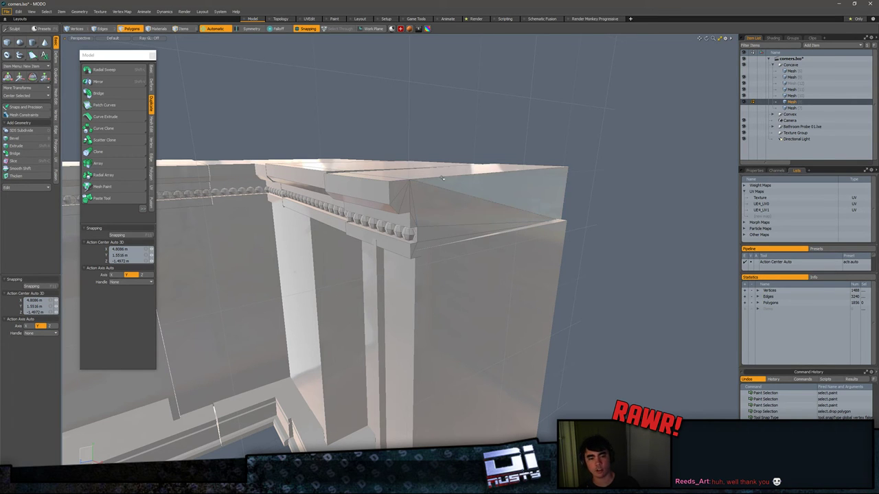
alt+drag(454, 187, 513, 201)
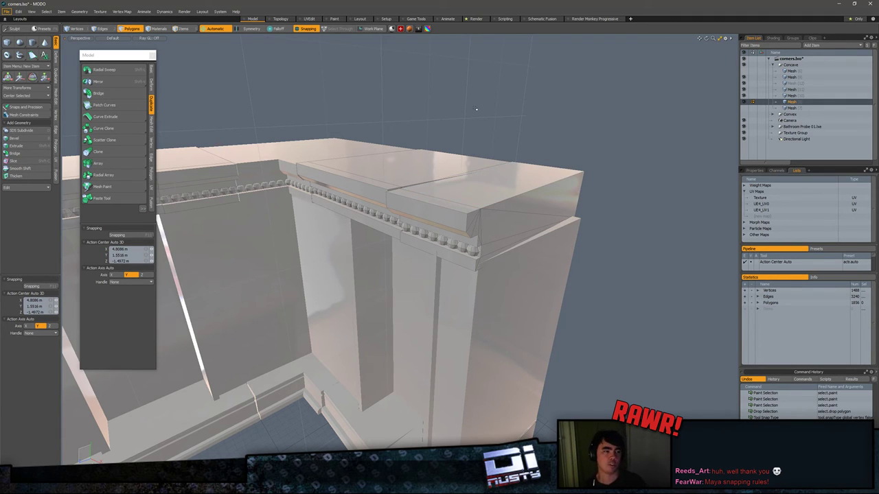
double_click(491, 186)
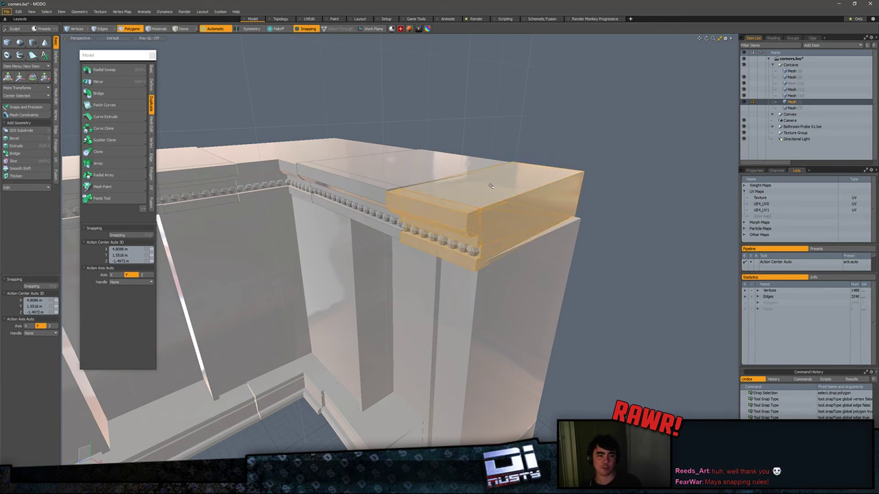
click(528, 148)
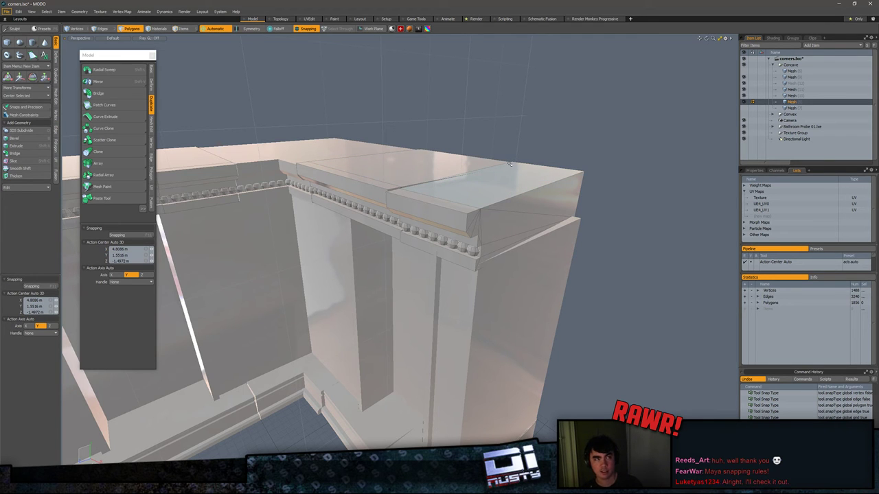
alt+drag(485, 214, 468, 196)
double_click(436, 182)
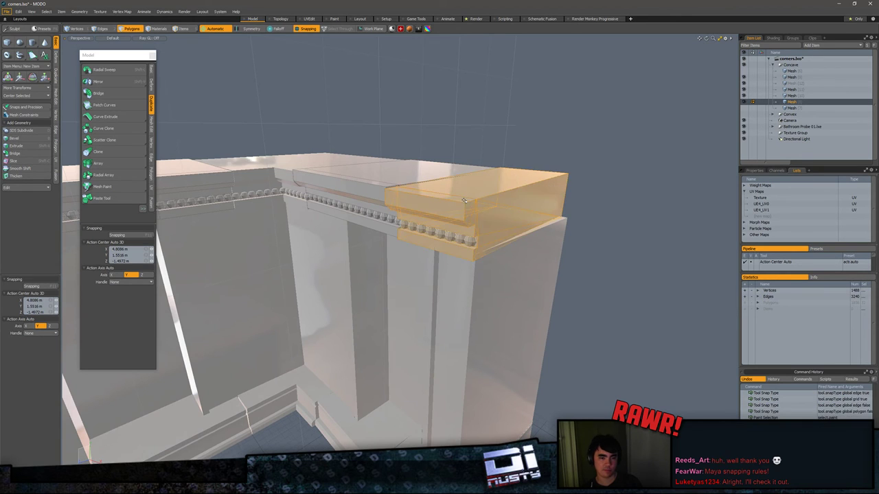
click(443, 144)
double_click(392, 195)
alt+drag(405, 199, 442, 184)
scroll(395, 219, down, 5)
scroll(395, 219, up, 4)
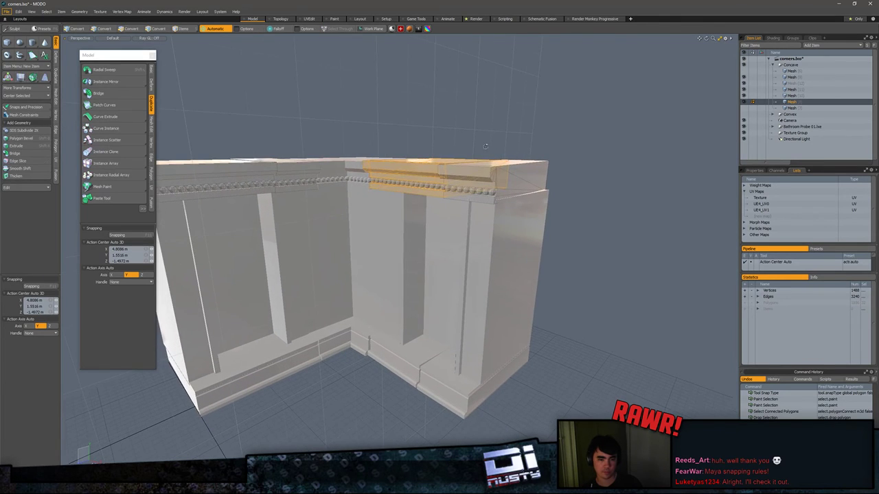
Step: Examine the two flat wall panels at the inner corner and the base trim below them
click(464, 141)
alt+drag(464, 141, 435, 208)
scroll(503, 151, down, 4)
scroll(383, 210, up, 3)
click(383, 210)
click(364, 203)
click(405, 201)
click(364, 202)
click(405, 200)
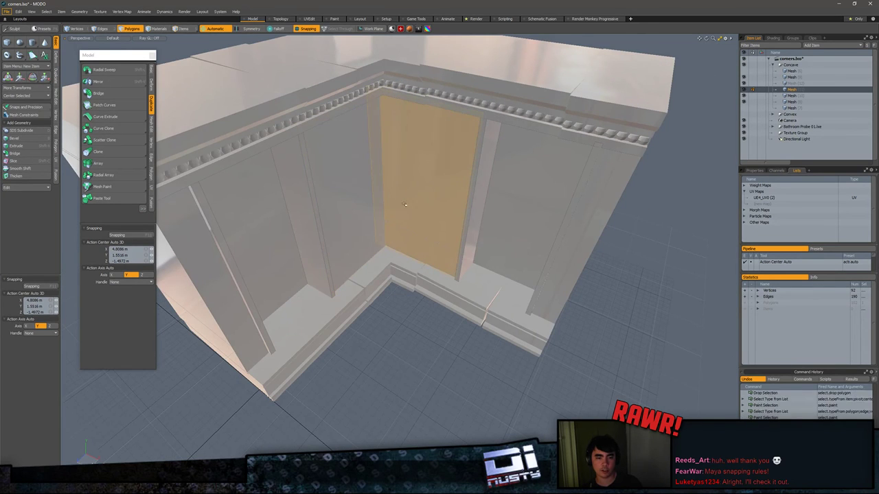
click(364, 200)
click(404, 201)
click(363, 199)
scroll(361, 199, up, 3)
mouse_move(361, 199)
alt+mouse_down()
mouse_move(384, 195)
mouse_move(403, 173)
mouse_move(370, 199)
mouse_move(376, 230)
alt+mouse_up()
click(378, 179)
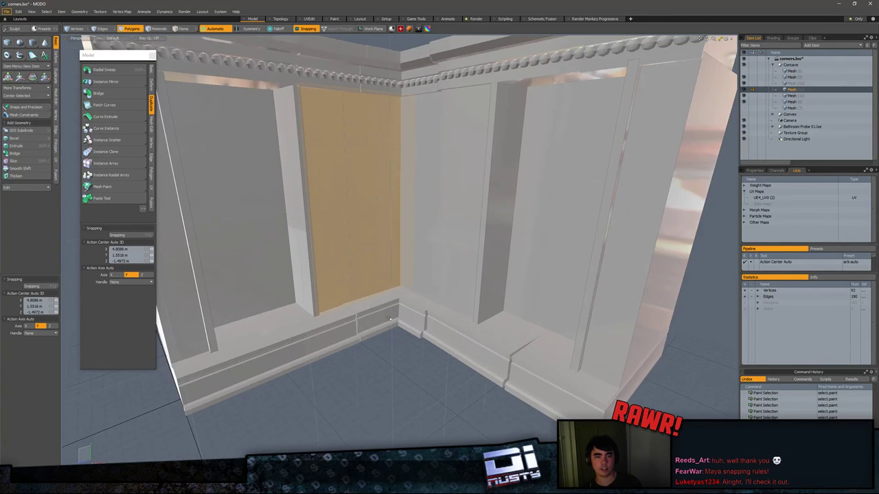
click(439, 336)
alt+drag(439, 337, 438, 319)
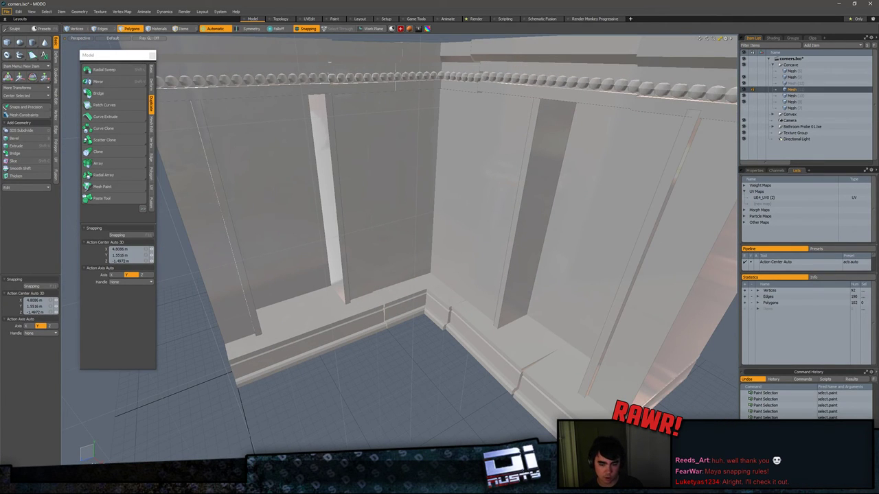
Step: Switch to the browser, examine the carved doorways in the temple concept painting at 500% zoom, and return to MODO
key(alt+Tab)
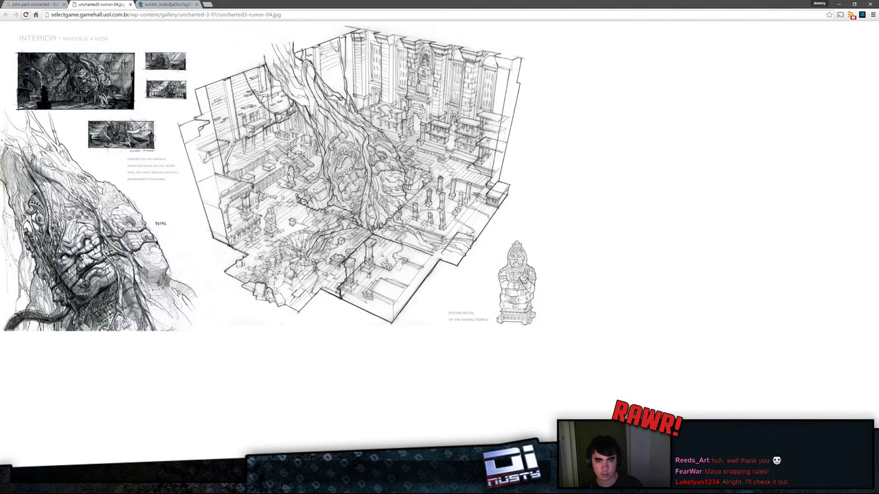
click(162, 4)
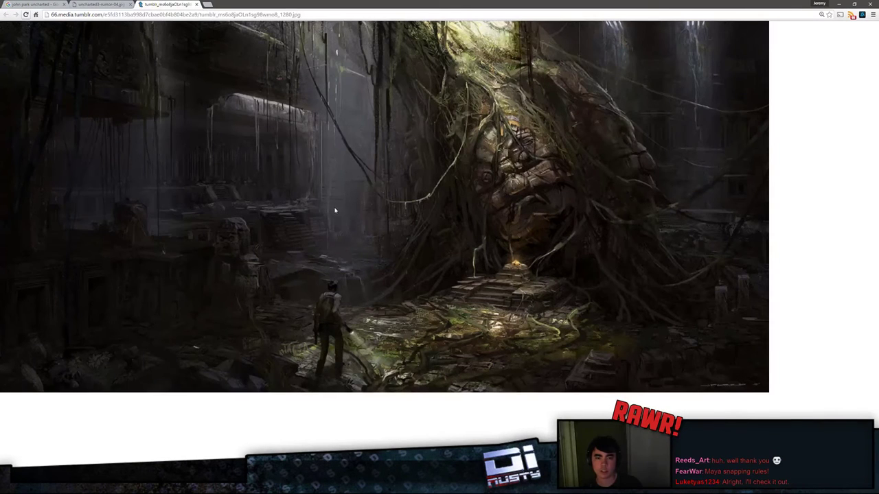
click(131, 296)
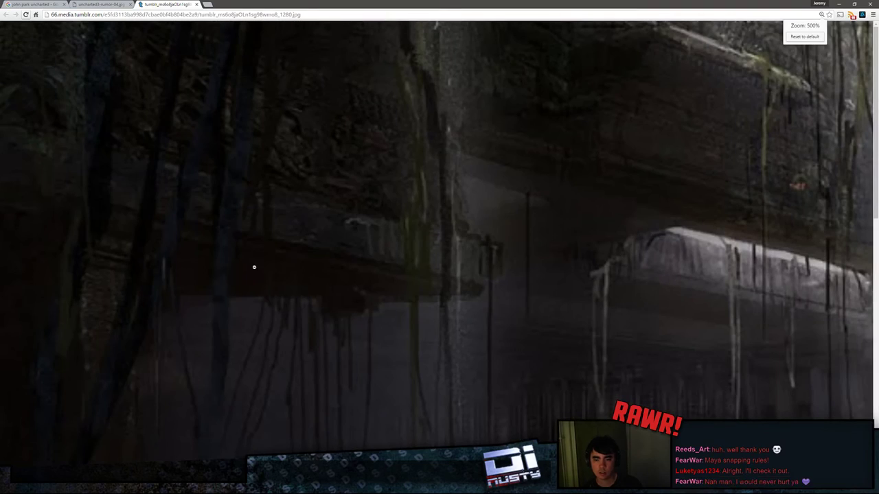
scroll(254, 265, down, 8)
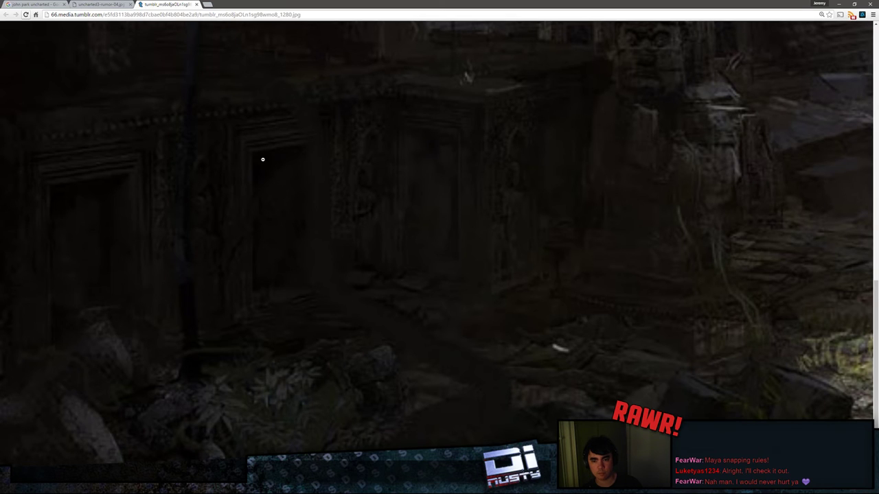
key(alt+Tab)
Step: Select the two flat wall panels meeting at the inner corner and copy them
alt+drag(374, 230, 345, 187)
alt+drag(388, 255, 395, 237)
click(391, 196)
shift+click(425, 187)
mouse_move(424, 187)
alt+mouse_down()
mouse_move(439, 195)
mouse_move(422, 191)
alt+mouse_up()
key(ctrl+c)
key(ctrl+v)
key(w)
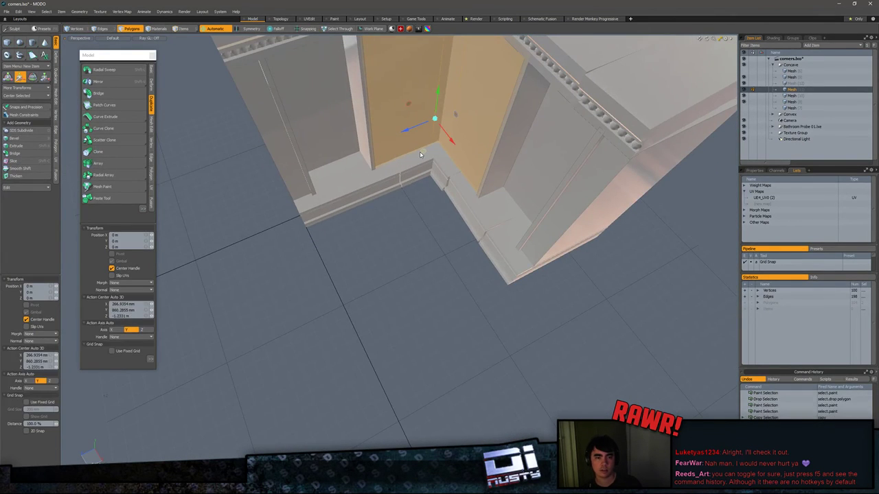
drag(422, 154, 372, 408)
key(ctrl+z)
key(ctrl+z)
key(ctrl+z)
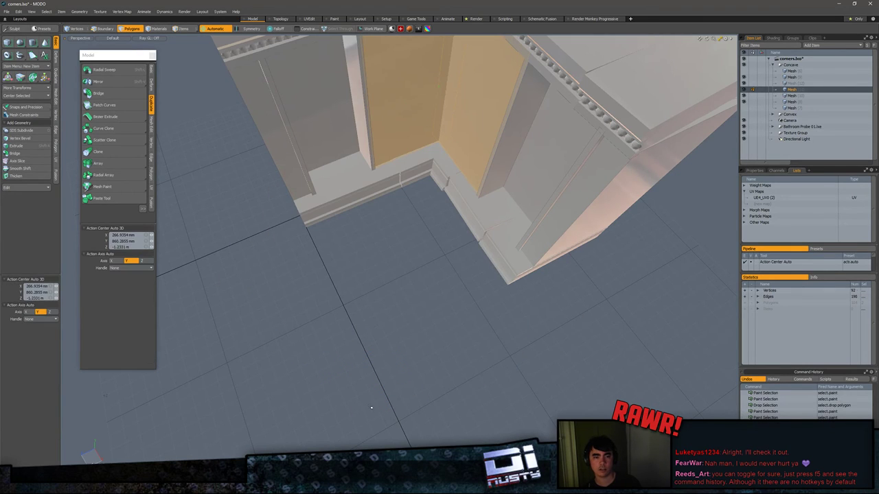
key(ctrl+z)
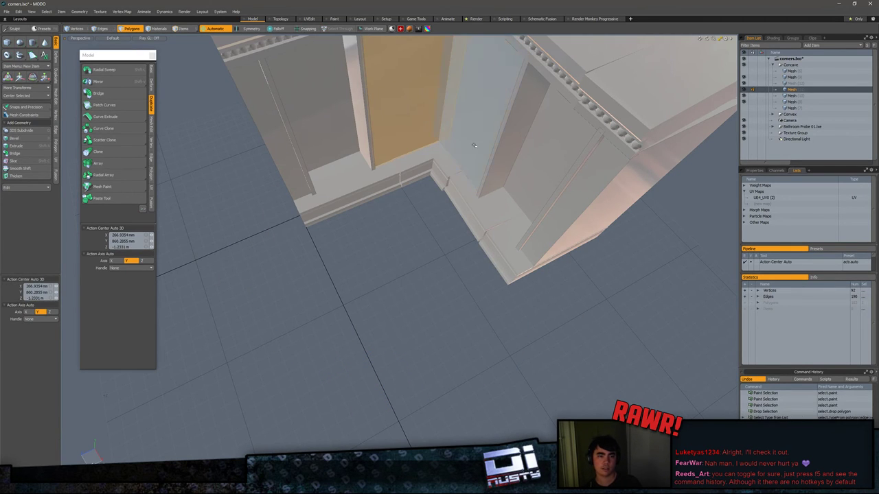
Step: Paste the two copied panels into a new mesh item and move them out onto the open floor before the corner
click(478, 142)
key(n)
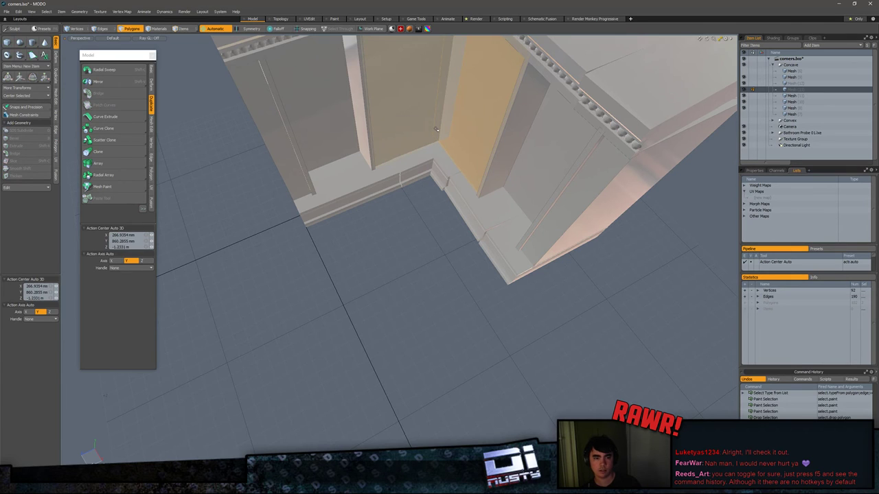
key(ctrl+v)
key(w)
drag(424, 154, 299, 409)
Step: Select the overhanging vertical edge of one pasted panel and move it about 61 mm along Z with grid snapping on
alt+drag(302, 405, 425, 284)
key(2)
click(443, 230)
key(w)
key(x)
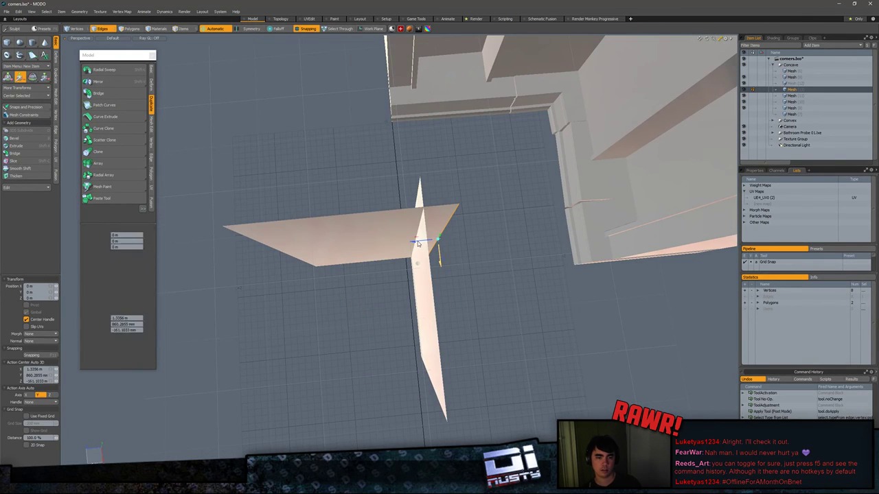
drag(441, 237, 426, 228)
alt+drag(423, 261, 439, 229)
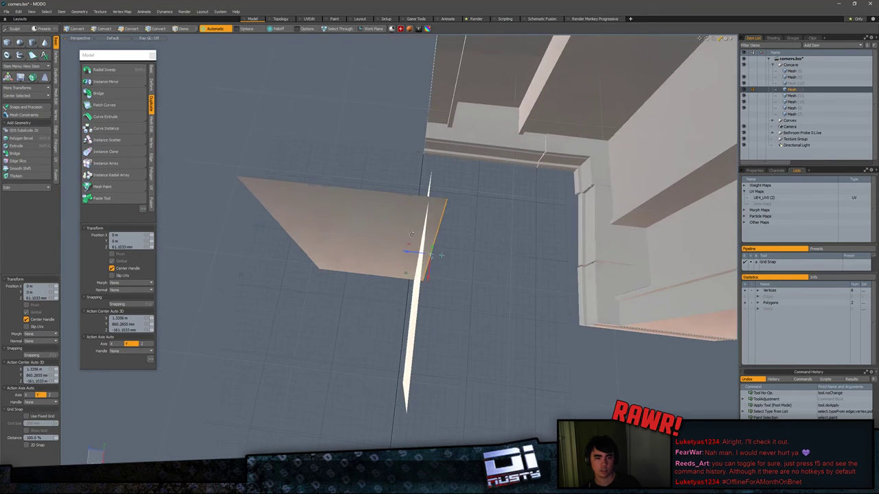
Step: Undo the edge move, replace grid snapping with geometry snapping, and snap the edge in line with the crossing panel
key(F11)
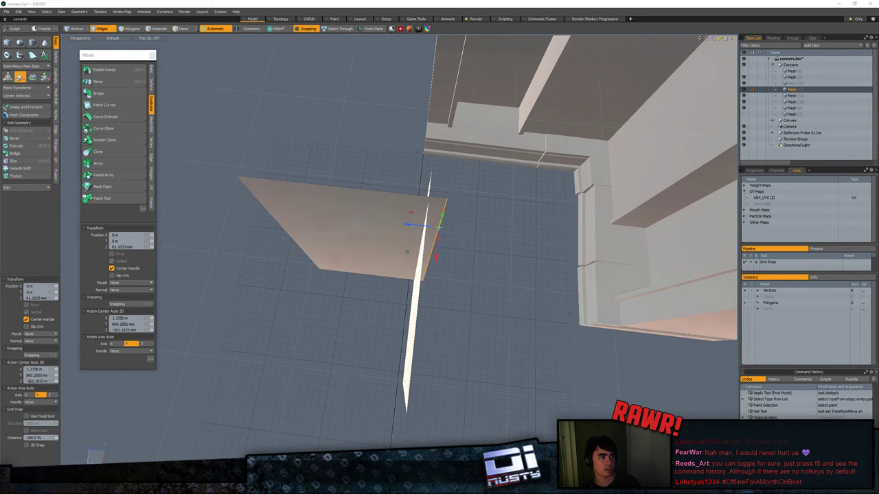
key(ctrl+z)
alt+drag(440, 229, 458, 224)
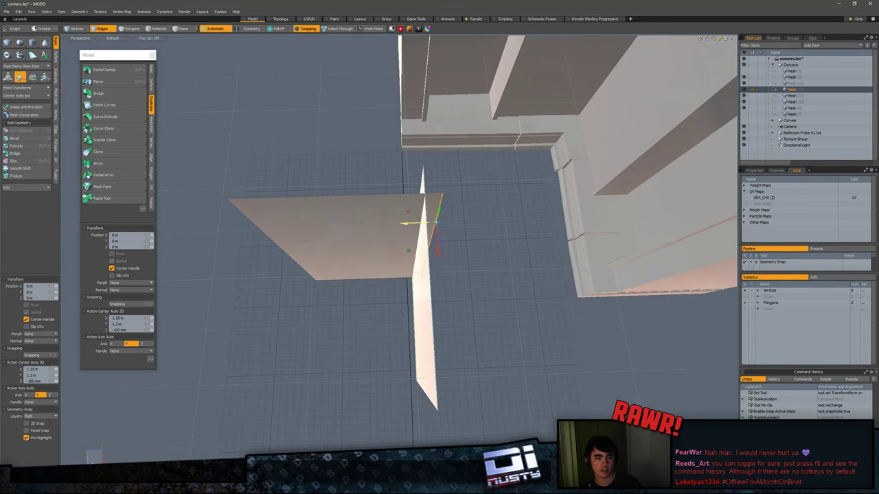
drag(405, 224, 482, 203)
Step: Snap the other panel's overhanging vertical edge back to the first panel so that both meet at a corner
key(space)
key(2)
key(w)
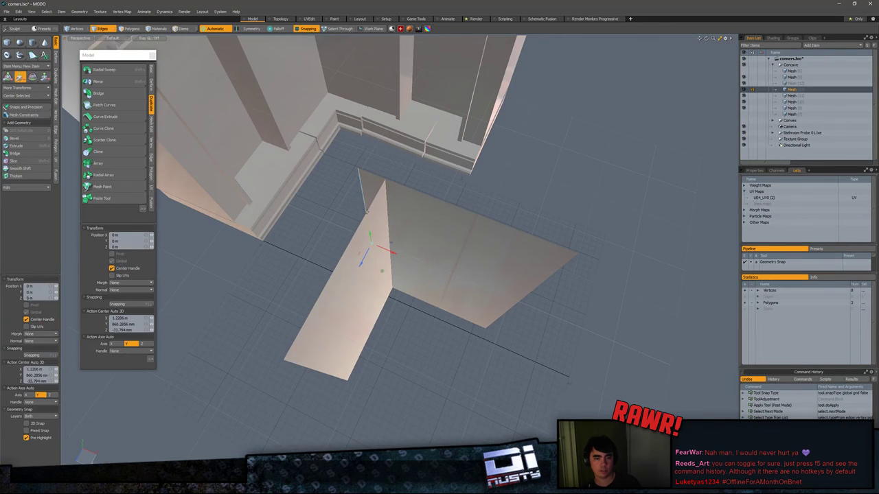
drag(386, 248, 389, 240)
key(space)
key(1)
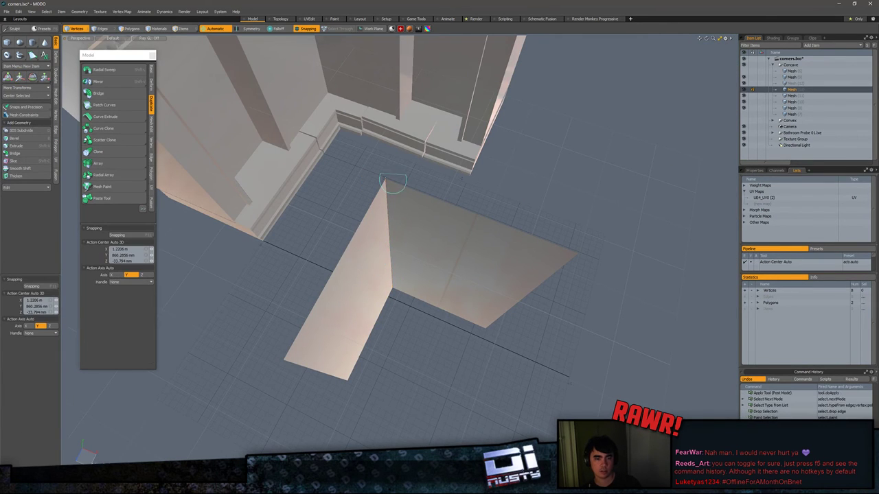
Step: Merge the overlapping vertices along the two panels' shared corner using the Merge Tool with a 1 mm distance
click(386, 180)
shift+click(392, 287)
key(F2)
key(F2)
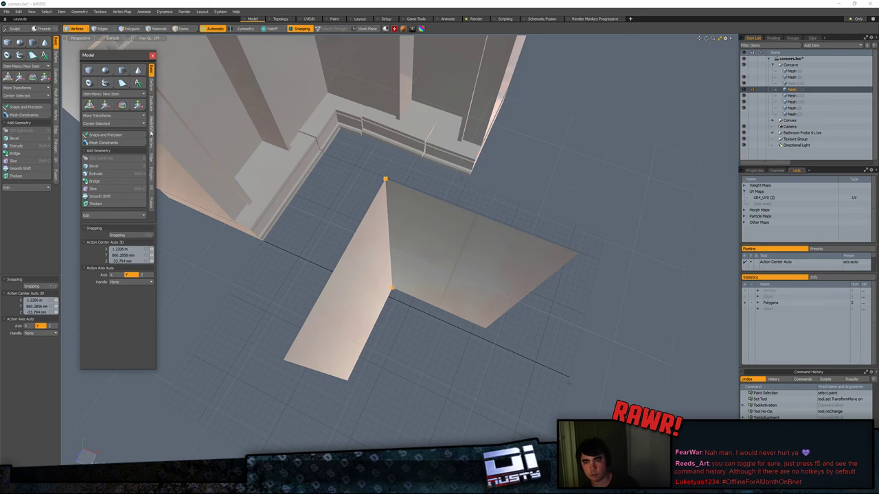
click(151, 144)
click(123, 117)
click(122, 105)
click(334, 240)
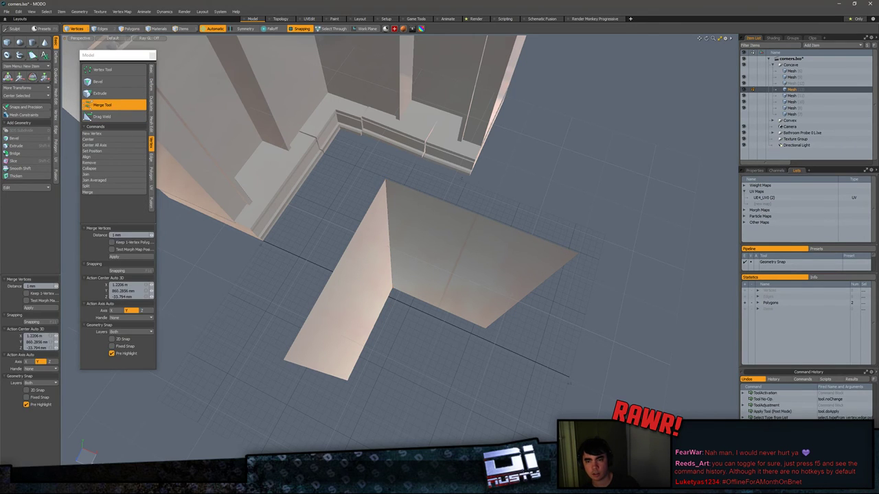
key(space)
alt+drag(335, 240, 295, 171)
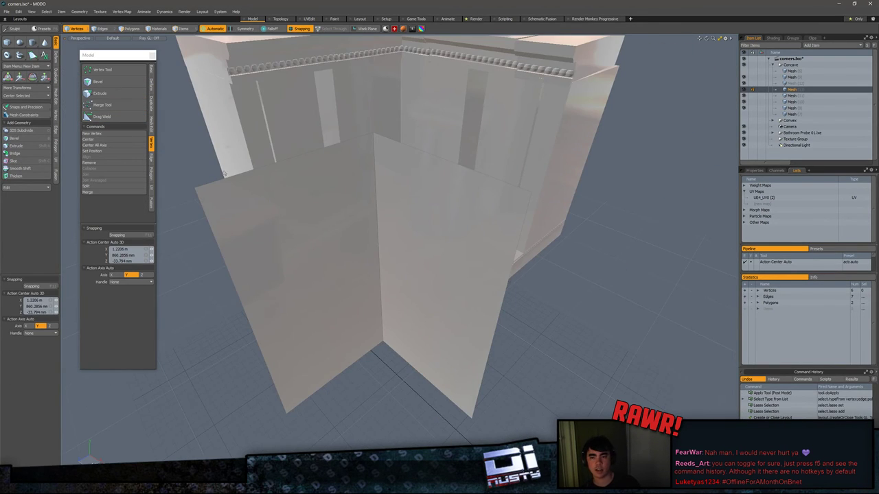
Step: Assign the shortcut Ctrl+Shift+M to the Merge Tool and dismiss the floating tool palette
drag(130, 56, 112, 62)
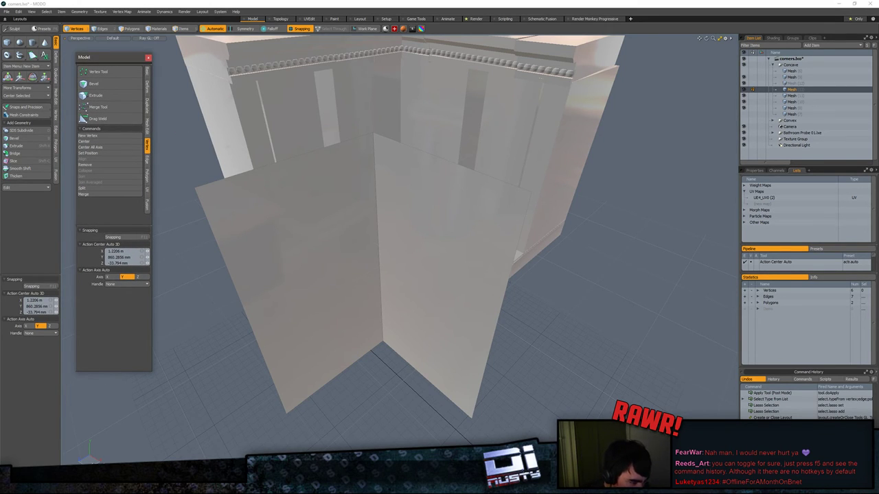
click(605, 204)
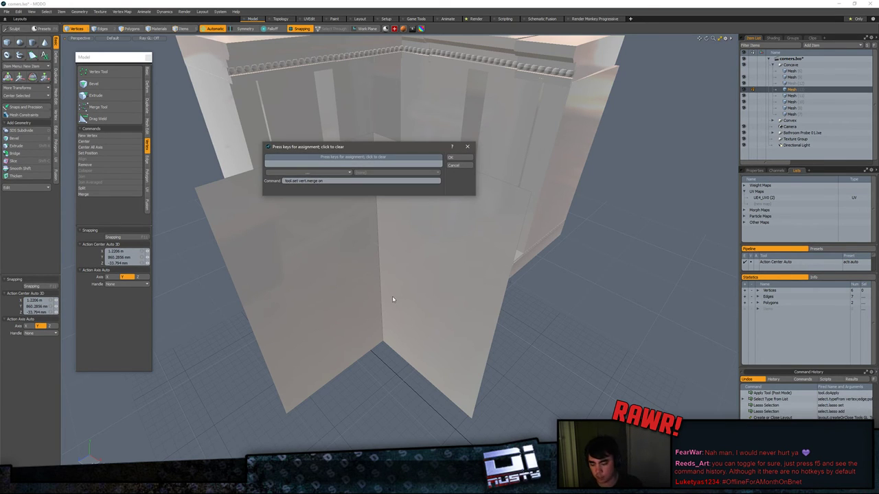
key(ctrl+shift+m)
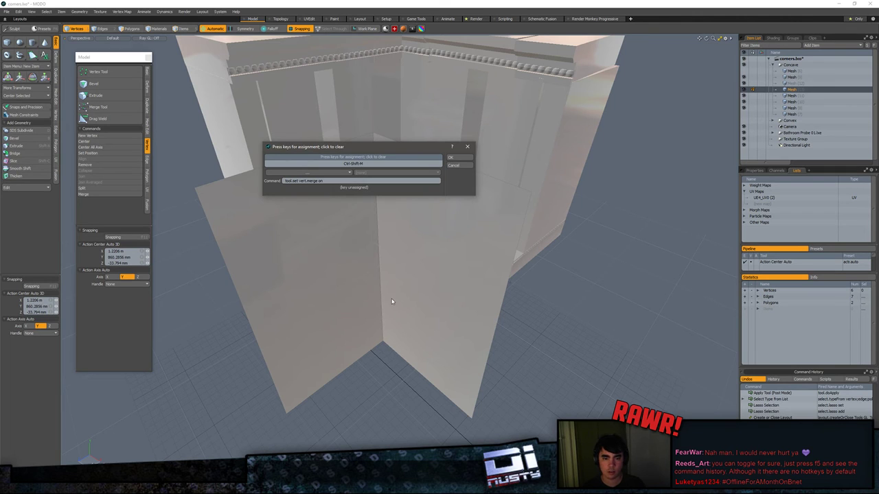
click(451, 158)
alt+drag(453, 162, 559, 336)
click(149, 57)
Step: Detach one panel from the shared corner by cutting and pasting it, and move it away onto the open floor
alt+drag(337, 185, 347, 124)
key(3)
click(418, 235)
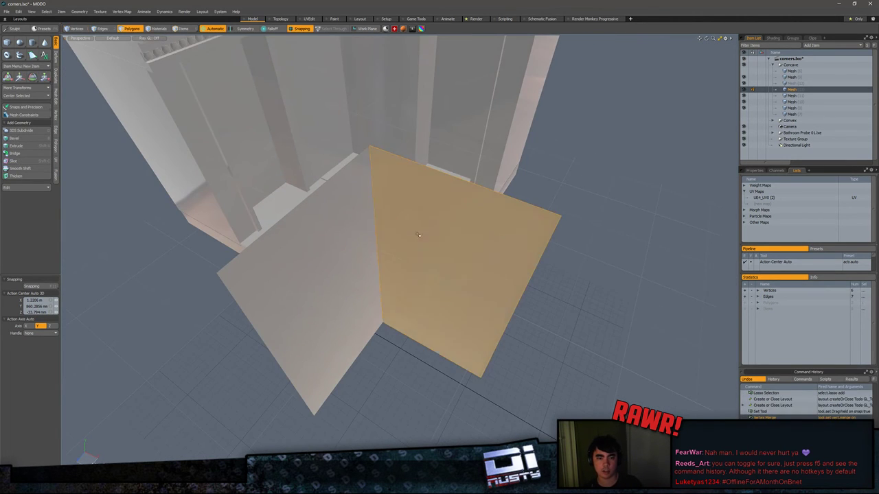
alt+drag(419, 235, 415, 225)
key(ctrl+x)
key(ctrl+v)
key(w)
click(446, 255)
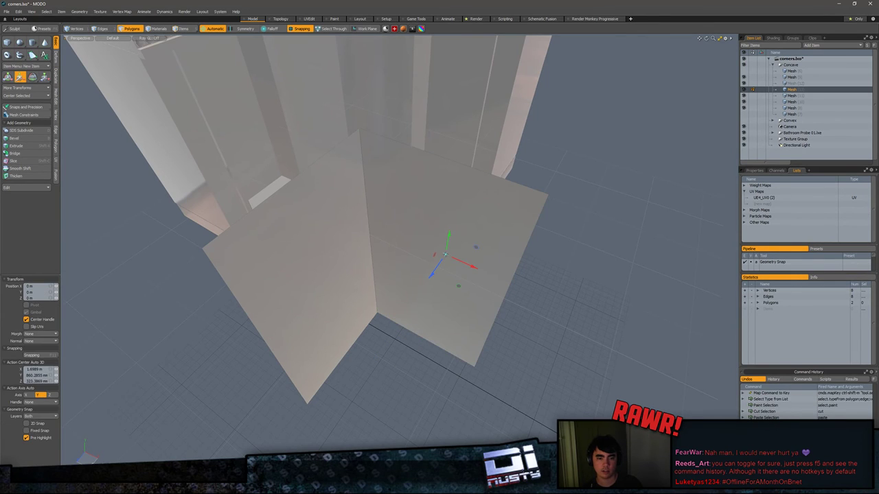
key(q)
click(425, 250)
key(w)
drag(432, 278, 624, 356)
Step: Move the detached panel freely with snapping off, and with snapping back on, snap its bottom corner to the other panel's corner
key(q)
key(1)
key(3)
key(w)
key(x)
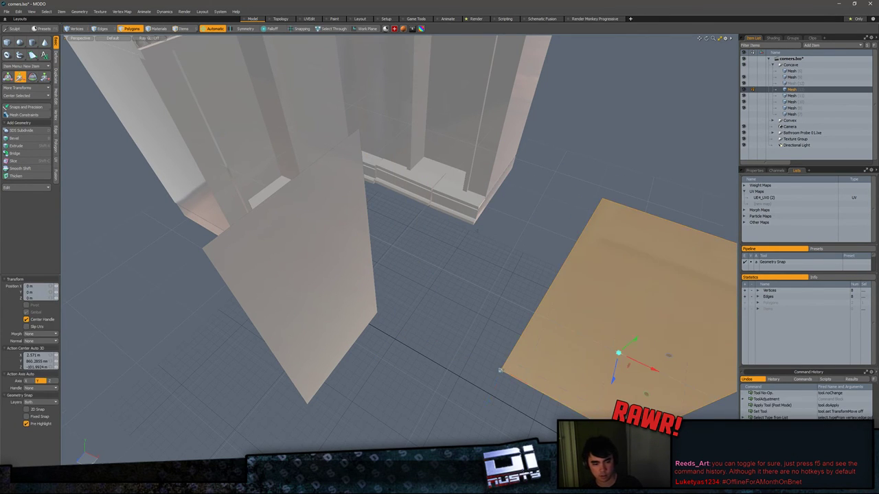
drag(500, 371, 501, 264)
key(x)
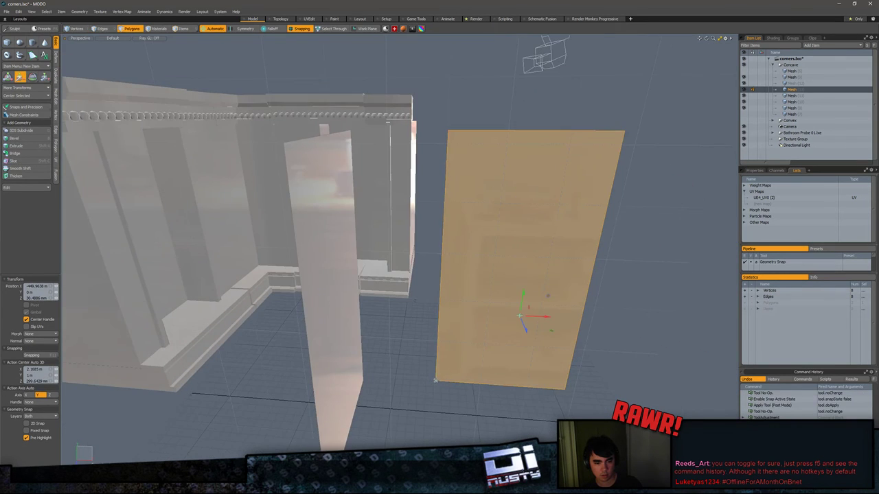
drag(436, 380, 323, 406)
key(q)
Step: Convert the selection of both panels to vertices, merge the overlapping ones at the corner, and select the joined panels
click(359, 325)
shift+click(448, 360)
key(alt+1)
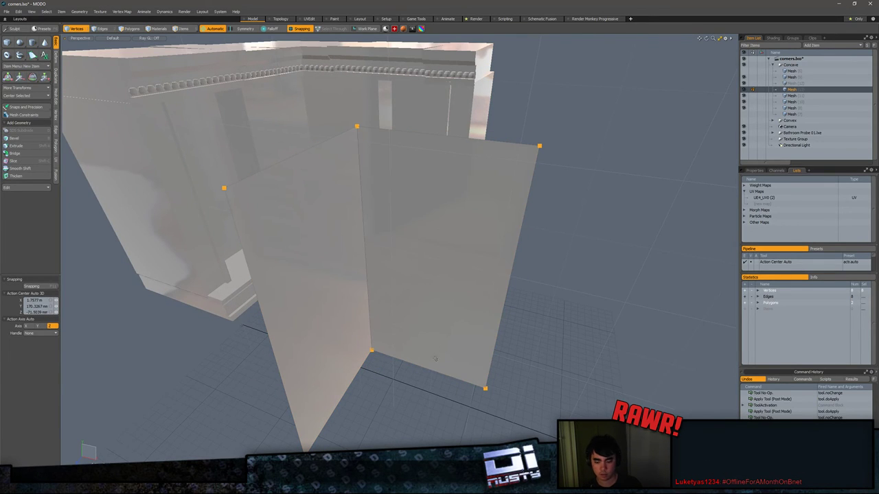
key(m)
key(q)
key(3)
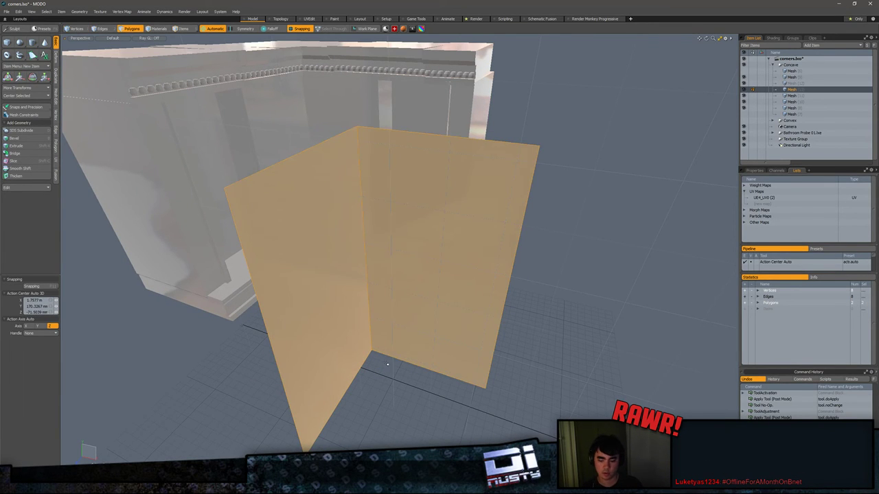
key(1)
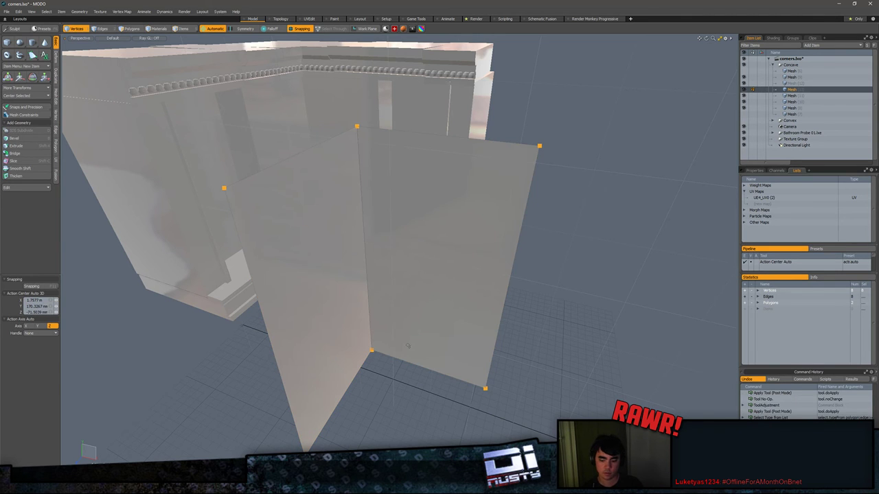
key(m)
key(q)
key(3)
alt+drag(416, 344, 362, 390)
double_click(420, 350)
scroll(420, 350, down, 3)
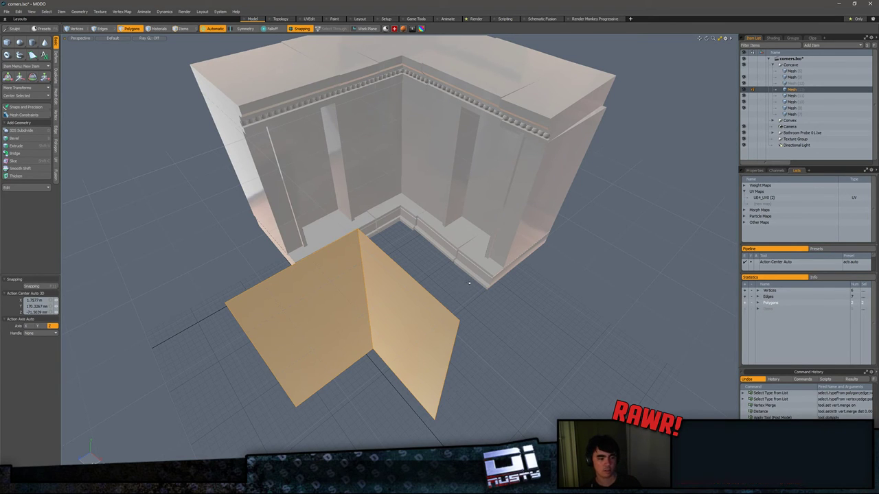
Step: Select both joined panels and inset them together repeatedly with Polygon Bevel, forming a series of concentric frame bands
alt+drag(482, 267, 473, 295)
click(468, 294)
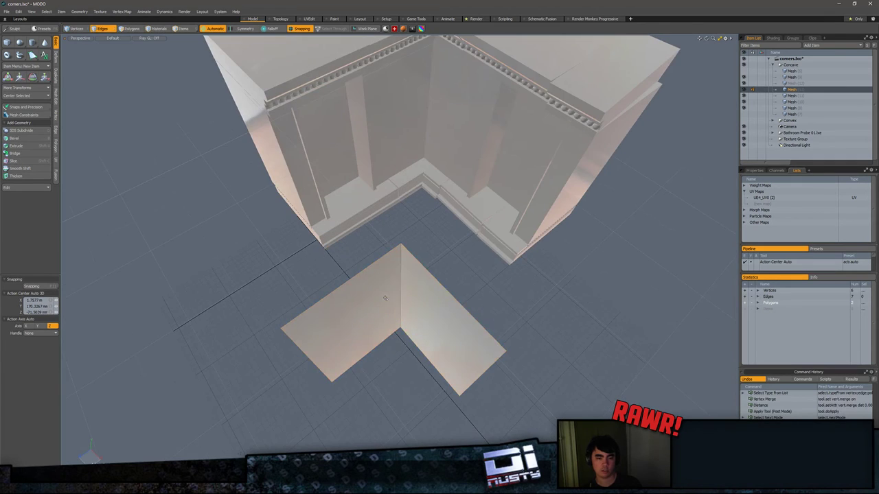
alt+drag(386, 302, 429, 301)
double_click(407, 281)
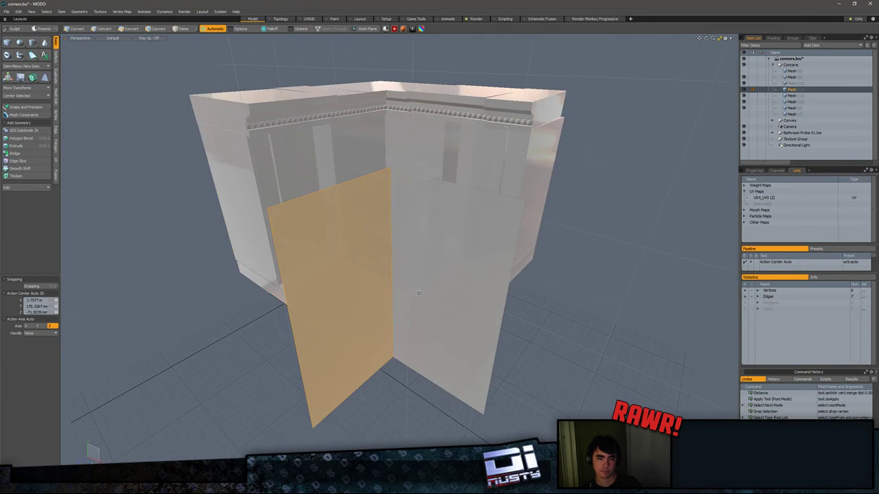
key(b)
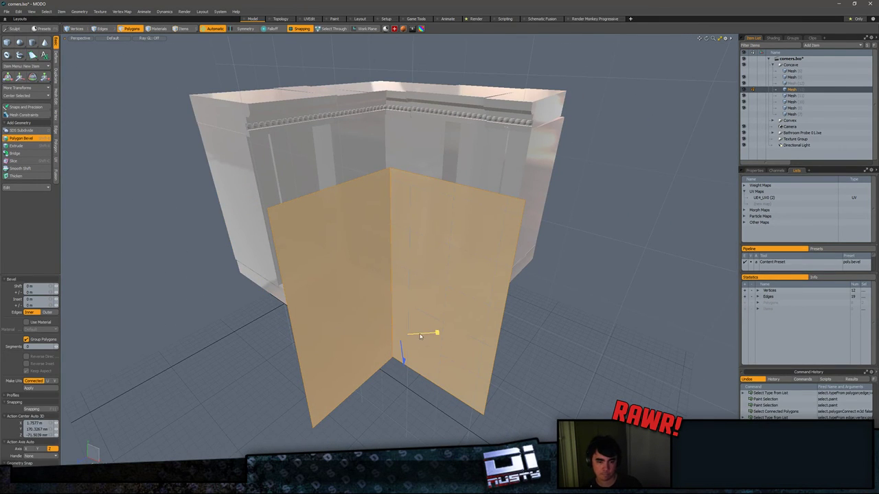
drag(420, 336, 412, 302)
shift+click(412, 303)
drag(416, 308, 424, 302)
shift+click(420, 309)
shift+click(433, 278)
shift+click(445, 272)
shift+click(481, 261)
shift+click(449, 268)
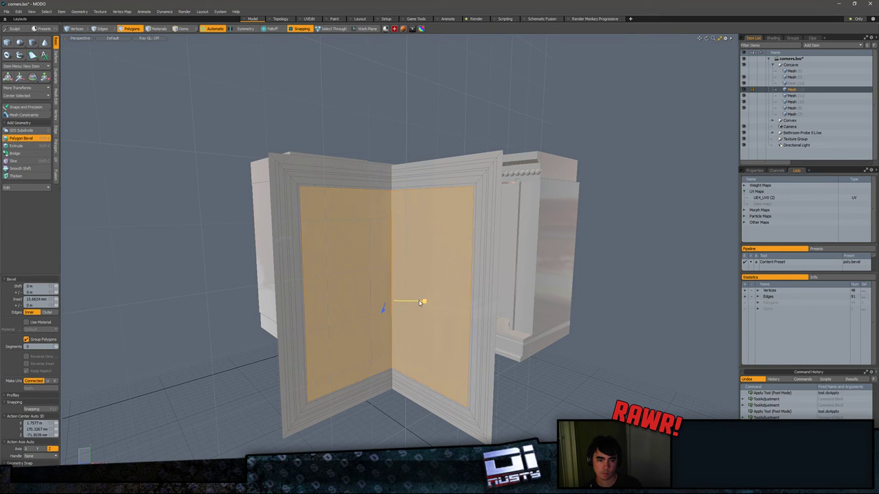
shift+click(442, 263)
alt+drag(442, 263, 418, 328)
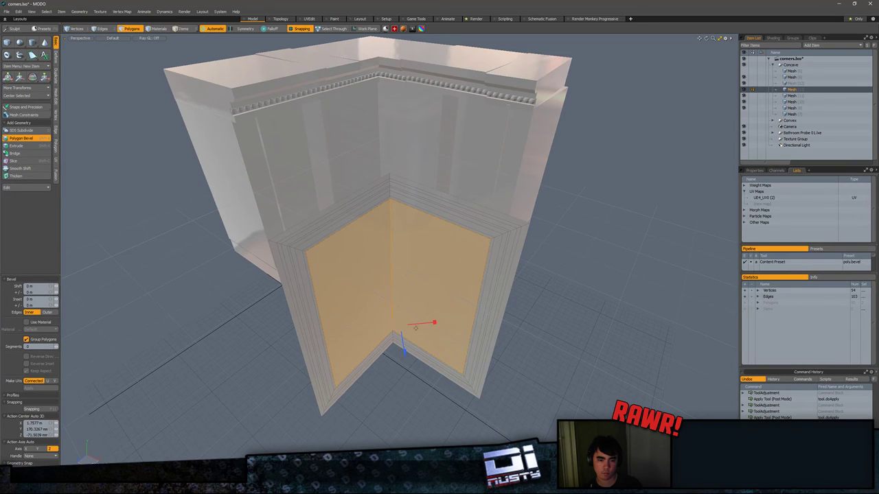
drag(421, 323, 422, 323)
Step: Add another bevel to the inner faces, shift them backward to recess them behind the frame, and clear the selection
shift+click(428, 277)
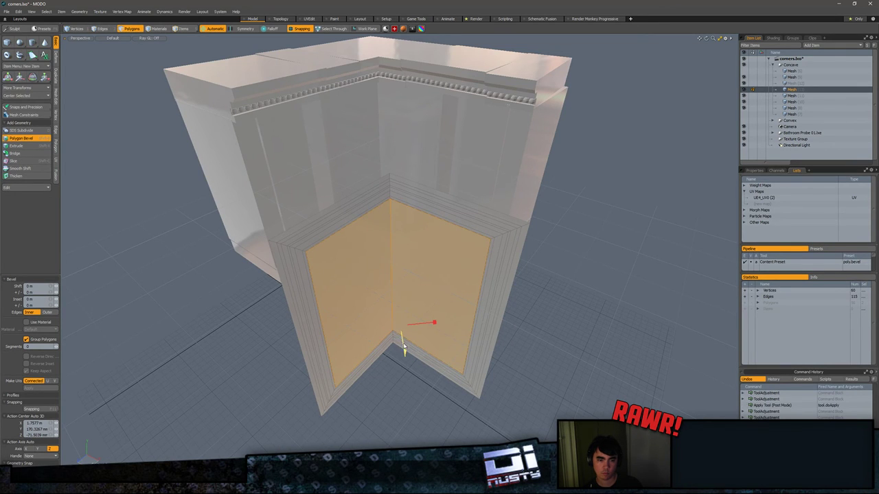
drag(405, 353, 403, 342)
key(space)
click(591, 320)
Step: Select three alternating concentric bands of the frame, including both their vertical and horizontal strips, as full loops
alt+drag(590, 320, 375, 313)
scroll(369, 223, up, 5)
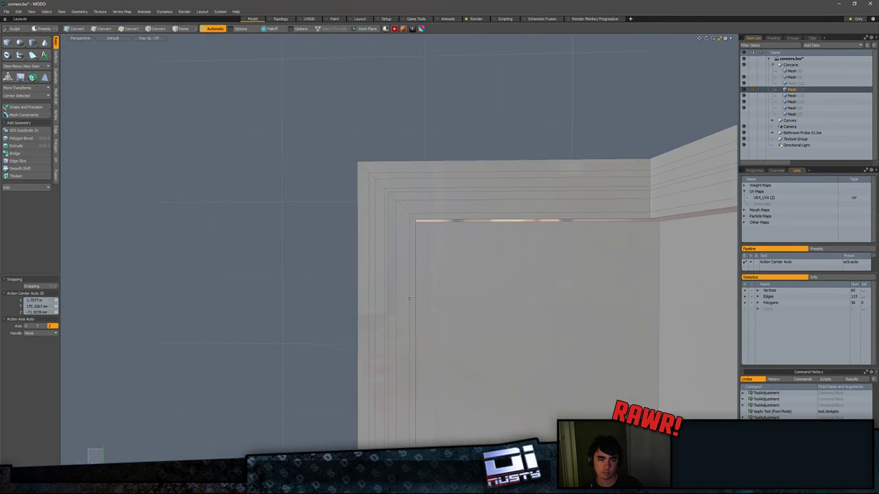
alt+drag(373, 226, 403, 154)
click(399, 144)
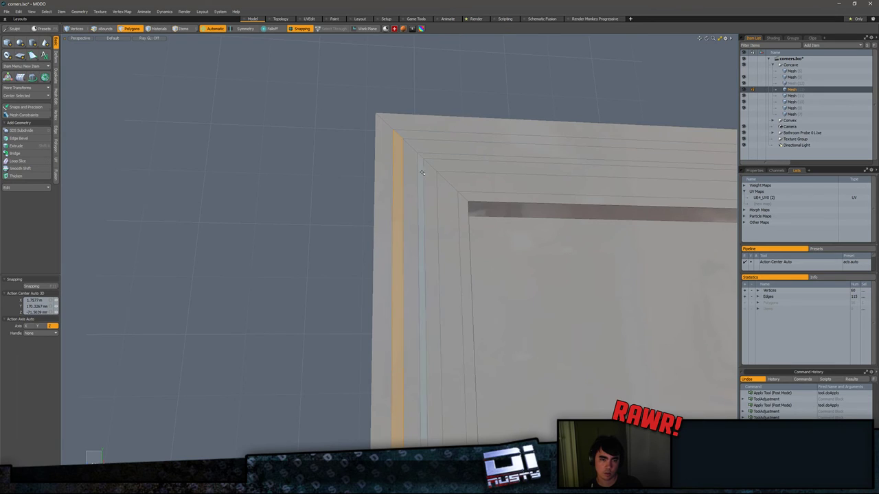
shift+click(422, 172)
click(419, 158)
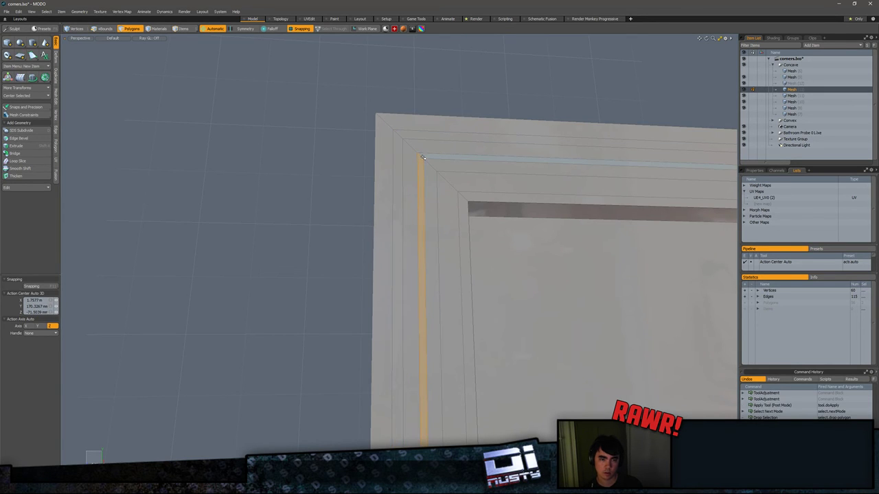
shift+click(425, 158)
shift+click(398, 142)
shift+click(405, 136)
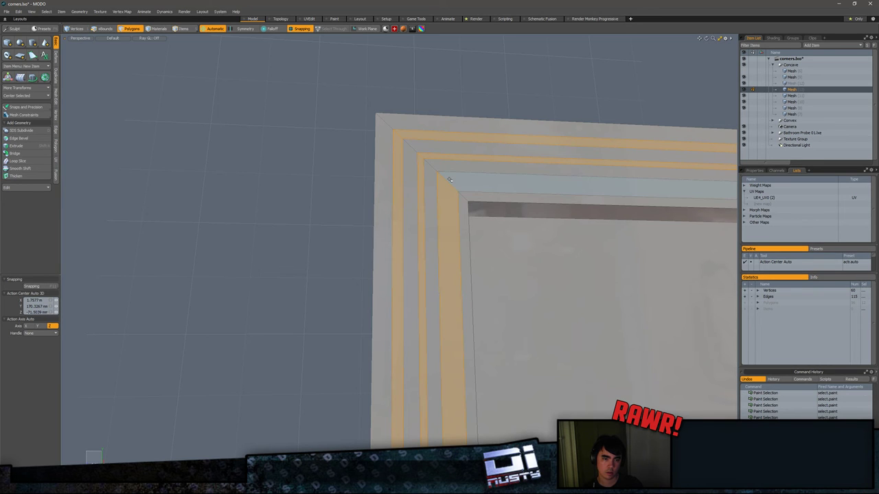
shift+click(450, 180)
Step: Bevel the selected frame bands with a shift of about -21.8 mm and an inset of about 3.5 mm
alt+drag(498, 225, 432, 318)
key(b)
click(367, 218)
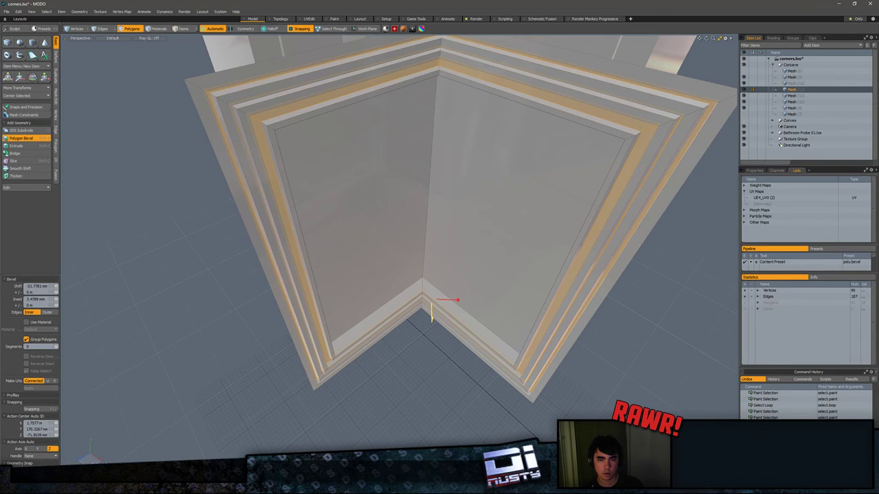
key(Escape)
Step: Select the two plain wall panels at the inner corner of the original corner mesh and delete them
alt+drag(439, 385, 364, 302)
alt+drag(309, 165, 417, 246)
key(5)
click(350, 165)
key(3)
click(385, 155)
shift+click(359, 160)
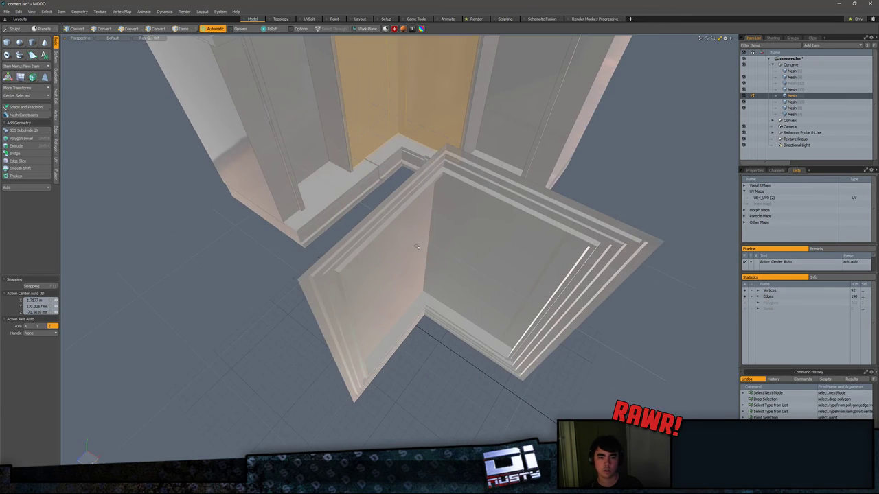
key(Delete)
Step: Select the whole framed panel mesh and, with snapping off, move it roughly into the opening at the wall's inner corner
key(5)
click(406, 240)
key(3)
click(408, 240)
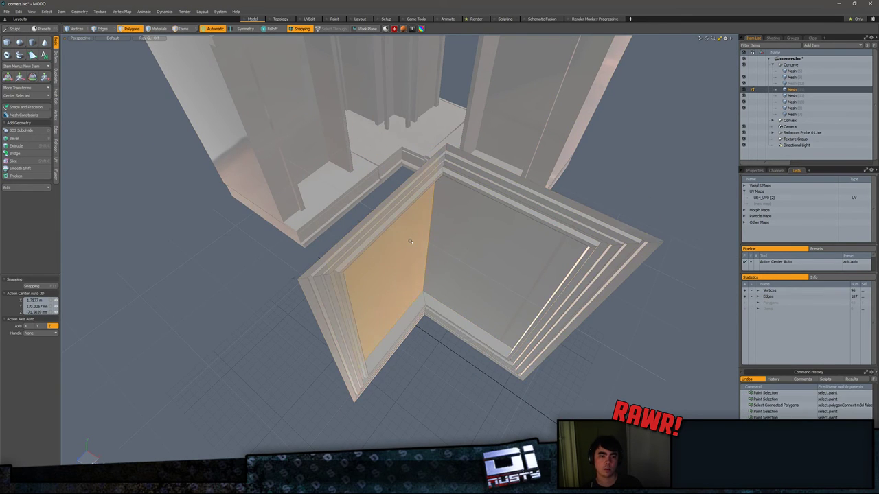
key(bracketright)
key(w)
key(x)
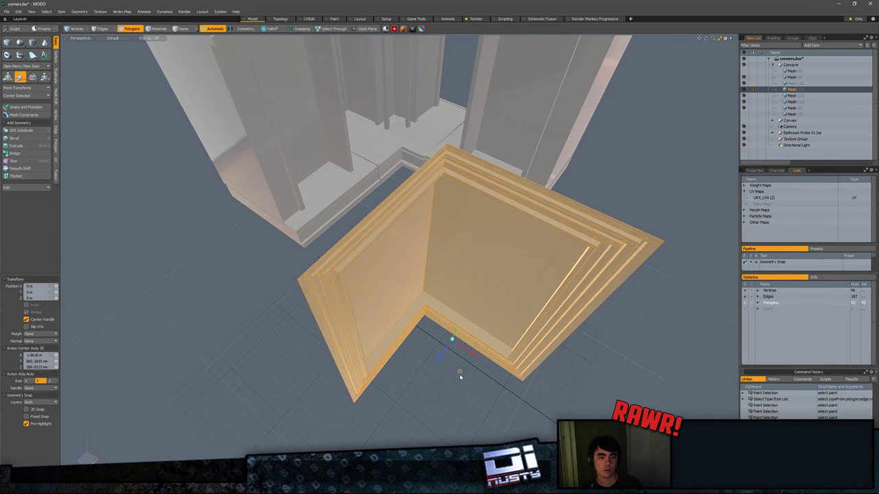
drag(460, 373, 405, 95)
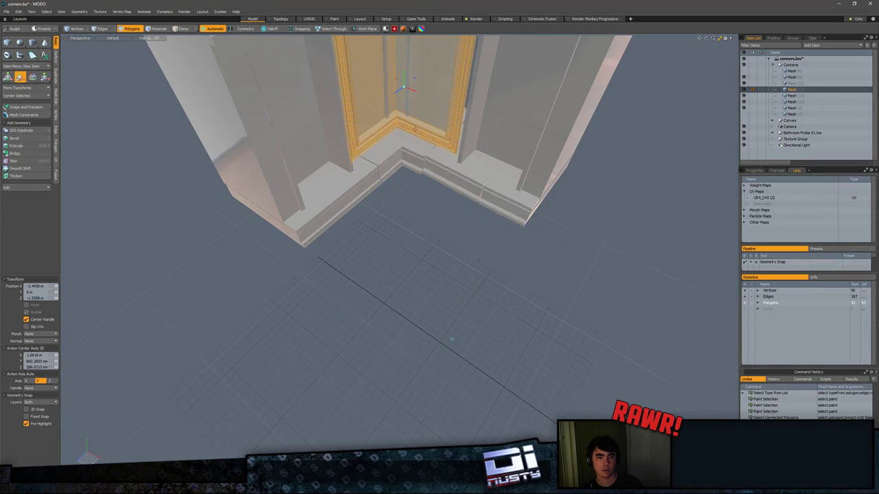
Step: Turn snapping back on and snap the framed panel's lower outer corner into place in the wall opening
key(shift+a)
alt+drag(460, 268, 437, 342)
key(x)
click(365, 290)
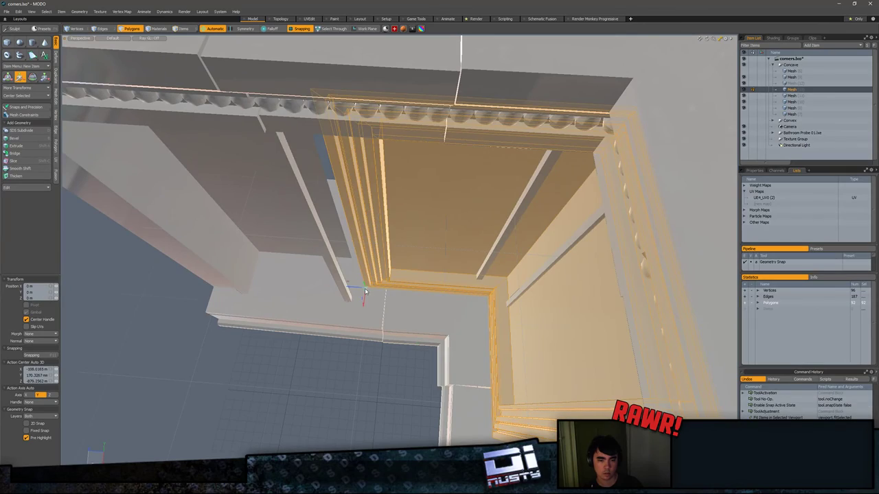
drag(365, 290, 350, 223)
key(q)
click(418, 291)
alt+drag(350, 224, 425, 221)
click(406, 141)
alt+drag(425, 221, 365, 271)
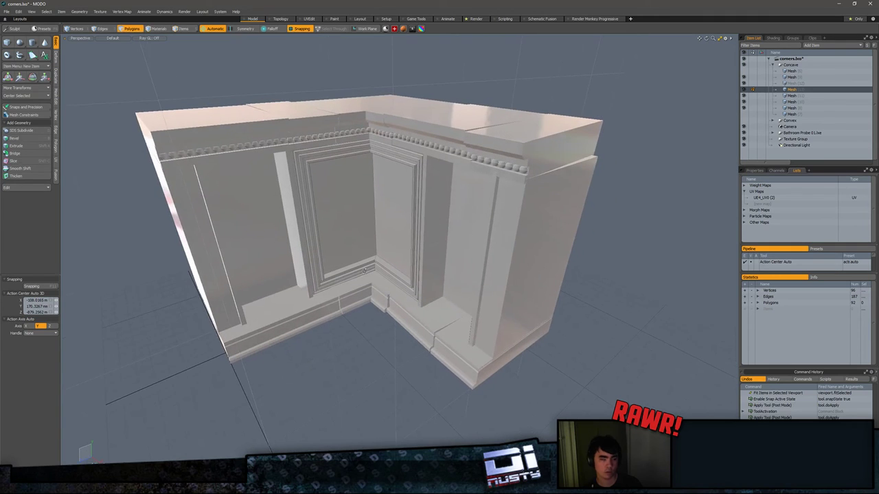
Step: Set the viewport's Ray GL preview to Full to render the assembled corner
click(148, 37)
click(154, 51)
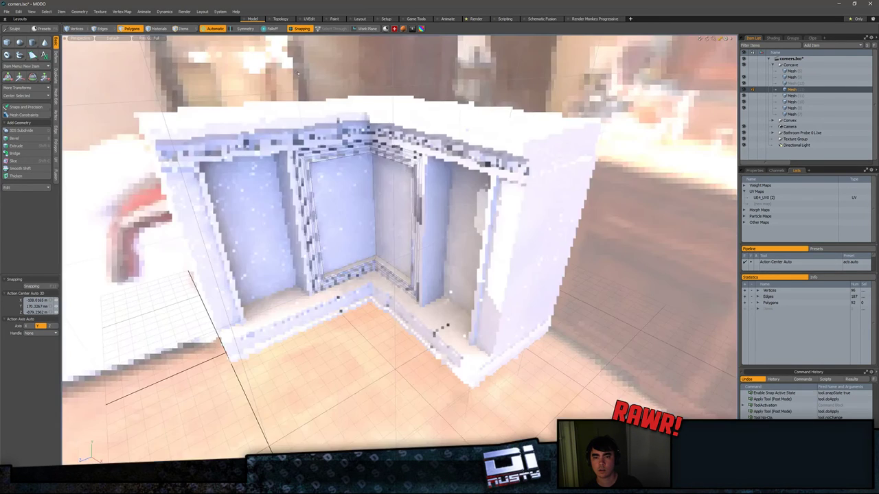
key(ctrl+3)
click(436, 120)
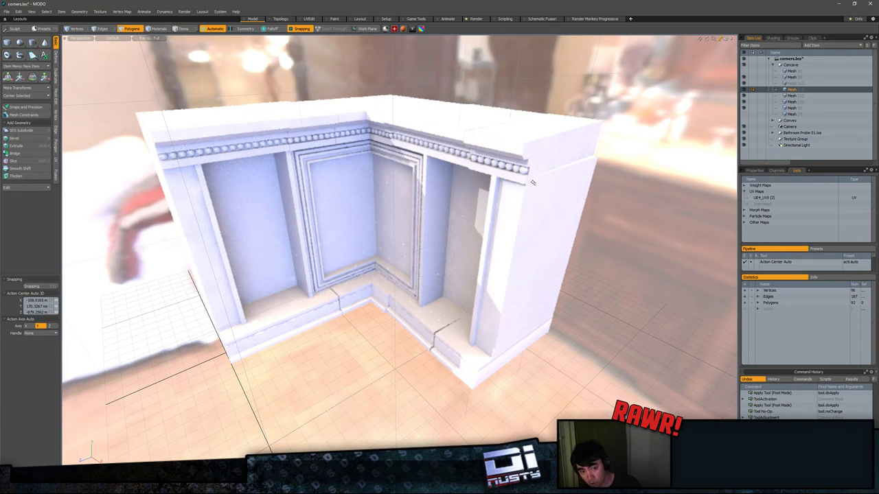
Step: Try to push the two inner faces of the framed corner panel outward with the Push tool
double_click(353, 221)
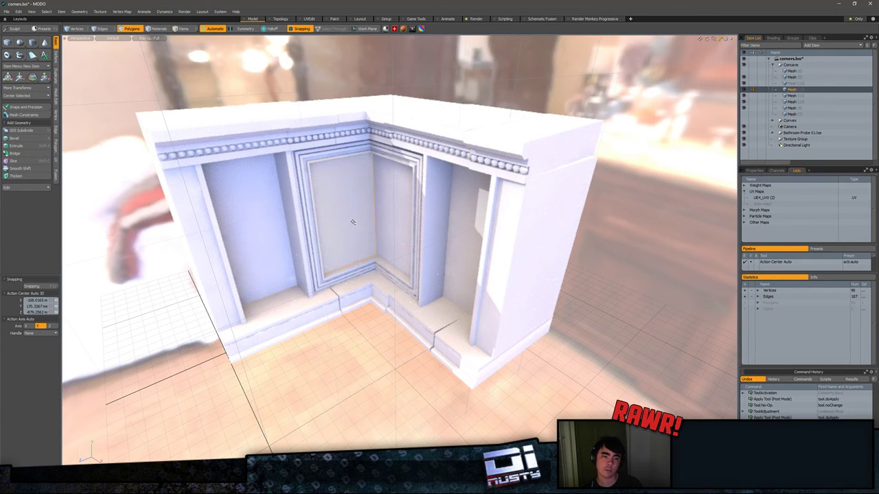
shift+click(399, 237)
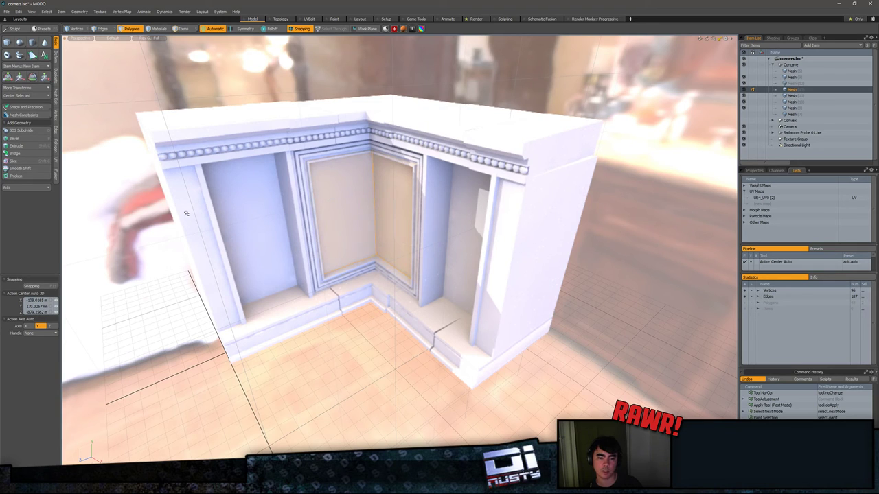
click(57, 83)
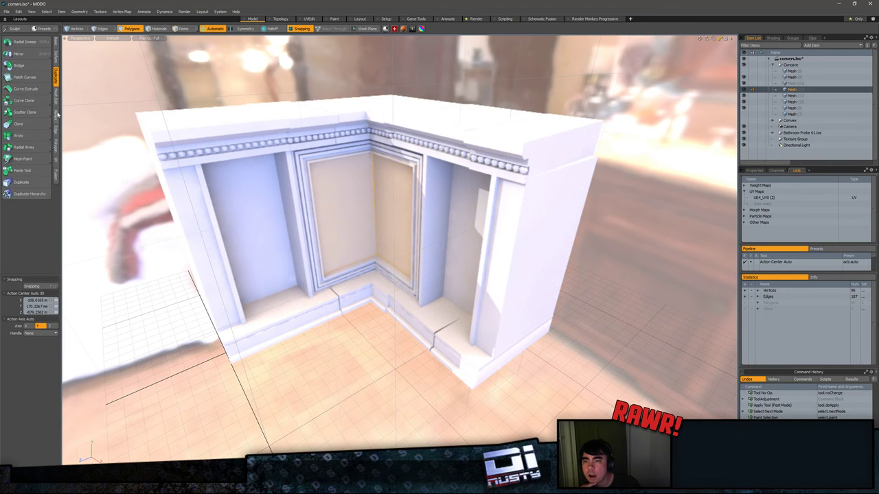
click(56, 144)
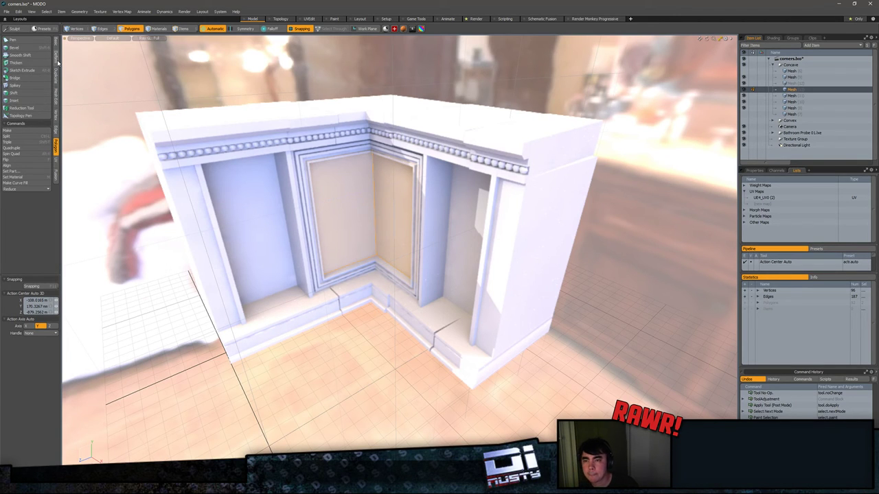
click(56, 59)
click(26, 139)
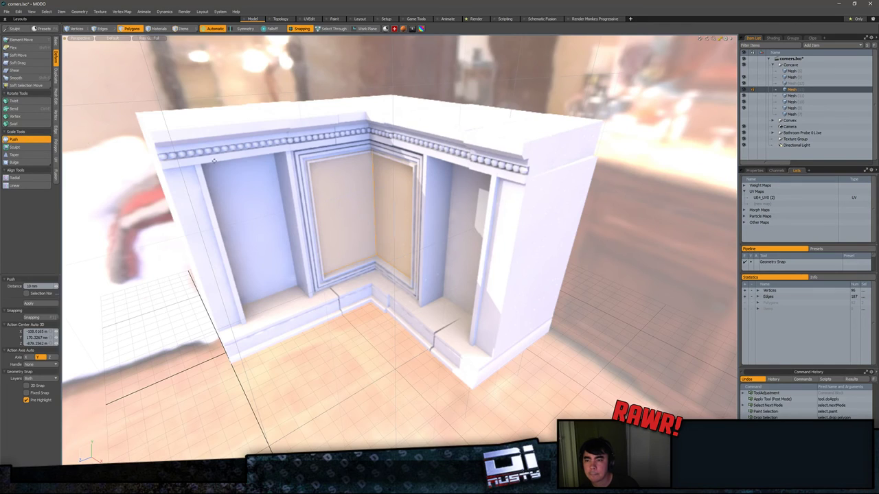
click(359, 237)
mouse_move(361, 237)
mouse_down()
mouse_move(276, 167)
mouse_move(95, 211)
mouse_up()
key(ctrl+z)
key(shift+a)
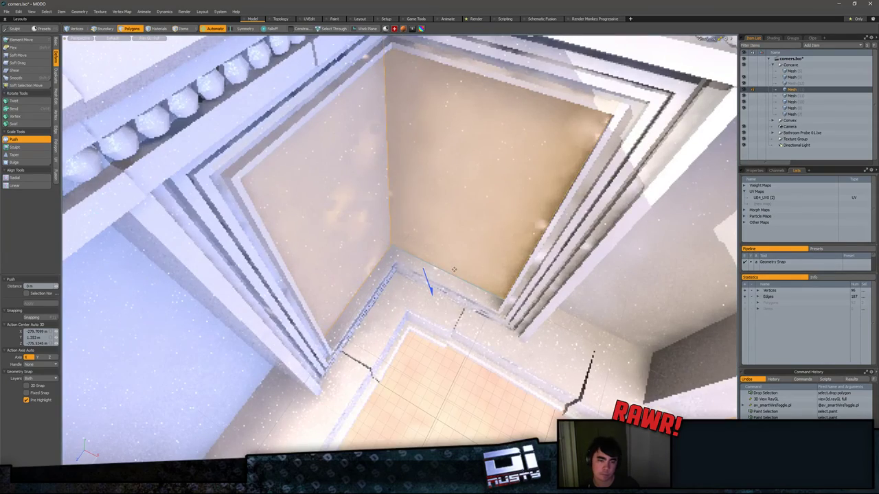
key(space)
Step: Move the framed corner panel's right inner face about 21 mm outward along Z
click(441, 226)
key(w)
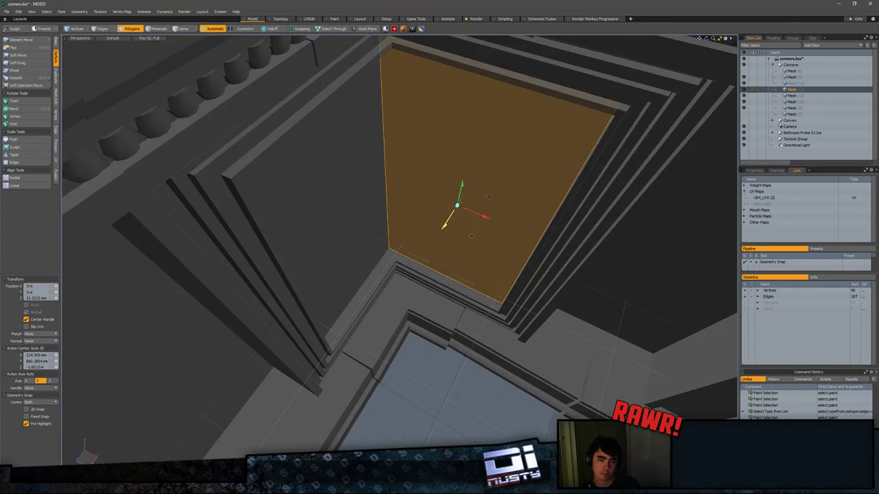
drag(460, 202, 460, 200)
key(space)
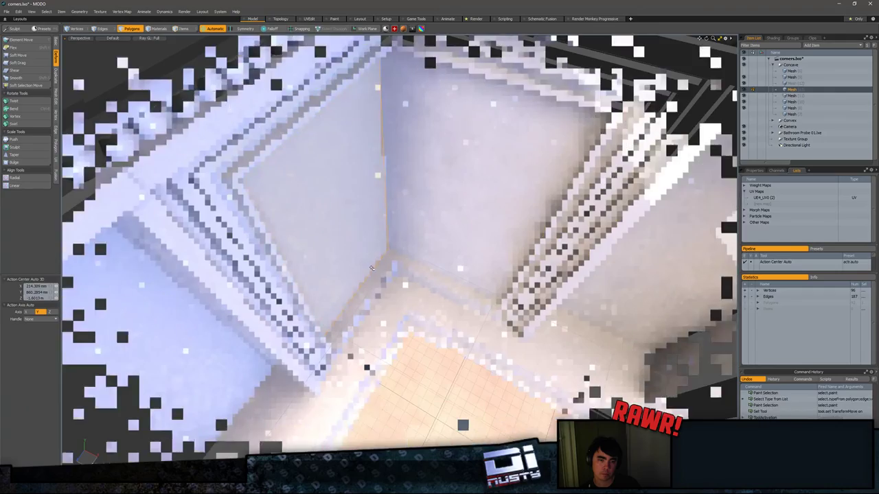
Step: Move the framed panel's left inner face outward along X and shift the right inner face slightly further out along Z
click(364, 236)
key(w)
drag(368, 239, 376, 241)
key(space)
click(449, 234)
key(w)
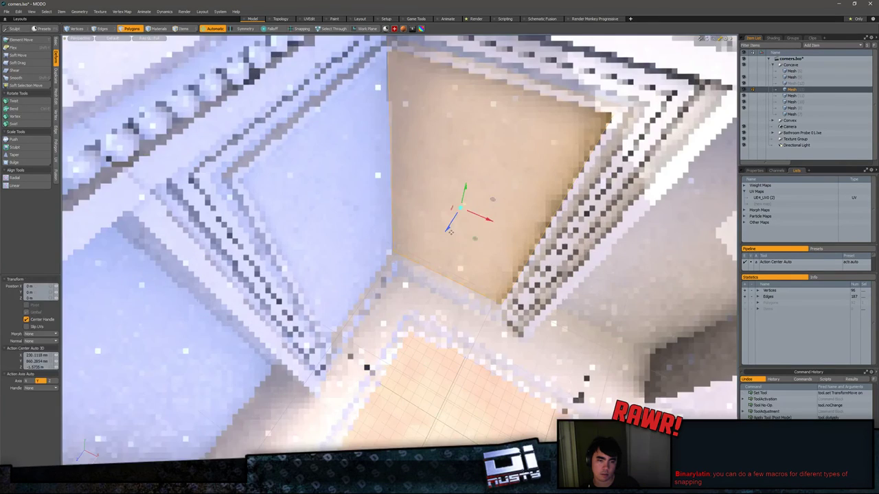
drag(449, 230, 446, 232)
key(space)
Step: Set the viewport's Ray GL preview to Off
click(450, 283)
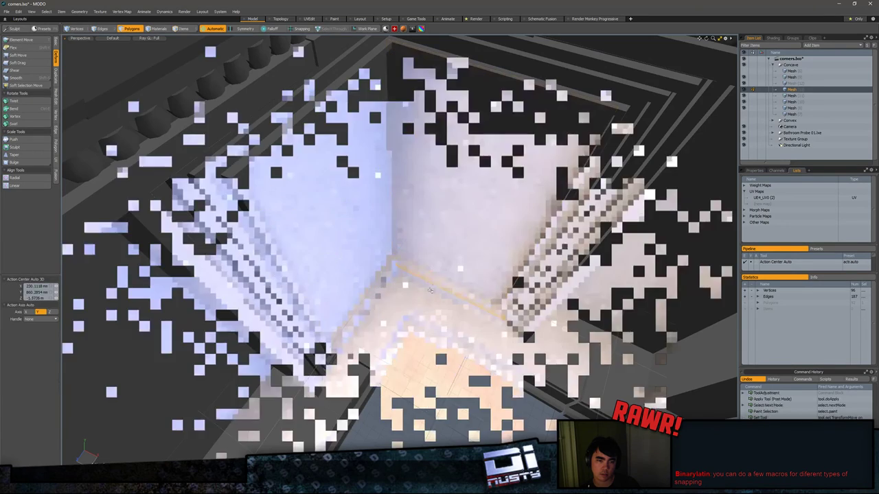
alt+drag(450, 283, 395, 250)
click(149, 38)
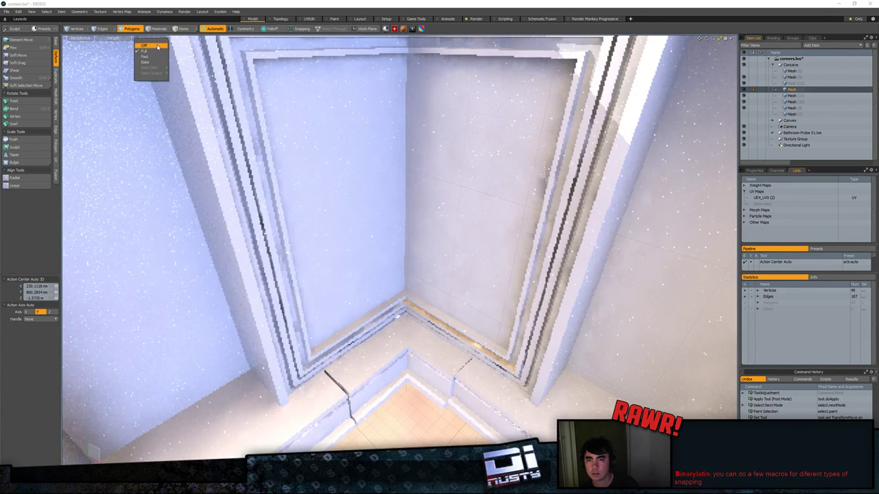
click(151, 45)
scroll(275, 151, down, 5)
mouse_move(283, 159)
alt+mouse_down()
mouse_move(279, 95)
mouse_move(308, 146)
mouse_move(361, 165)
mouse_move(383, 185)
mouse_move(366, 224)
alt+mouse_up()
scroll(374, 202, up, 3)
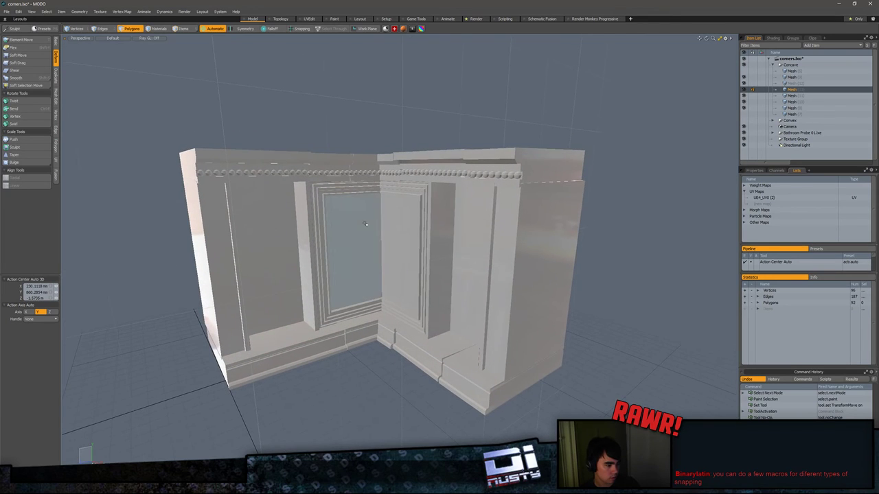
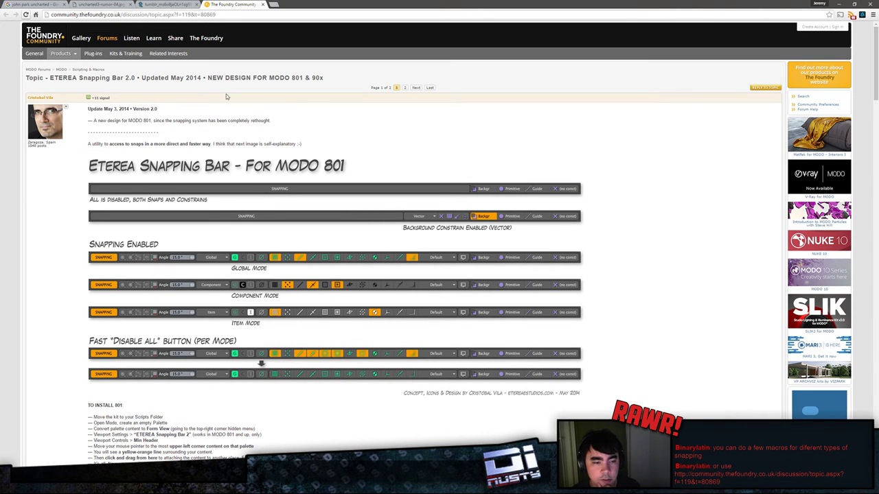
Step: Read the ETEREA Snapping Bar 2.0 forum topic in the browser, including its toolbar modes, install notes and download links, and return to MODO
scroll(263, 168, down, 1)
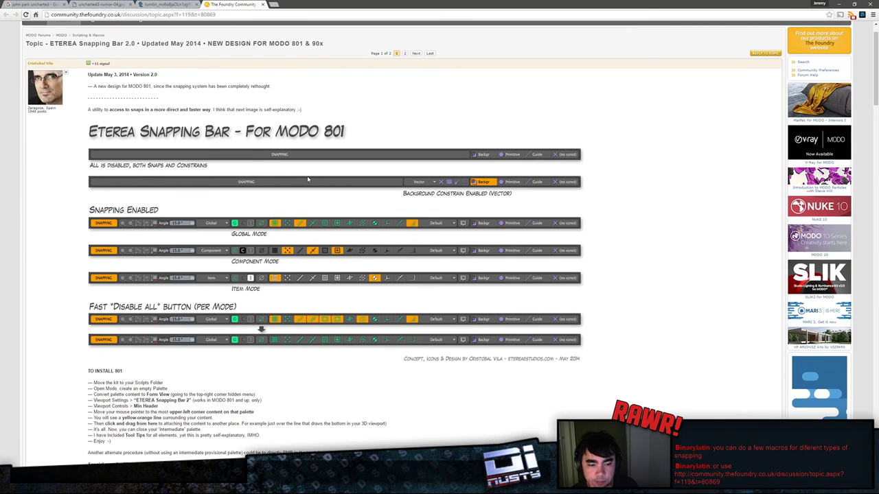
scroll(308, 179, down, 1)
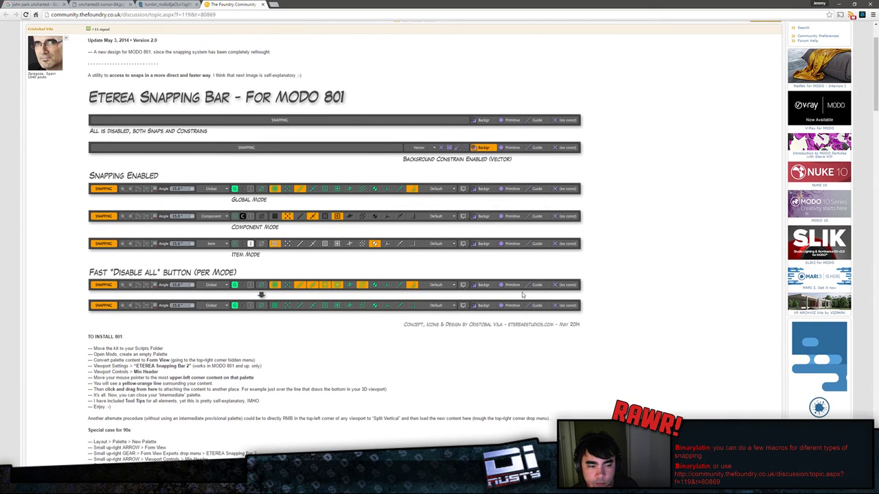
scroll(485, 277, down, 1)
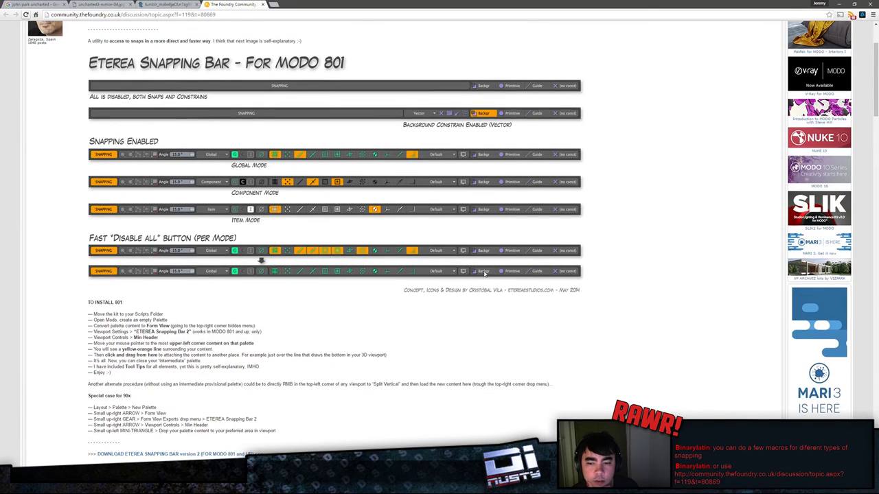
scroll(484, 273, down, 5)
scroll(483, 271, down, 3)
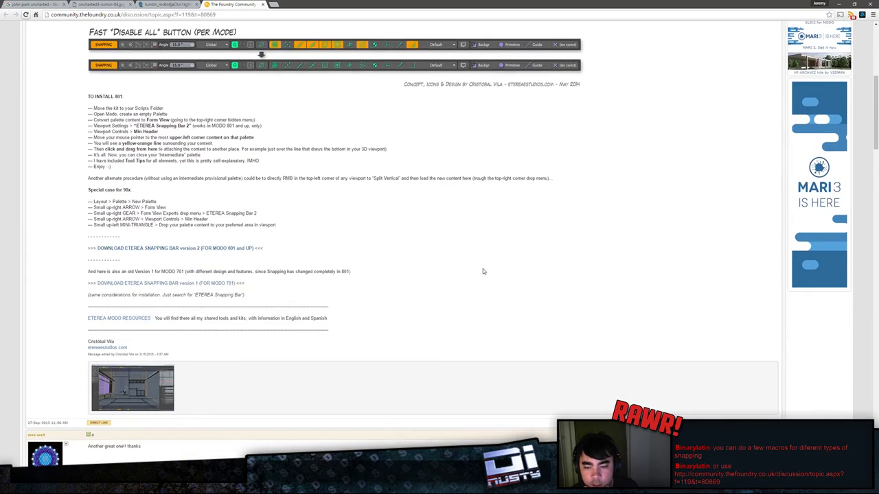
scroll(483, 271, up, 9)
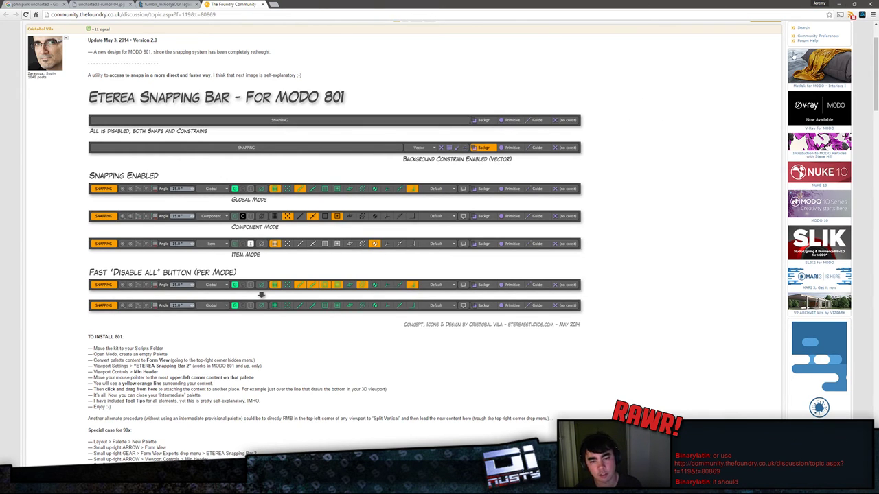
click(839, 4)
click(598, 3)
Step: Examine how the framed corner panel fits against the wall opening and the ledge beneath it
alt+drag(474, 165, 535, 184)
double_click(438, 231)
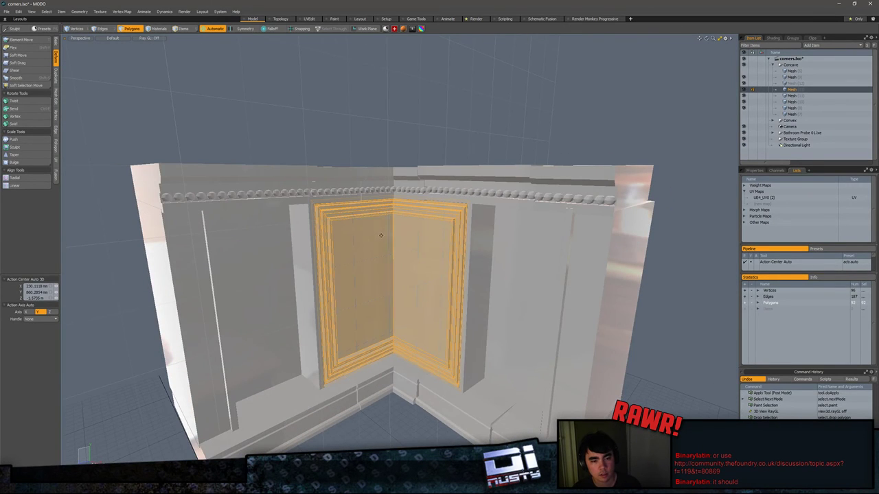
scroll(405, 264, up, 3)
mouse_move(408, 269)
alt+mouse_down()
mouse_move(418, 215)
mouse_move(431, 274)
mouse_move(415, 263)
alt+mouse_up()
scroll(418, 215, up, 2)
click(365, 62)
alt+drag(365, 62, 438, 208)
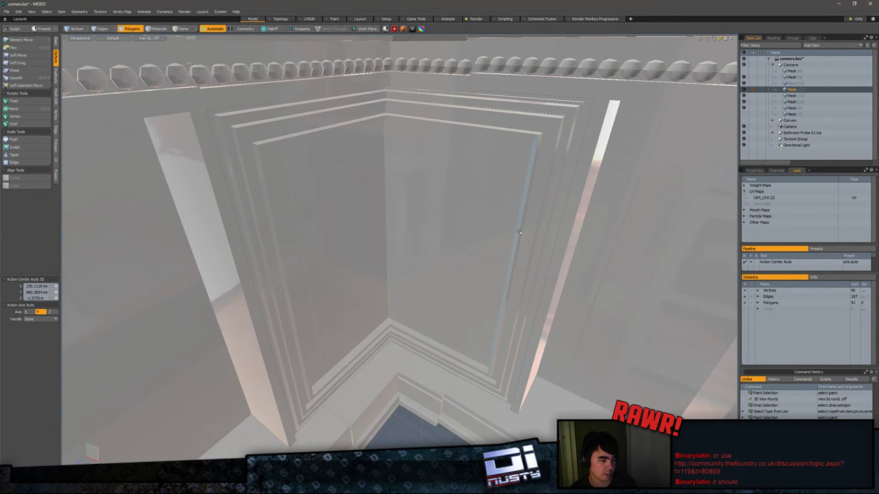
double_click(289, 278)
alt+shift+drag(374, 340, 358, 308)
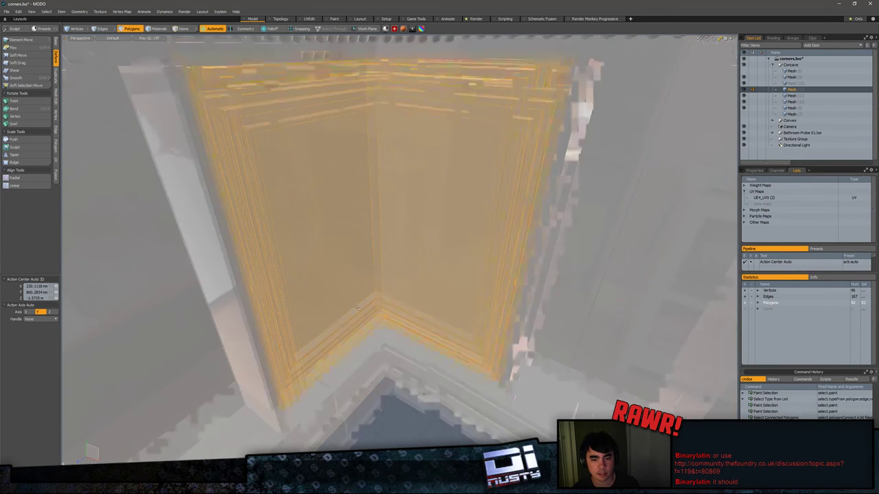
scroll(357, 309, down, 4)
Step: Cut the framed panel's polygons out of their own mesh item and paste them into the corner wall's mesh item
key(5)
click(298, 294)
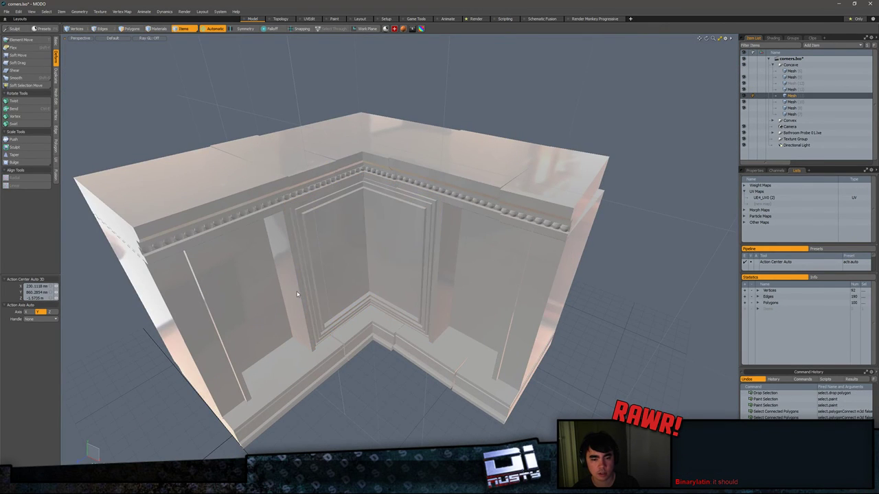
key(3)
key(5)
click(315, 269)
key(3)
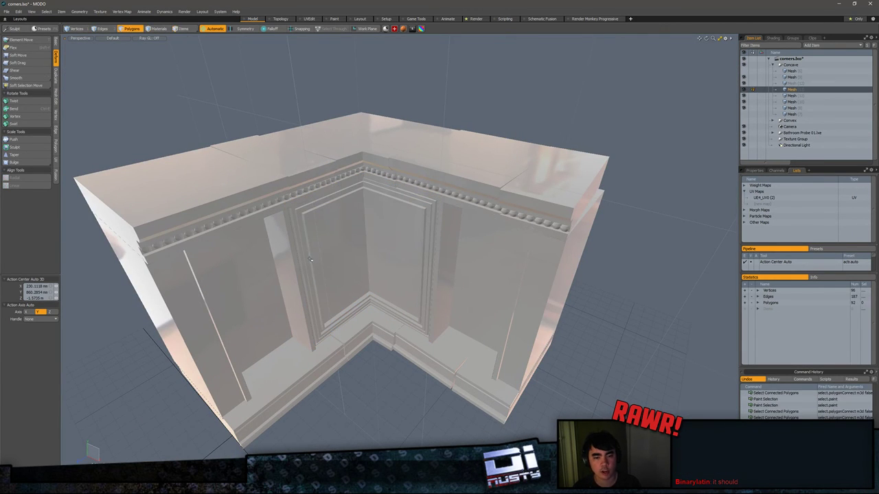
double_click(309, 262)
key(ctrl+x)
key(5)
click(279, 266)
key(ctrl+v)
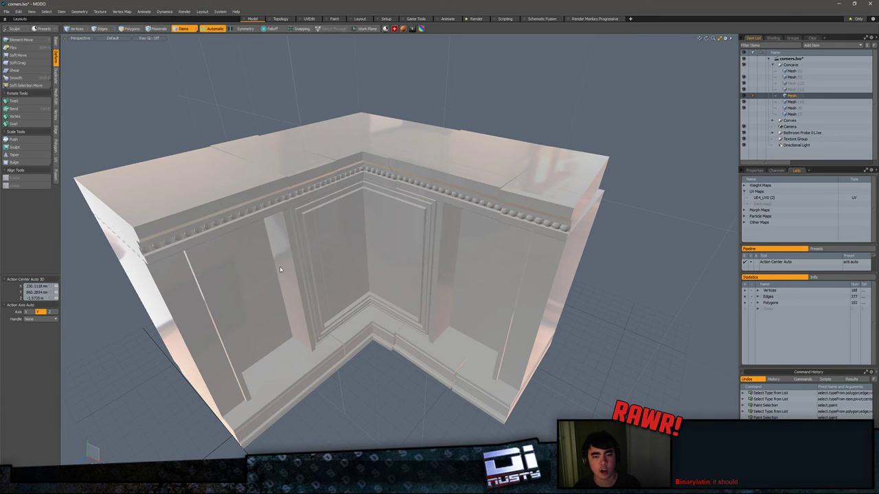
Step: Select the pasted framed panel together with both wall halves to check the combined mesh from several sides
click(315, 257)
key(3)
double_click(307, 257)
shift+double_click(277, 265)
shift+double_click(500, 276)
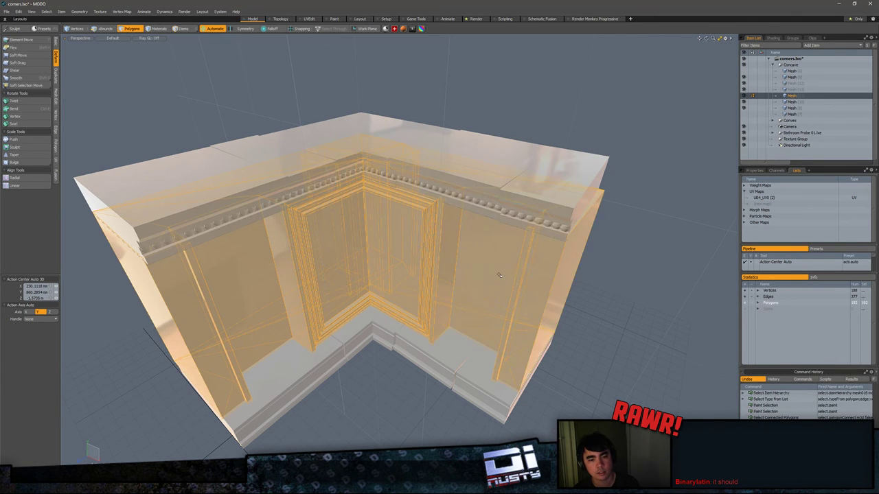
alt+drag(533, 292, 399, 283)
scroll(399, 283, down, 3)
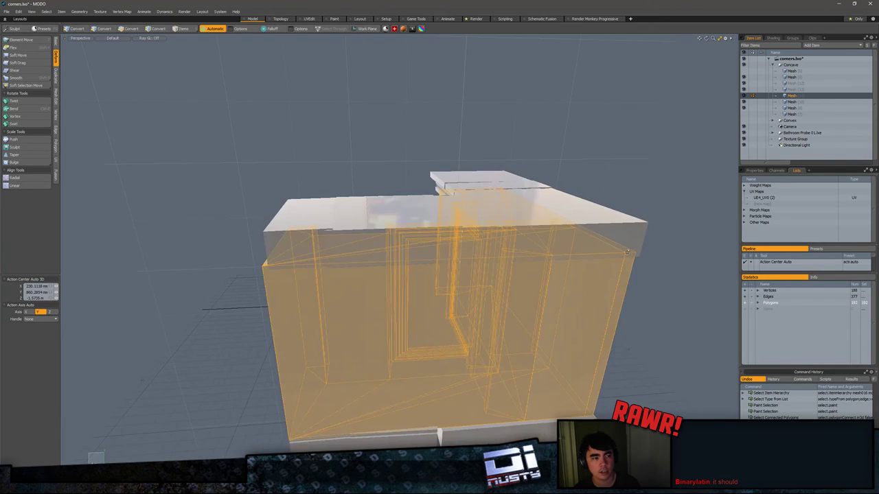
Step: Clear the selection and hide the other mesh items in the Concave group, leaving only the combined wall mesh
click(673, 200)
drag(744, 90, 745, 114)
alt+drag(477, 266, 566, 262)
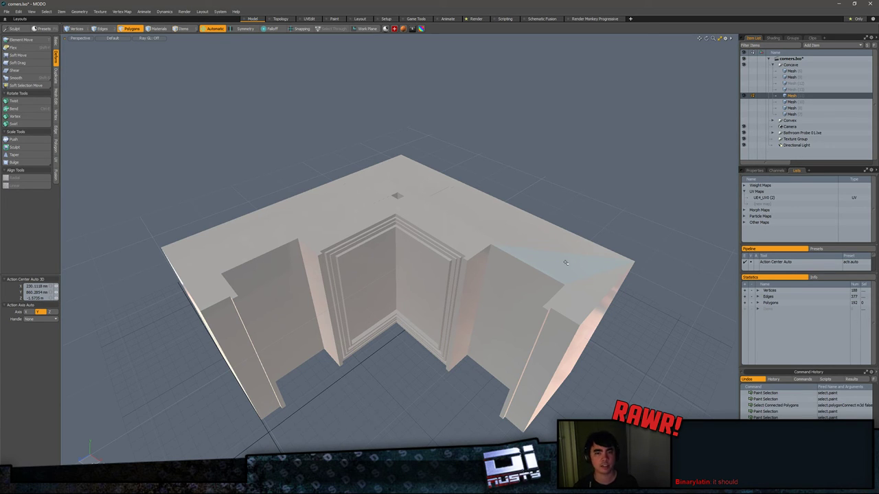
Step: Delete the polygons of one wall half that are buried inside the other half at the corner, keeping its visible faces
double_click(399, 278)
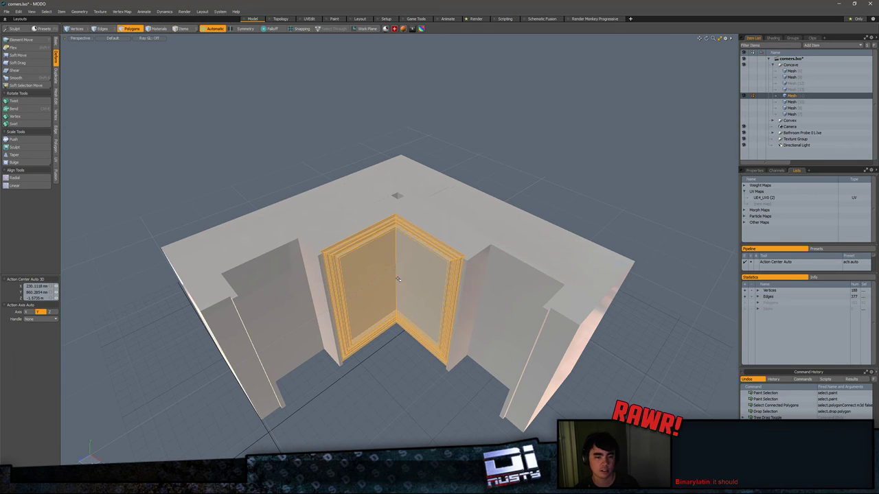
double_click(395, 212)
alt+drag(395, 212, 403, 193)
scroll(419, 257, up, 2)
scroll(440, 236, up, 3)
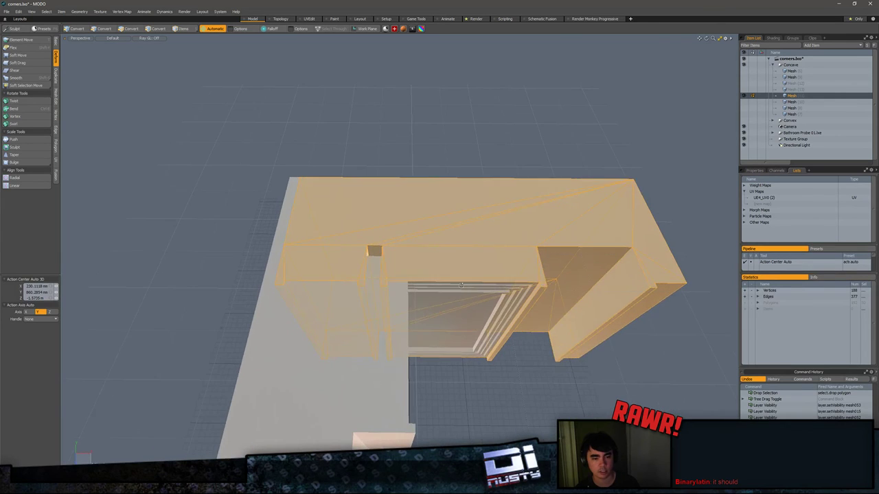
key(alt+1)
key(3)
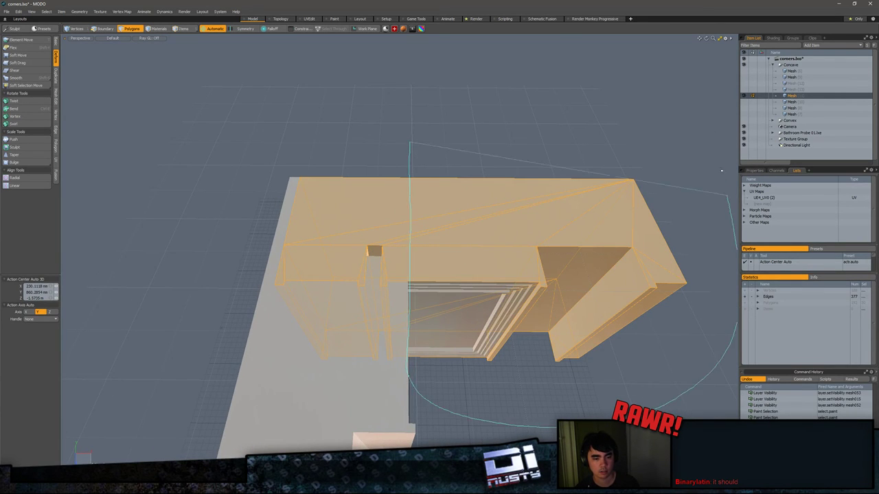
ctrl+middle_drag(722, 170, 715, 164)
alt+drag(552, 296, 532, 304)
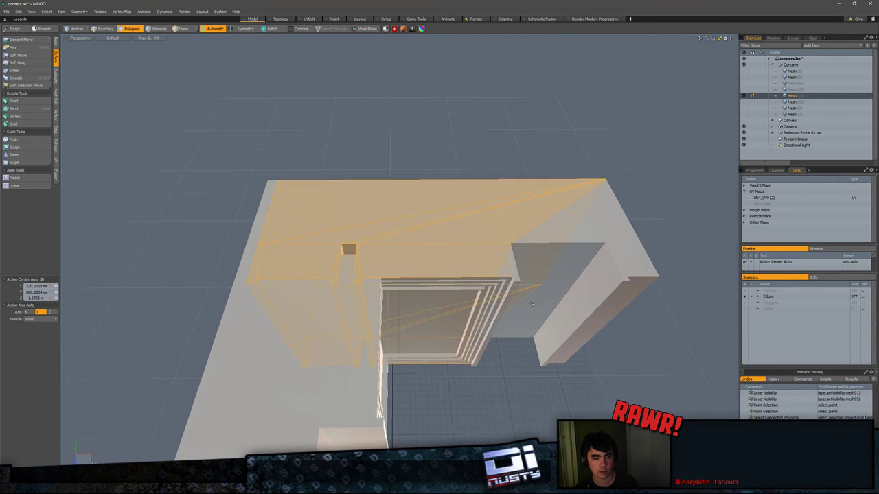
ctrl+click(444, 261)
mouse_move(516, 336)
alt+mouse_down()
mouse_move(513, 221)
mouse_move(467, 285)
mouse_move(433, 234)
alt+mouse_up()
ctrl+click(514, 221)
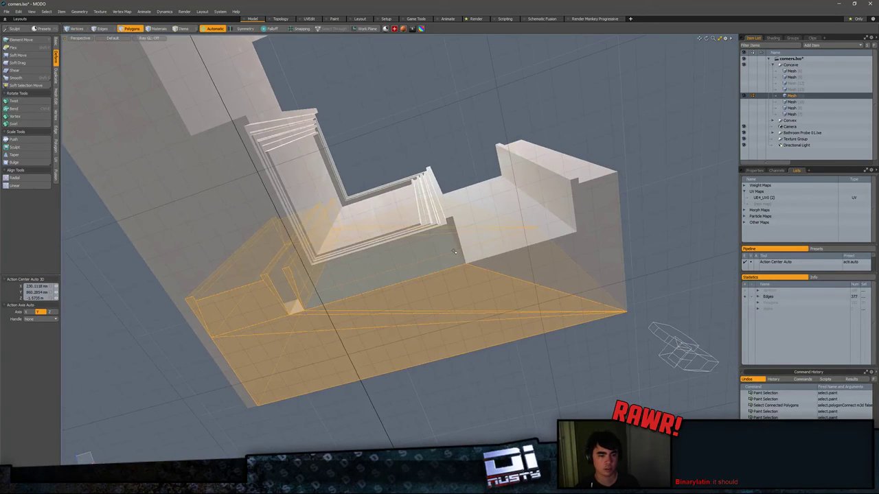
ctrl+click(454, 251)
ctrl+alt+drag(451, 273, 424, 275)
alt+drag(424, 275, 439, 330)
alt+drag(440, 289, 450, 349)
alt+drag(450, 349, 520, 275)
ctrl+click(420, 239)
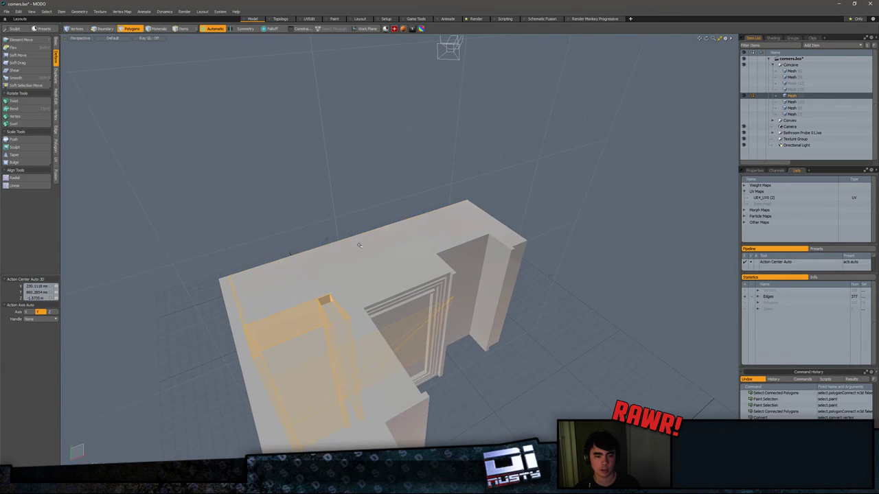
alt+drag(359, 245, 405, 285)
key(Delete)
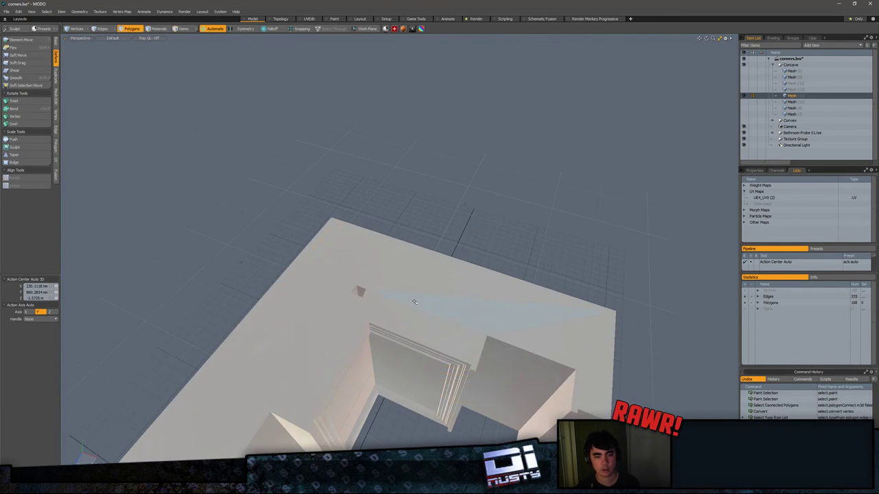
Step: Try to reduce the other wall half's selection to the polygons buried at the corner
alt+drag(429, 321, 410, 318)
double_click(314, 304)
alt+drag(314, 303, 405, 275)
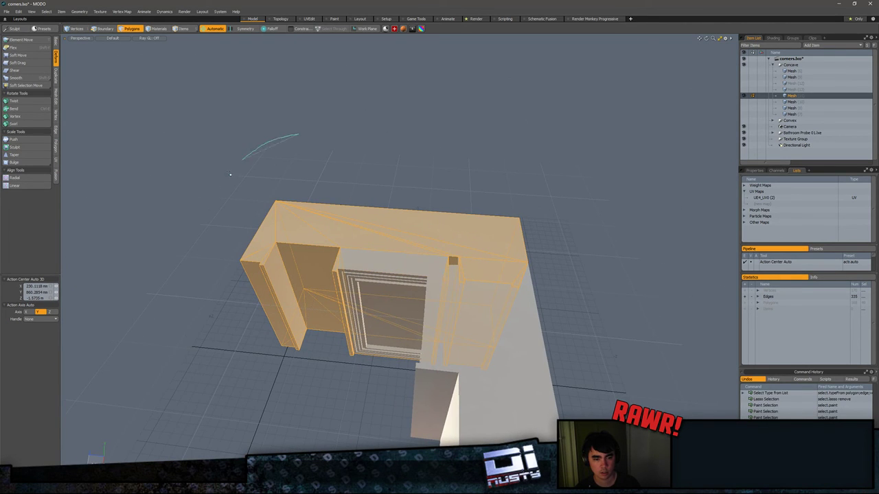
ctrl+right_drag(230, 174, 364, 157)
alt+drag(336, 223, 344, 237)
mouse_move(434, 261)
alt+mouse_down()
mouse_move(412, 296)
mouse_move(424, 249)
alt+mouse_up()
ctrl+click(424, 251)
ctrl+click(427, 294)
alt+drag(381, 284, 512, 364)
ctrl+click(469, 294)
Step: Undo the recent selection changes and the earlier deletion of the buried wall polygons
key(ctrl+z)
key(ctrl+z)
key(ctrl+z)
key(ctrl+z)
key(ctrl+z)
key(ctrl+z)
key(ctrl+z)
key(ctrl+z)
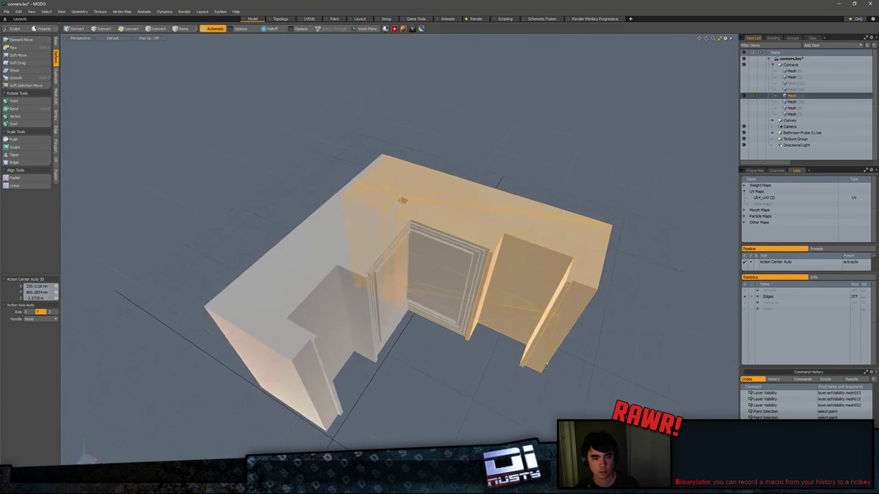
alt+drag(412, 227, 418, 251)
double_click(415, 237)
double_click(409, 223)
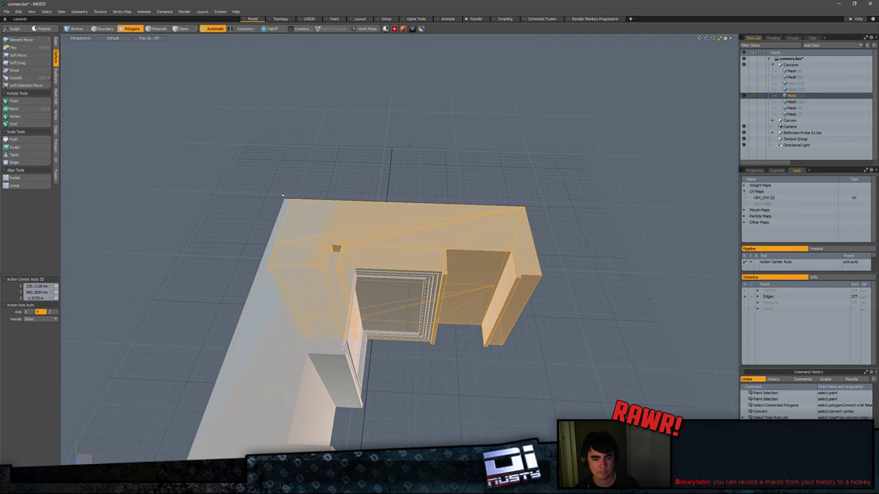
ctrl+middle_drag(267, 417, 349, 145)
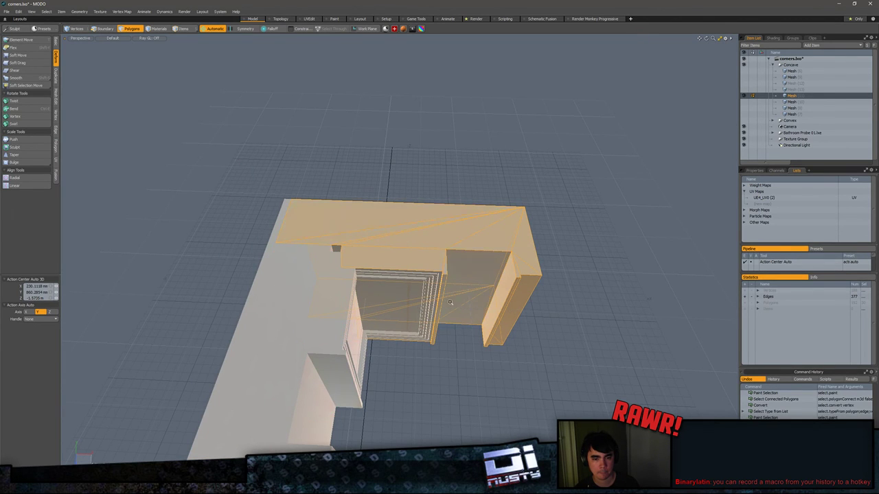
alt+drag(450, 302, 416, 300)
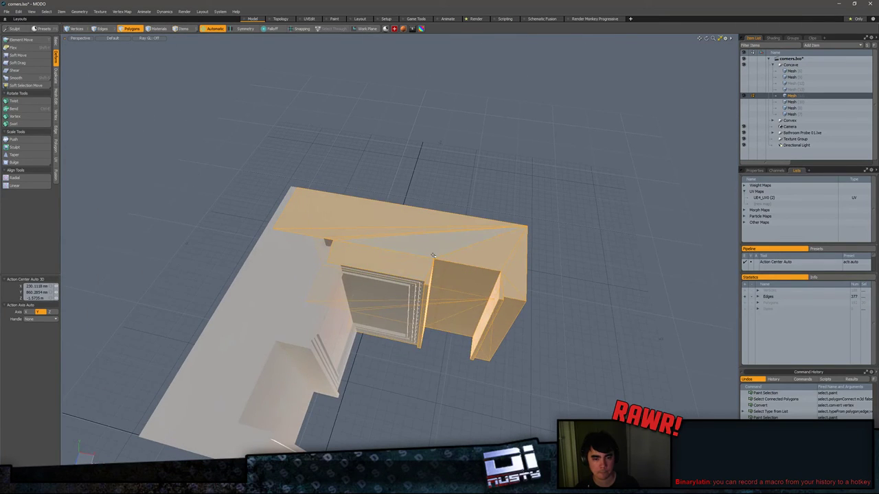
mouse_move(444, 314)
alt+mouse_down()
mouse_move(455, 335)
mouse_move(429, 294)
mouse_move(432, 305)
alt+mouse_up()
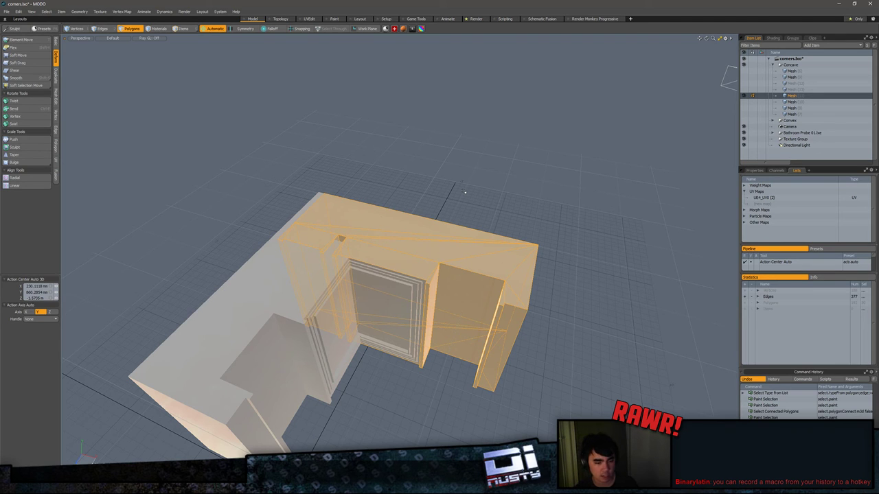
alt+drag(464, 248, 431, 294)
alt+drag(401, 359, 343, 300)
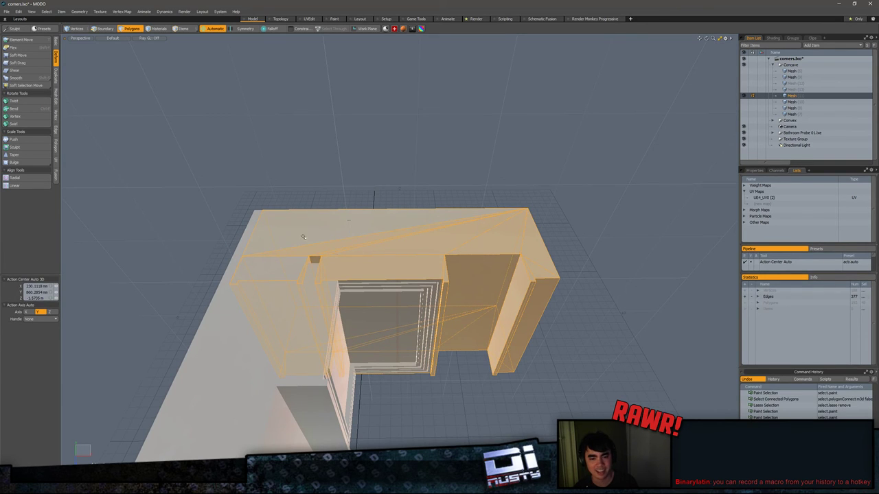
Step: Select one wall half's connected polygons, deselect its visible faces and delete the part buried in the other half at the corner
drag(397, 215, 441, 229)
double_click(442, 230)
ctrl+click(372, 234)
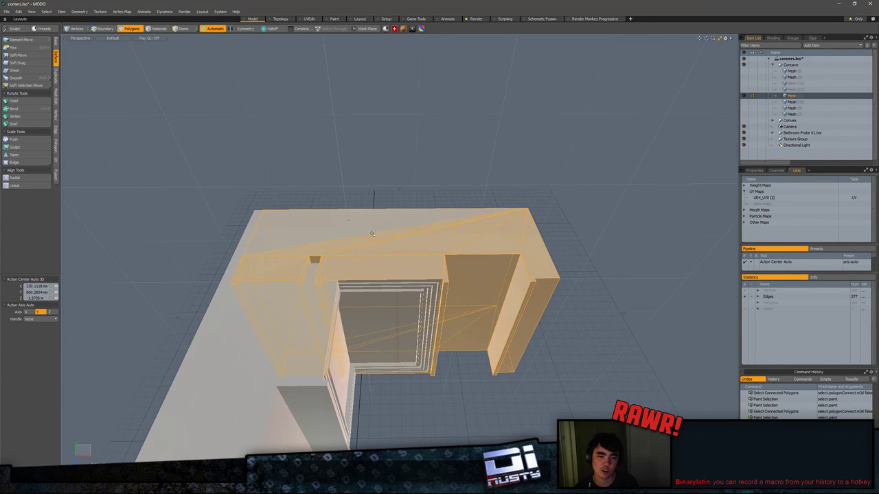
ctrl+right_drag(613, 167, 605, 162)
alt+drag(604, 163, 568, 77)
ctrl+click(480, 261)
mouse_move(454, 277)
alt+mouse_down()
mouse_move(384, 283)
mouse_move(406, 302)
mouse_move(404, 344)
mouse_move(268, 350)
alt+mouse_up()
ctrl+click(410, 290)
scroll(400, 357, down, 3)
scroll(391, 360, up, 3)
alt+drag(391, 360, 401, 373)
key(Delete)
Step: Delete the overlapping triangles on that wall half's top face at the corner
double_click(402, 173)
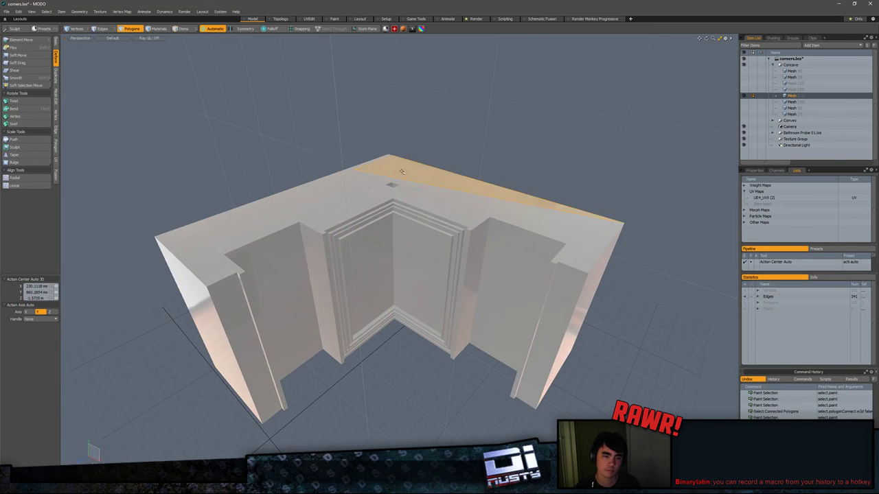
alt+drag(403, 173, 394, 252)
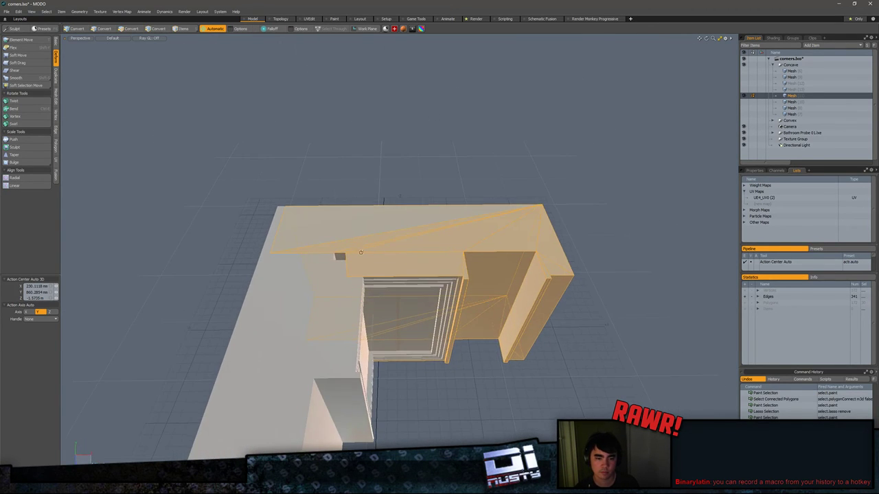
key(Delete)
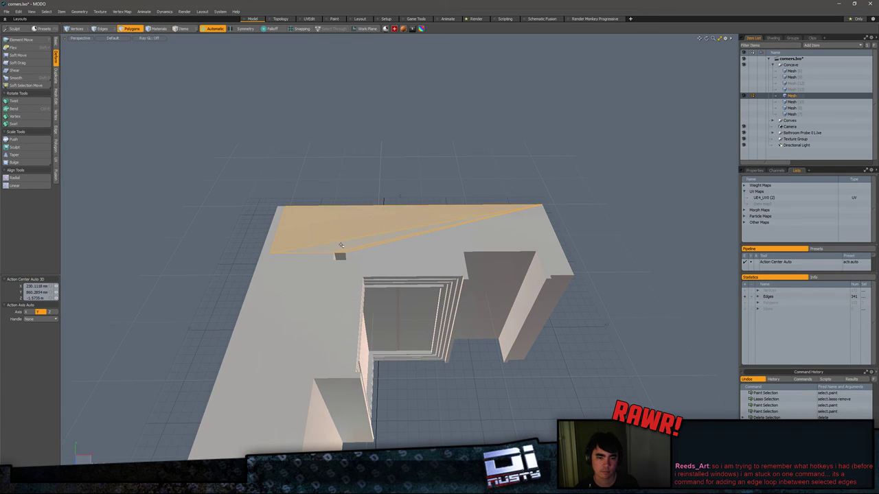
key(Delete)
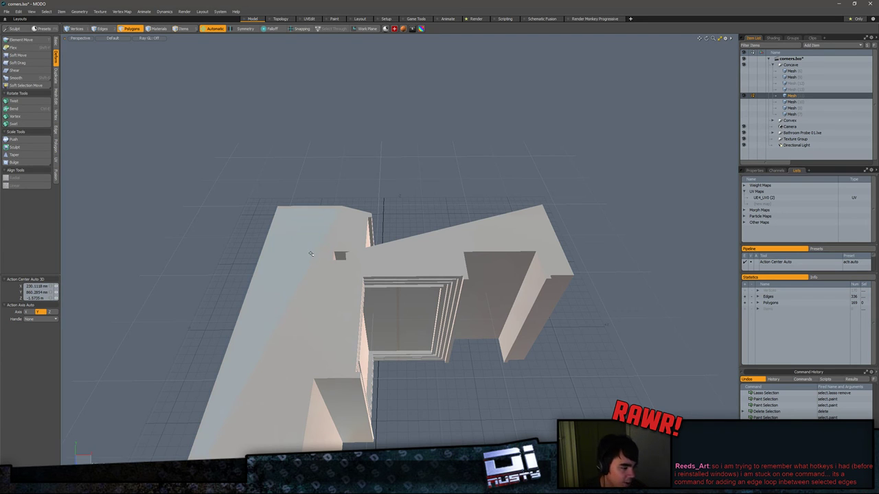
Step: Examine which faces belong to each wall half by selecting their polygons and viewing the open corner from behind
double_click(419, 243)
alt+drag(420, 243, 230, 319)
scroll(363, 276, down, 5)
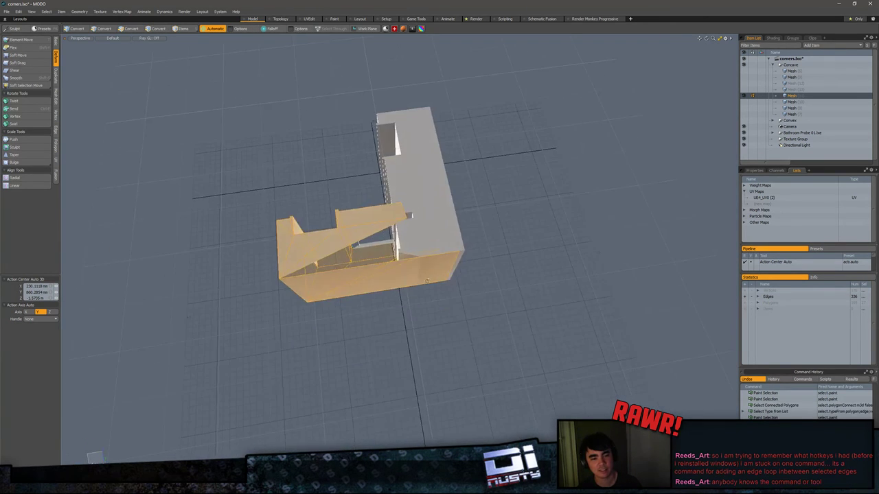
key(alt+1)
key(3)
double_click(419, 229)
click(431, 222)
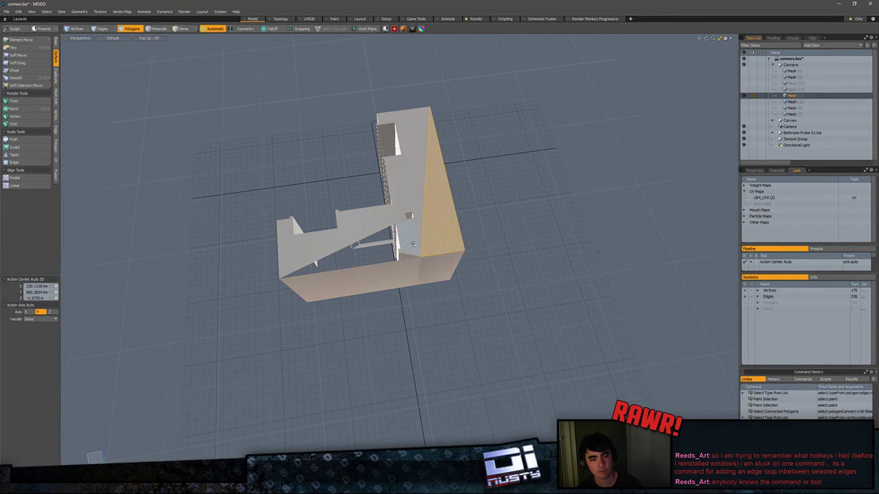
alt+drag(431, 221, 472, 275)
scroll(491, 261, up, 4)
Step: Try to lasso-deselect the outer part of the wall half to isolate its buried corner polygons
double_click(370, 246)
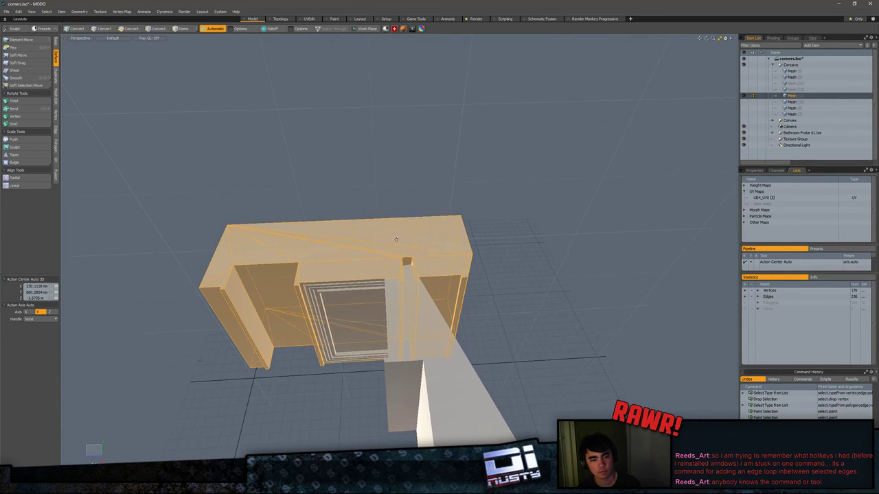
alt+drag(395, 239, 406, 203)
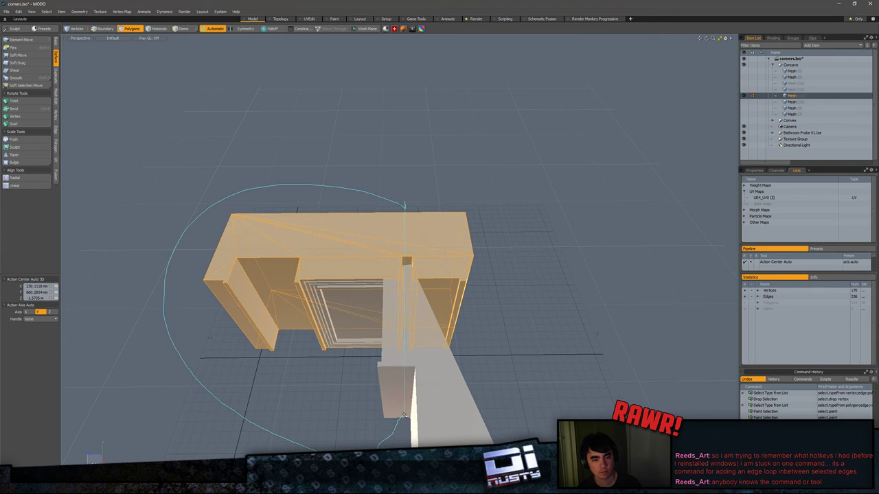
ctrl+right_drag(404, 415, 405, 414)
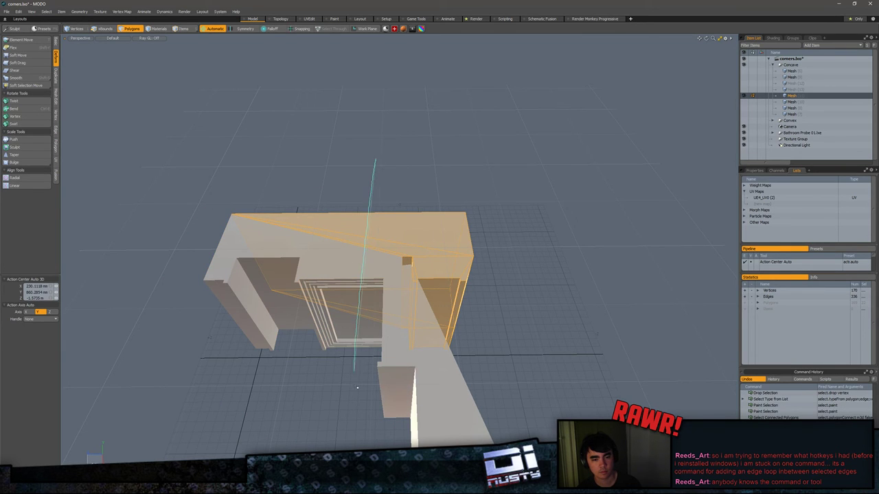
shift+right_drag(357, 388, 495, 192)
alt+drag(359, 336, 416, 256)
ctrl+double_click(451, 328)
shift+double_click(501, 285)
ctrl+double_click(504, 283)
click(504, 257)
Step: Hide the other wall half and the framed panel so that one wall half stands alone
double_click(413, 318)
key(Delete)
double_click(458, 303)
key(Delete)
Step: Select the isolated wall half, deselect the faces to keep and delete its surplus end polygons at the corner
double_click(416, 256)
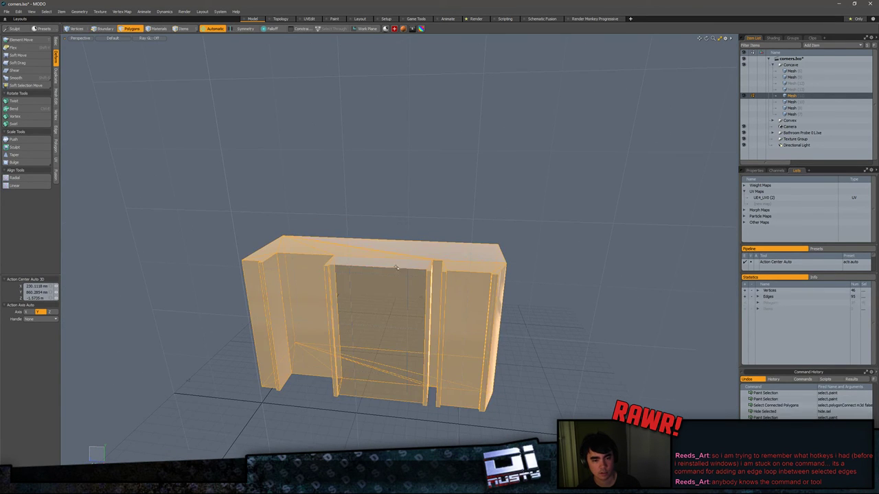
alt+drag(365, 303, 282, 322)
alt+drag(282, 323, 316, 240)
mouse_move(364, 343)
ctrl+mouse_down()
mouse_move(374, 405)
mouse_move(341, 431)
mouse_move(474, 330)
ctrl+mouse_up()
mouse_move(505, 209)
ctrl+mouse_down()
mouse_move(543, 251)
mouse_move(525, 343)
mouse_move(483, 346)
mouse_move(486, 314)
ctrl+mouse_up()
key(h)
alt+drag(465, 277, 398, 288)
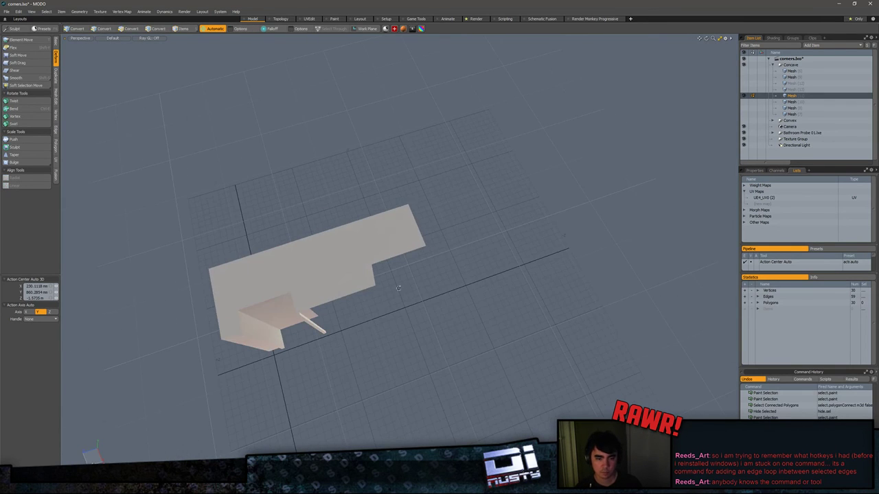
Step: Bring the hidden wall pieces back into view and select the connected polygons to check the trimmed corner
key(h)
key(u)
alt+drag(455, 289, 483, 249)
double_click(454, 321)
alt+drag(454, 321, 448, 302)
double_click(406, 280)
ctrl+alt+drag(385, 285, 439, 310)
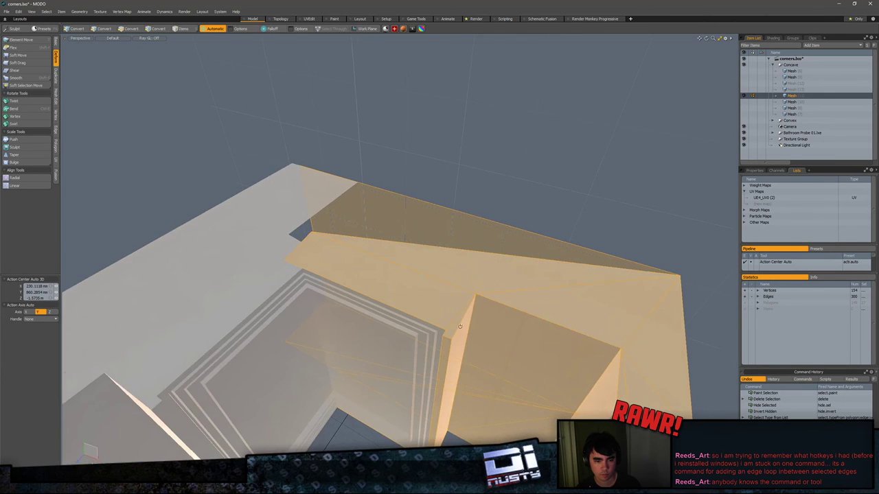
Step: Turn on snapping and move the wall half's inner top vertex onto the framed panel's outer corner
alt+drag(555, 245, 394, 265)
key(1)
key(2)
key(1)
key(w)
key(x)
alt+drag(394, 265, 403, 240)
key(q)
right_drag(397, 241, 398, 230)
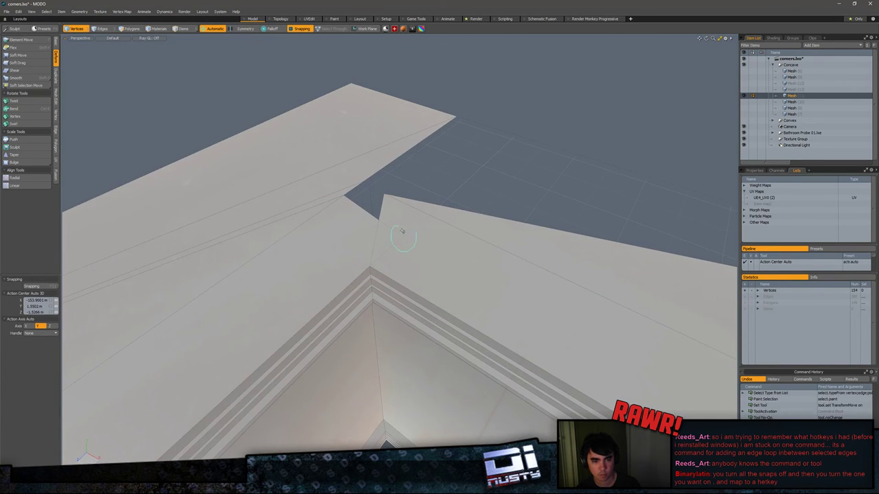
key(w)
drag(403, 239, 369, 265)
key(space)
key(Escape)
Step: Remove the redundant long diagonal edges on the wall half's top face
alt+drag(409, 204, 382, 218)
key(space)
click(386, 248)
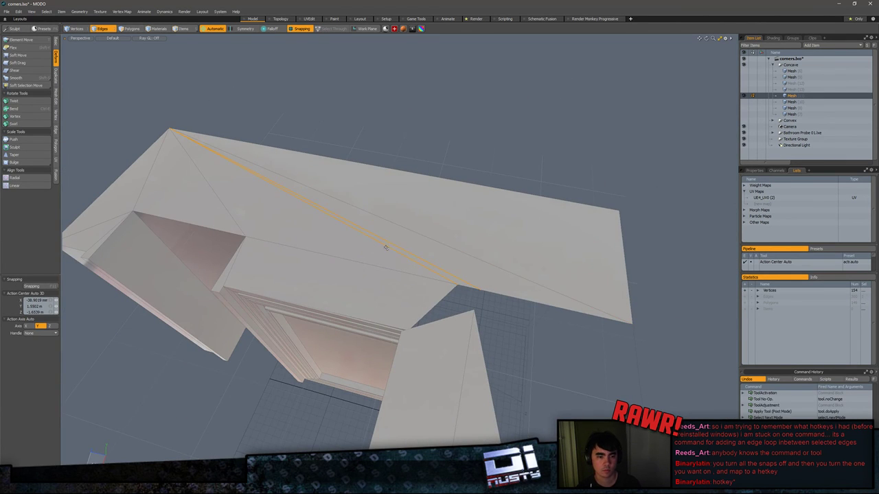
key(Escape)
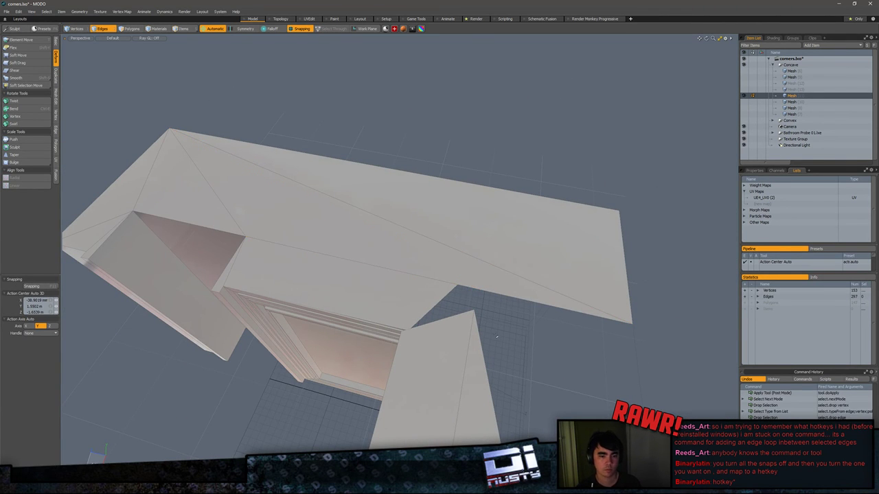
Step: Adjust the wall half's inner top-face vertex beside the framed panel with the Move tool
alt+drag(419, 281, 479, 267)
key(space)
click(450, 294)
click(421, 320)
alt+drag(421, 320, 366, 311)
key(space)
click(437, 321)
key(w)
drag(437, 321, 341, 214)
scroll(335, 221, down, 3)
key(space)
key(space)
key(1)
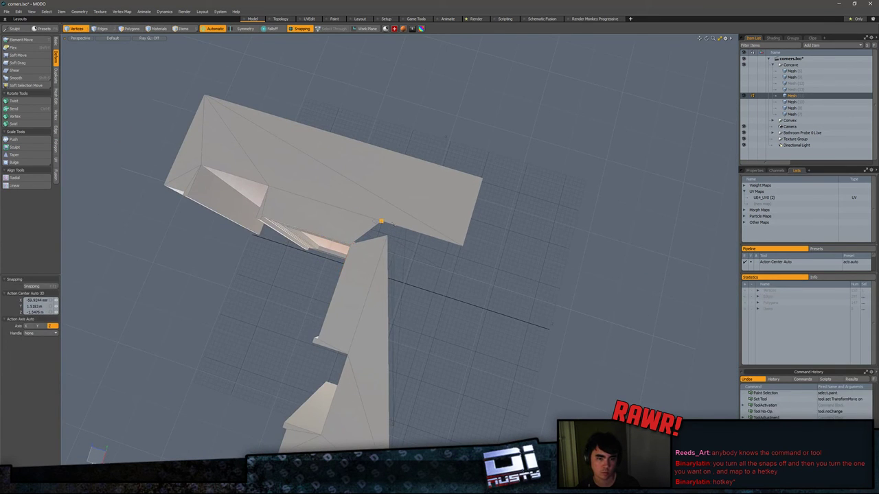
Step: Delete the long diagonal edge on the same top face, cutting its outer end back to a slanted edge
key(2)
click(397, 207)
key(Delete)
key(1)
click(383, 222)
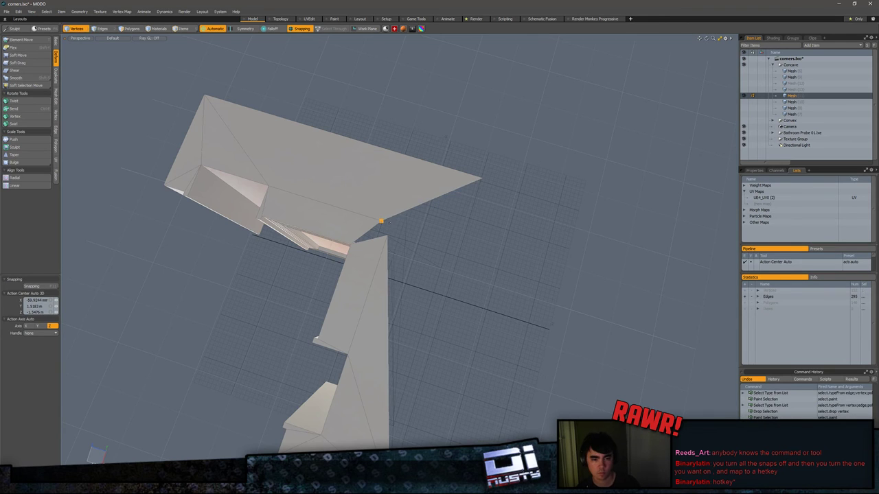
alt+drag(383, 221, 366, 255)
Step: Reposition the top-face edge that ends at the inner corner with the Move tool
key(2)
click(365, 289)
alt+drag(365, 290, 439, 244)
click(359, 273)
key(w)
key(x)
key(q)
click(368, 302)
key(space)
click(440, 243)
key(1)
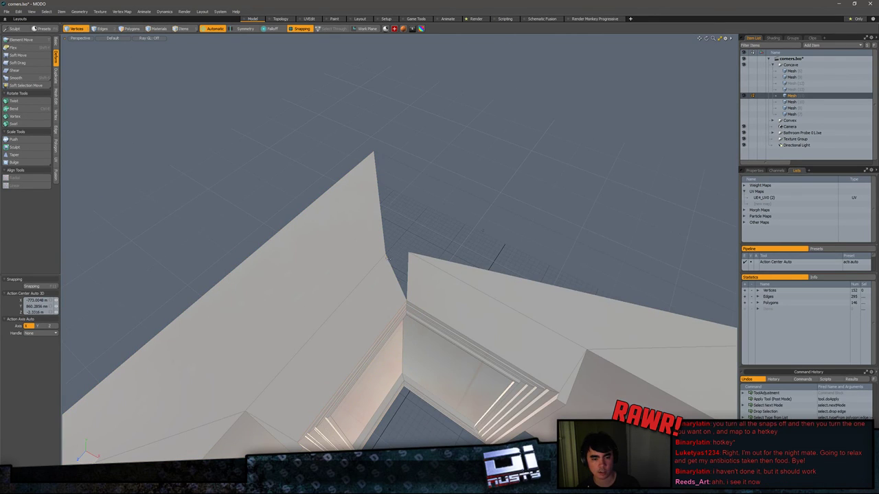
Step: Move the first wall half's inner top vertex along Z towards the opposite half, straightening its slanted edge
click(386, 254)
key(w)
drag(368, 277, 379, 267)
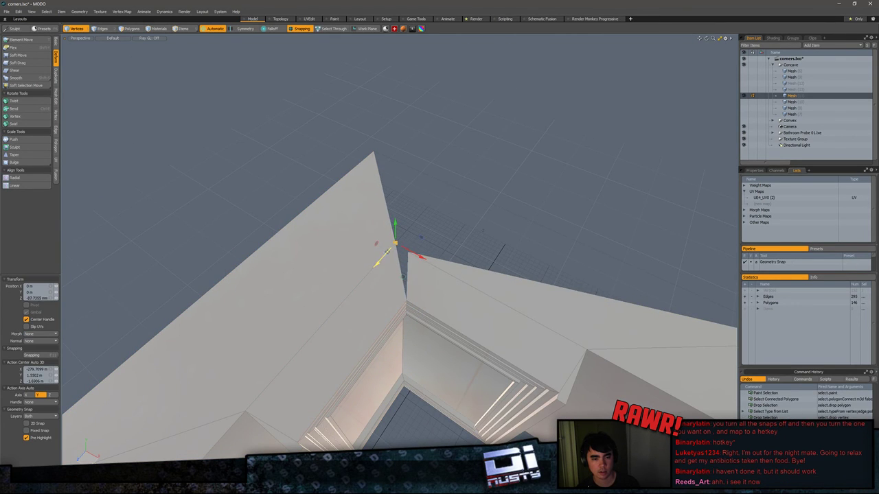
key(space)
key(w)
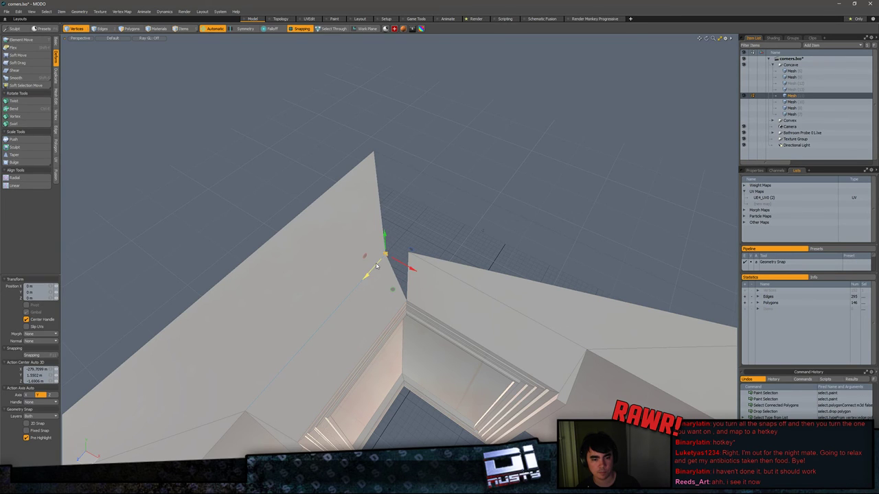
drag(377, 266, 409, 245)
Step: Move the second wall half's matching top vertex along X until it meets the first half's vertex
key(space)
click(410, 253)
key(w)
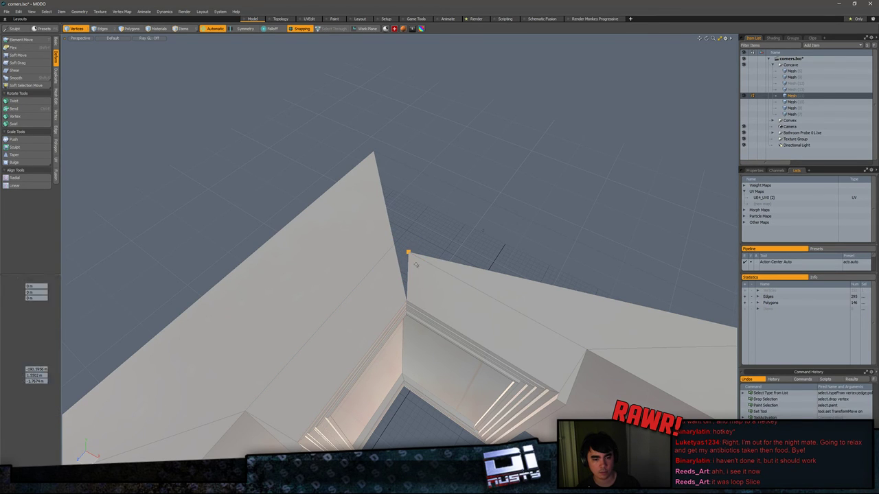
mouse_move(422, 262)
mouse_down()
mouse_move(395, 247)
mouse_move(411, 256)
mouse_up()
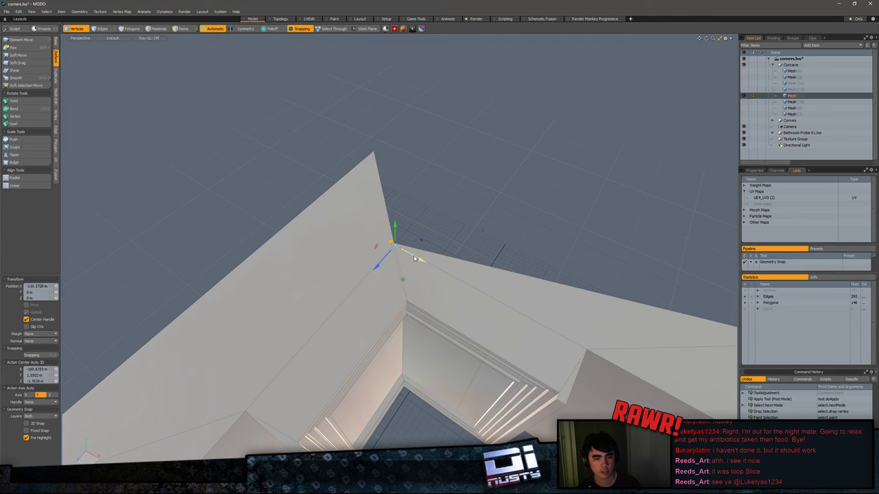
key(ctrl+z)
key(Escape)
key(Escape)
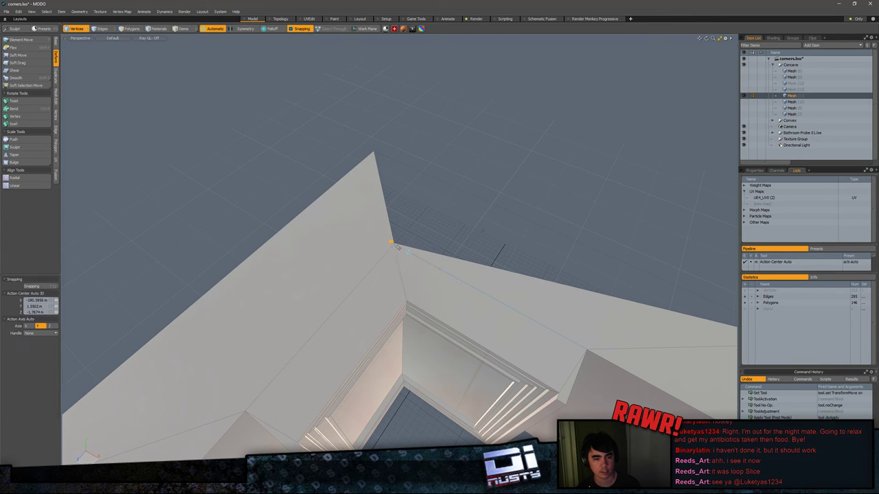
key(w)
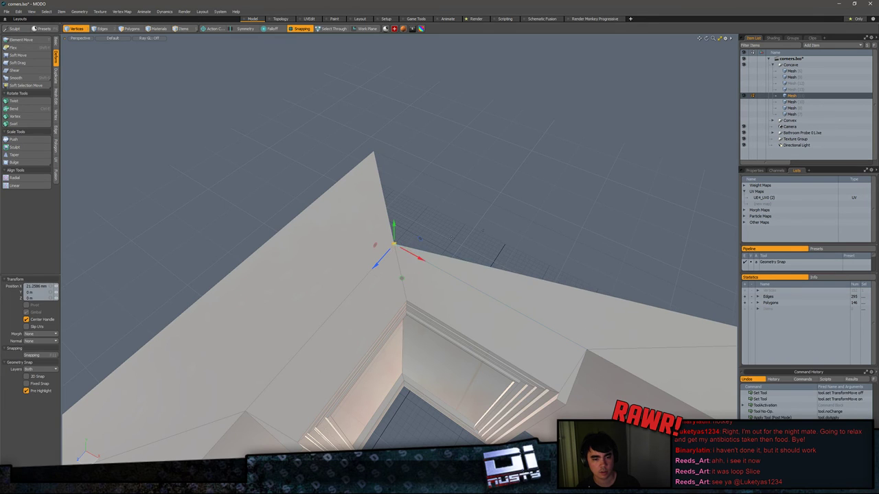
key(space)
Step: Select the overlapping polygons on the underside of both wall halves at the corner and delete them
alt+drag(451, 239, 343, 253)
key(3)
double_click(377, 249)
shift+double_click(311, 207)
alt+drag(312, 212, 314, 301)
scroll(385, 298, up, 2)
click(385, 299)
drag(292, 303, 350, 251)
mouse_move(350, 250)
alt+mouse_down()
mouse_move(352, 223)
mouse_move(316, 199)
alt+mouse_up()
mouse_move(431, 302)
shift+mouse_down()
mouse_move(458, 319)
mouse_move(425, 336)
mouse_move(439, 291)
shift+mouse_up()
key(Delete)
Step: Select the first wall half's slanted outer edge on the underside, extend it into a new polygon, and reposition the extension past the corner
key(2)
click(415, 380)
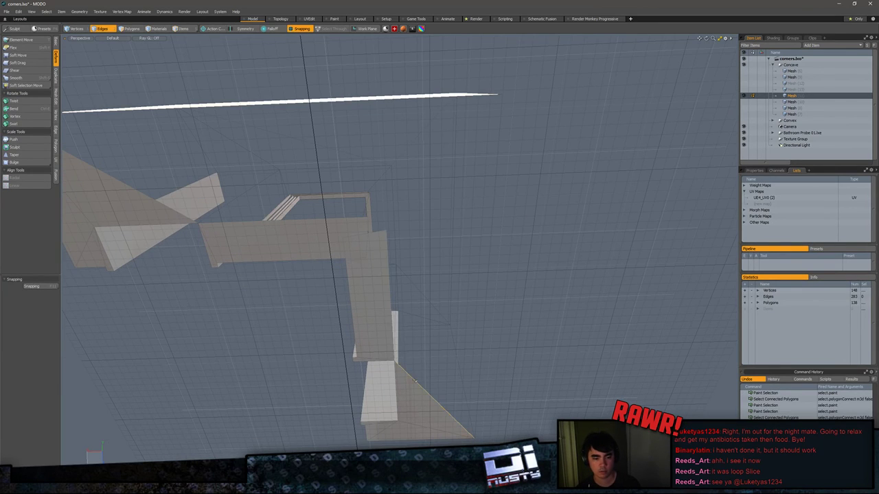
alt+drag(412, 374, 309, 230)
shift+click(230, 176)
alt+drag(273, 163, 268, 180)
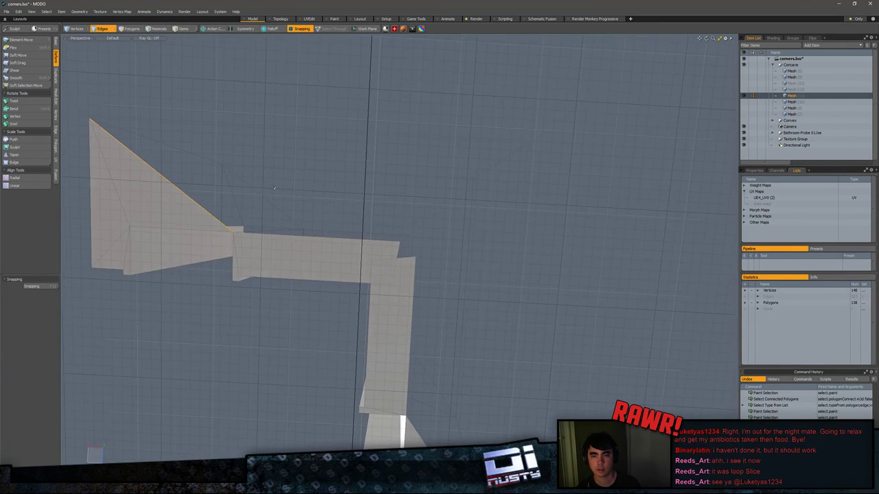
key(z)
drag(139, 178, 510, 196)
alt+shift+drag(509, 196, 466, 200)
key(w)
key(r)
key(ctrl+z)
key(w)
key(x)
key(q)
Step: Snap the extended underside polygon's loose vertex onto the wall's inner corner
key(l)
key(alt+1)
click(447, 296)
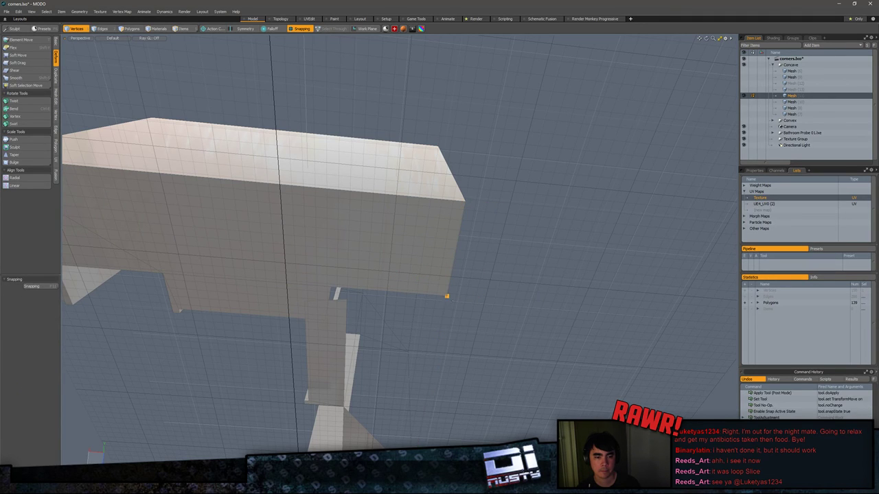
key(w)
drag(447, 297, 336, 287)
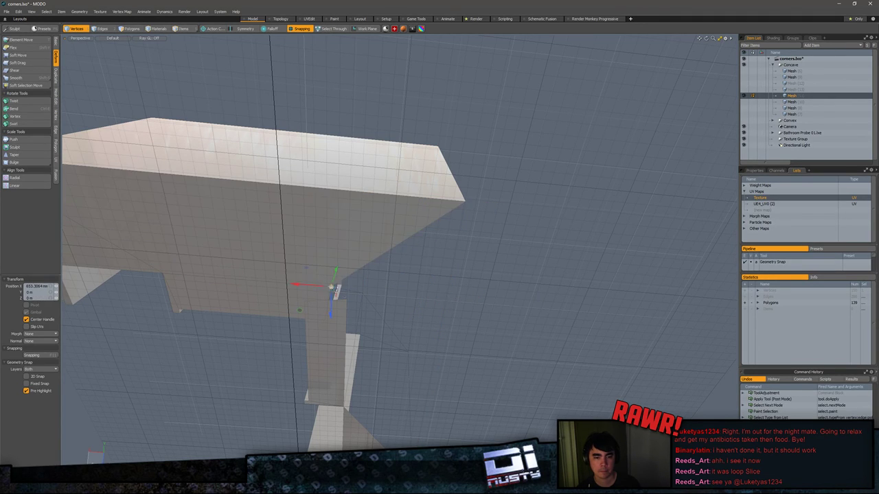
Step: Select the underside polygon beneath the moulded panel and move its two corner-side vertices towards the inner corner
alt+drag(341, 328, 248, 270)
key(space)
key(3)
click(371, 268)
key(alt+1)
ctrl+right_drag(240, 274, 240, 302)
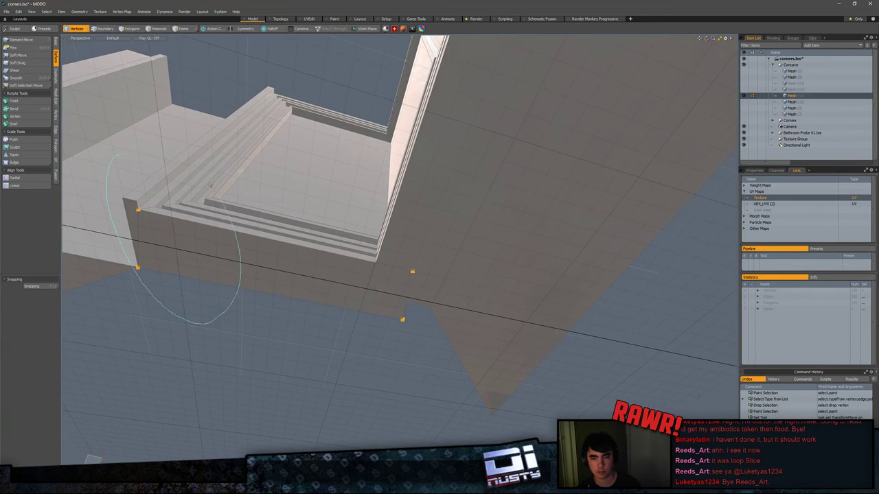
key(w)
mouse_move(387, 294)
mouse_down()
mouse_move(376, 263)
mouse_move(355, 270)
mouse_move(380, 287)
mouse_move(404, 343)
mouse_up()
key(space)
Step: Isolate that underside polygon's front corner vertex and snap it onto the moulding's inner corner
key(3)
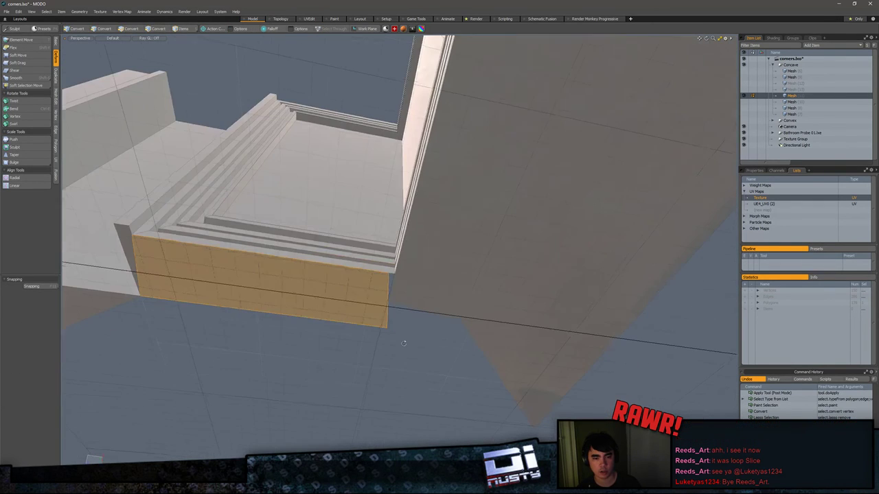
key(alt+1)
ctrl+right_drag(386, 303, 395, 312)
mouse_move(141, 172)
ctrl+right_down()
mouse_move(81, 266)
mouse_move(168, 305)
ctrl+right_up()
alt+drag(206, 289, 369, 261)
key(w)
key(x)
drag(400, 300, 407, 299)
key(space)
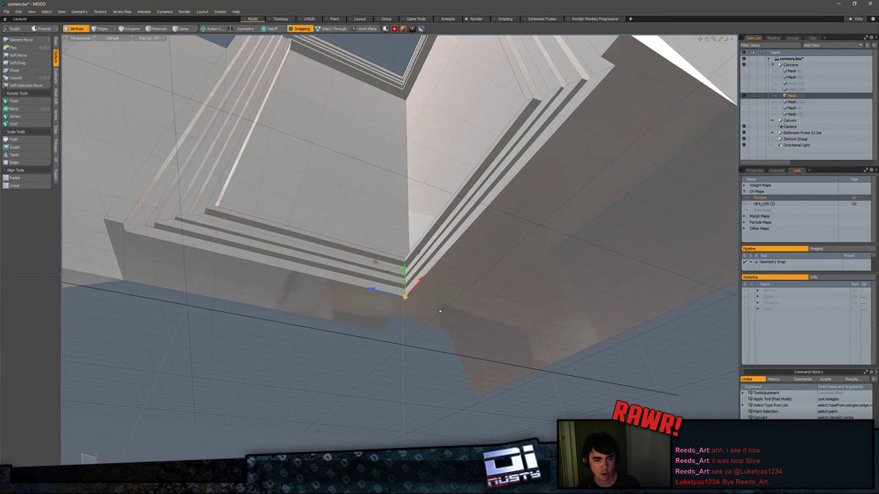
Step: Isolate the opposite wall half's front underside vertex and snap it onto the same moulding corner
key(3)
mouse_move(543, 292)
alt+mouse_down()
mouse_move(525, 278)
mouse_move(470, 290)
mouse_move(453, 273)
alt+mouse_up()
key(alt+1)
mouse_move(431, 237)
ctrl+right_down()
mouse_move(555, 367)
mouse_move(559, 213)
ctrl+right_up()
ctrl+right_drag(264, 285, 326, 292)
key(w)
drag(300, 245, 319, 352)
drag(328, 302, 329, 303)
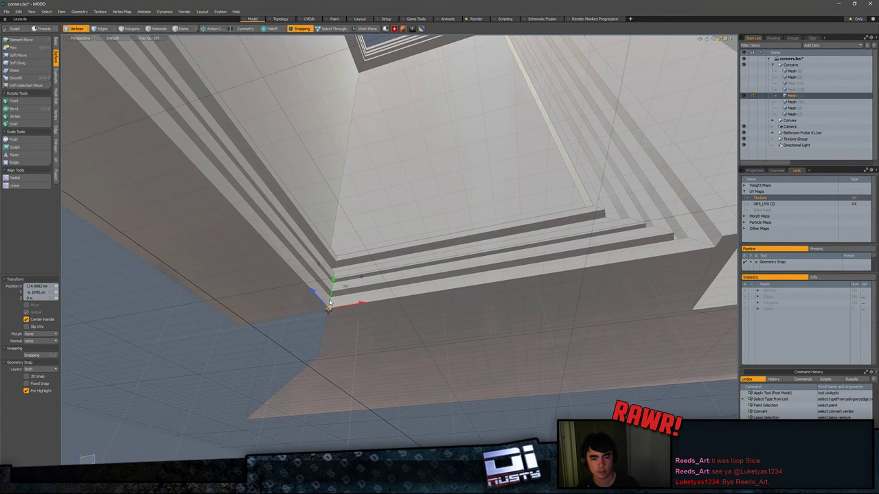
Step: Select the remaining rear underside vertex at the inner corner and move it to meet the other wall half
ctrl+alt+drag(303, 342, 294, 341)
mouse_move(294, 341)
alt+mouse_down()
mouse_move(328, 311)
mouse_move(313, 310)
mouse_move(331, 286)
mouse_move(326, 302)
alt+mouse_up()
key(q)
mouse_move(327, 314)
right_down()
mouse_move(357, 333)
mouse_move(351, 323)
right_up()
key(w)
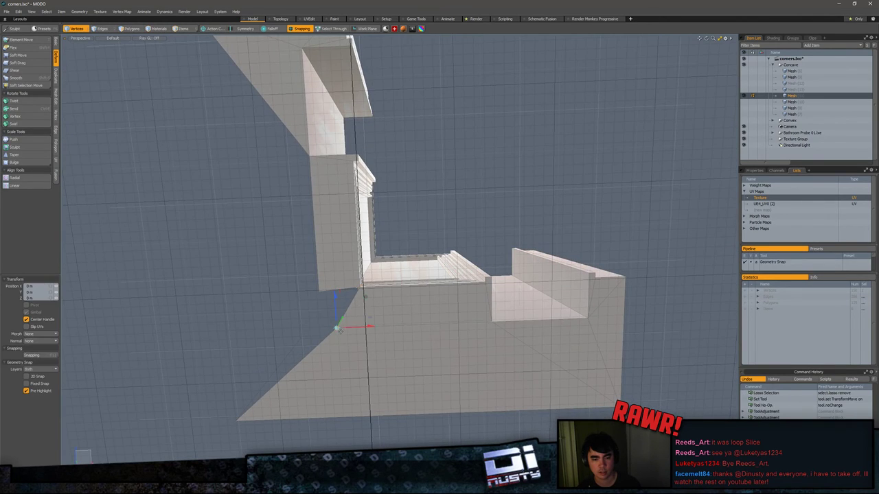
drag(346, 331, 471, 222)
key(q)
key(w)
click(319, 292)
key(space)
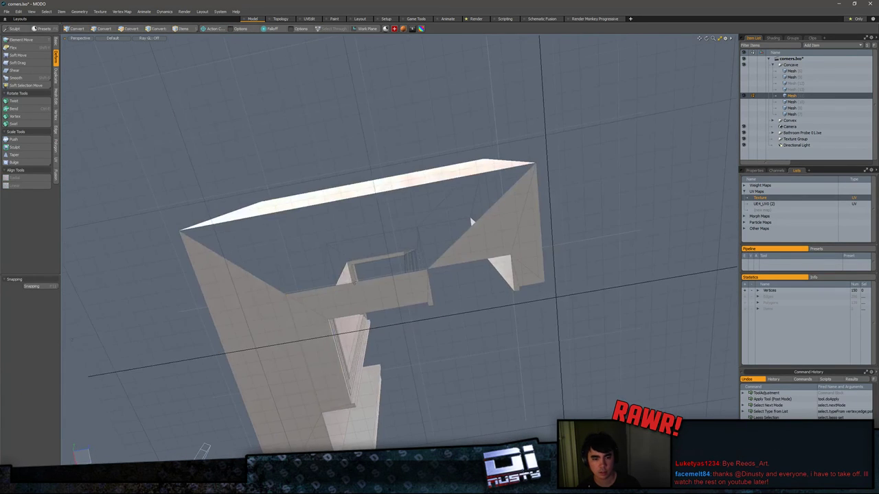
Step: Select connected polygons on the wall to check whether the two halves are joined
key(3)
double_click(355, 282)
alt+drag(420, 253, 387, 322)
double_click(451, 235)
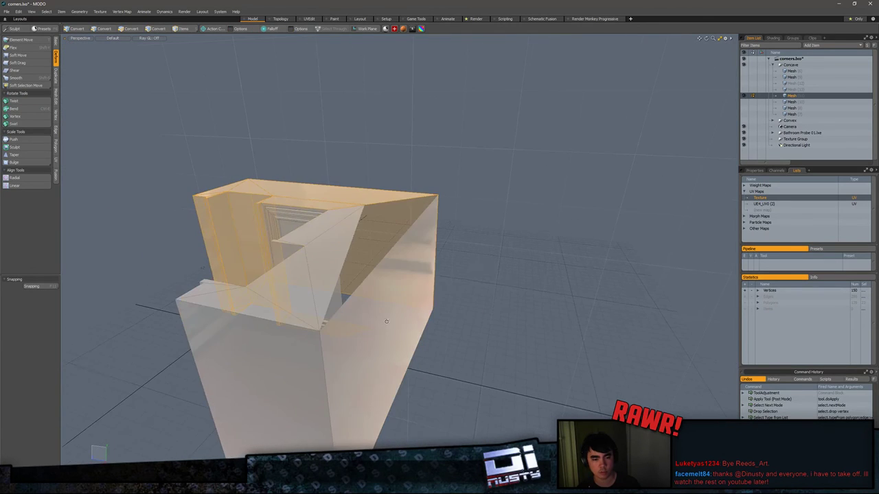
click(368, 225)
key(2)
key(3)
Step: Select all polygons of both wall halves, convert the selection to vertices, and merge the overlapping vertices
double_click(338, 225)
shift+click(309, 198)
shift+double_click(309, 198)
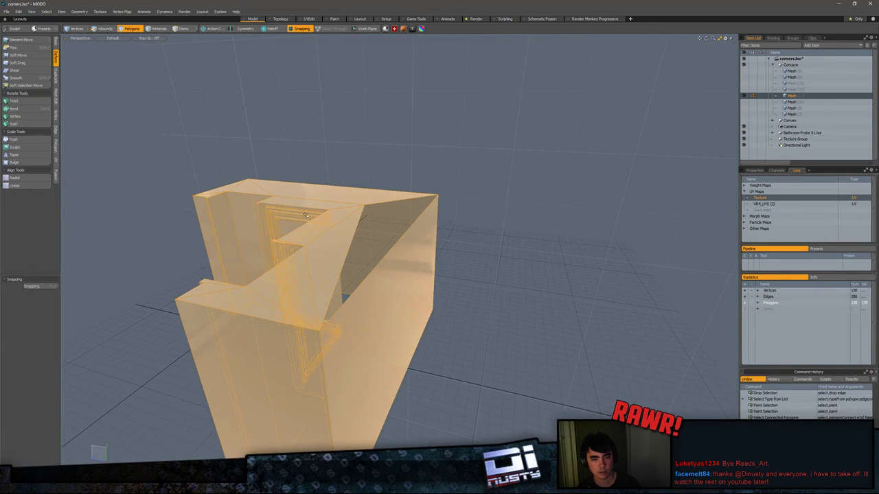
alt+drag(307, 184, 298, 149)
key(alt+1)
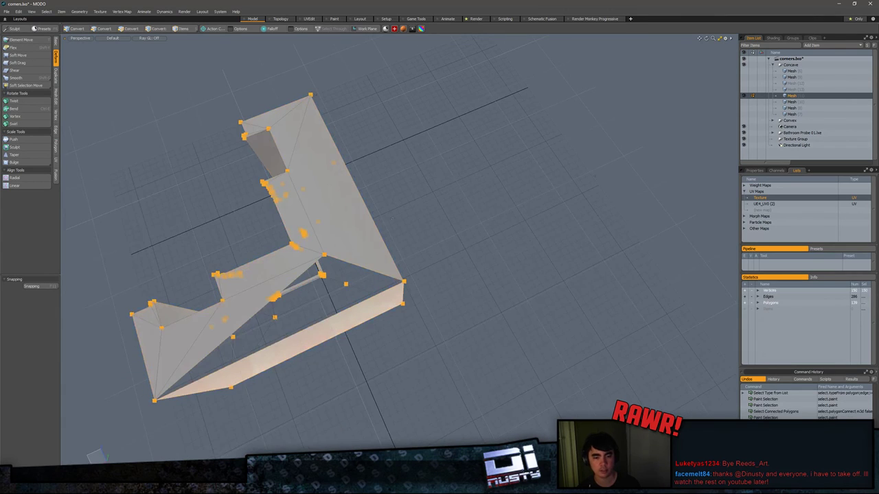
key(F2)
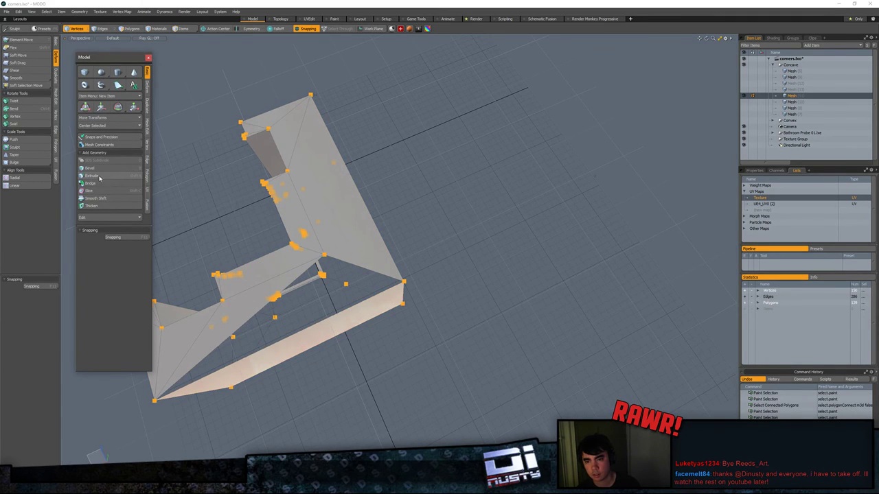
click(147, 159)
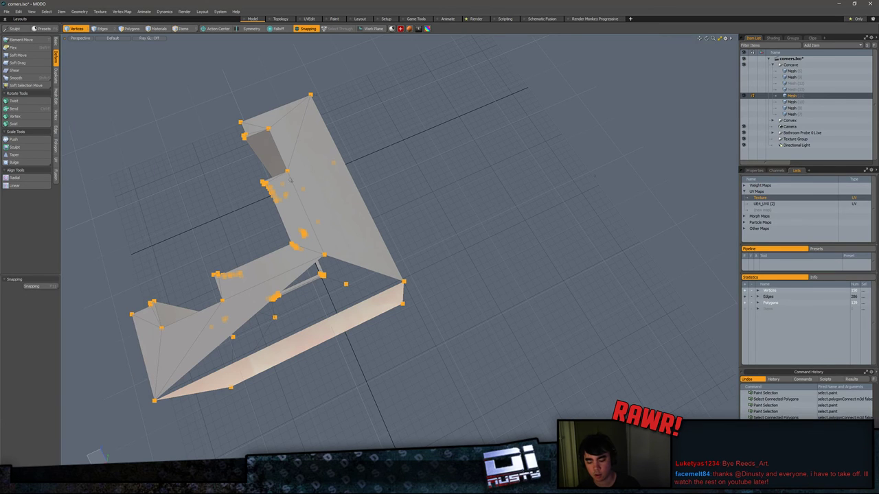
click(423, 182)
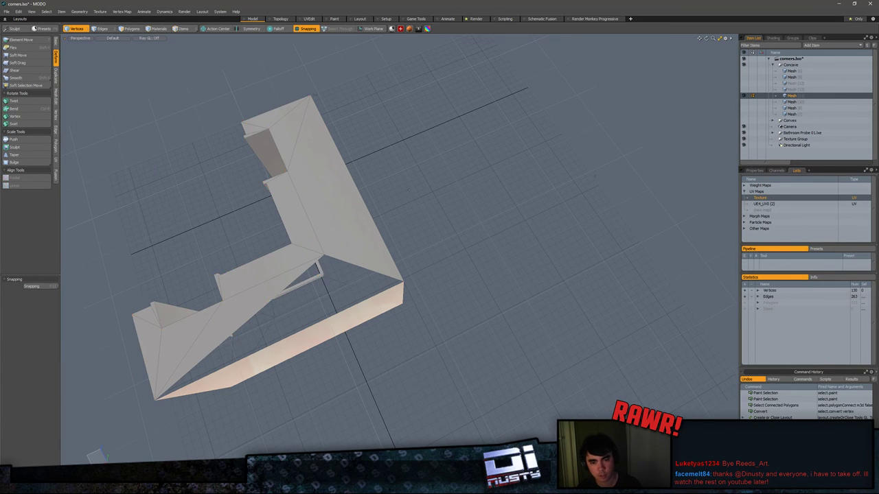
Step: Select the open edge loop on the wall's top face and fill it with a polygon
alt+drag(424, 183, 491, 201)
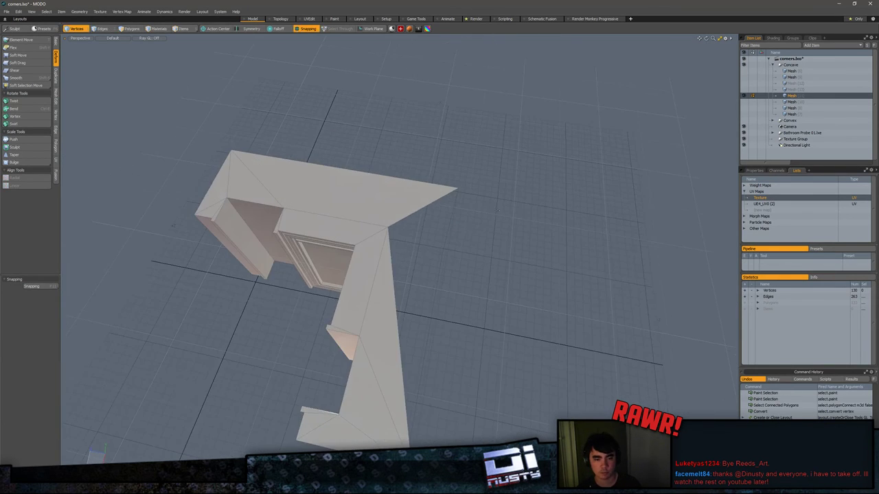
mouse_move(391, 197)
alt+mouse_down()
mouse_move(416, 181)
mouse_move(400, 182)
alt+mouse_up()
key(2)
double_click(400, 183)
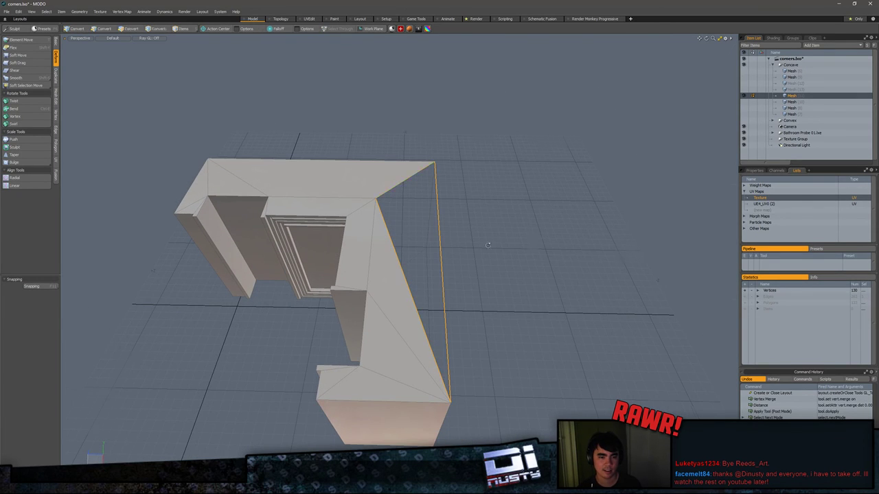
alt+drag(488, 247, 459, 210)
key(p)
Step: Select the open edge loop on the wall's underside, fill it with a polygon, and check the closed corner
alt+drag(514, 286, 510, 210)
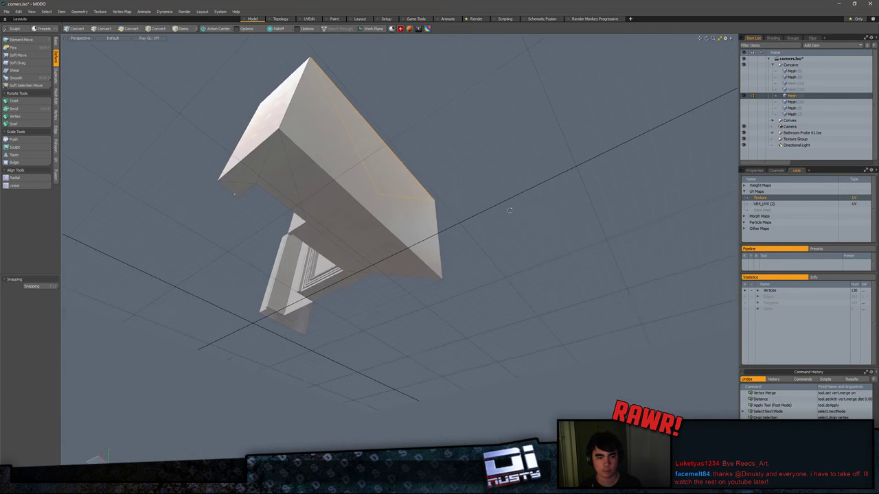
double_click(411, 276)
alt+drag(410, 276, 404, 217)
key(p)
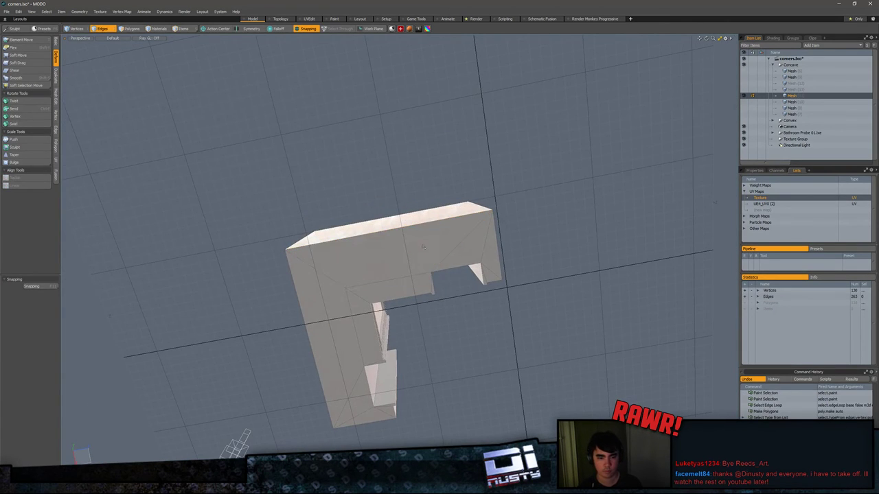
key(3)
click(394, 176)
alt+drag(395, 175, 393, 353)
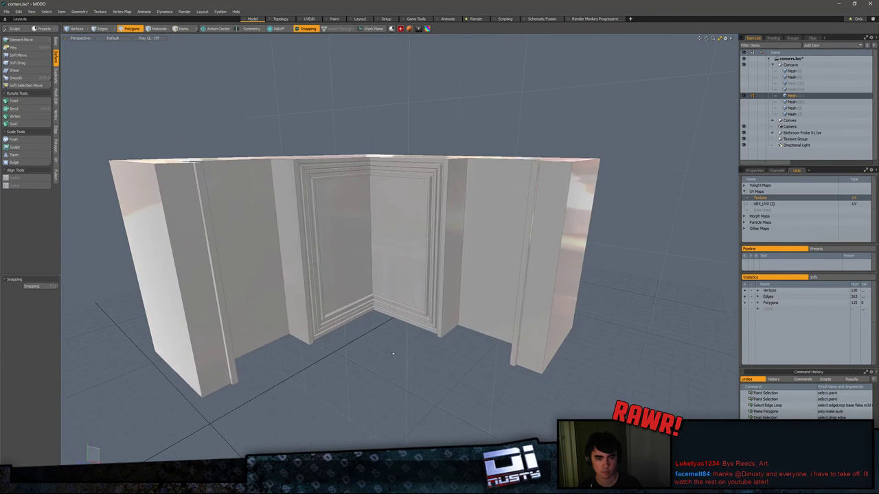
Step: Delete the two old hidden wall meshes from the Concave group
click(798, 84)
shift+click(800, 90)
key(Delete)
Step: Turn on the visibility of the remaining hidden meshes in the Concave group
click(744, 78)
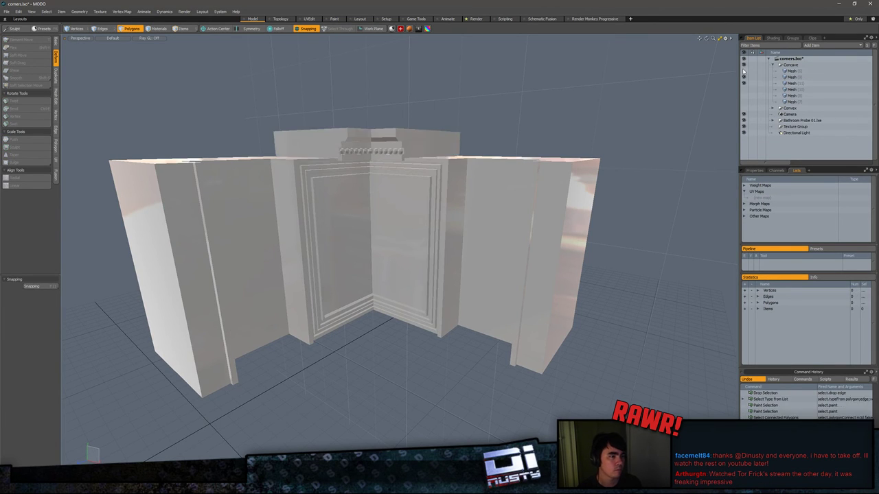
click(744, 72)
click(744, 90)
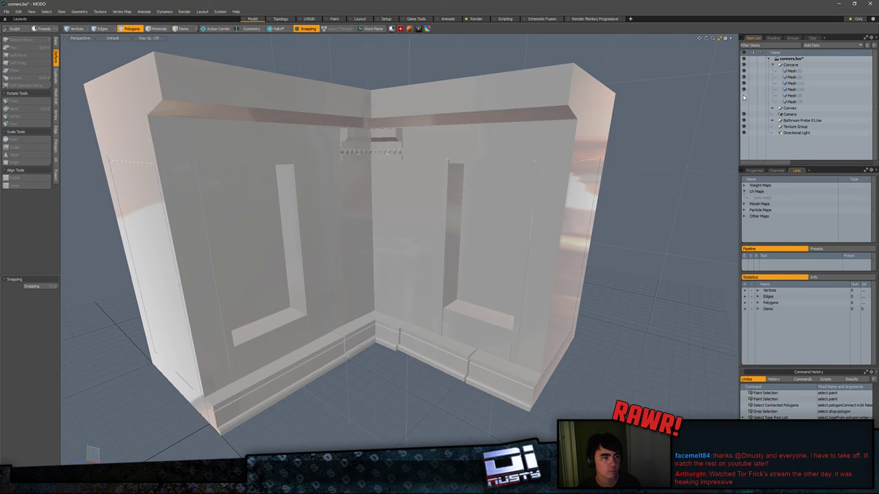
click(743, 96)
click(744, 102)
Step: Cut the beaded trim's short corner piece from its mesh and paste it into the mesh holding the long trim pieces
key(5)
click(347, 146)
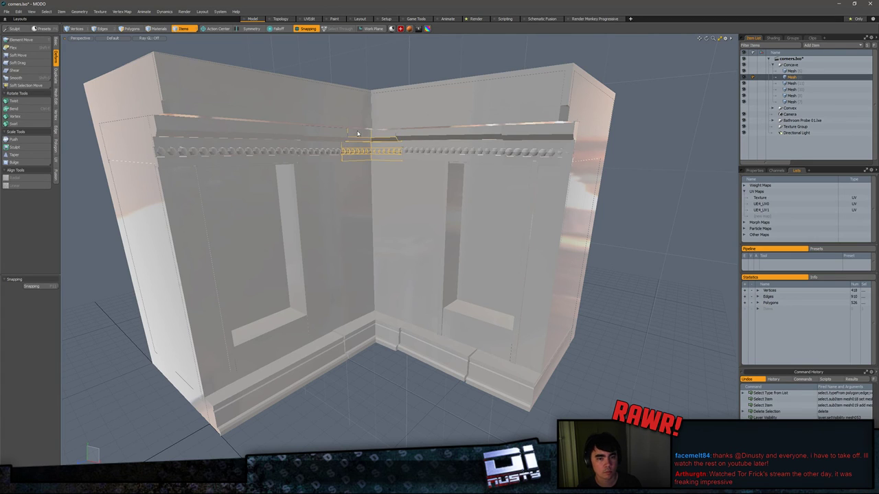
key(3)
mouse_move(375, 86)
middle_down()
mouse_move(454, 96)
mouse_move(440, 90)
middle_up()
key(ctrl+x)
key(5)
click(313, 150)
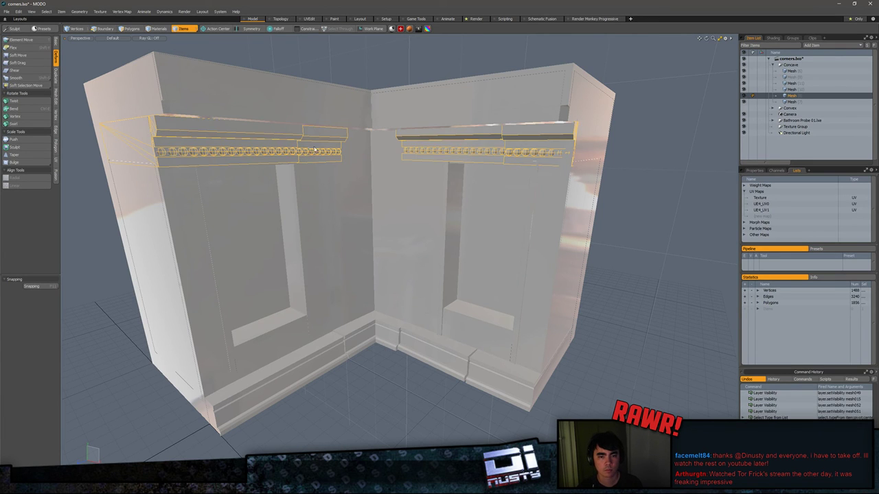
key(ctrl+v)
Step: Hide the top slab mesh and examine the pasted trim and the wall mesh at the inner corner
alt+drag(316, 149, 405, 122)
click(406, 126)
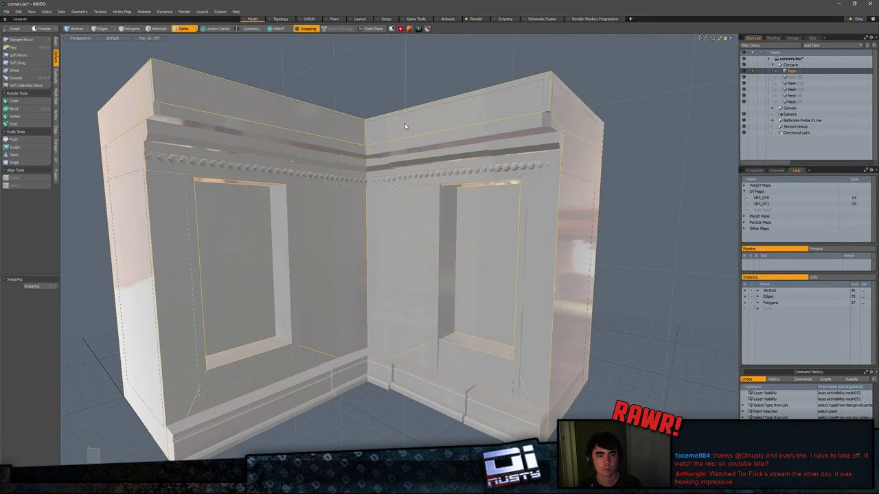
click(375, 143)
click(663, 94)
click(743, 102)
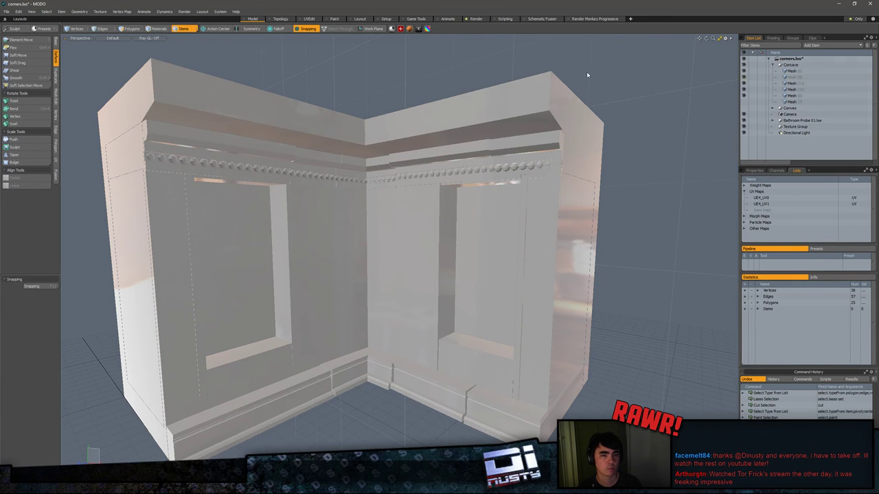
Step: Hide the wall mesh with the recessed window openings and show the top slab mesh again
alt+drag(586, 72, 519, 72)
click(453, 108)
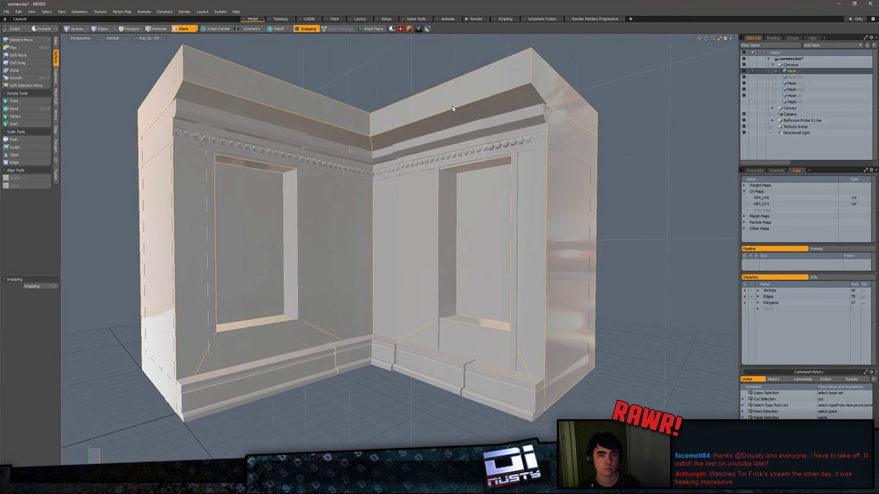
click(743, 71)
click(744, 102)
click(599, 95)
alt+drag(599, 96, 462, 208)
click(462, 208)
click(533, 183)
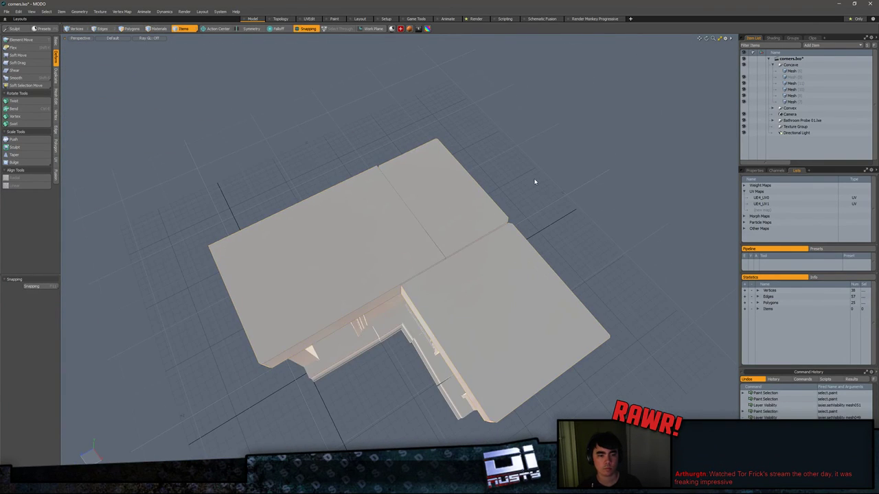
Step: Select the corner slab piece's vertices along the seam with its neighbour and move them with snapping turned off
alt+drag(533, 183, 447, 120)
key(3)
double_click(449, 191)
ctrl+middle_drag(447, 120, 507, 332)
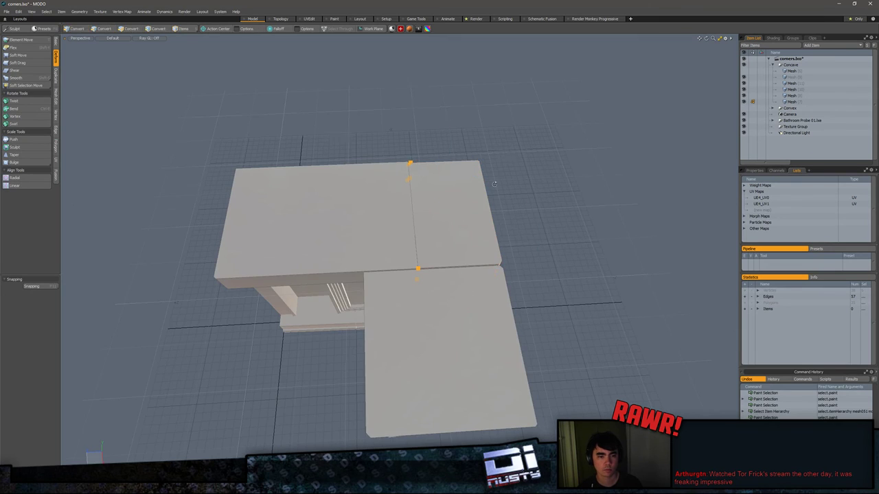
mouse_move(502, 288)
alt+mouse_down()
mouse_move(469, 190)
mouse_move(407, 232)
alt+mouse_up()
key(w)
key(x)
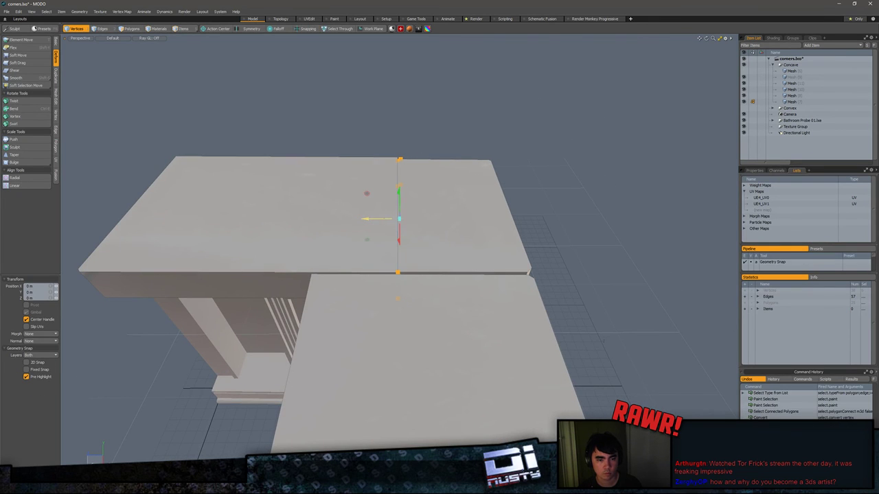
key(q)
click(403, 125)
alt+drag(403, 130, 461, 136)
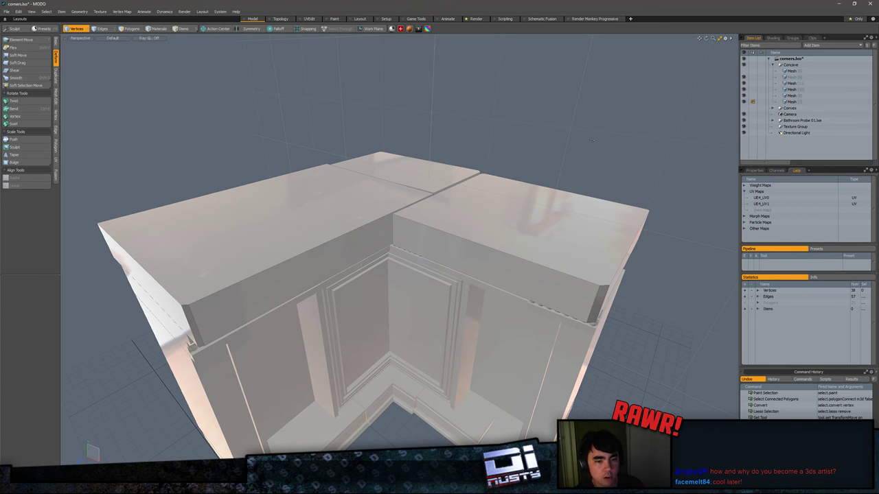
Step: Select the top slab mesh as an item and examine how its pieces meet at the corner
alt+drag(587, 269, 580, 176)
key(5)
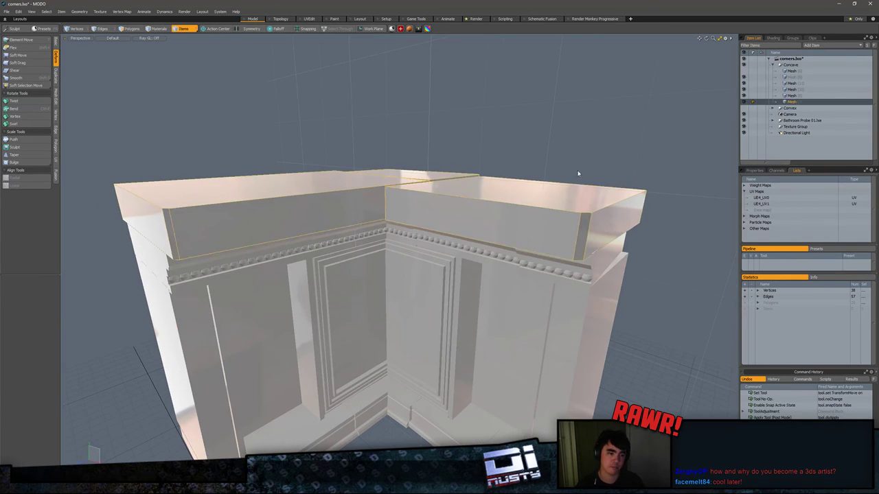
click(578, 173)
click(605, 230)
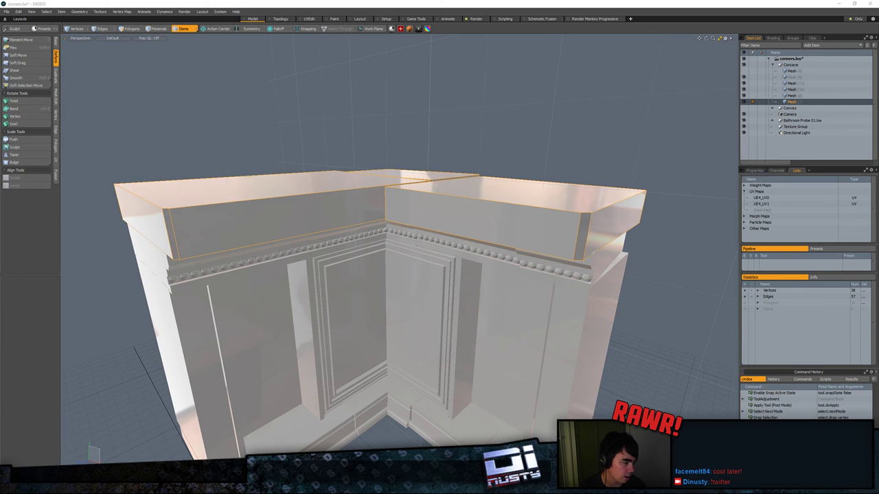
alt+drag(511, 278, 414, 309)
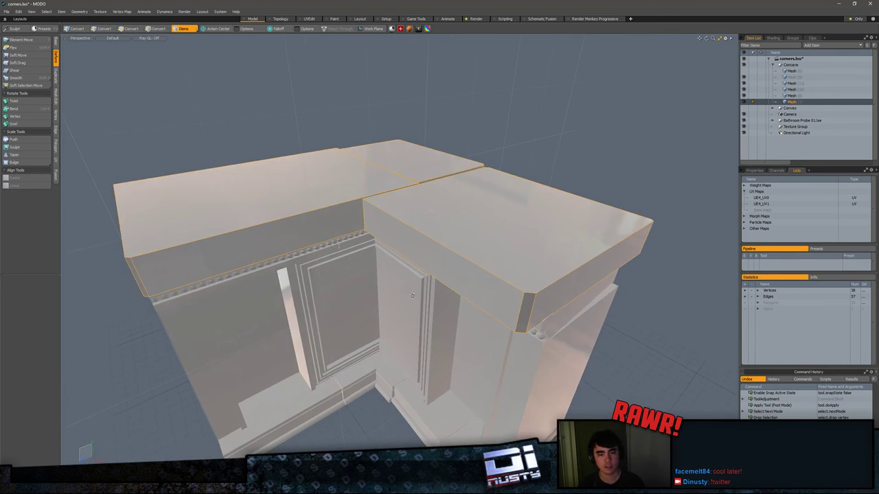
Step: Clear the item selection and examine the assembled concave corner from the front, above and the side
click(493, 124)
alt+drag(467, 165, 407, 199)
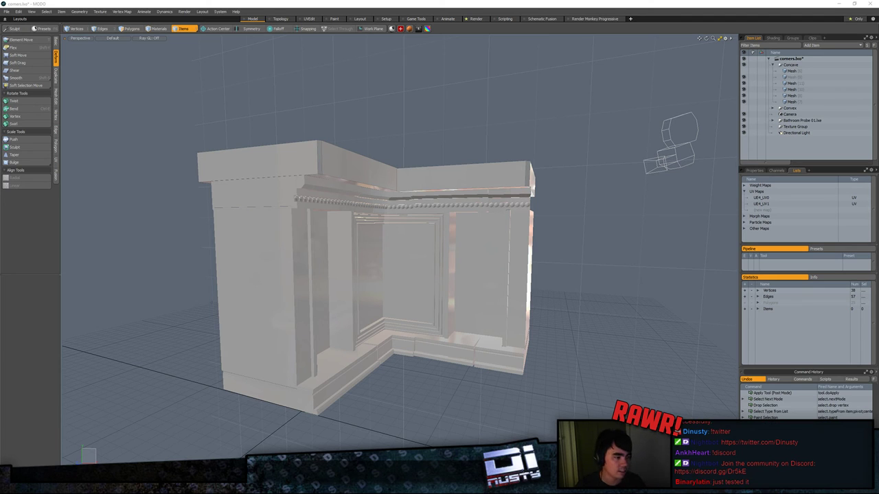
mouse_move(616, 291)
alt+mouse_down()
mouse_move(592, 302)
mouse_move(607, 301)
mouse_move(558, 276)
mouse_move(608, 296)
alt+mouse_up()
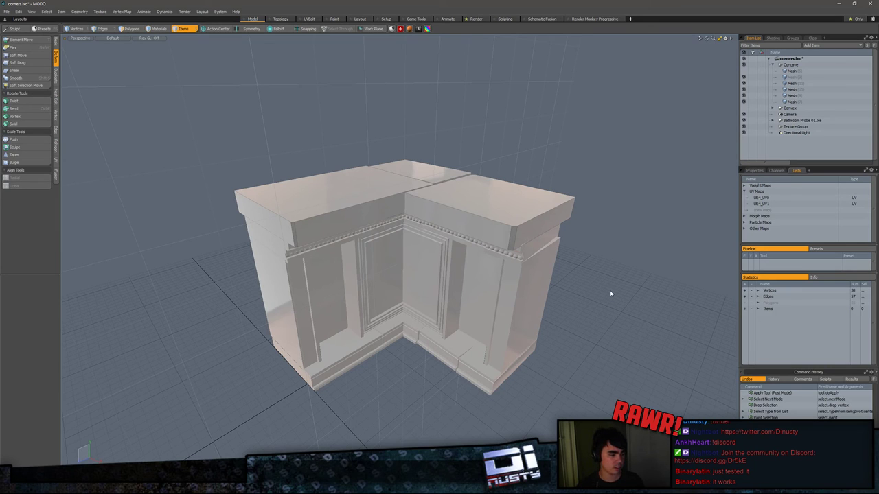
alt+drag(608, 296, 622, 267)
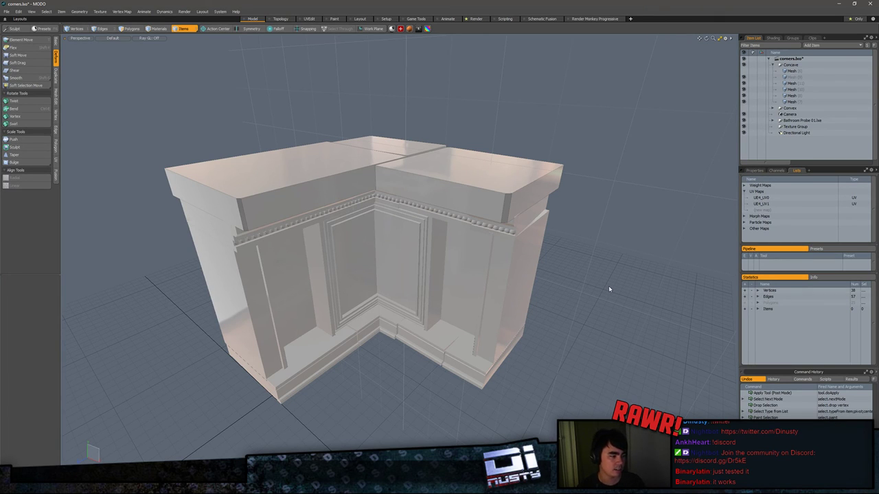
alt+drag(609, 289, 597, 284)
Step: Delete the leftover second mesh item from the Concave group
key(3)
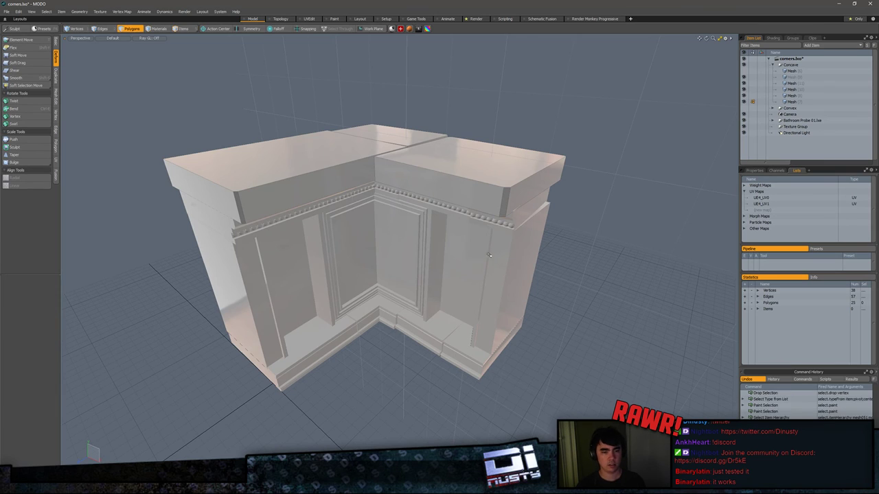
key(5)
key(3)
key(5)
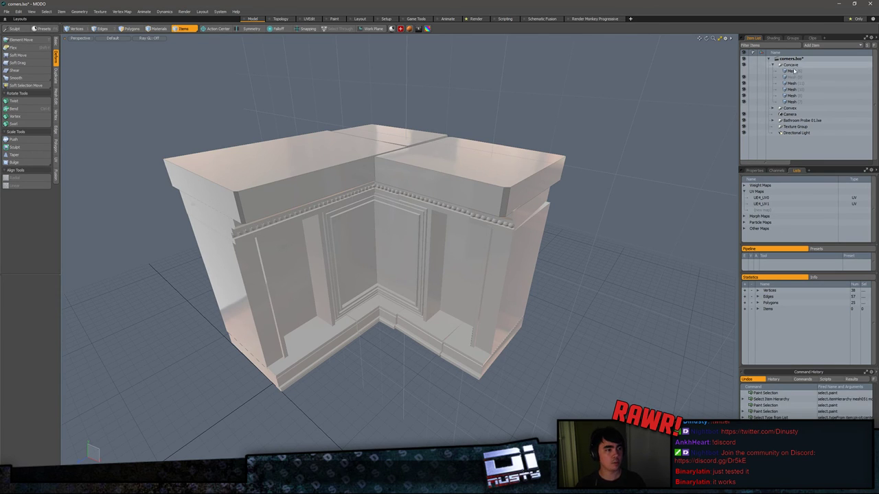
click(793, 76)
key(Delete)
Step: Select the panelled wall moulding, top slab, beaded trim and base meshes together and switch to polygon selection
click(461, 153)
key(3)
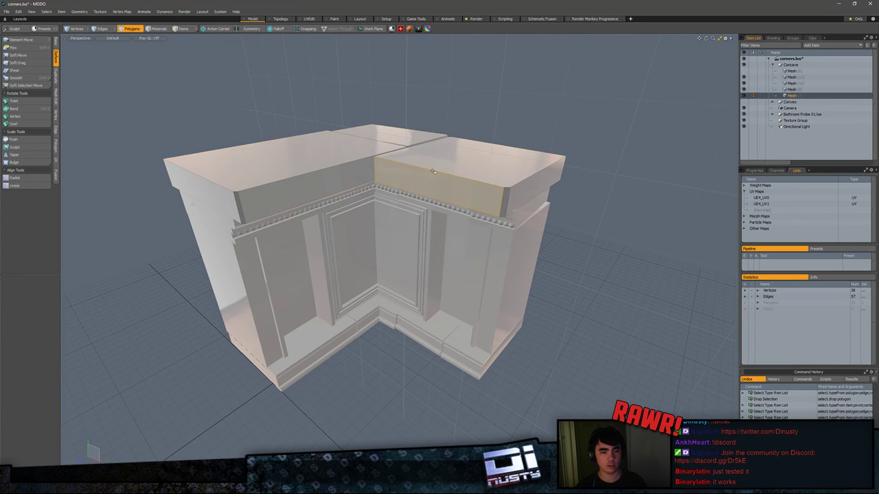
key(5)
click(421, 218)
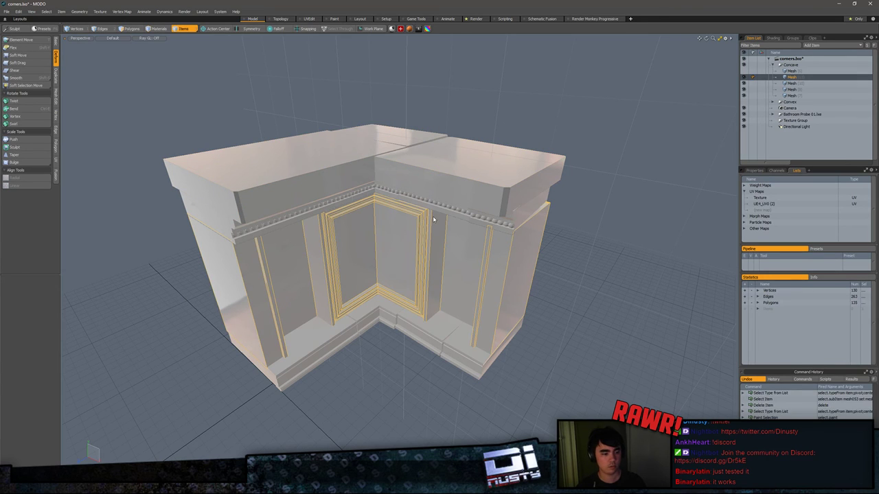
shift+click(413, 178)
shift+click(412, 197)
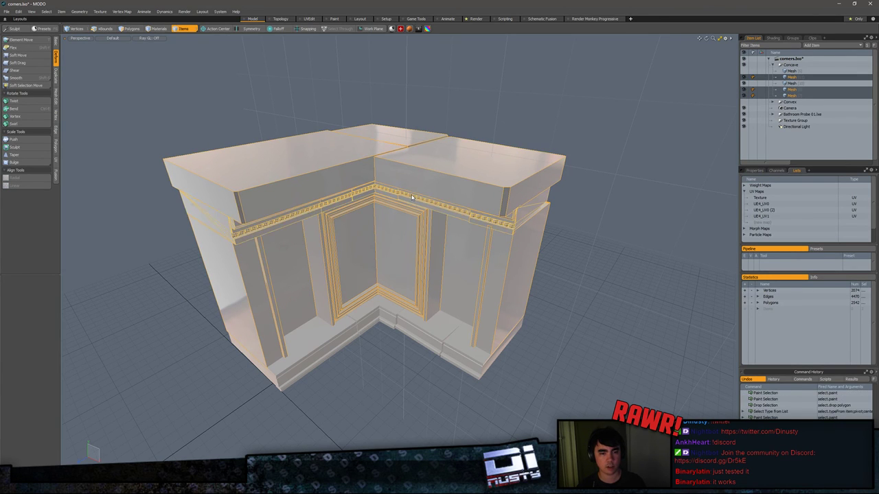
shift+click(412, 325)
key(3)
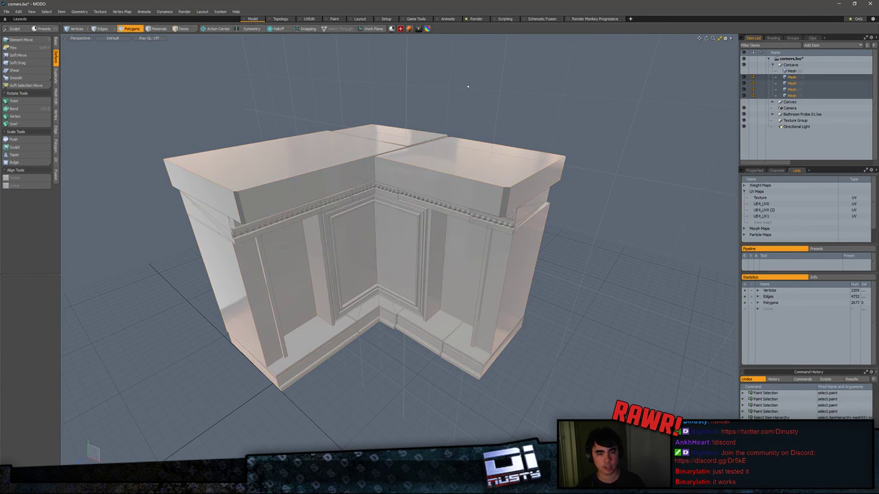
right_click(796, 86)
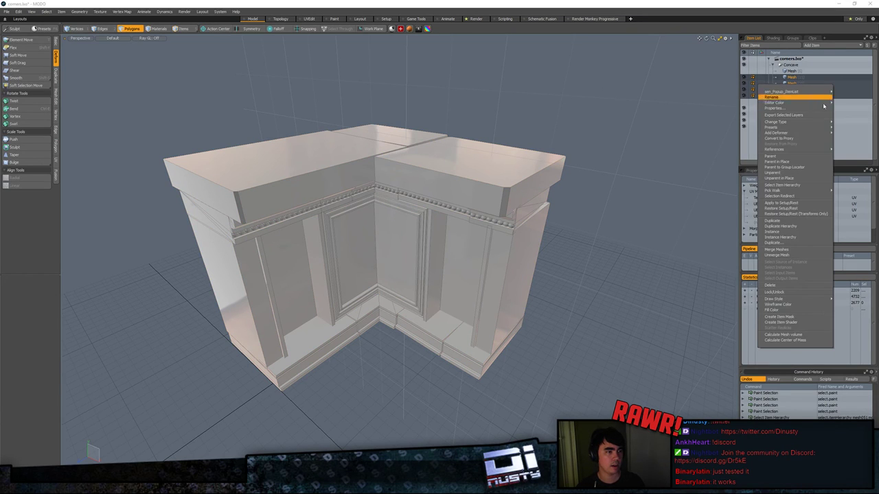
click(814, 115)
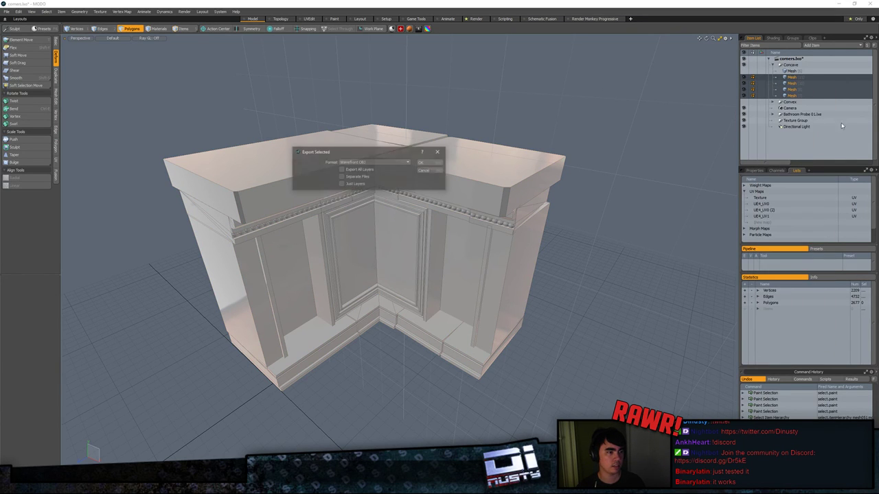
click(423, 162)
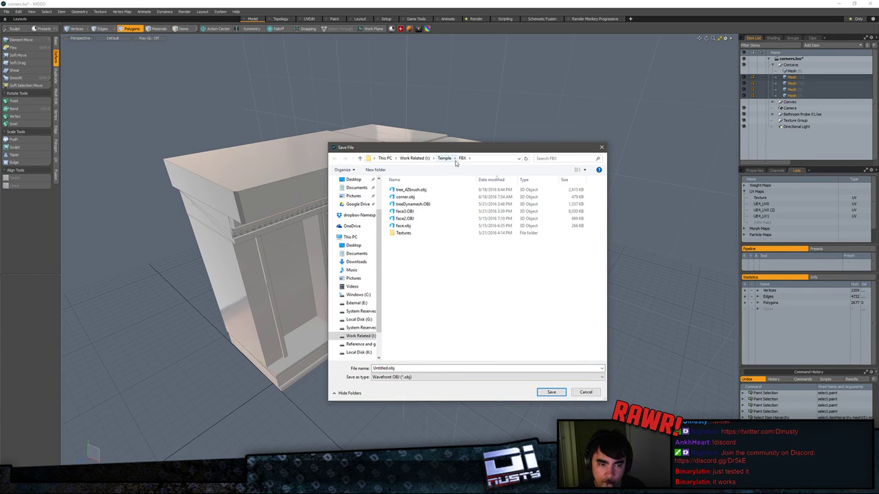
click(528, 377)
click(477, 383)
click(586, 393)
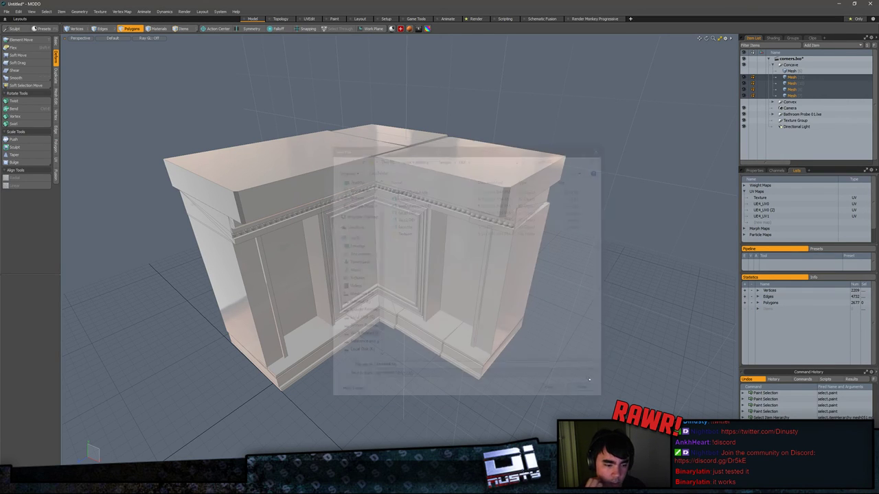
Step: Open the export options for the four selected mesh layers again
right_click(802, 89)
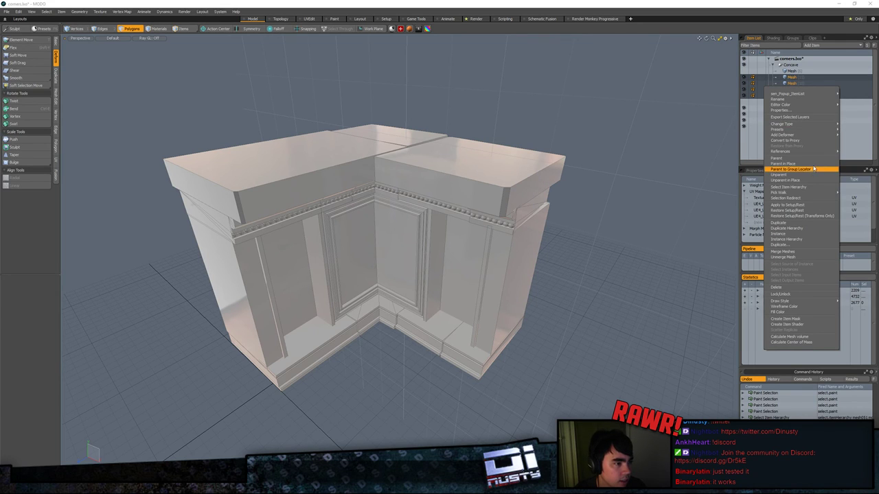
mouse_move(807, 134)
click(789, 116)
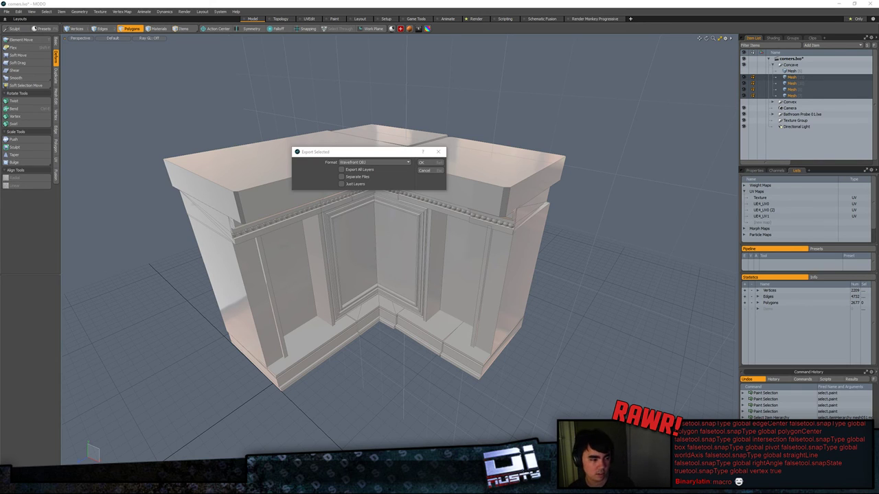
Step: Paste the copied vertex-snapping macro into a blank Notepad document and move its window out of the way
key(Return)
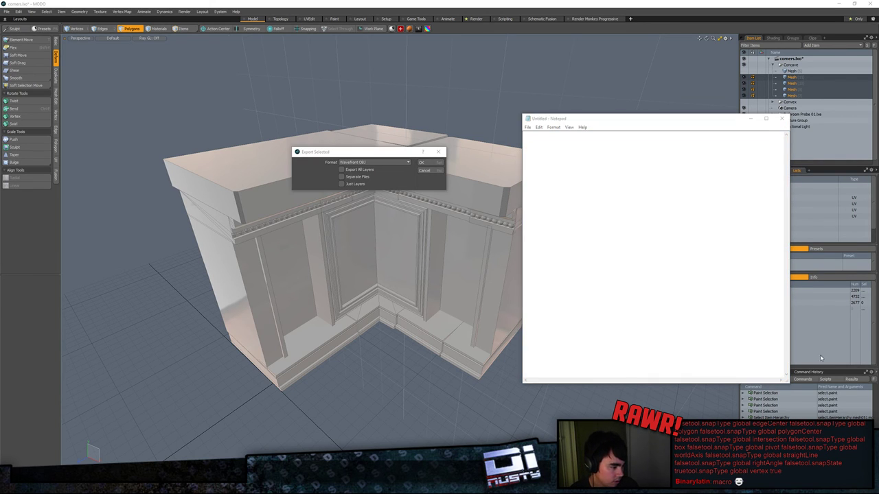
click(688, 271)
key(ctrl+v)
drag(620, 119, 878, 129)
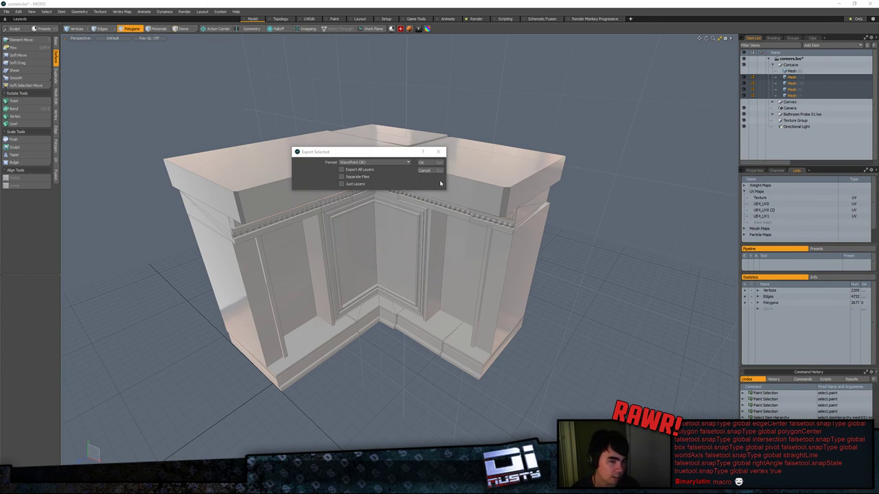
Step: Set the export format for the selected layers to Autodesk FBX 2015 and proceed to choosing the file
click(388, 163)
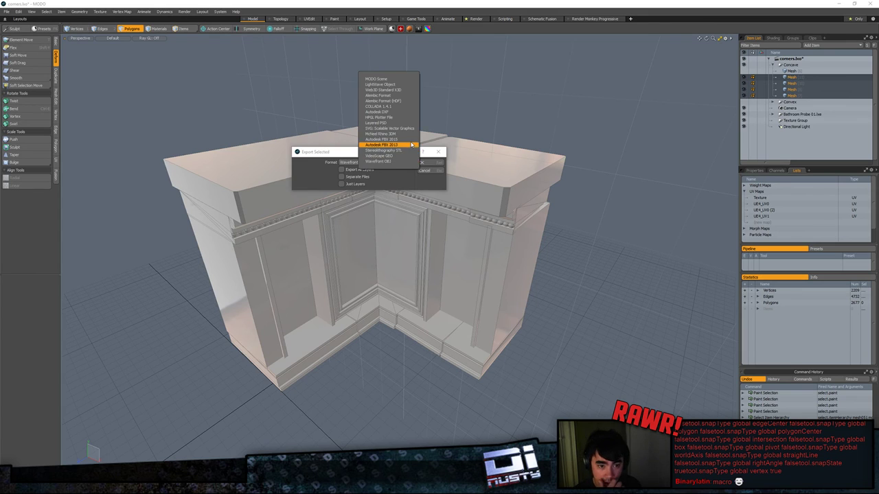
click(411, 140)
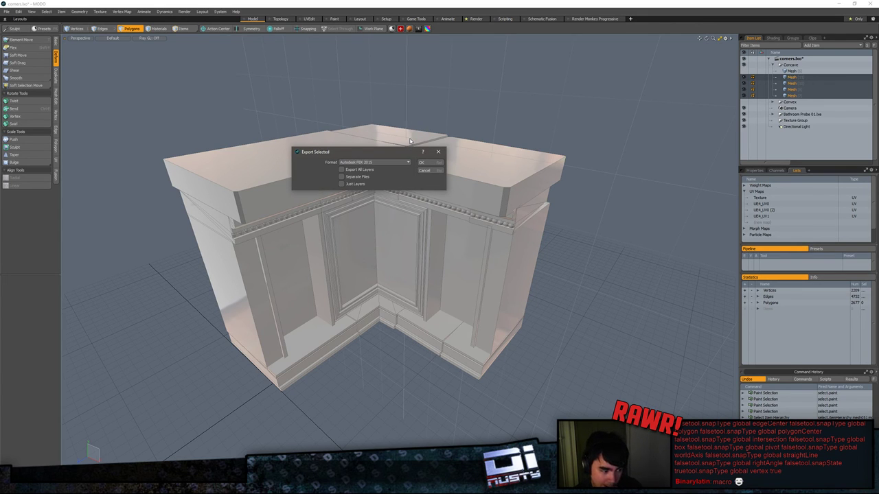
click(427, 163)
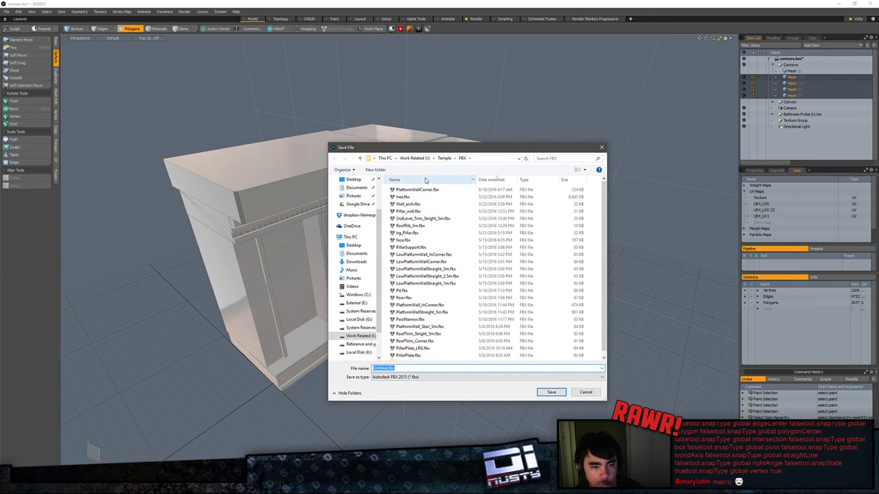
Step: Switch to Unreal Editor and select the inner and outer platform wall corners to look up their mesh names
click(504, 488)
click(508, 488)
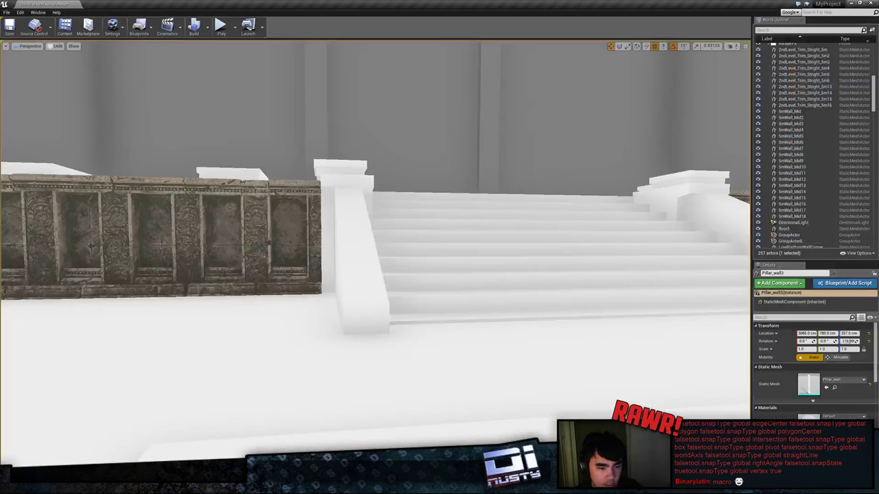
click(260, 258)
right_drag(260, 258, 359, 268)
click(358, 267)
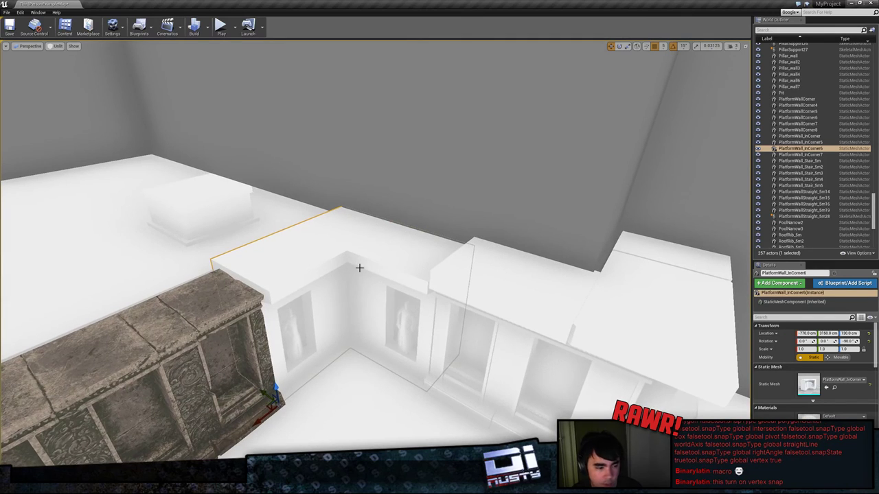
click(440, 306)
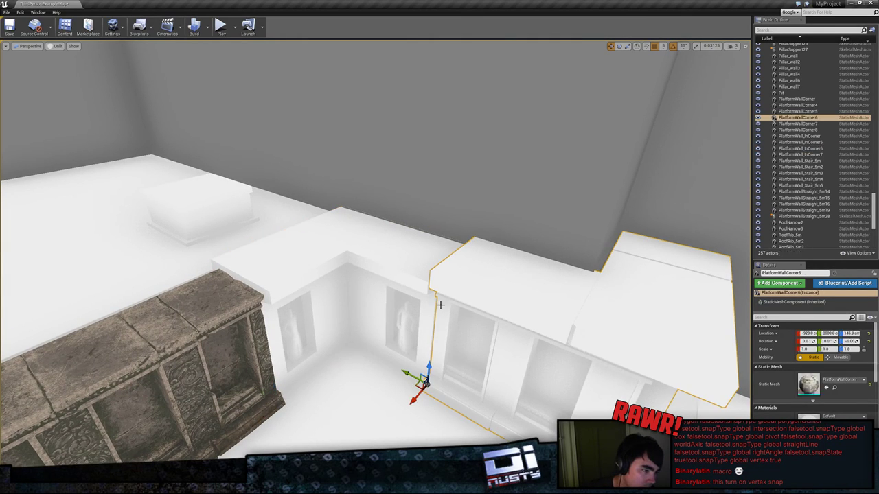
click(333, 274)
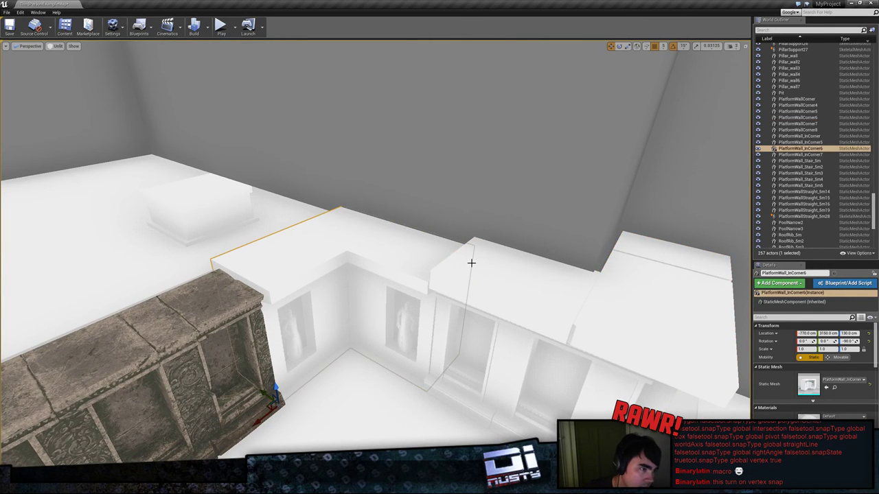
Step: Return to MODO and export the selected meshes to PlatformWall_InCorner.fbx, replacing the existing file
key(alt+Tab)
key(alt+Tab)
key(alt+Tab)
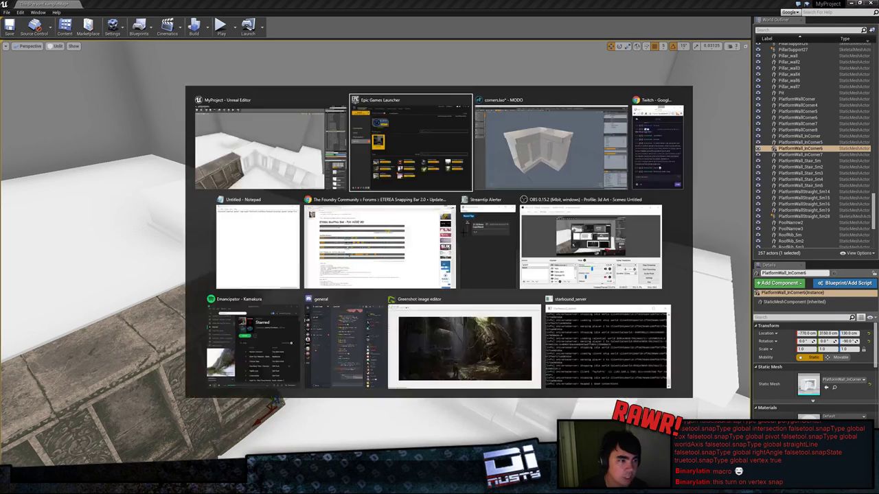
key(alt+Tab)
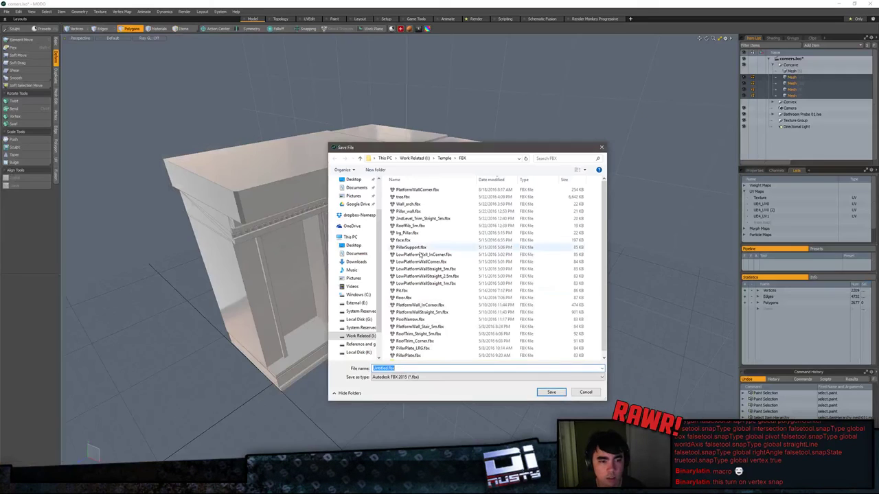
click(432, 234)
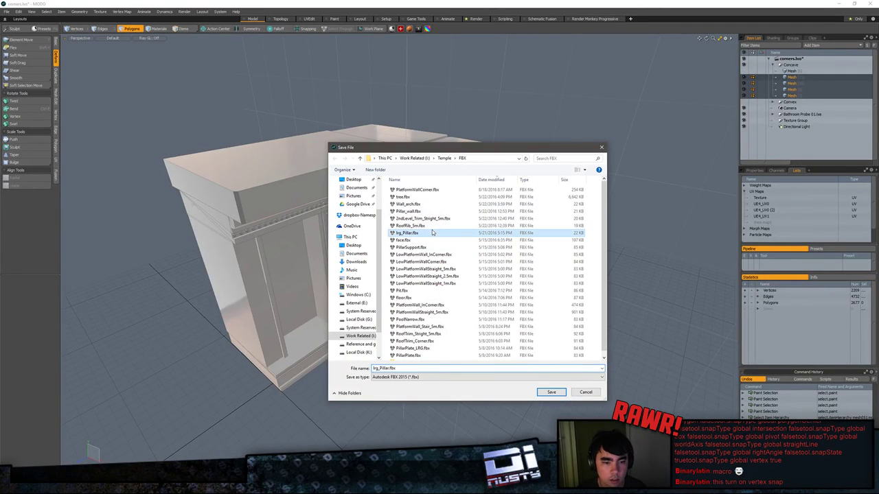
click(426, 312)
double_click(441, 306)
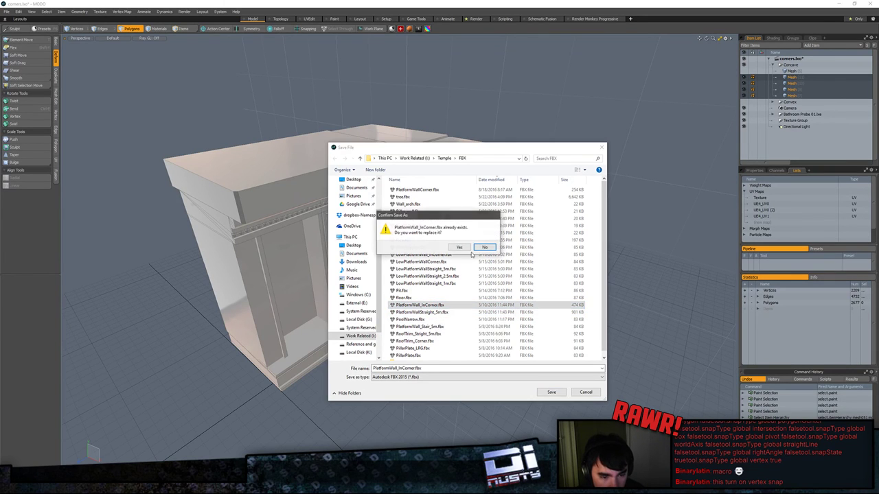
click(459, 248)
click(477, 237)
Step: Select the top slab mesh and all of its polygons
click(504, 209)
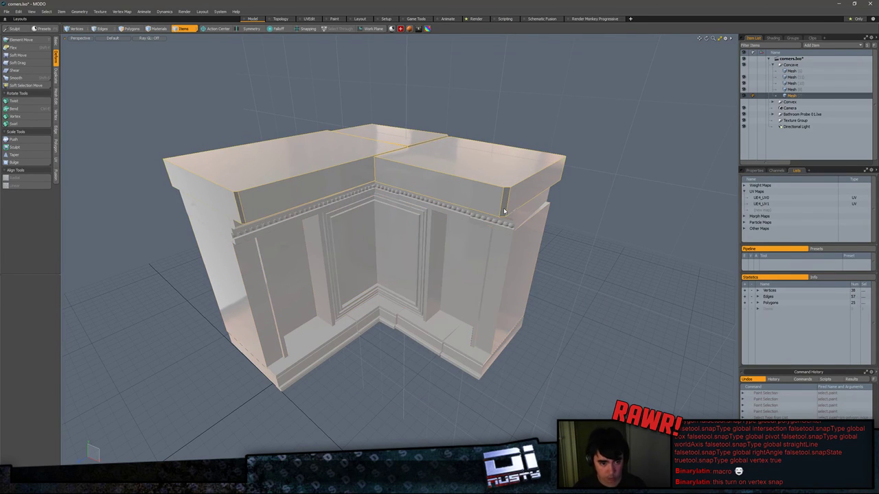
key(3)
mouse_move(432, 77)
middle_down()
mouse_move(644, 299)
mouse_move(557, 63)
middle_up()
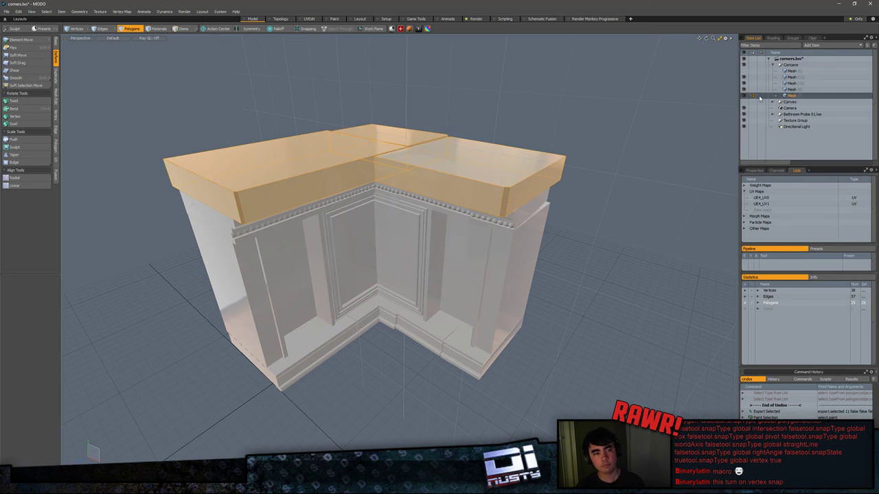
Step: Select the first four mesh items in the Concave group and hide the top slab mesh
click(791, 72)
shift+click(793, 90)
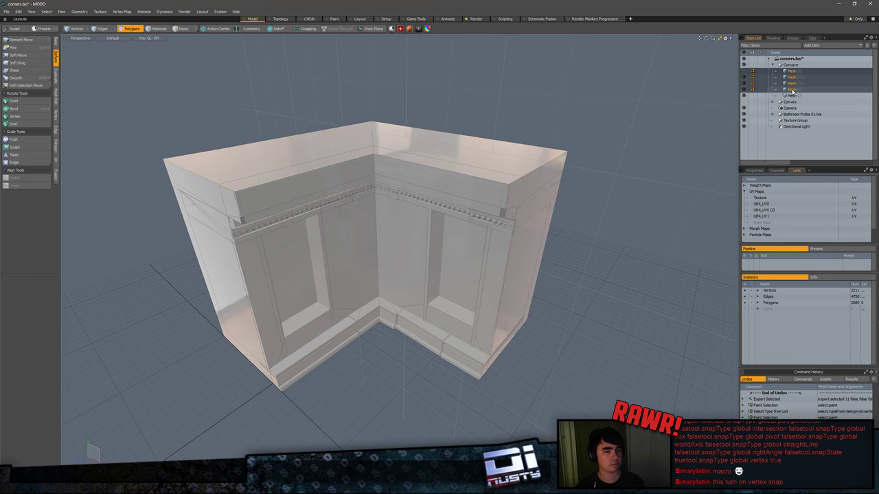
click(744, 95)
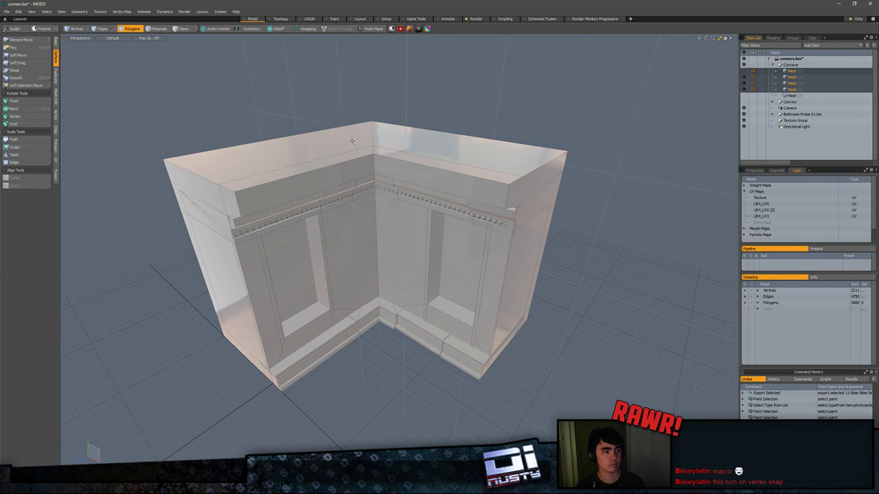
Step: Lasso-select the four meshes' polygons, clear that selection, and turn on the visibility of the first Concave mesh
middle_drag(405, 77, 734, 303)
right_drag(733, 302, 707, 347)
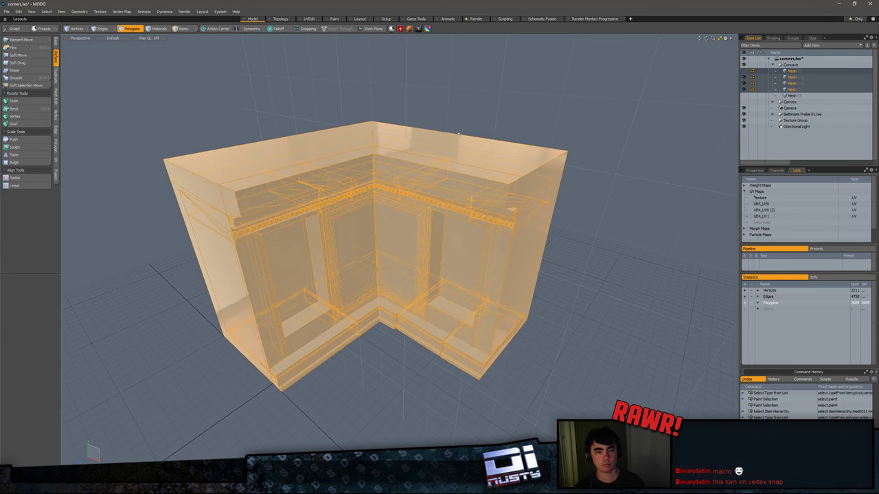
click(639, 276)
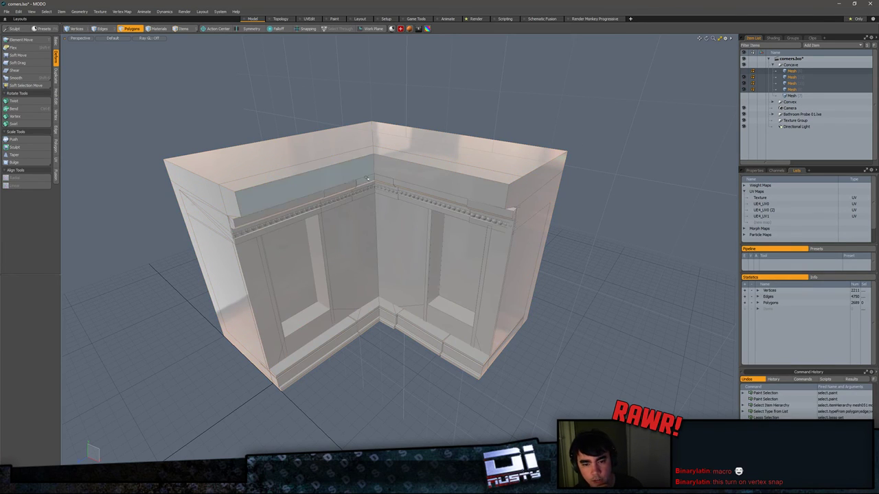
click(745, 71)
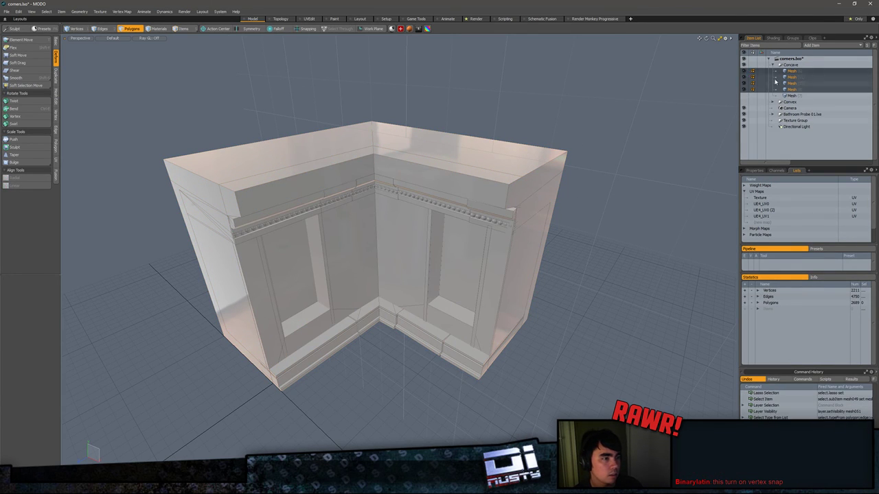
Step: Show the remaining detailed meshes in the Concave group, select its last four meshes, and select all of their polygons
click(791, 77)
click(744, 77)
click(745, 96)
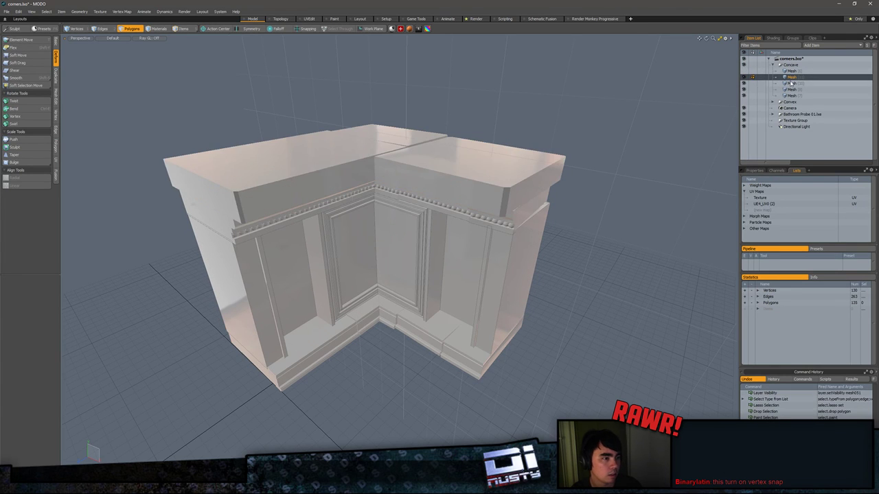
shift+click(792, 96)
mouse_move(486, 99)
middle_down()
mouse_move(621, 55)
mouse_move(491, 53)
middle_up()
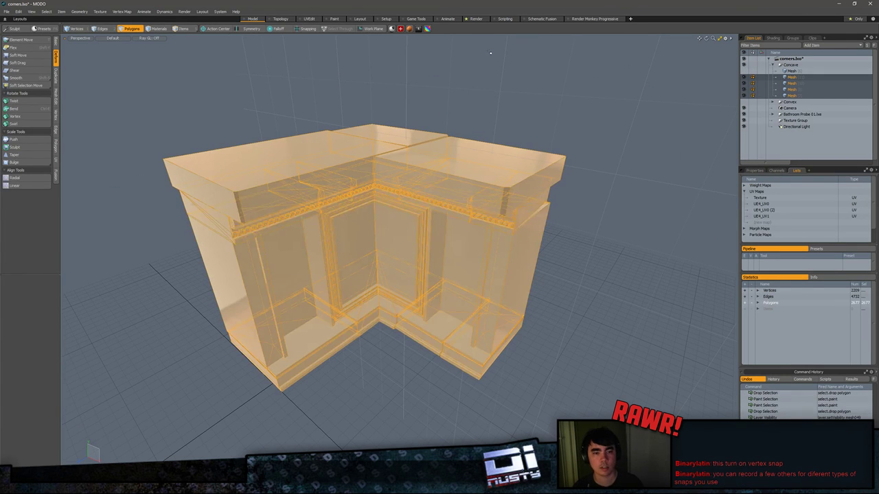
Step: Delete the Texture, UE4_UV0 (2) and UE4_UV1 UV maps from the selected meshes
click(773, 198)
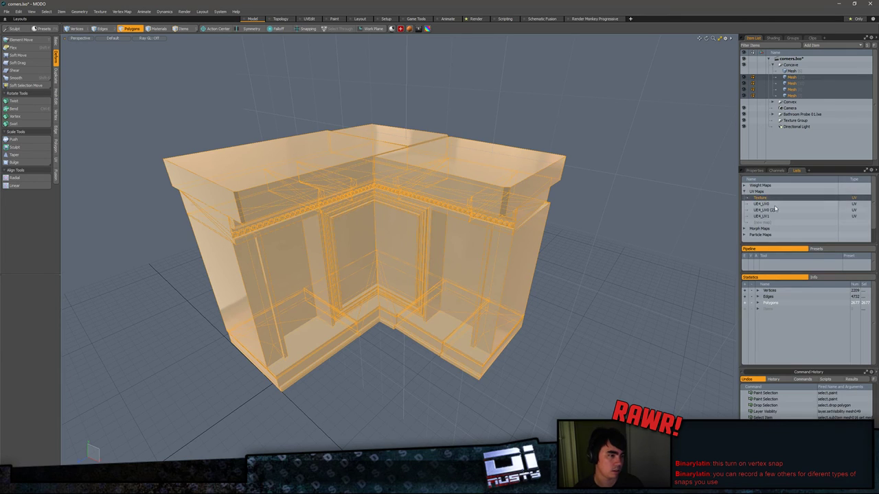
key(Delete)
key(Return)
click(773, 205)
key(Delete)
key(Return)
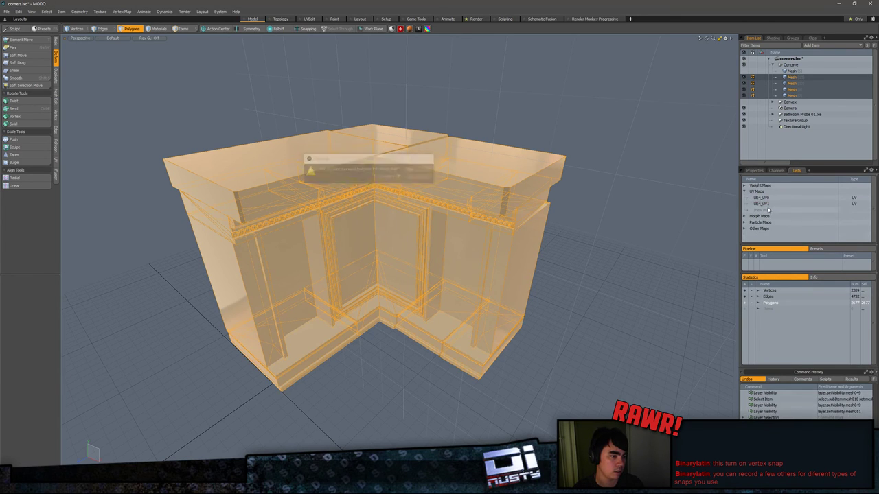
click(768, 204)
key(Delete)
key(Return)
Step: Show the UE4_UV0 map in the UV Editor and lasso-select the corner meshes' UVs
click(768, 199)
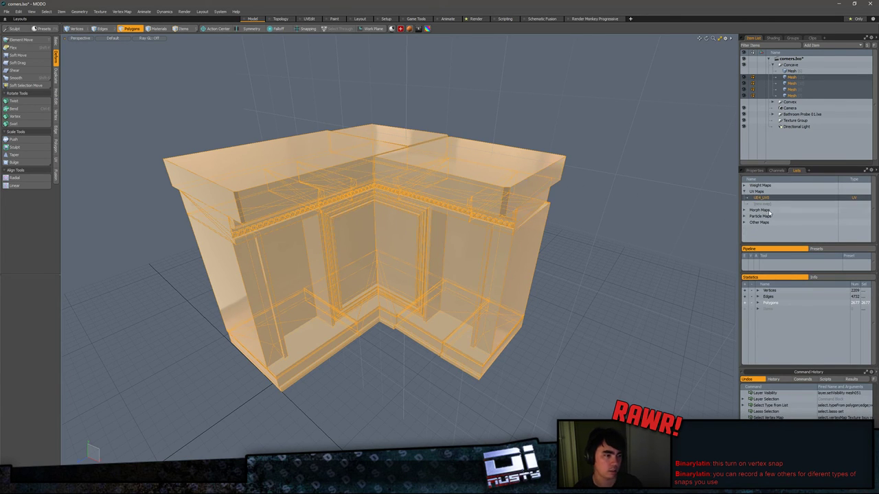
key(F3)
scroll(591, 185, down, 1)
right_drag(591, 141, 609, 135)
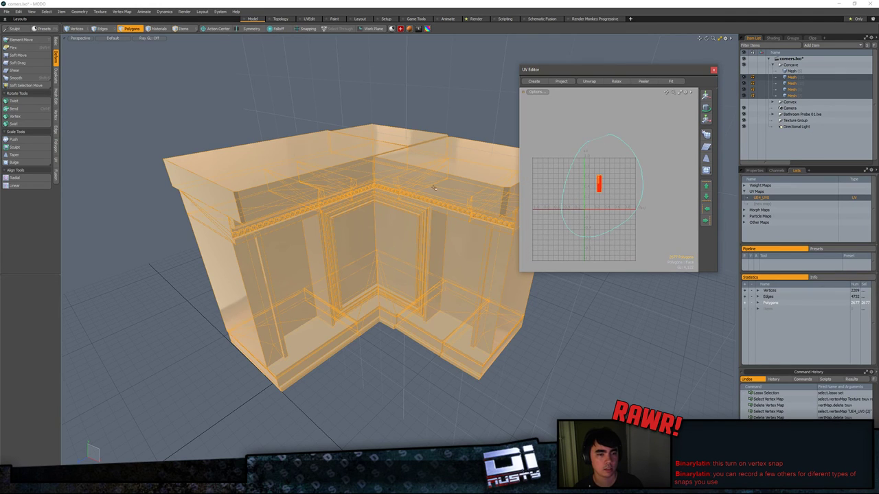
alt+drag(433, 187, 309, 109)
scroll(309, 108, down, 4)
mouse_move(476, 147)
middle_down()
mouse_move(186, 304)
mouse_move(467, 206)
middle_up()
mouse_move(385, 123)
alt+mouse_down()
mouse_move(427, 184)
mouse_move(361, 187)
alt+mouse_up()
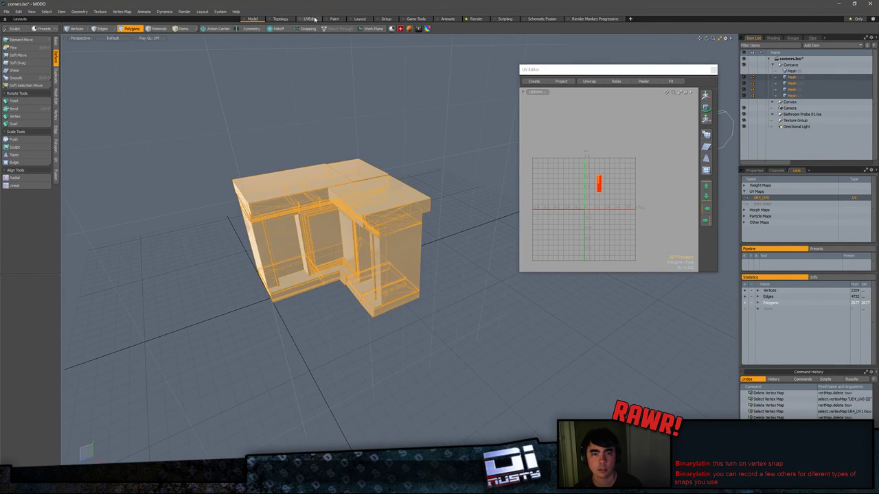
Step: Create new UVs for the four meshes with the UV Projection Tool and orient the UV pieces with the direction set to Auto
click(56, 160)
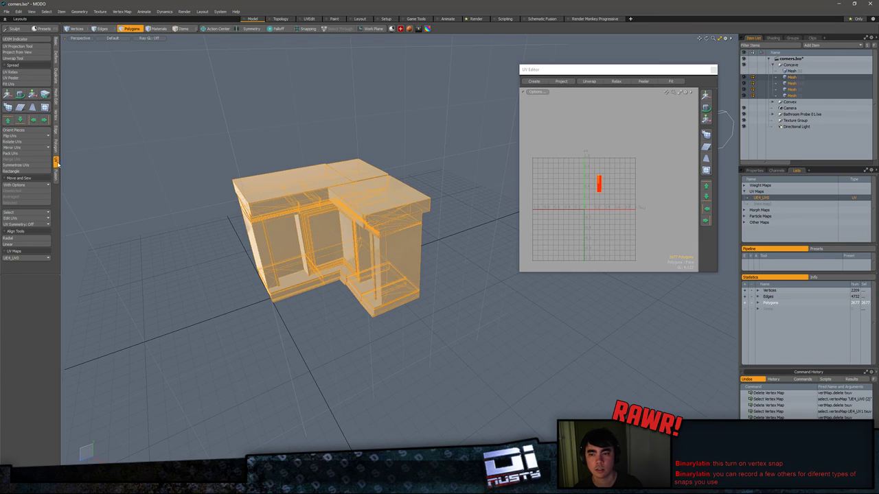
click(31, 47)
click(581, 186)
key(space)
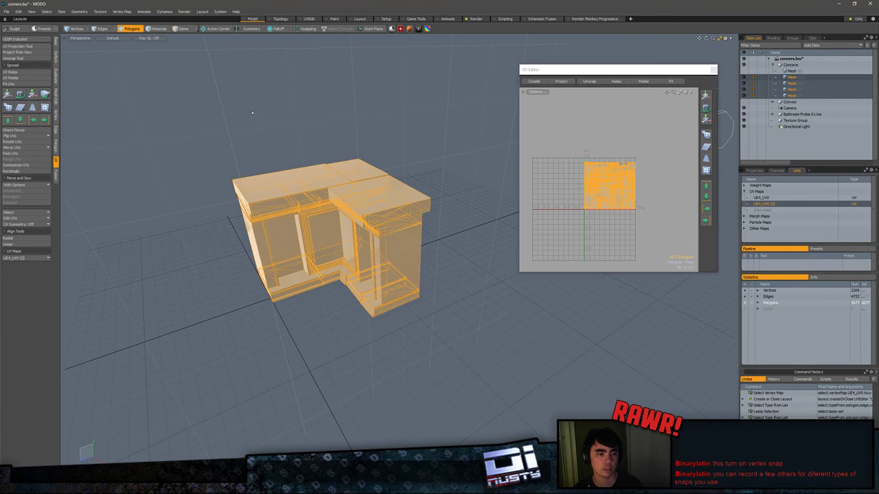
click(13, 130)
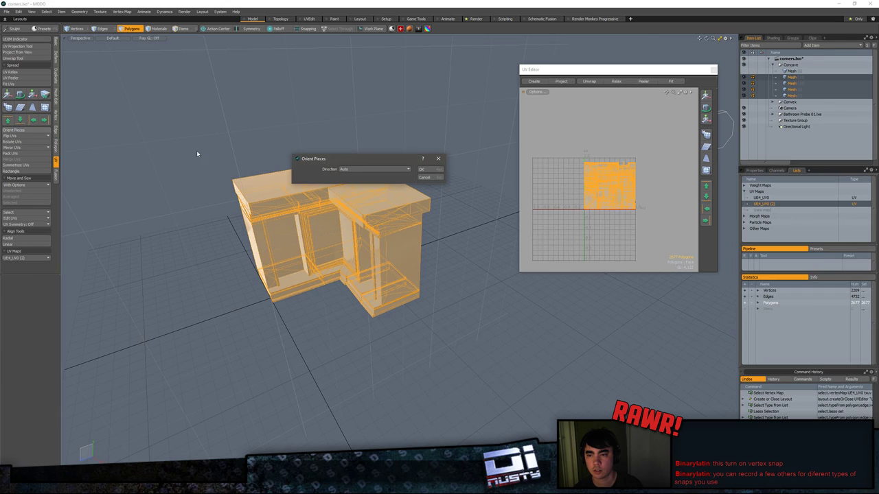
click(434, 170)
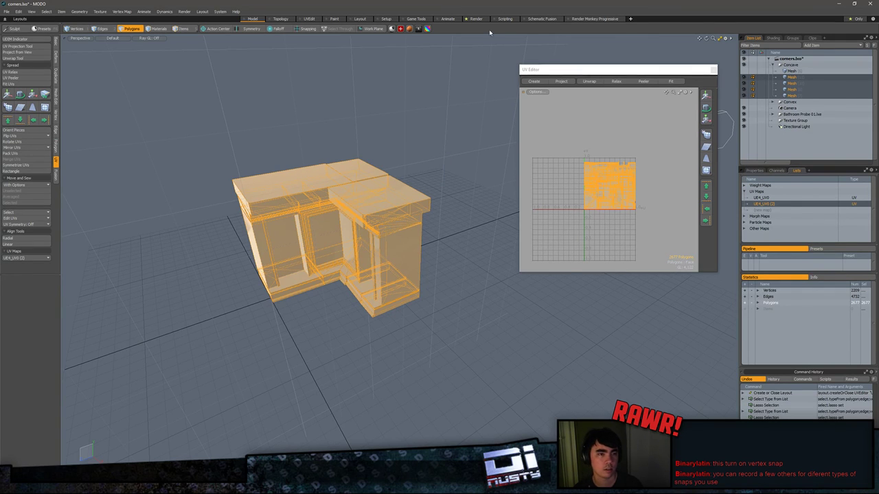
Step: Repack the UV pieces to fill the UV tile using the ETEREA UV Tools, and clear the polygon selection
click(401, 30)
click(427, 29)
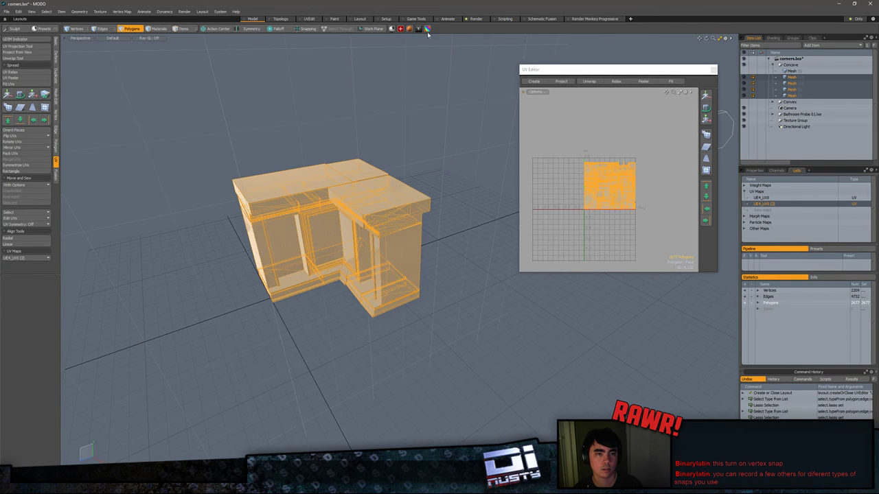
click(427, 30)
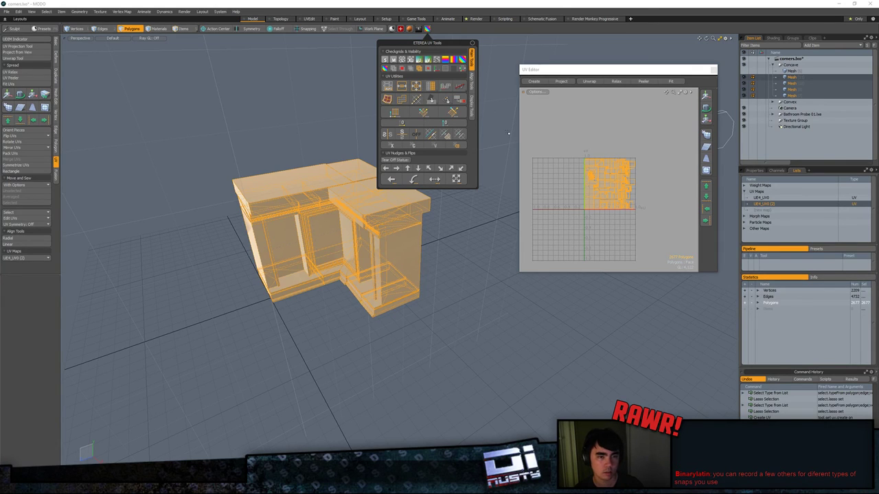
click(565, 71)
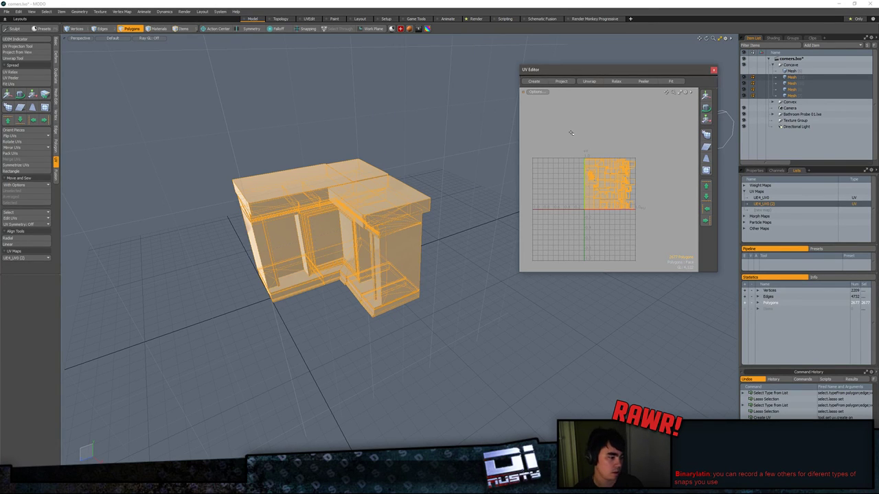
click(586, 146)
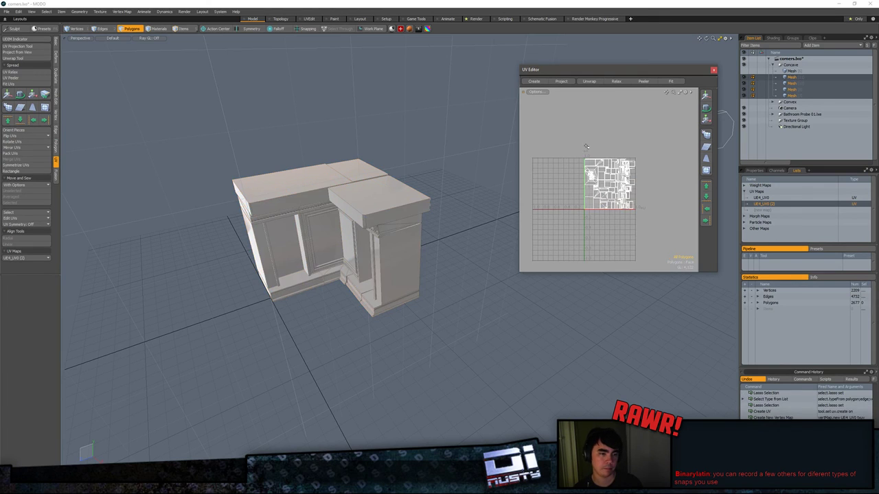
mouse_move(591, 195)
ctrl+alt+mouse_down()
mouse_move(631, 212)
mouse_move(596, 215)
mouse_move(627, 206)
mouse_move(588, 193)
mouse_move(604, 187)
ctrl+alt+mouse_up()
mouse_move(419, 180)
alt+mouse_down()
mouse_move(445, 160)
mouse_move(426, 171)
alt+mouse_up()
ctrl+alt+drag(425, 170, 492, 156)
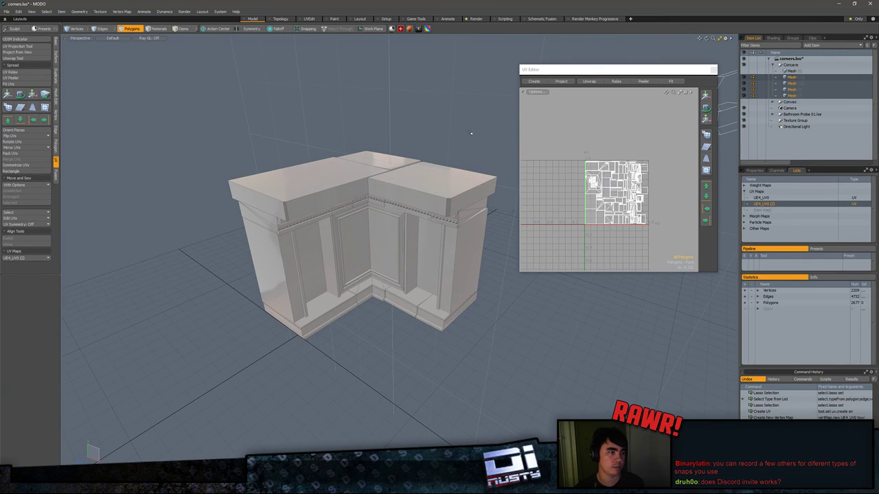
Step: Export the four selected mesh layers to PlatformWall_InCorner.fbx in the Temple FBX folder, replacing the existing file
right_click(810, 93)
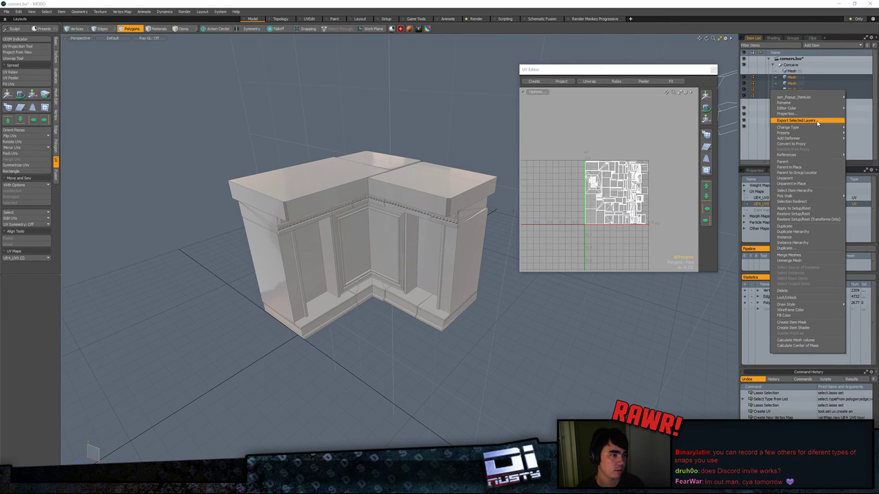
click(817, 121)
click(431, 163)
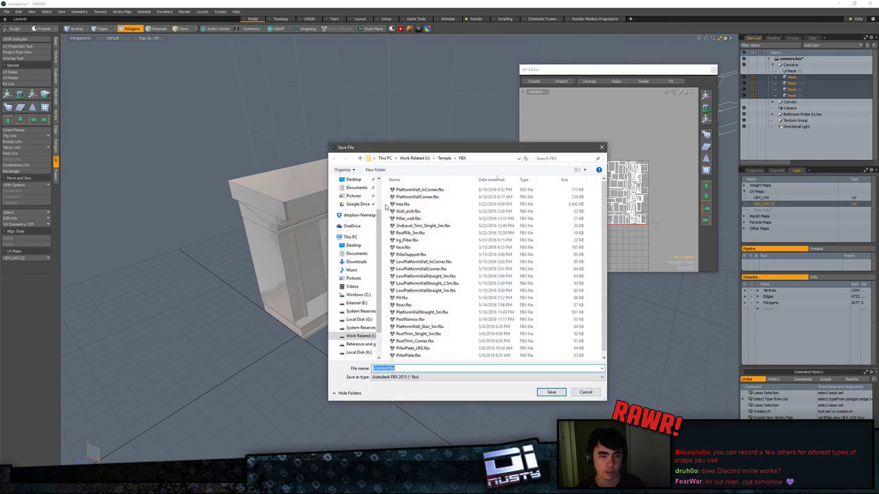
double_click(454, 191)
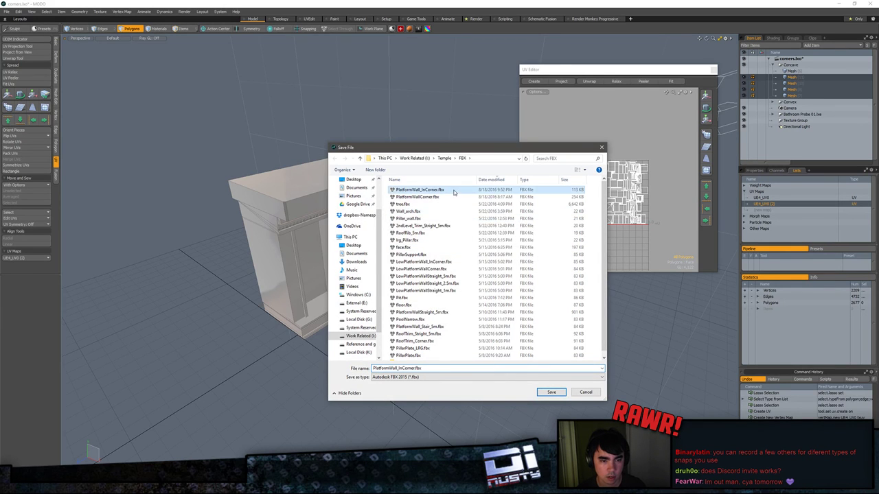
click(465, 248)
Step: Switch to the Unreal Editor, bring up the Content Browser, and select the concave corner wall in the scene
key(alt+Tab)
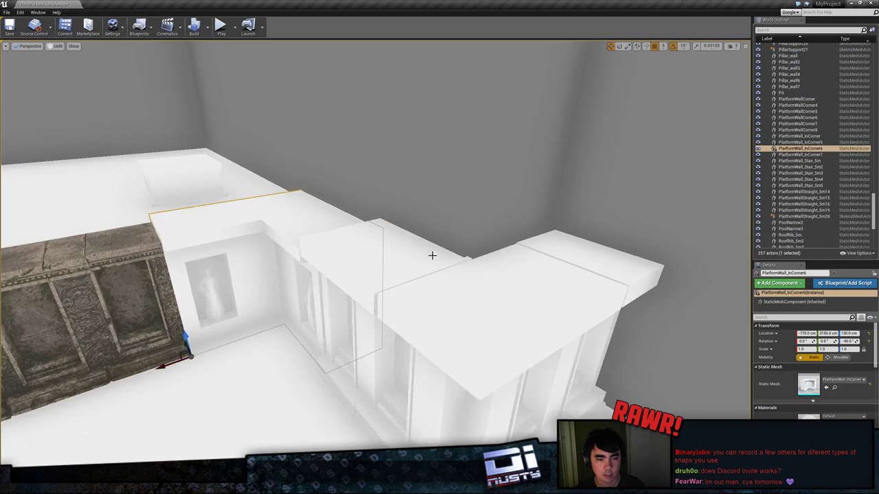
click(432, 256)
right_drag(432, 256, 418, 232)
click(418, 232)
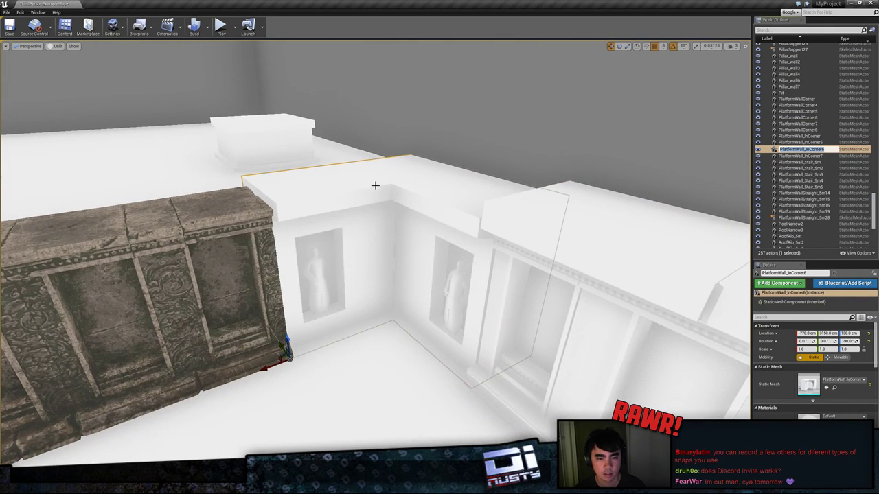
click(65, 27)
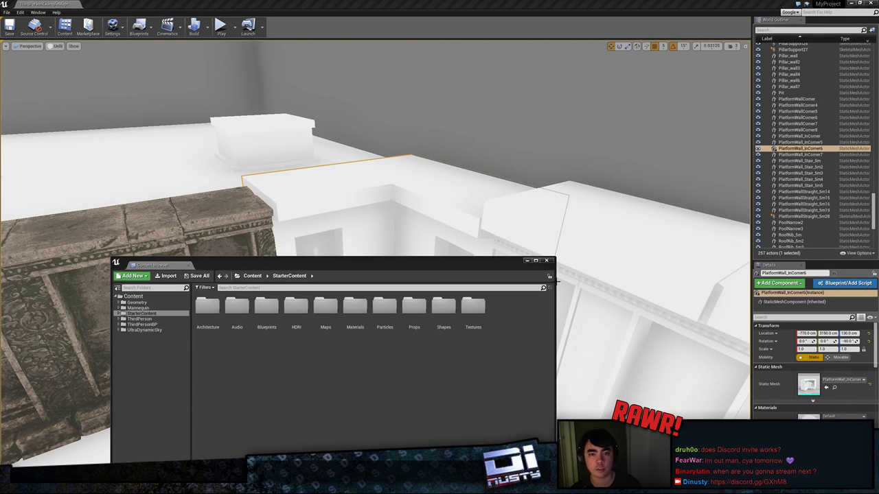
click(498, 253)
drag(495, 264, 497, 260)
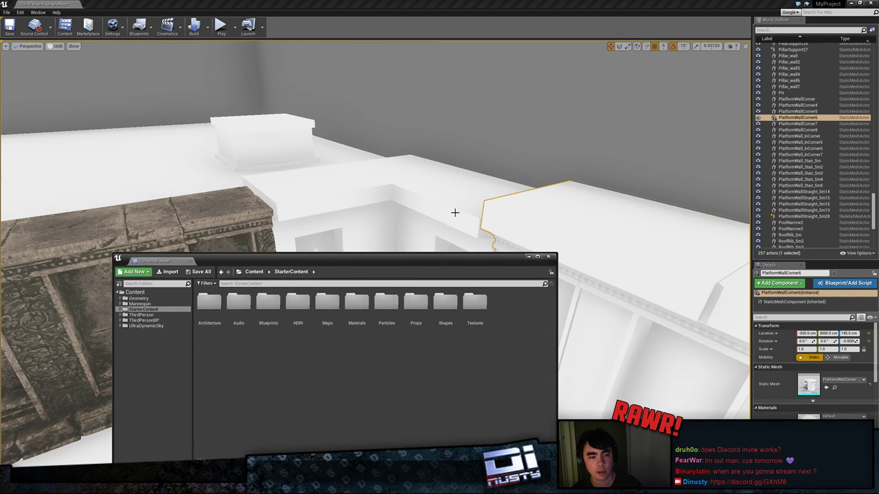
click(451, 206)
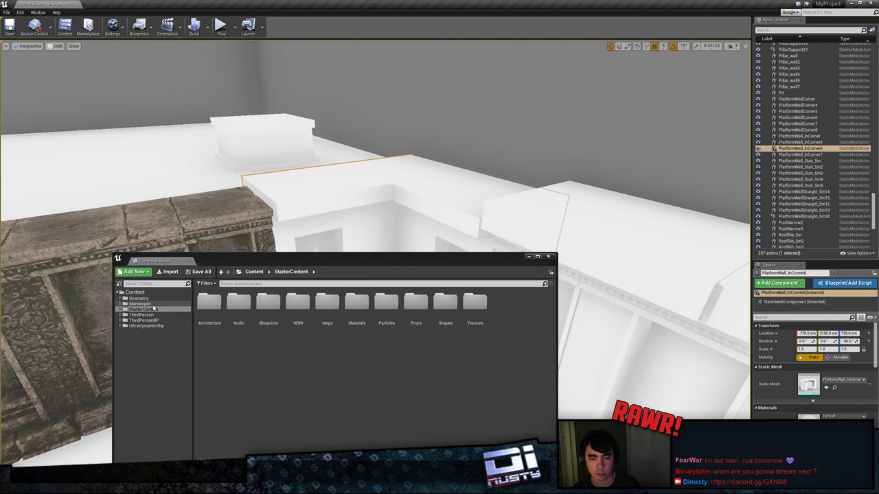
Step: Reimport the PlatformWall_InCorner static mesh from the Geometry/Meshes/Platform_Set folder
click(134, 298)
click(121, 299)
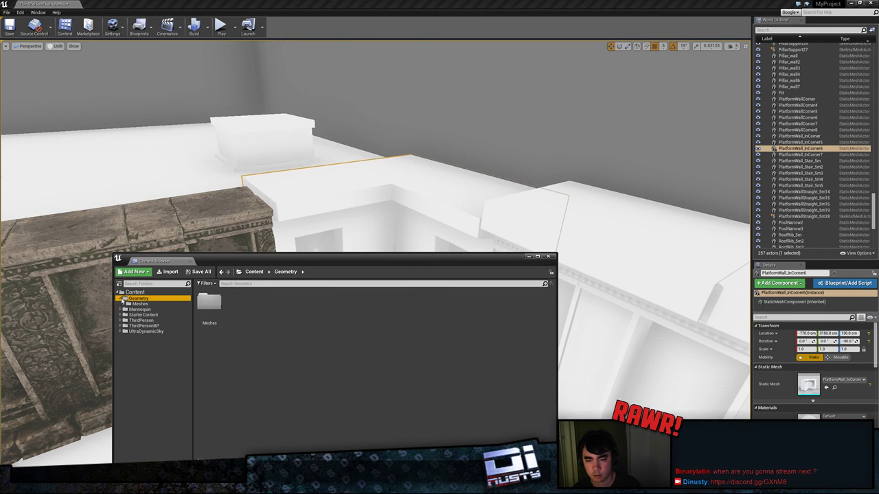
click(125, 305)
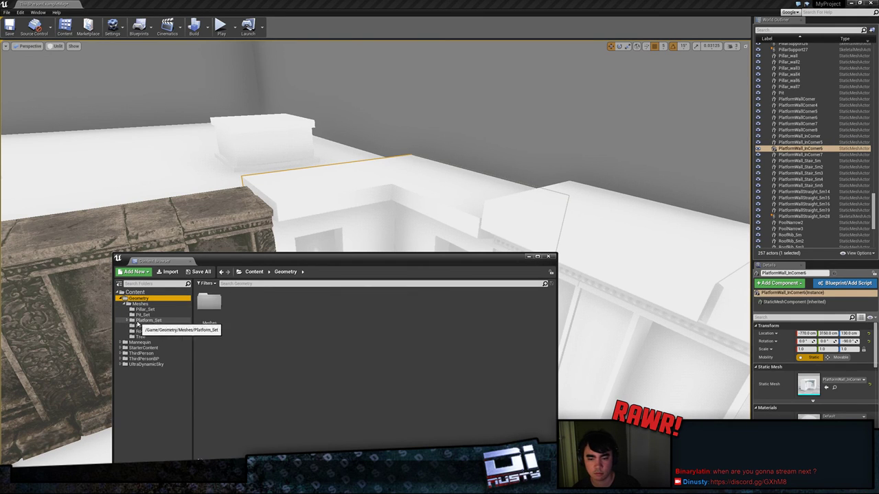
click(127, 321)
click(143, 326)
click(147, 321)
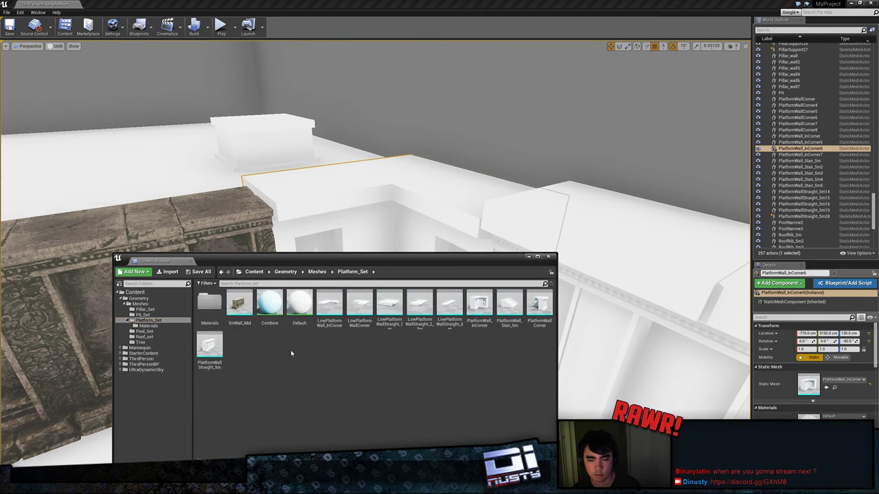
right_click(481, 300)
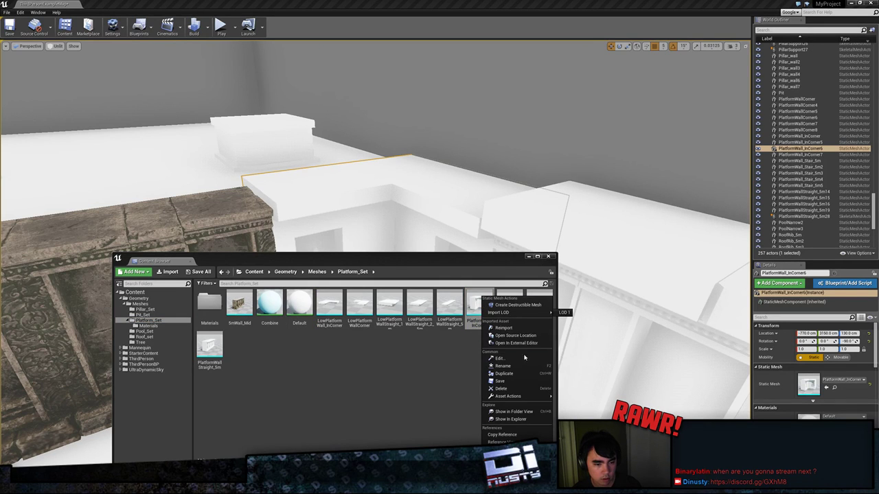
click(504, 328)
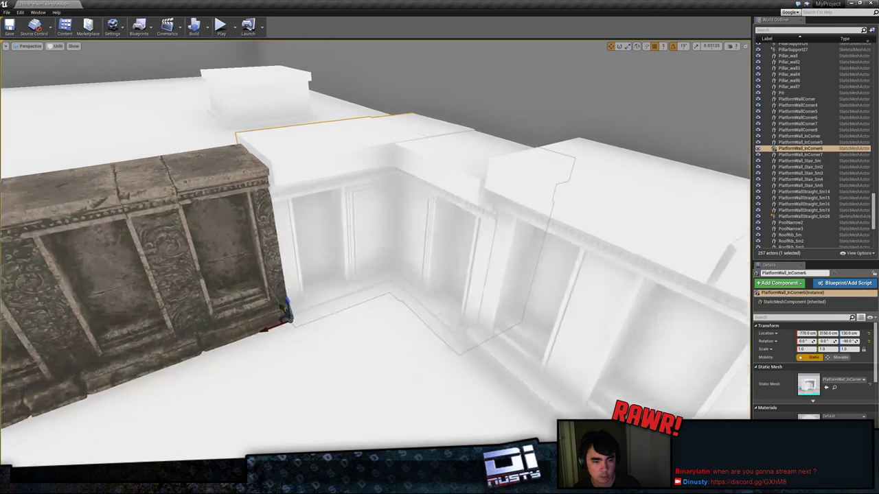
Step: Raise the reimported concave corner wall slightly along the vertical axis and clear the selection
mouse_move(463, 263)
right_down()
mouse_move(480, 247)
mouse_move(463, 263)
right_up()
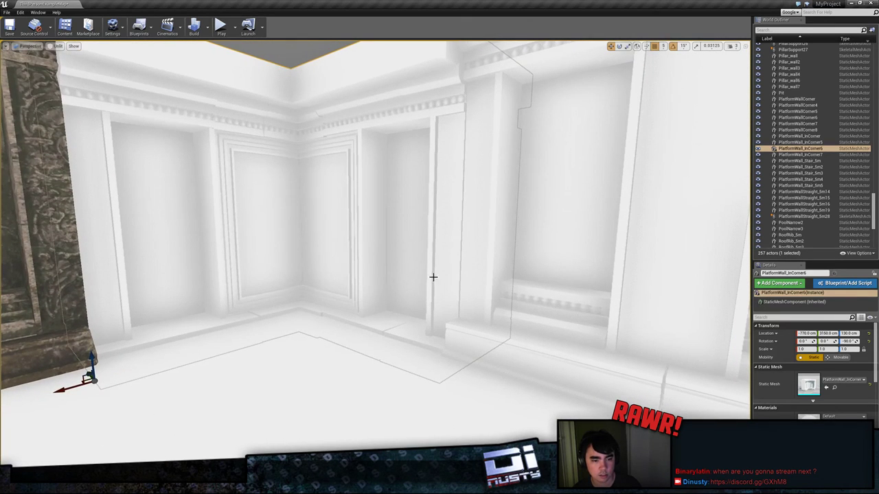
drag(92, 359, 91, 332)
click(158, 363)
right_drag(157, 363, 189, 323)
right_drag(279, 386, 306, 344)
key(Escape)
right_drag(538, 160, 458, 235)
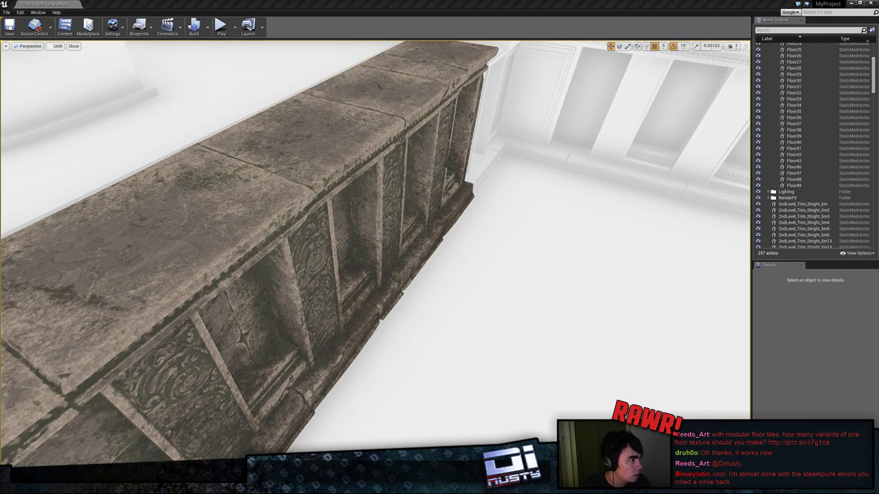
Step: Switch to the browser with the prnt.sc/c7g1ca page and maximize its window to view the modular floor tile screenshot
drag(357, 17, 339, 5)
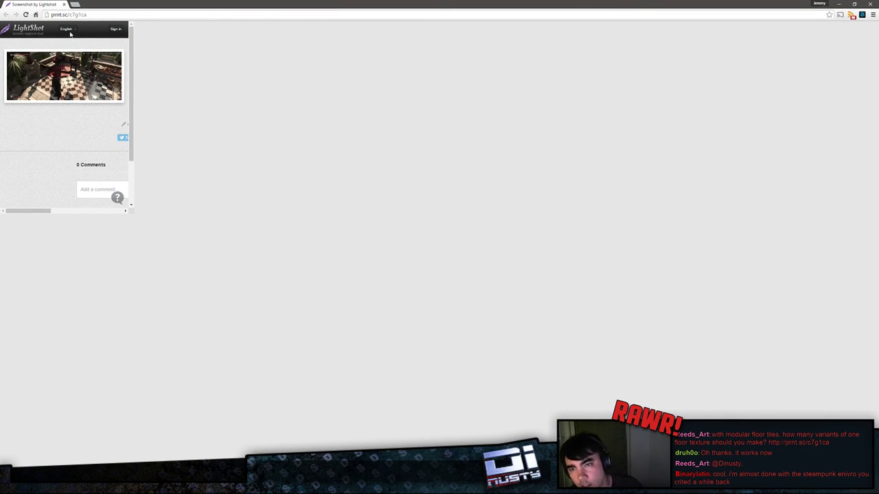
ctrl+scroll(84, 79, up, 3)
ctrl+scroll(84, 88, up, 4)
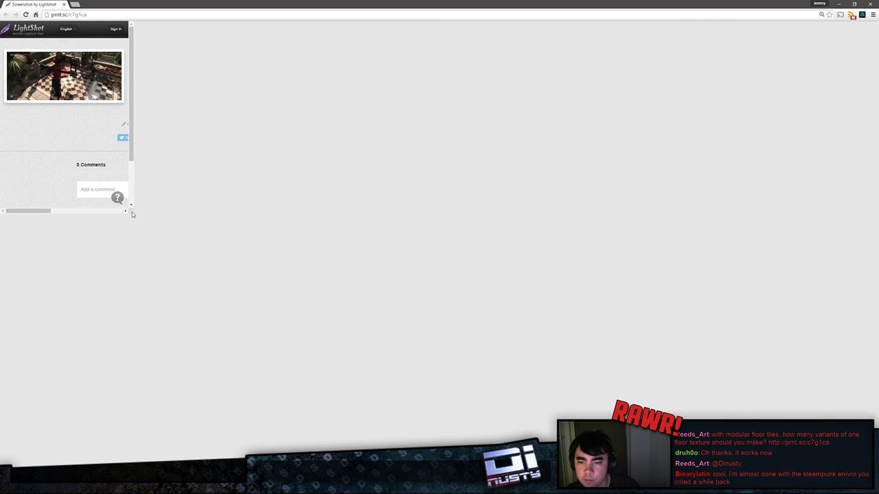
drag(146, 3, 303, 69)
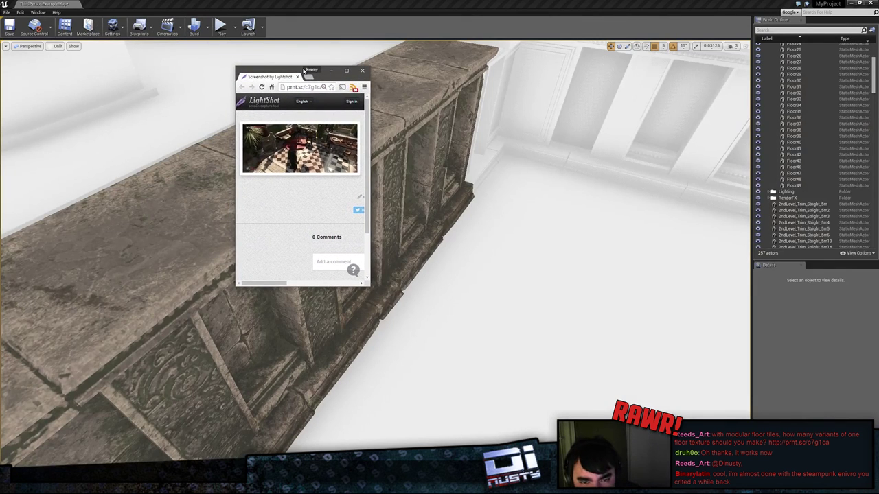
double_click(302, 70)
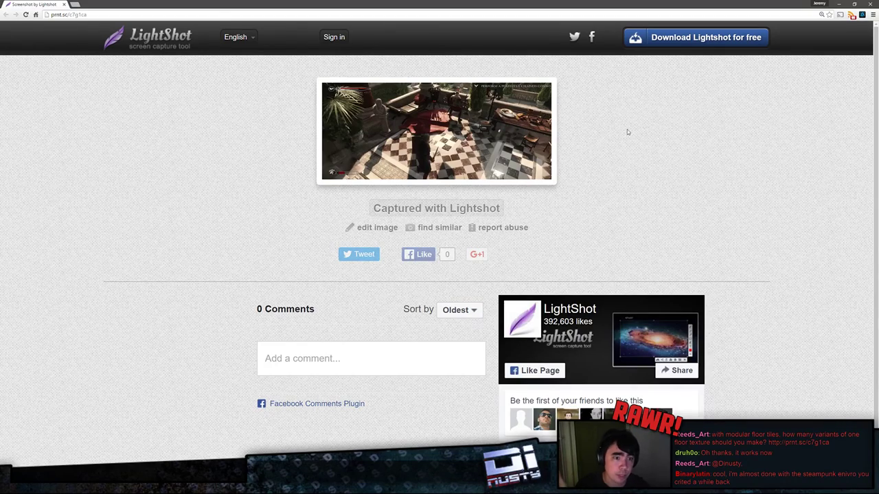
Step: Copy the floor screenshot's image address from the page and load the full-size image directly in the browser
click(457, 138)
click(456, 139)
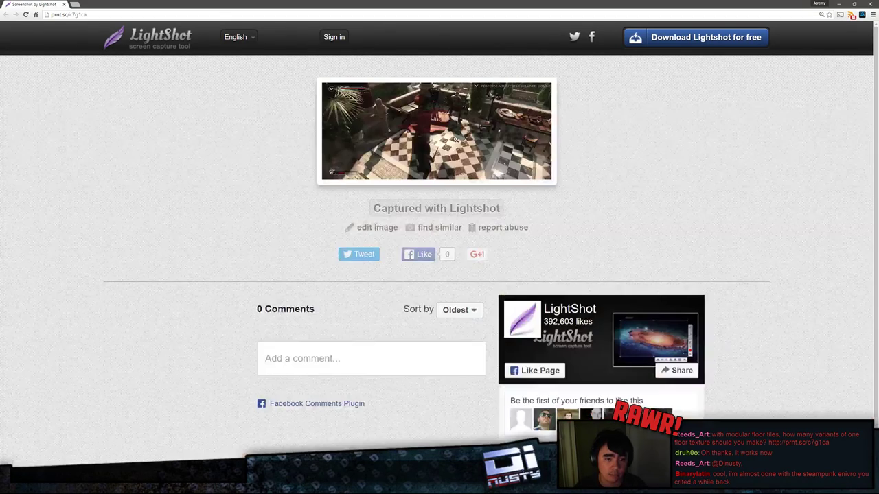
click(423, 167)
right_click(423, 168)
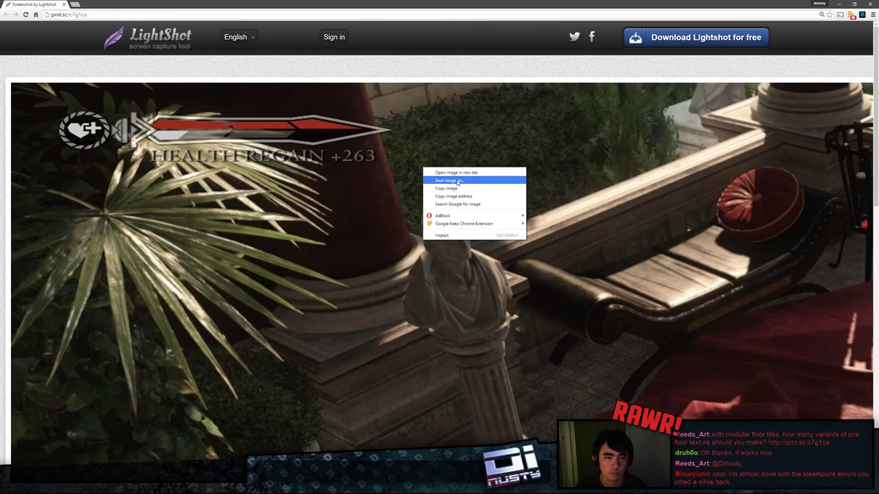
click(454, 196)
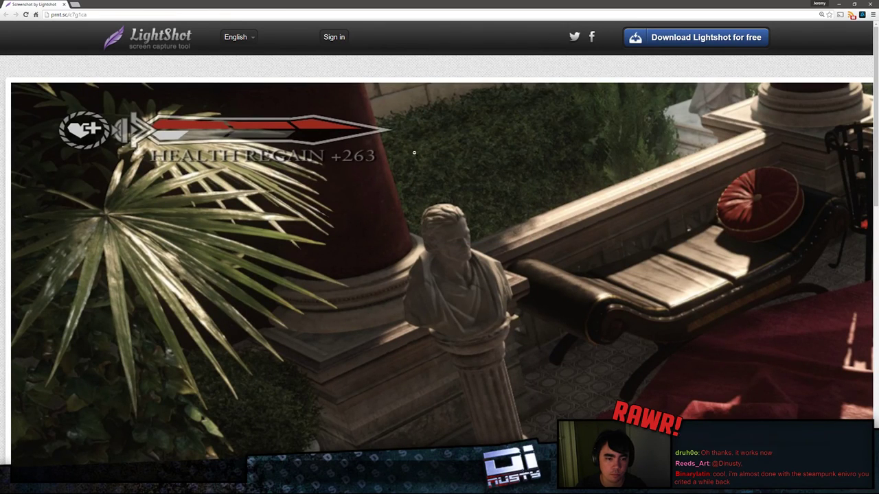
click(238, 14)
text(http://image.prntscr.com/image/161a1f96e33f4aa0a048956cbf7fd6e9.jpg)
key(Return)
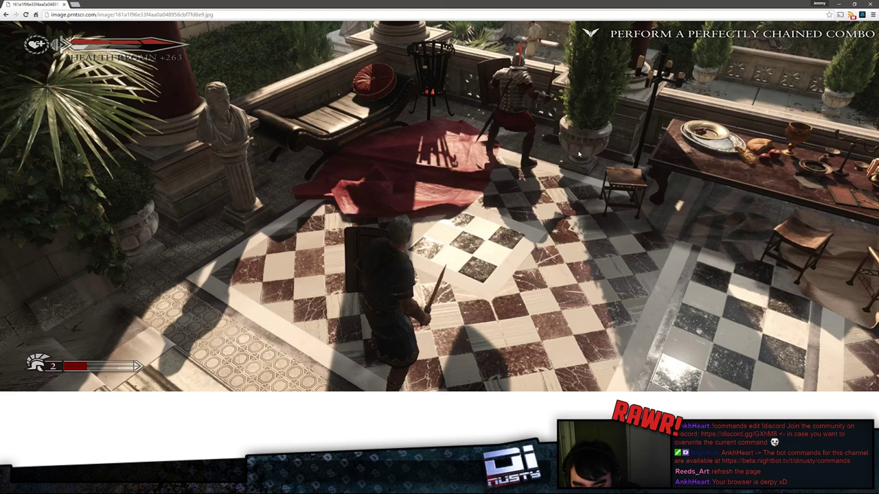
Step: Copy the full-size game image and capture the whole image area as a screenshot
right_click(452, 306)
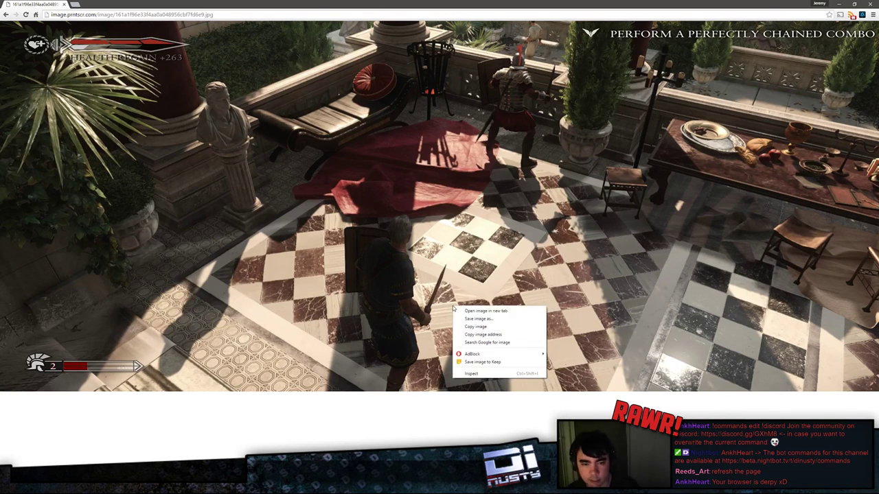
click(511, 328)
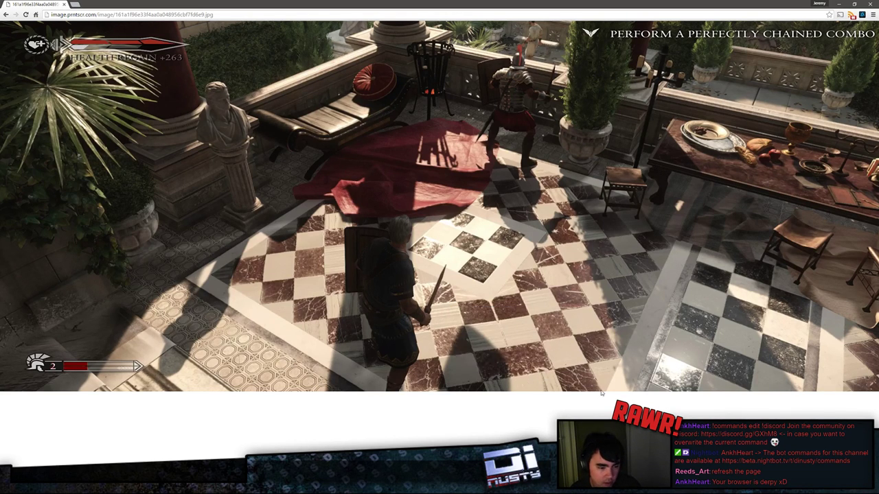
key(Print)
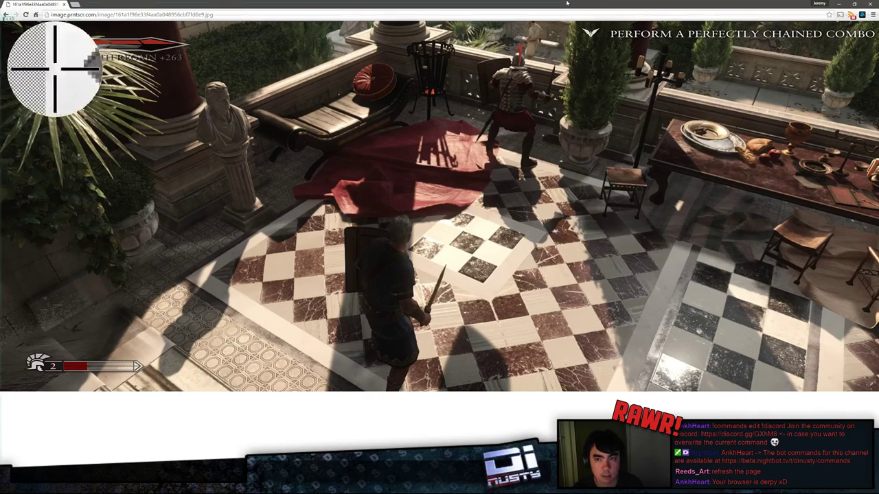
drag(1, 21, 873, 390)
click(820, 389)
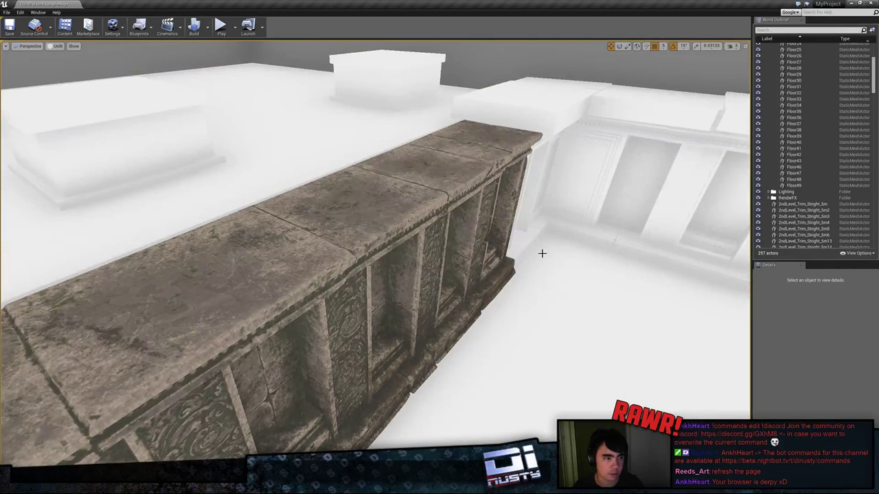
key(ctrl+s)
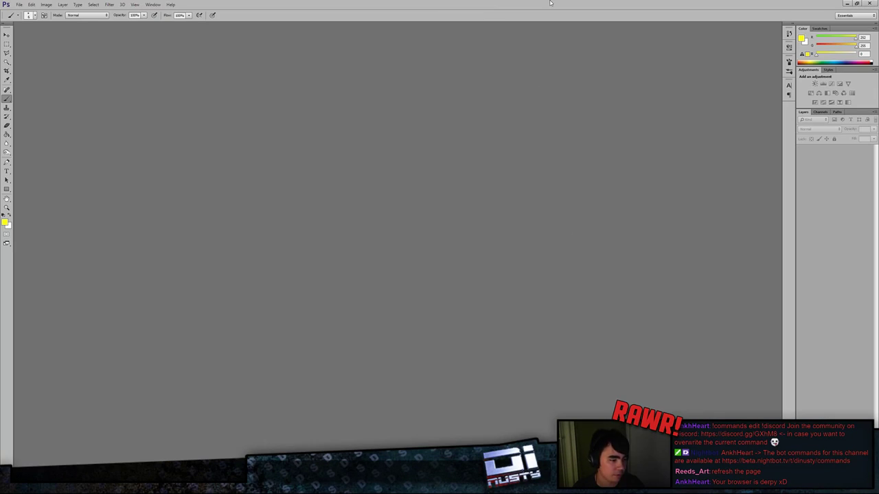
click(868, 4)
mouse_move(509, 204)
right_down()
mouse_move(525, 213)
mouse_move(510, 221)
right_up()
key(s)
key(q)
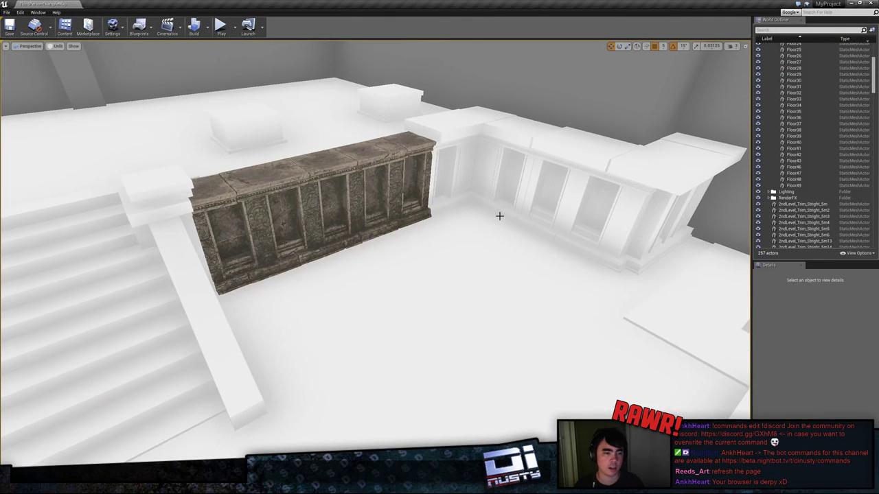
scroll(499, 216, down, 3)
key(alt+Tab)
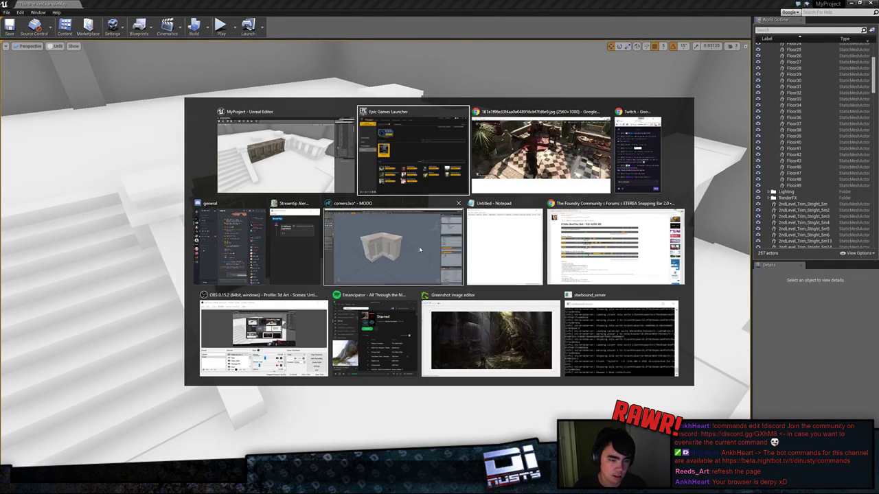
key(alt+Tab)
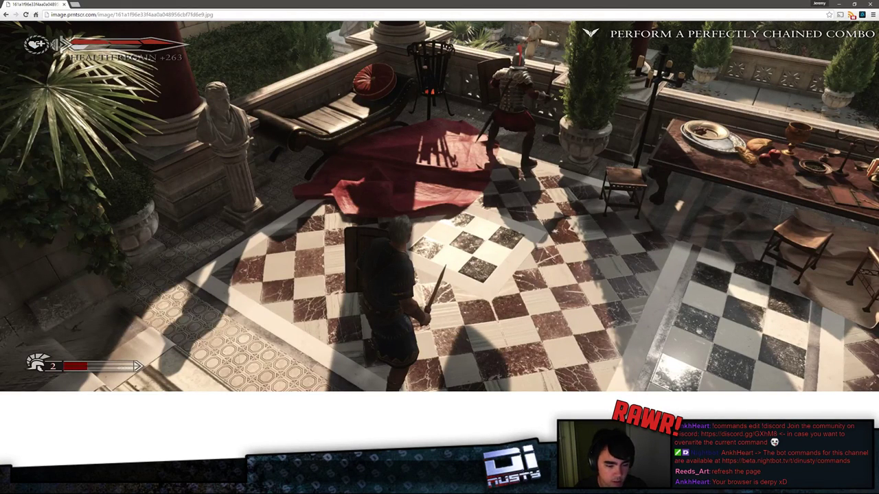
key(alt+Tab)
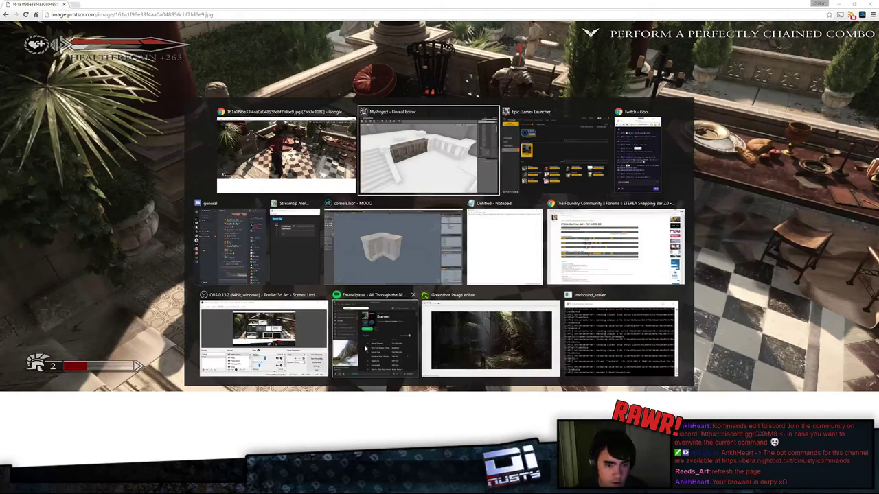
click(723, 221)
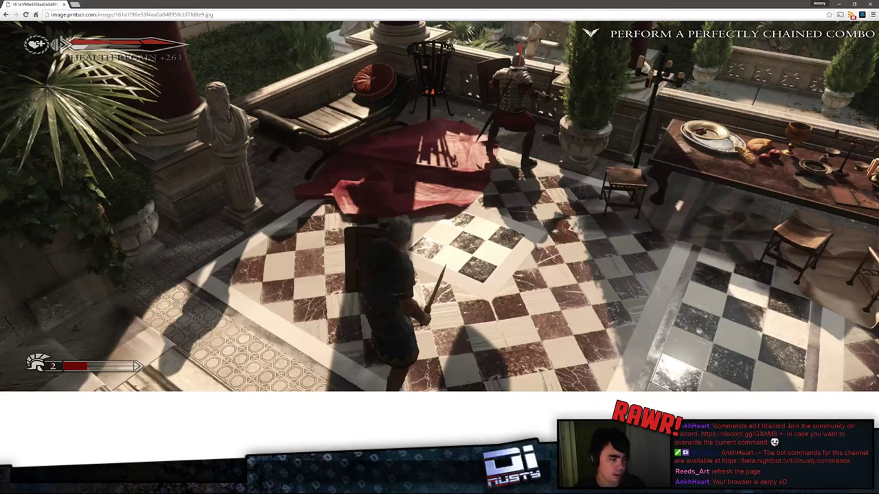
Step: Switch to Photoshop, create a new document and paste the copied floor image into it in full-screen view
key(alt+Tab)
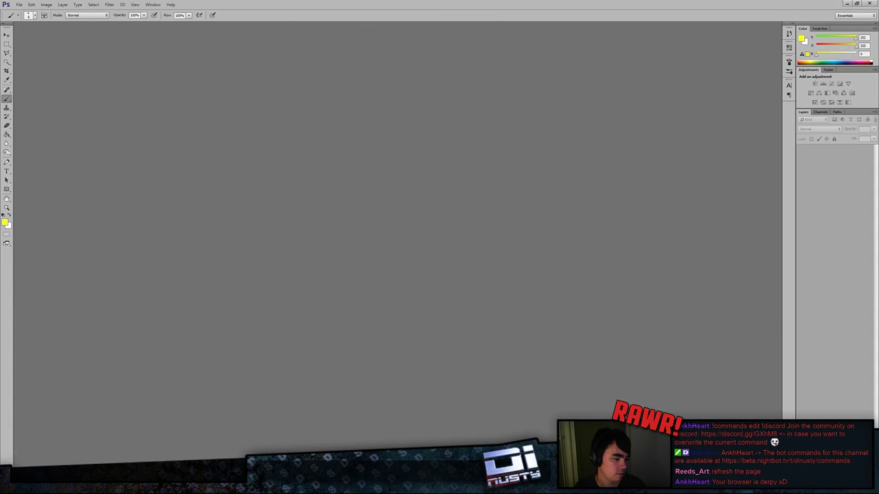
click(848, 4)
click(752, 67)
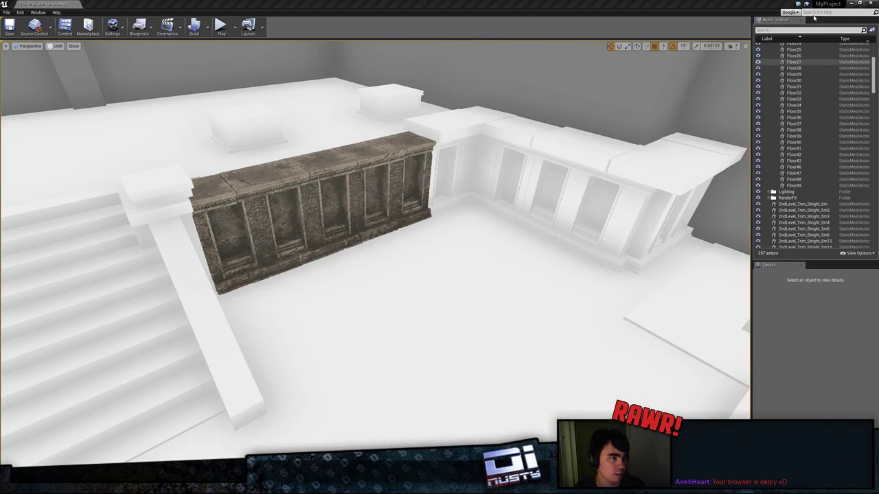
click(852, 3)
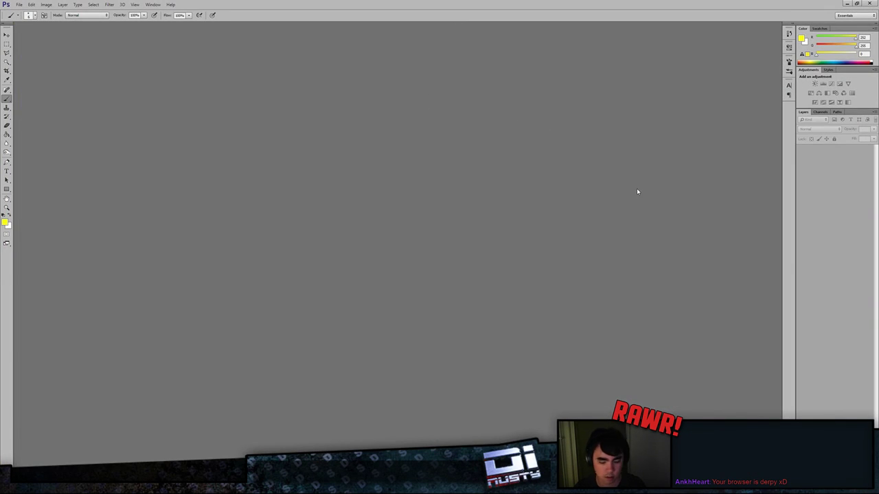
key(ctrl+n)
key(Return)
key(ctrl+v)
key(f)
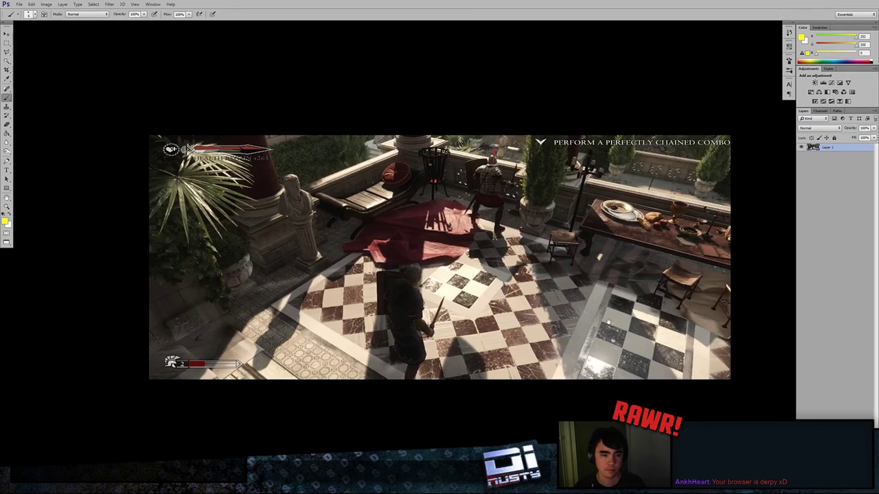
drag(609, 322, 542, 320)
key(ctrl+plus)
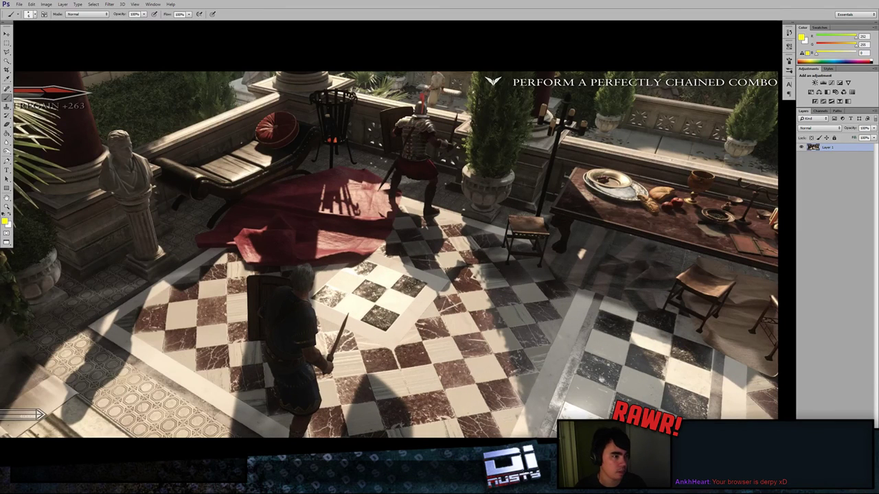
Step: Add a new layer above the pasted floor image and fill it with black using the Paint Bucket
click(857, 489)
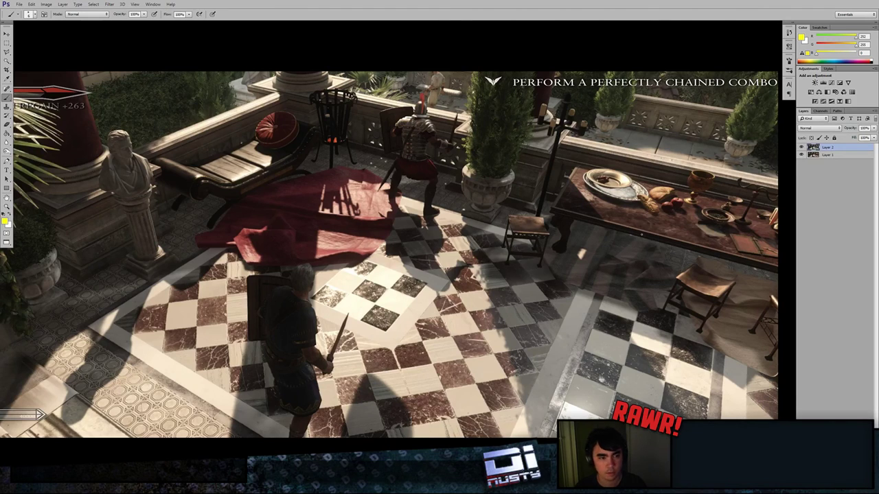
key(ctrl+shift+alt+n)
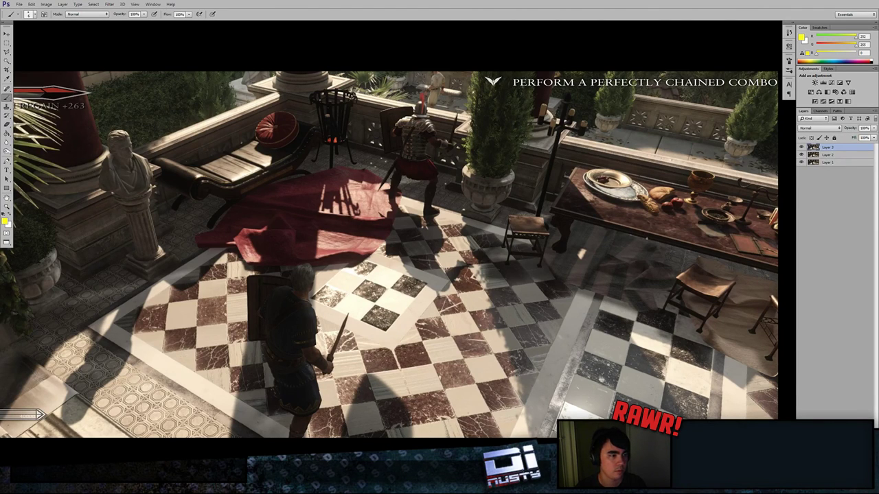
key(ctrl+z)
key(F5)
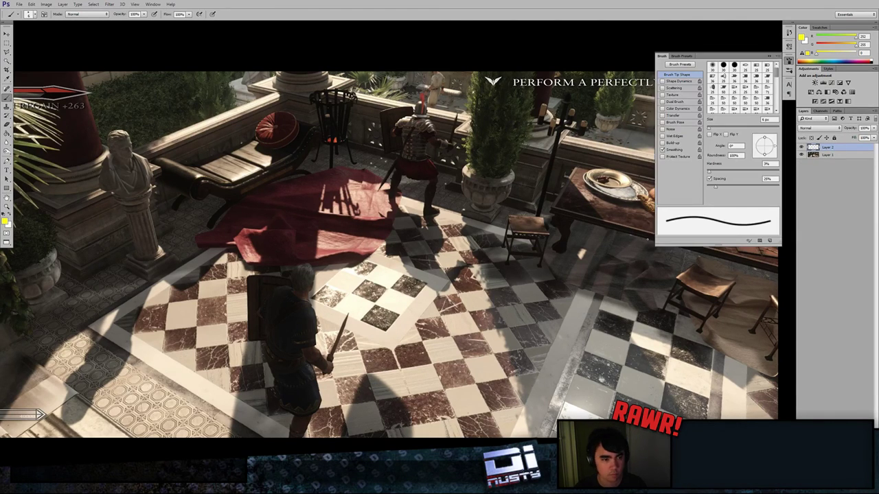
click(7, 124)
click(7, 133)
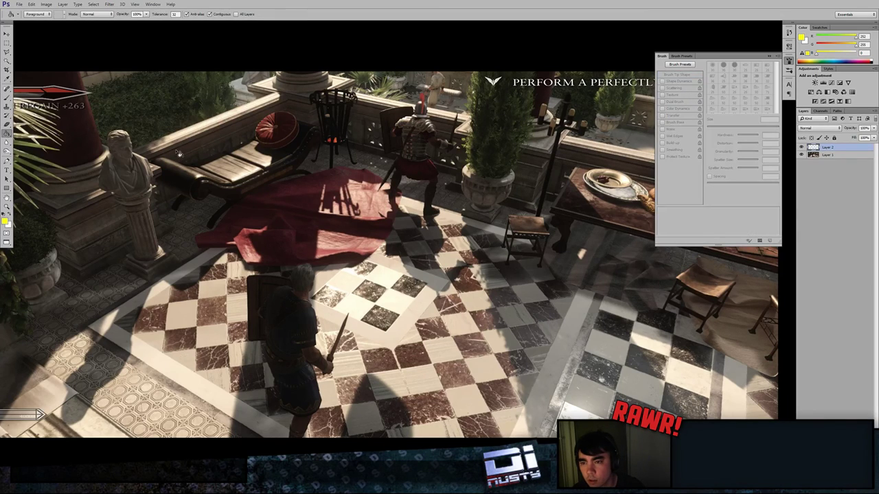
key(d)
key(x)
key(x)
click(364, 205)
click(825, 162)
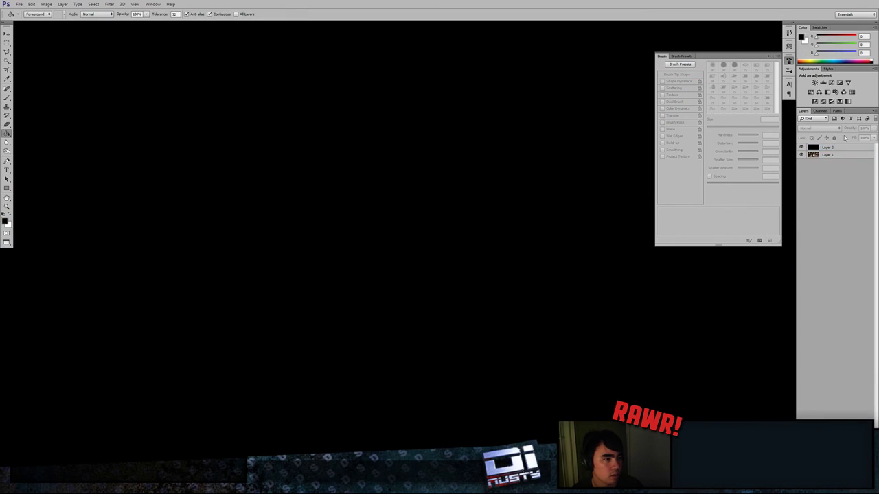
Step: Lower the black layer's opacity to 47% and close the brush settings
click(841, 147)
drag(850, 130, 833, 131)
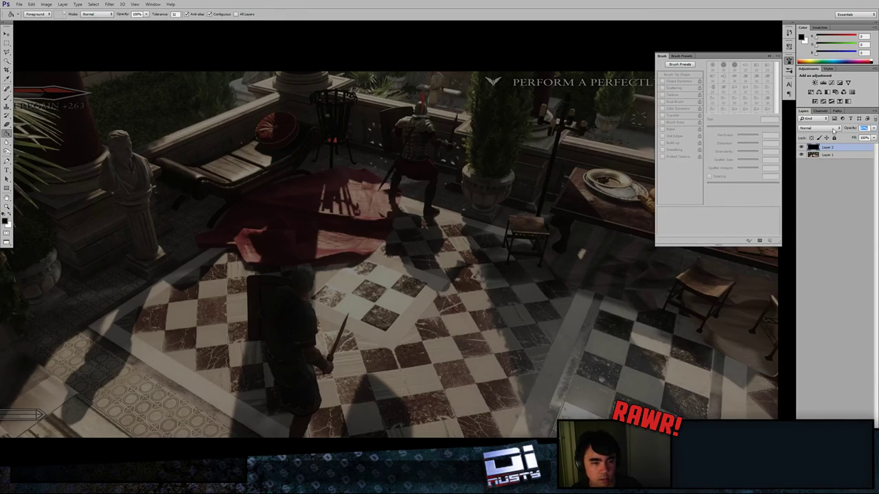
click(789, 63)
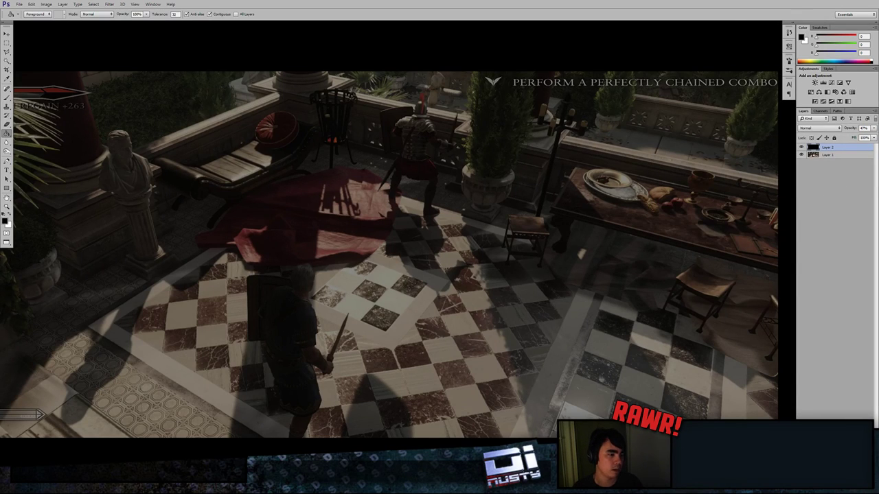
Step: Add another new layer on top and set the Brush's foreground colour to a golden yellow
key(ctrl+alt+shift+n)
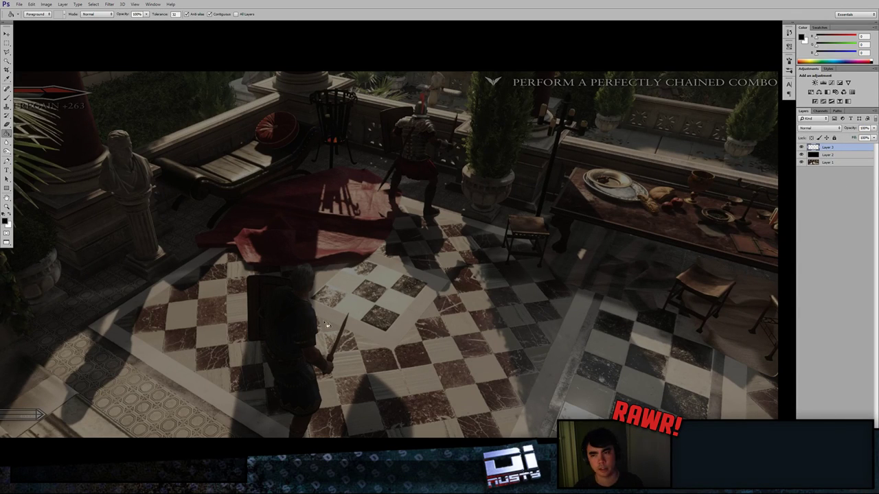
key(b)
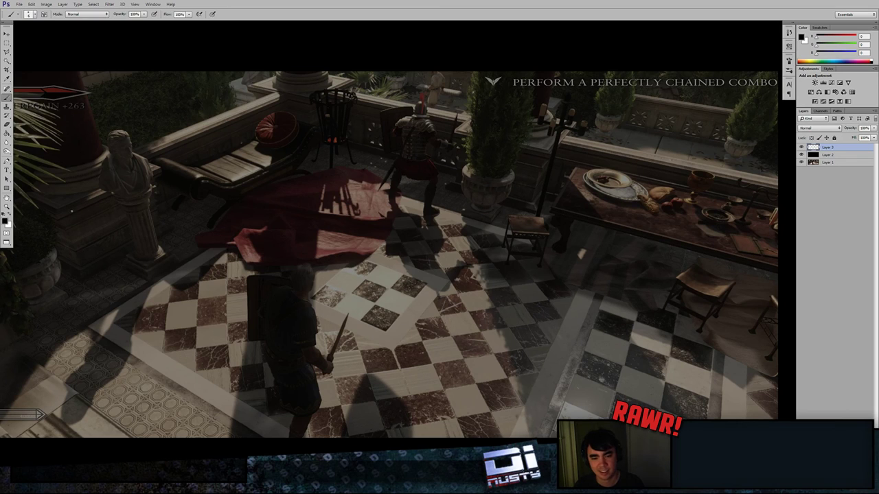
click(9, 214)
click(6, 221)
mouse_move(335, 153)
mouse_down()
mouse_move(335, 172)
mouse_move(329, 97)
mouse_up()
click(406, 92)
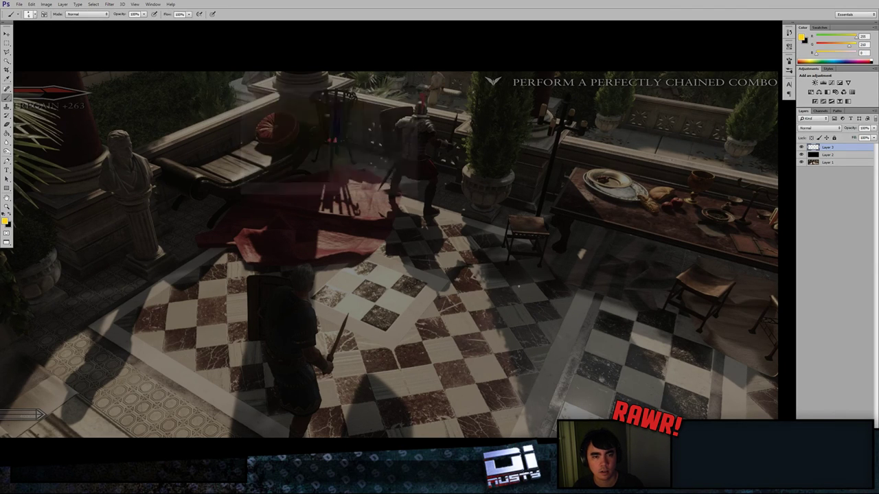
mouse_move(502, 294)
mouse_down()
mouse_move(534, 354)
mouse_move(528, 338)
mouse_up()
key(ctrl+z)
scroll(528, 338, down, 2)
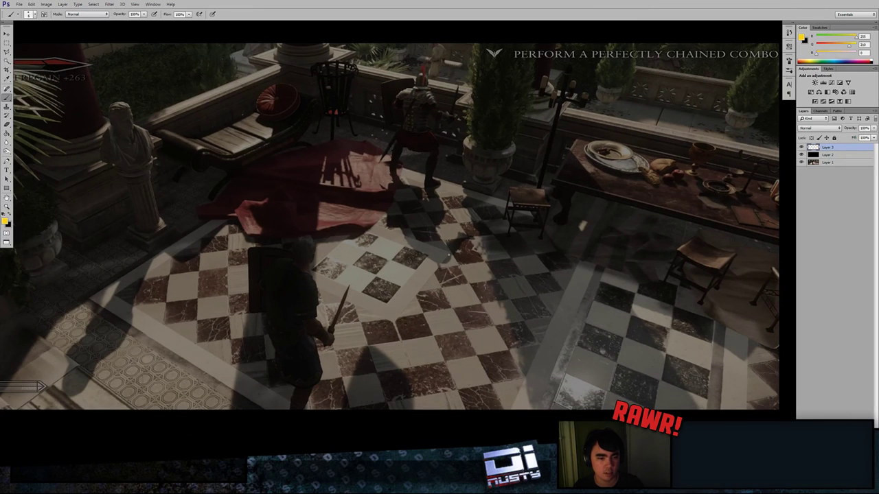
drag(411, 255, 412, 259)
key(ctrl+z)
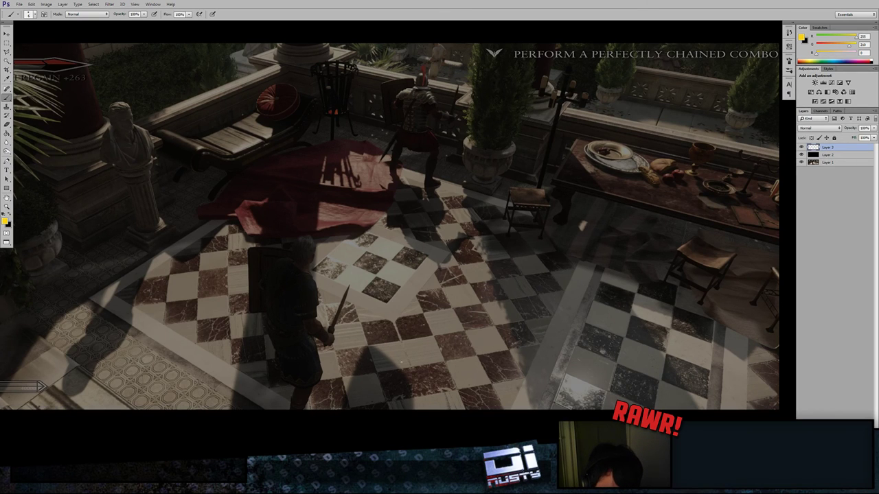
Step: Paint a straight yellow line along the tile seam from the bordered square's lower corner to the image's bottom edge, undoing the stray stroke beside it
drag(443, 366, 435, 301)
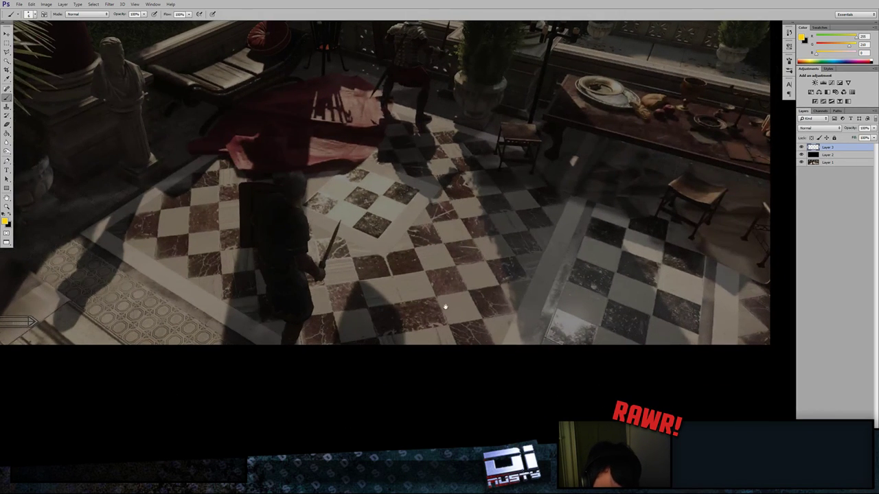
shift+click(420, 354)
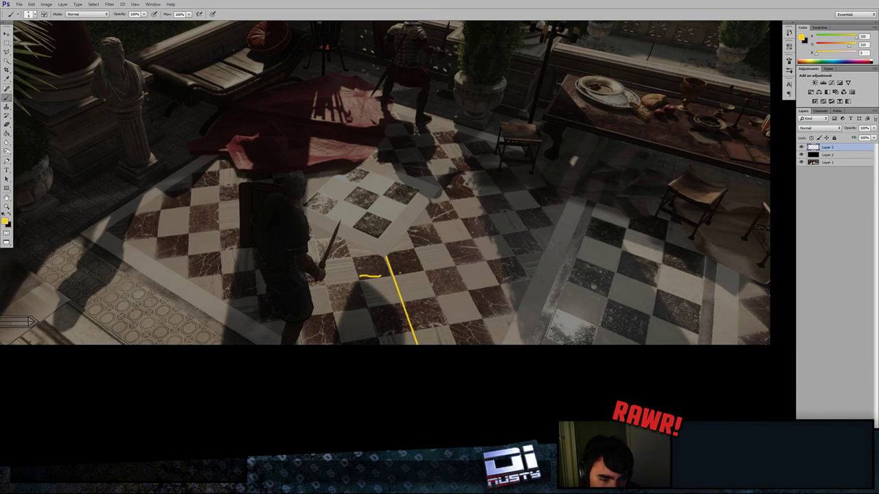
key(ctrl+alt+z)
key(ctrl+alt+z)
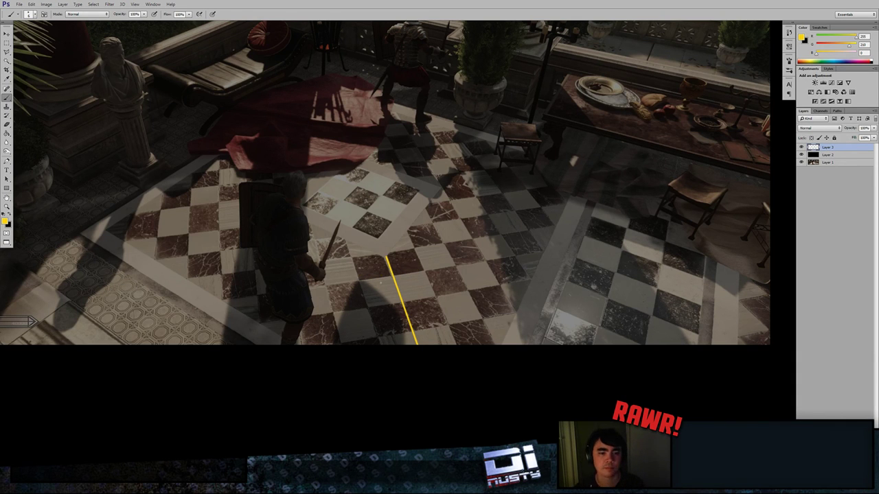
key(ctrl+plus)
drag(455, 305, 501, 281)
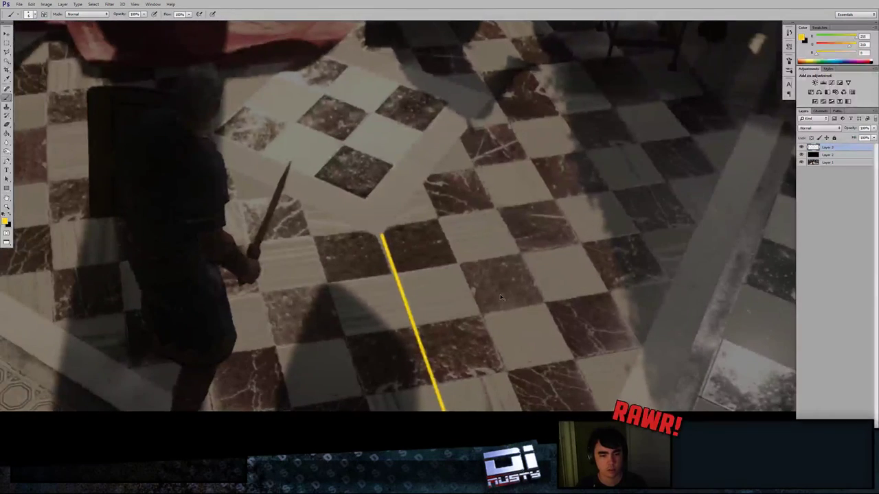
Step: Extend the yellow seam line up to the floor's back corner and paint straight lines along the outer floor edge to the image's left edge
key(ctrl+minus)
drag(406, 141, 436, 241)
key(ctrl+minus)
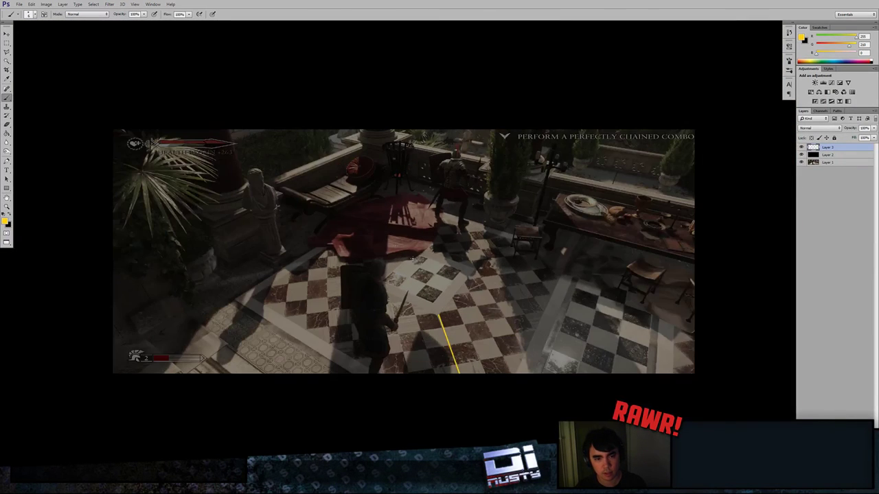
drag(387, 174, 460, 379)
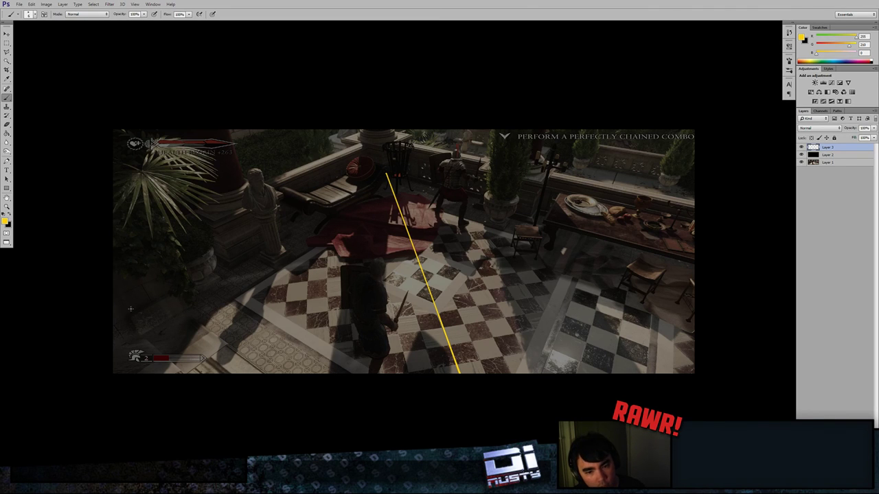
shift+click(168, 292)
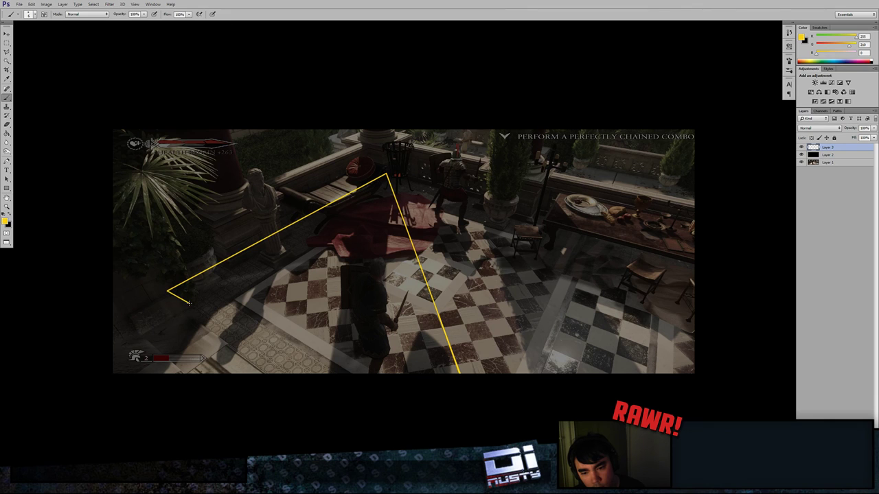
shift+click(100, 360)
Step: Outline the outer and inner edges of the bordered square's light border on the left side of the seam line
drag(302, 348, 282, 330)
drag(460, 238, 476, 208)
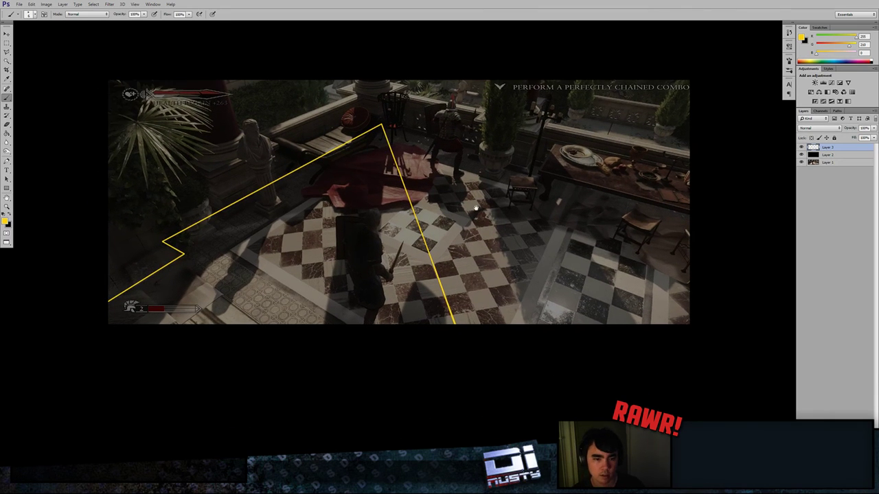
drag(316, 288, 374, 293)
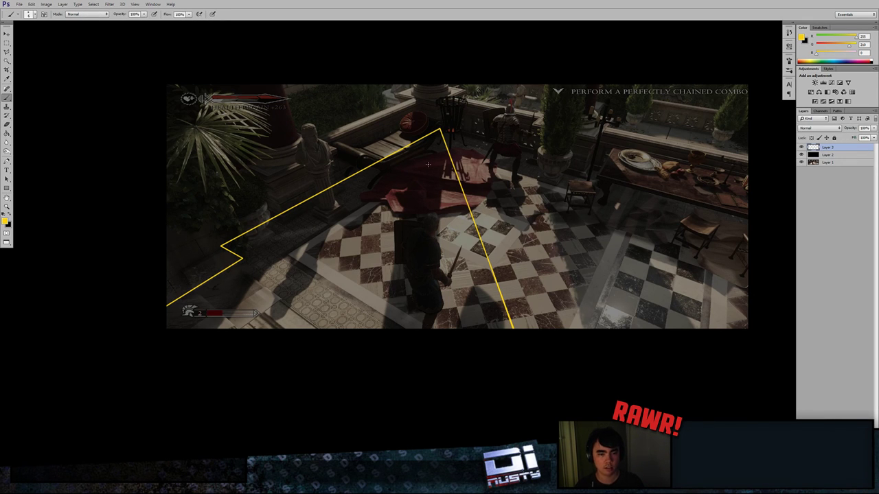
key(ctrl+plus)
drag(482, 252, 483, 277)
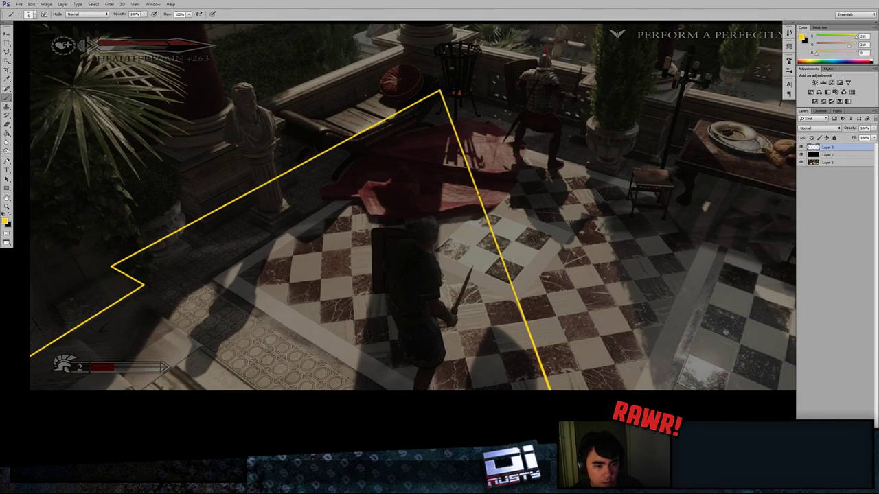
shift+click(405, 257)
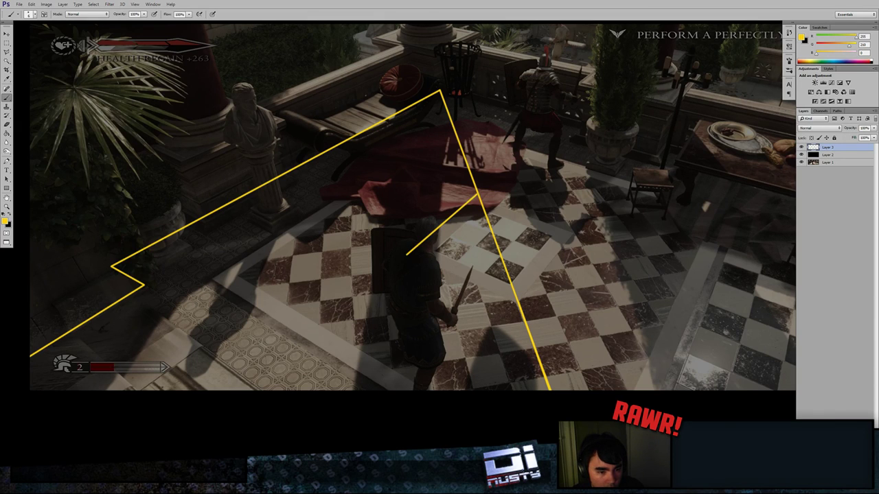
shift+click(517, 303)
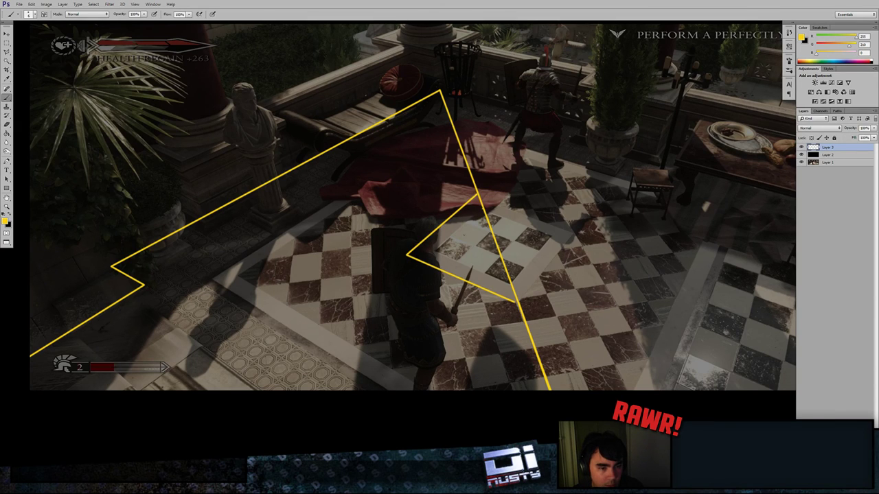
shift+click(436, 251)
shift+click(512, 284)
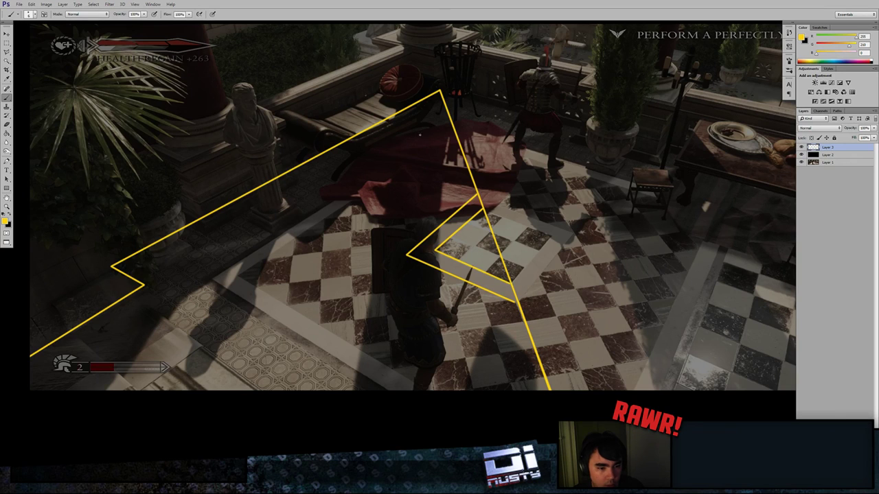
Step: Paint straight lines along the inner edge of the octagon-tiled walkway, from the seam line around the corner to the image's bottom edge
shift+click(201, 279)
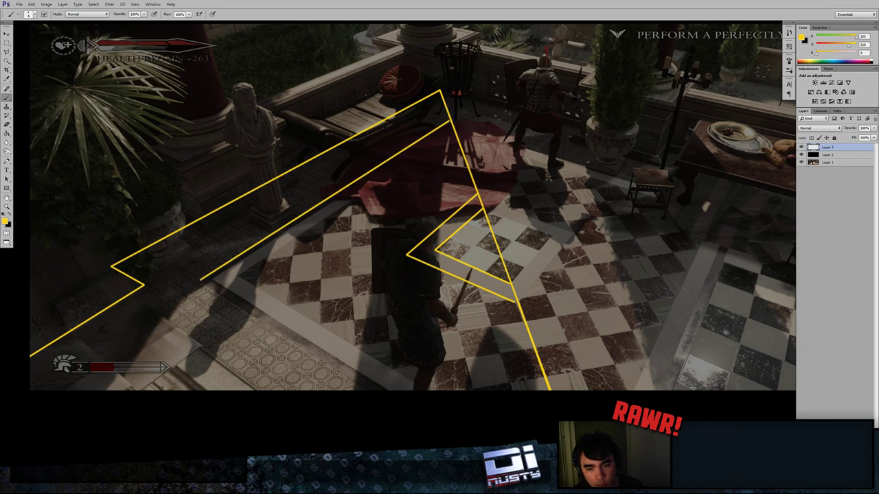
drag(226, 288, 212, 199)
shift+click(366, 309)
drag(338, 317, 426, 310)
key(ctrl+z)
shift+click(380, 305)
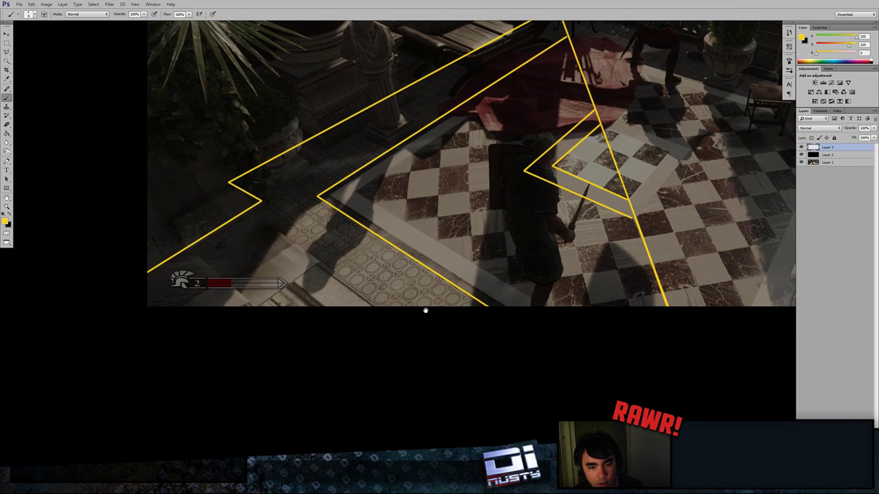
Step: Paint a straight line along the octagon-tiled walkway's outer edge from the image's bottom and undo the stray mark
shift+click(247, 211)
drag(357, 325, 354, 342)
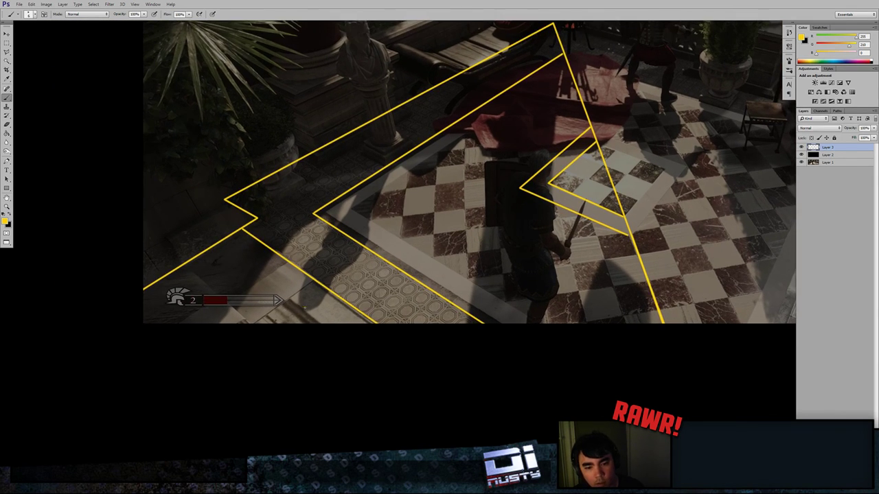
drag(305, 307, 317, 322)
key(ctrl+z)
drag(433, 345, 357, 353)
key(ctrl+minus)
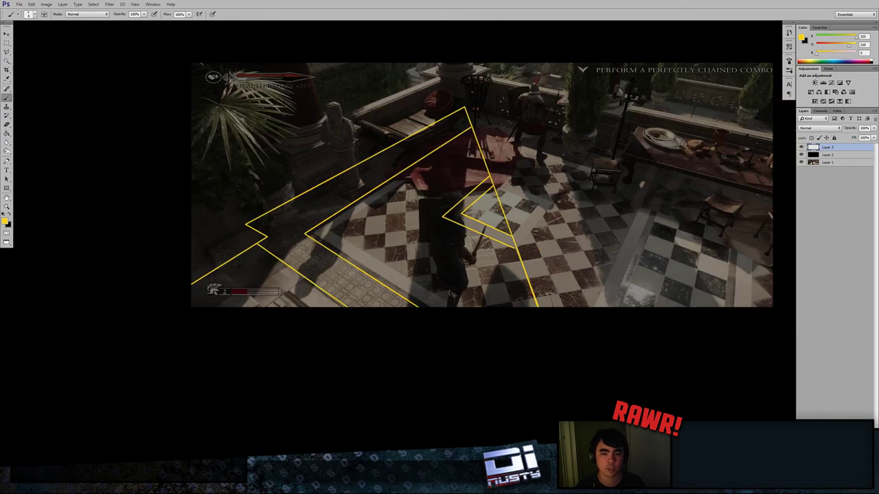
alt+scroll(451, 294, up, 3)
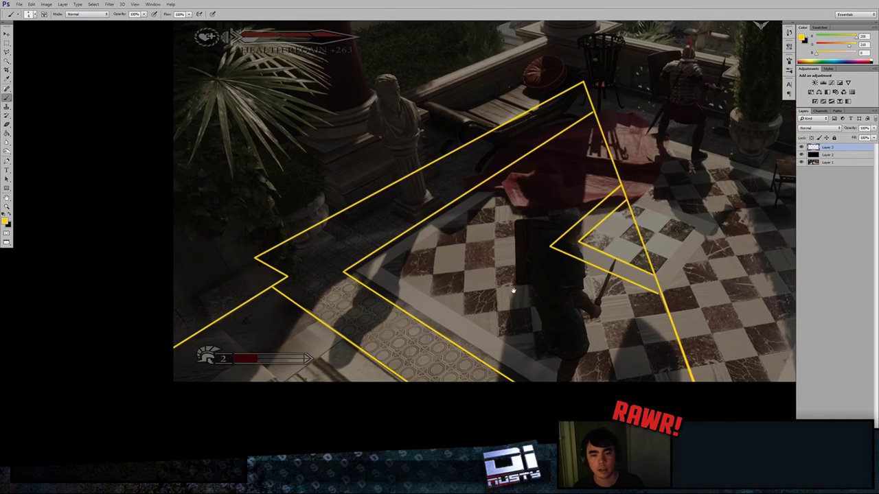
drag(296, 275, 355, 289)
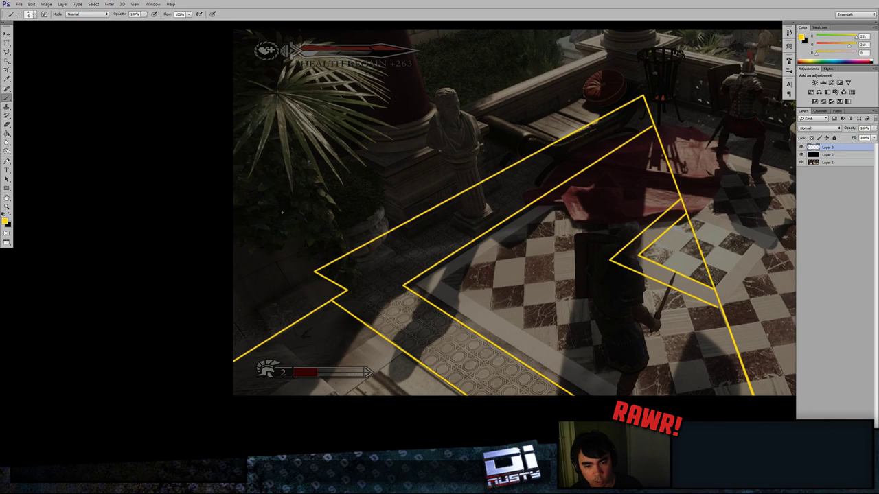
mouse_move(302, 184)
mouse_down()
mouse_move(261, 288)
mouse_move(278, 313)
mouse_up()
key(ctrl+z)
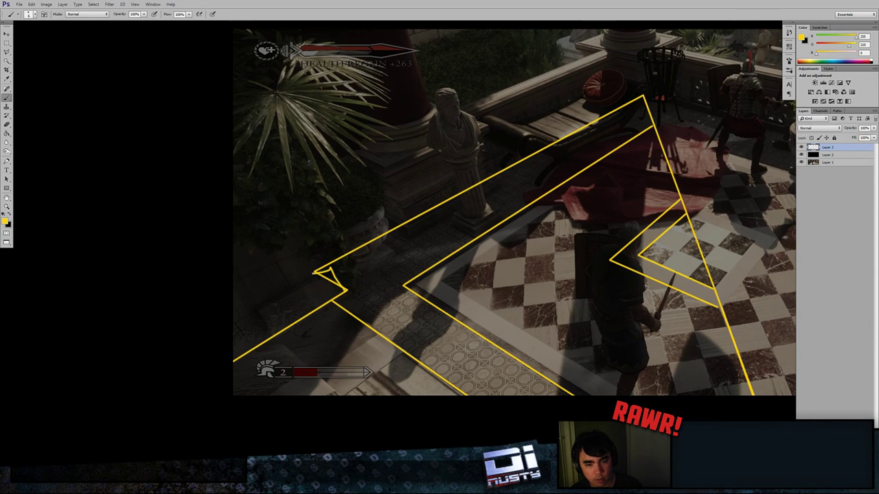
drag(314, 273, 261, 166)
key(ctrl+alt+z)
key(ctrl+alt+z)
key(ctrl+shift+z)
key(ctrl+shift+z)
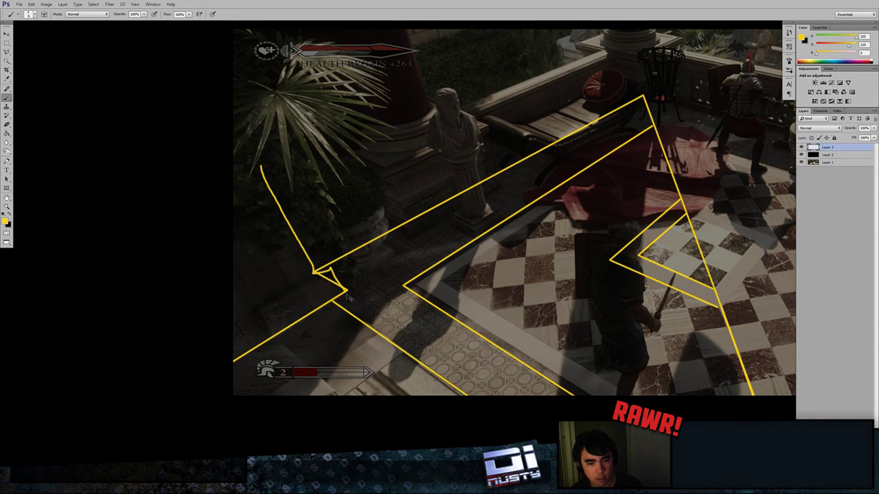
key(ctrl+alt+z)
Step: Erase the jagged outer corner of the walkway outline and repaint it with straight lines meeting in one sharp corner
key(e)
drag(351, 291, 290, 270)
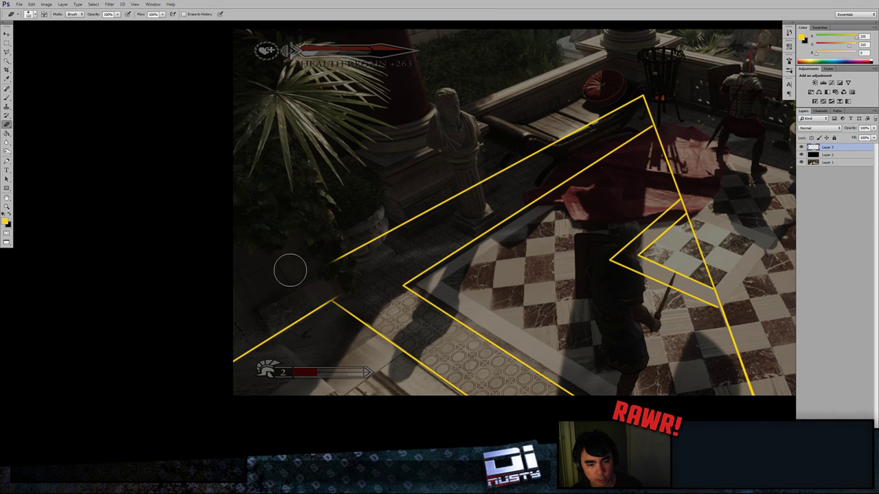
key(b)
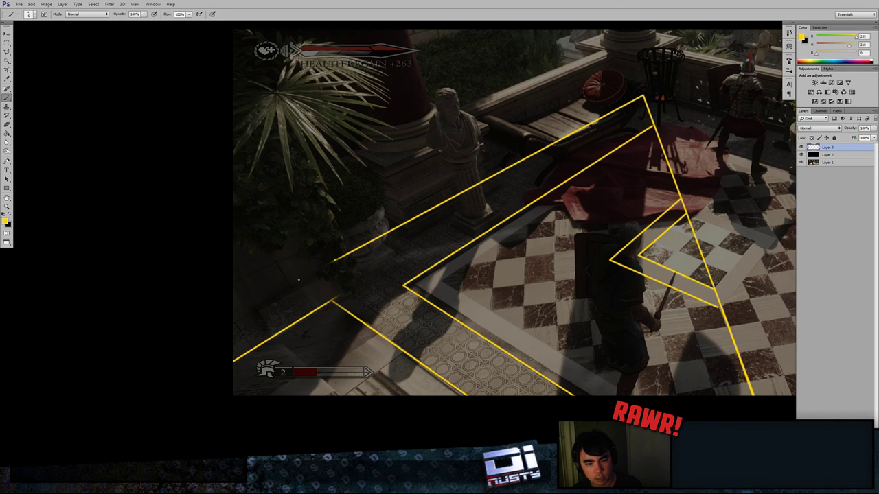
shift+click(298, 280)
shift+click(336, 303)
Step: Write a yellow 1 on the outer walkway near the floor's back corner
mouse_move(393, 319)
mouse_down()
mouse_move(365, 291)
mouse_move(370, 296)
mouse_up()
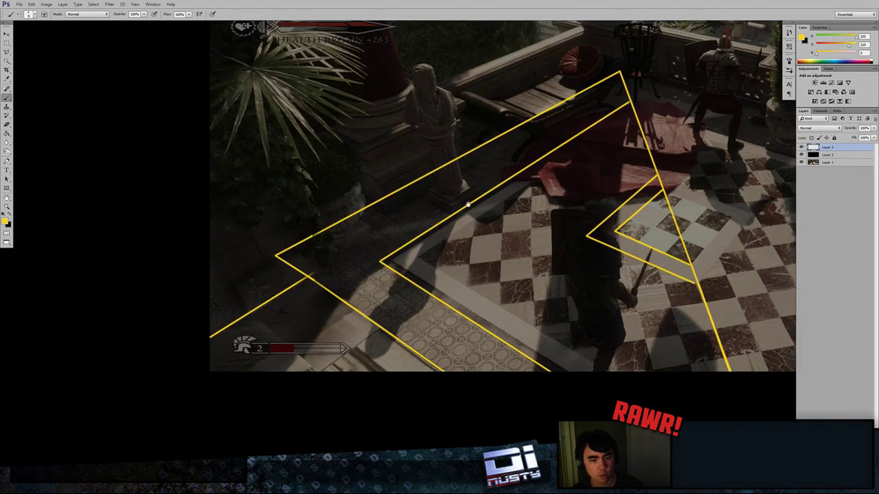
drag(468, 204, 396, 216)
drag(521, 112, 520, 127)
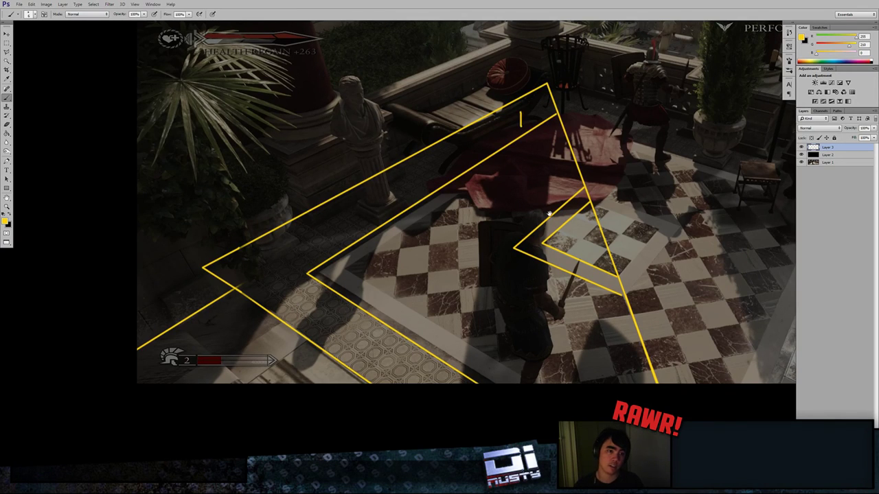
Step: Outline the inner edge of the checkered floor's light border, from the seam line around the corner to the image's bottom edge
mouse_move(549, 213)
mouse_down()
mouse_move(528, 206)
mouse_move(510, 172)
mouse_up()
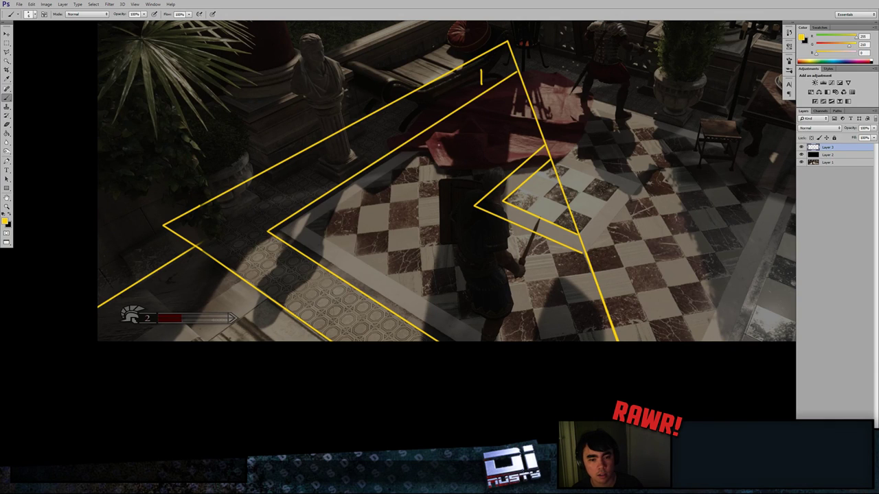
shift+click(306, 226)
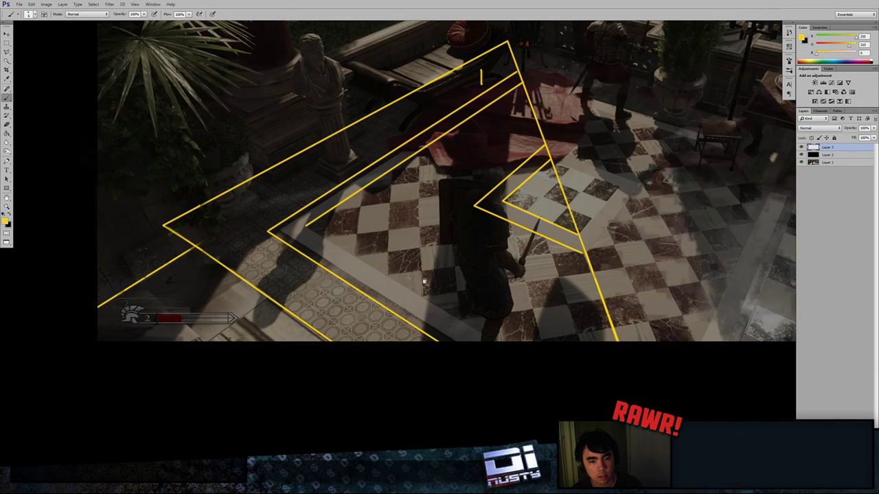
drag(484, 333, 393, 240)
shift+click(414, 255)
mouse_move(351, 204)
mouse_down()
mouse_move(414, 247)
mouse_move(518, 274)
mouse_up()
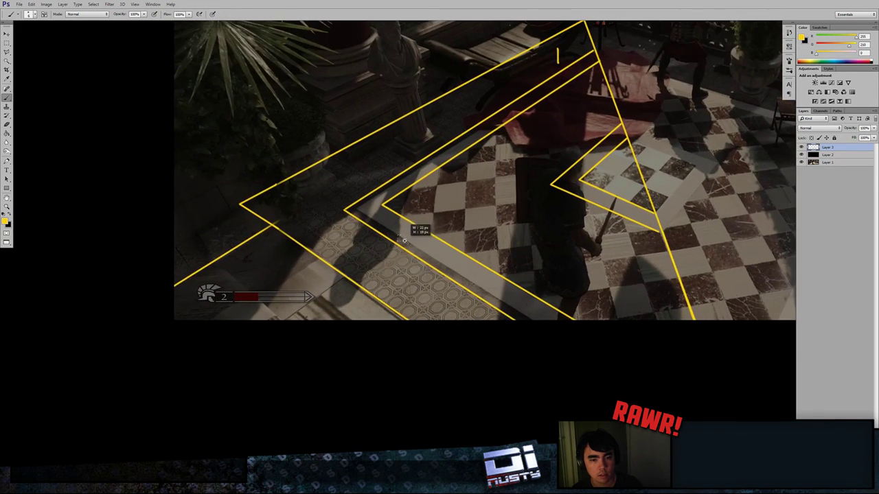
Step: Paint straight lines along the boundary between the dark strip and the light border, around the corner and back to the seam line
ctrl+click(405, 241)
alt+scroll(227, 157, down, 8)
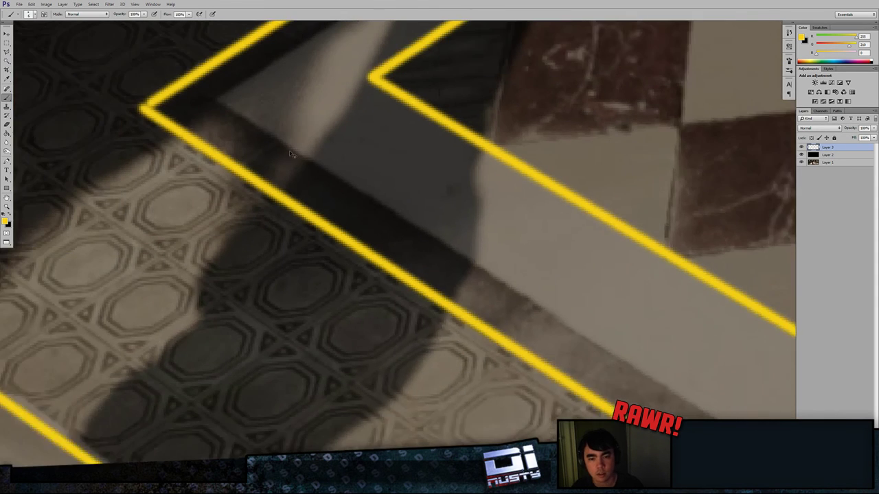
drag(289, 137, 360, 274)
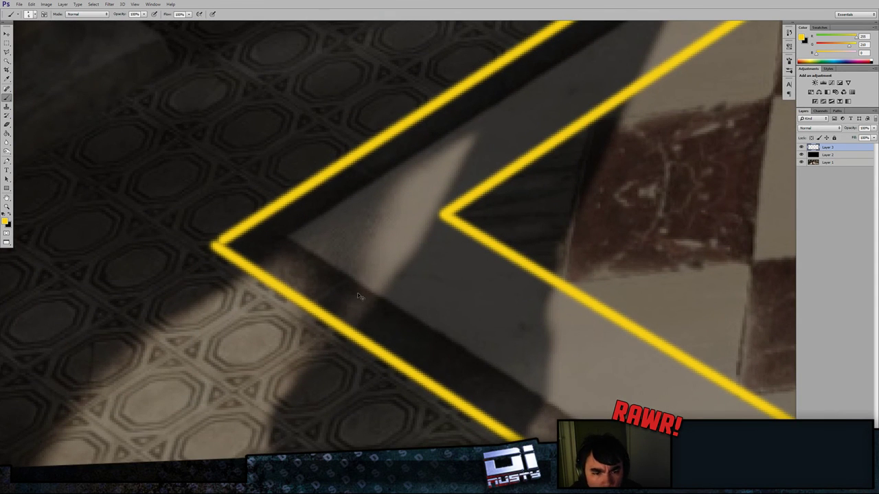
alt+scroll(305, 230, down, 6)
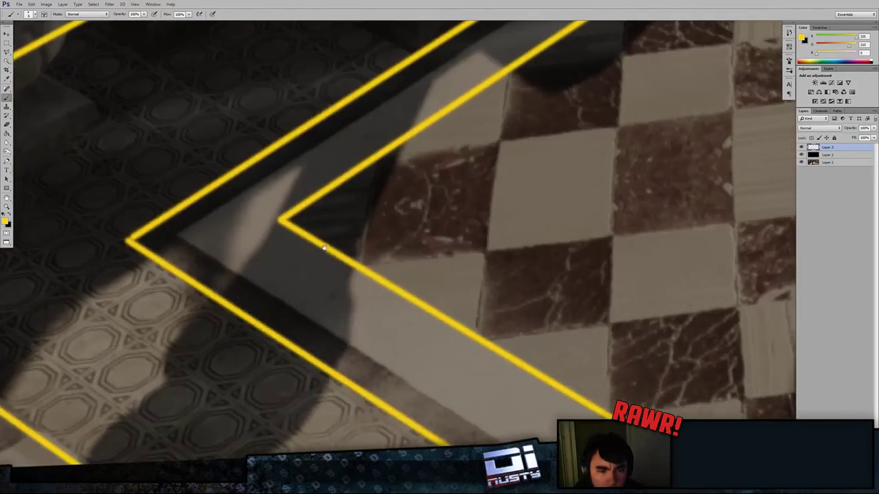
alt+scroll(382, 266, down, 6)
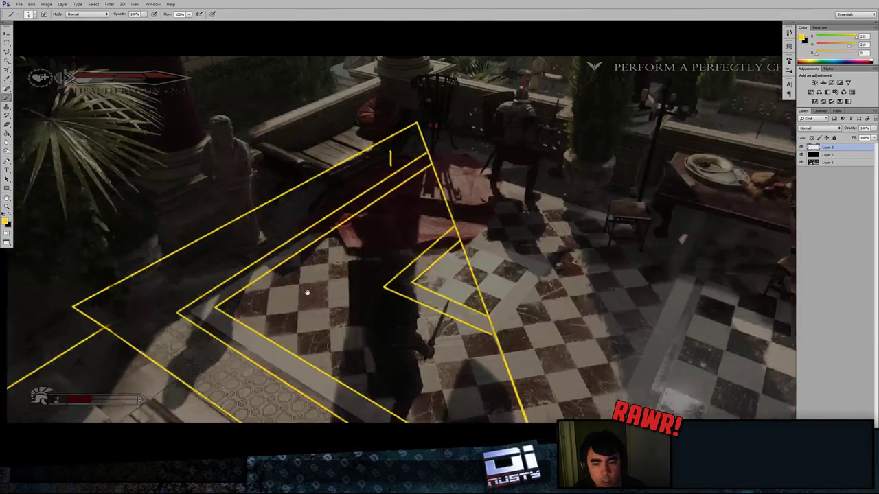
drag(308, 293, 311, 285)
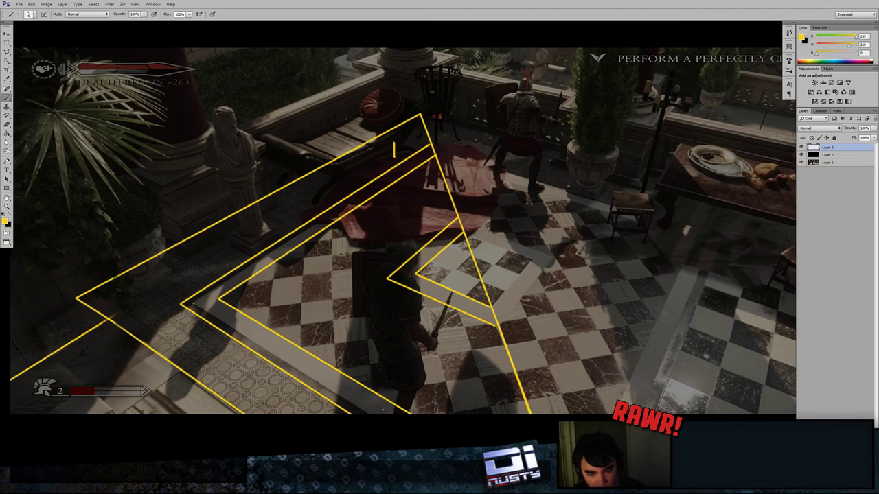
shift+click(373, 416)
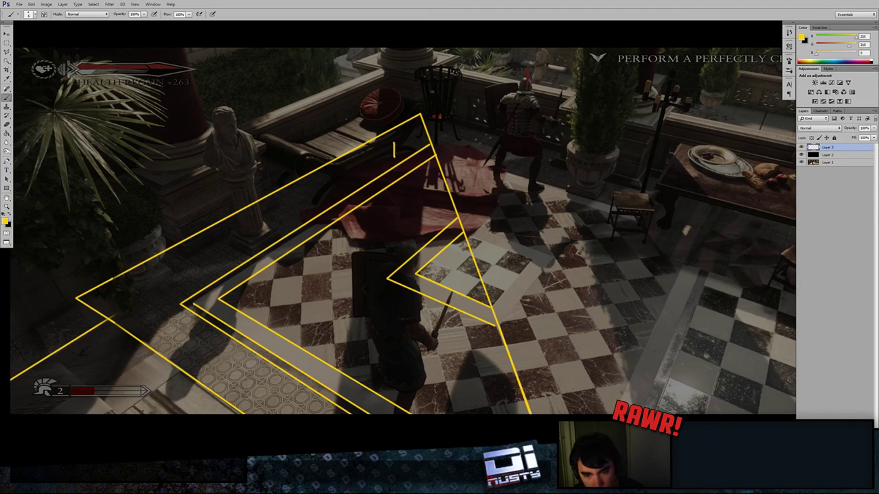
shift+click(432, 148)
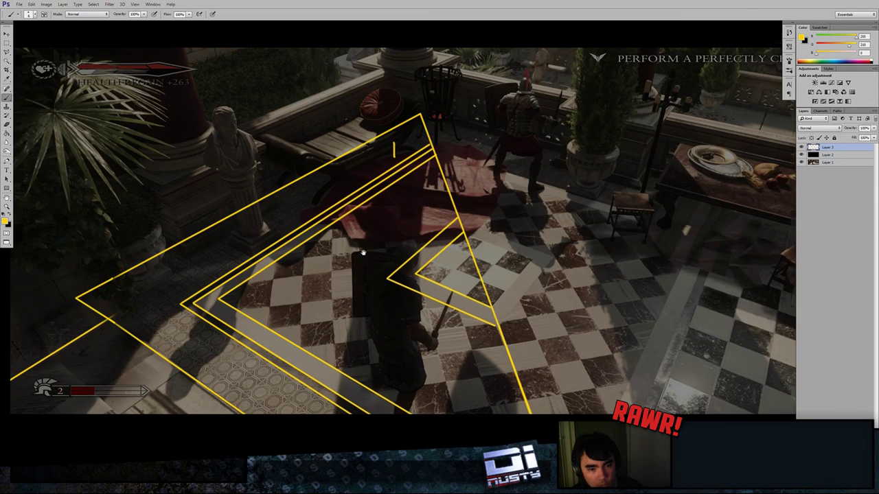
Step: Number the bordered square's central tiles 1 and the large checkered area 2
drag(362, 252, 415, 226)
drag(356, 271, 359, 278)
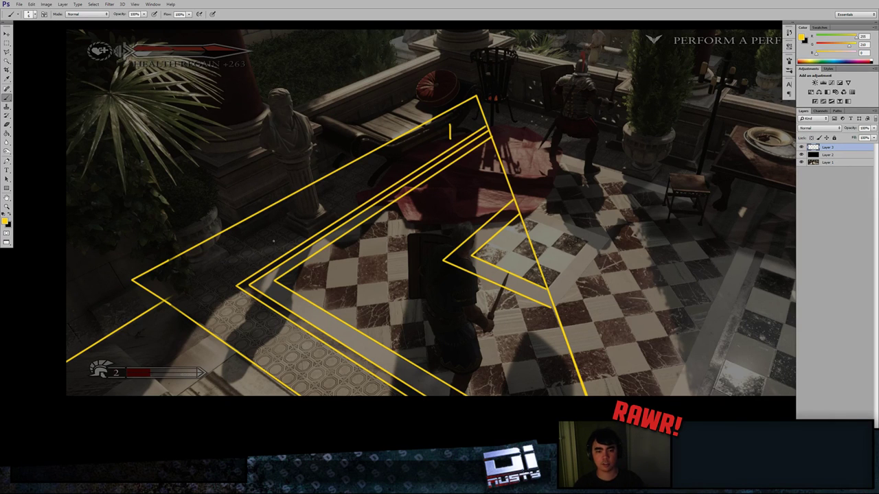
drag(455, 257, 424, 241)
key(ctrl+plus)
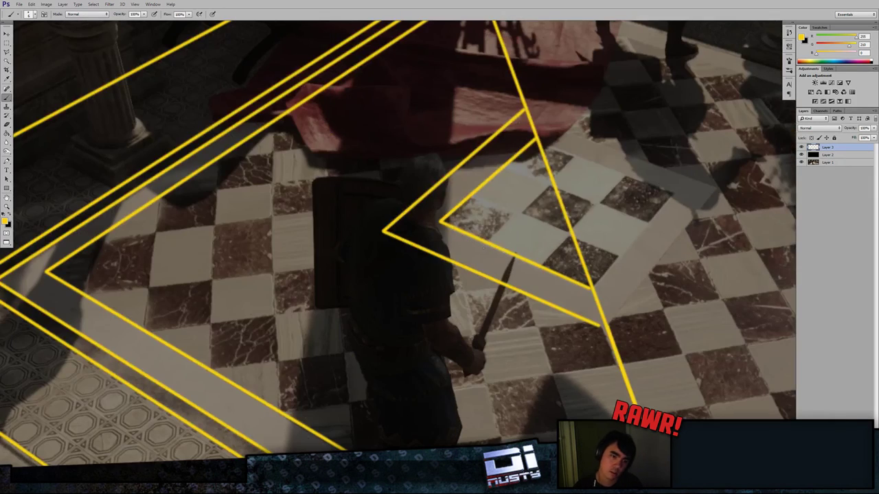
drag(525, 175, 529, 202)
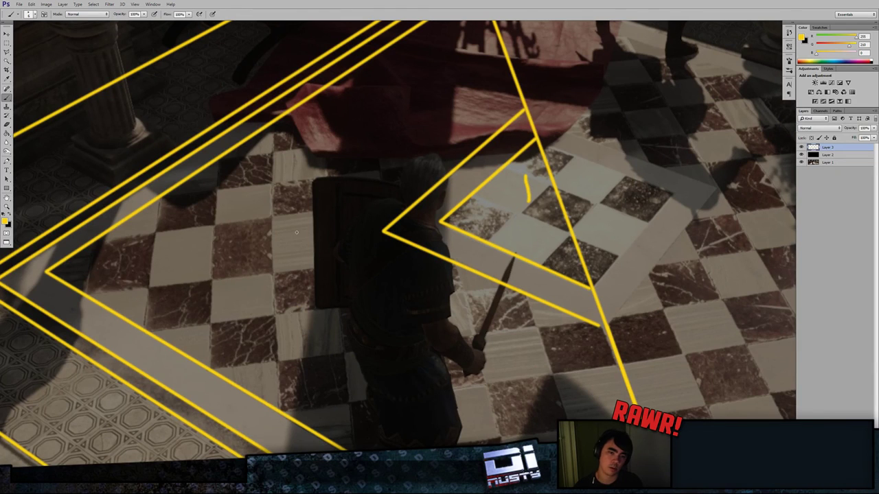
drag(294, 233, 322, 251)
Step: Write a 3 on each of the light borders and on the narrow dark strip beside the octagon tiles
mouse_move(465, 250)
mouse_down()
mouse_move(481, 268)
mouse_move(467, 270)
mouse_up()
drag(426, 293, 583, 282)
mouse_move(276, 329)
mouse_down()
mouse_move(278, 341)
mouse_move(303, 331)
mouse_move(289, 349)
mouse_up()
drag(329, 358, 334, 346)
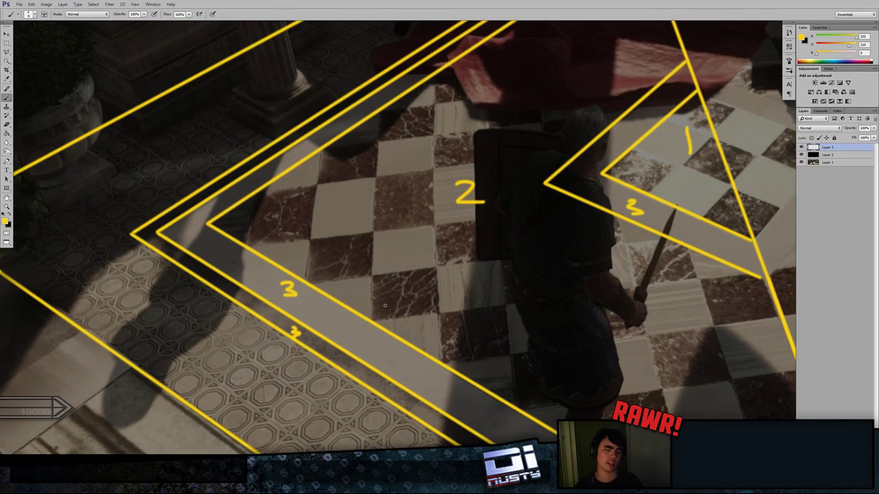
Step: Look over the outlined floor sections from the octagon-tile edge to the bordered checkered square
drag(432, 318, 592, 292)
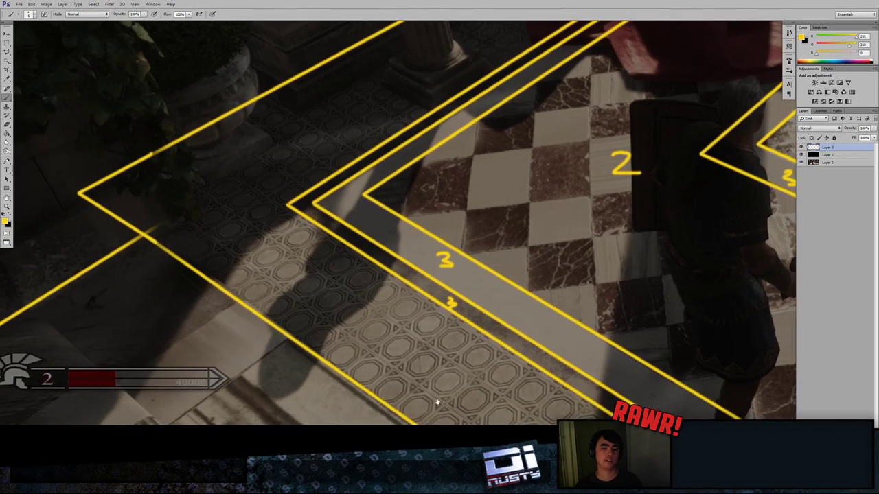
drag(435, 403, 628, 352)
drag(517, 321, 531, 335)
drag(494, 364, 483, 347)
mouse_move(477, 296)
mouse_down()
mouse_move(266, 244)
mouse_move(271, 384)
mouse_up()
key(ctrl+z)
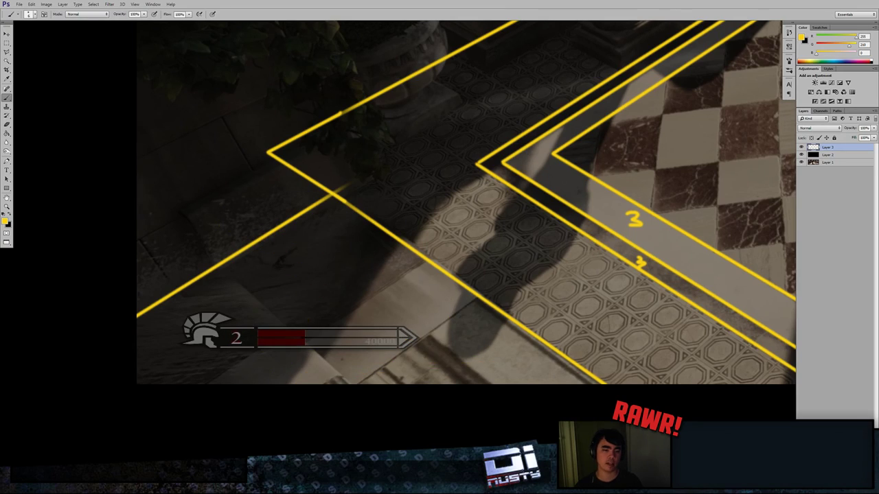
key(ctrl+minus)
key(ctrl+minus)
key(ctrl+plus)
mouse_move(543, 364)
mouse_down()
mouse_move(552, 398)
mouse_move(563, 252)
mouse_move(587, 210)
mouse_up()
key(ctrl+plus)
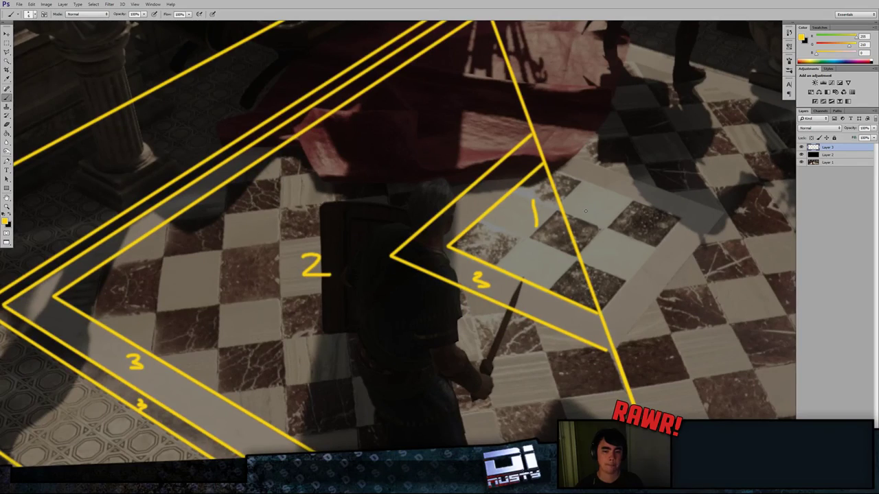
drag(536, 270, 538, 307)
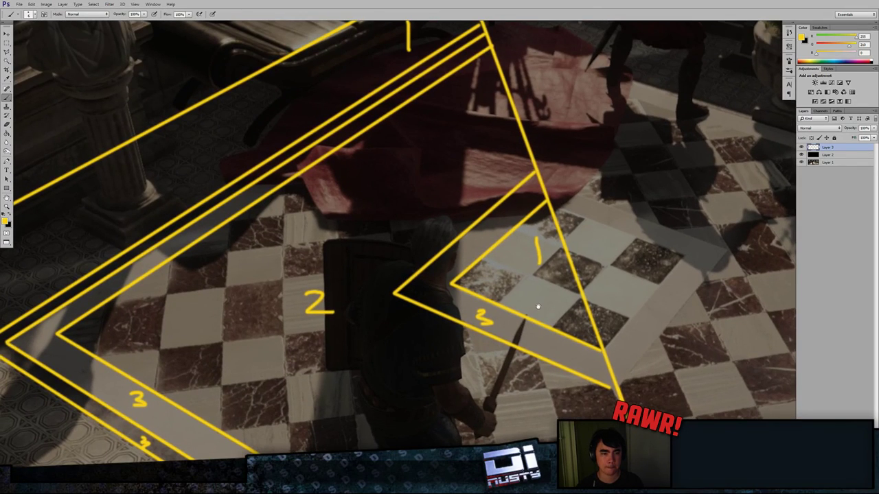
Step: Paint a short straight line across the corner of the narrow dark strip, joining its outer and inner outlines
drag(272, 351, 578, 236)
key(ctrl+plus)
drag(371, 307, 485, 325)
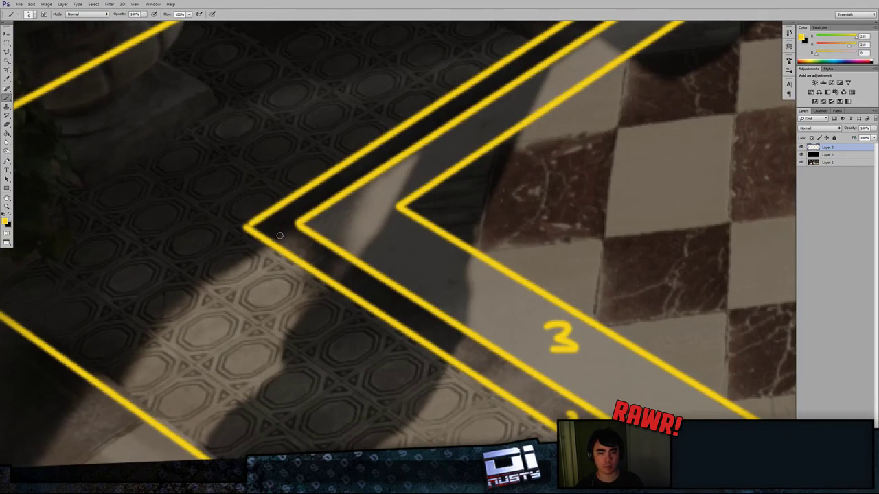
click(246, 227)
shift+click(295, 226)
drag(416, 307, 336, 250)
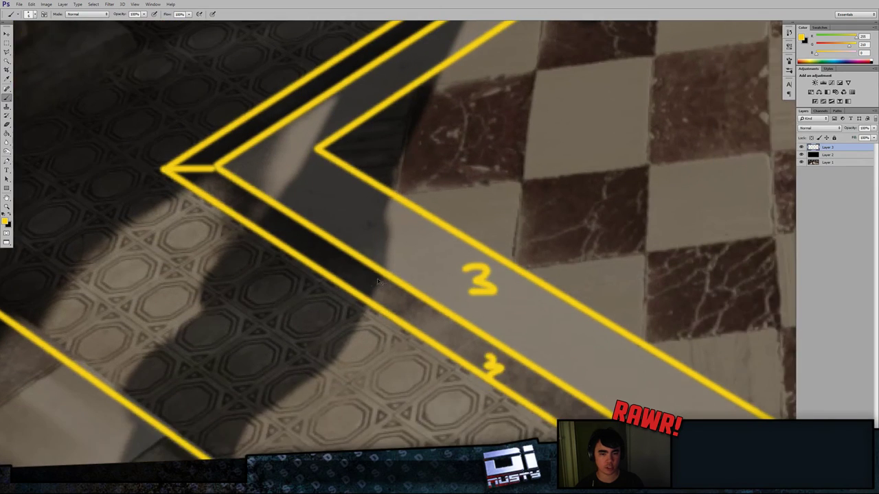
Step: Try to paint a second straight line over the octagon tiles, parallel to the dark strip's outer edge
key(ctrl+minus)
drag(491, 323, 549, 358)
key(ctrl+plus)
drag(373, 290, 366, 282)
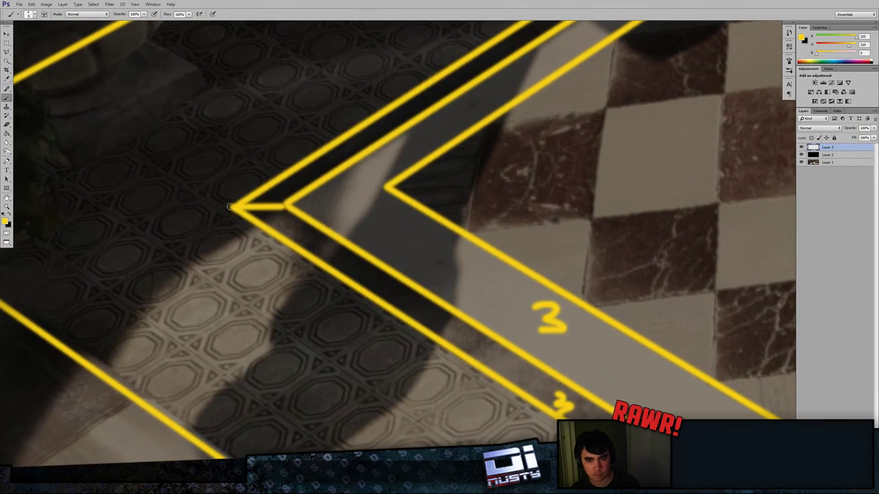
click(223, 210)
mouse_move(403, 336)
mouse_down()
mouse_move(373, 302)
mouse_move(255, 227)
mouse_up()
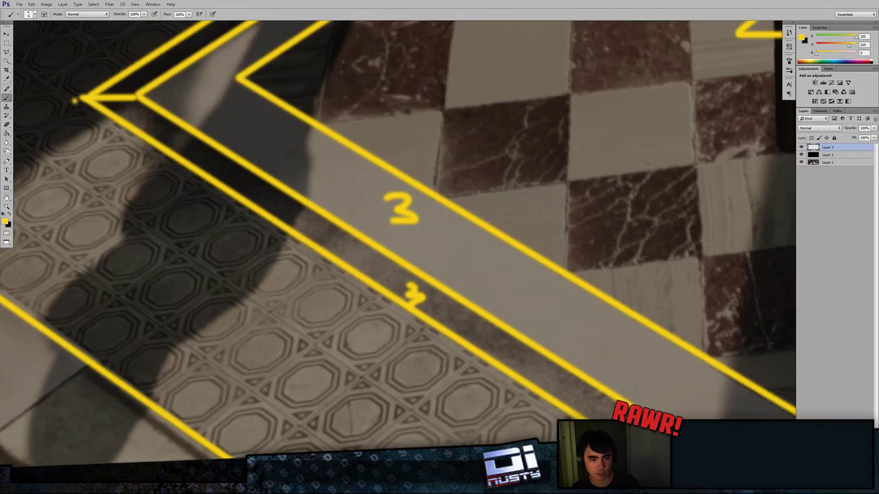
drag(418, 343, 261, 123)
shift+click(612, 330)
mouse_move(151, 69)
mouse_down()
mouse_move(458, 262)
mouse_move(501, 311)
mouse_move(457, 321)
mouse_up()
click(276, 206)
drag(338, 163, 263, 266)
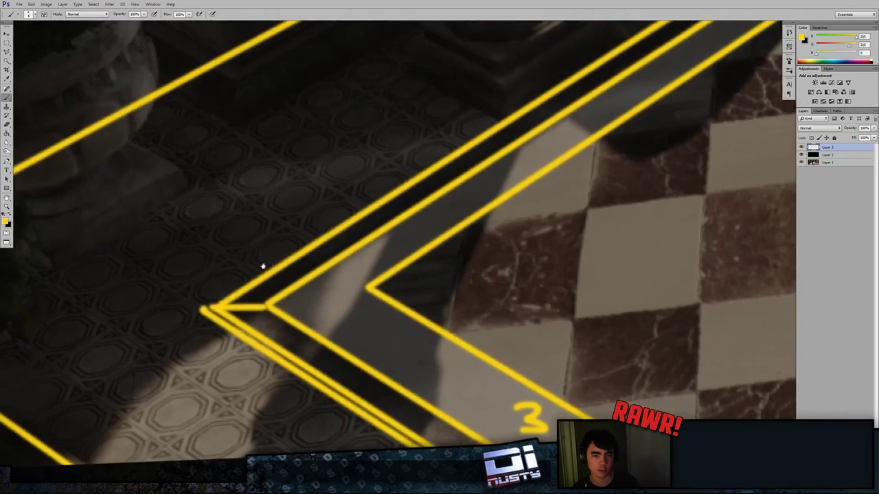
drag(285, 339, 267, 260)
key(ctrl+z)
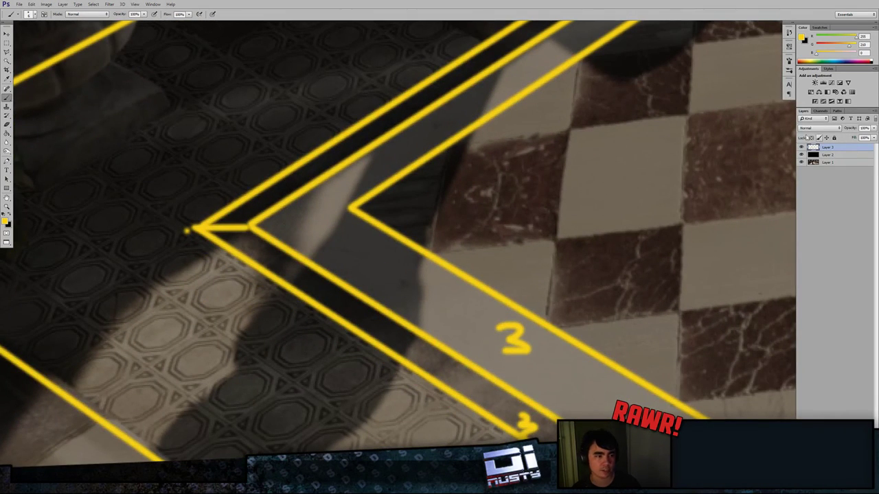
Step: Hide Layer 3 with the yellow outlines and add a new empty layer above Layer 2
click(800, 148)
drag(623, 307, 608, 220)
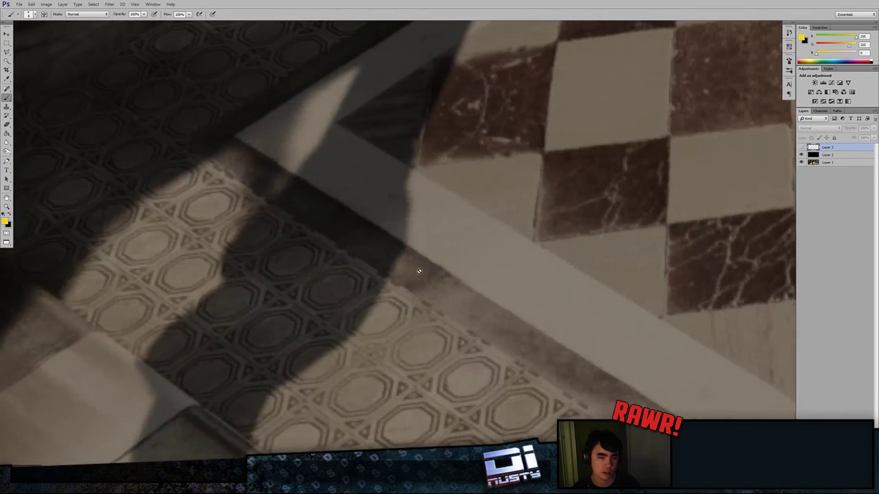
click(840, 156)
click(855, 489)
drag(485, 305, 443, 279)
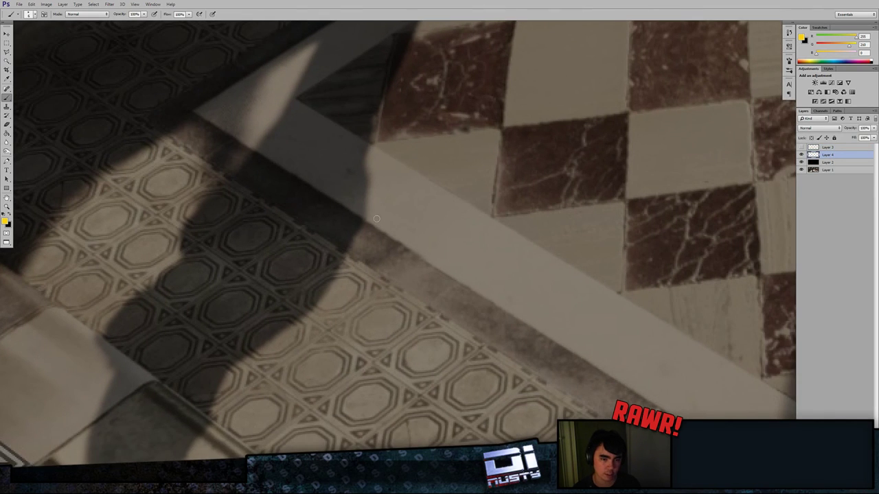
Step: Try a short freehand stroke along the boundary between the dark strip and the light border
drag(357, 209, 440, 259)
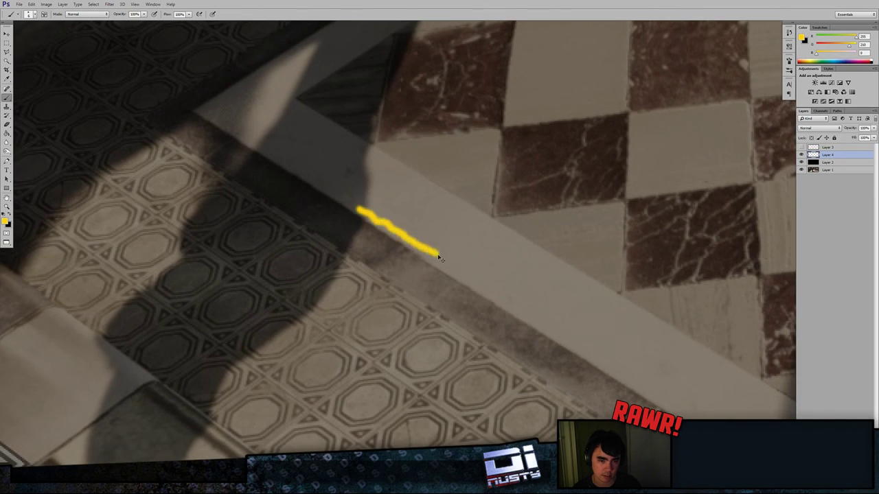
key(ctrl+z)
drag(509, 313, 516, 304)
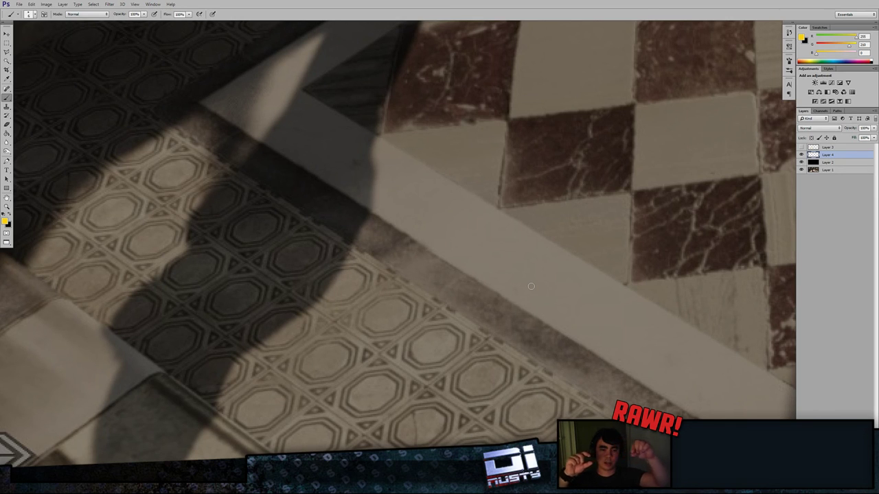
Step: Show Layer 3 with the yellow outlines and numbers again over the whole screenshot
key(ctrl+minus)
key(ctrl+minus)
key(ctrl+minus)
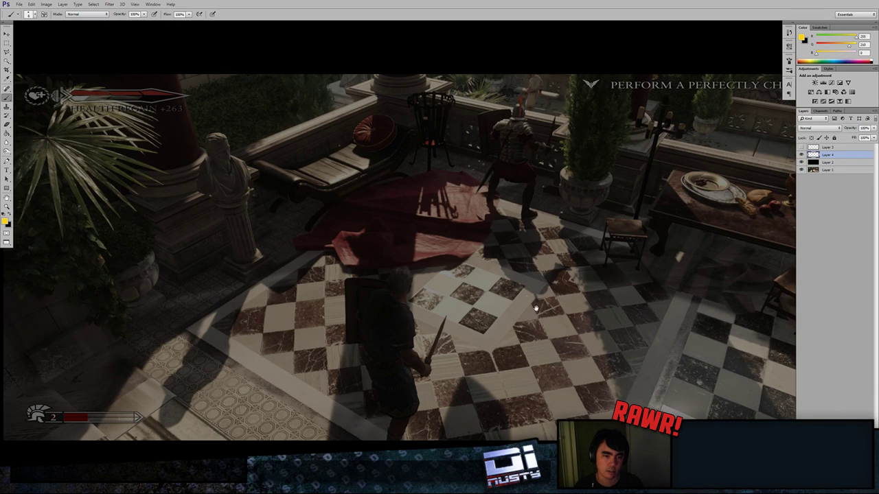
drag(537, 308, 524, 287)
click(801, 148)
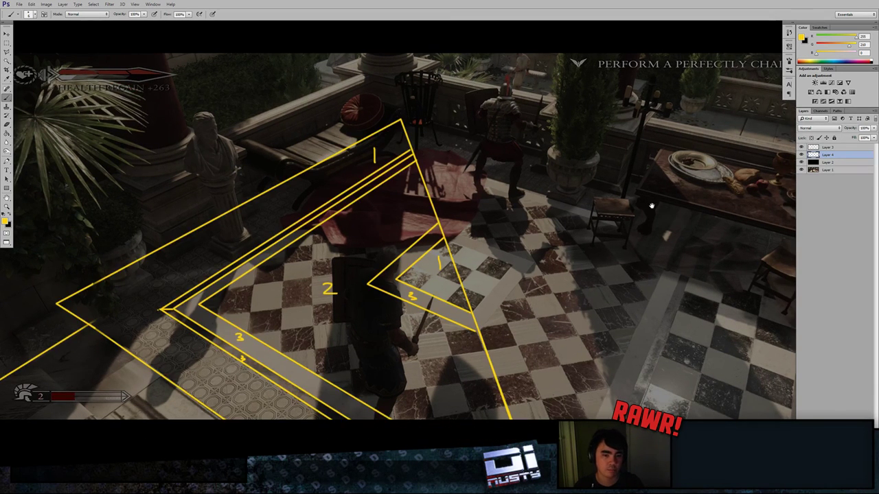
drag(652, 206, 663, 173)
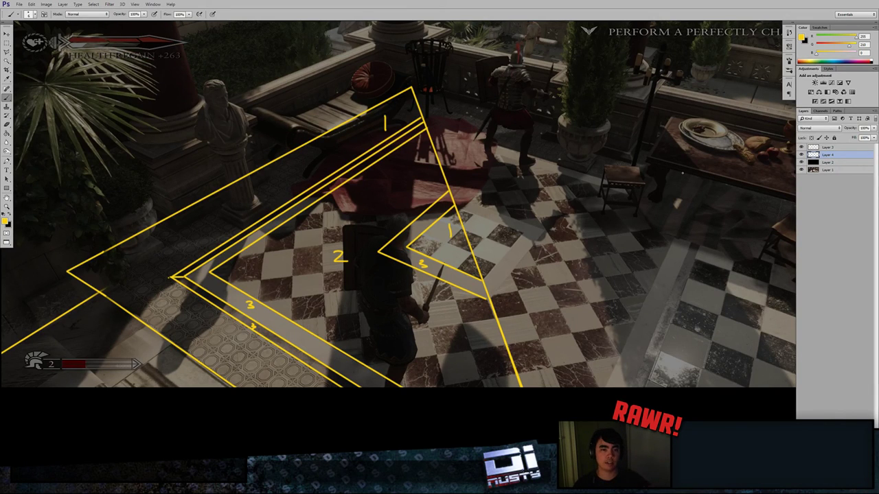
Step: On Layer 3, paint a straight line from the outlines' top corner across the table to the image's right edge
click(811, 246)
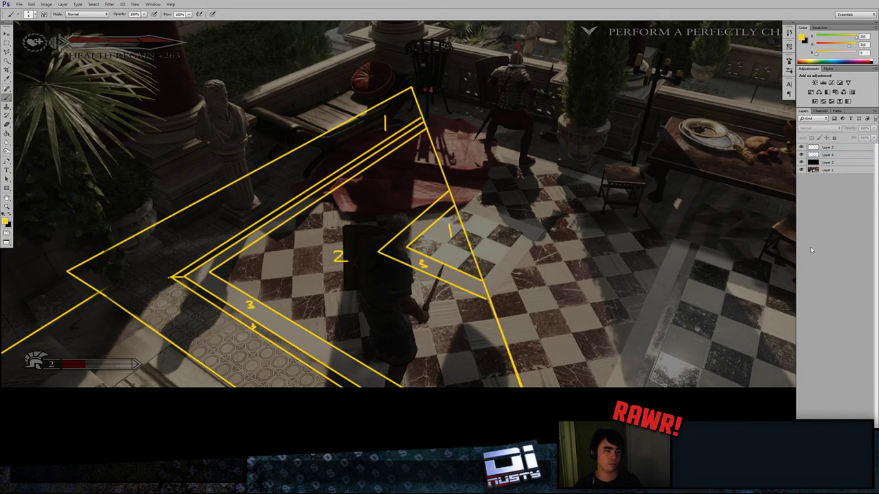
drag(792, 183, 642, 142)
click(851, 150)
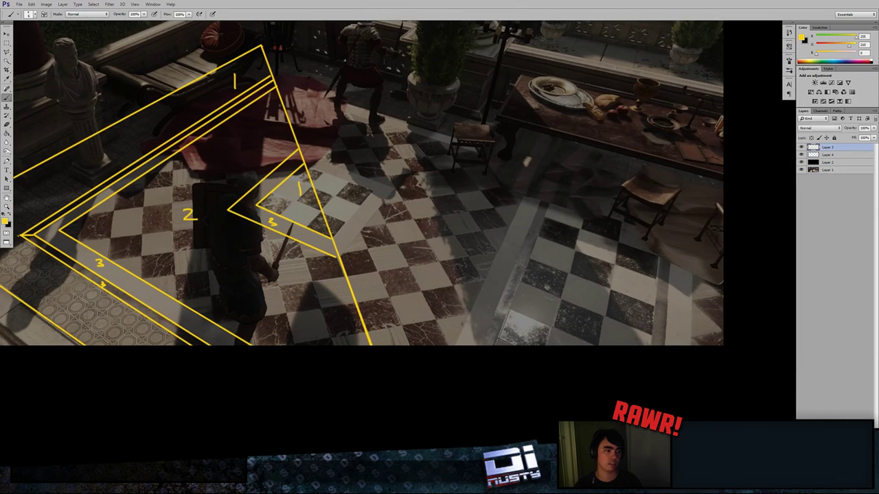
shift+click(734, 162)
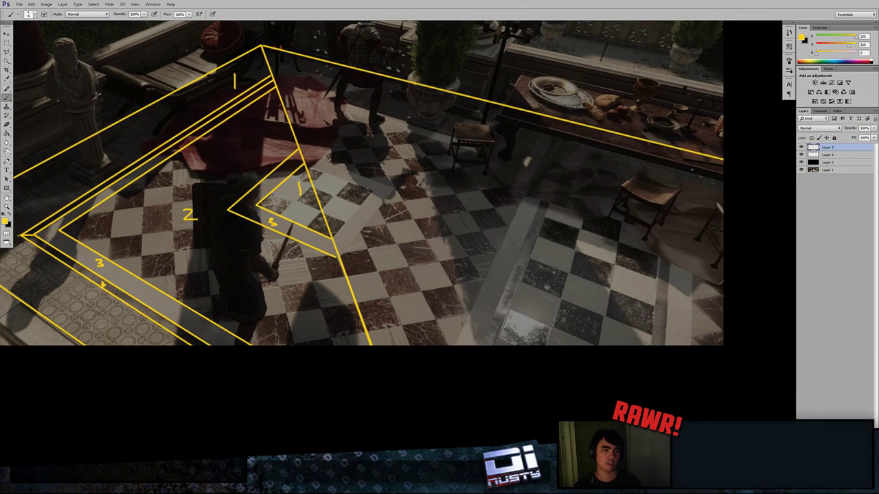
Step: Sketch the upper edge and one vertical side of a box outline around the potted plant by the wall
mouse_move(404, 71)
mouse_down()
mouse_move(401, 117)
mouse_move(482, 109)
mouse_move(505, 84)
mouse_up()
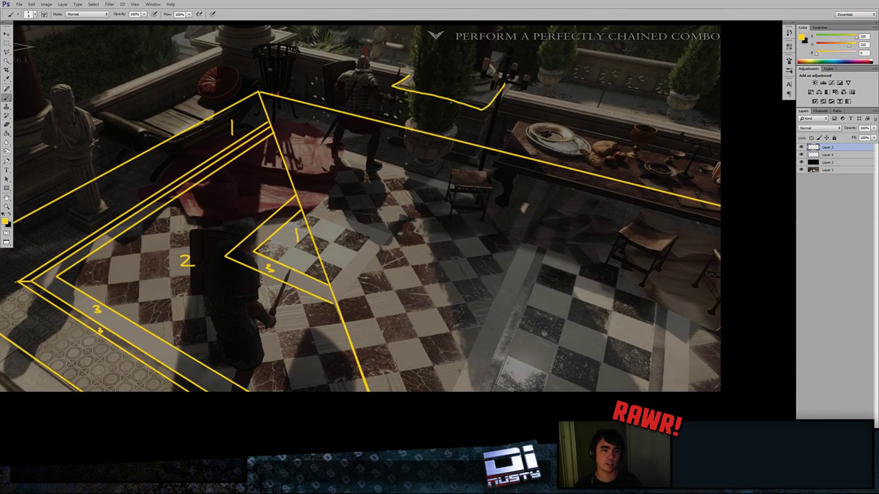
drag(395, 86, 397, 145)
drag(487, 103, 485, 198)
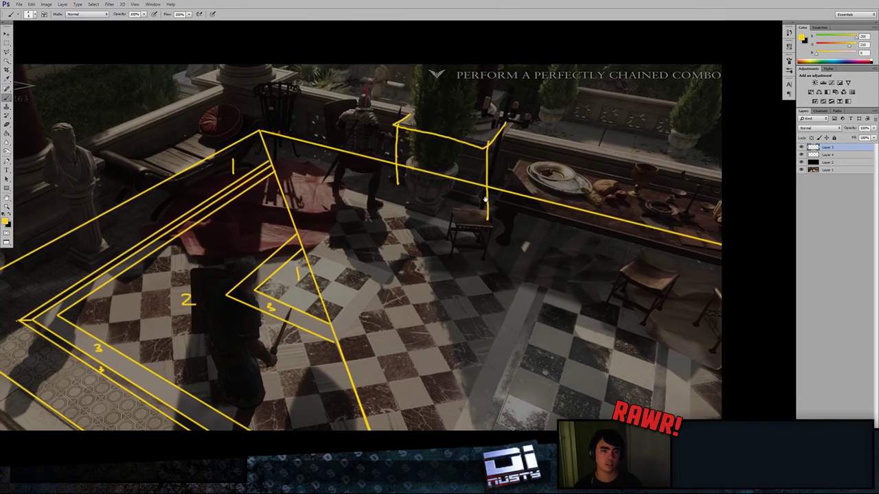
key(ctrl+z)
Step: Paint straight lines from the seam along the floor's table side to its far corner and down to the image's bottom edge
key(ctrl+plus)
key(ctrl+plus)
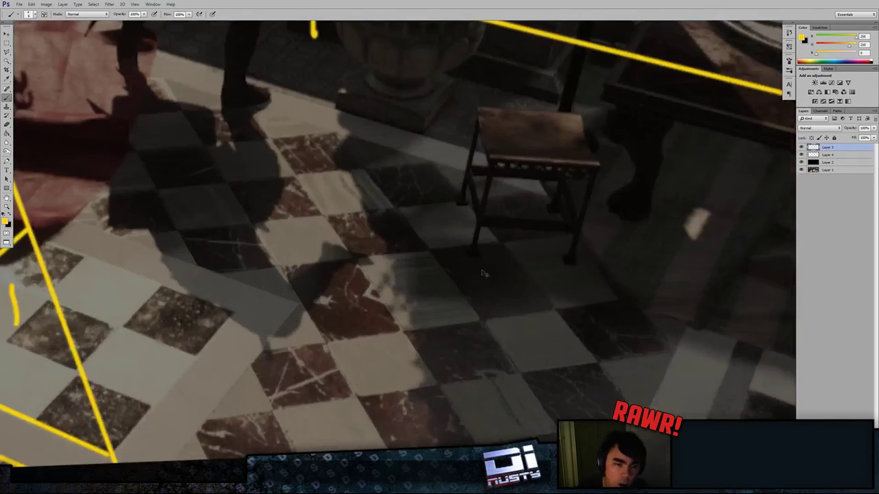
drag(488, 214, 410, 312)
key(ctrl+minus)
key(ctrl+minus)
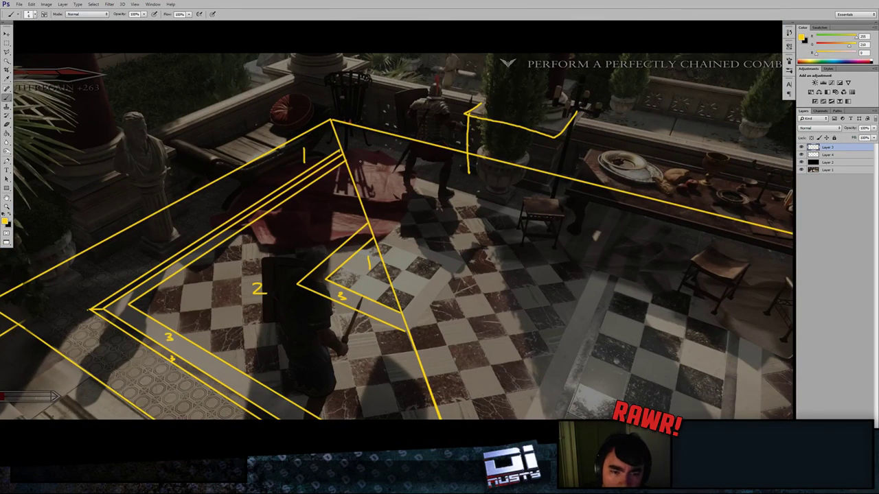
shift+click(631, 239)
drag(561, 421, 524, 437)
shift+click(548, 296)
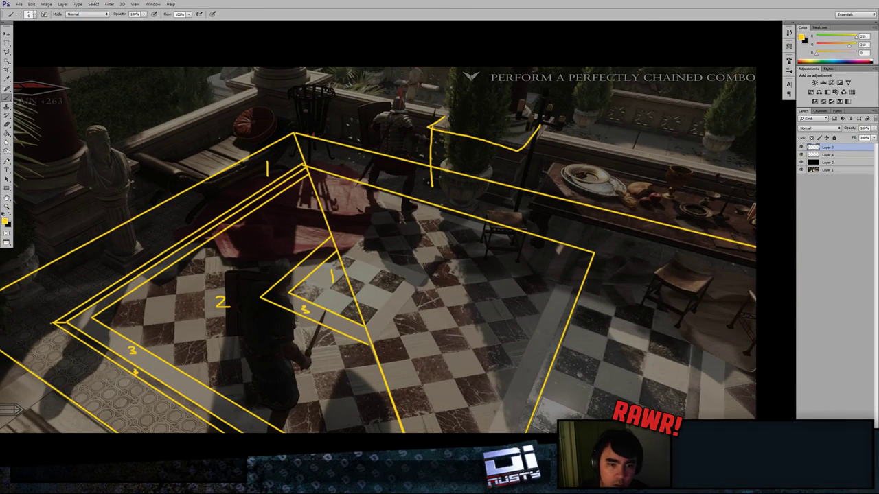
Step: Complete the box outline around the potted plant with its lower edge and remaining vertical side
drag(425, 186, 513, 211)
mouse_move(525, 140)
mouse_down()
mouse_move(513, 213)
mouse_move(535, 190)
mouse_up()
drag(476, 229, 513, 206)
Step: Scribble a mark on the strip beside the seam and undo it
drag(358, 129, 414, 147)
mouse_move(454, 248)
mouse_down()
mouse_move(477, 165)
mouse_move(669, 146)
mouse_up()
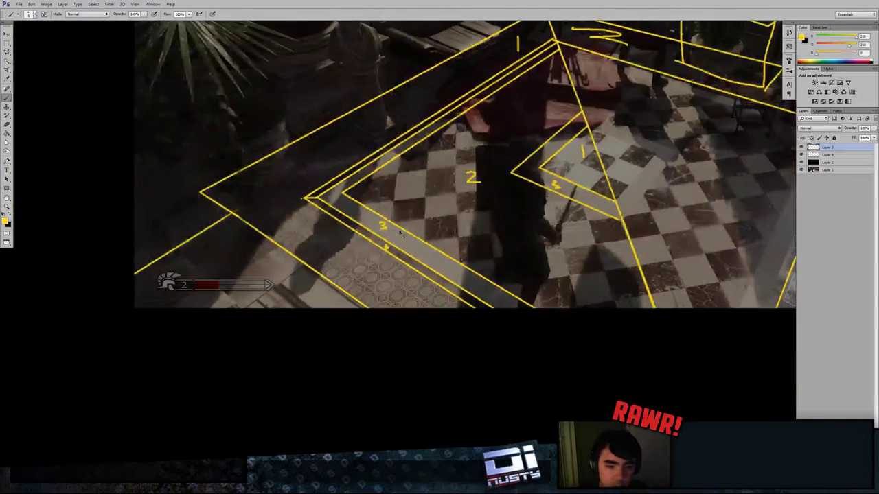
key(ctrl+alt+z)
key(ctrl+alt+z)
mouse_move(355, 254)
mouse_down()
mouse_move(318, 248)
mouse_move(349, 242)
mouse_up()
key(ctrl+z)
Step: Outline the dark checkered section near the chairs, from the floor's far corner around to the image's bottom edge
mouse_move(656, 222)
mouse_down()
mouse_move(506, 214)
mouse_move(445, 194)
mouse_up()
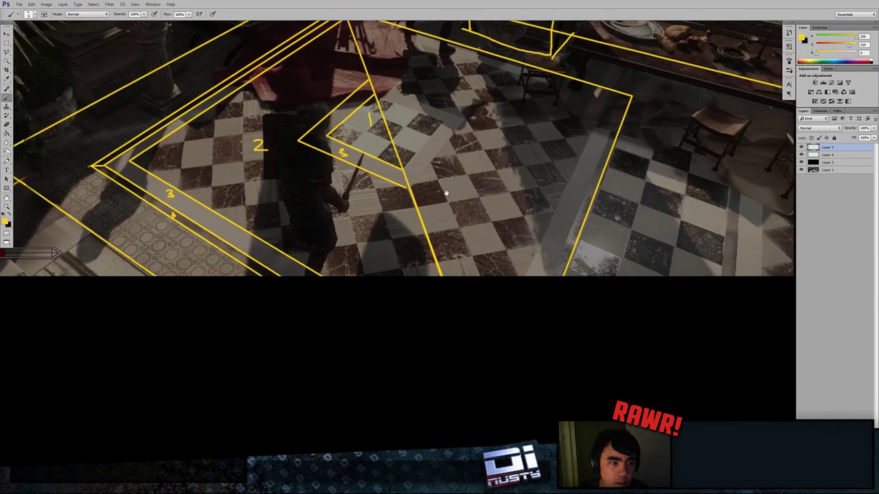
mouse_move(613, 195)
mouse_down()
mouse_move(537, 270)
mouse_move(506, 265)
mouse_up()
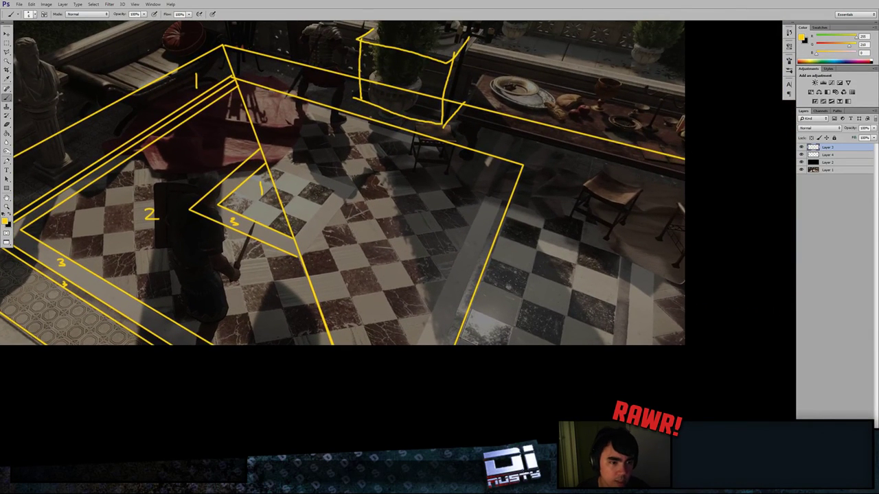
mouse_move(523, 166)
mouse_down()
mouse_move(641, 197)
mouse_move(590, 364)
mouse_up()
drag(549, 335, 705, 327)
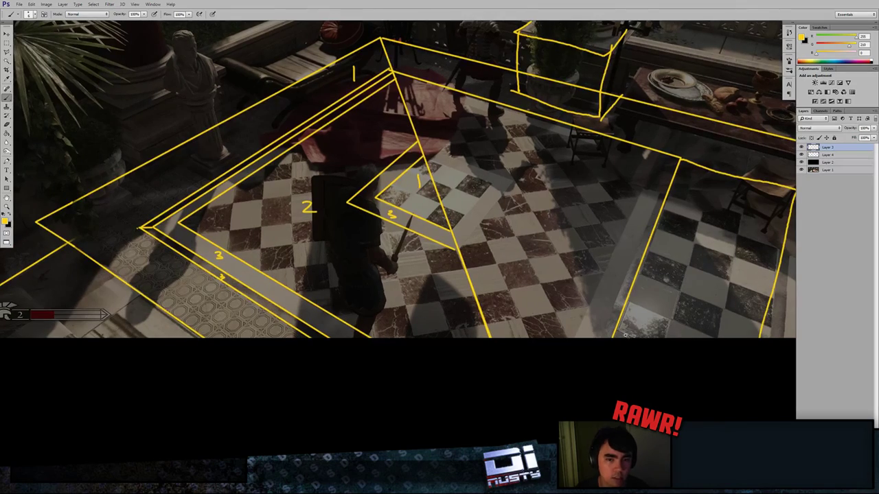
Step: Sketch a freehand path along the middle of the strip surrounding the floor, around its corners and through the dark checkered section
ctrl+drag(614, 331, 630, 338)
key(ctrl+minus)
key(ctrl+minus)
key(ctrl+minus)
key(ctrl+minus)
key(ctrl+minus)
key(ctrl+minus)
key(ctrl+minus)
key(ctrl+minus)
key(ctrl+minus)
key(ctrl+minus)
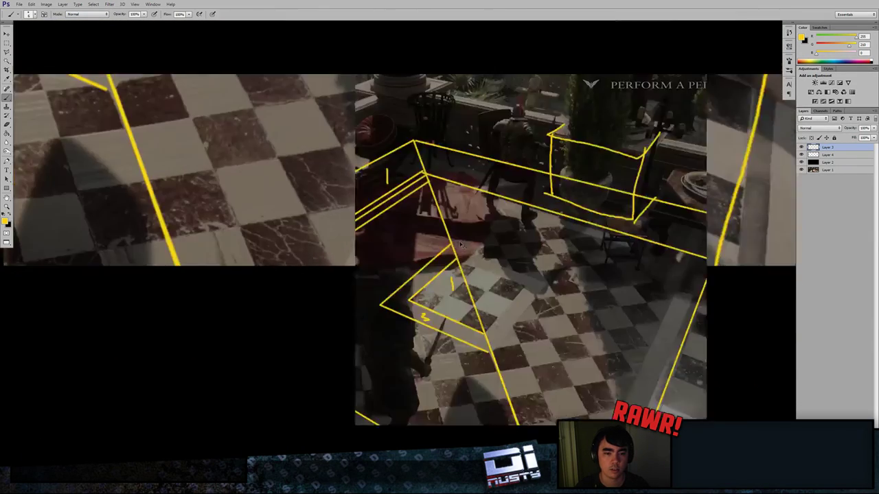
key(ctrl+minus)
key(ctrl+plus)
drag(314, 436, 271, 390)
mouse_move(182, 345)
mouse_down()
mouse_move(252, 388)
mouse_move(136, 254)
mouse_move(300, 152)
mouse_move(423, 125)
mouse_move(603, 173)
mouse_move(718, 295)
mouse_move(682, 396)
mouse_up()
drag(669, 404, 546, 372)
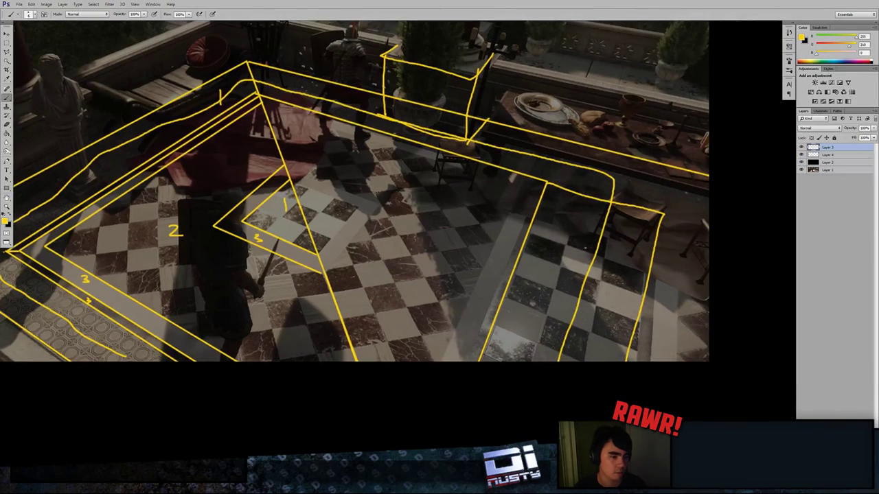
Step: Sketch a large arc around the back wall, a scribble over the table's far end and a loop around the helmet icon
drag(560, 316, 475, 267)
key(ctrl+minus)
key(ctrl+minus)
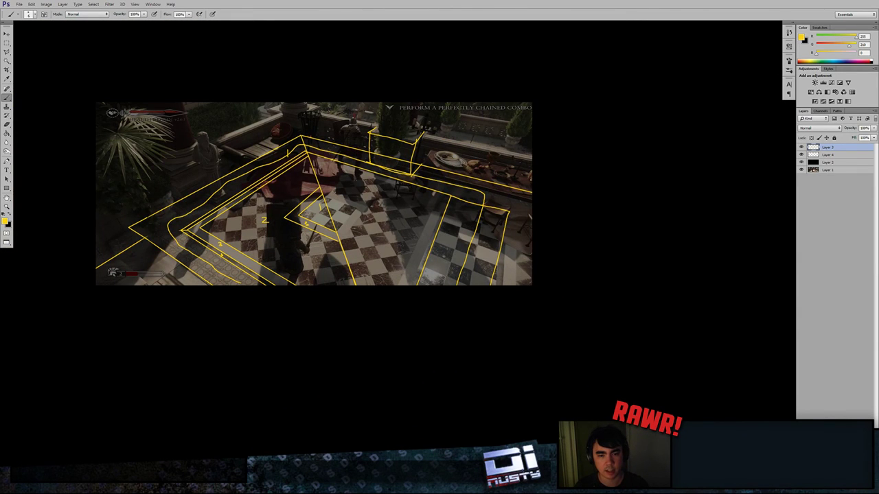
mouse_move(245, 109)
mouse_down()
mouse_move(352, 110)
mouse_move(242, 141)
mouse_up()
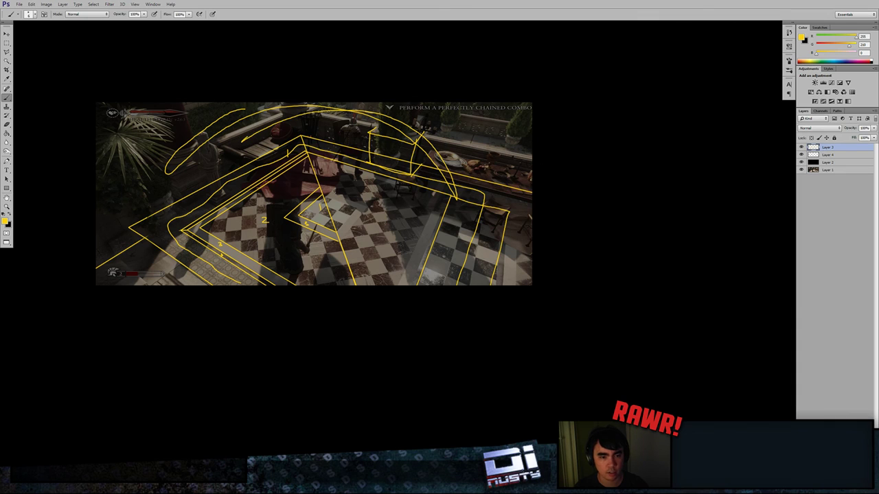
mouse_move(487, 166)
mouse_down()
mouse_move(503, 174)
mouse_move(565, 109)
mouse_move(506, 171)
mouse_move(539, 129)
mouse_move(547, 151)
mouse_move(531, 160)
mouse_up()
drag(109, 250, 155, 277)
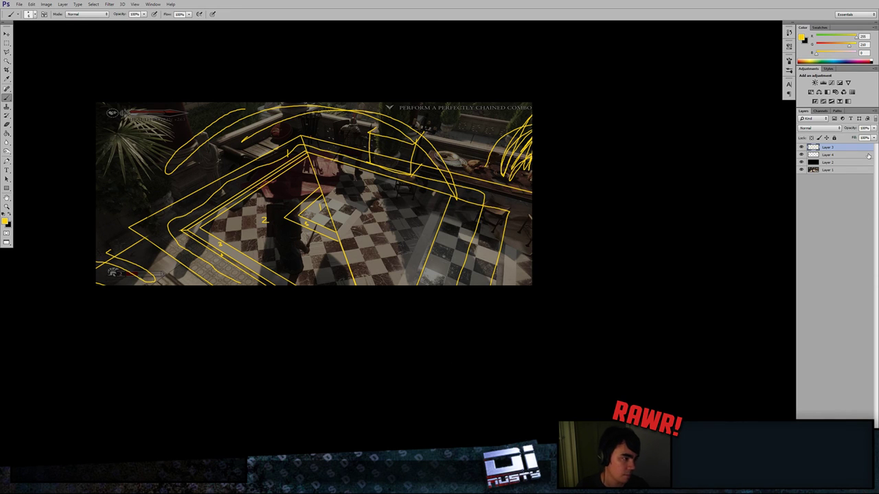
Step: Switch to the Twitch browser window
key(alt+Tab)
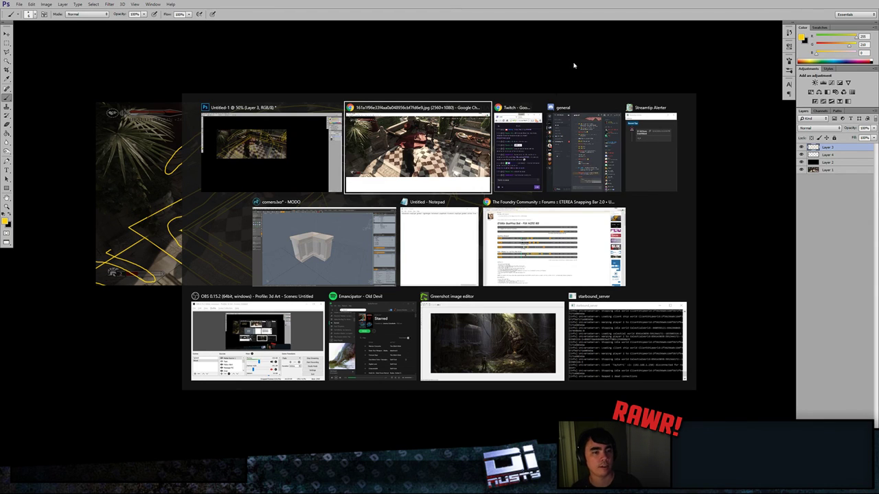
click(539, 135)
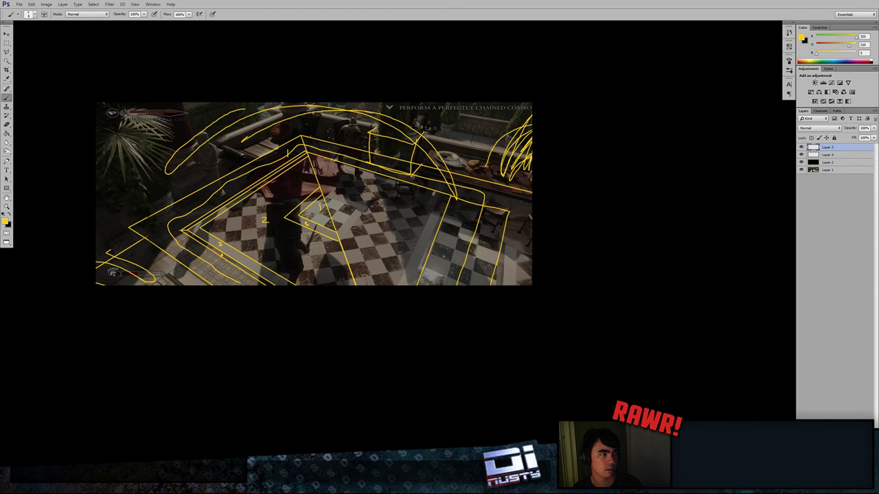